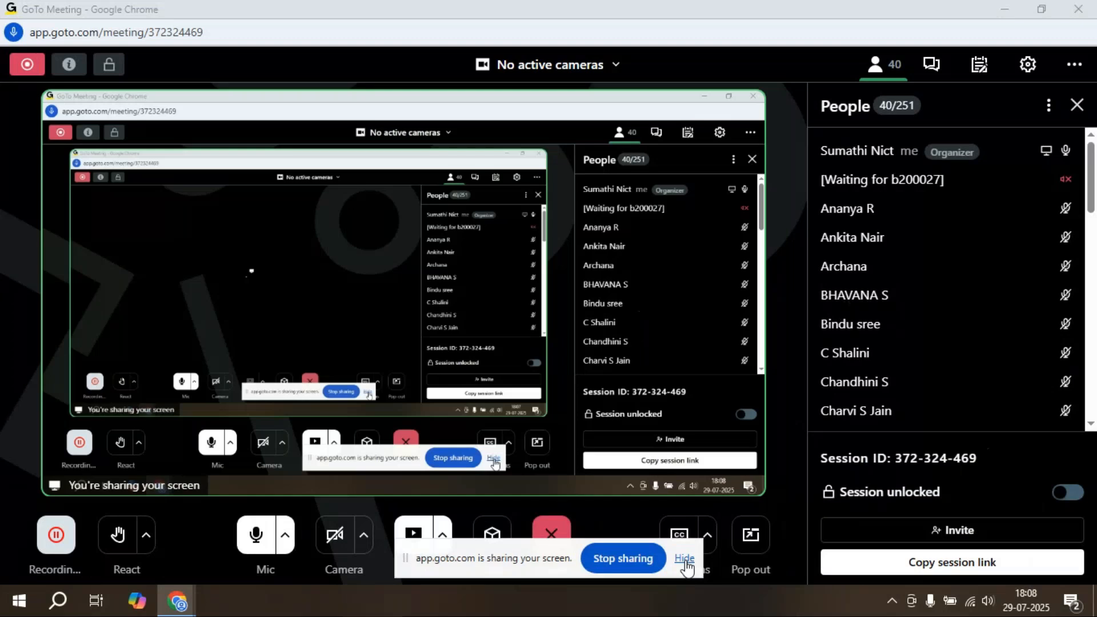
Step: Hide the screen-sharing notice and minimize the meeting window to show the desktop
left_click(684, 560)
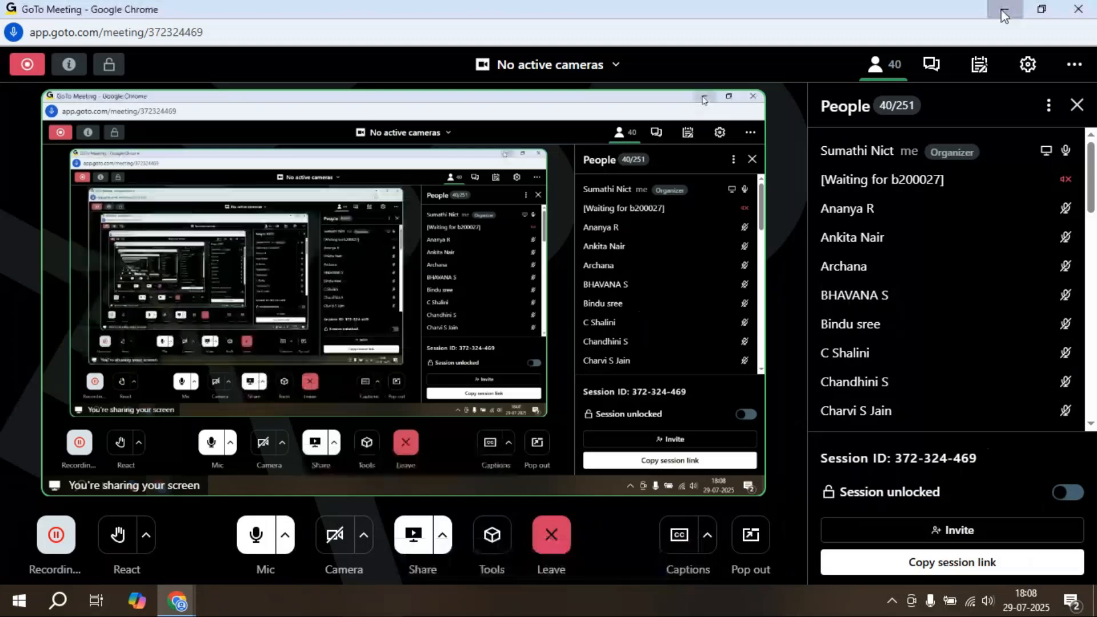
left_click(1004, 13)
left_click(1003, 13)
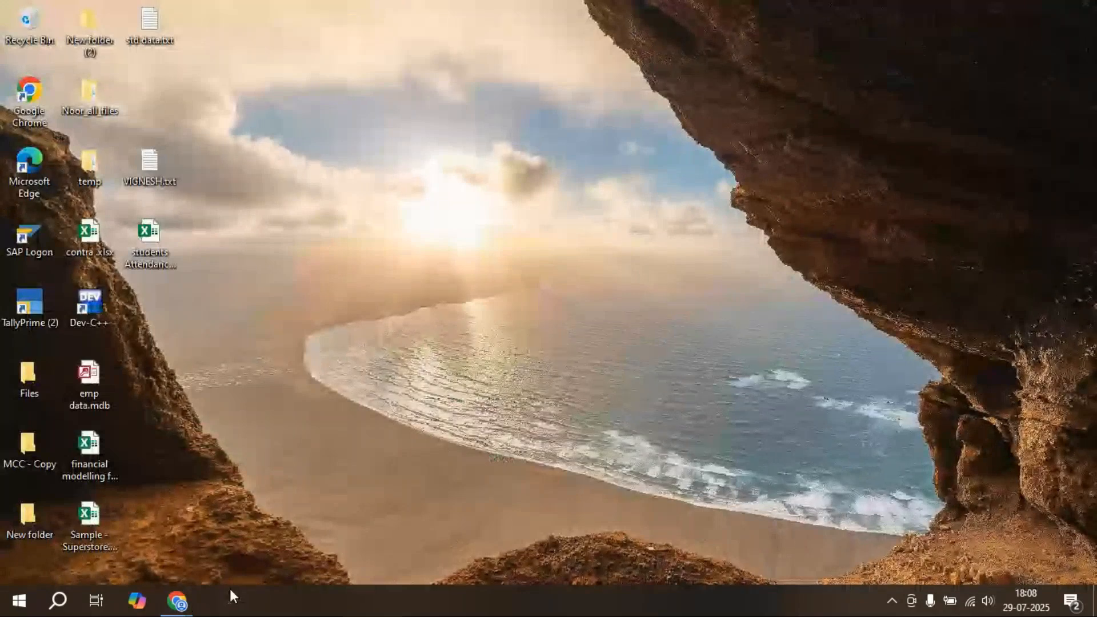
Step: Run mstsc and connect to the remote computer 192.168.1.15, entering the account password and accepting the untrusted certificate
key("super+r")
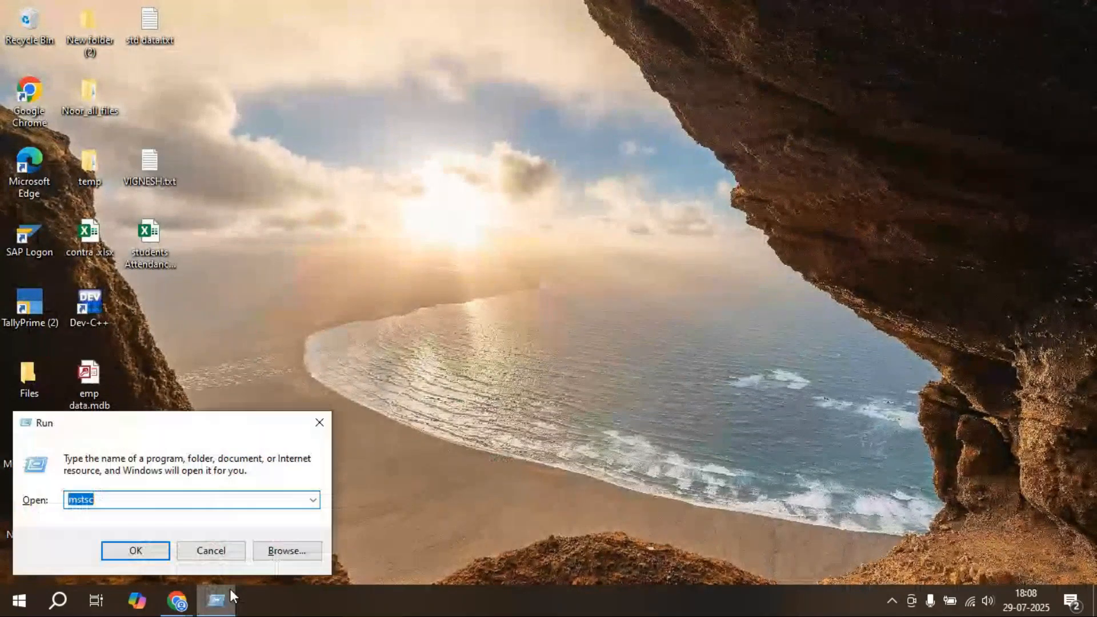
key("Return")
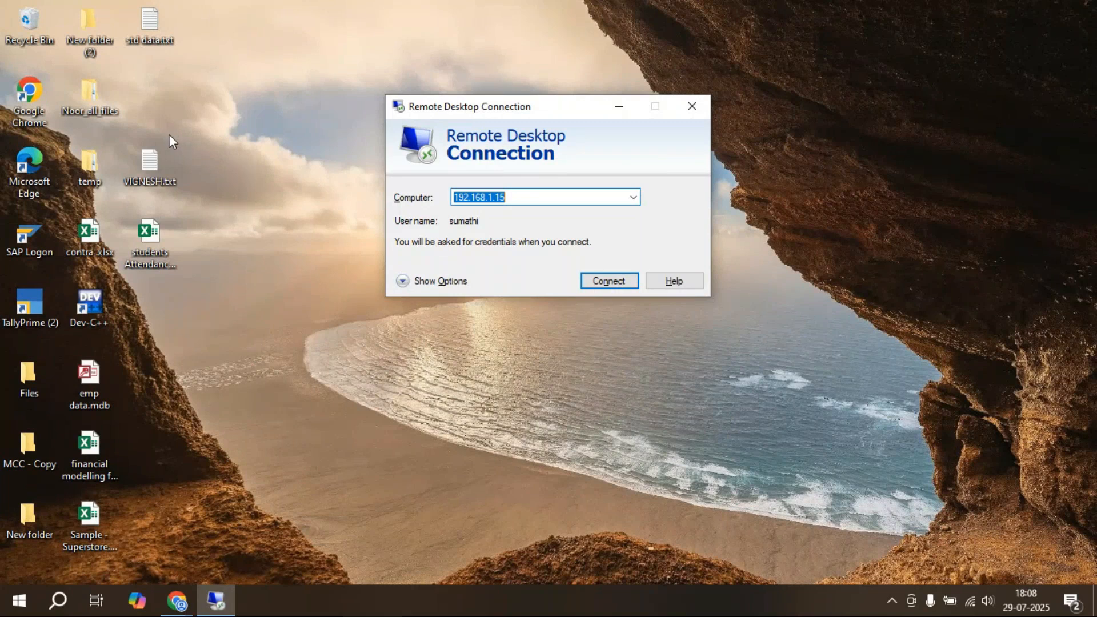
key("Return")
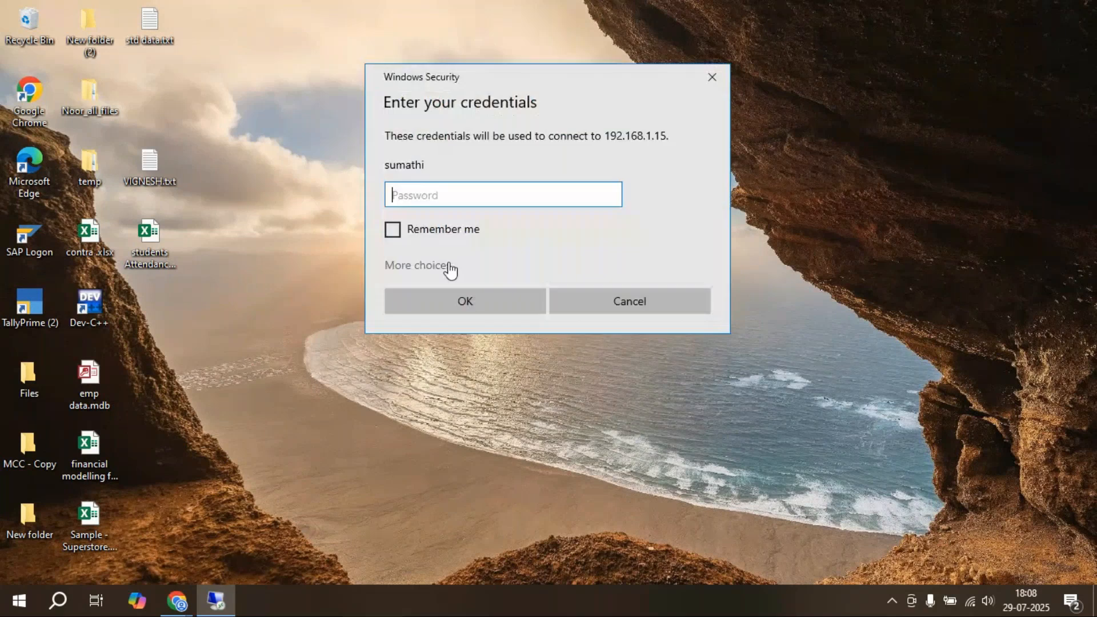
type("••••••••••")
key("Return")
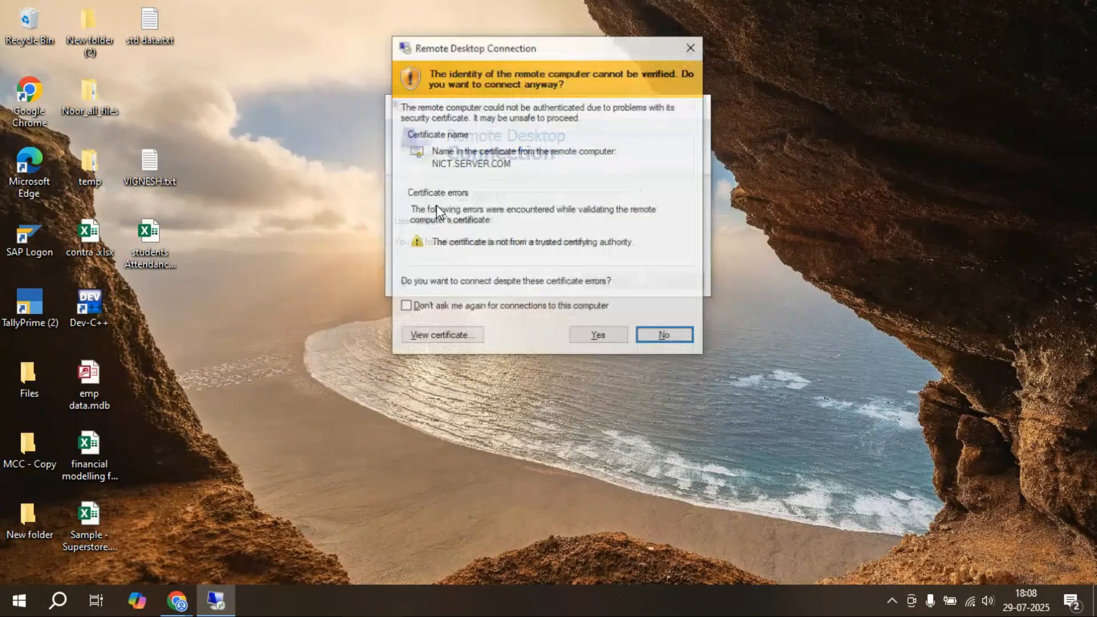
key("Left")
key("Return")
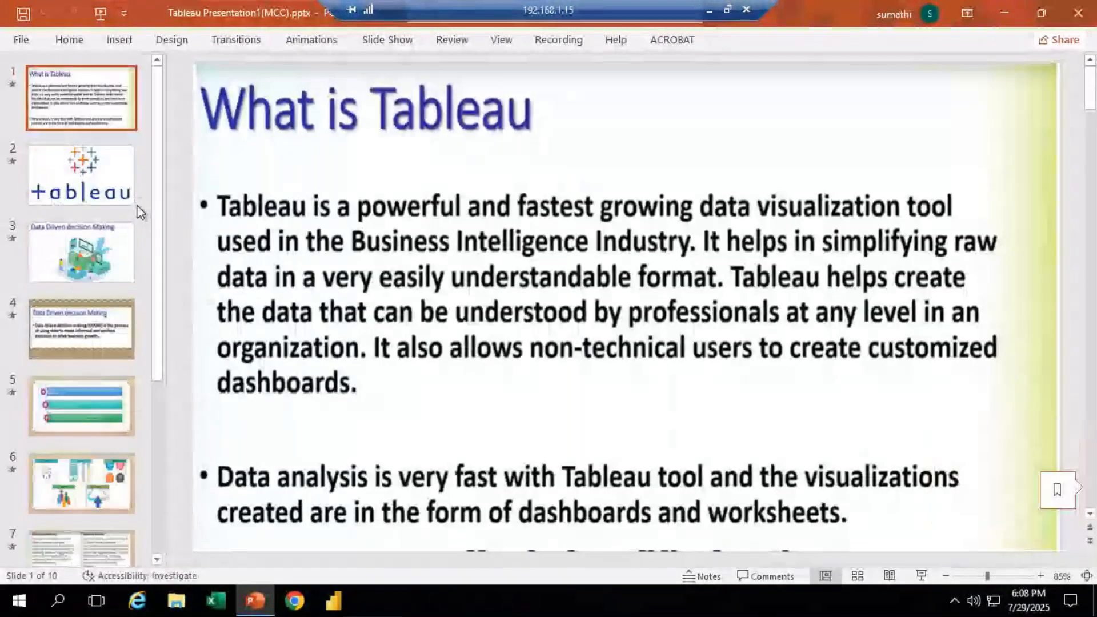
Step: View slide 2 with the Tableau logo and minimize the presentation
left_click(103, 178)
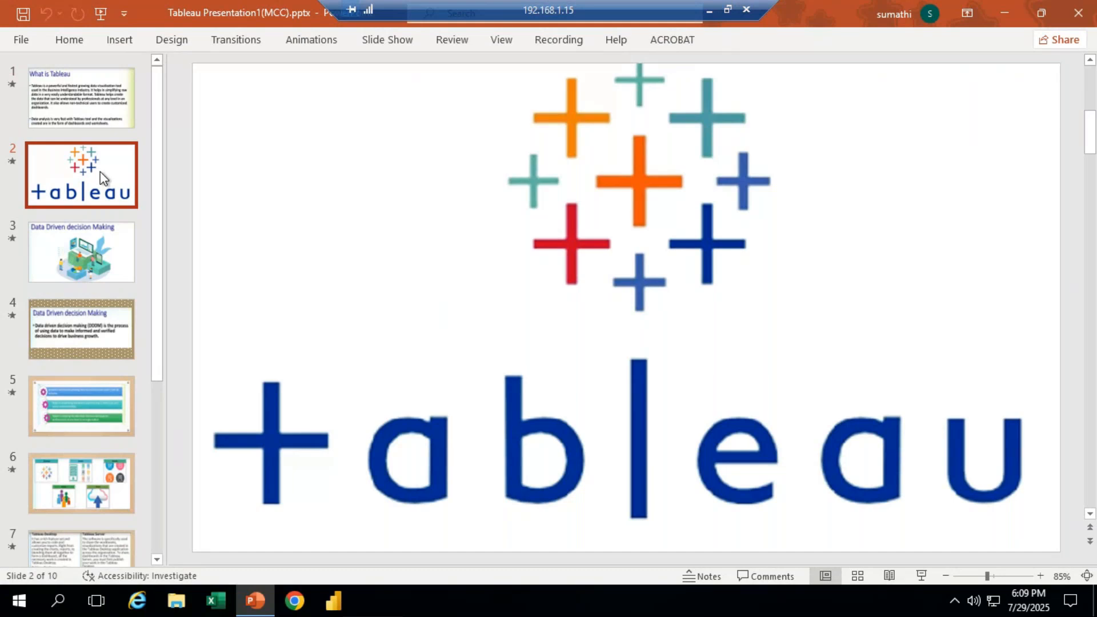
left_click(1001, 12)
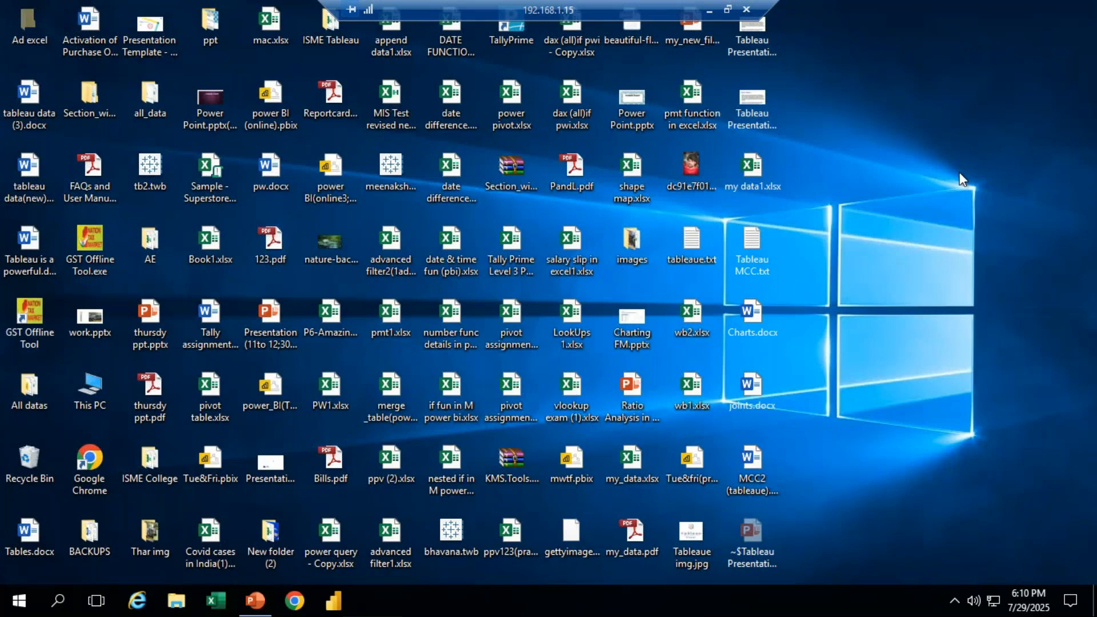
Step: Refresh the desktop of the remote computer
right_click(900, 181)
left_click(920, 223)
right_click(871, 181)
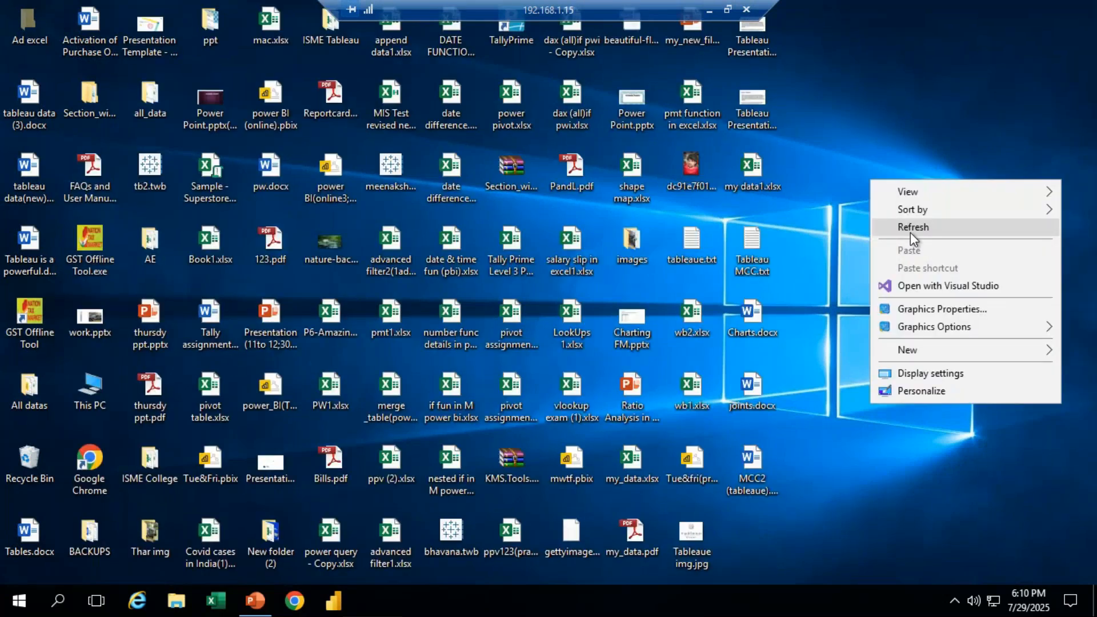
left_click(911, 232)
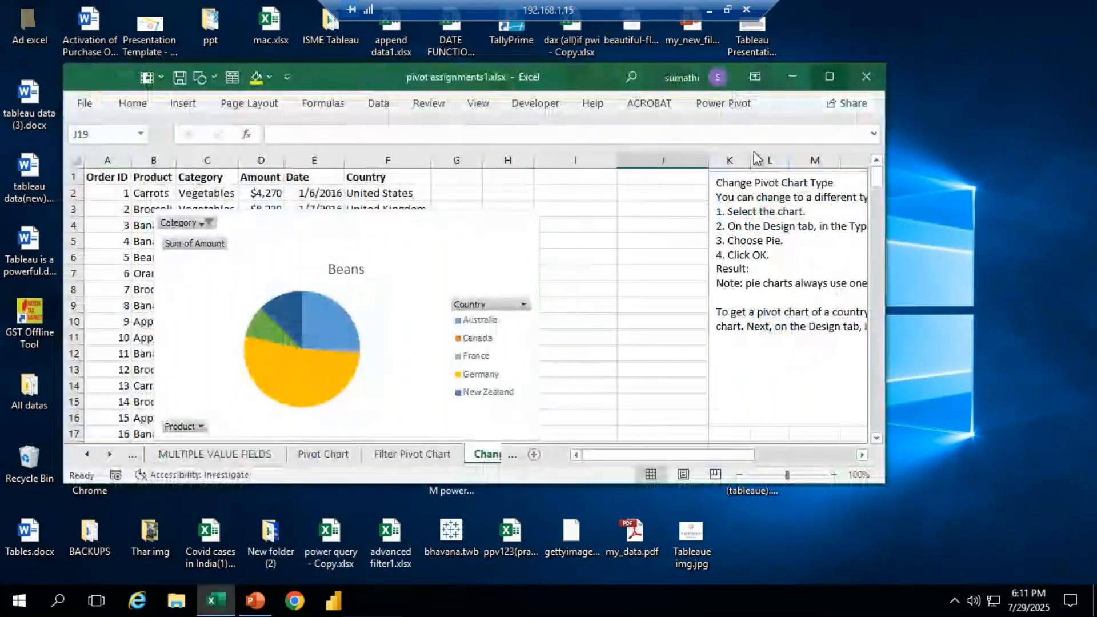
Step: Maximize the pivot assignments1.xlsx workbook and delete the Beans pie chart picture covering the order data
left_click(836, 71)
left_click(330, 324)
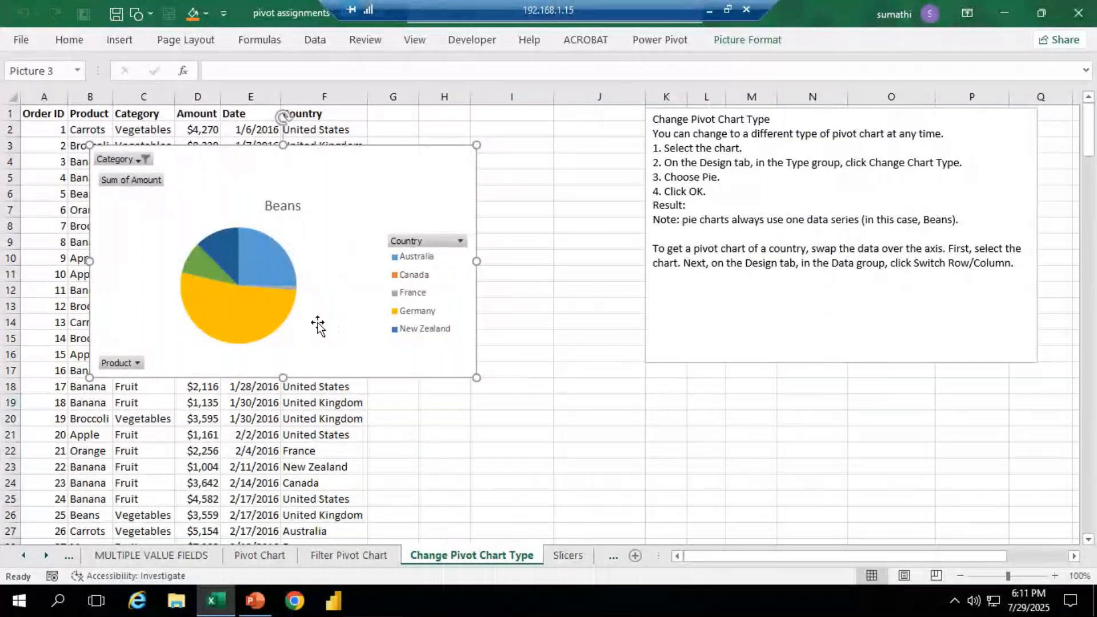
key("Delete")
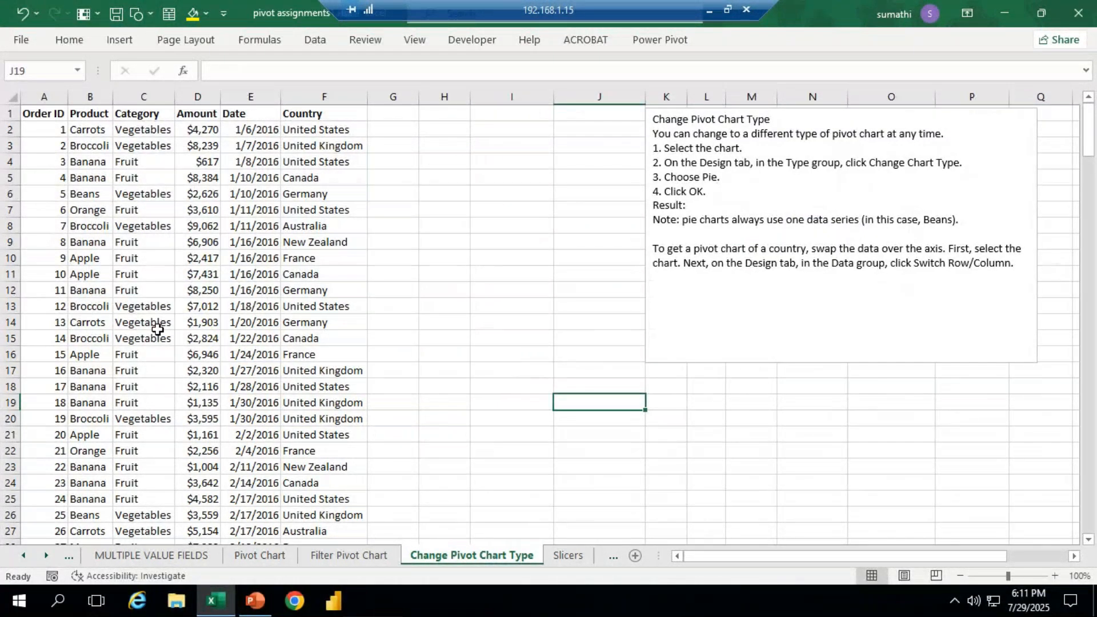
Step: Copy the whole order table, from Order ID to Country, into a new blank workbook starting at A1
key("ctrl+a")
key("ctrl+c")
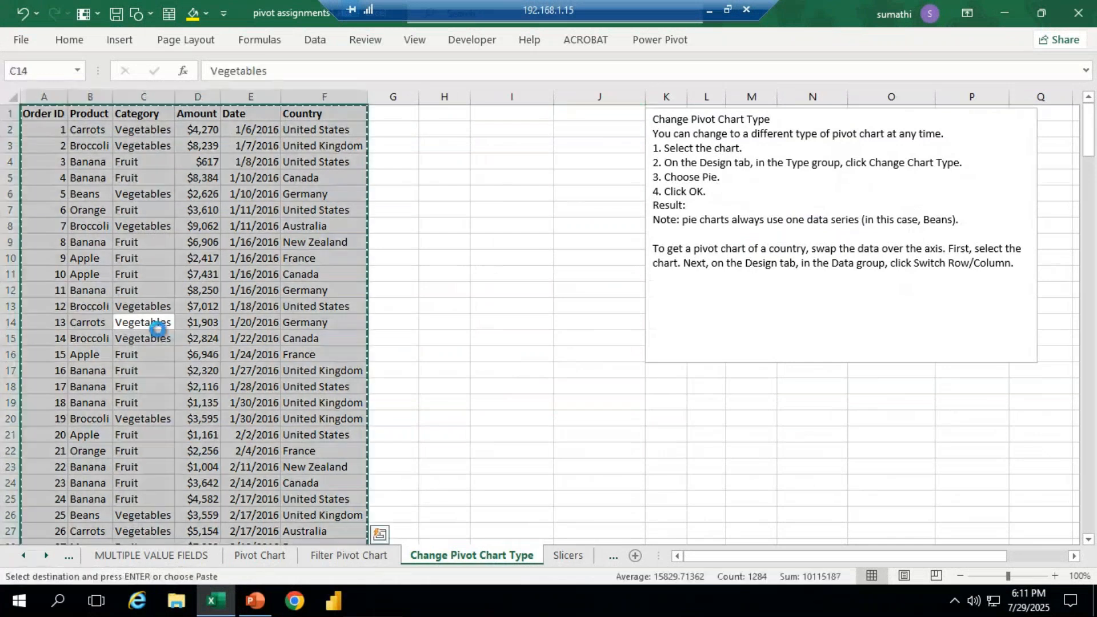
key("ctrl+n")
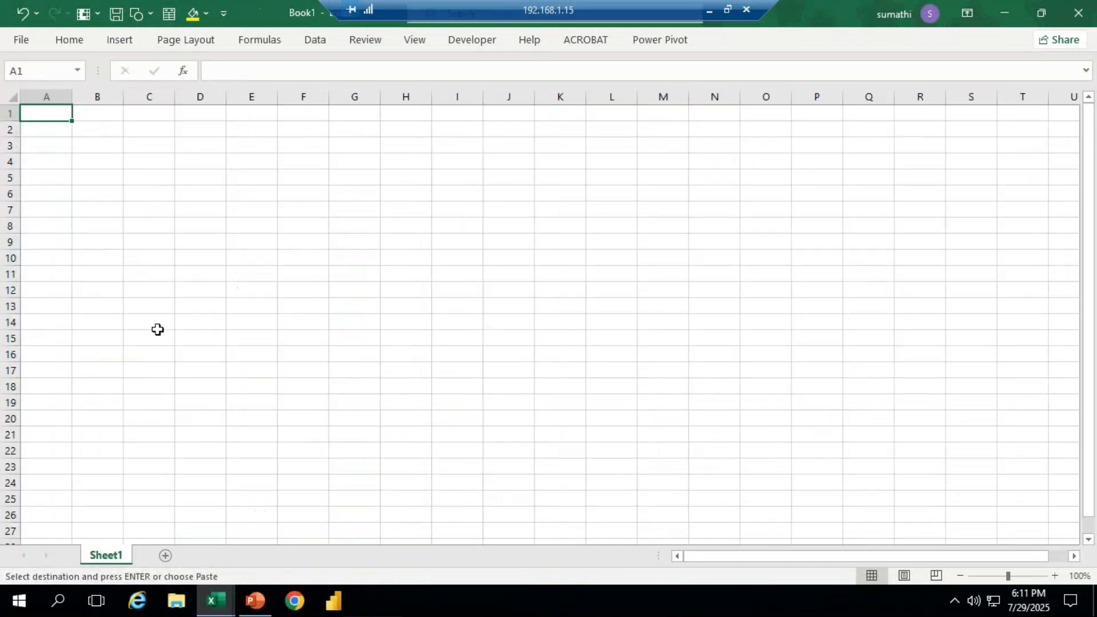
key("ctrl+v")
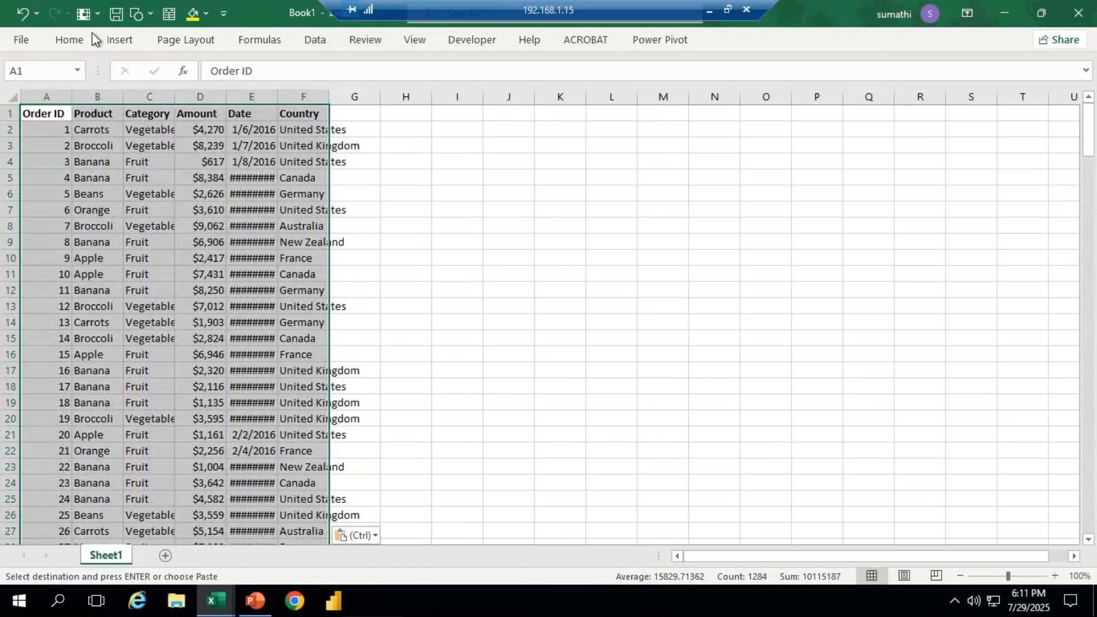
left_click(72, 40)
left_click(797, 108)
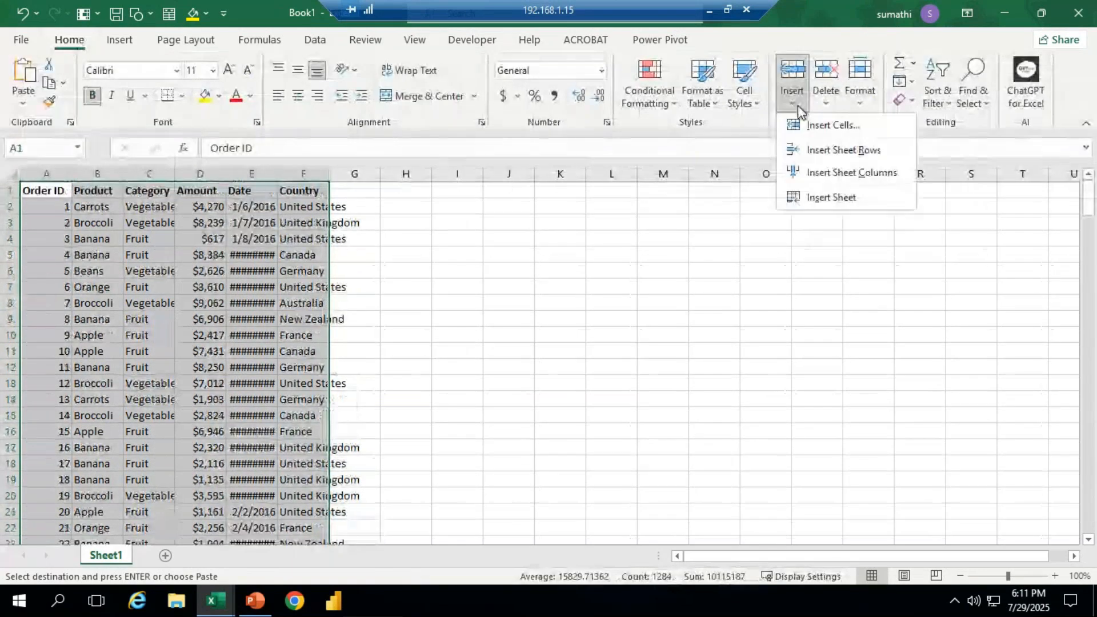
left_click(863, 173)
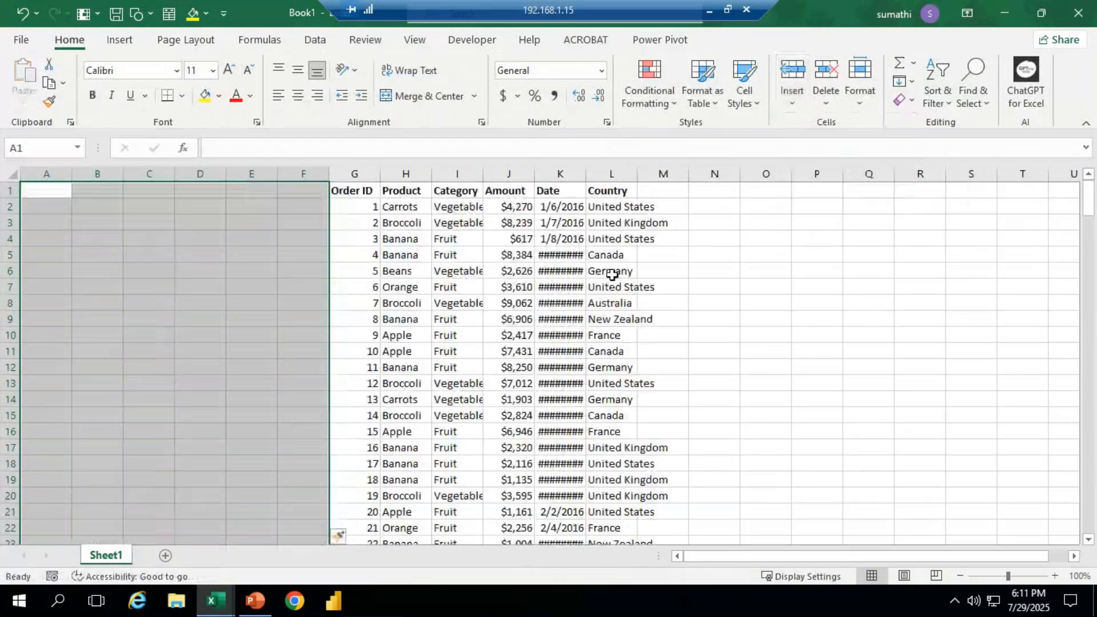
key("ctrl+z")
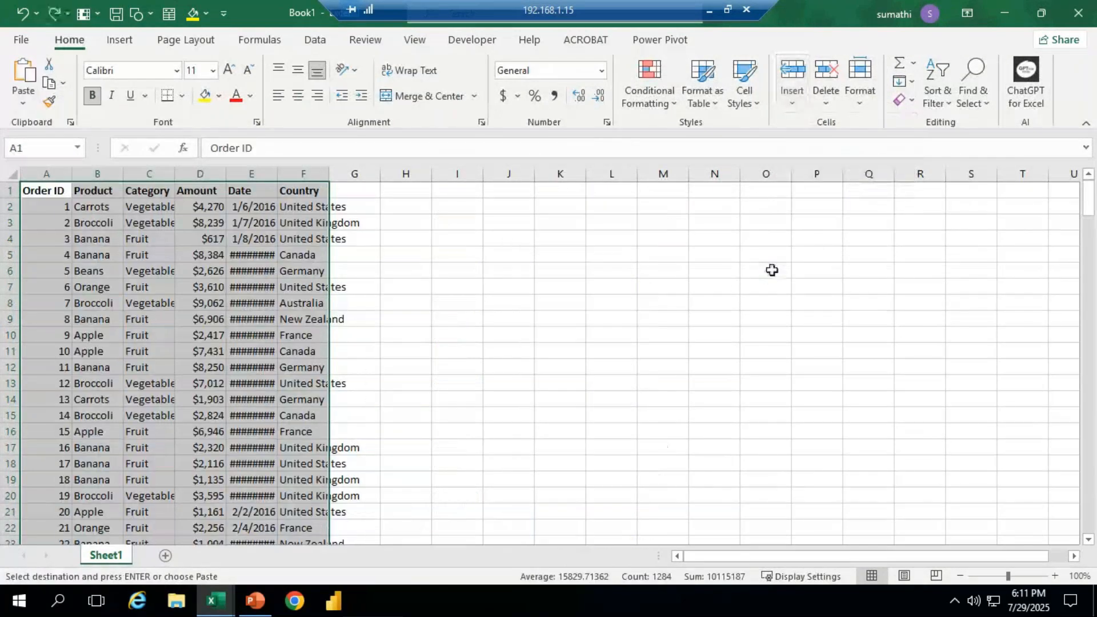
Step: Set the width of the pasted data columns A to F to 12
left_click(861, 100)
left_click(913, 197)
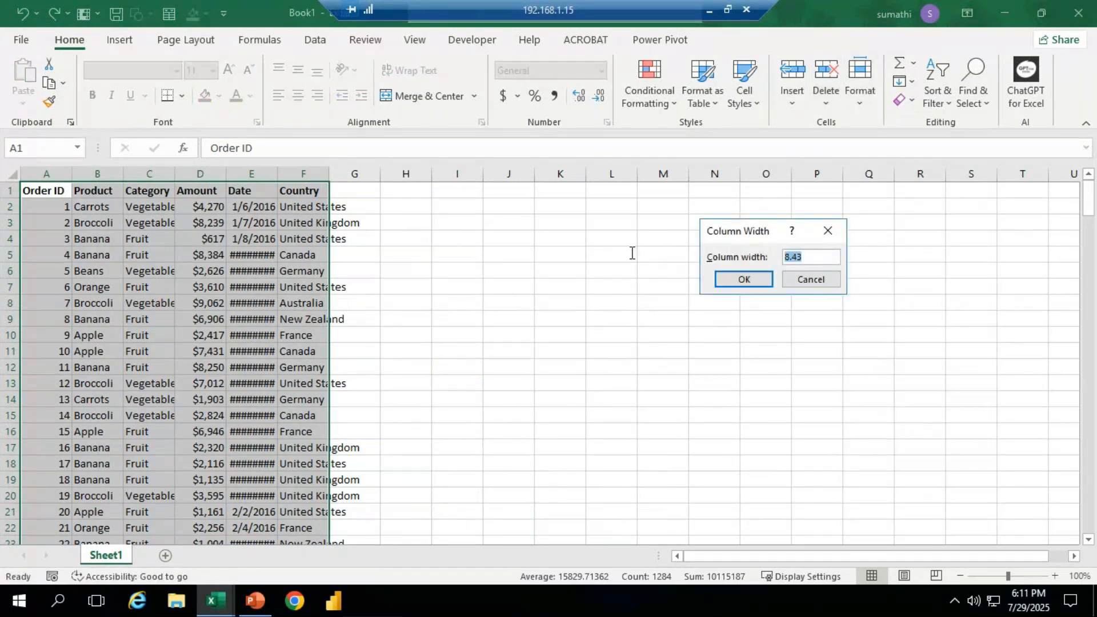
type("15")
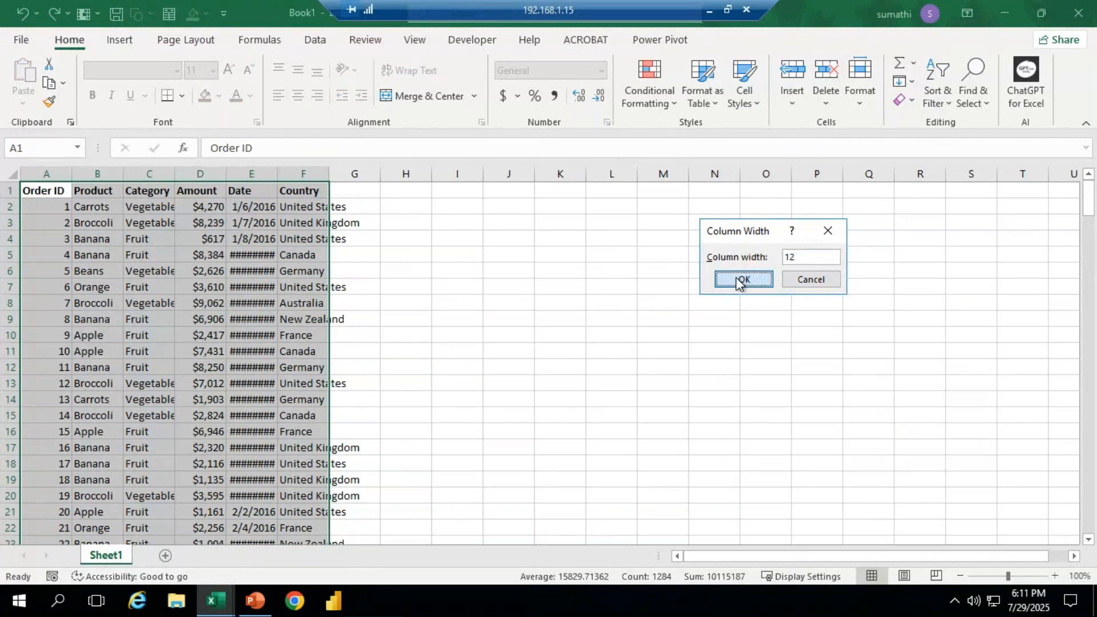
left_click(741, 279)
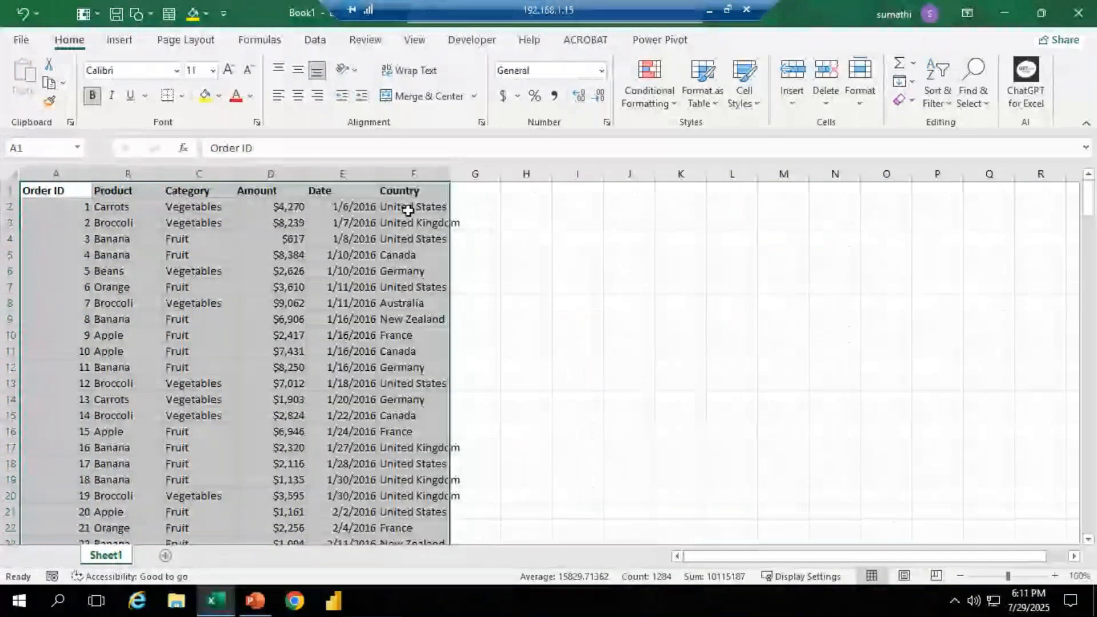
left_click(628, 302)
Step: Widen the Product, Amount, Date and Country columns further so their contents have more room
left_click_drag(377, 173, 405, 173)
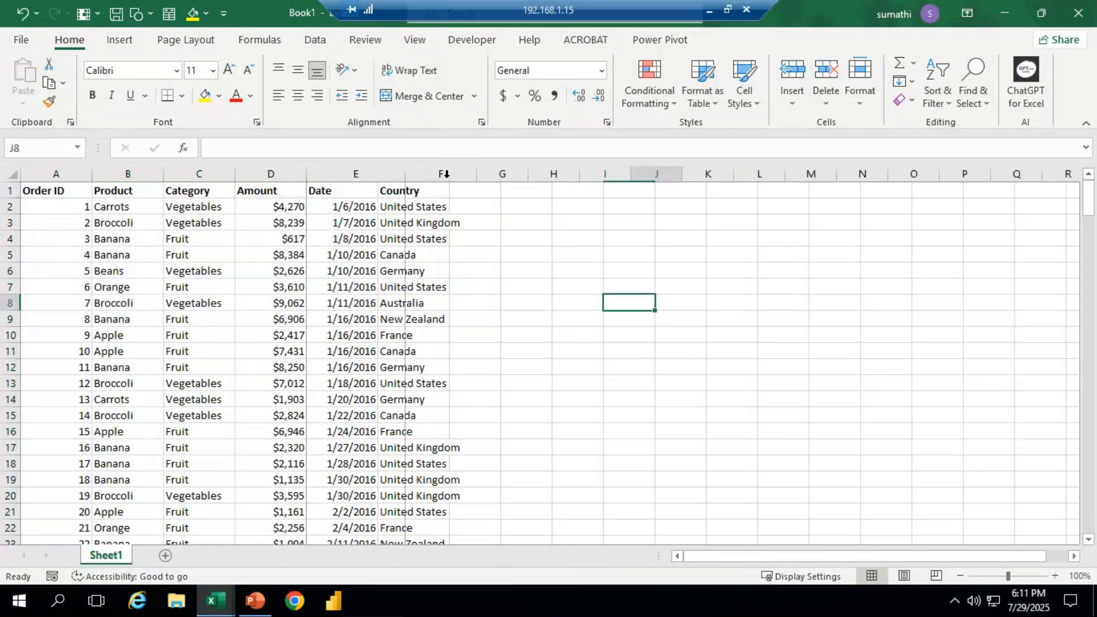
left_click_drag(474, 173, 519, 174)
left_click_drag(306, 171, 338, 173)
left_click_drag(199, 173, 286, 173)
left_click_drag(163, 174, 177, 176)
left_click(738, 322)
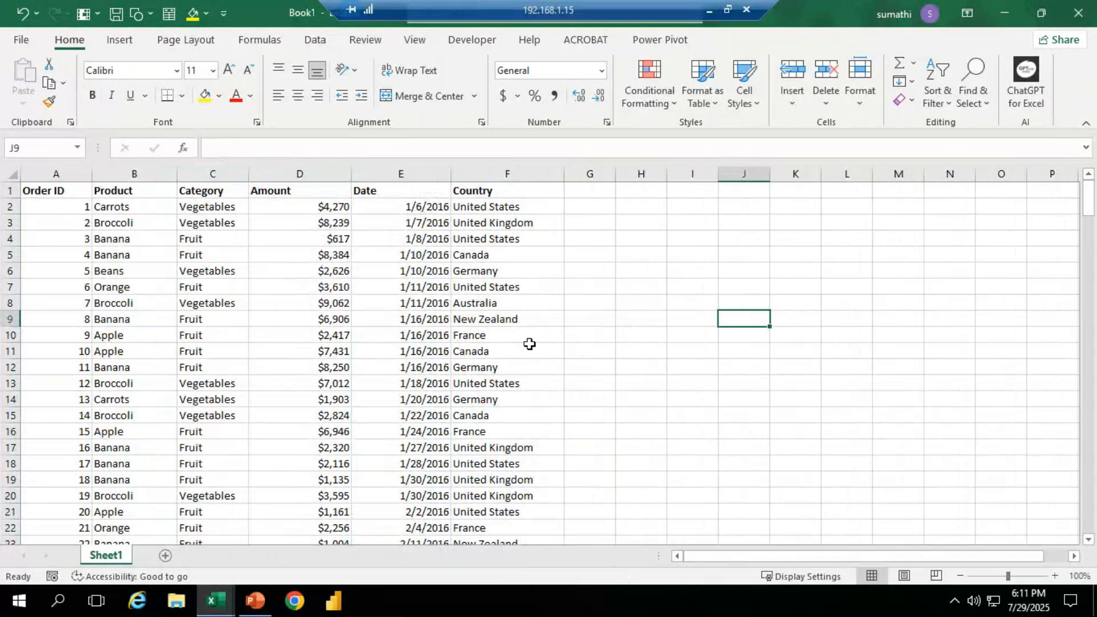
Step: Clear the contents of rows 202 to 216 at the end of the data, keeping orders only up to ID 200
left_click_drag(1088, 209, 1094, 529)
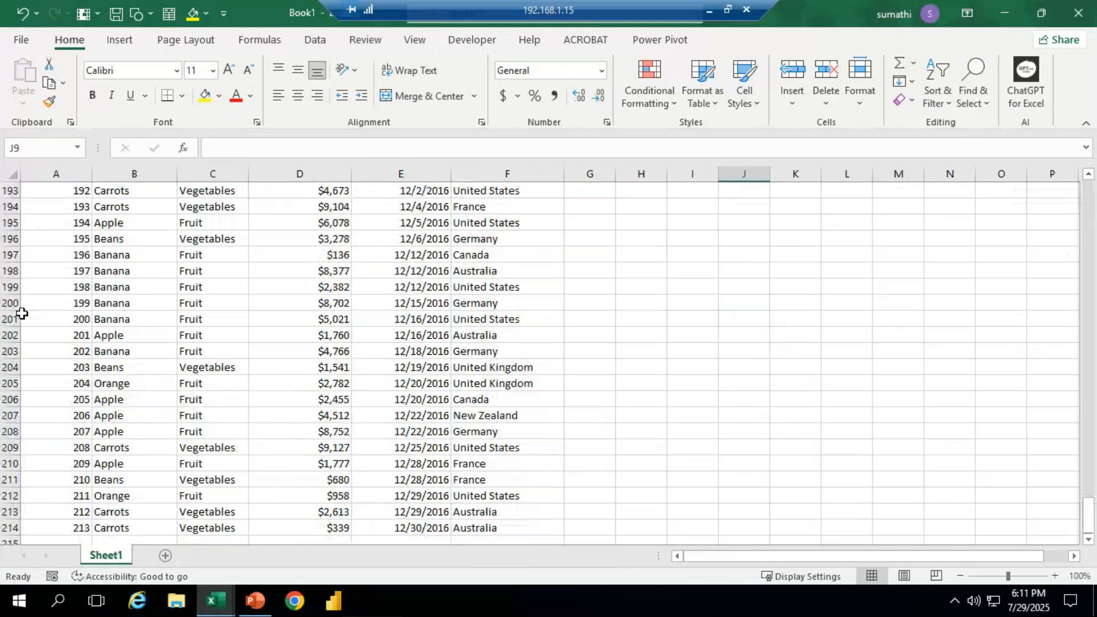
left_click_drag(11, 337, 2, 506)
key("Delete")
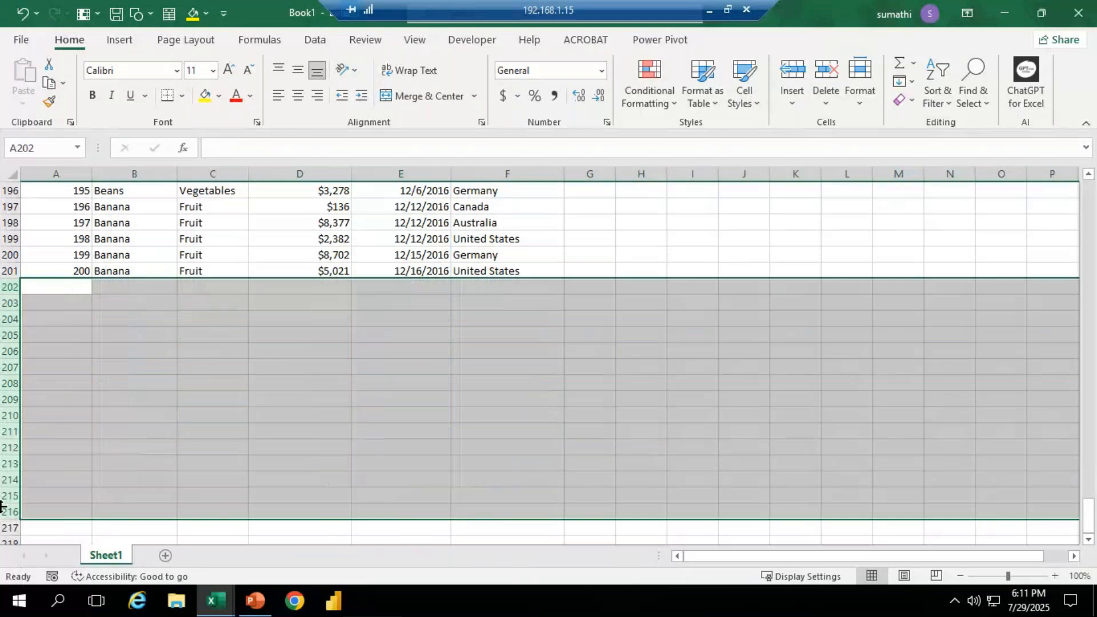
left_click(641, 271)
left_click_drag(1088, 524, 1089, 191)
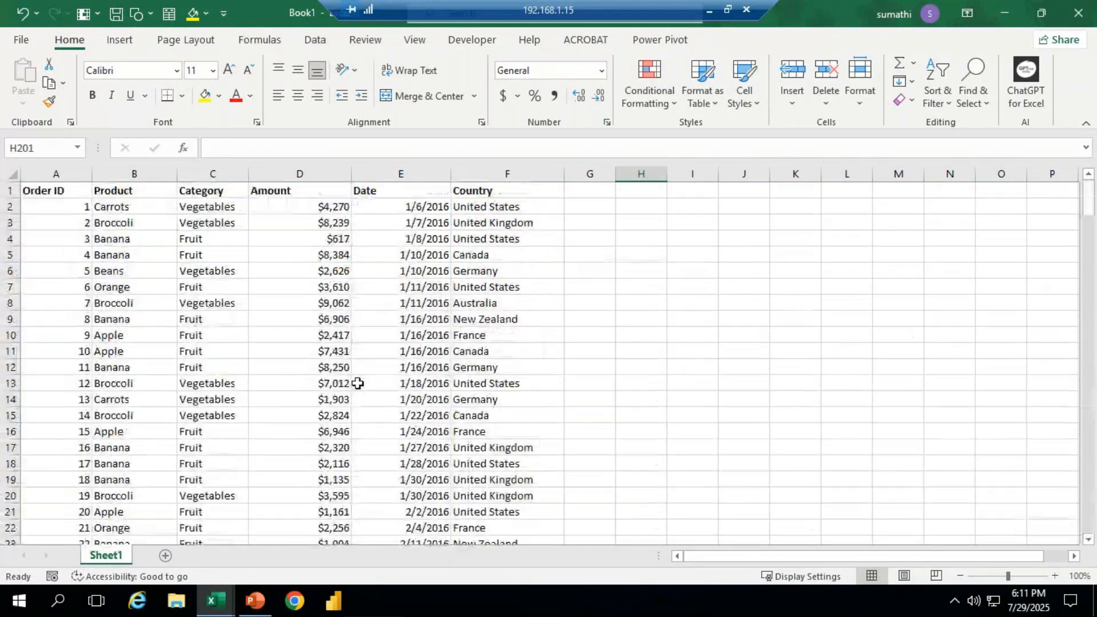
Step: Fill the header row cells A1:F1 with a light blue theme colour
left_click(40, 174)
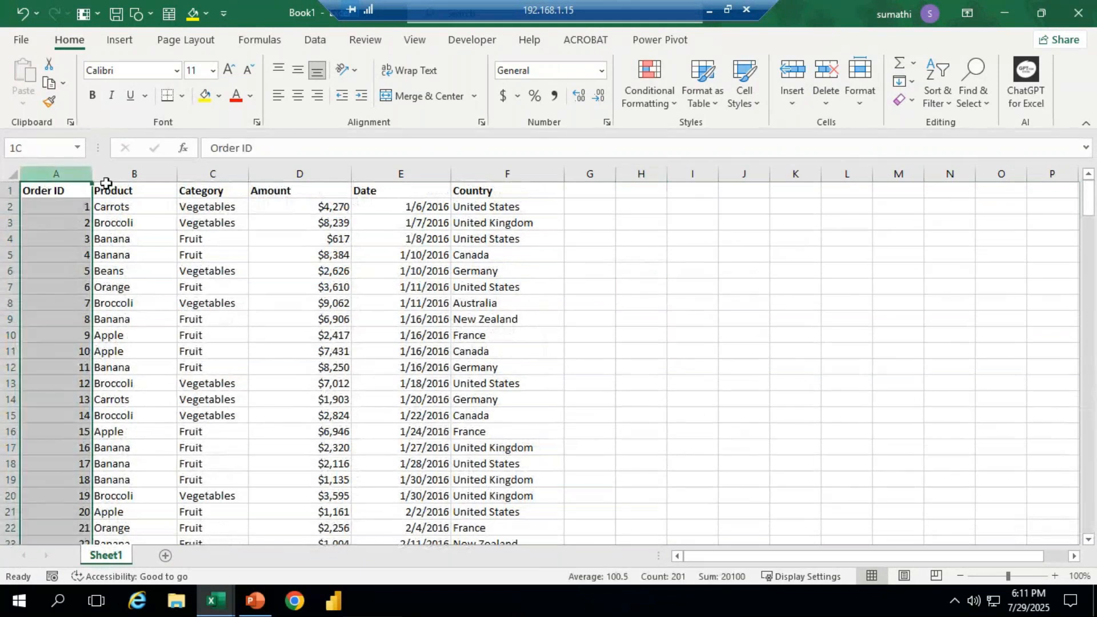
left_click(299, 303)
left_click_drag(59, 194, 485, 187)
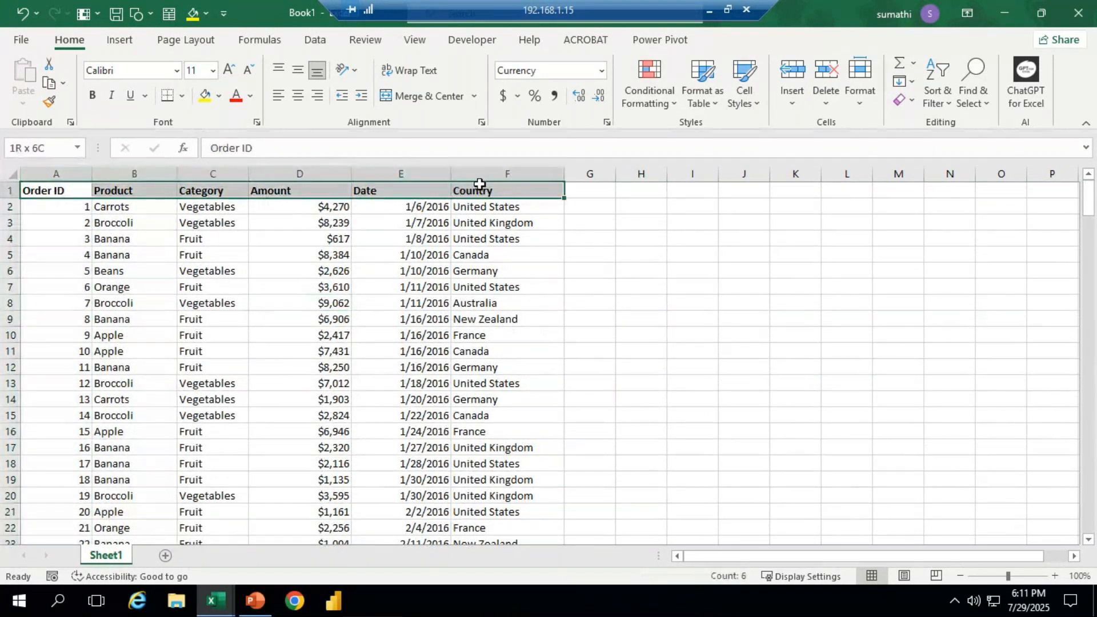
left_click(221, 96)
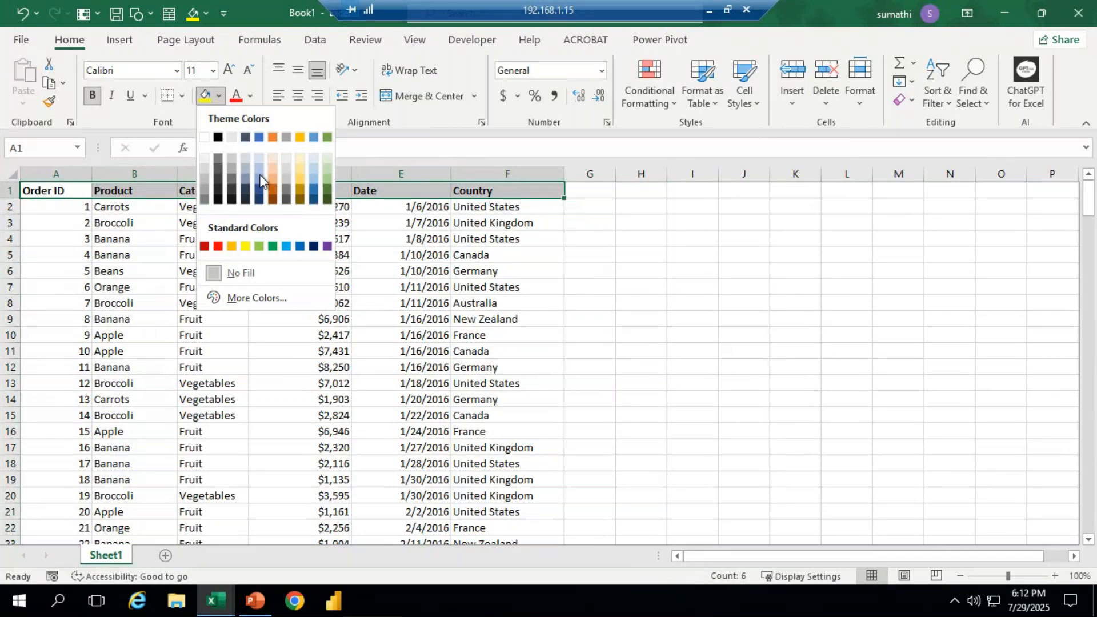
left_click(259, 174)
left_click(221, 97)
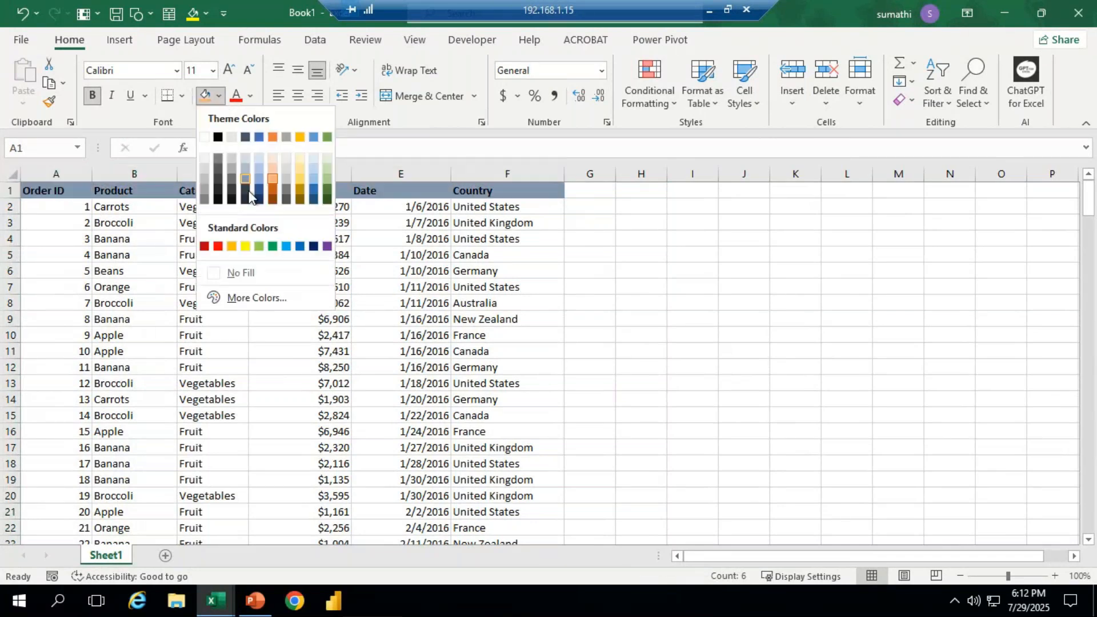
left_click(258, 179)
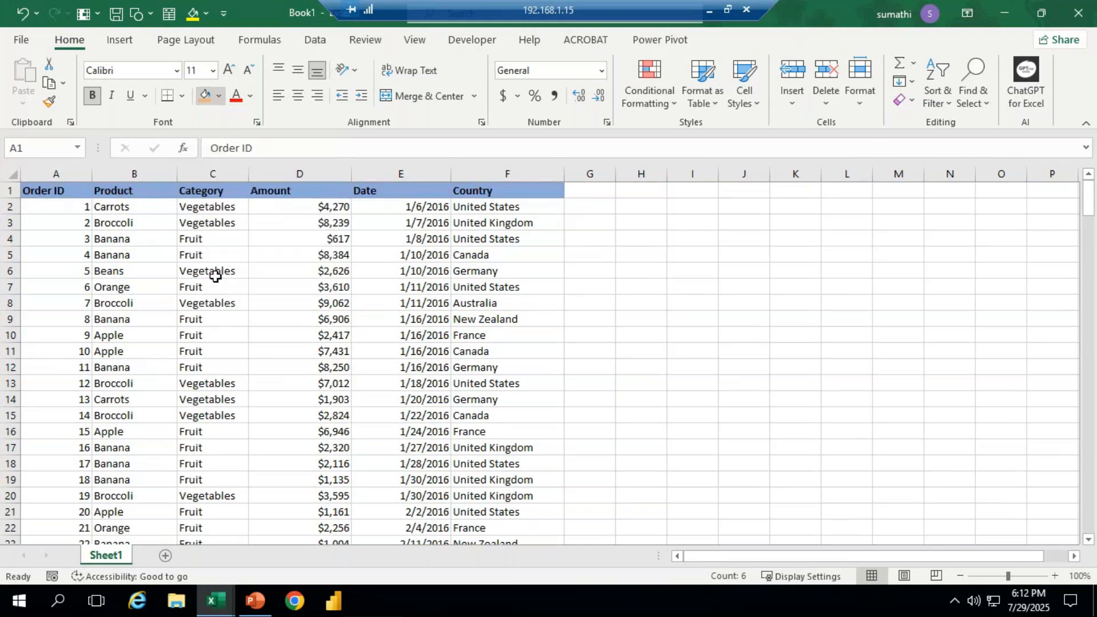
left_click(640, 318)
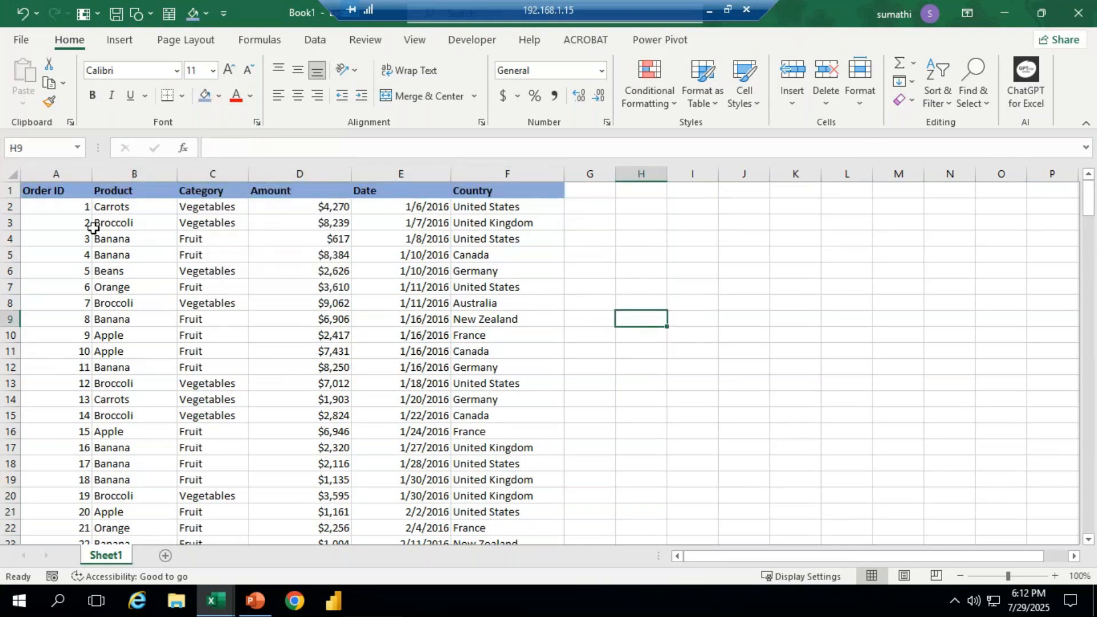
Step: Select the first Order ID values in A2:A15 to point them out
left_click_drag(84, 207, 81, 257)
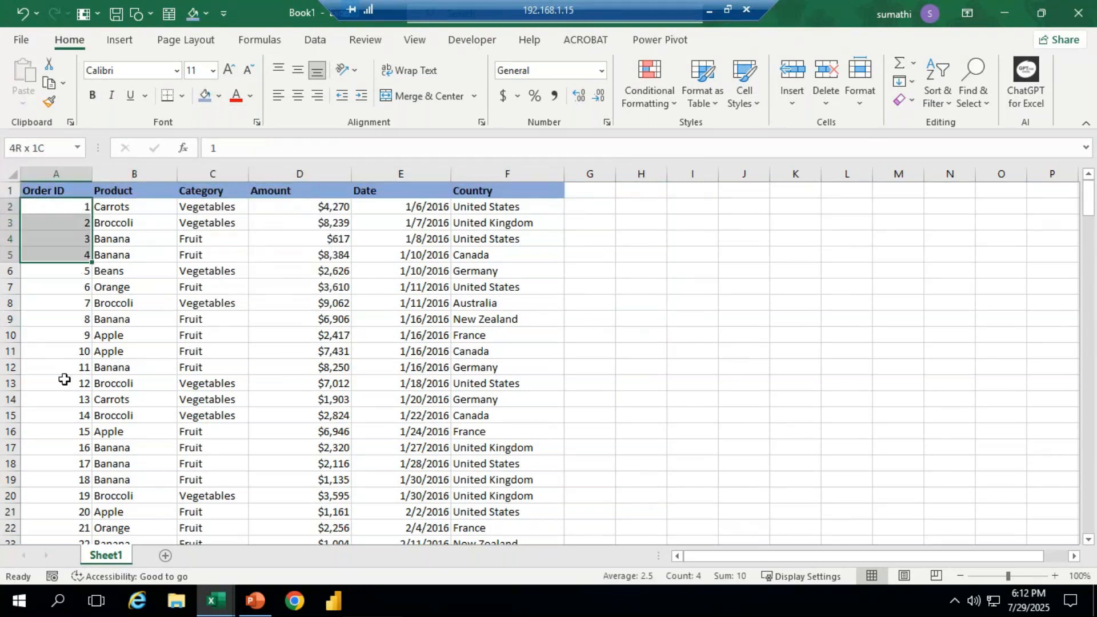
left_click_drag(64, 379, 68, 416)
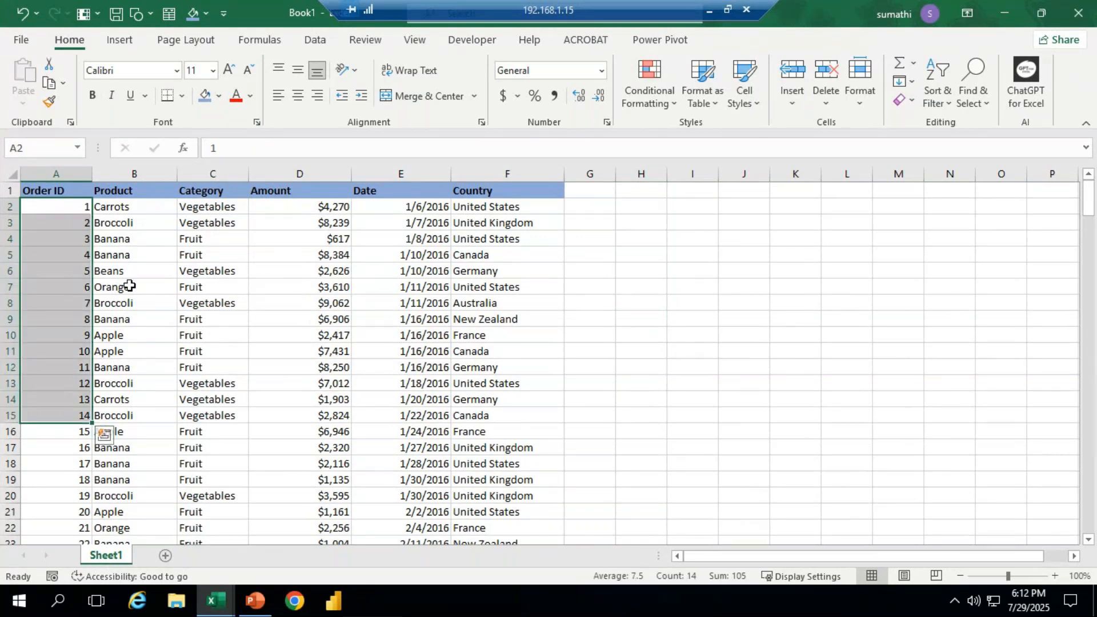
Step: Select the first values in the Product, Category and Amount columns in turn to point them out
left_click_drag(132, 206, 147, 428)
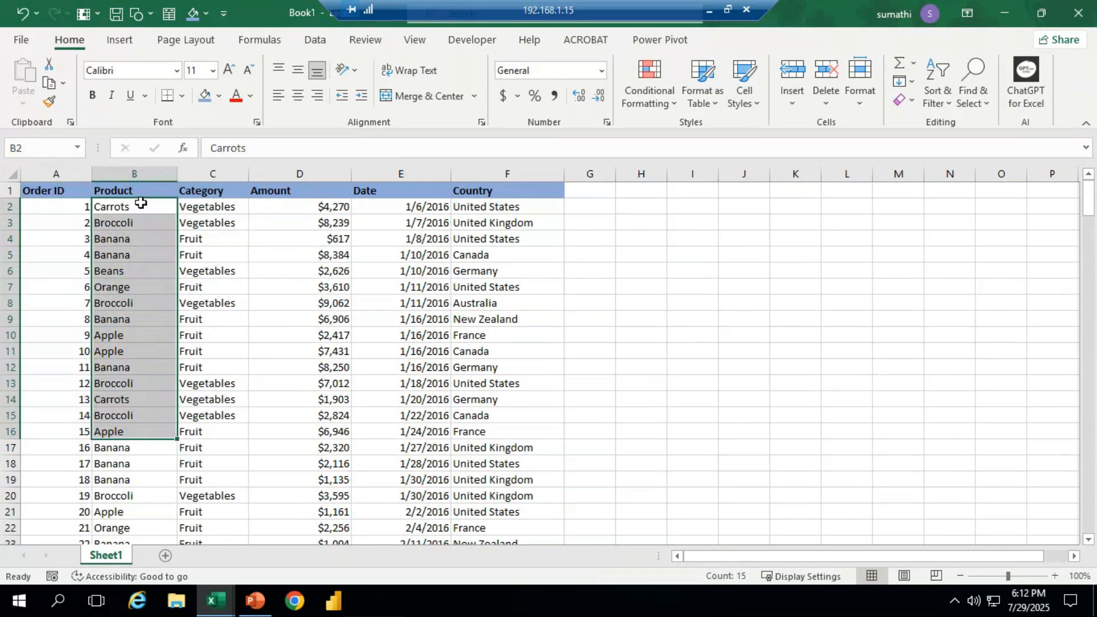
left_click_drag(220, 212, 213, 453)
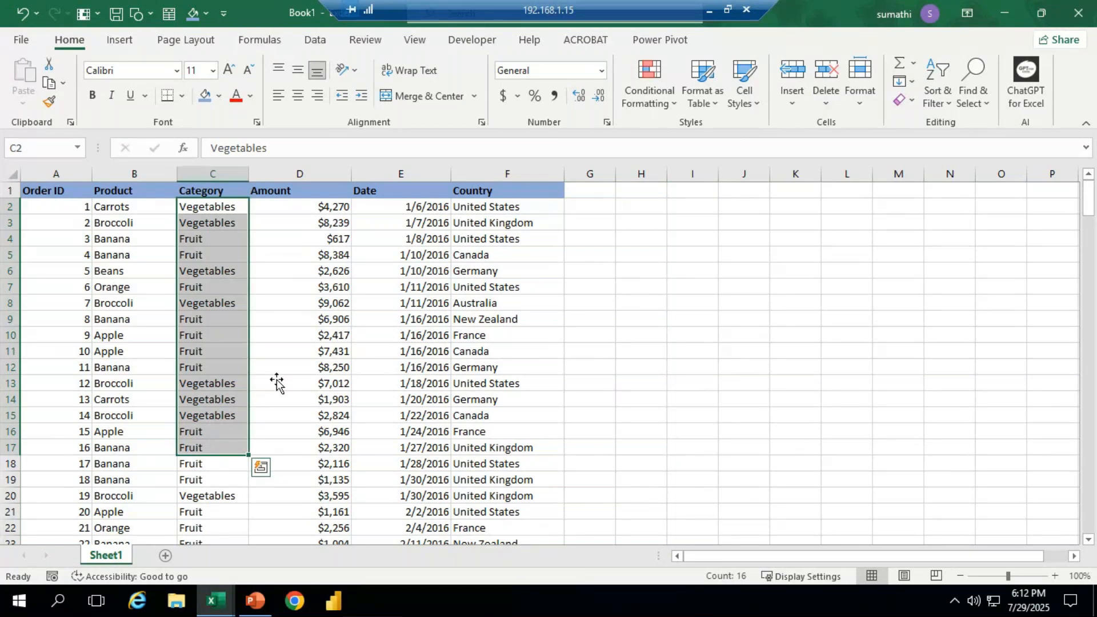
left_click_drag(330, 207, 325, 287)
Step: Go through the first order's record in row 2 cell by cell, from Order ID to Country
left_click(76, 208)
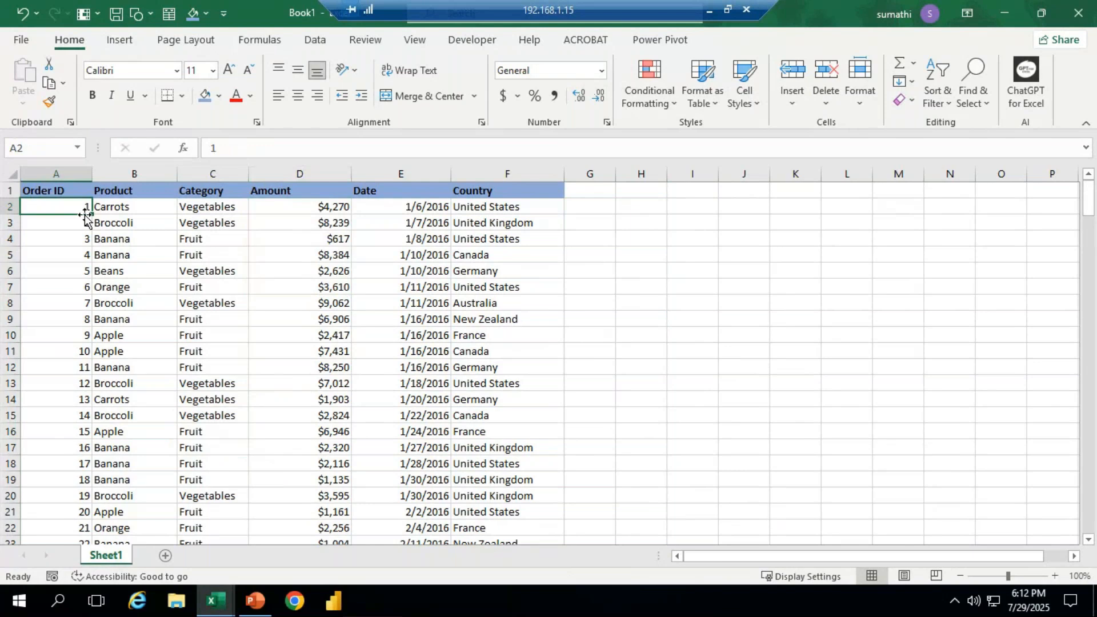
left_click(139, 211)
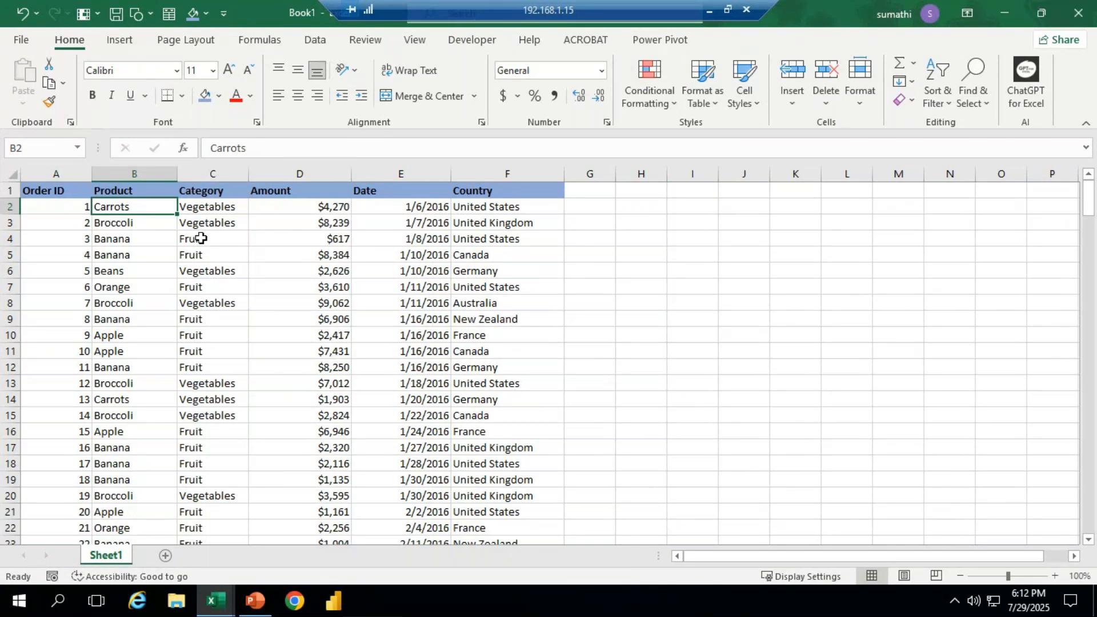
left_click(201, 206)
left_click(335, 206)
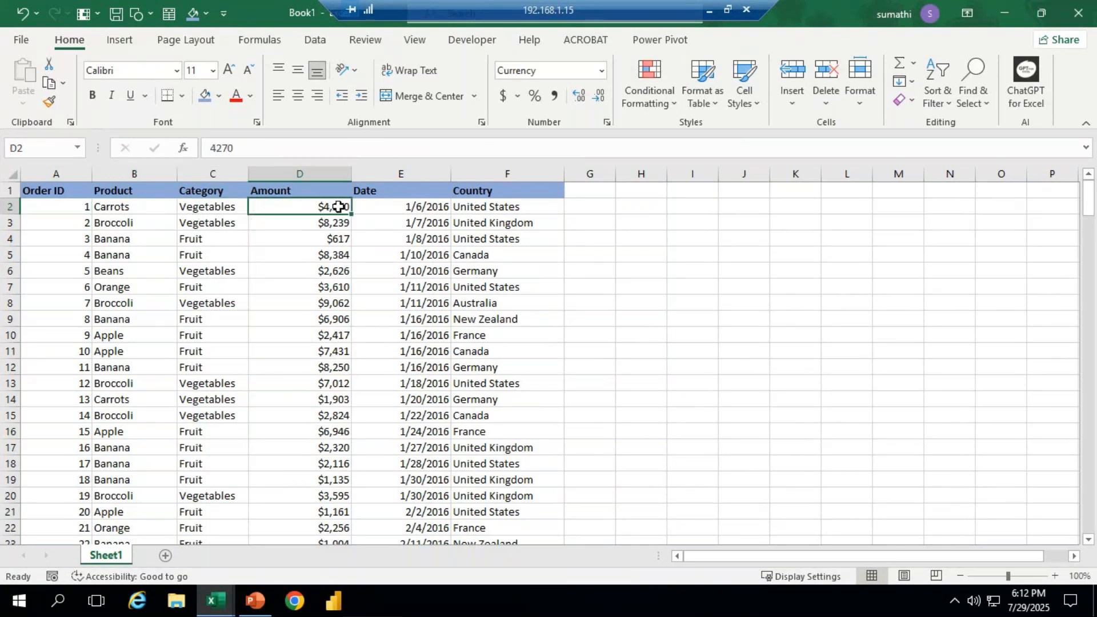
left_click(411, 207)
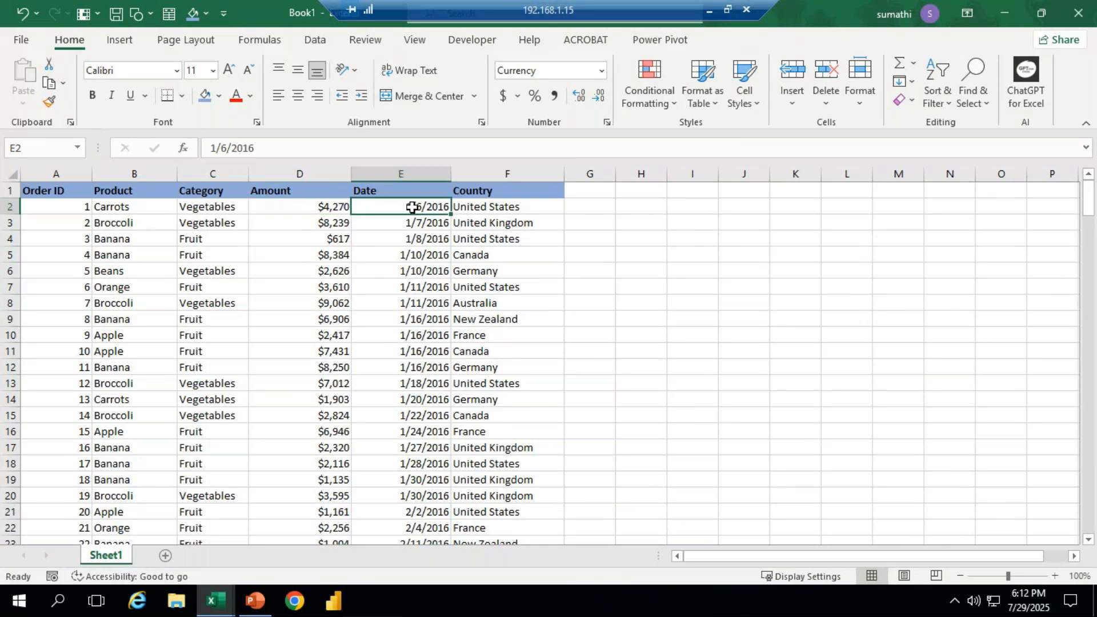
left_click(503, 209)
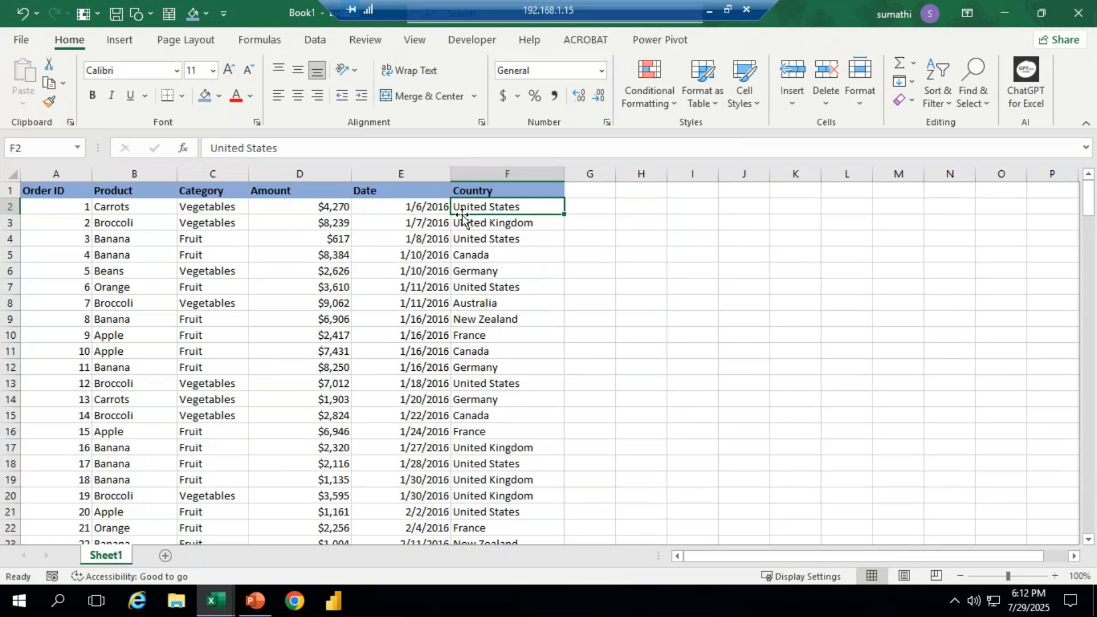
Step: Go through the second order's record in row 3 cell by cell, ending on the next order's Country
left_click(77, 228)
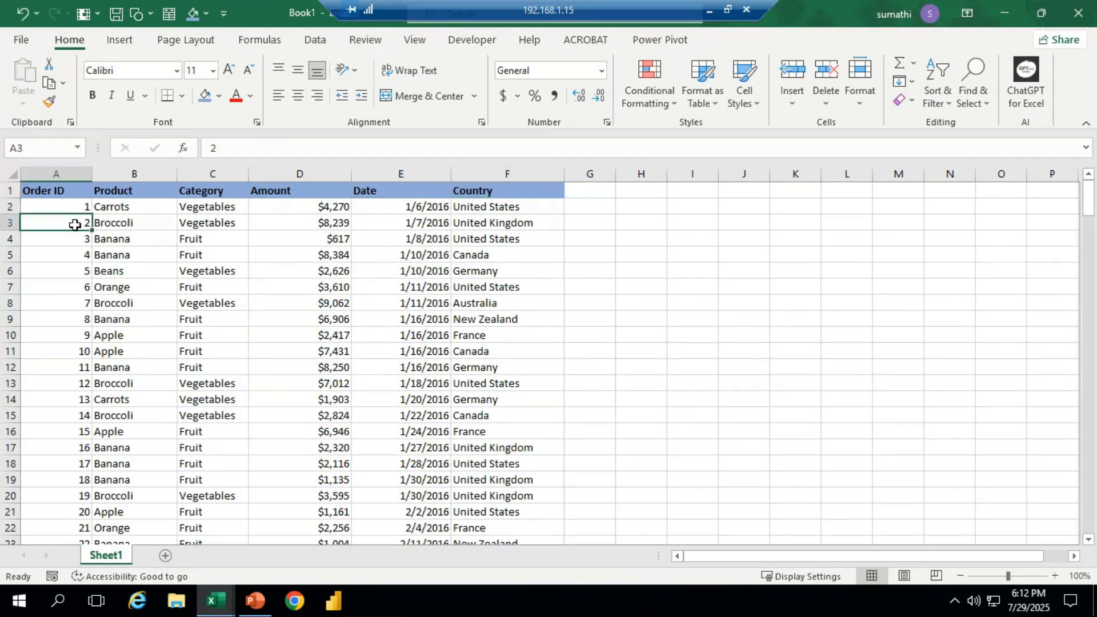
left_click(120, 224)
left_click(205, 224)
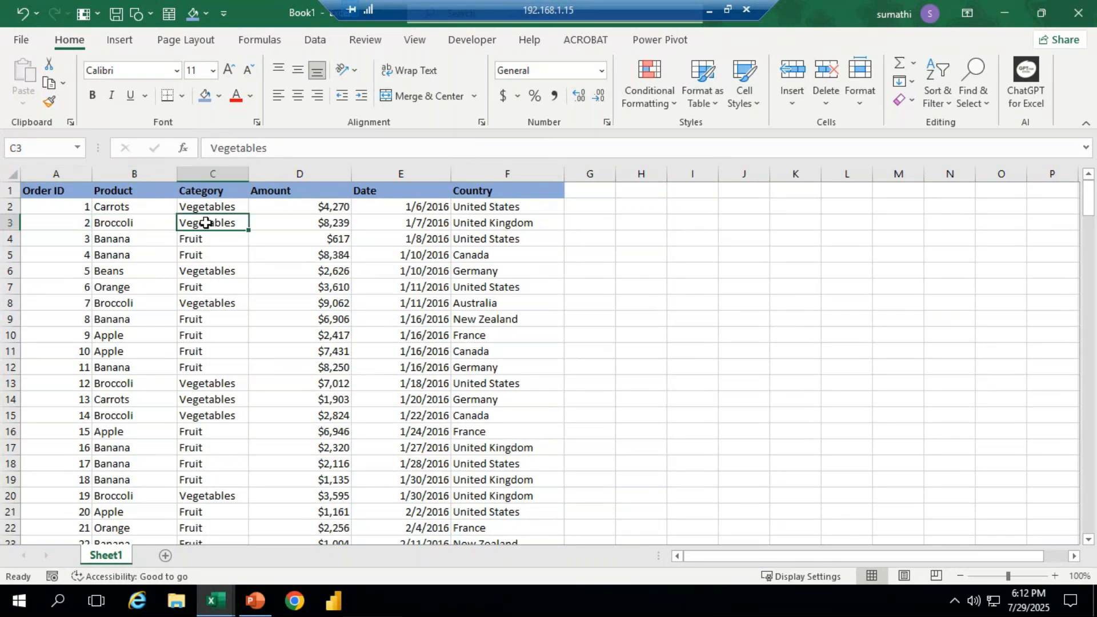
left_click(303, 223)
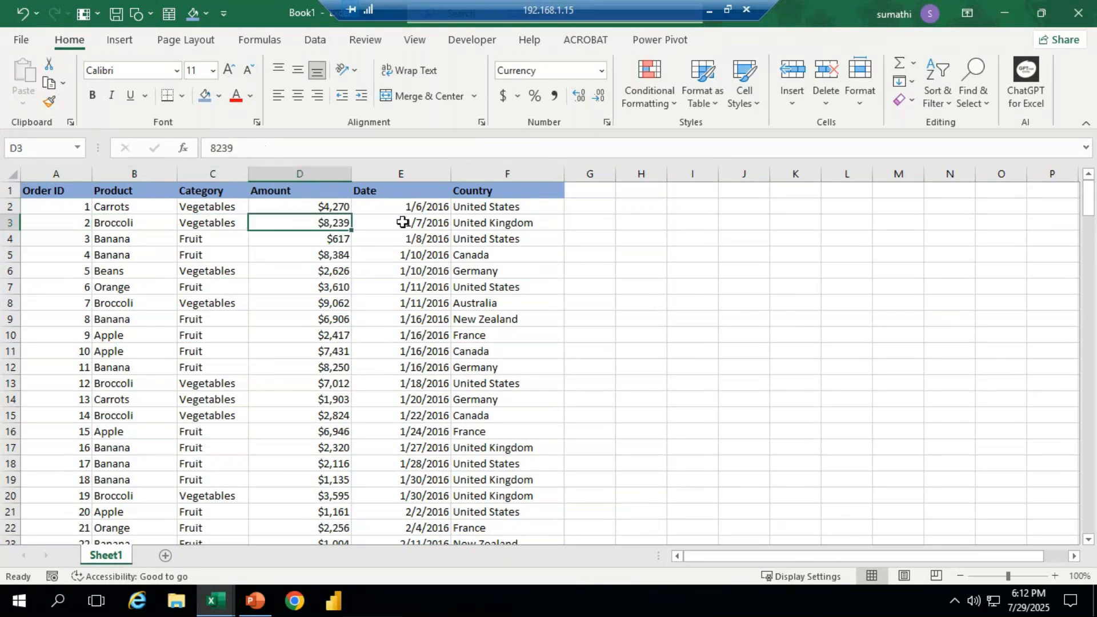
left_click(403, 223)
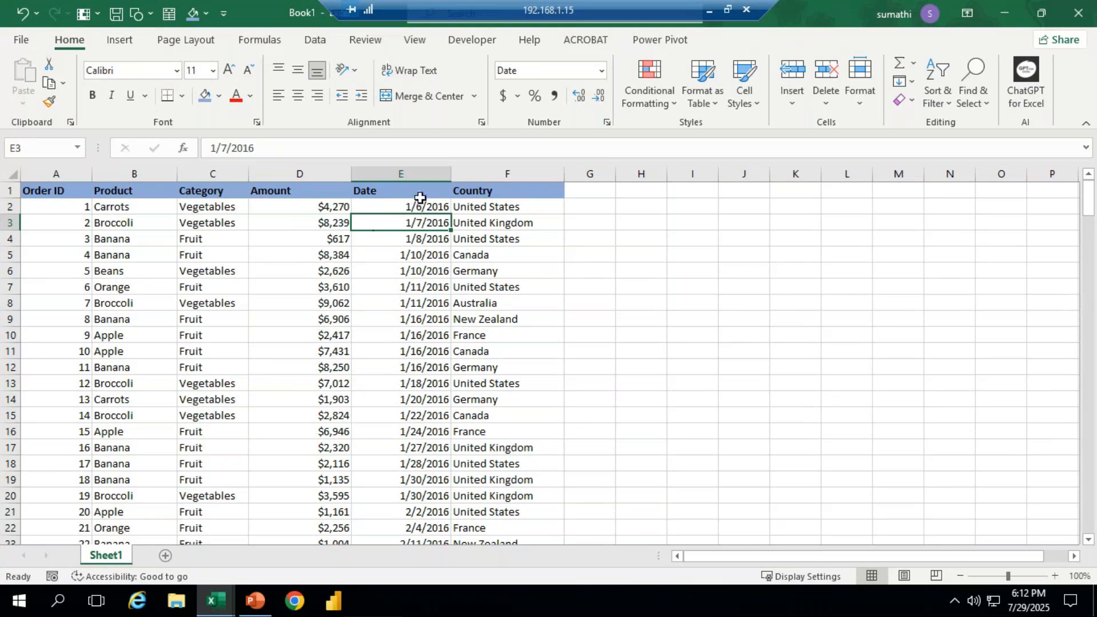
left_click(509, 222)
left_click(504, 243)
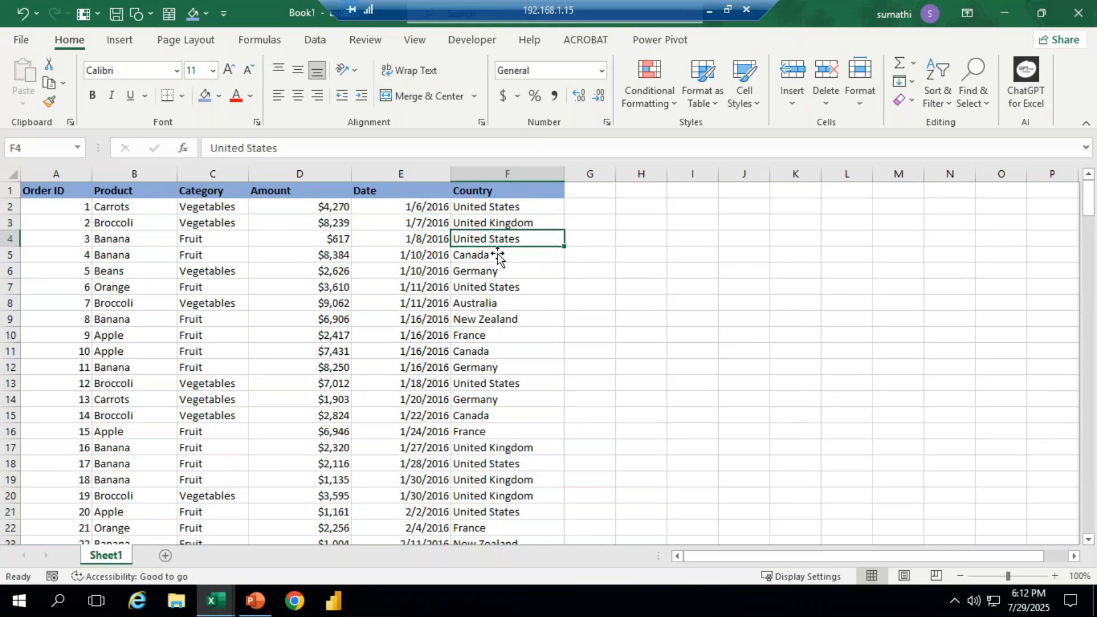
Step: Dismiss the Java update notification and select the second order's Product cell, B3
mouse_move(1088, 210)
left_mouse_down()
mouse_move(1092, 386)
mouse_move(1089, 200)
left_mouse_up()
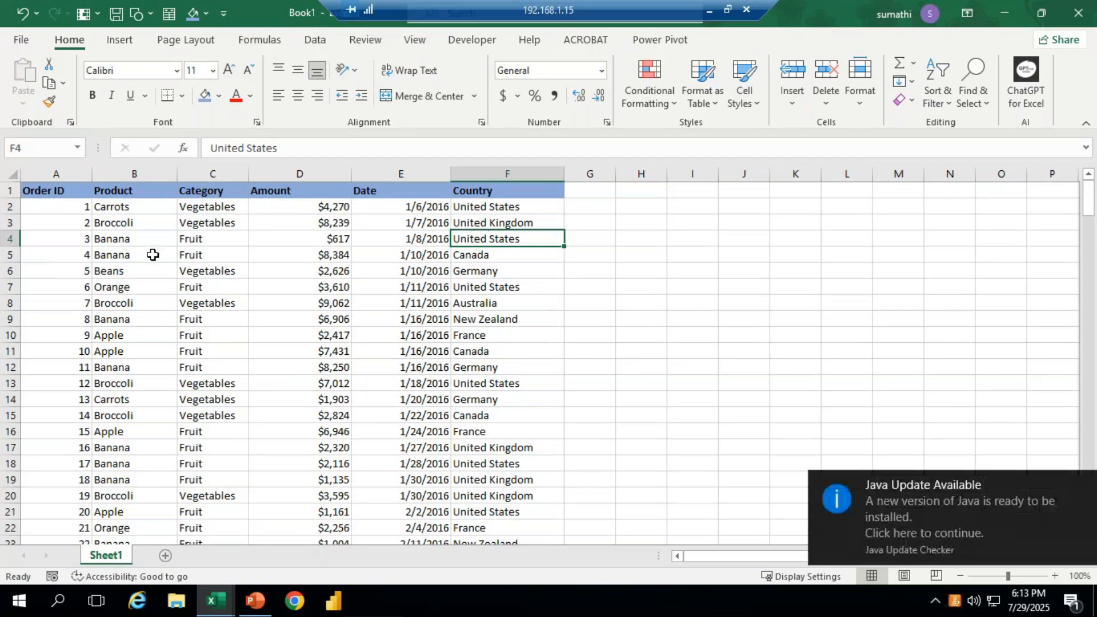
left_click(146, 224)
left_click(1085, 485)
left_click(132, 220)
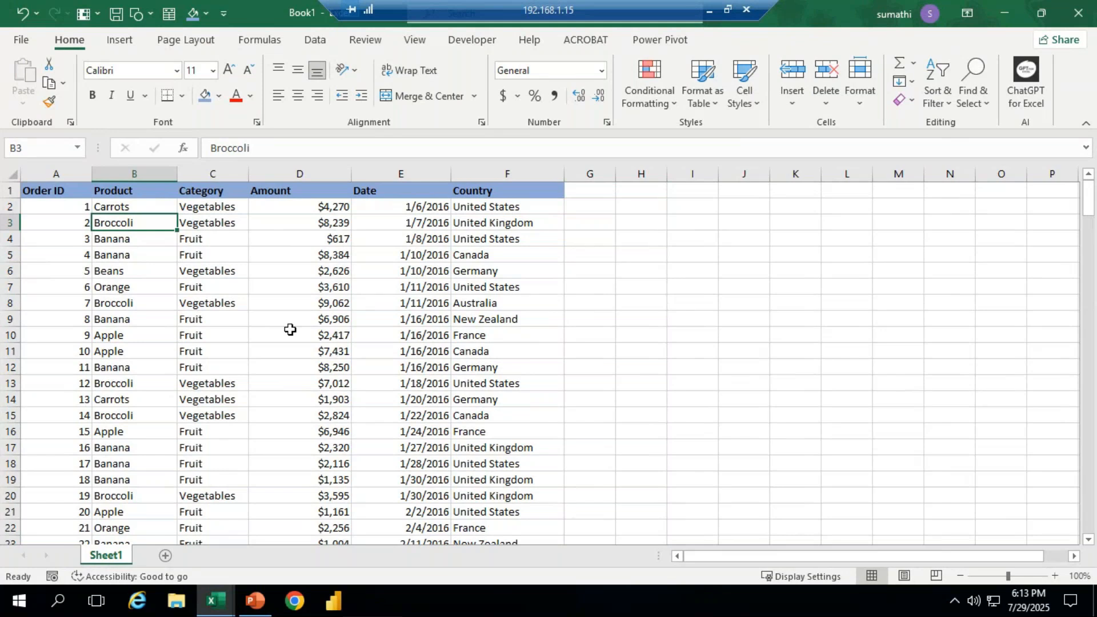
Step: Bring up the insert commands and select cell C10 inside the order data as the base for a PivotTable
left_click(119, 42)
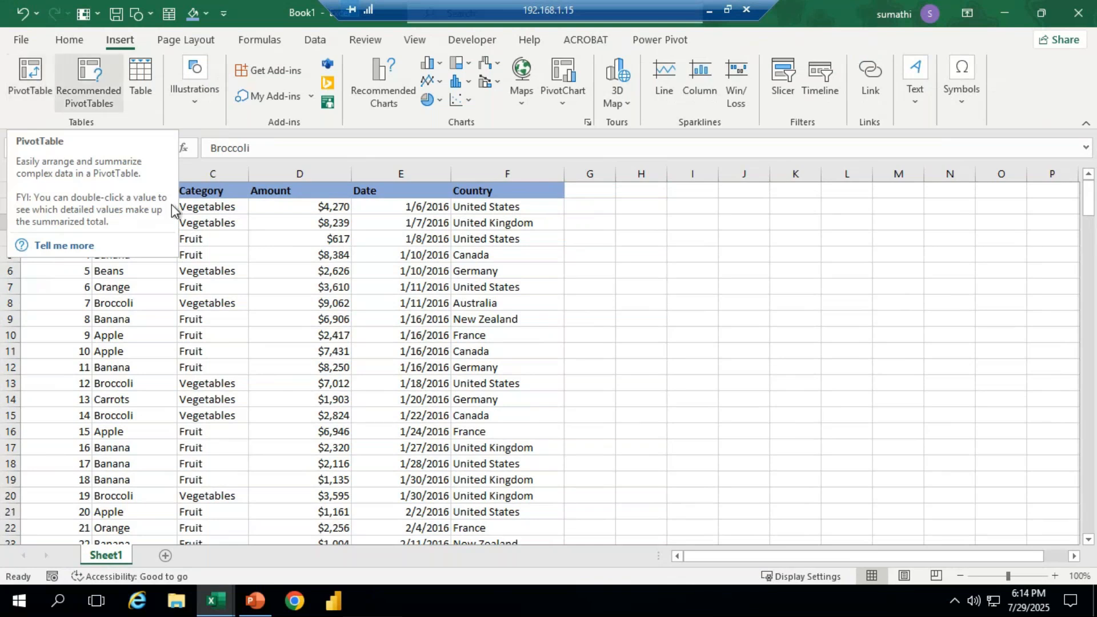
left_click(897, 290)
left_click_drag(937, 556, 960, 556)
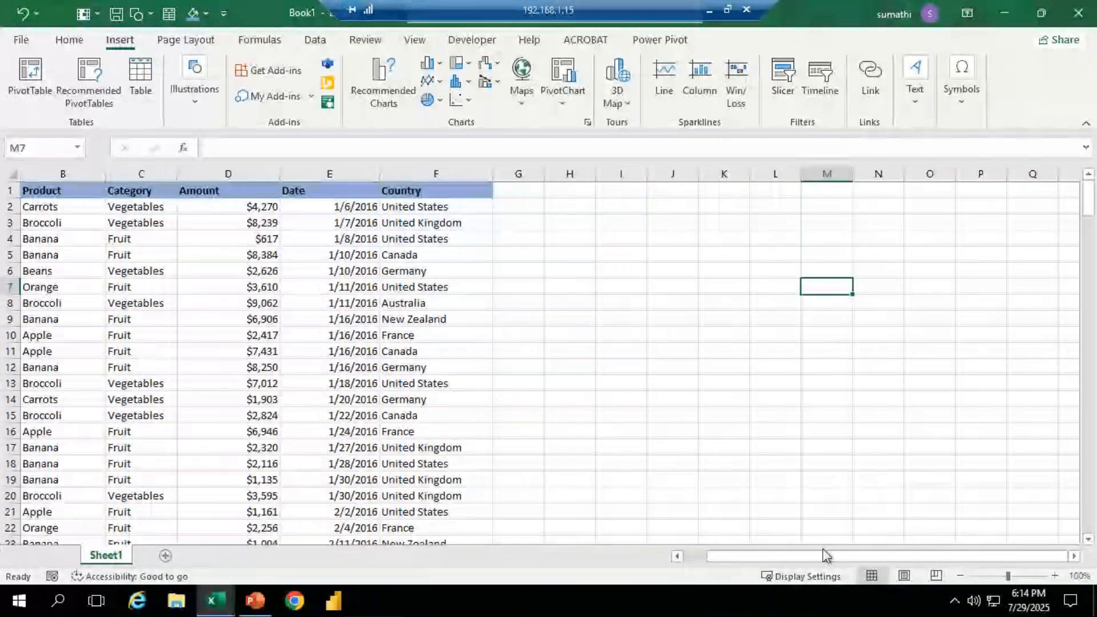
left_click_drag(826, 554, 811, 554)
left_click(222, 338)
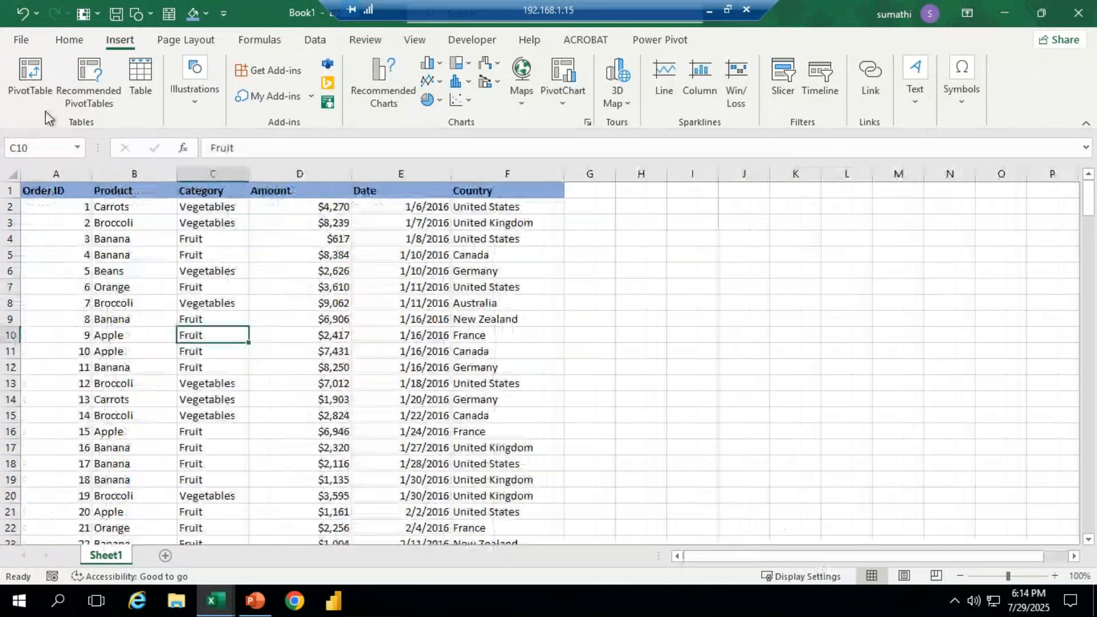
Step: Open PivotTable creation for the order data and examine how far the proposed source range Sheet1!$A$1:$F$201 extends
left_click(27, 80)
left_click_drag(730, 108, 844, 130)
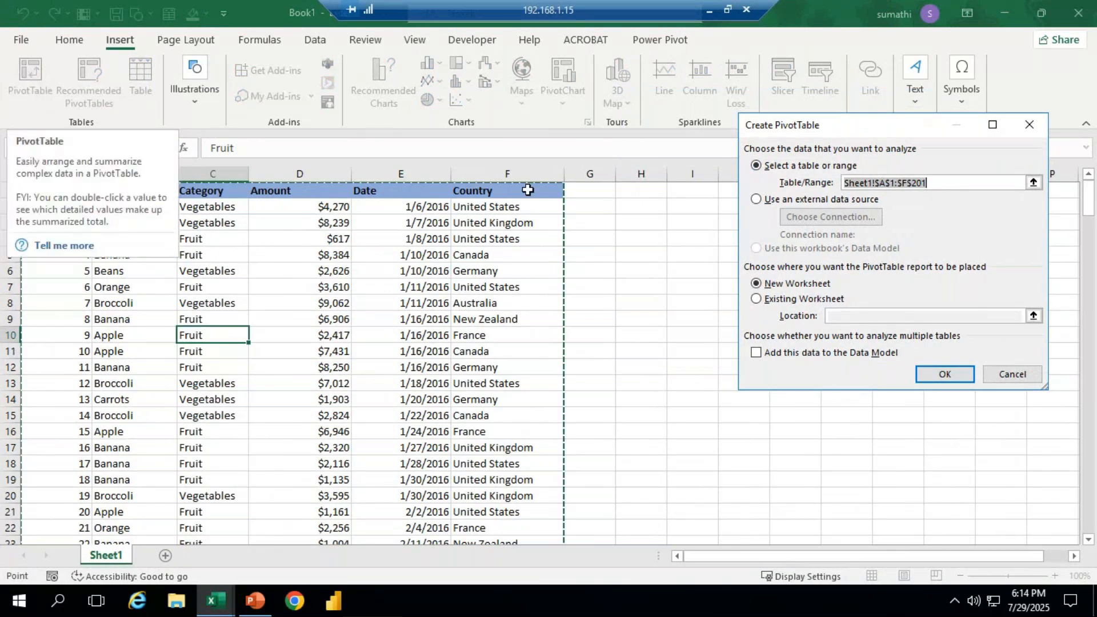
scroll(1091, 246, "down", 3)
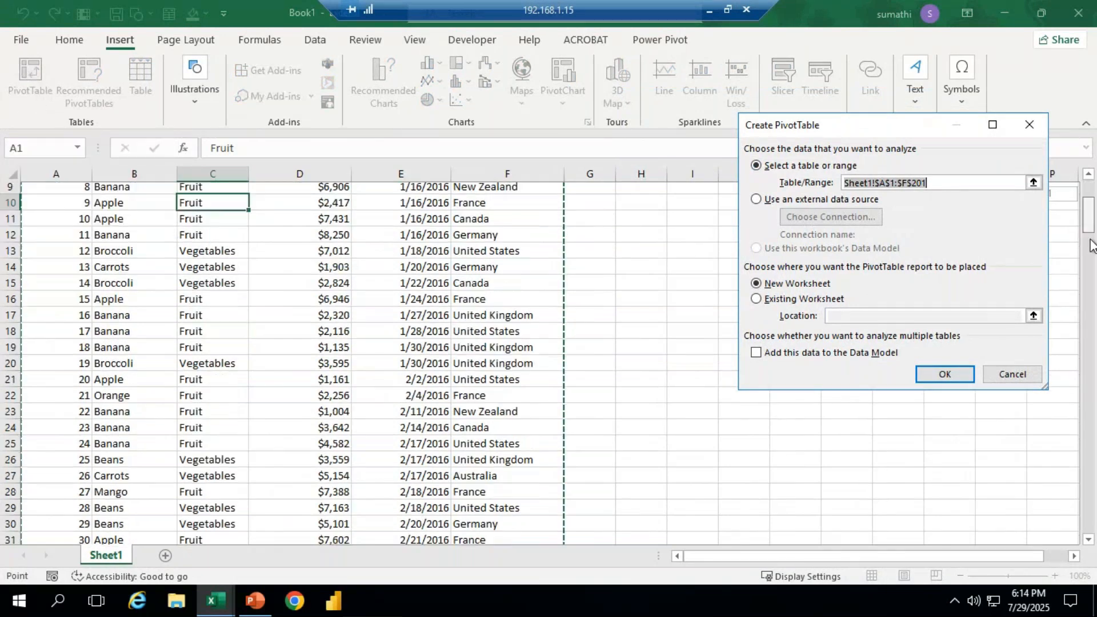
left_click_drag(1089, 243, 1089, 514)
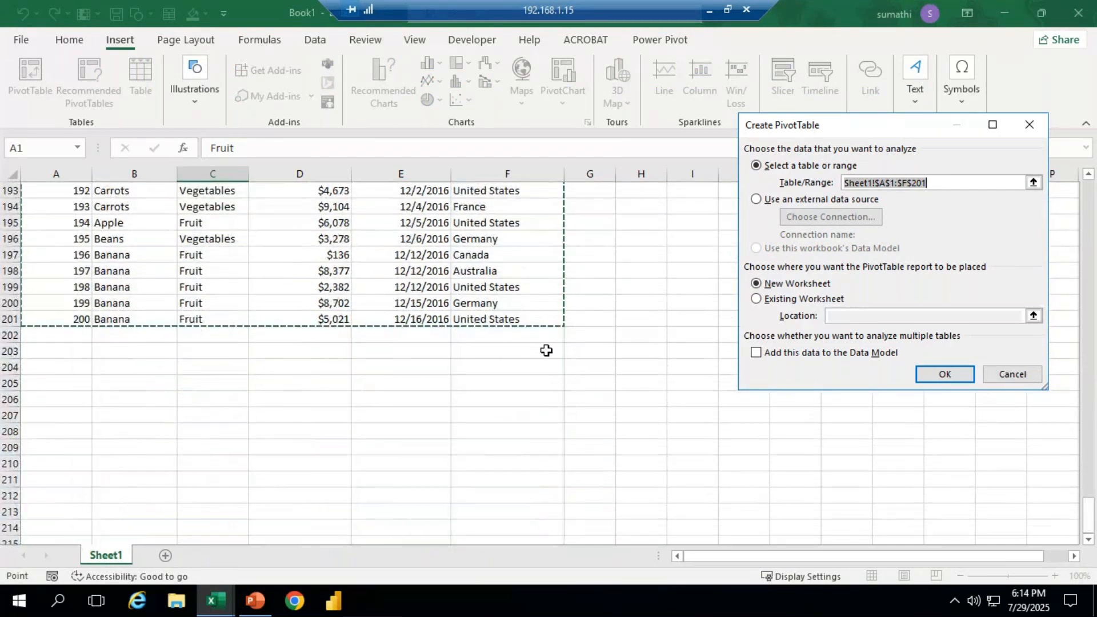
left_click_drag(1089, 520, 1084, 189)
left_click_drag(941, 144, 765, 182)
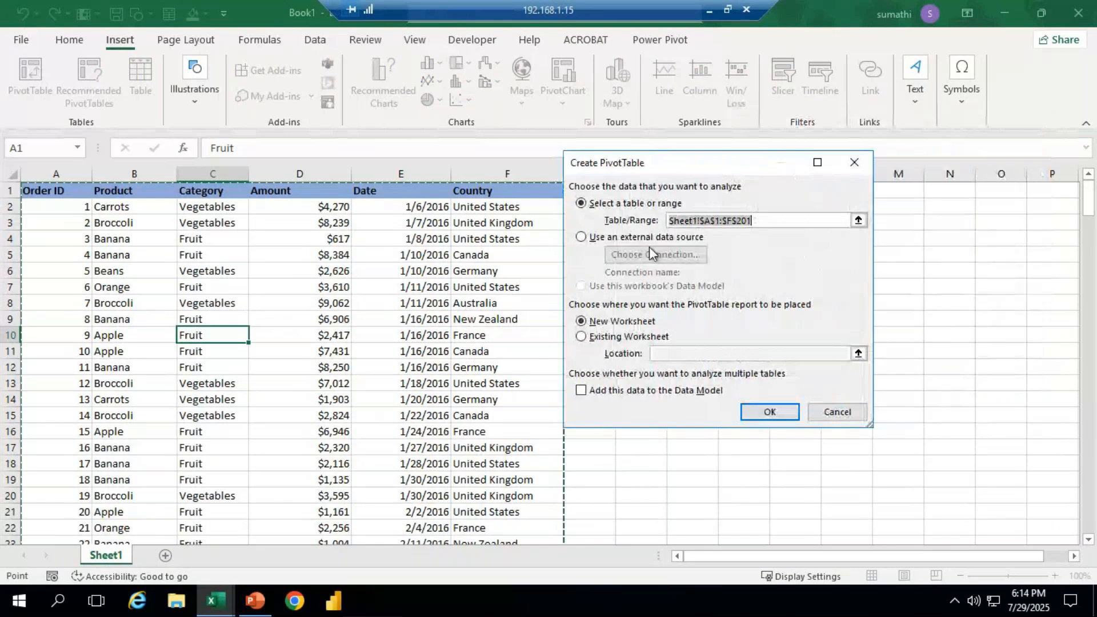
left_click_drag(654, 174, 510, 151)
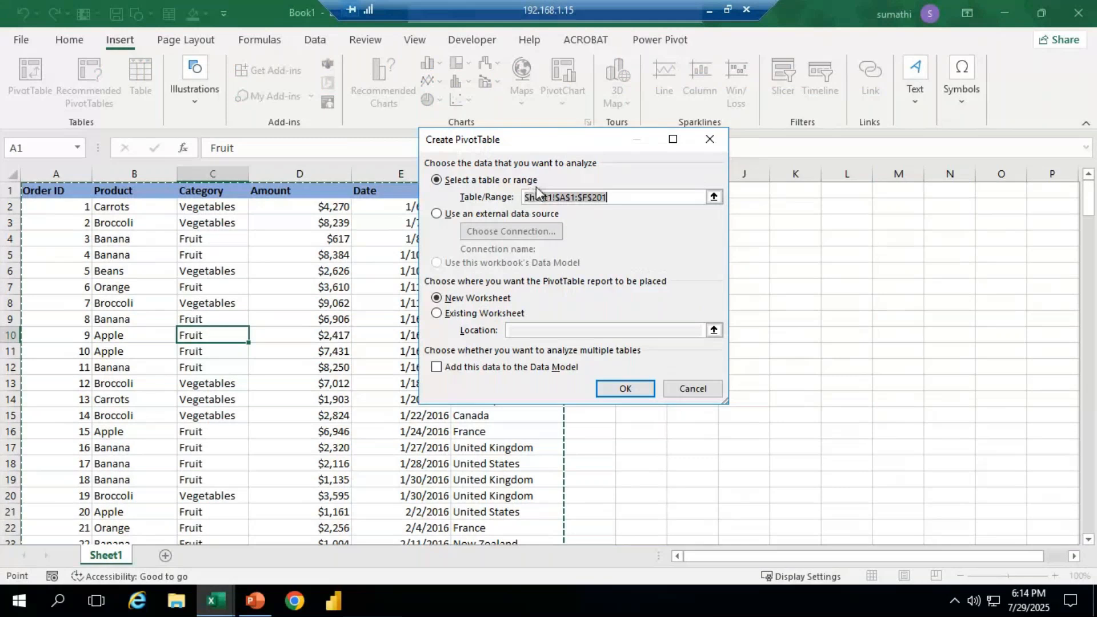
left_click_drag(646, 142, 830, 129)
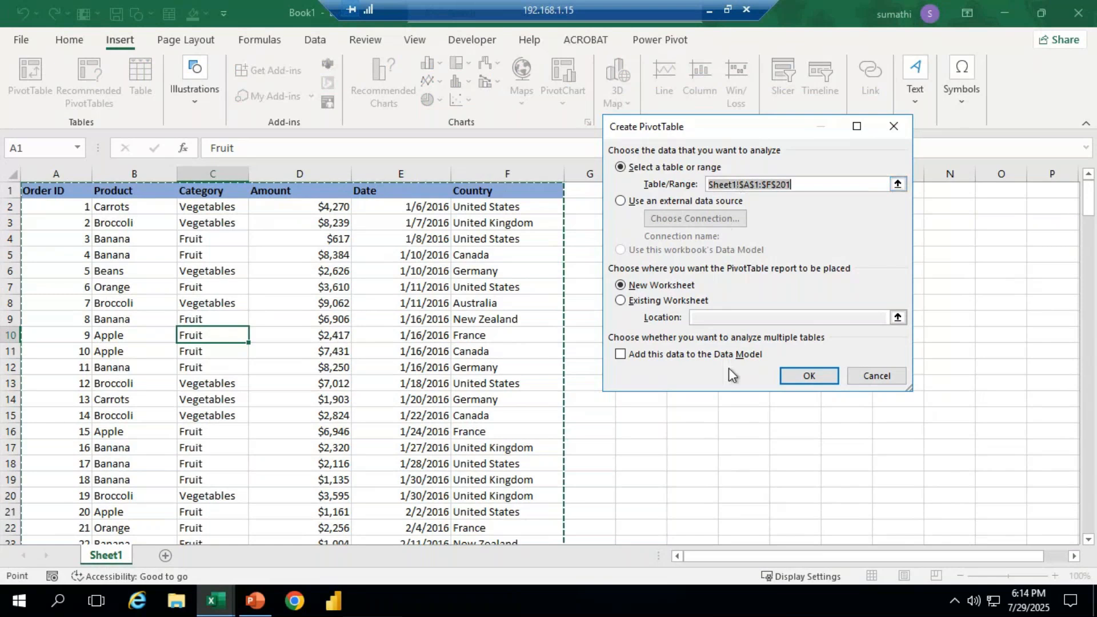
left_click_drag(1089, 203, 1093, 554)
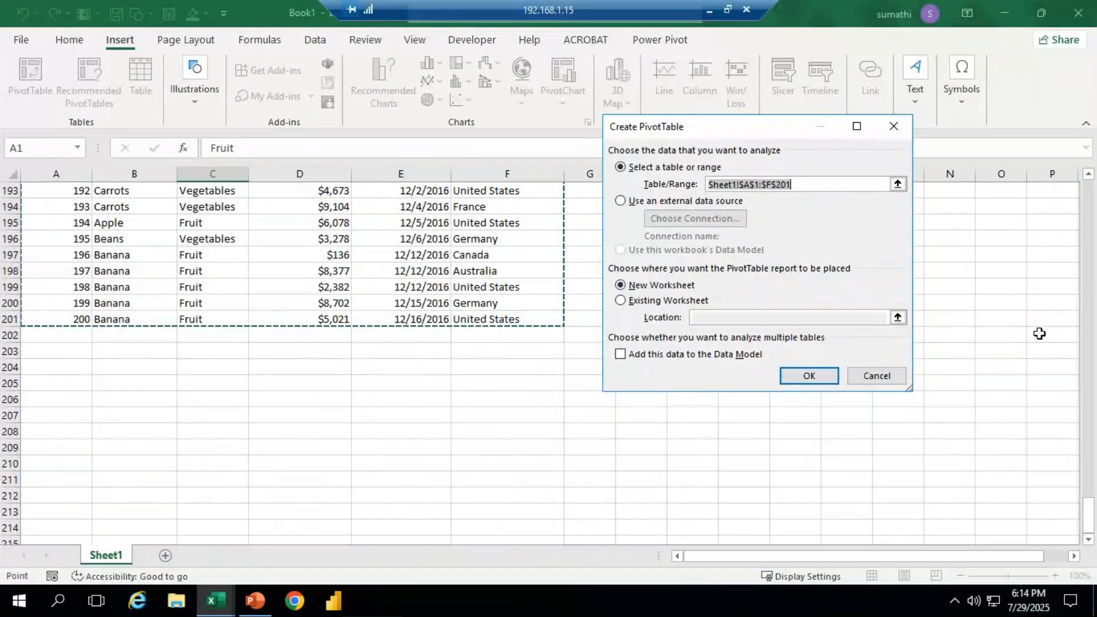
left_click_drag(1089, 517, 1048, 223)
left_click_drag(740, 132, 393, 184)
left_click_drag(1092, 232, 1091, 188)
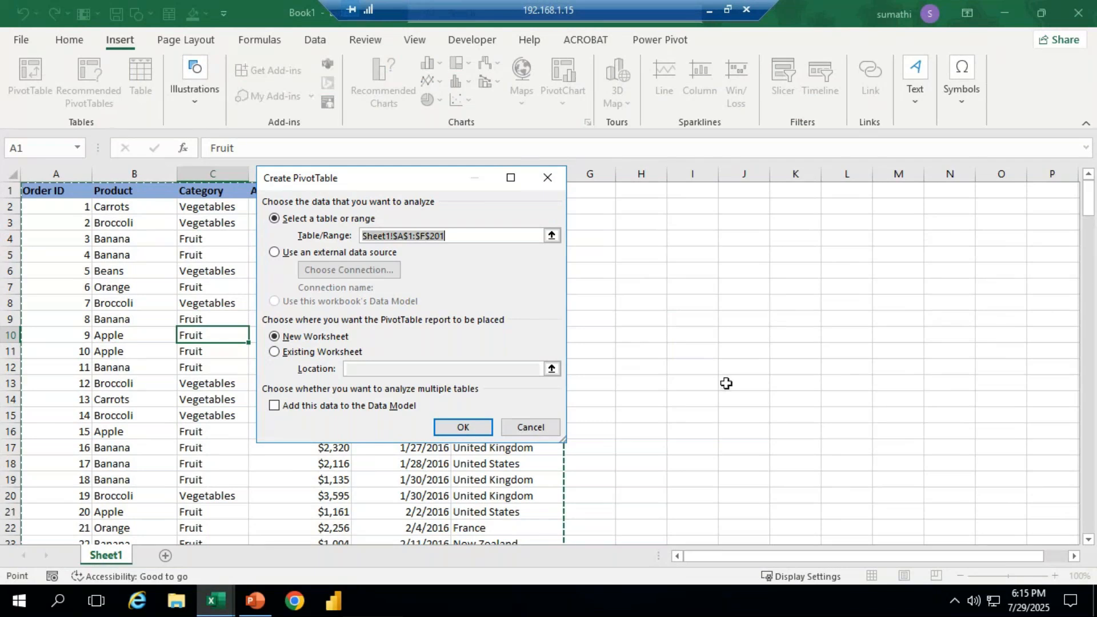
left_click_drag(431, 184, 291, 131)
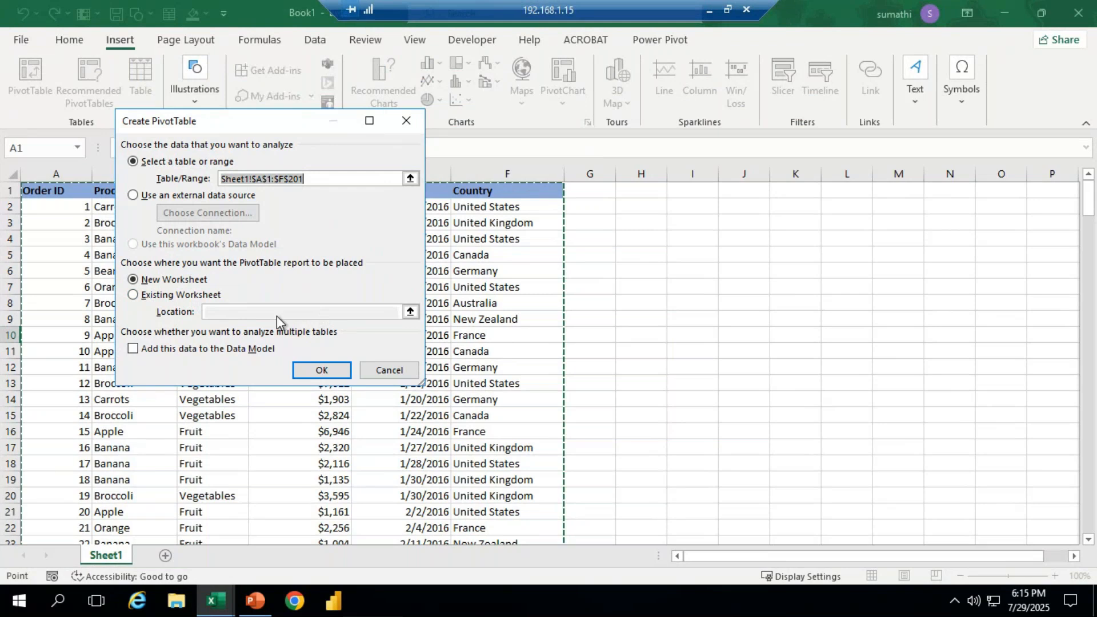
left_click(133, 295)
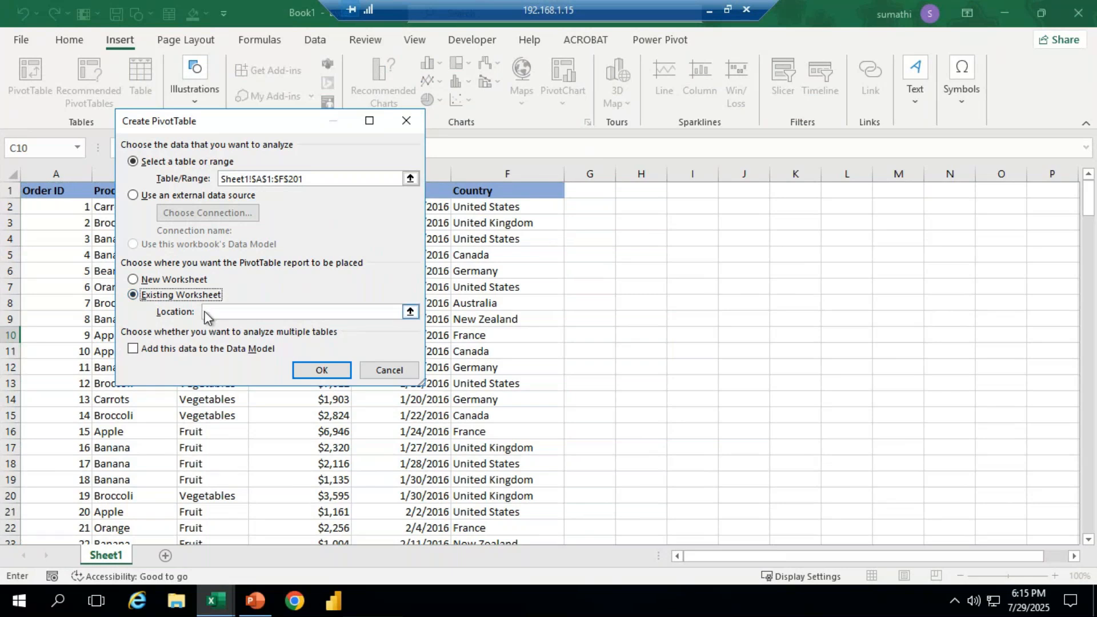
left_click(206, 314)
left_click(590, 288)
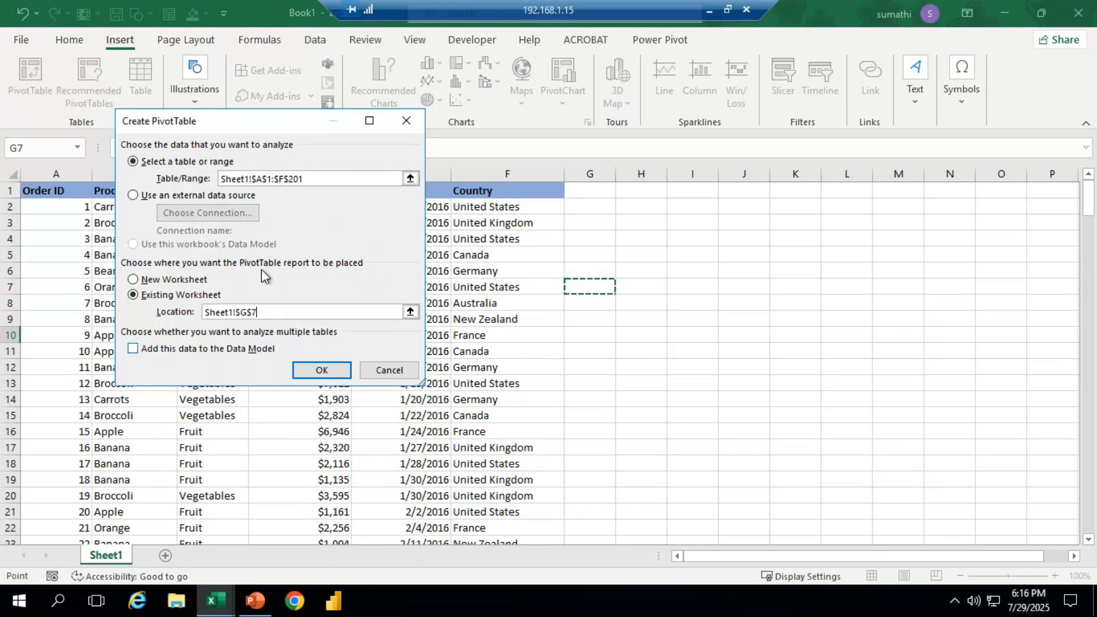
left_click(382, 371)
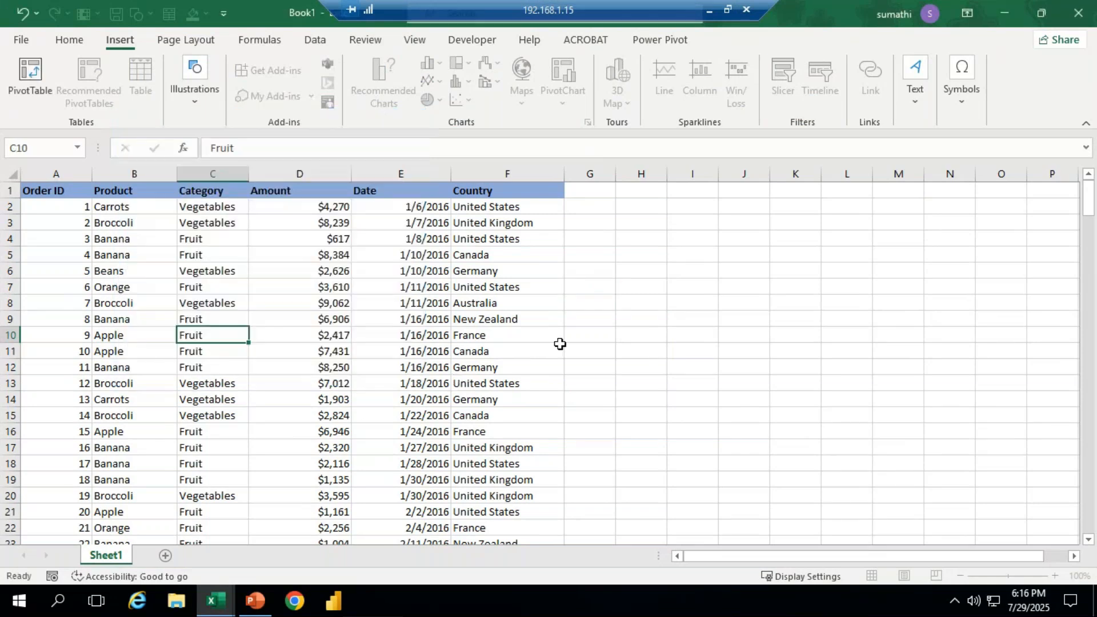
Step: Create a PivotTable from Sheet1!$A$1:$F$201 in the existing worksheet at cell G9
left_click(29, 87)
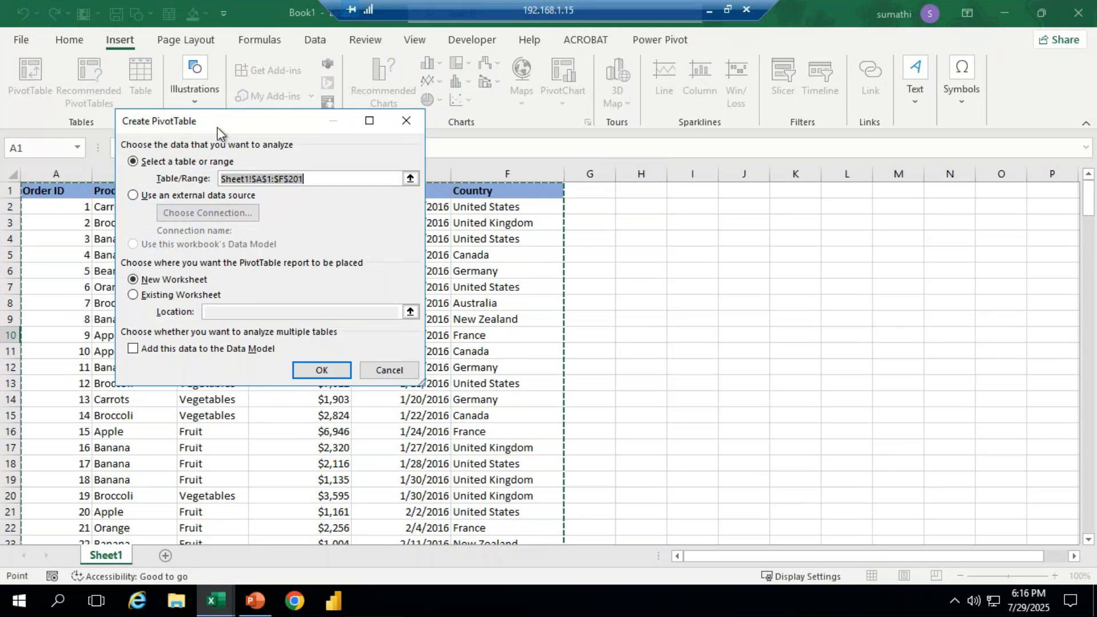
left_click_drag(218, 126, 291, 147)
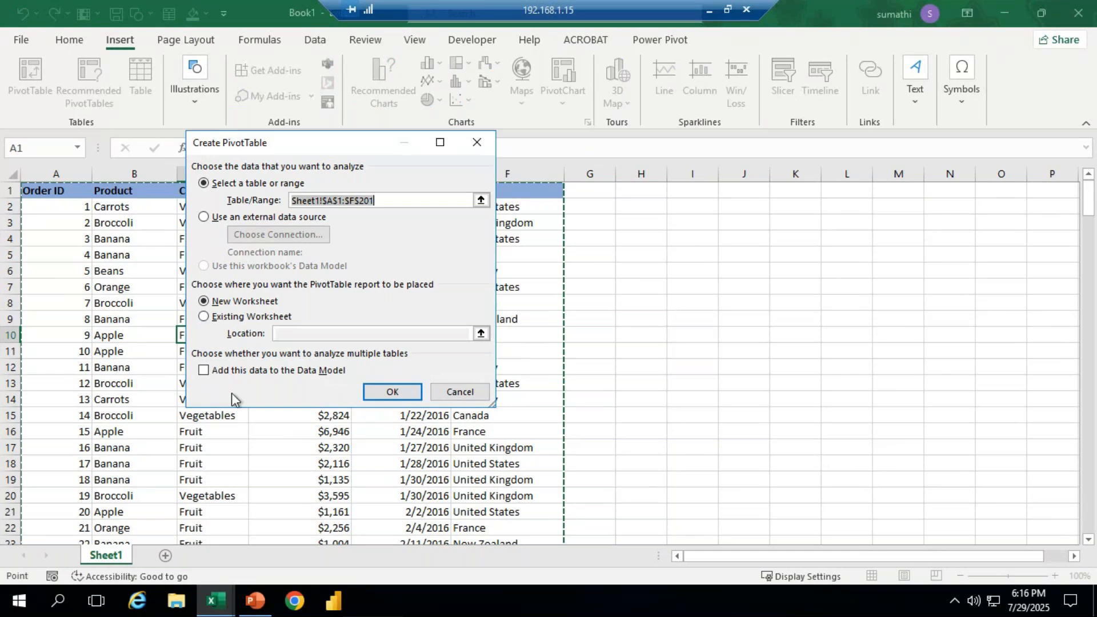
left_click(239, 317)
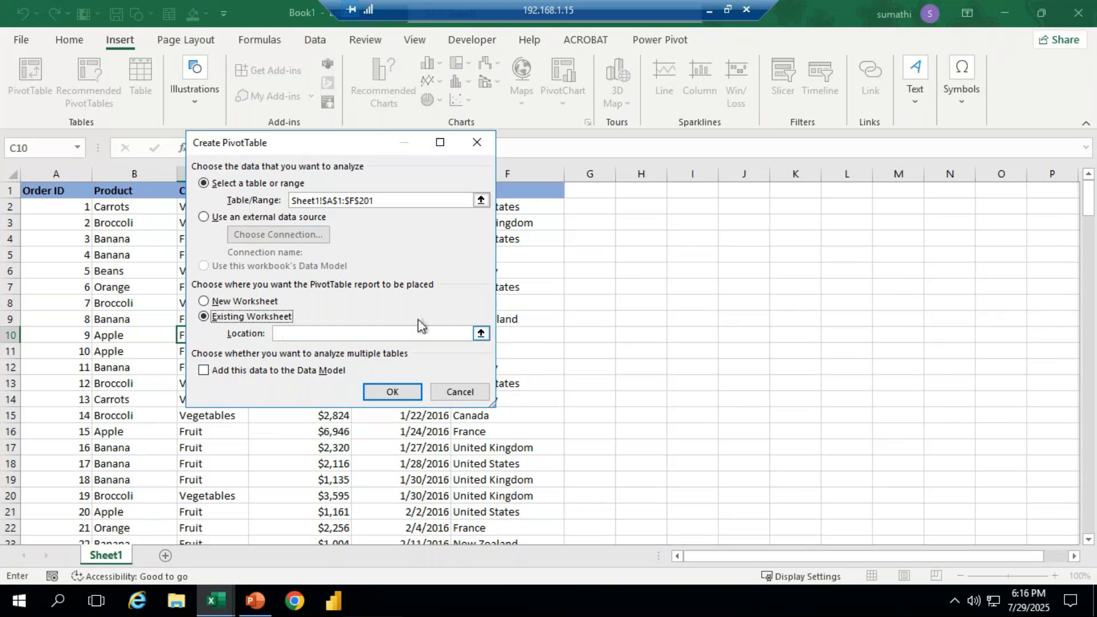
left_click(582, 319)
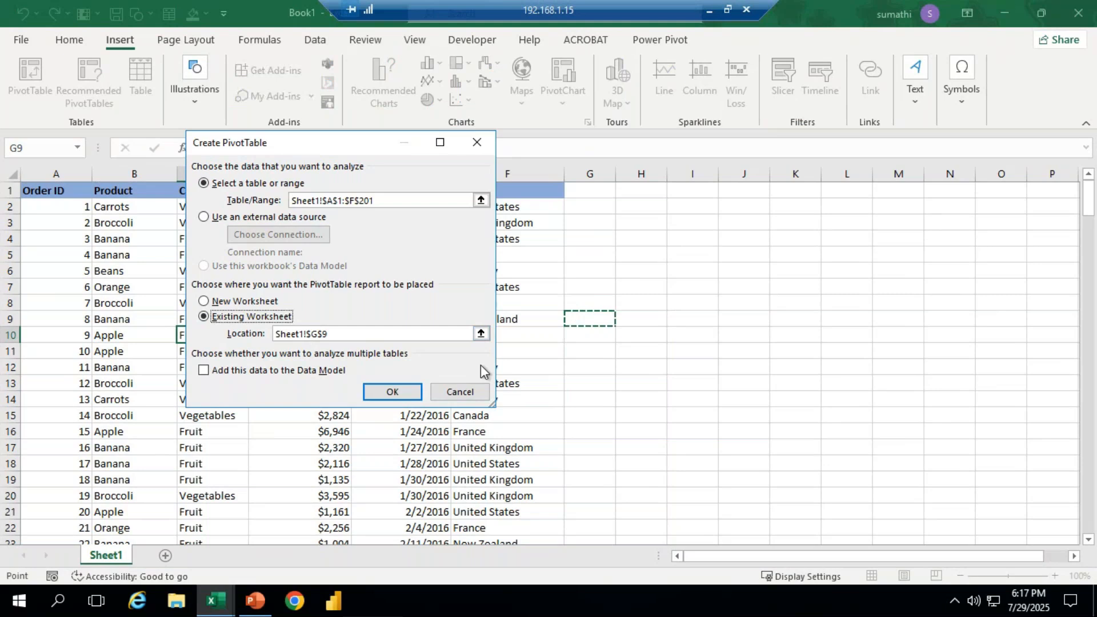
left_click(393, 391)
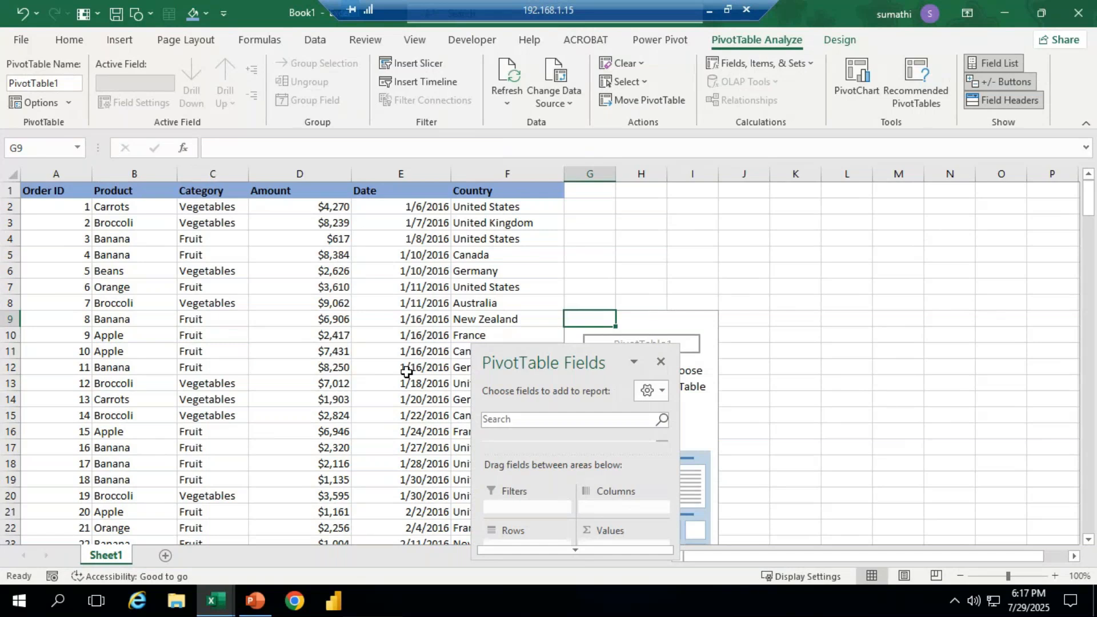
Step: Enlarge the PivotTable field list to show all fields and areas, and place it clear of the PivotTable
left_click_drag(579, 364, 224, 88)
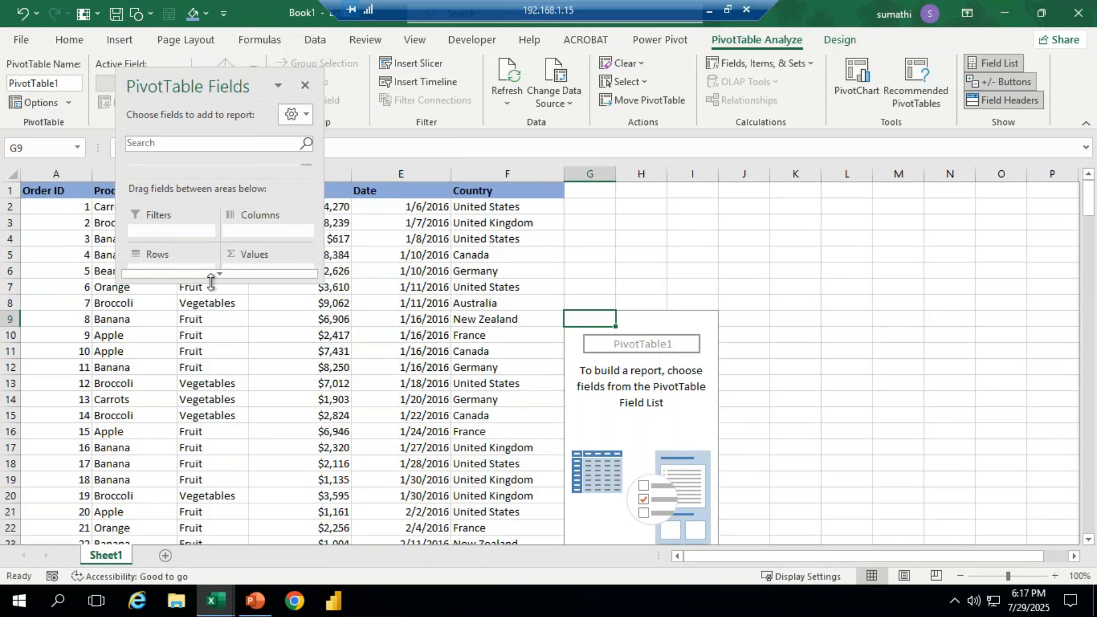
left_click_drag(208, 290, 197, 587)
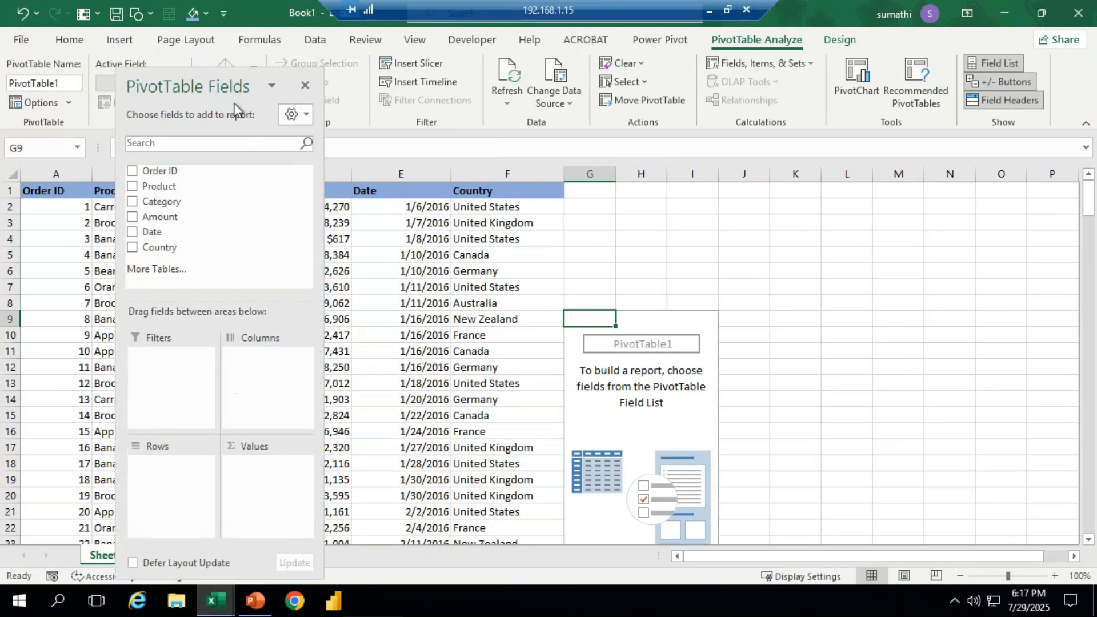
left_click_drag(234, 109, 937, 154)
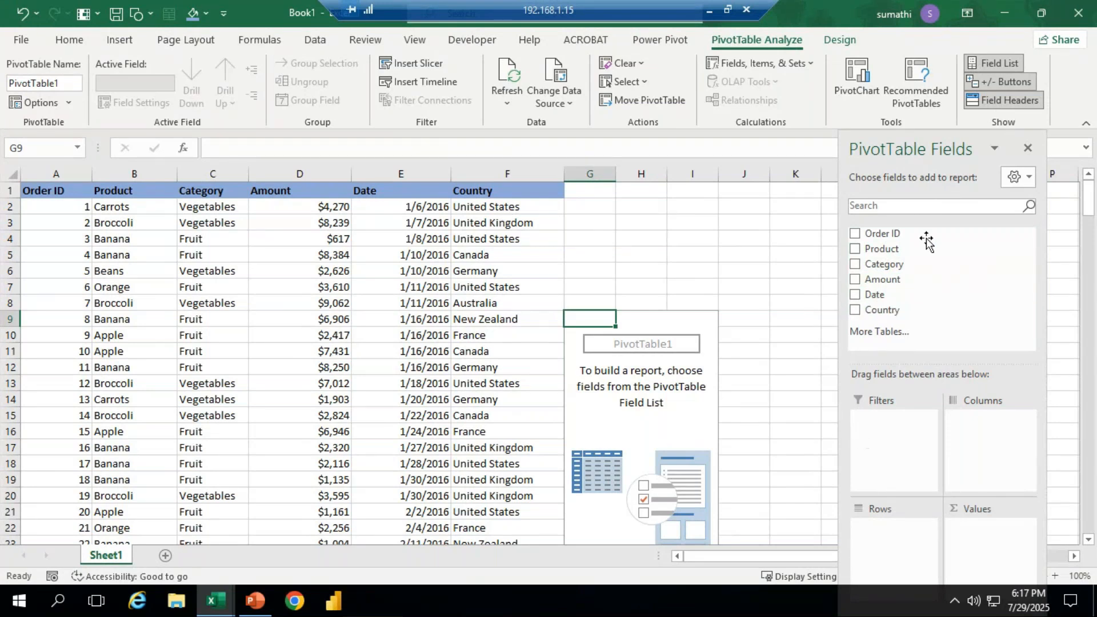
left_click_drag(898, 140, 186, 18)
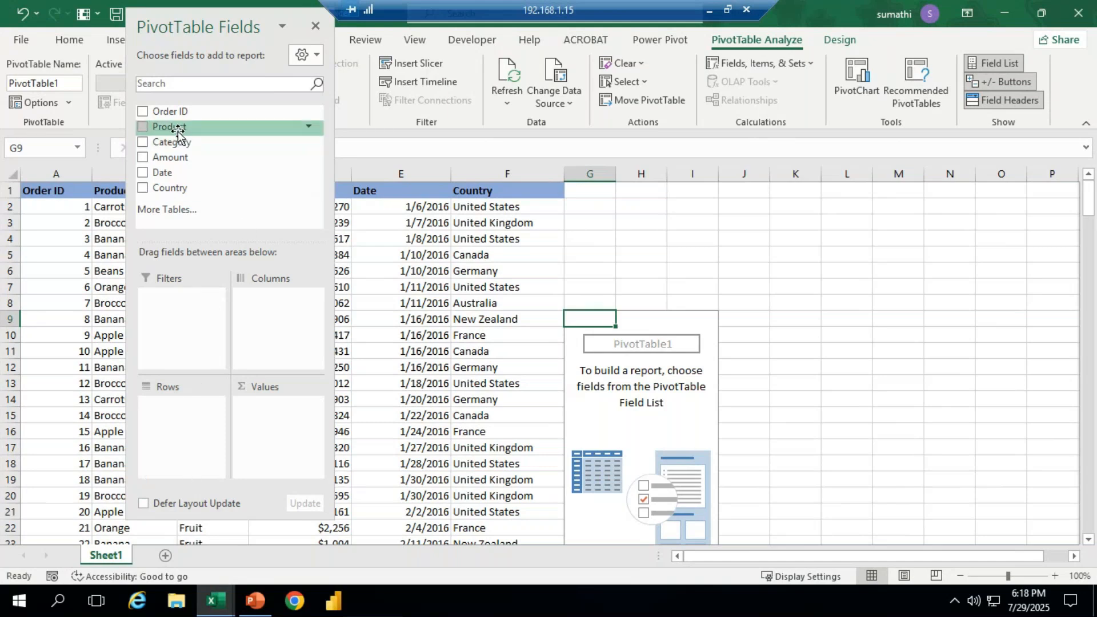
Step: Summarize the order amounts by product, with Product as the PivotTable's row field and Amount as its value field
left_click_drag(178, 130, 176, 413)
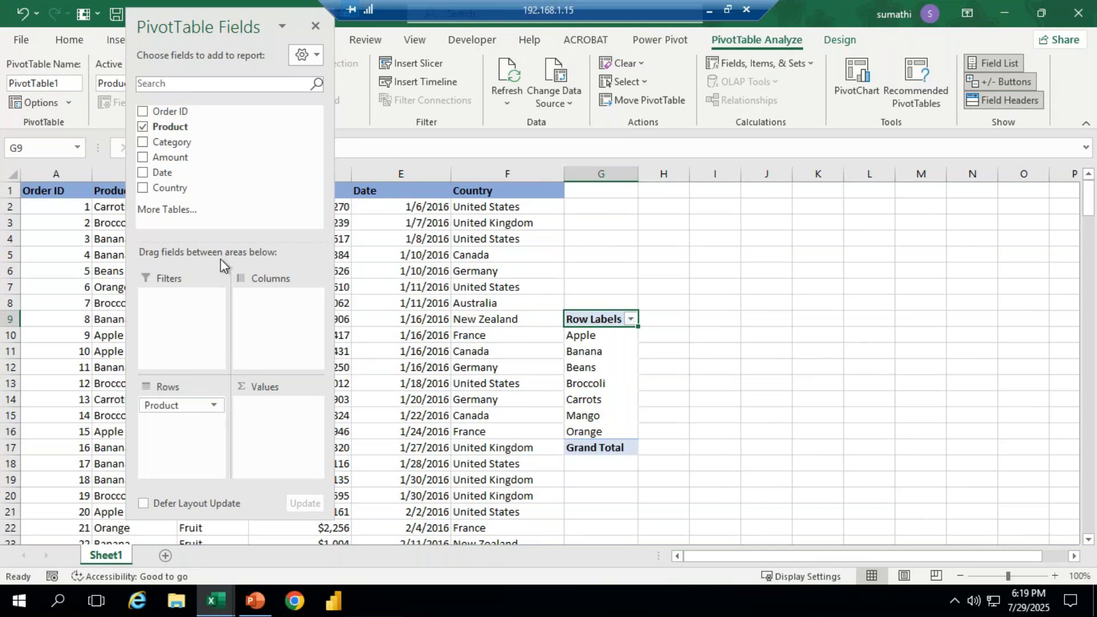
left_click_drag(174, 158, 270, 413)
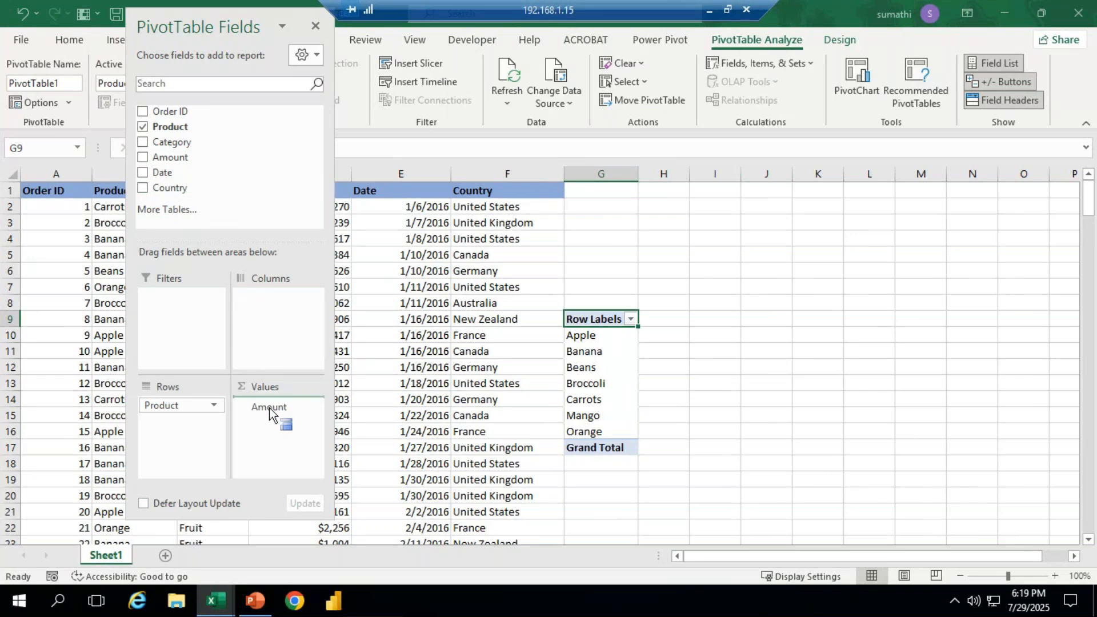
left_click_drag(269, 408, 269, 407)
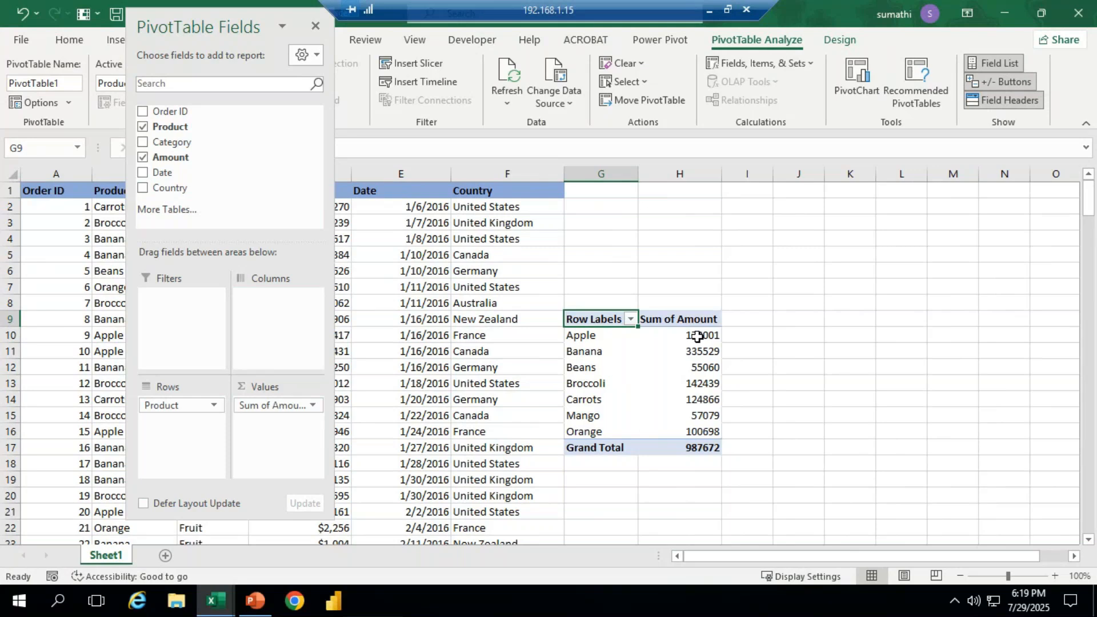
Step: Move the field list lower over the order data and show the detail records behind the Beans Sum of Amount on a new sheet
mouse_move(719, 350)
left_click_drag(257, 41, 326, 437)
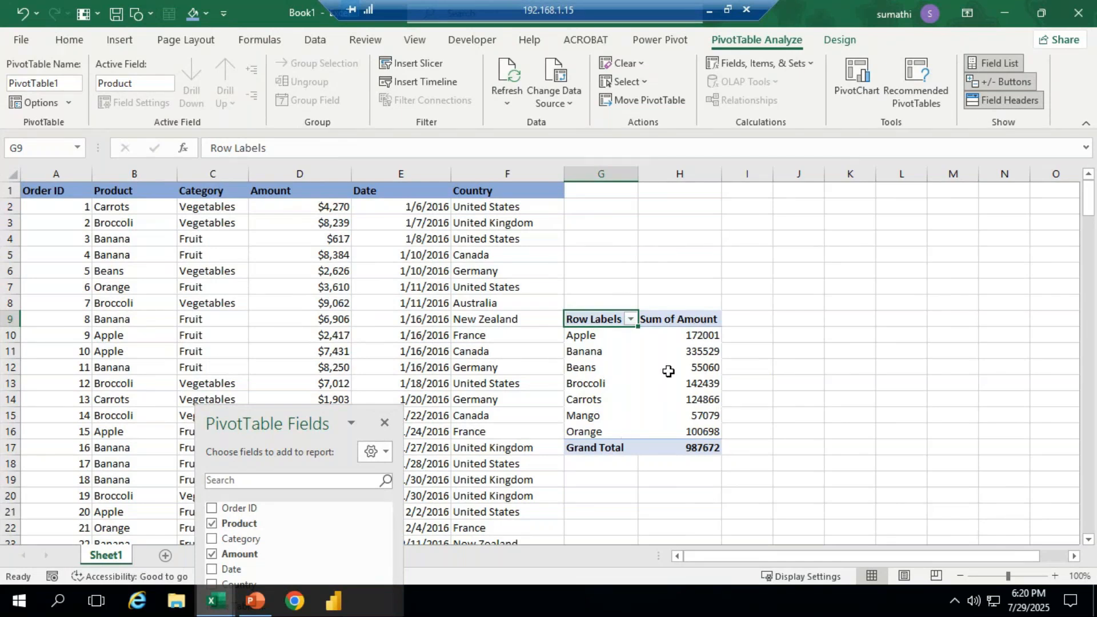
left_click(706, 368)
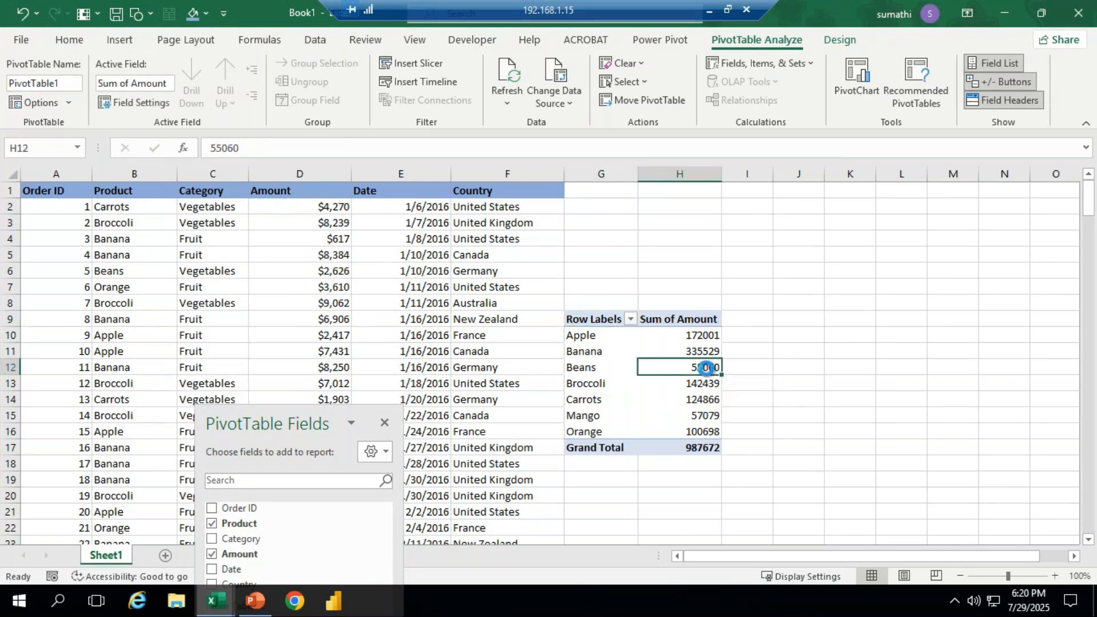
double_click(707, 368)
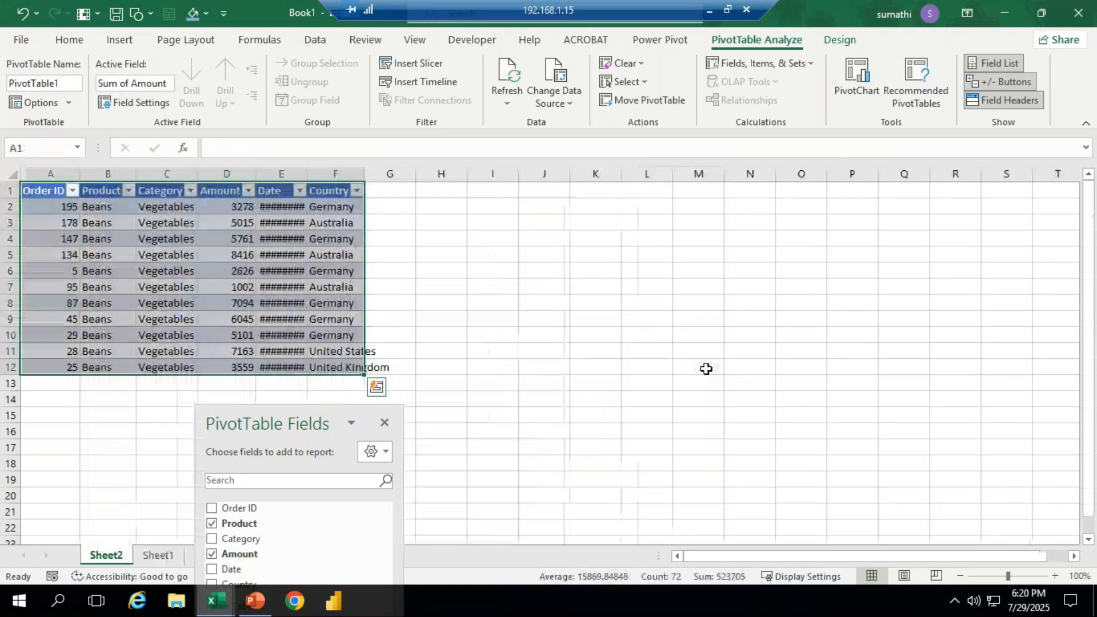
Step: Widen columns A to F of the Beans detail table so all dates and country names fit
left_click_drag(307, 174, 340, 174)
left_click_drag(255, 173, 282, 175)
left_click_drag(202, 172, 239, 173)
left_click_drag(136, 172, 178, 173)
left_click_drag(80, 173, 125, 172)
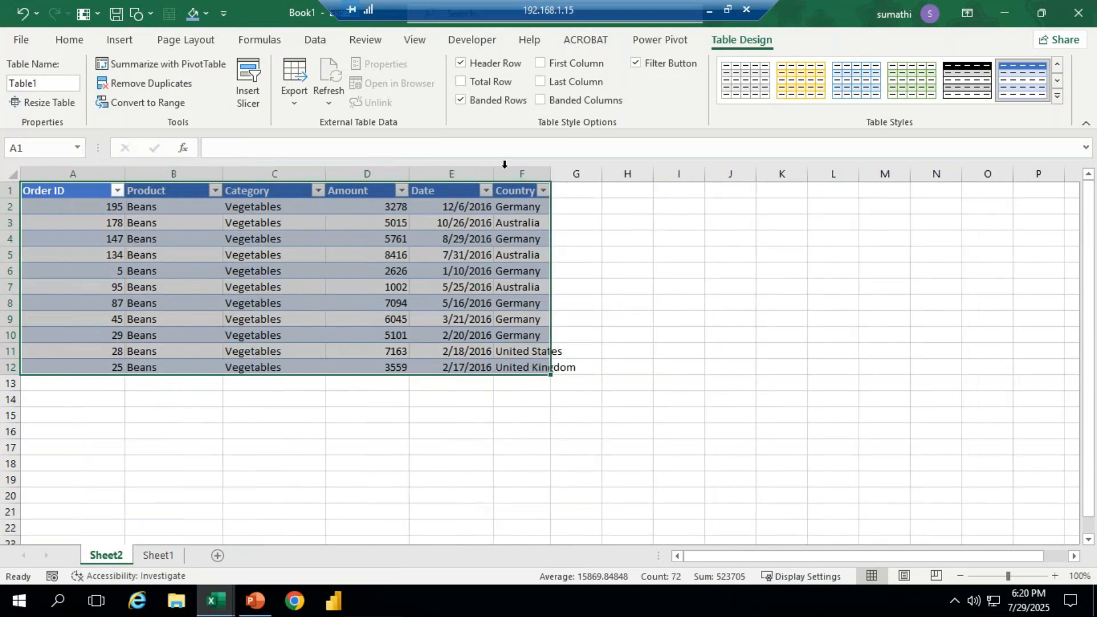
left_click_drag(493, 173, 591, 173)
left_click(713, 299)
Step: Examine the Beans detail records column by column: Order ID, Product, Category, Amount, Date and Country
left_click_drag(167, 205, 164, 355)
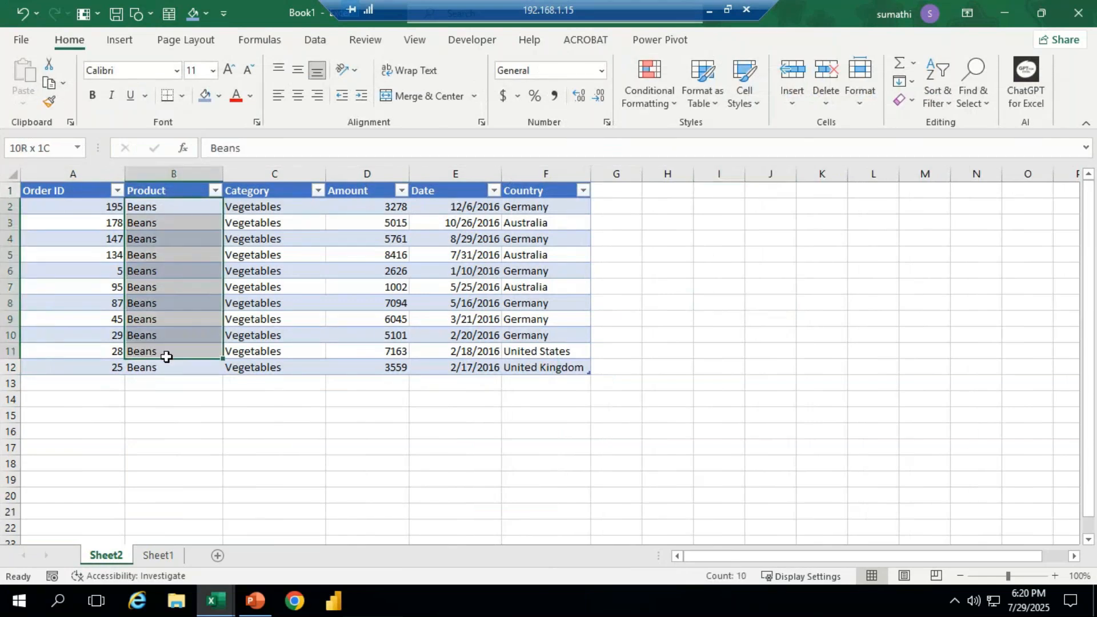
left_click_drag(91, 200, 91, 345)
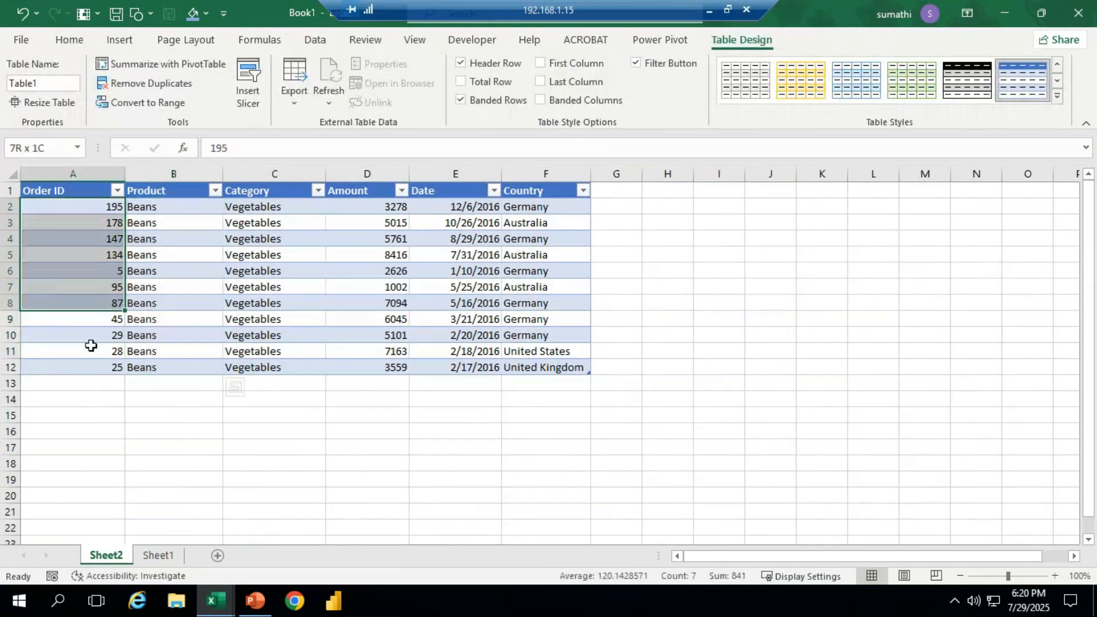
key("Right")
left_click_drag(168, 207, 163, 387)
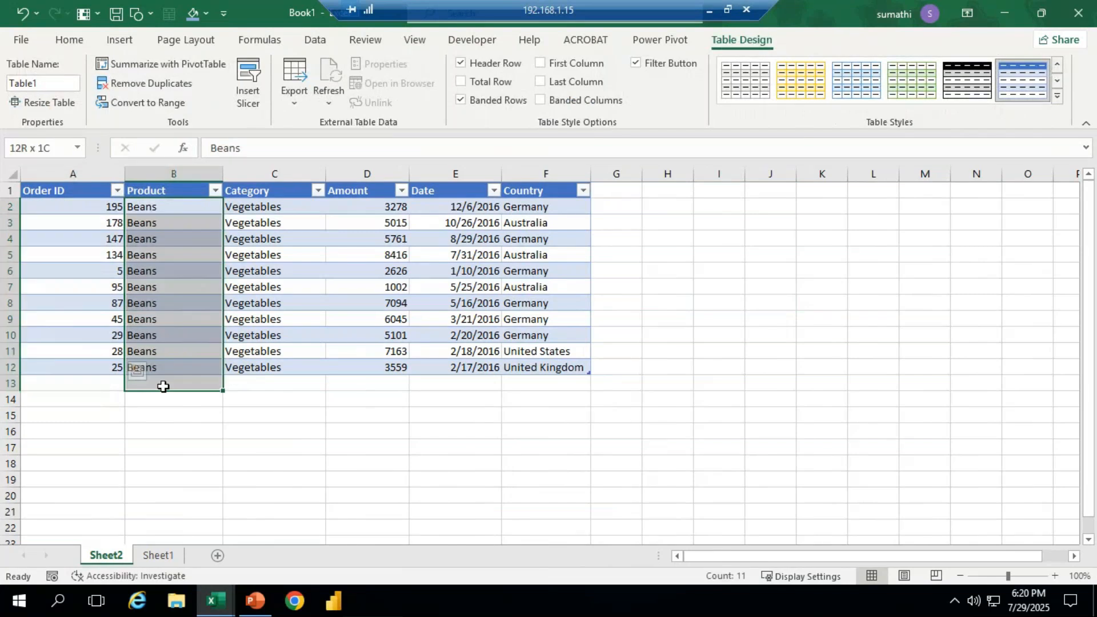
left_click_drag(269, 207, 268, 368)
left_click_drag(385, 207, 385, 371)
left_click_drag(474, 202, 460, 365)
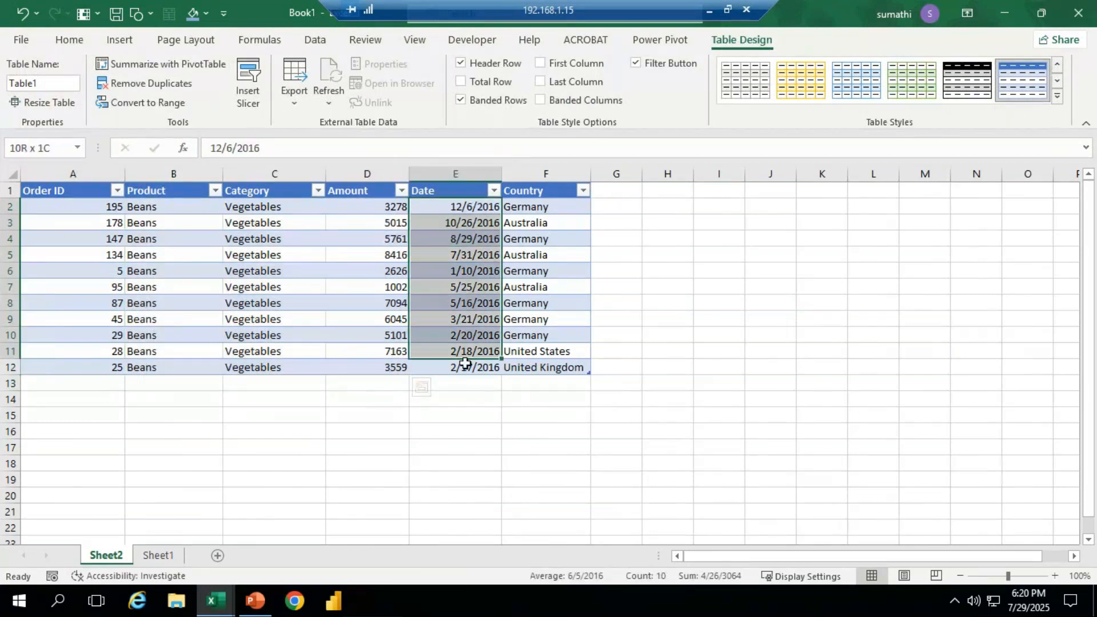
left_click_drag(545, 207, 546, 361)
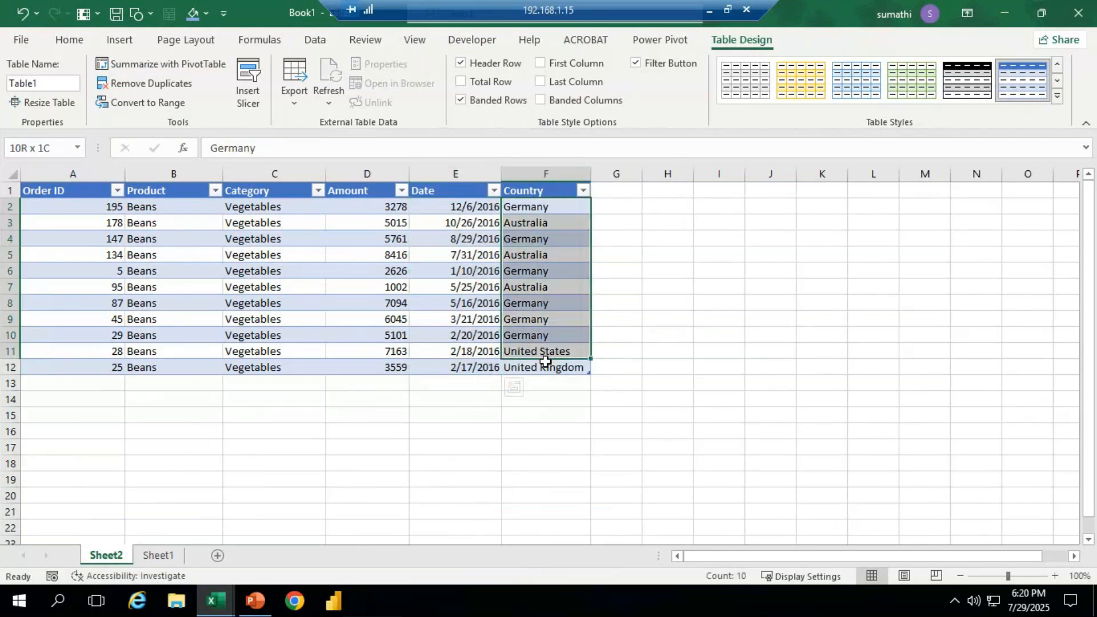
left_click(761, 353)
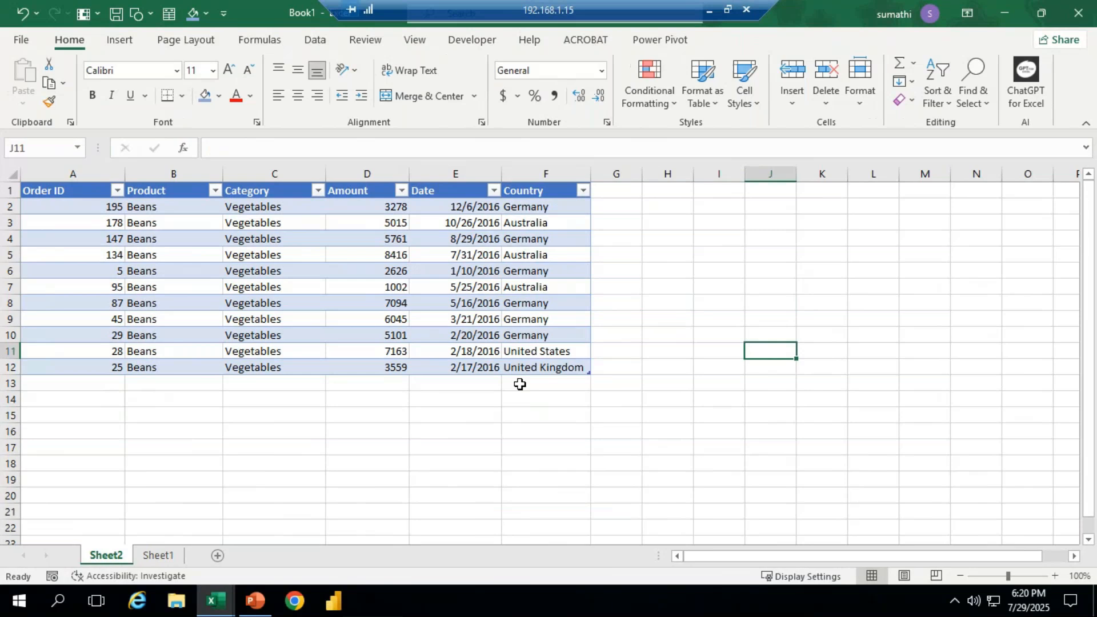
Step: Total the Beans detail table's Amount column in cell D13 with AutoSum
left_click(405, 385)
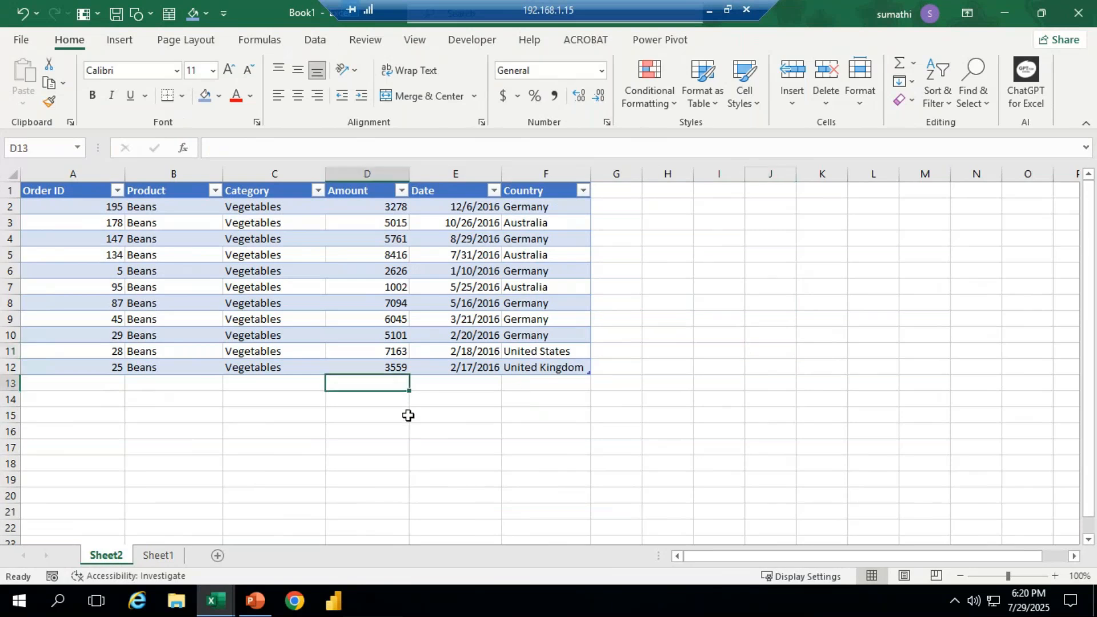
type("=")
key("alt+=")
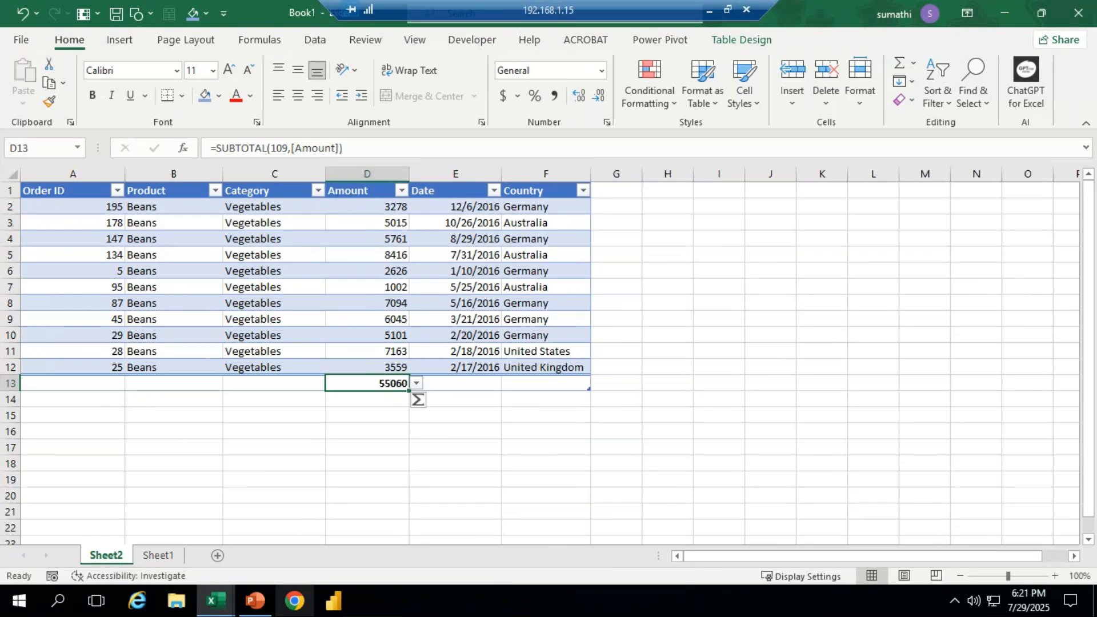
Step: Return to Sheet1 and show the detail records behind the Mango Sum of Amount on a new sheet
left_click(167, 557)
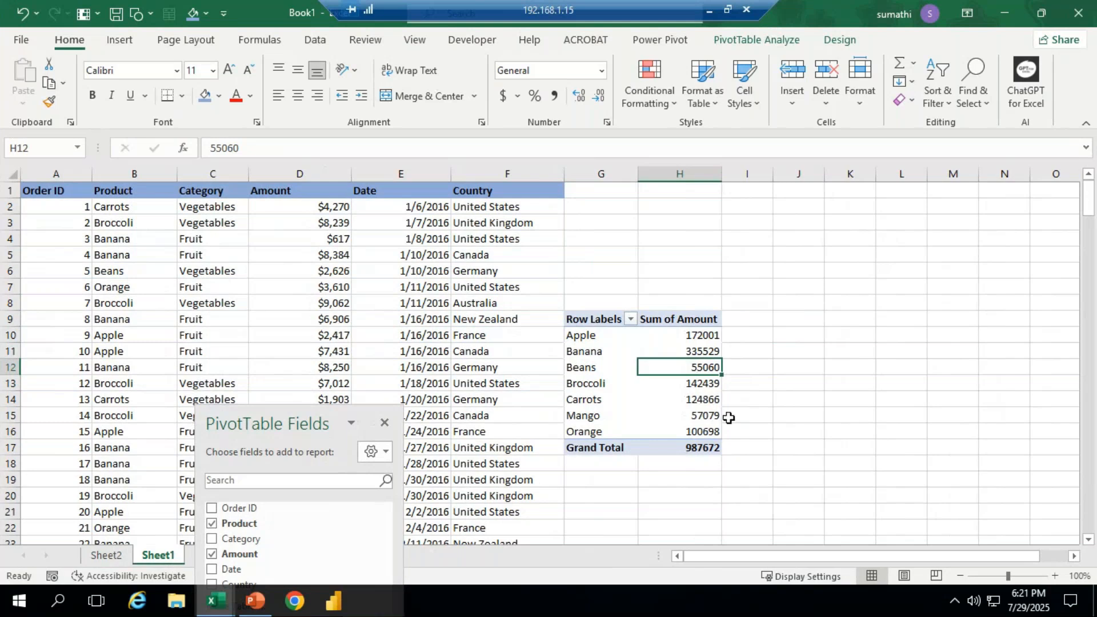
mouse_move(700, 415)
double_click(715, 416)
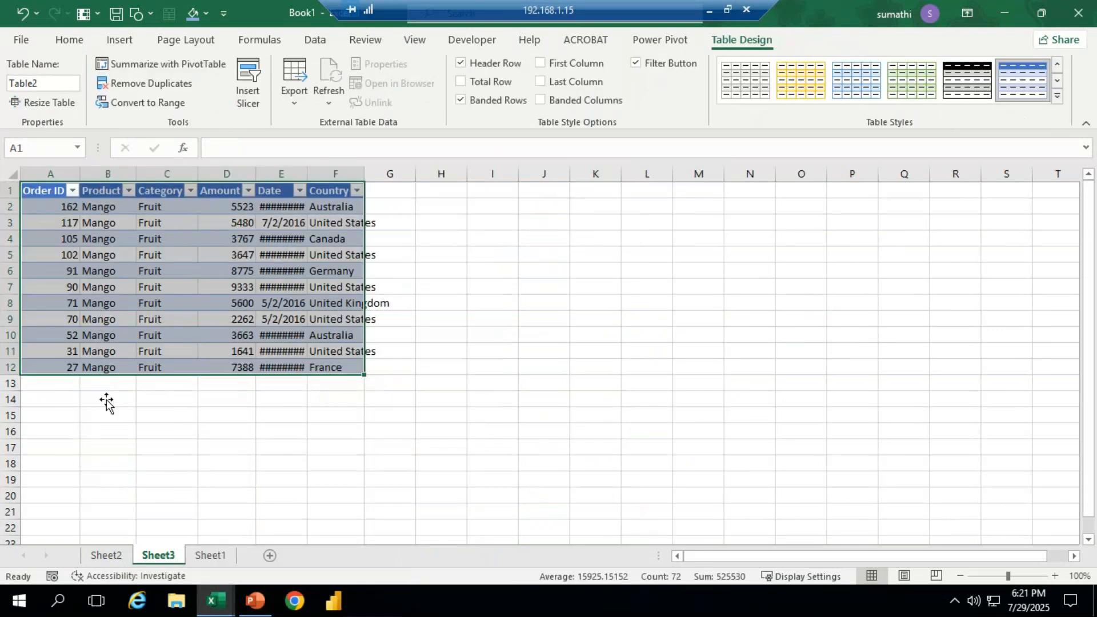
Step: Widen the Date and Country columns of the Mango detail table so their contents fit
double_click(307, 173)
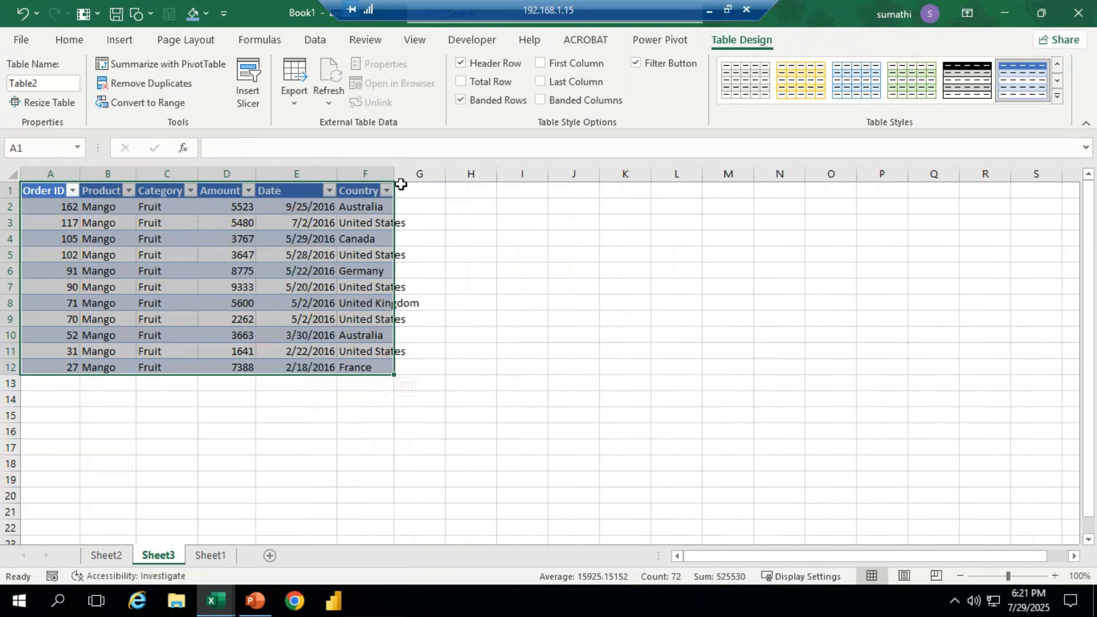
left_click_drag(336, 173, 307, 177)
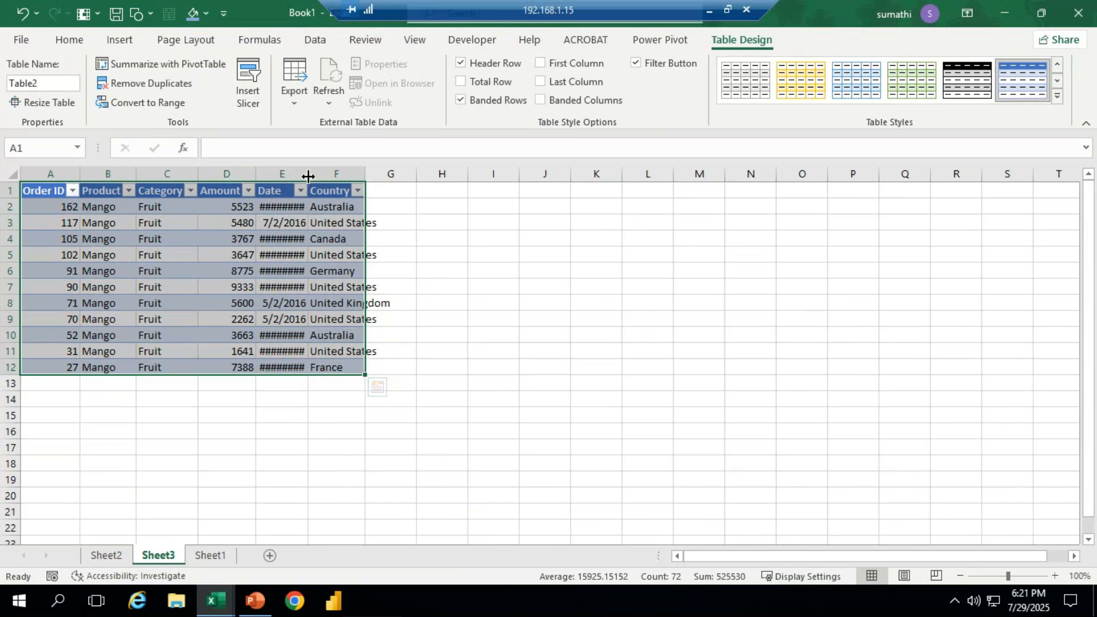
left_click_drag(308, 173, 461, 173)
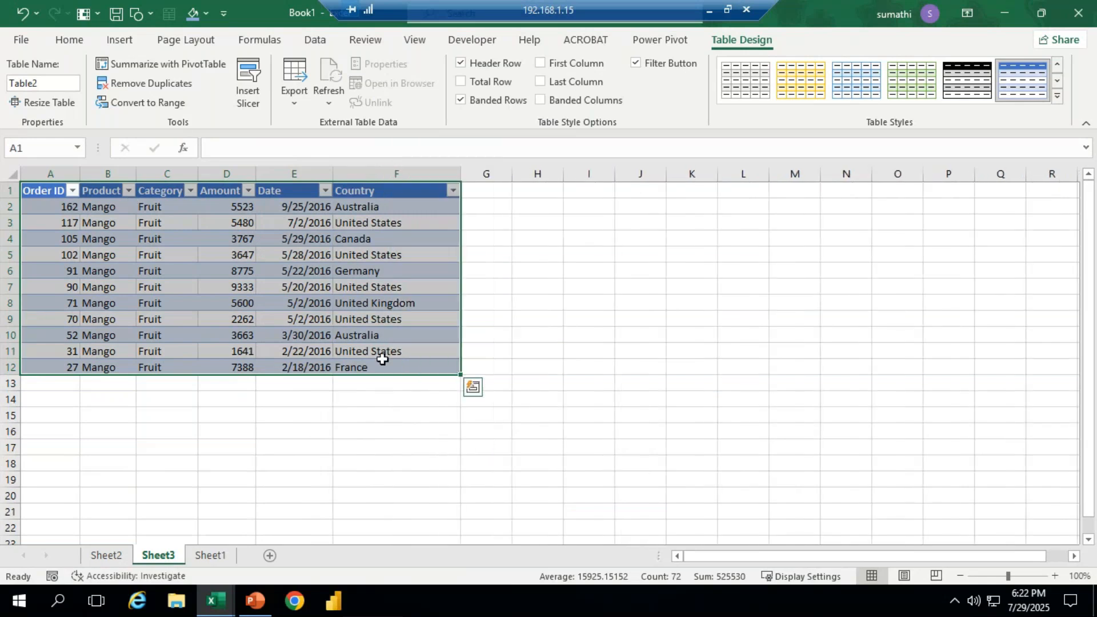
Step: Total the Mango detail table's Amount column in cell D13 with AutoSum, and return to Sheet1
left_click(210, 442)
left_click(232, 384)
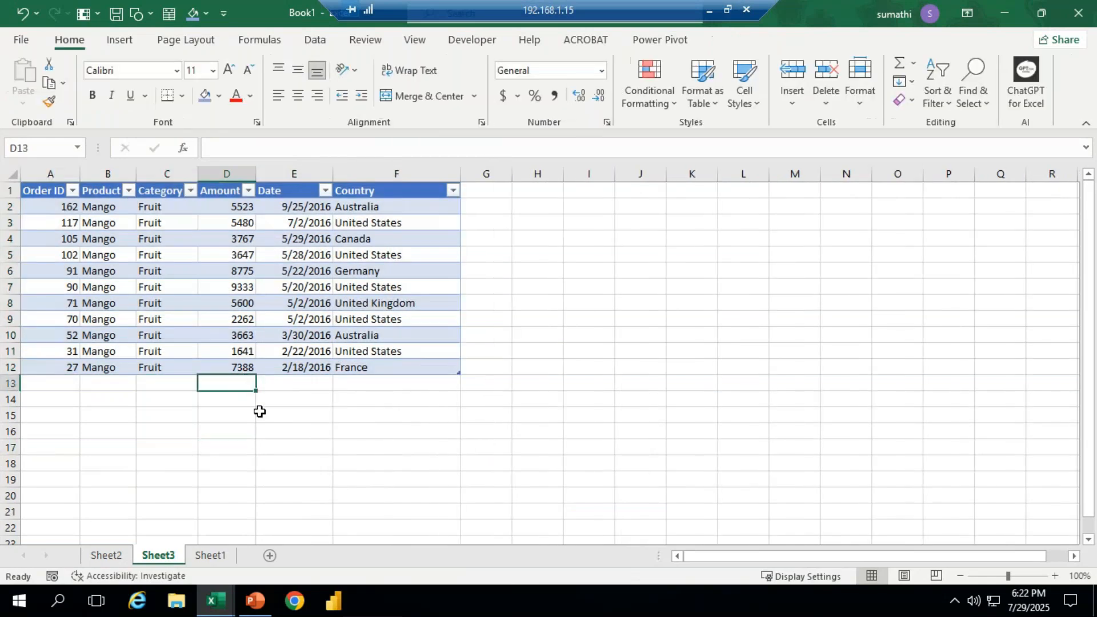
key("alt+equal")
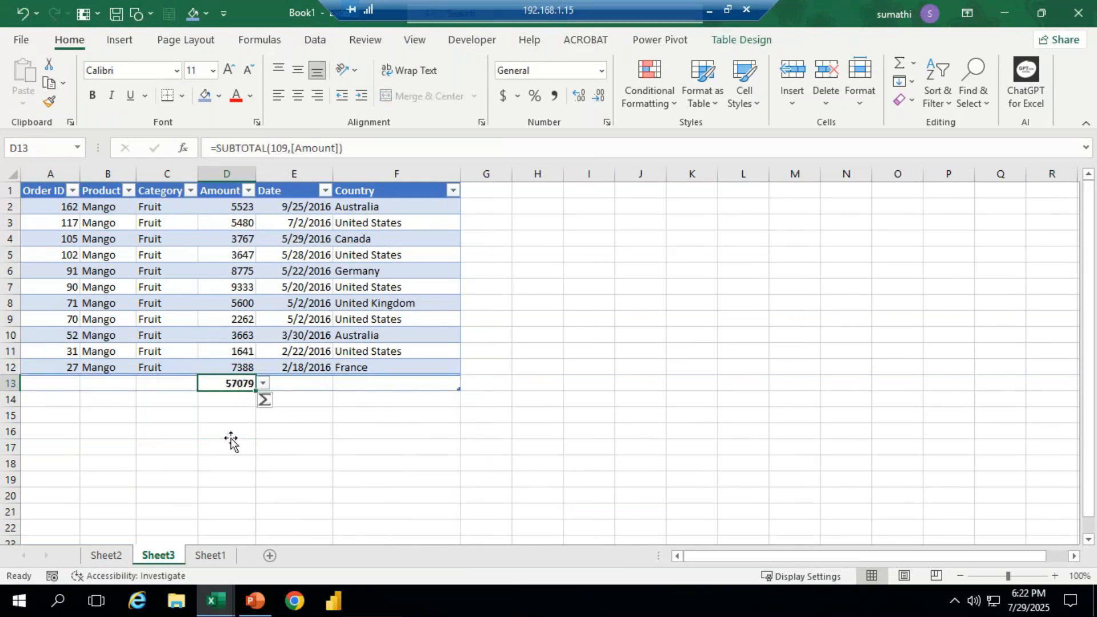
key("ctrl+Page_Down")
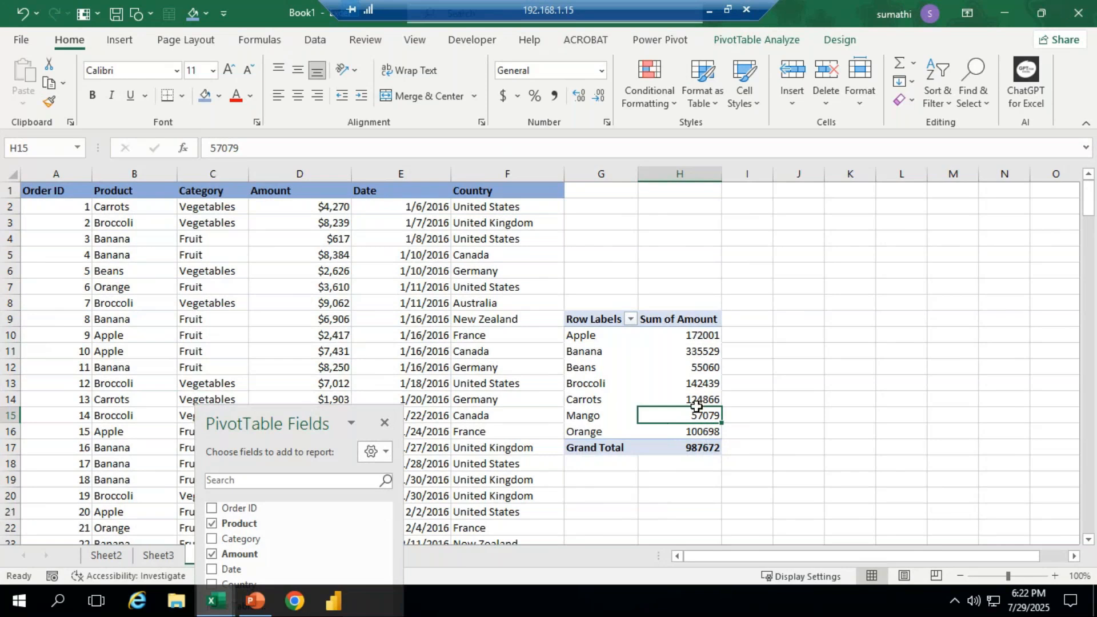
Step: Sort the PivotTable's products by Sum of Amount from largest to smallest, and undo the sort
left_click(707, 335)
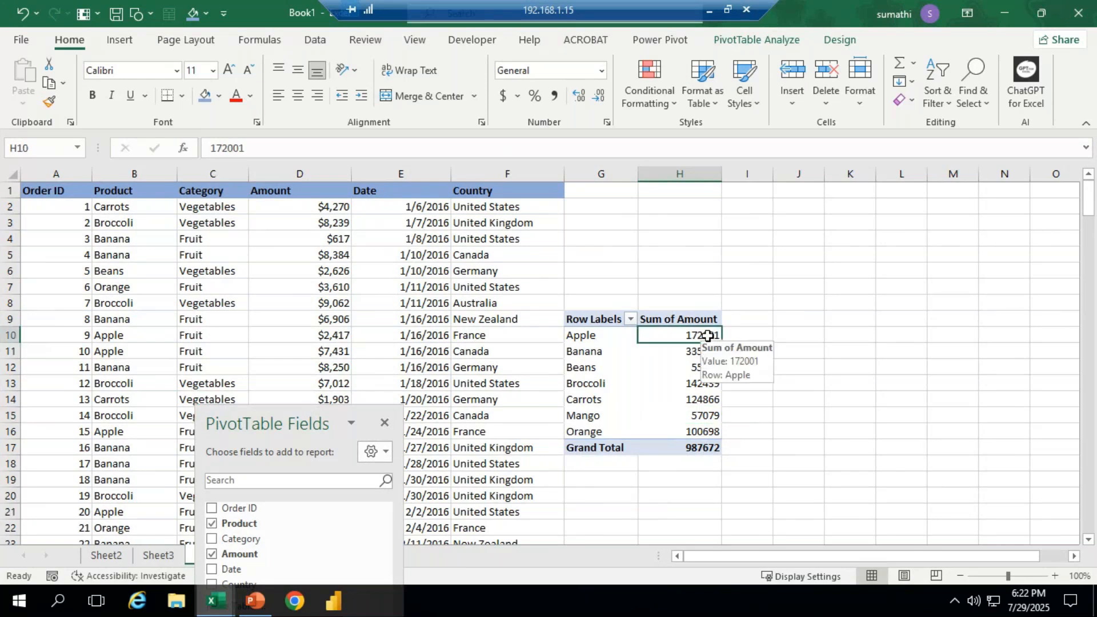
right_click(706, 338)
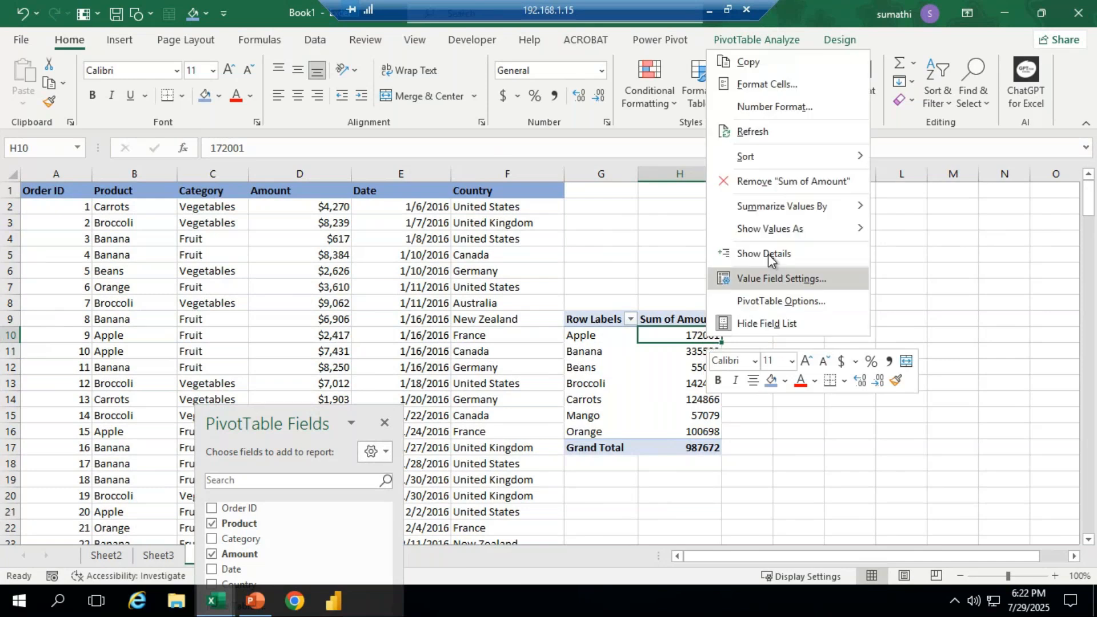
mouse_move(758, 157)
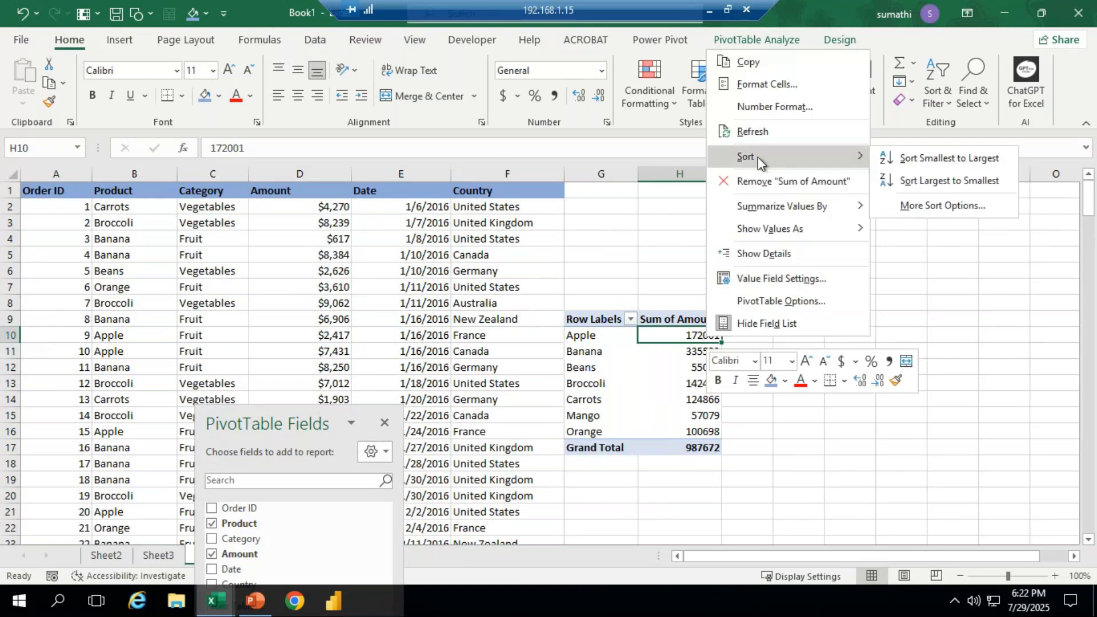
left_click(936, 181)
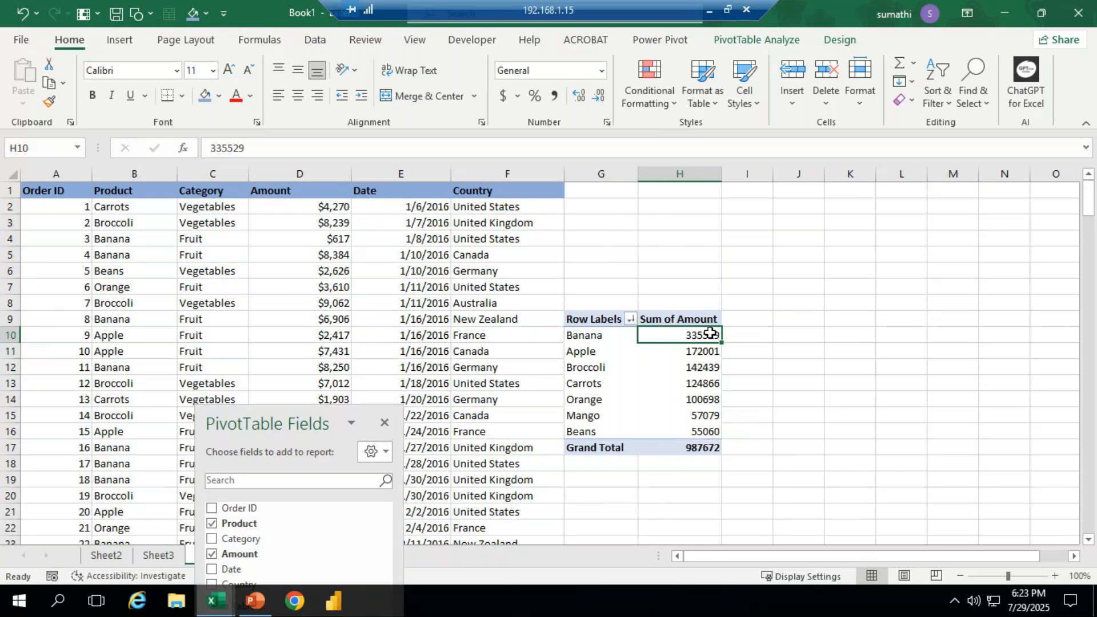
key("ctrl+z")
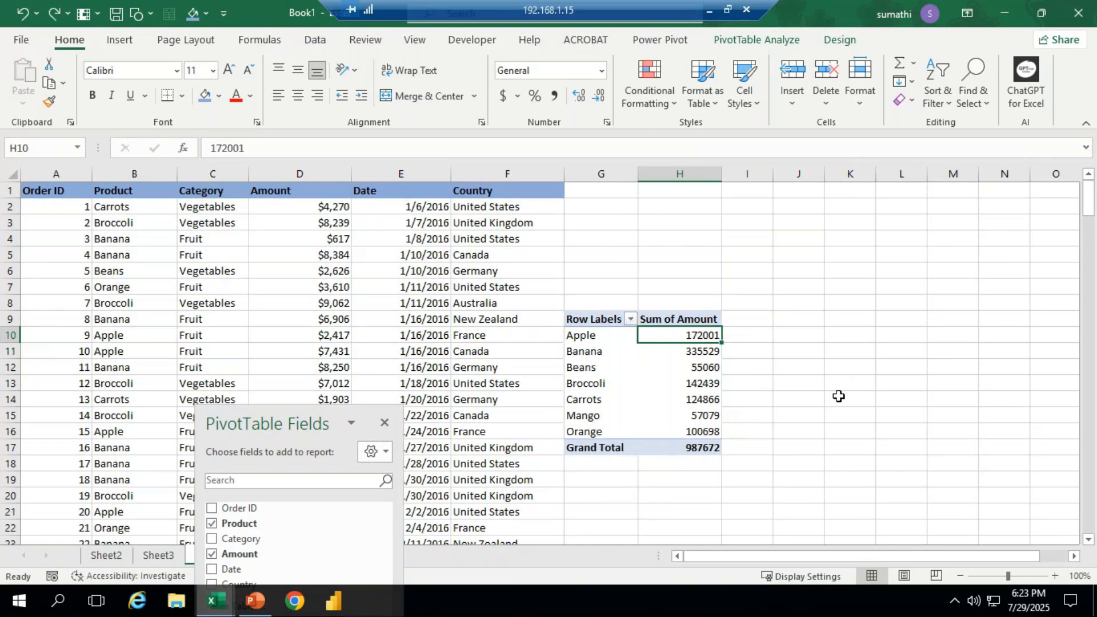
Step: Bring the PivotTable field list back into full view and close it to uncover the order data
left_click_drag(326, 424, 374, 554)
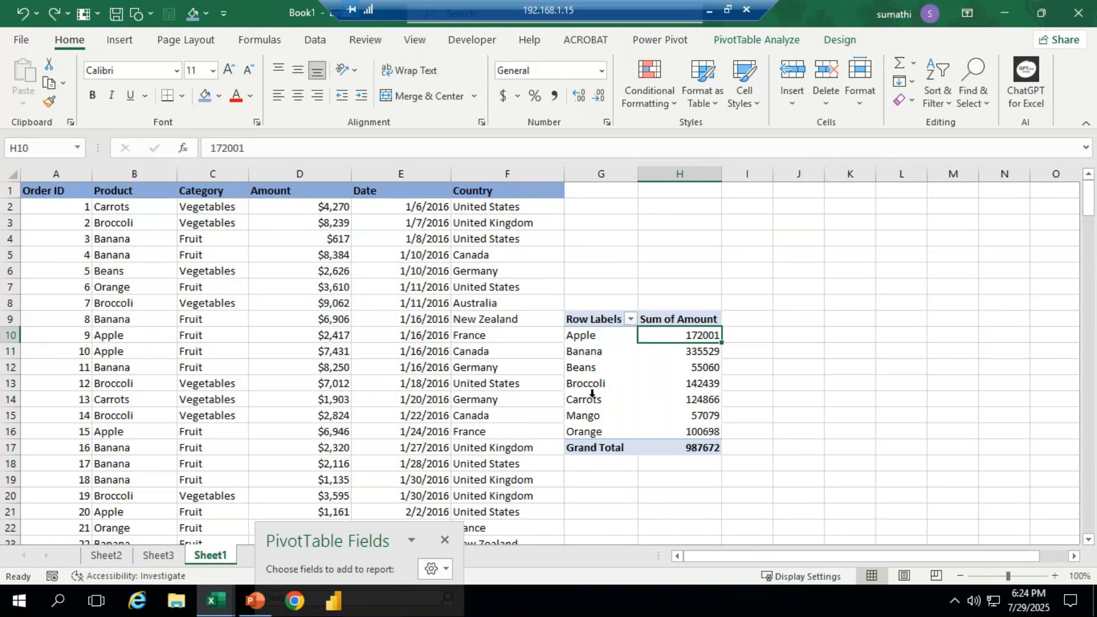
left_click_drag(345, 534, 315, 192)
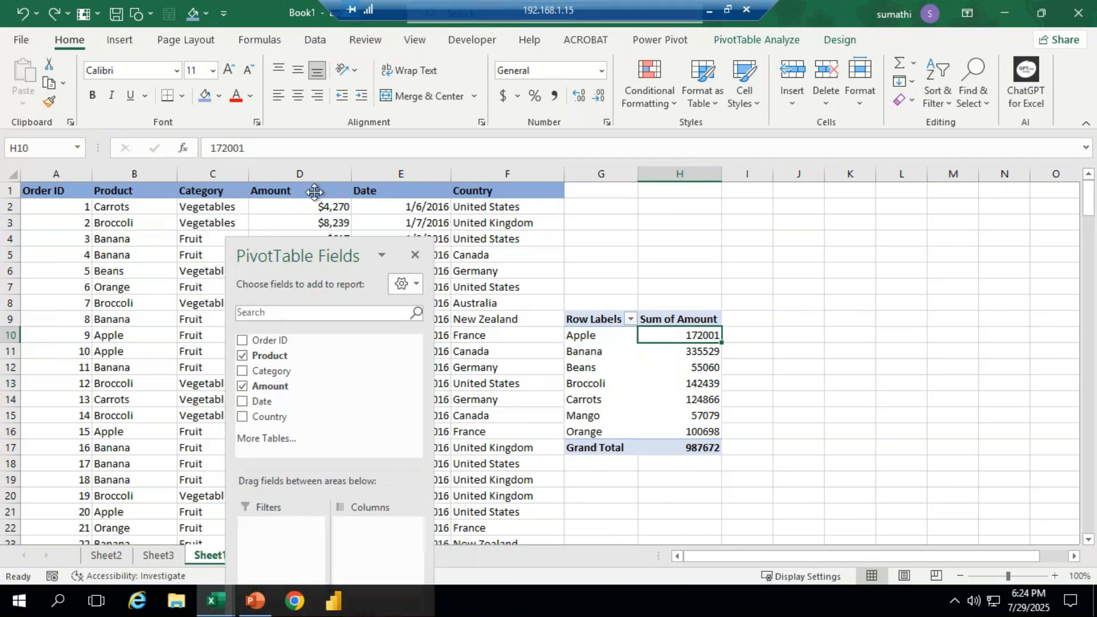
left_click(408, 188)
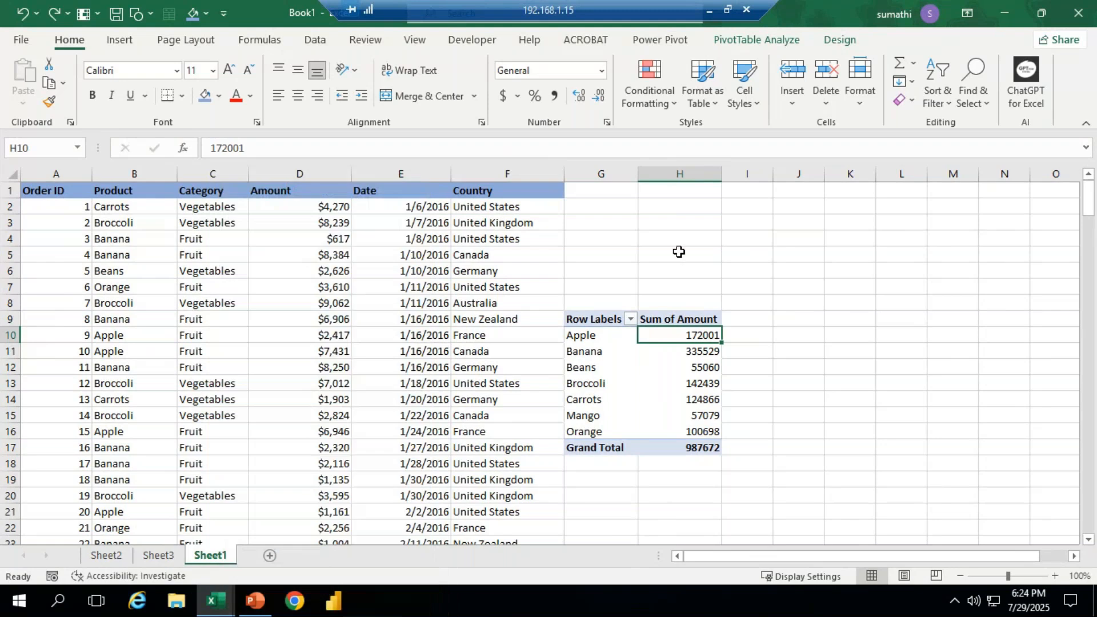
Step: Show the PivotTable field list again and move it higher so all four field areas are in view
left_click(953, 319)
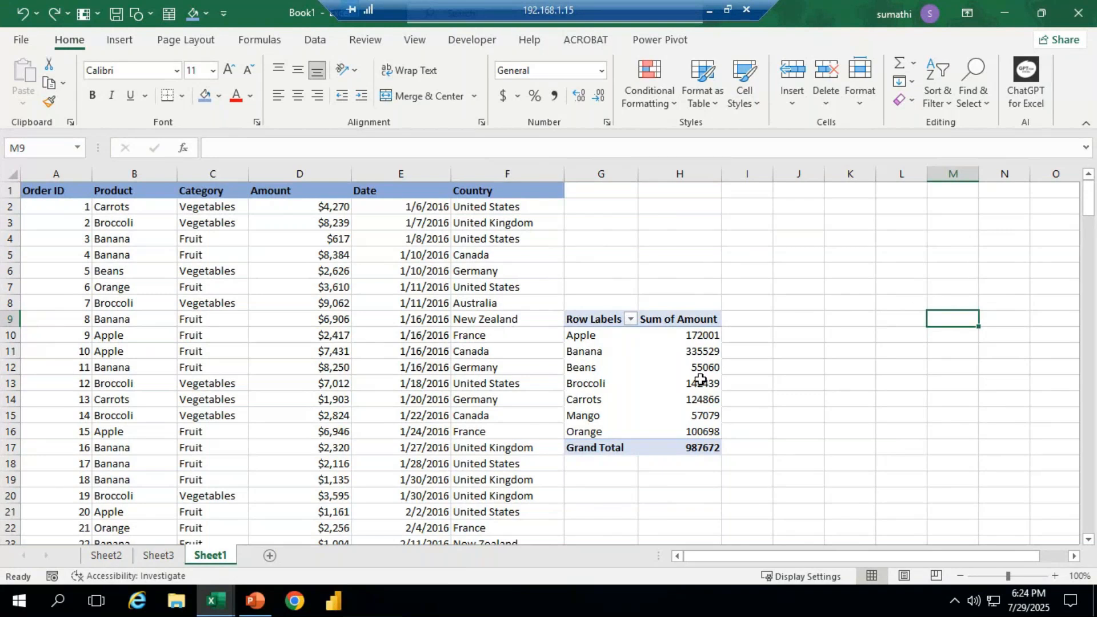
left_click(697, 351)
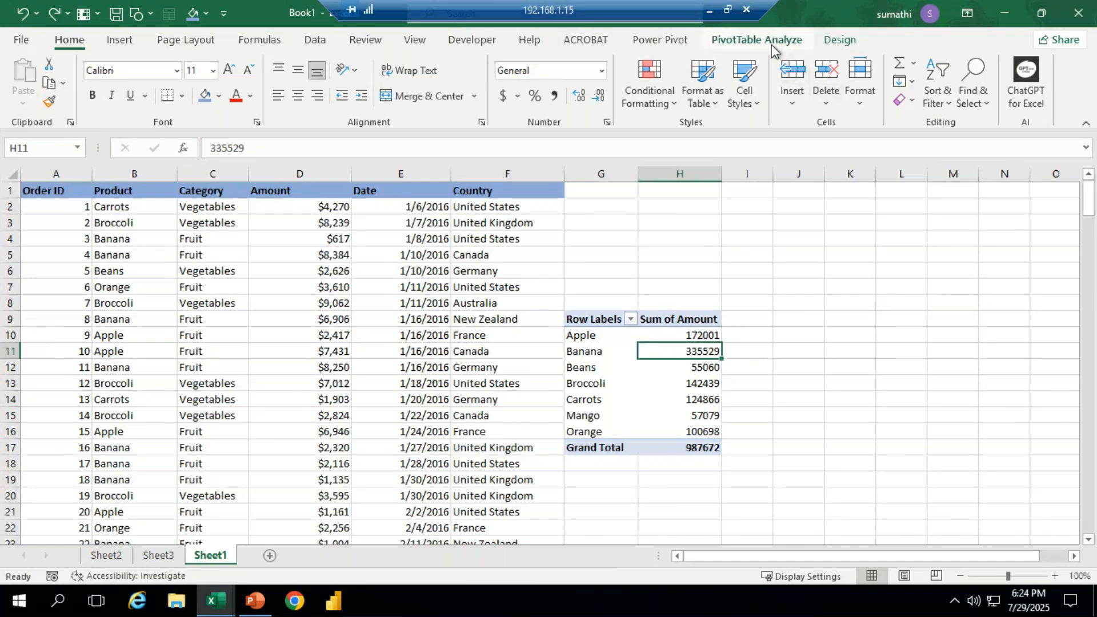
left_click(773, 49)
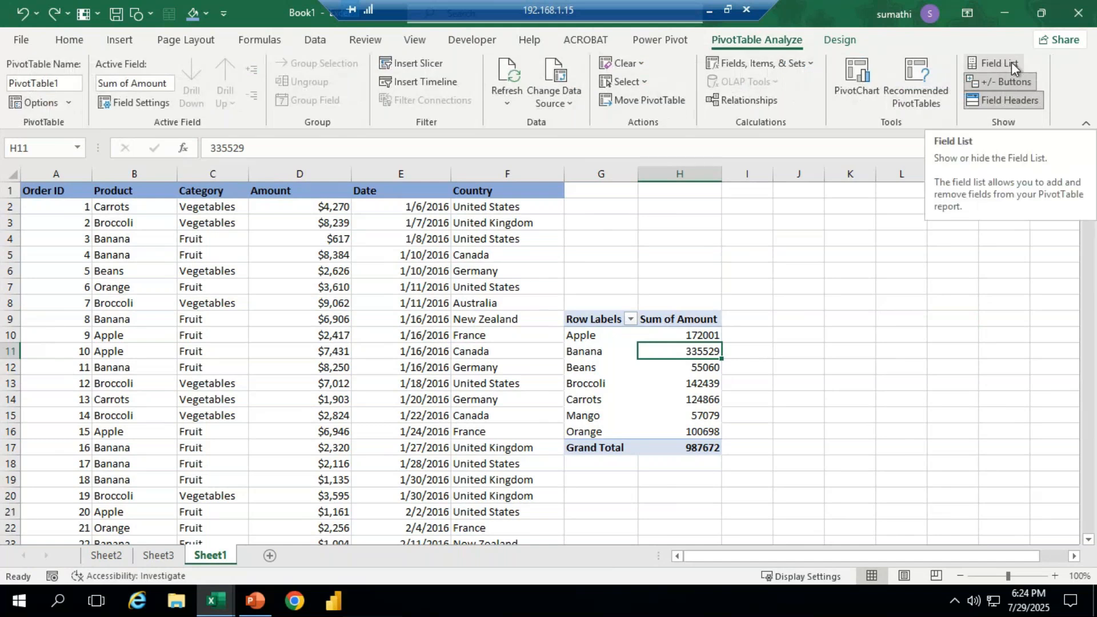
left_click(994, 63)
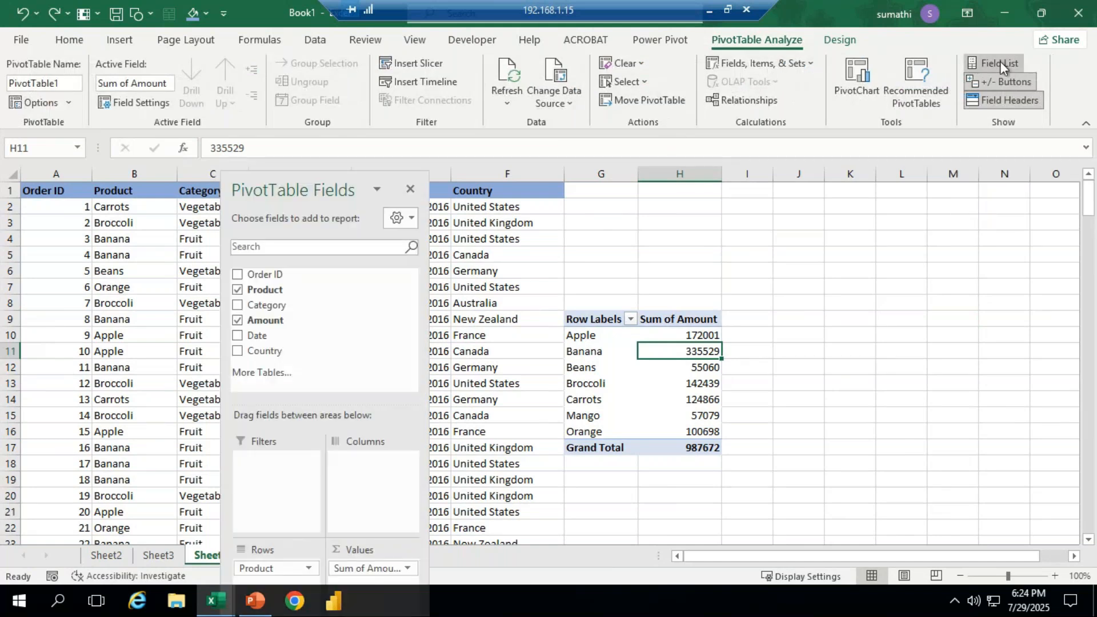
left_click_drag(303, 188, 269, 80)
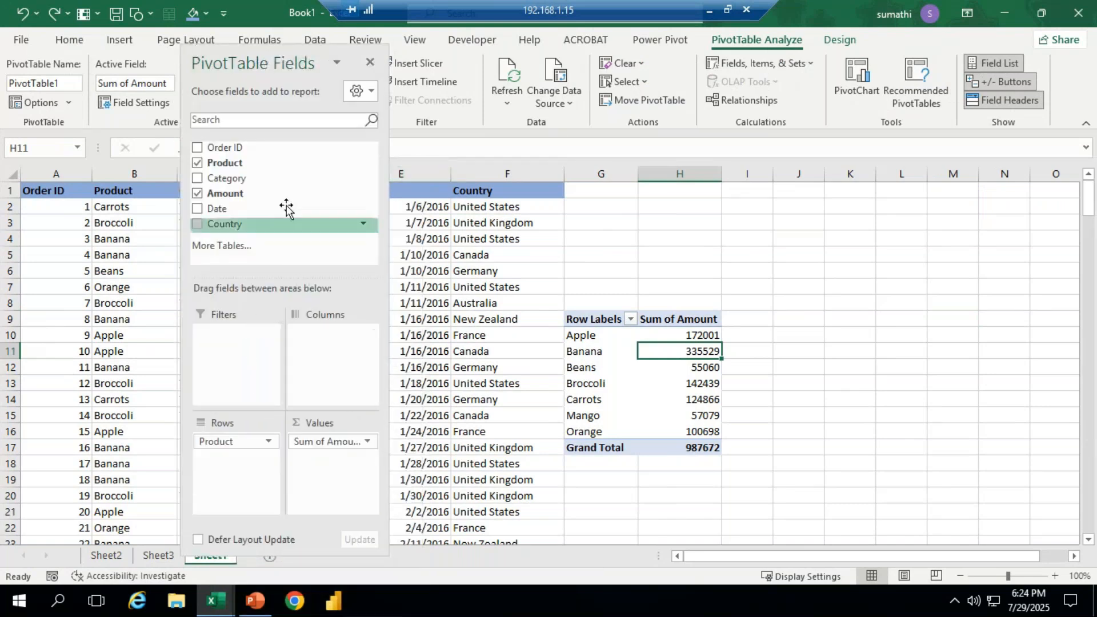
Step: Add Category as a report filter to the PivotTable and filter it to Fruit
left_click_drag(236, 181, 238, 337)
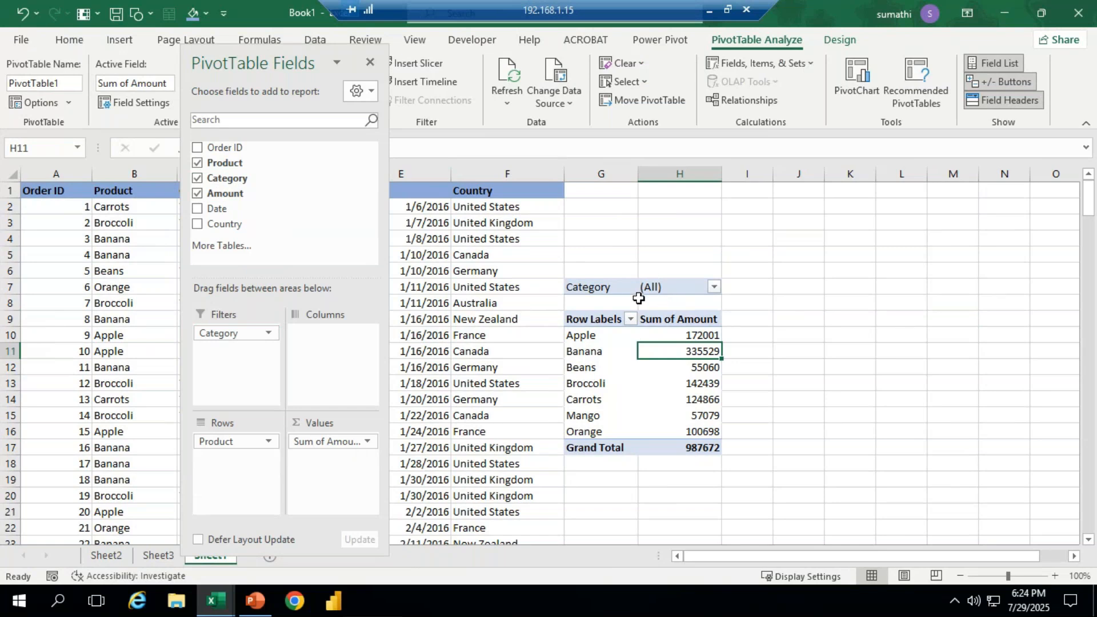
left_click(715, 287)
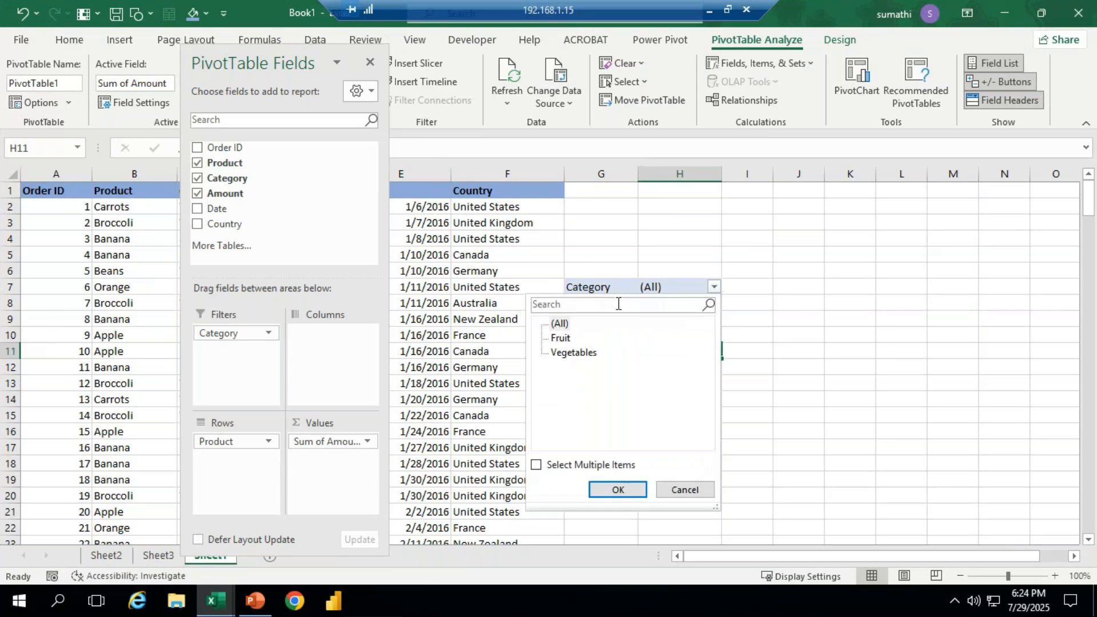
left_click(618, 490)
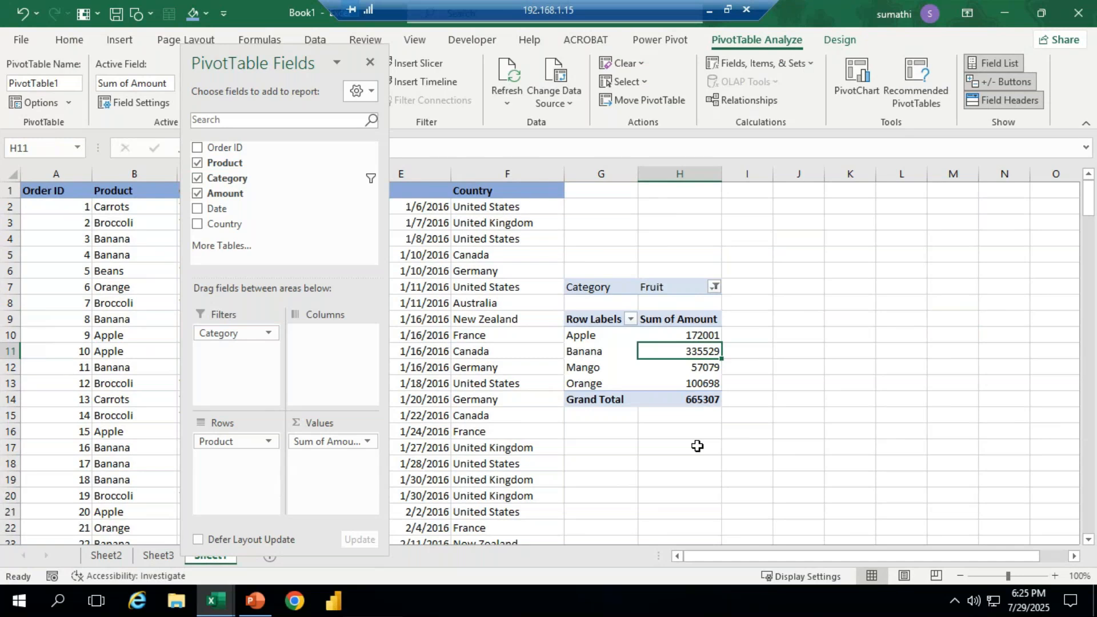
Step: Switch to the GoTo Meeting session, unmute the microphone, and return to the Book1 workbook in Excel
left_click(256, 601)
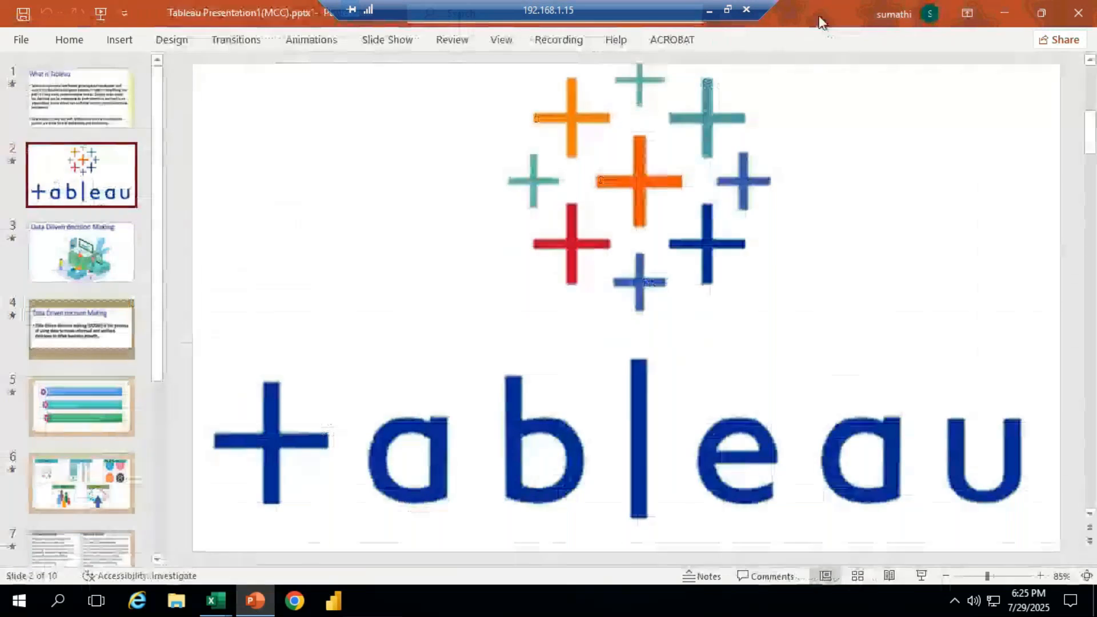
left_click(709, 9)
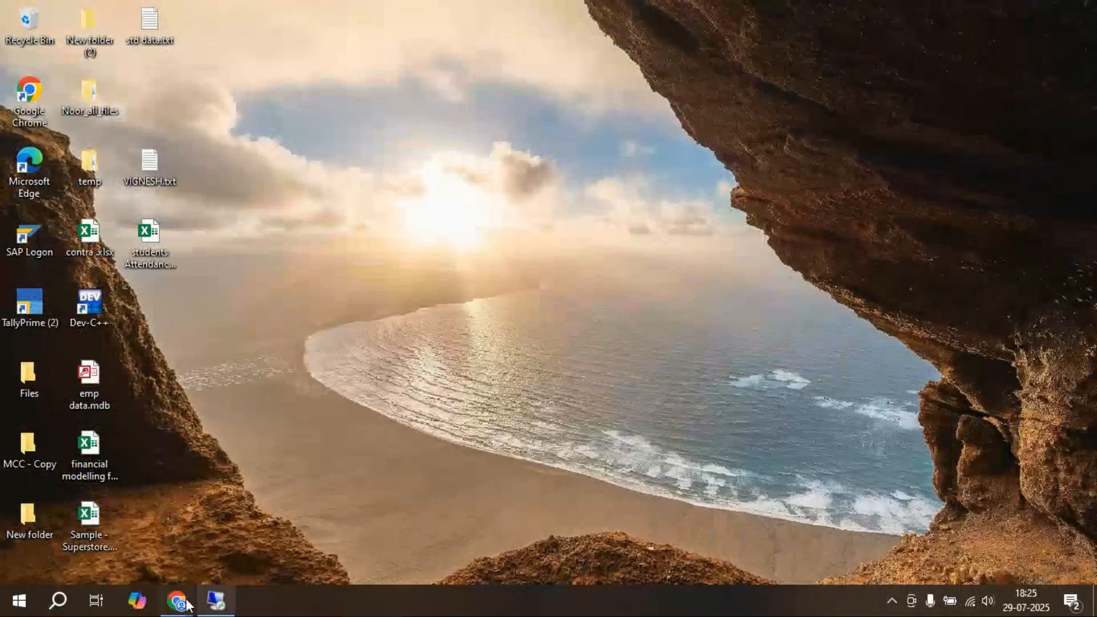
mouse_move(188, 605)
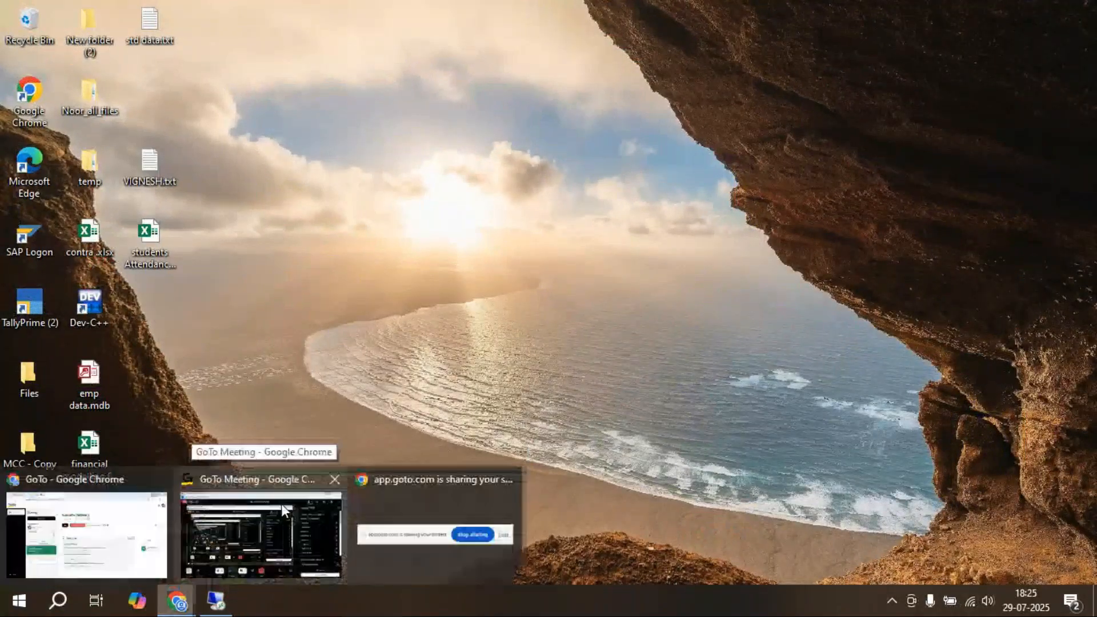
left_click(276, 502)
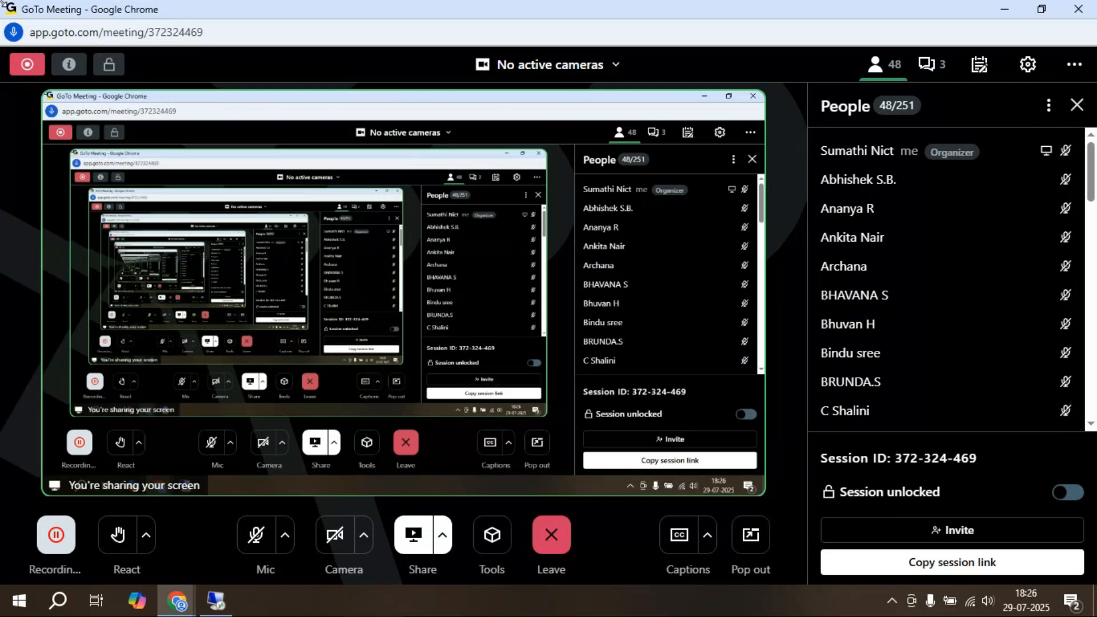
mouse_move(177, 600)
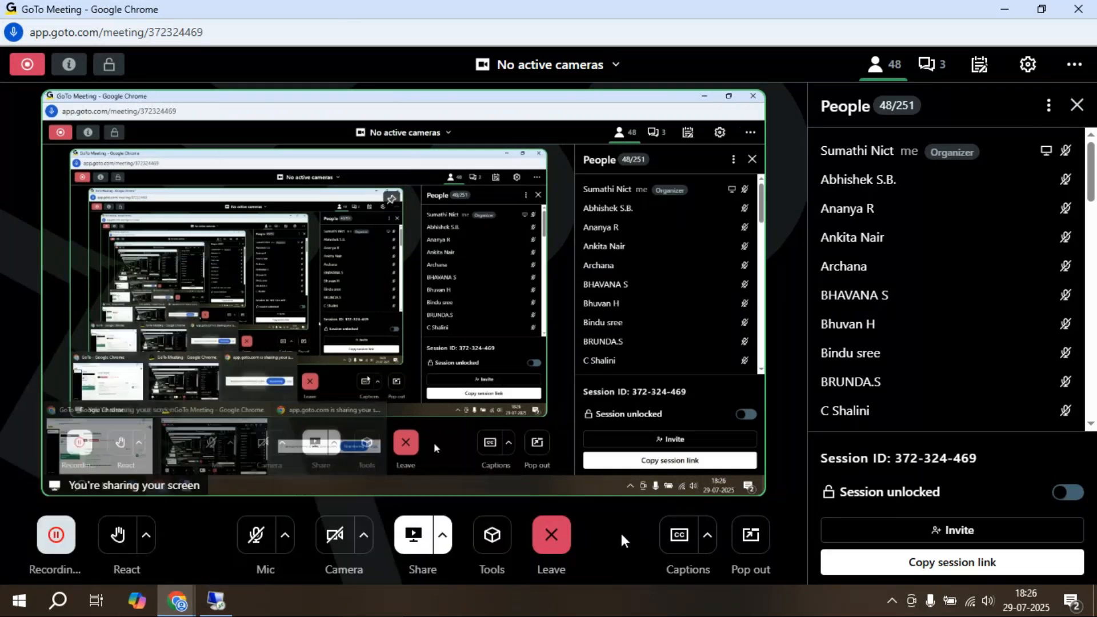
left_click(252, 546)
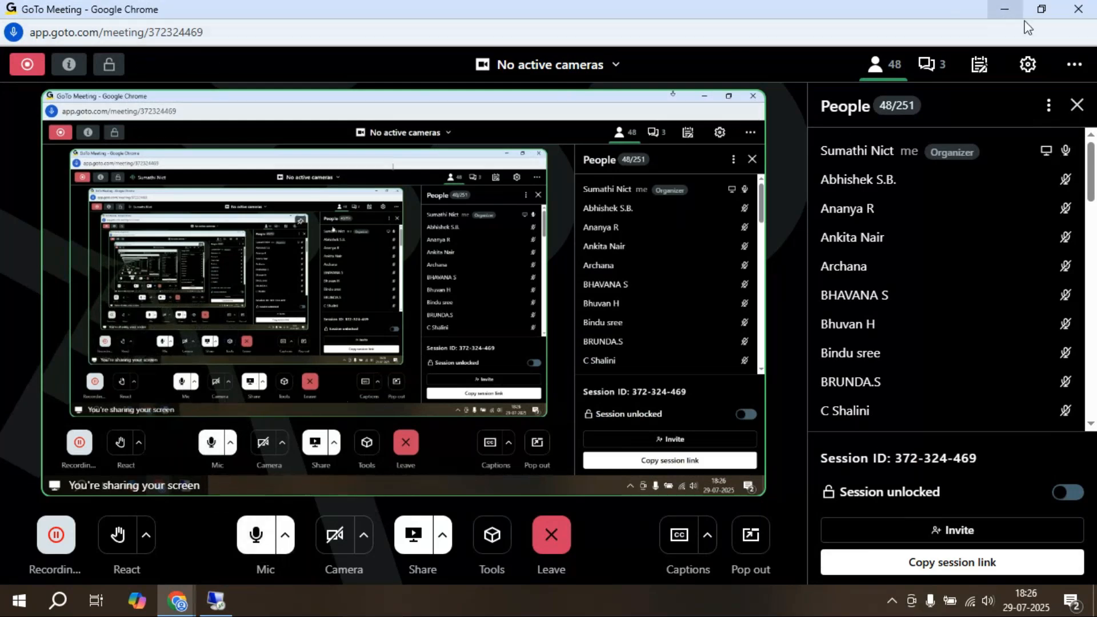
left_click(999, 9)
left_click(216, 601)
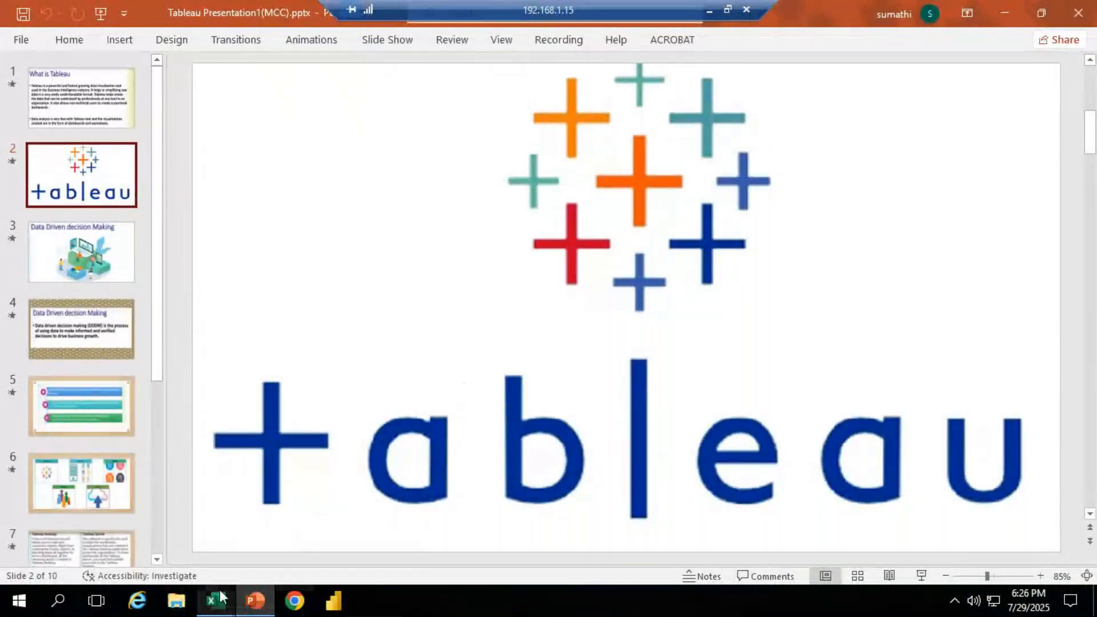
mouse_move(216, 606)
left_click(290, 533)
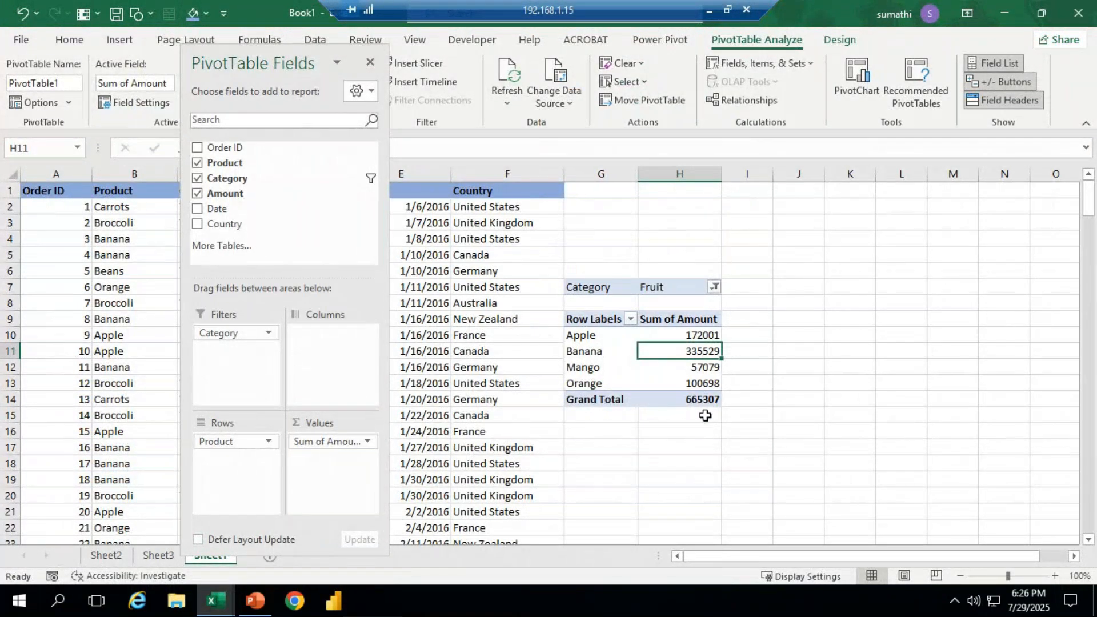
Step: Change the PivotTable's Category report filter to Vegetables
left_click(715, 288)
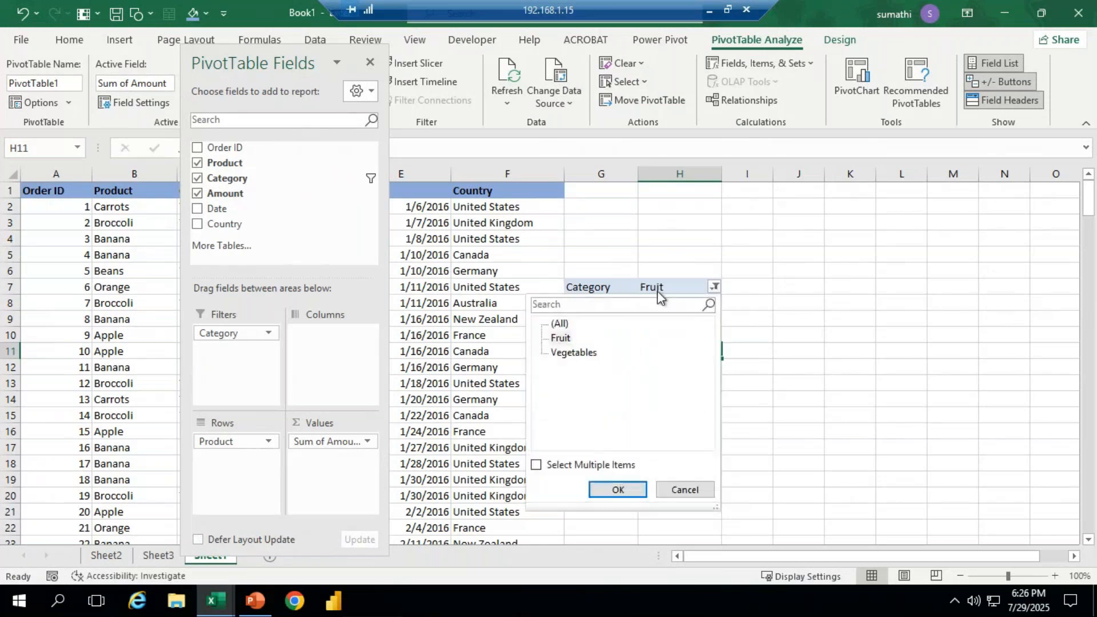
left_click(574, 352)
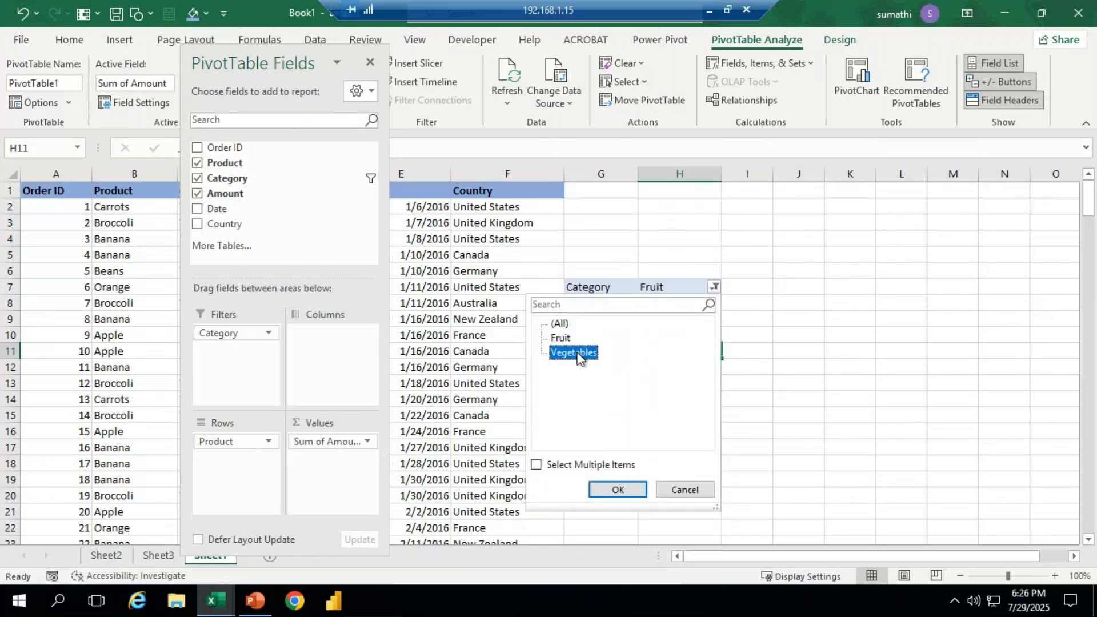
left_click(633, 496)
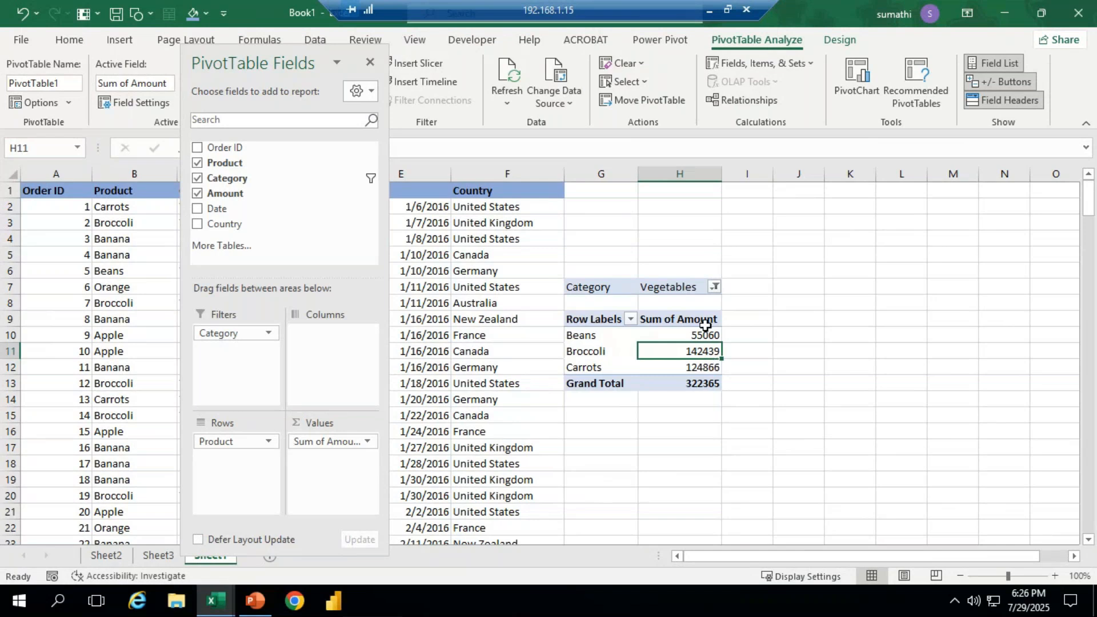
Step: Remove the Category field from the PivotTable's Filters area
left_click(269, 334)
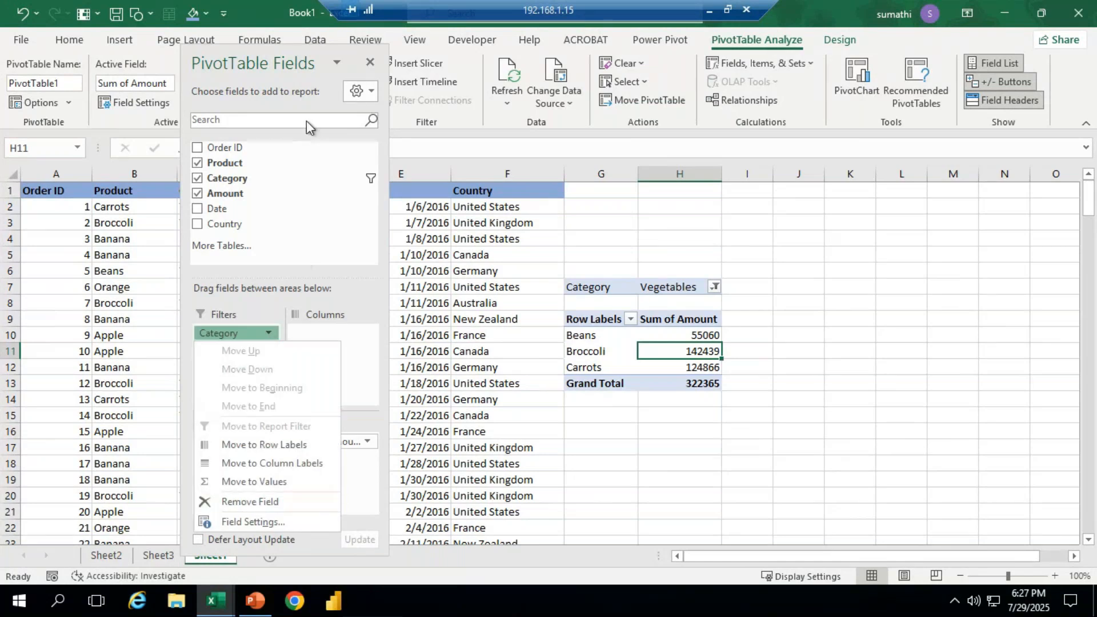
left_click(269, 334)
left_click_drag(269, 334, 295, 204)
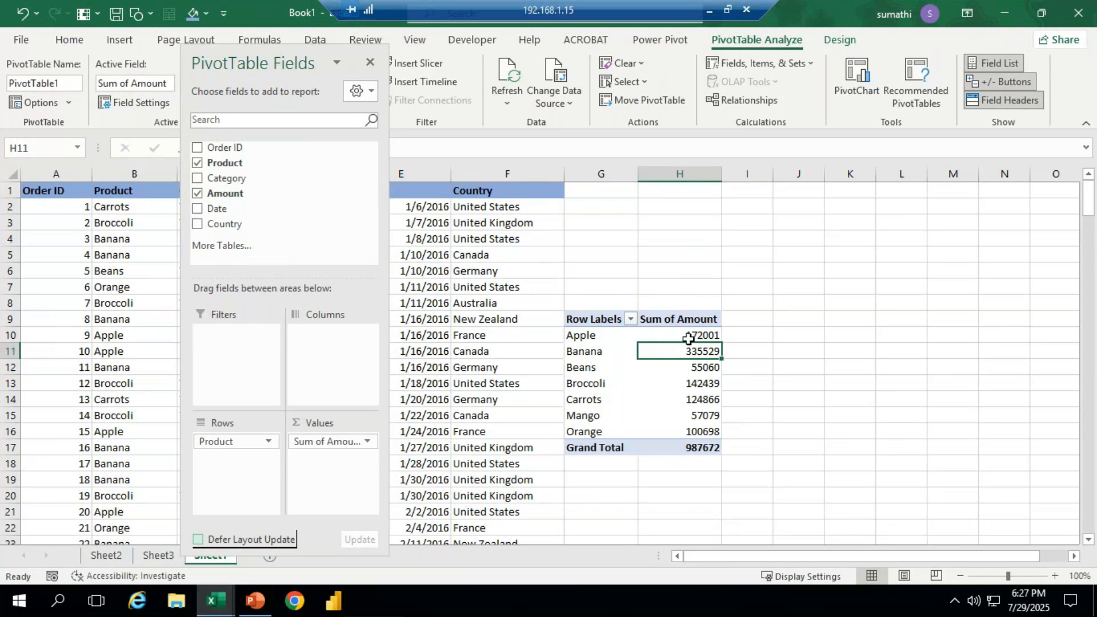
Step: Add the Country field to the PivotTable's Columns area to break product amounts down by country
mouse_move(689, 339)
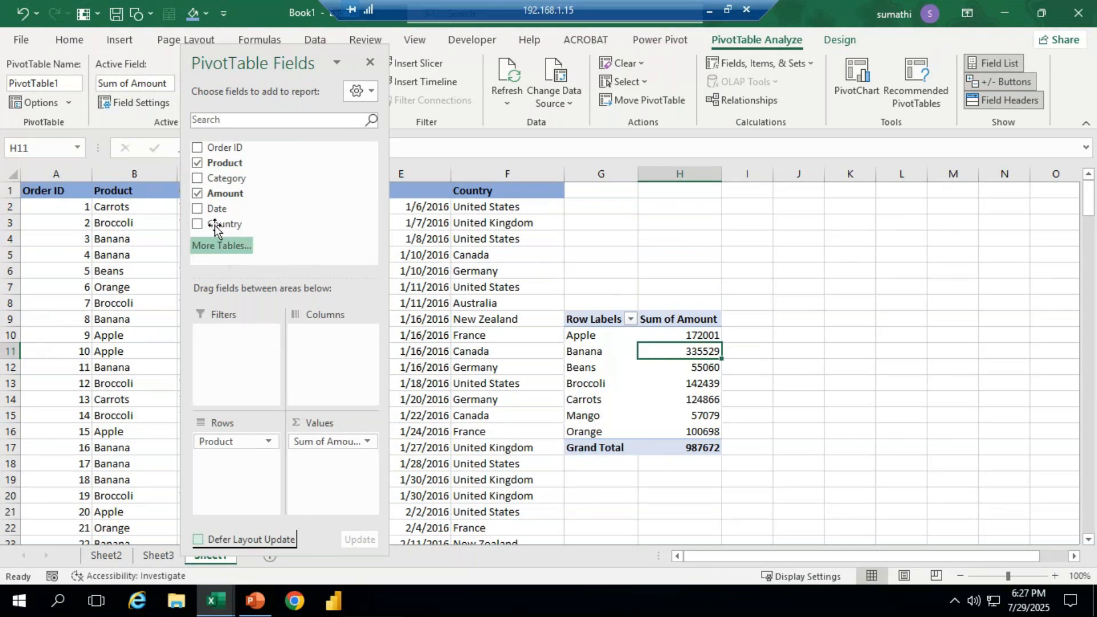
left_click_drag(215, 227, 330, 339)
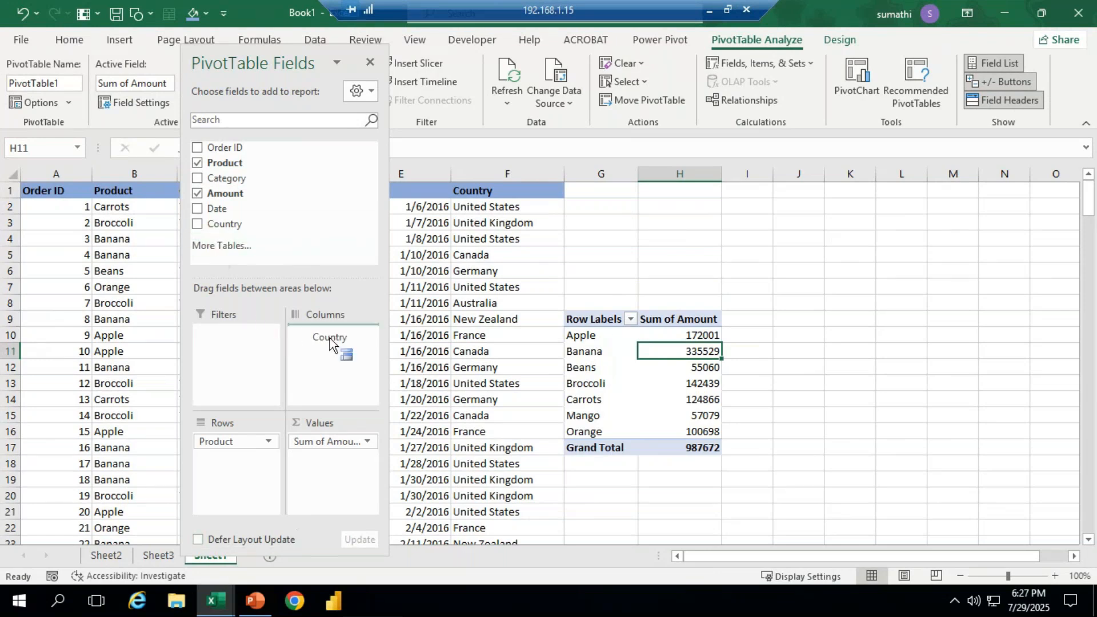
left_click_drag(729, 555, 820, 553)
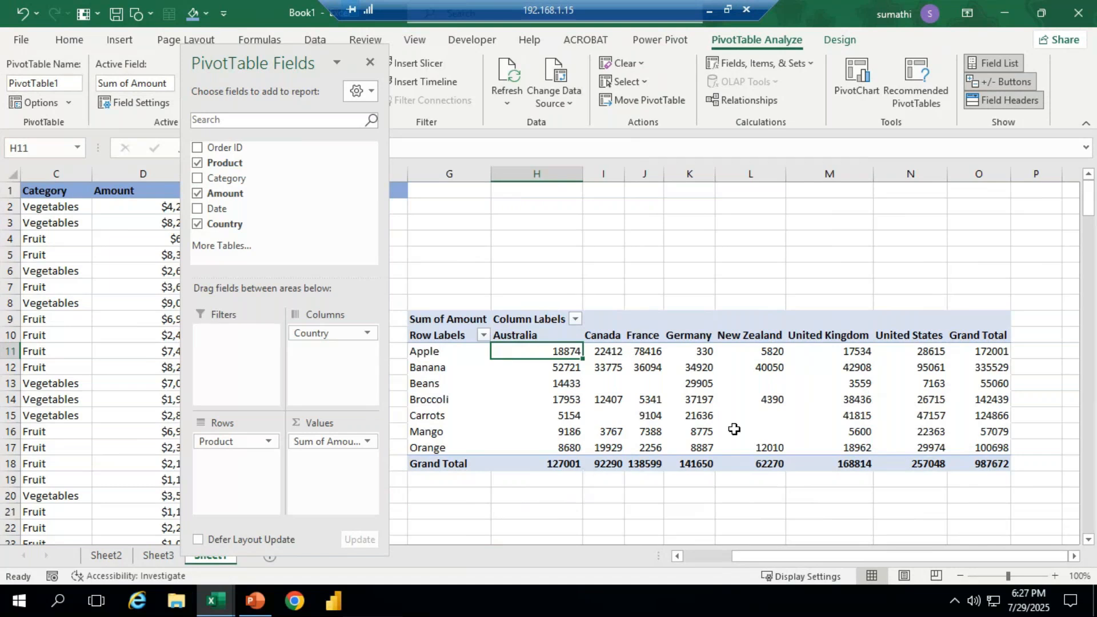
Step: Examine the PivotTable's amounts by product and country, checking the blank cells in the Beans, Carrots and Mango rows
mouse_move(780, 457)
mouse_move(845, 441)
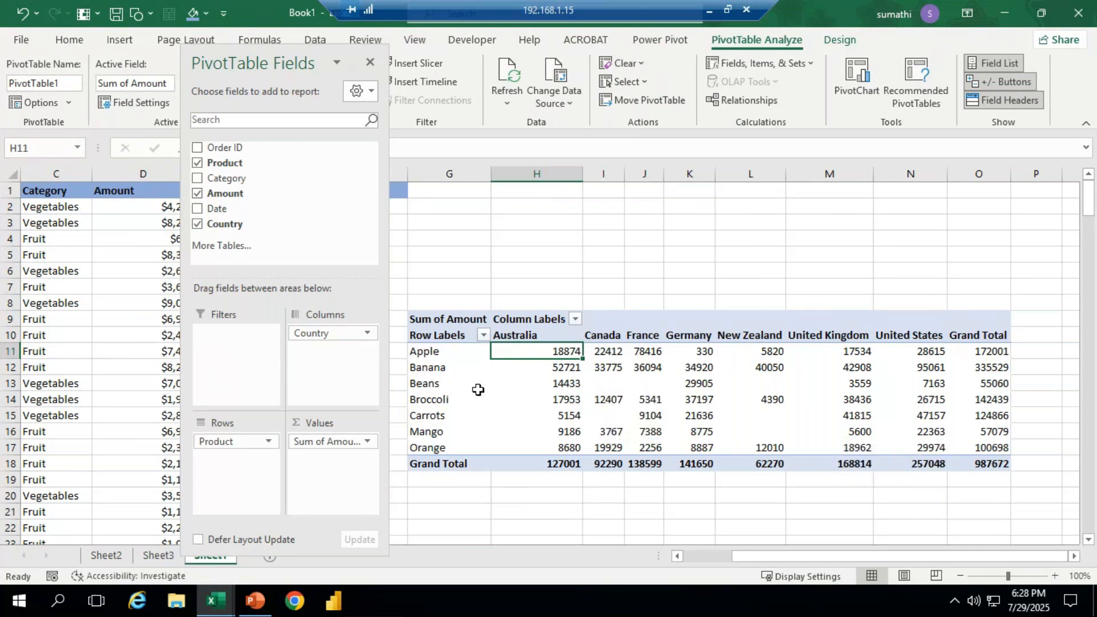
left_click(607, 387)
left_click(655, 387)
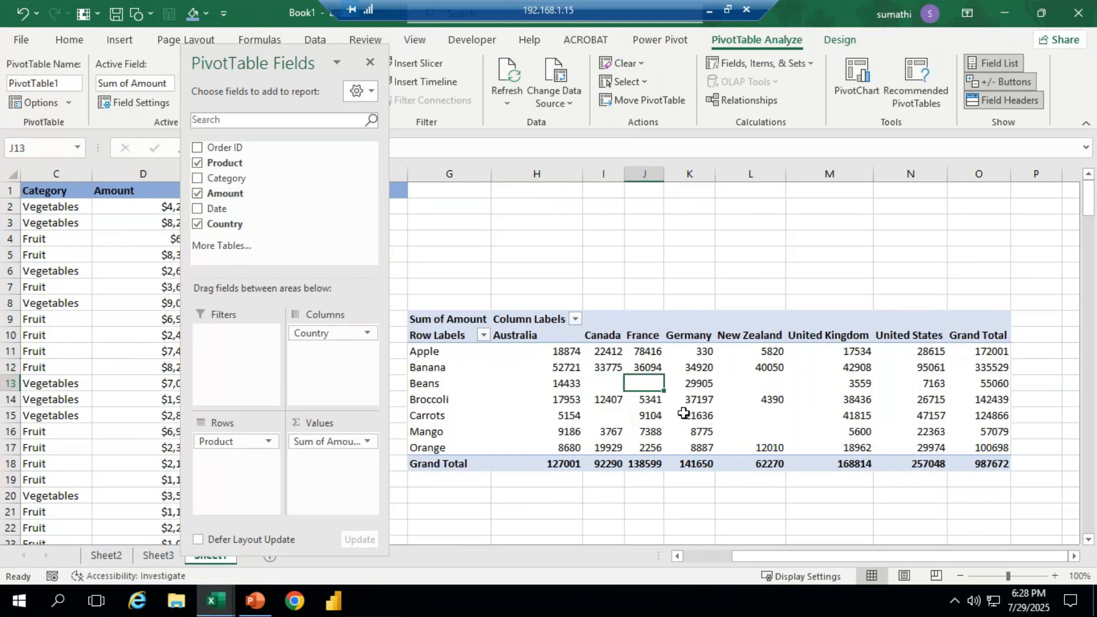
left_click(771, 382)
left_click(768, 435)
left_click(762, 384)
left_click(771, 421)
left_click(774, 431)
left_click(647, 384)
left_click(611, 415)
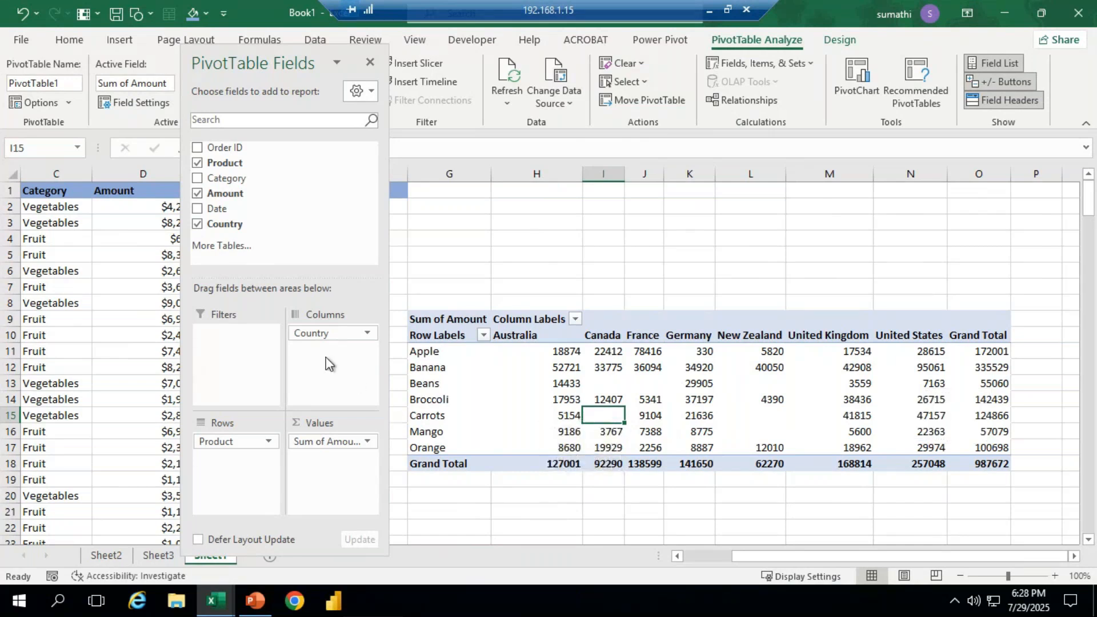
Step: Move the Country field from Columns to Rows, nested beneath Product
left_click_drag(331, 345, 603, 338)
left_click_drag(323, 339, 221, 457)
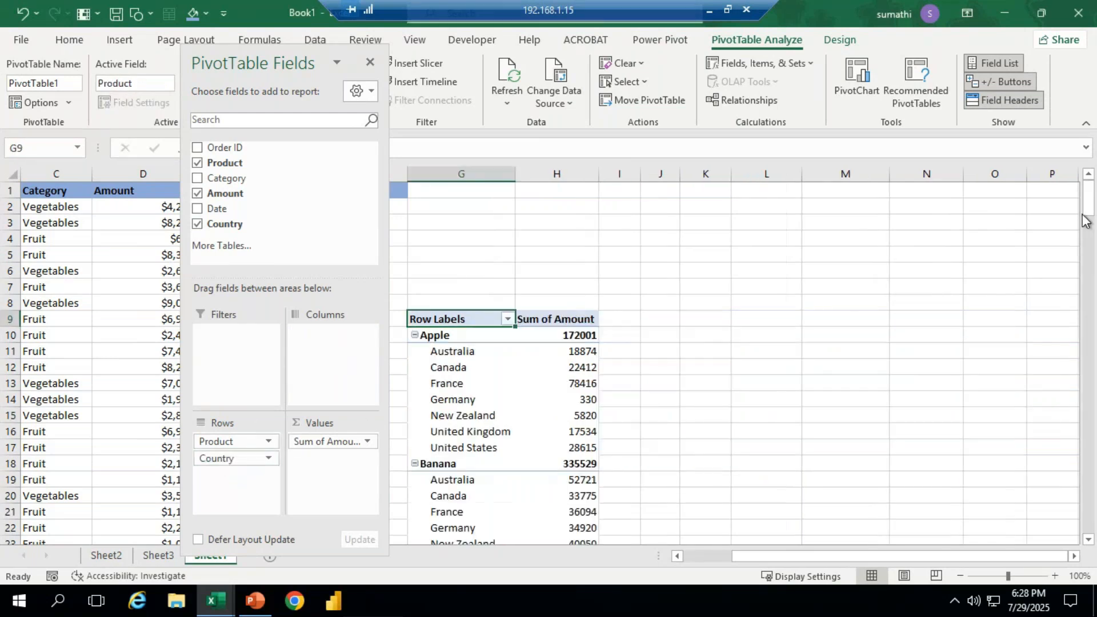
mouse_move(1088, 209)
left_mouse_down()
mouse_move(1088, 220)
mouse_move(1089, 210)
left_mouse_up()
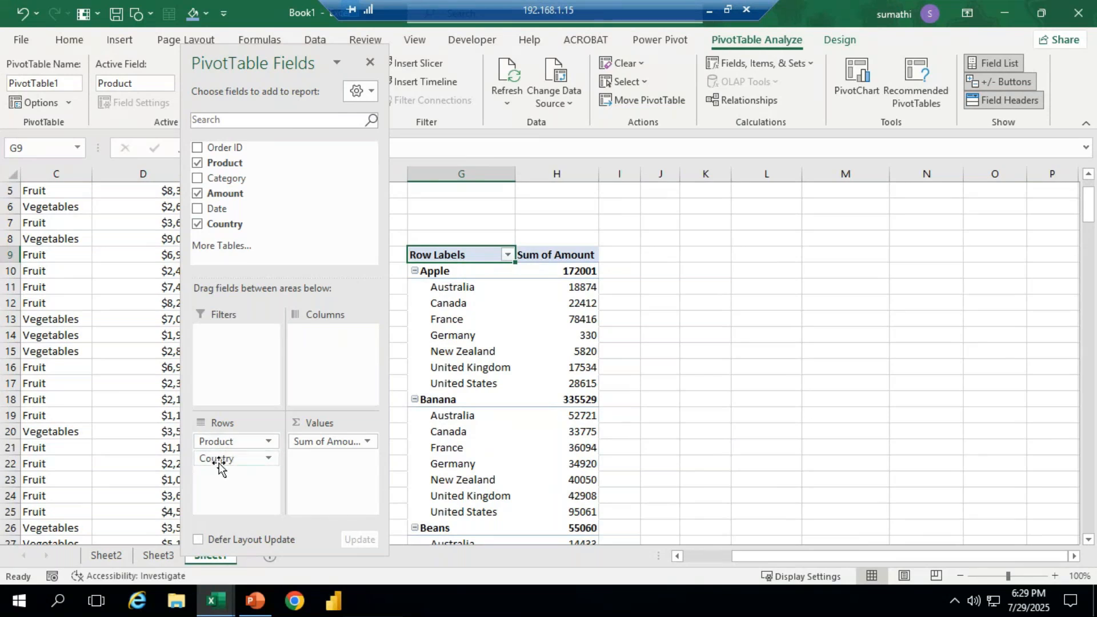
Step: Place Country above Product in the Rows area, and review the country subtotals down to the Grand Total
left_click_drag(220, 464, 223, 434)
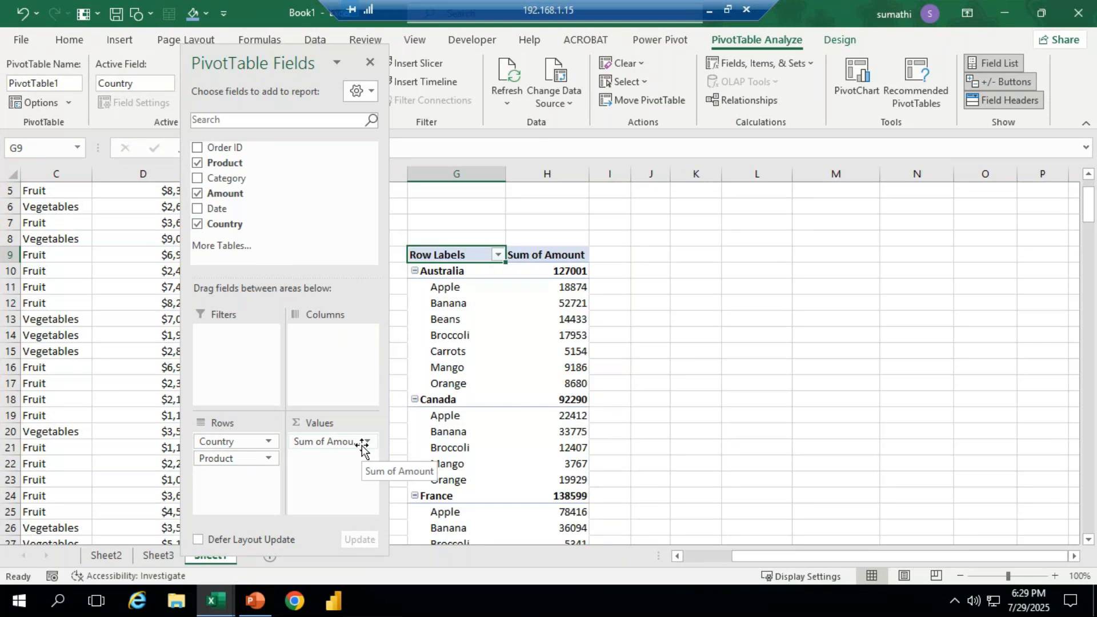
left_click(566, 272)
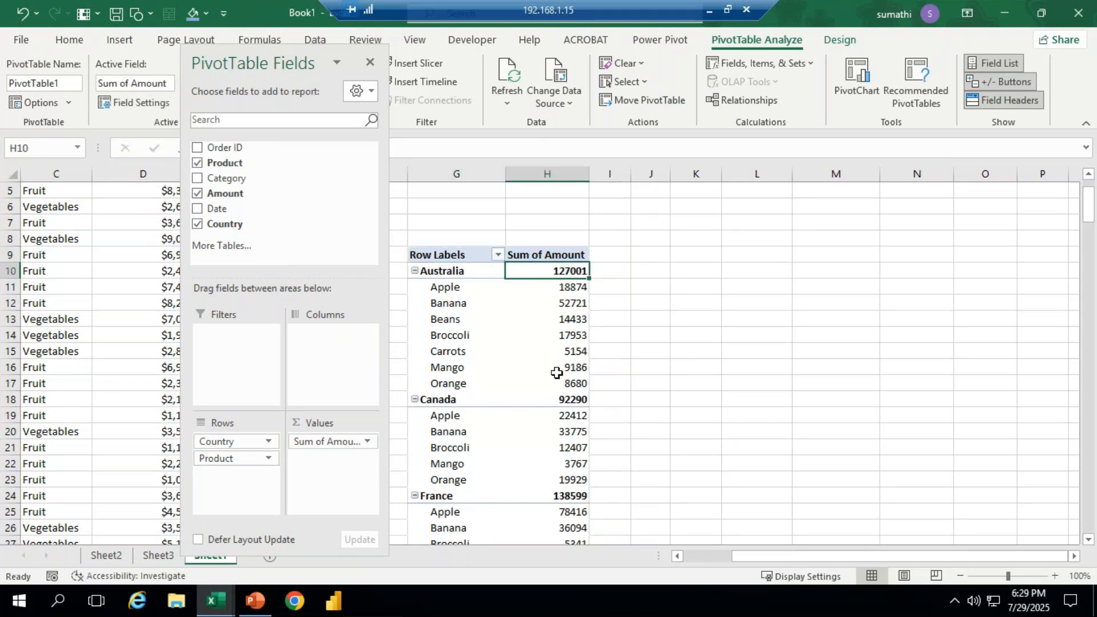
left_click(568, 399)
left_click(566, 496)
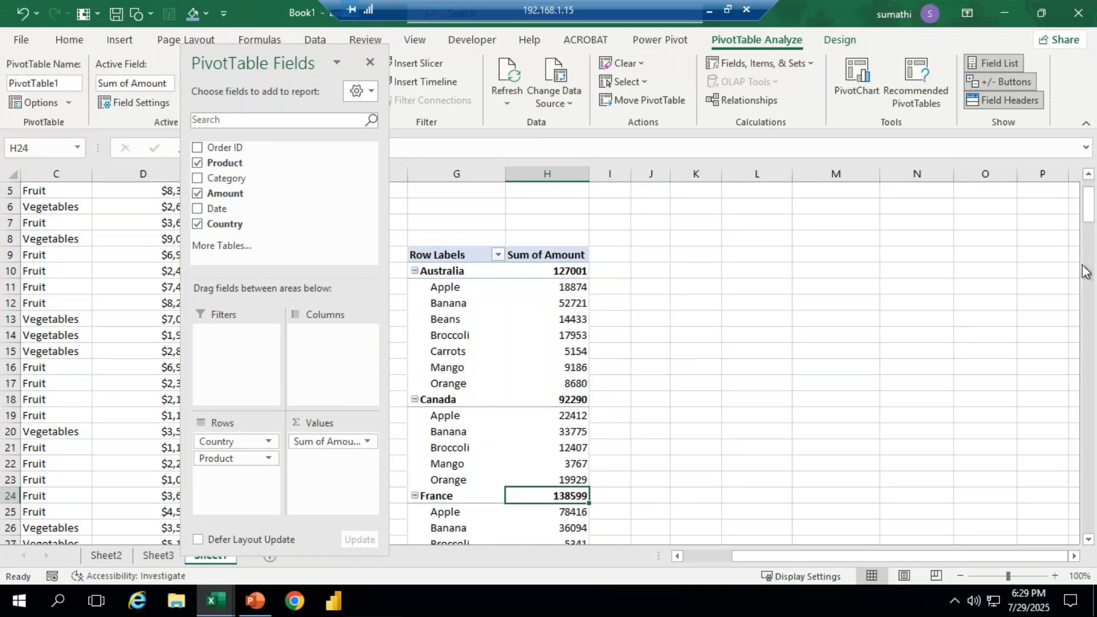
left_click_drag(1085, 191, 1091, 302)
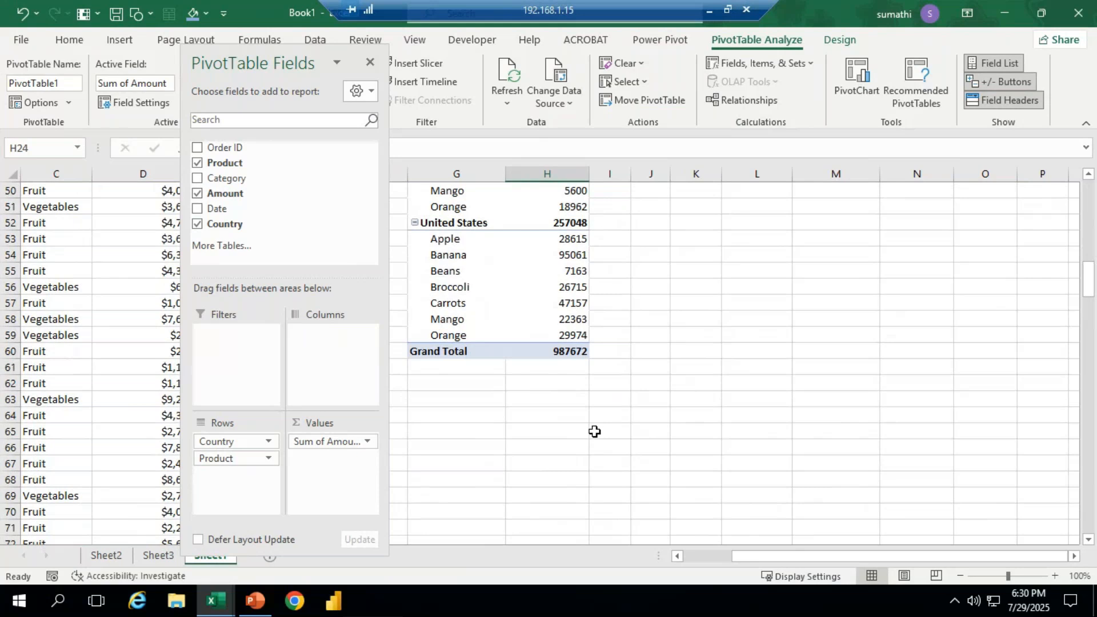
left_click_drag(1092, 284, 1092, 267)
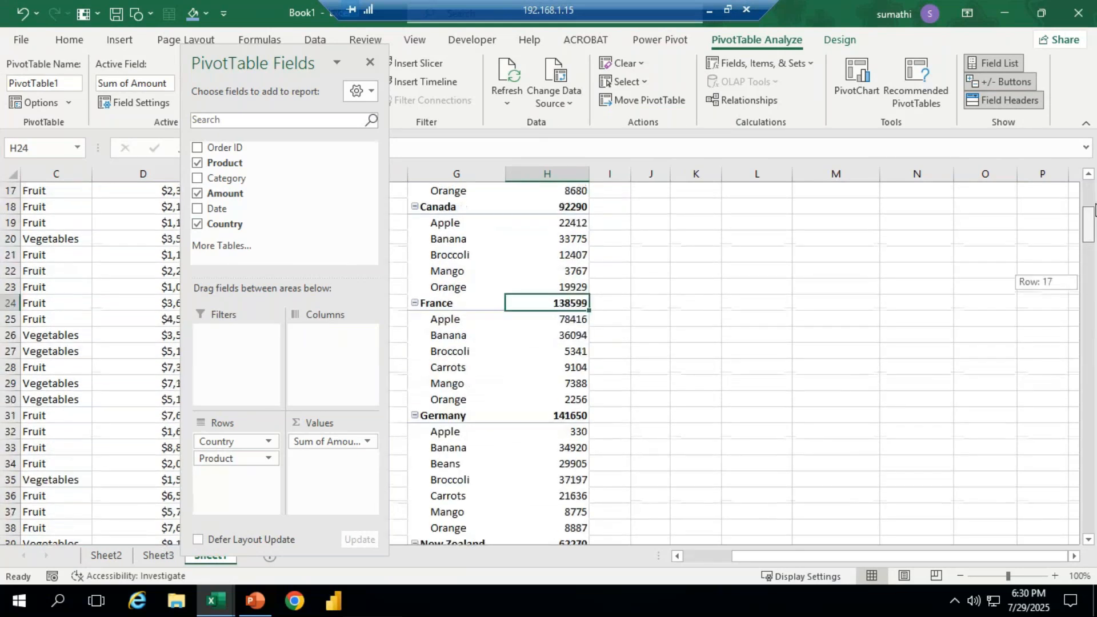
left_click_drag(1092, 208, 1091, 189)
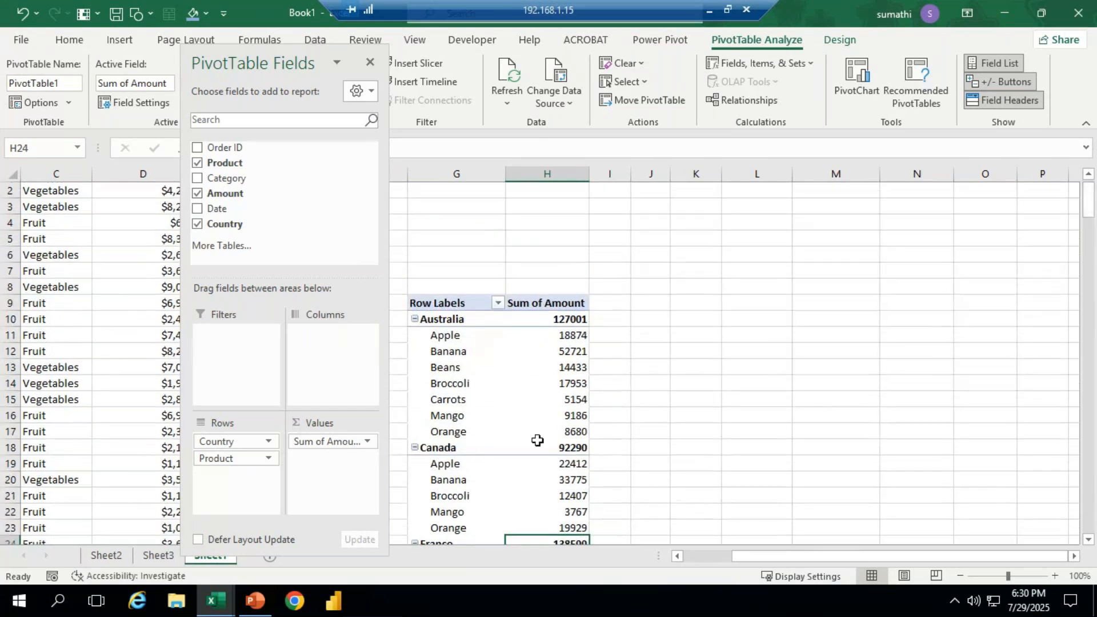
Step: Remove Country from the PivotTable's Rows area and add it to the Filters area as a report filter
mouse_move(548, 444)
left_click(268, 441)
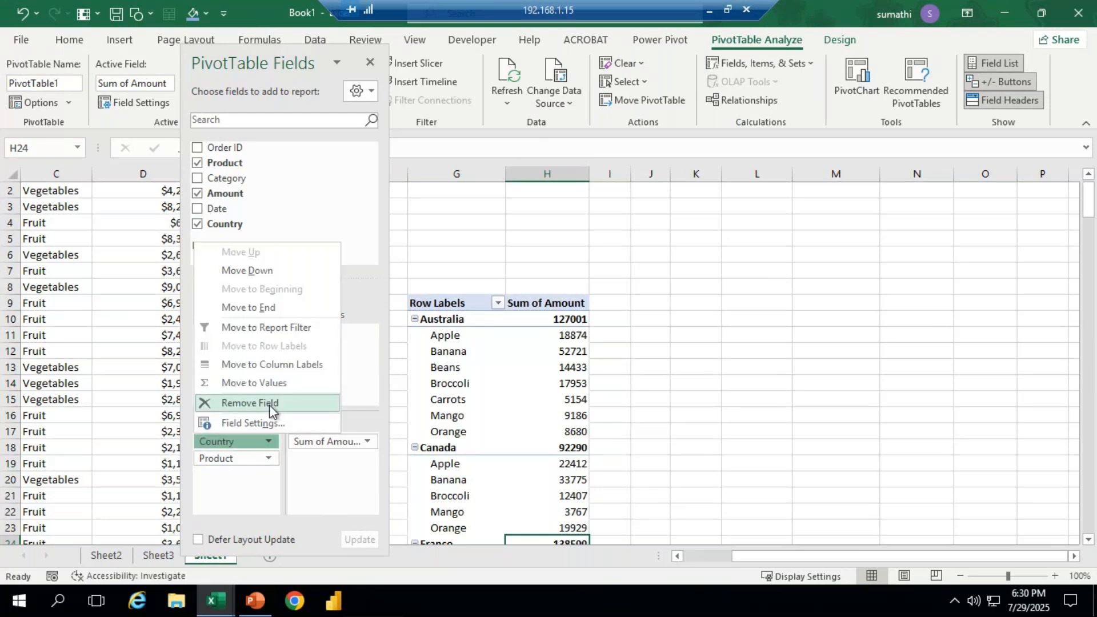
left_click(269, 403)
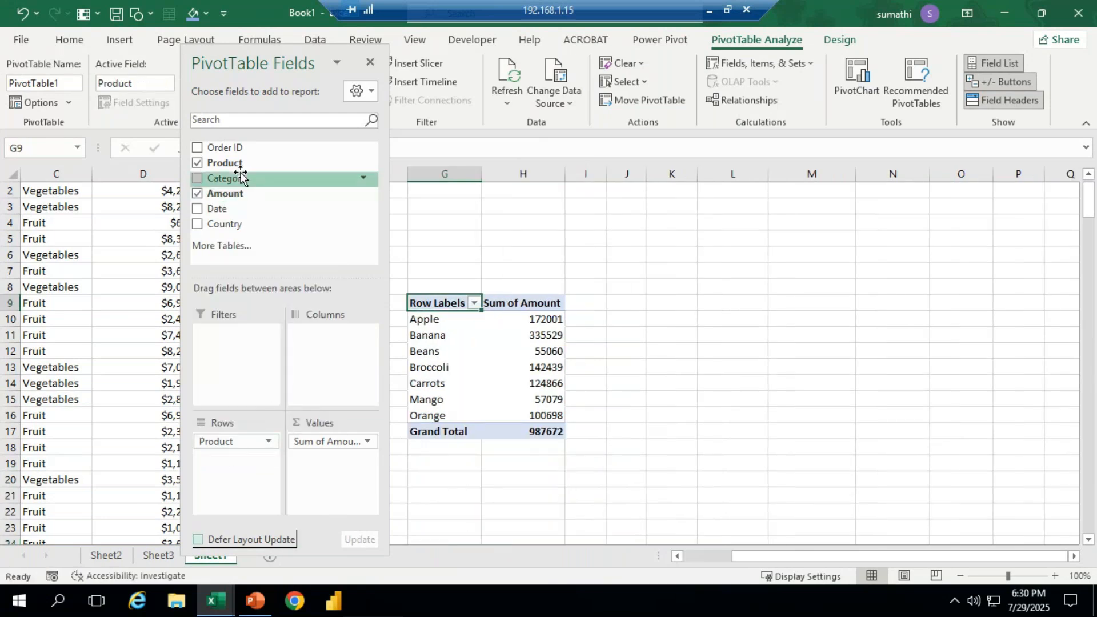
left_click_drag(234, 226, 246, 332)
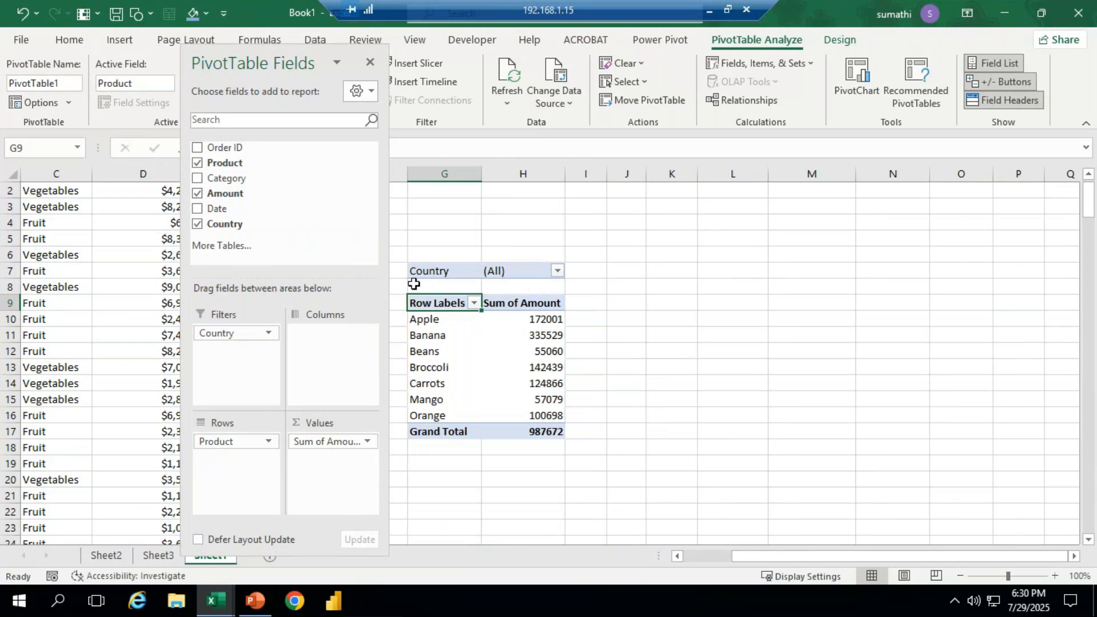
Step: Filter the PivotTable report by Country to show only Australia
left_click(557, 271)
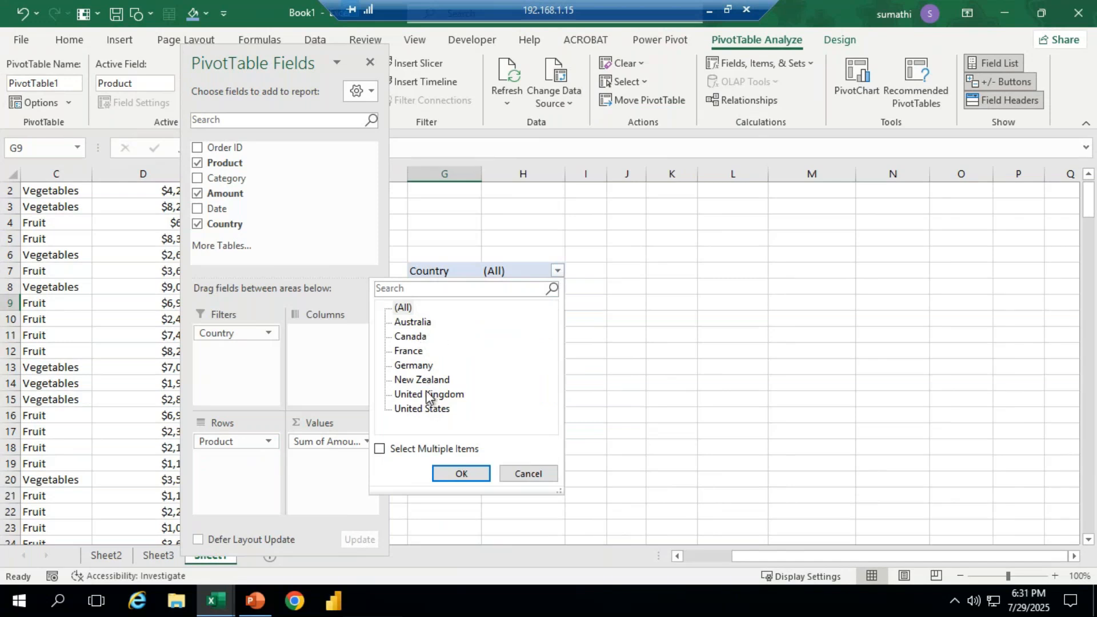
left_click(412, 323)
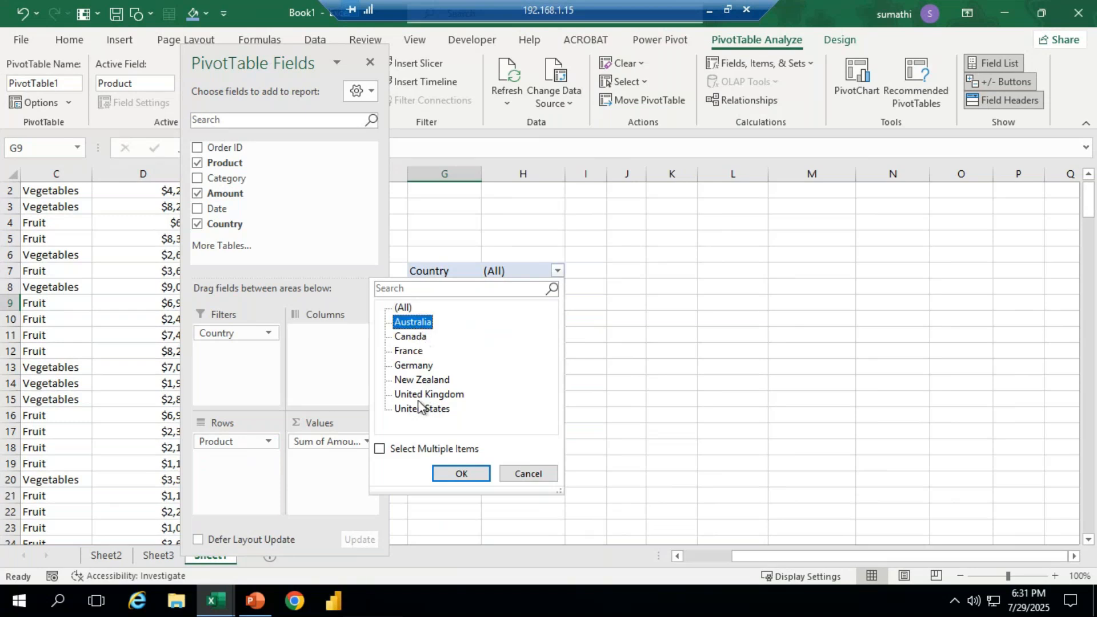
left_click(448, 474)
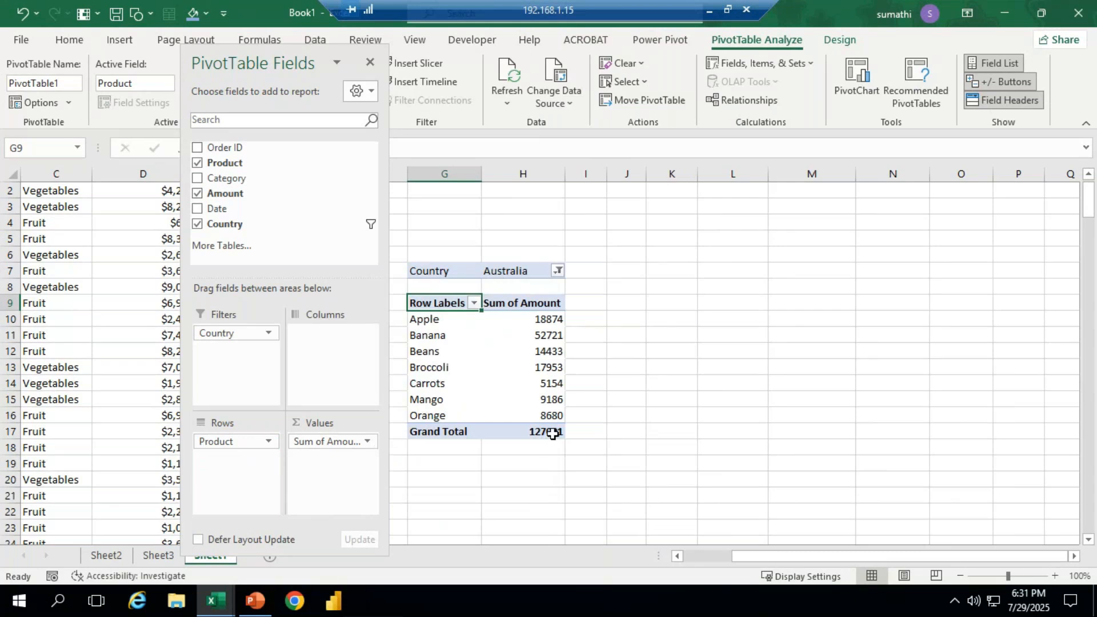
Step: Set the Country report filter to France
left_click(556, 271)
left_click(416, 351)
left_click(462, 473)
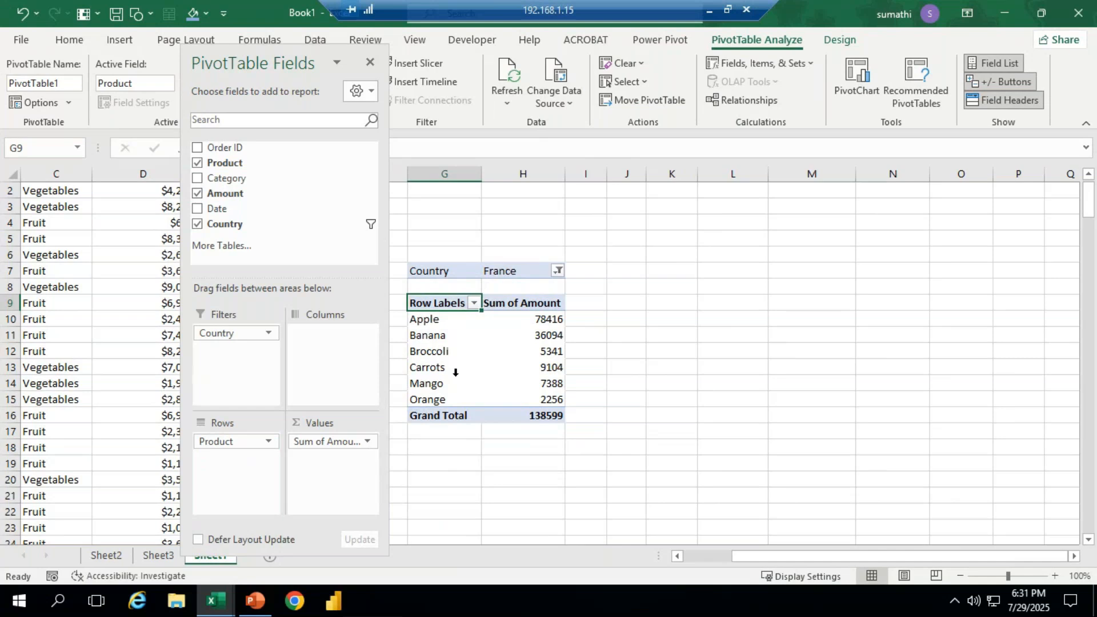
Step: Allow multiple selections in the Country report filter and include Germany along with France
left_click(557, 271)
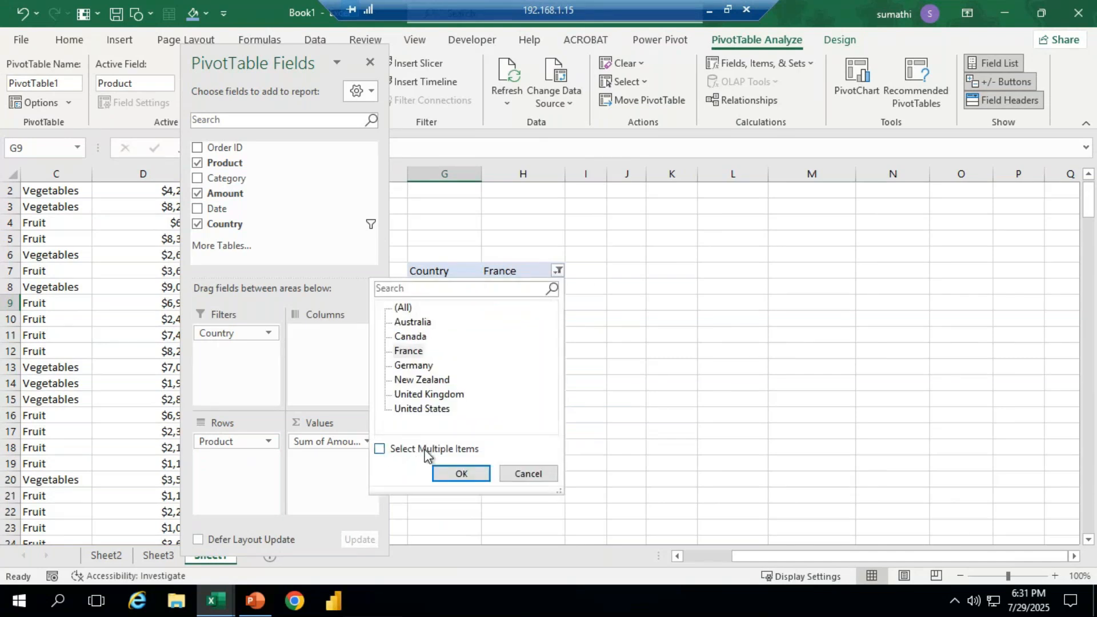
left_click(394, 451)
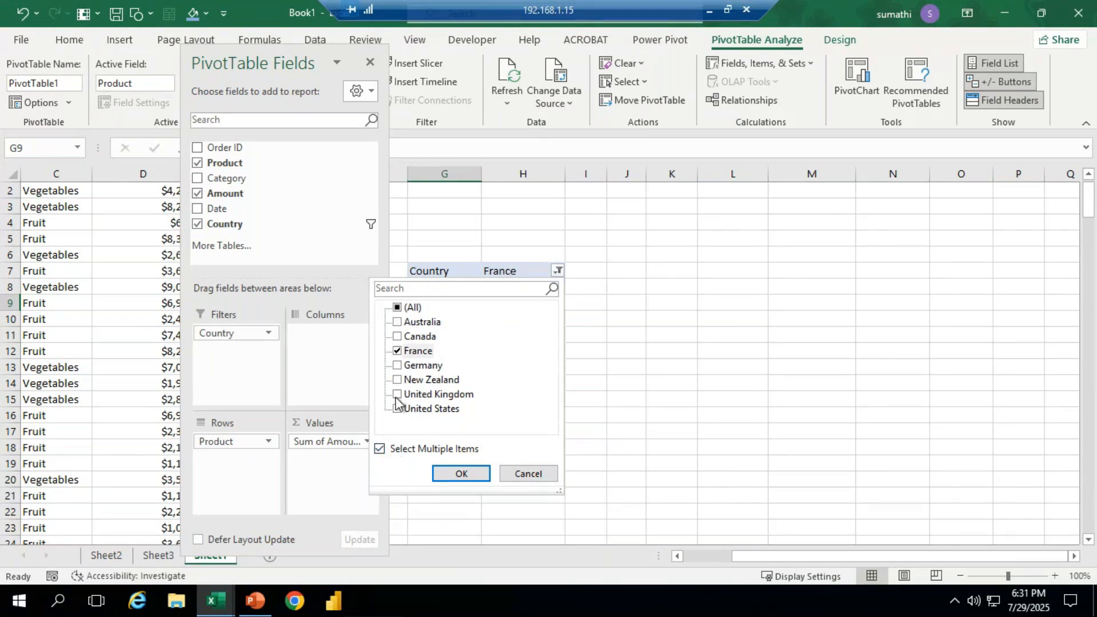
left_click(397, 366)
left_click(464, 474)
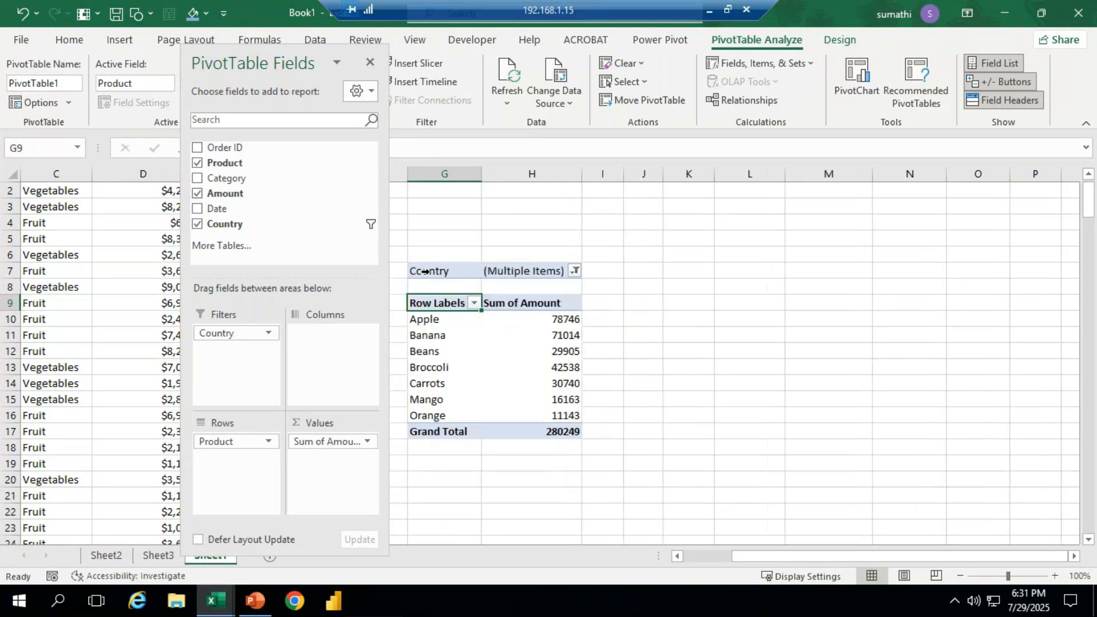
left_click(574, 272)
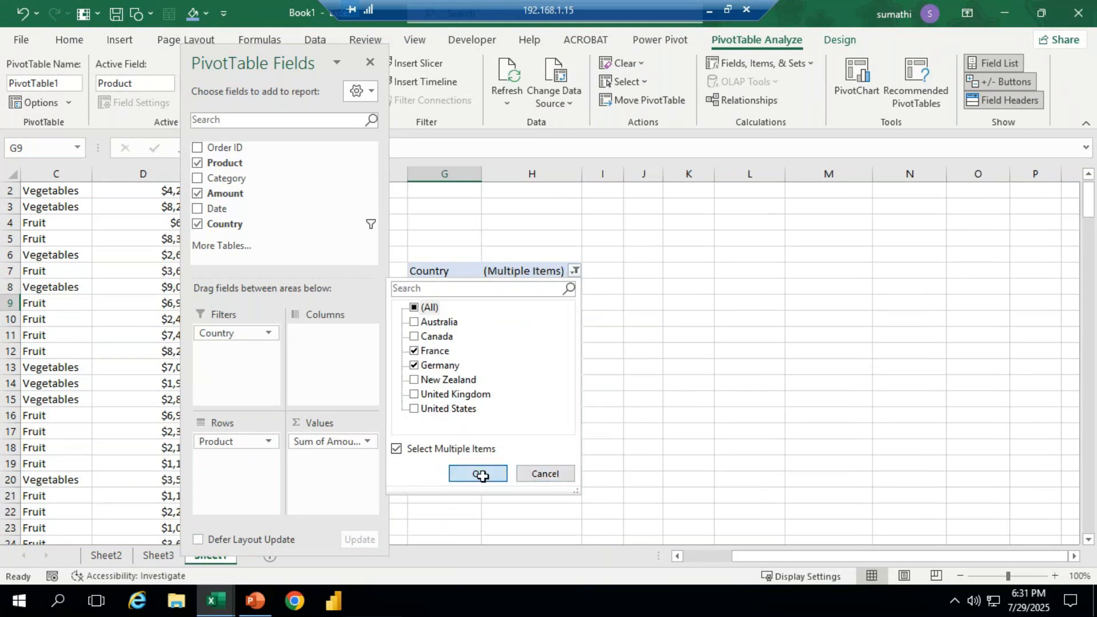
left_click(481, 474)
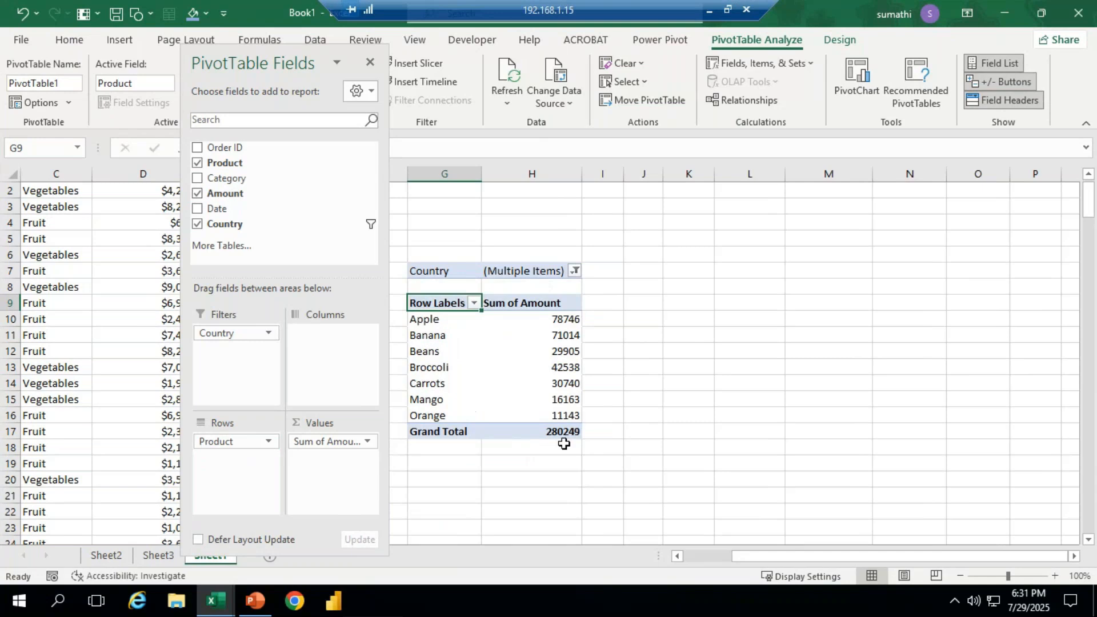
Step: Drill down into the filtered Banana amount to list its underlying order records on a new sheet
mouse_move(564, 432)
mouse_move(563, 399)
mouse_move(569, 346)
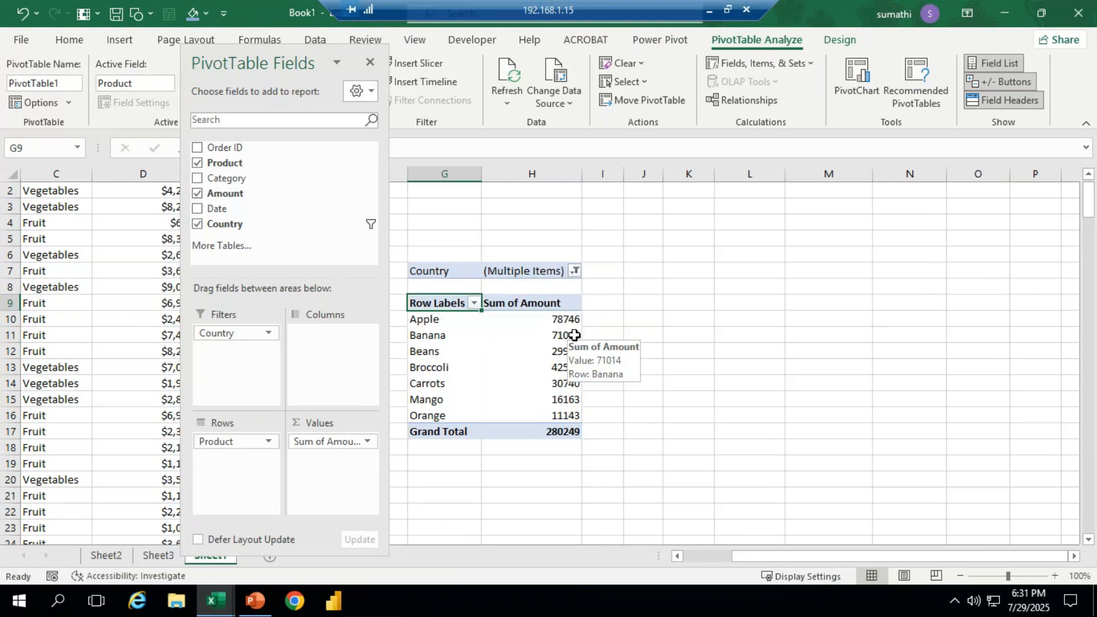
double_click(571, 333)
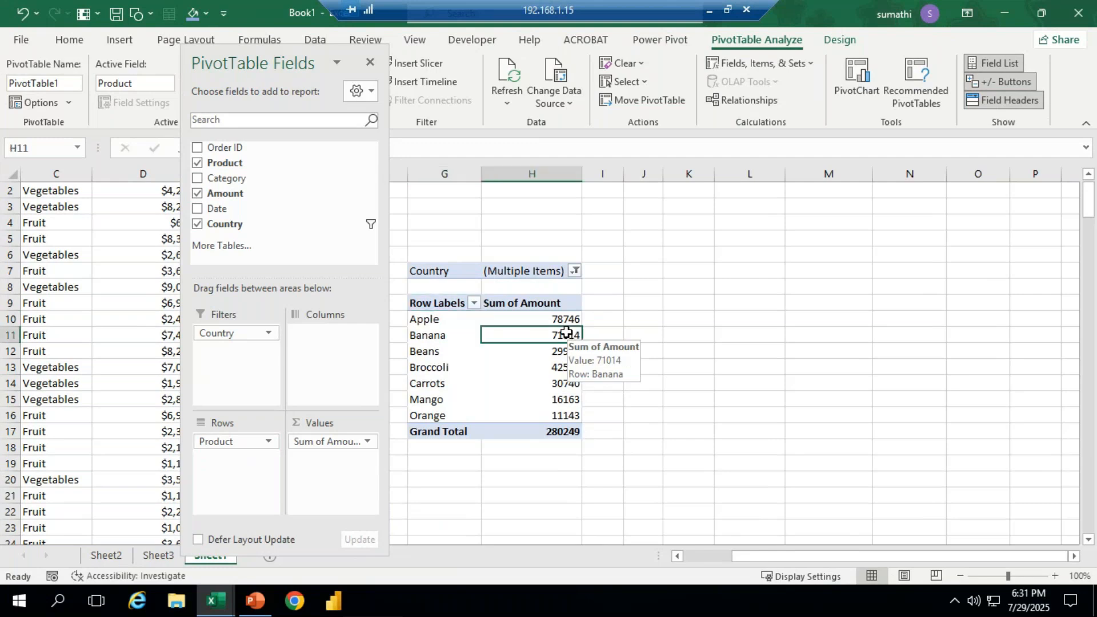
left_click_drag(307, 171, 450, 236)
left_click_drag(575, 415, 575, 400)
Step: Check the Country entries in the Banana detail records and total the Amount column in cell D17 with AutoSum
left_click(404, 211)
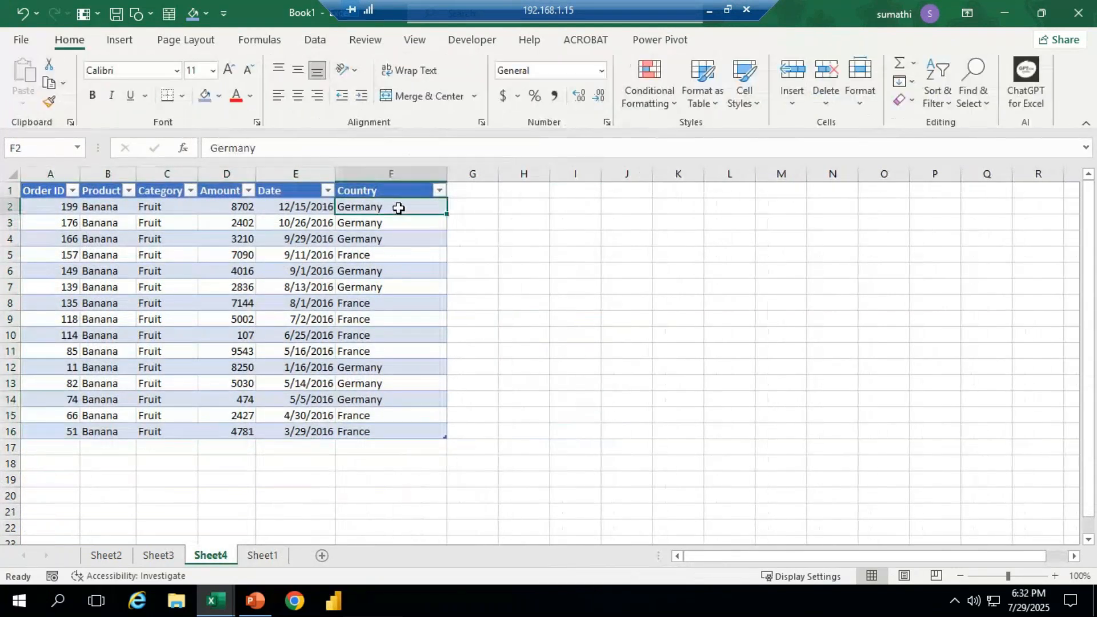
left_click(389, 255)
left_click(393, 297)
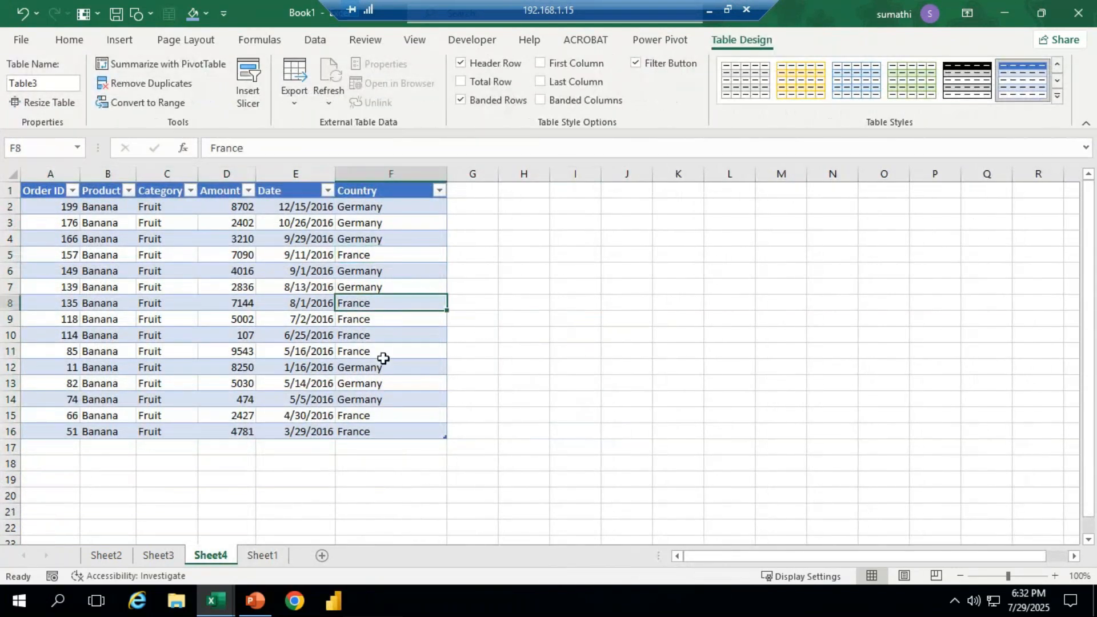
left_click(392, 319)
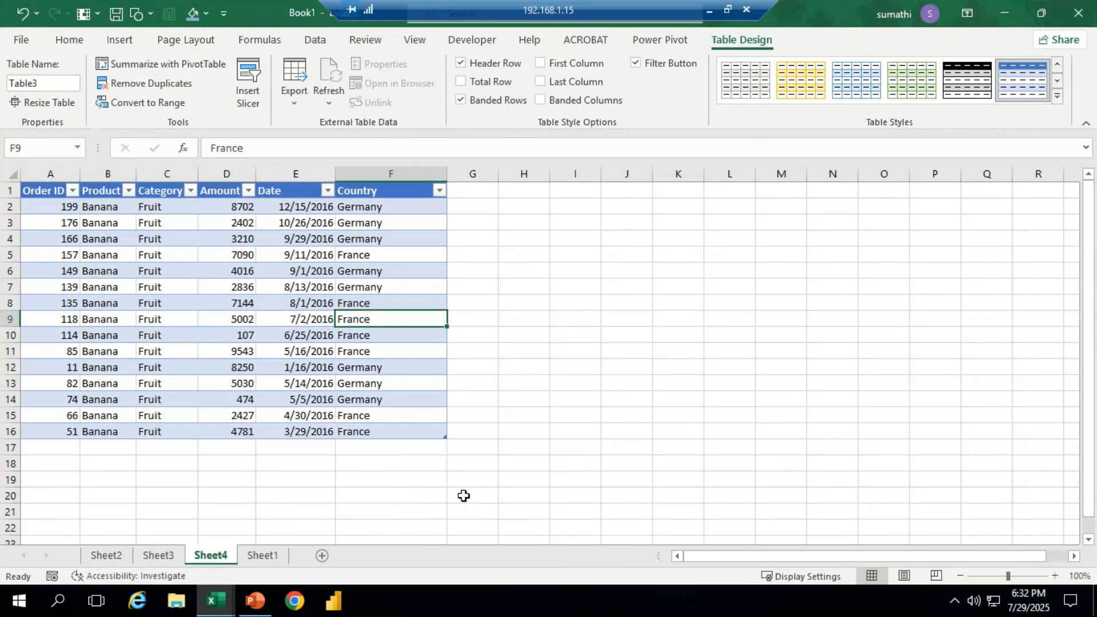
left_click(229, 448)
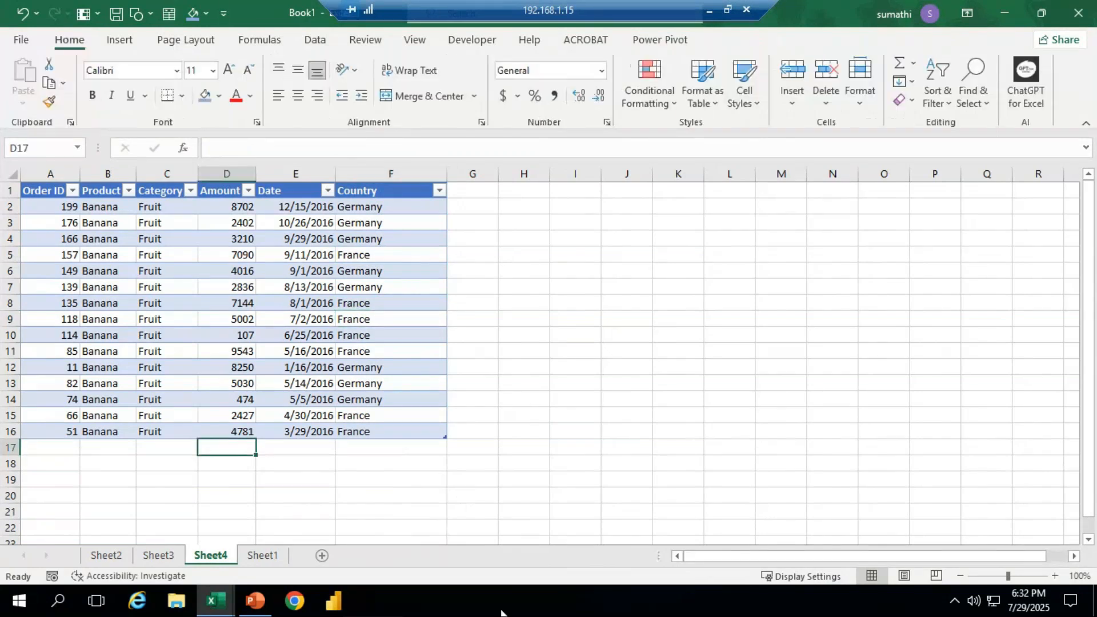
key("alt+equal")
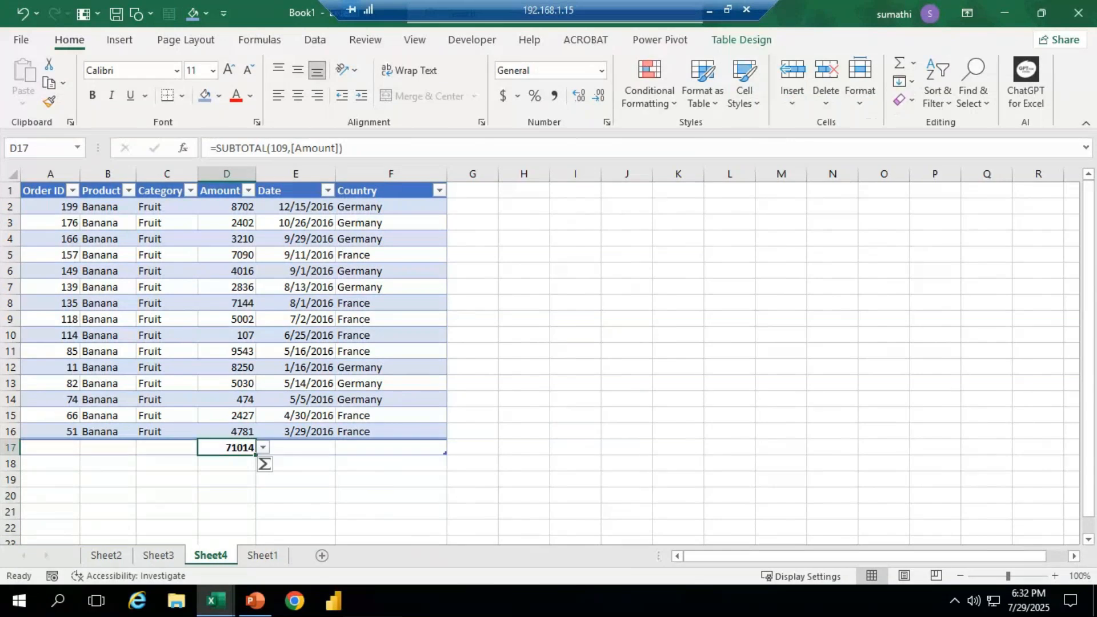
Step: Return to Sheet1, move the field list clear of the source data, and move Country from Filters to Rows beneath Product
left_click(262, 555)
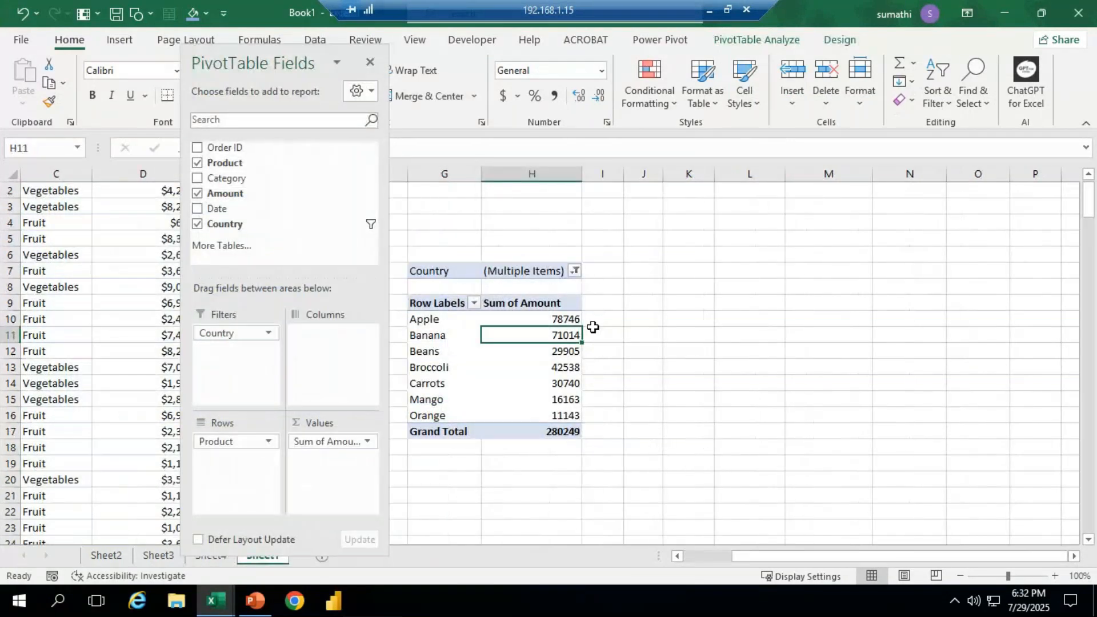
left_click_drag(299, 61, 894, 97)
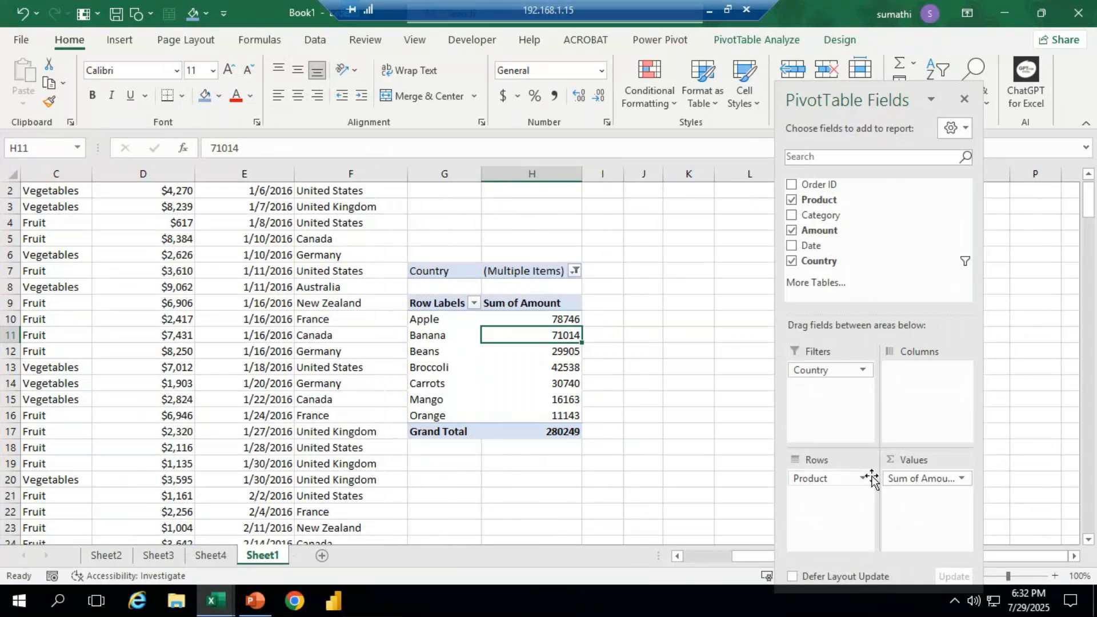
left_click_drag(840, 377, 823, 498)
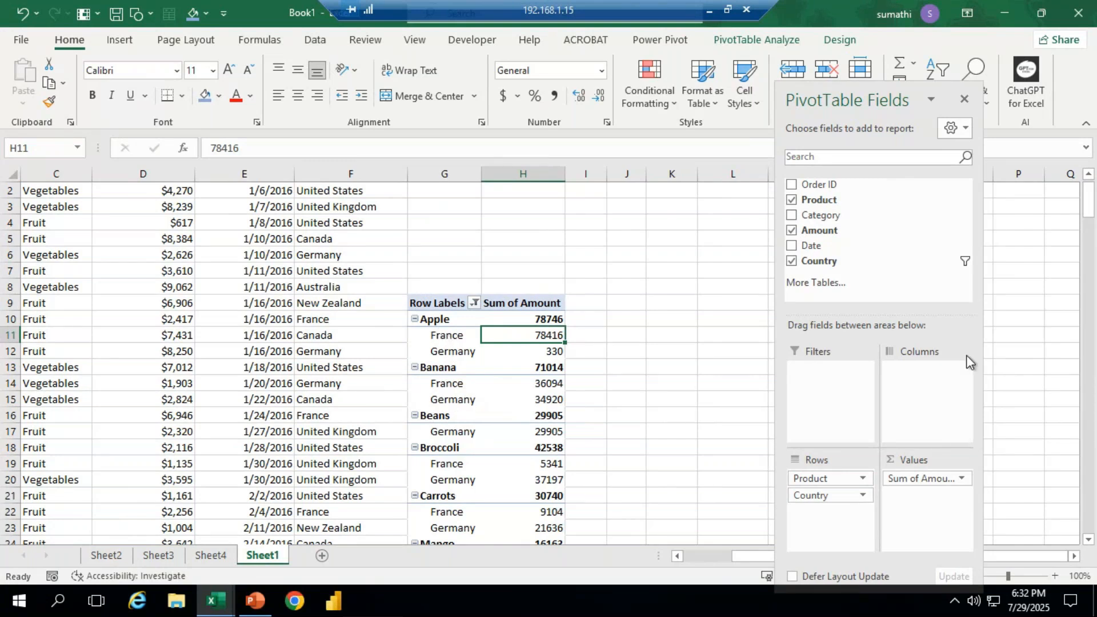
mouse_move(1089, 199)
left_mouse_down()
mouse_move(1090, 216)
mouse_move(1090, 197)
left_mouse_up()
Step: Remove Country from the PivotTable and add it back to the Rows area beneath Product
left_click_drag(824, 498, 878, 245)
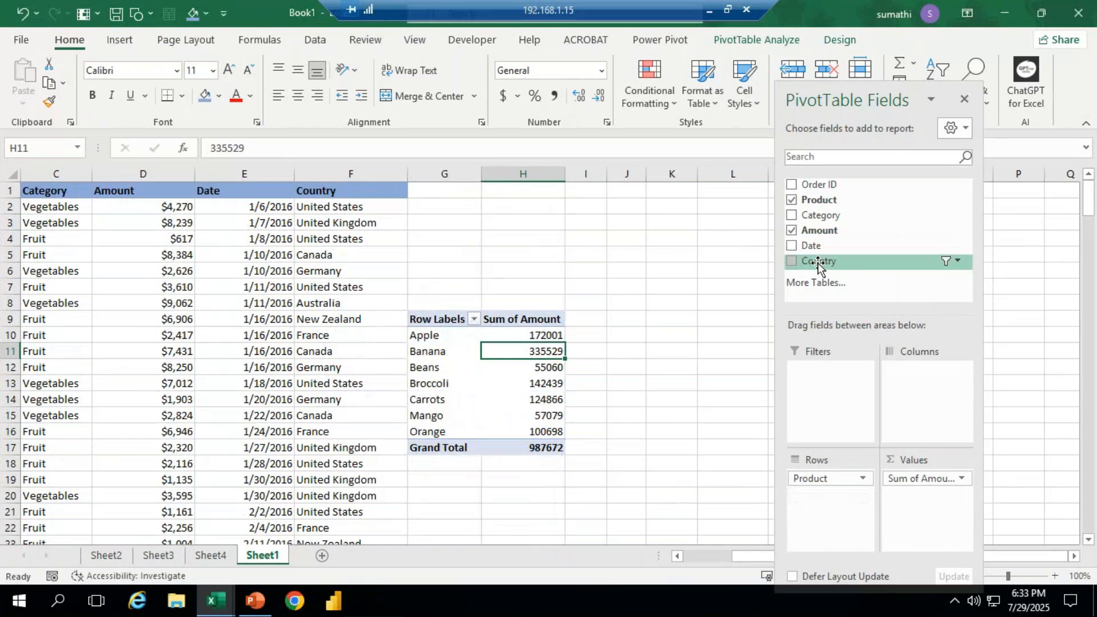
left_click_drag(811, 262, 827, 496)
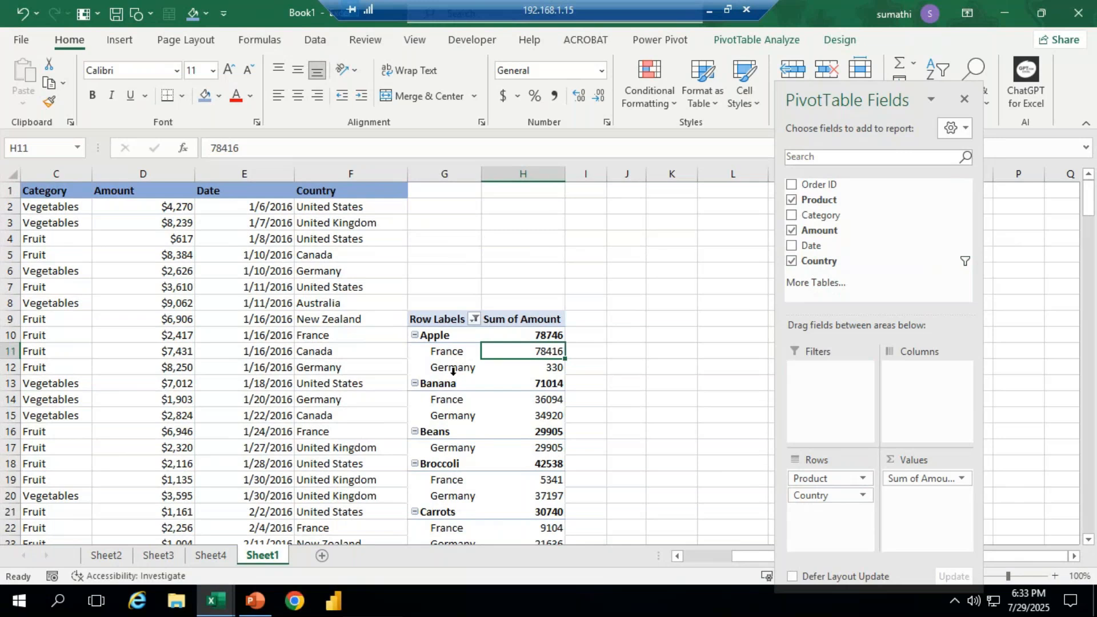
Step: Move Country back to the Filters area and reset the report filter to all countries
left_click_drag(811, 495, 818, 389)
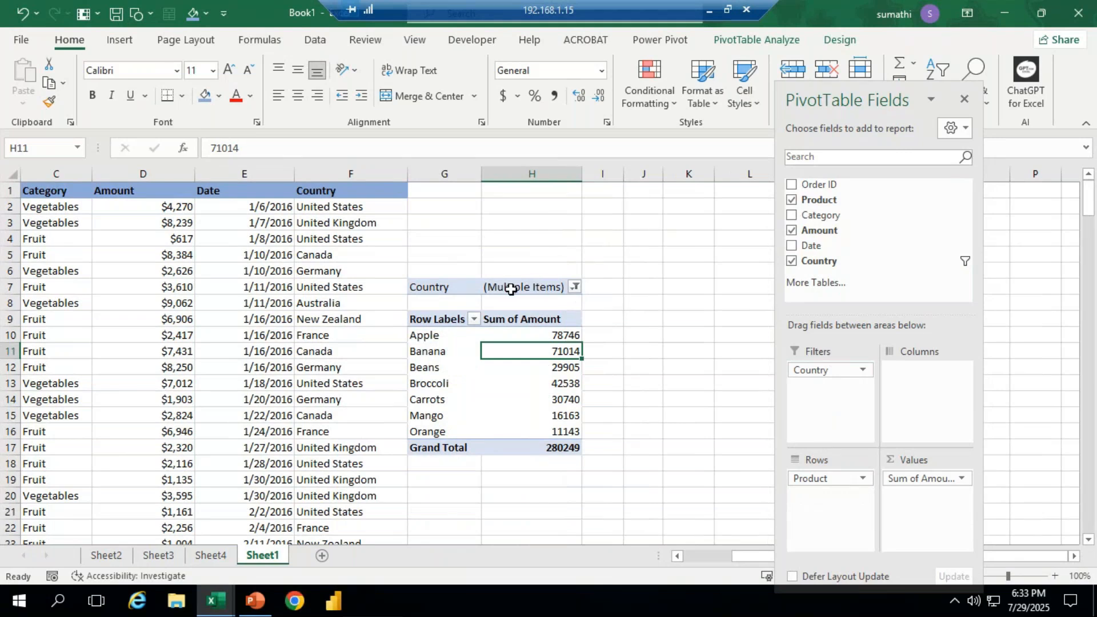
left_click(574, 287)
left_click(415, 324)
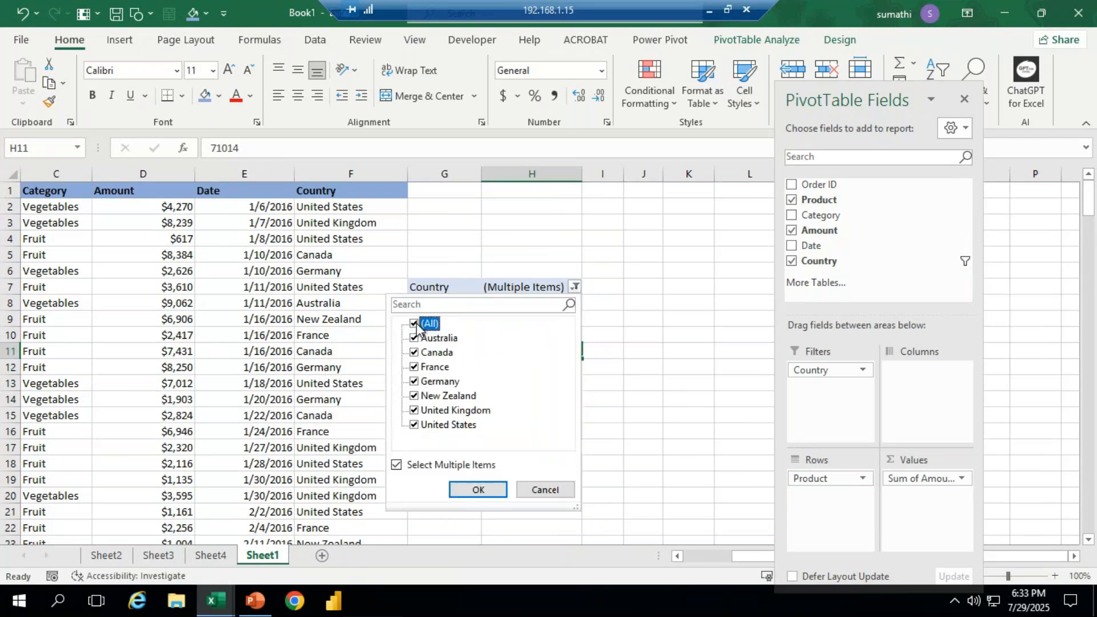
left_click(466, 488)
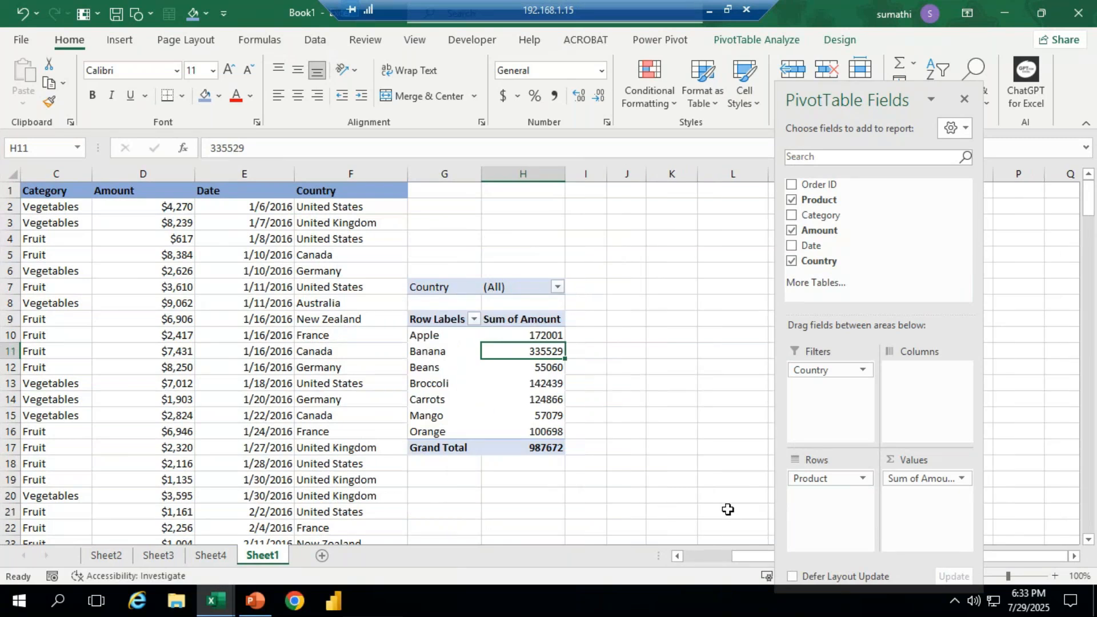
Step: Move Country from Filters to the Rows area and place it above Product
left_click_drag(821, 371, 827, 492)
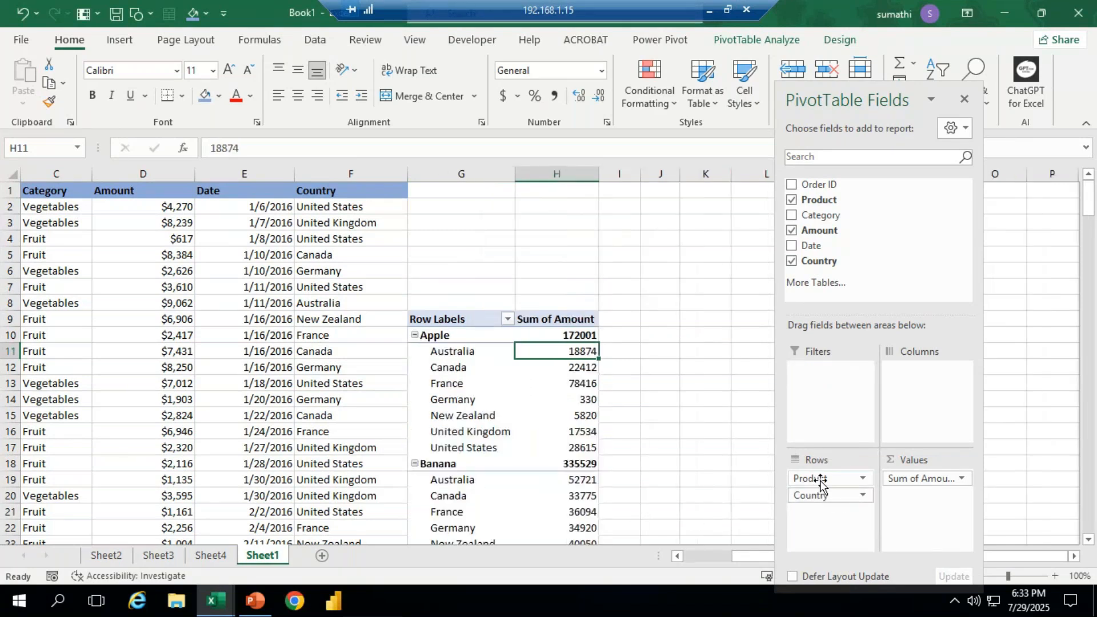
left_click_drag(821, 483, 828, 510)
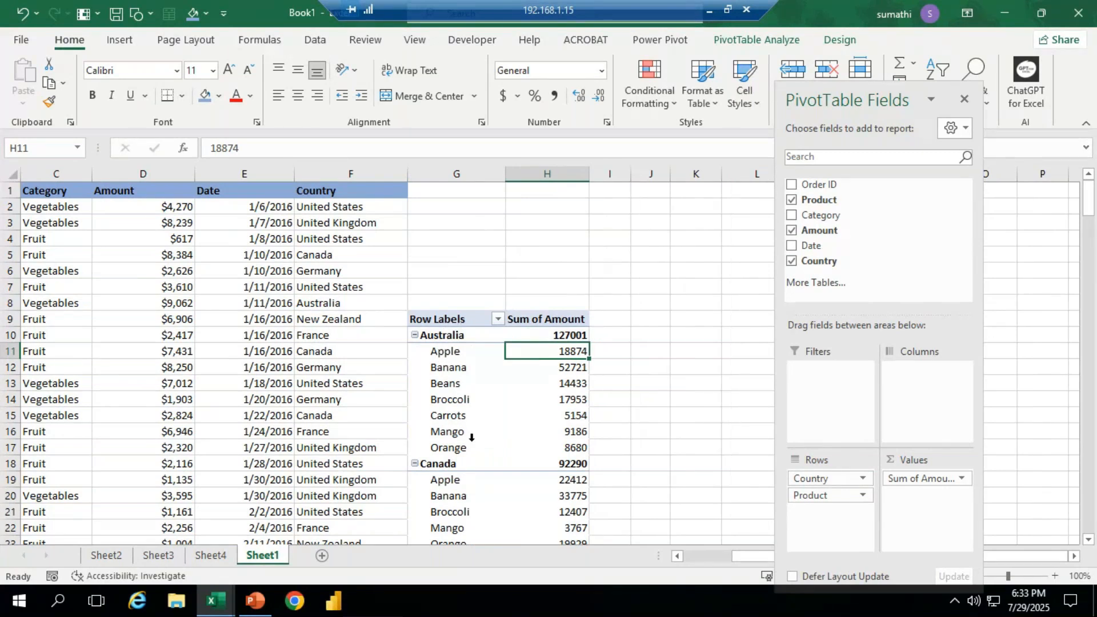
mouse_move(1091, 212)
left_mouse_down()
mouse_move(1093, 283)
mouse_move(1093, 208)
left_mouse_up()
Step: Remove the Country field from the PivotTable and reposition the field list over the source data columns
left_click_drag(829, 480, 887, 269)
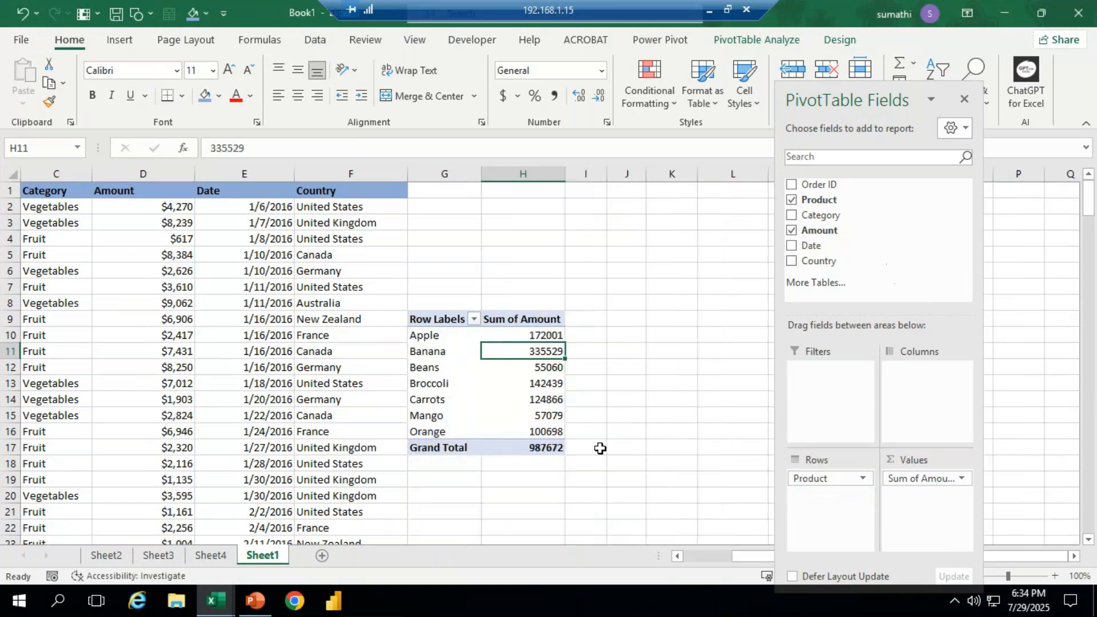
left_click_drag(842, 99, 147, 139)
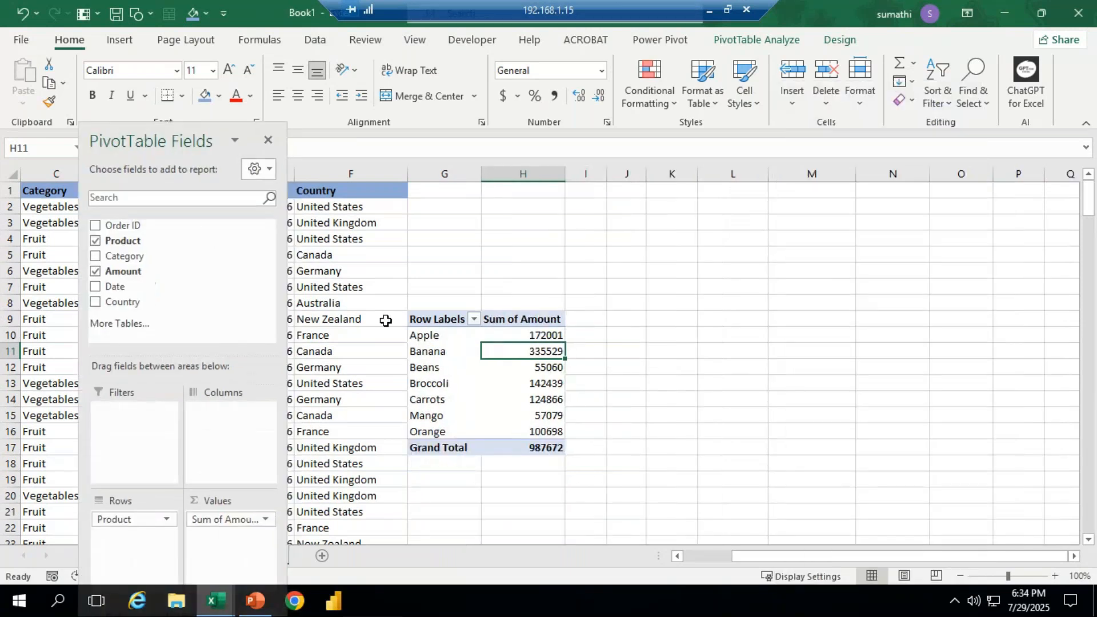
Step: Examine the product labels from Apple to Orange and their summed amounts in the PivotTable
left_click_drag(454, 334, 458, 430)
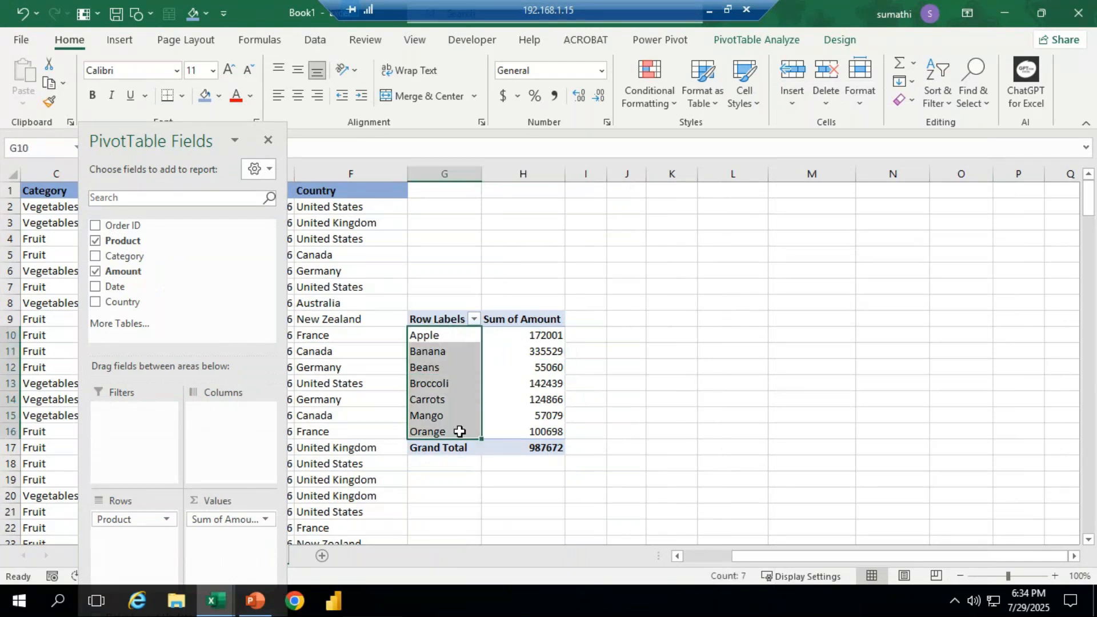
left_click(542, 335)
left_click_drag(542, 335, 559, 428)
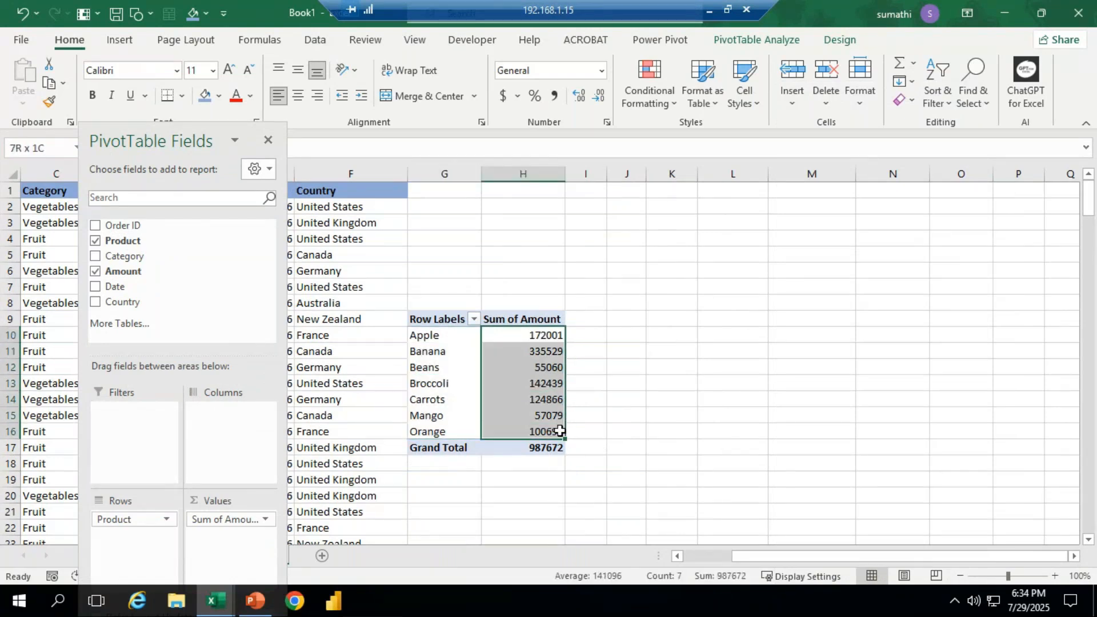
left_click(734, 412)
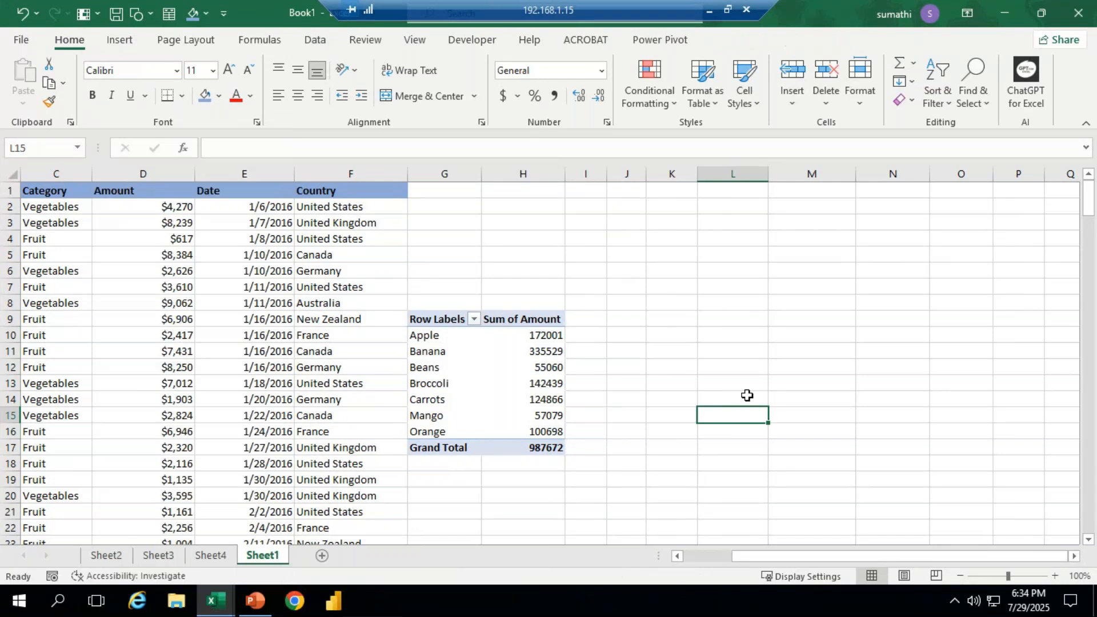
left_click(533, 342)
left_click(551, 236)
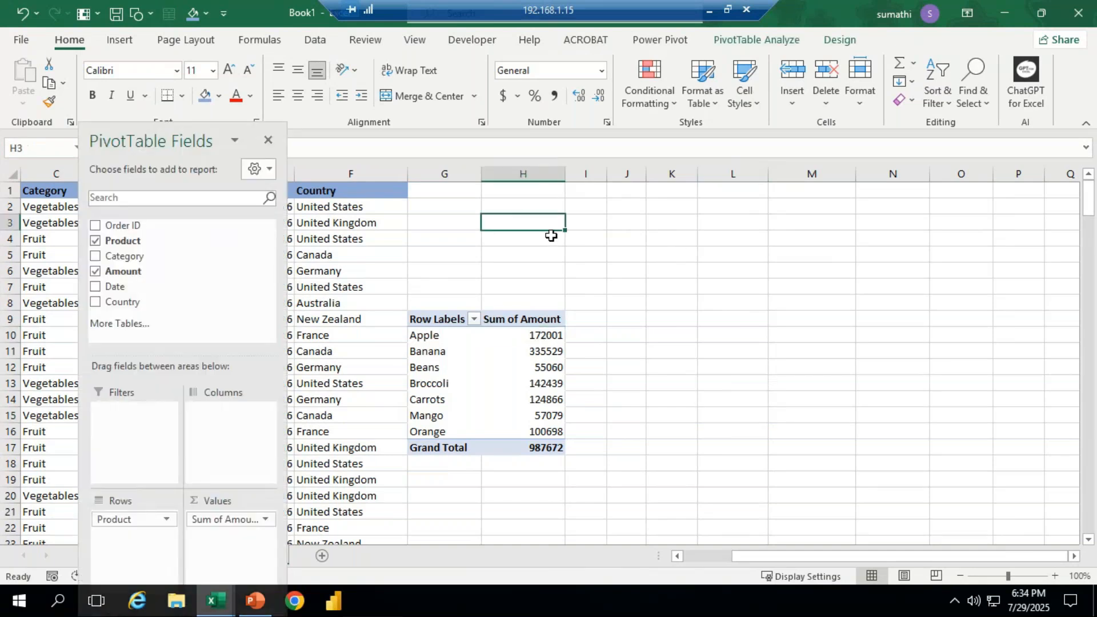
Step: Enter the label "Exp." in H3 and the value 20% in H4, above the PivotTable
type("Ex0")
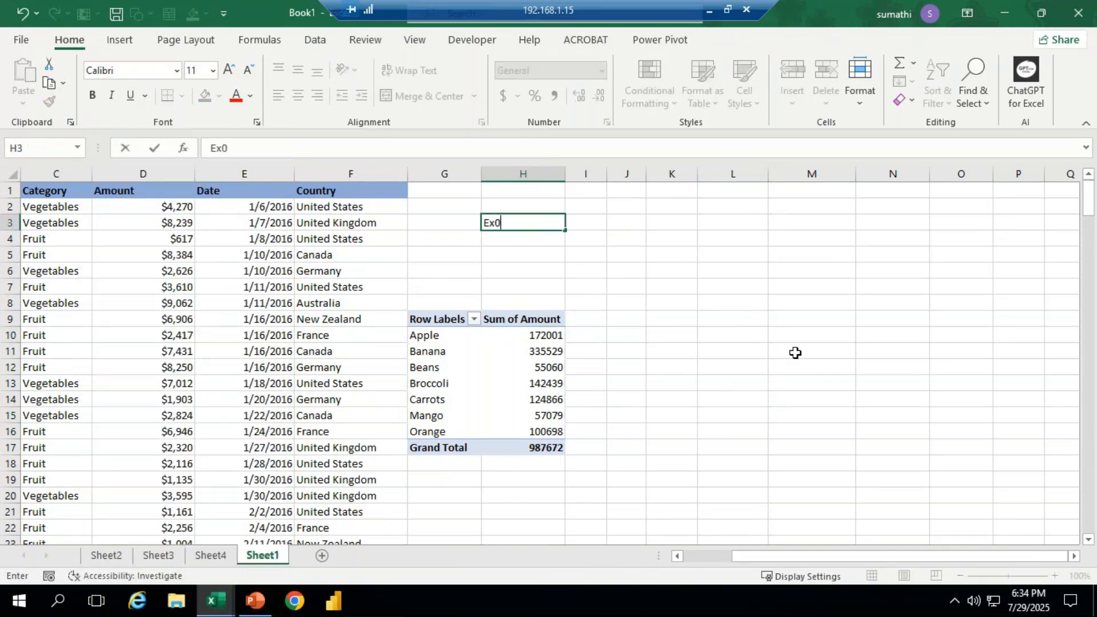
key("BackSpace")
type("p.")
key("Return")
type("0%")
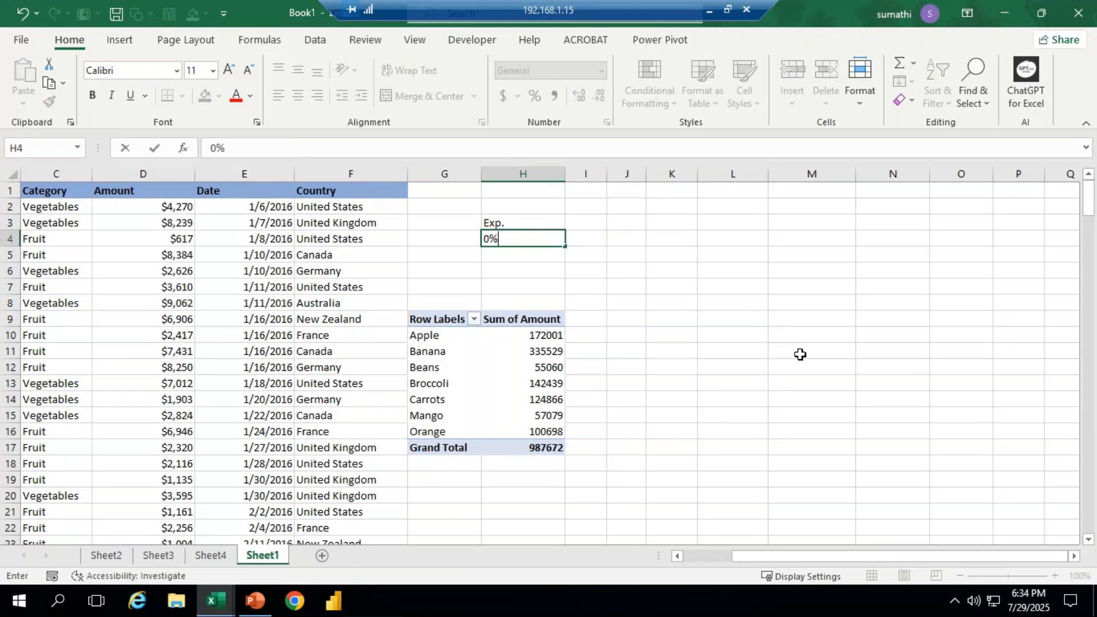
key("BackSpace")
key("BackSpace")
type("20%")
left_click(757, 350)
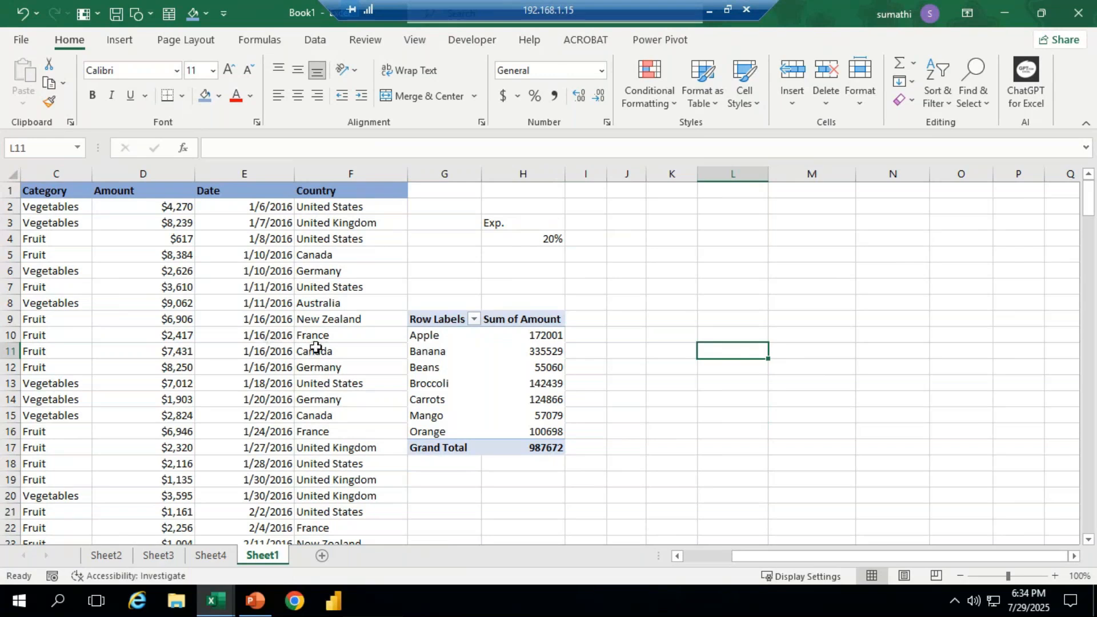
mouse_move(425, 329)
left_mouse_down()
mouse_move(427, 343)
mouse_move(418, 316)
left_mouse_up()
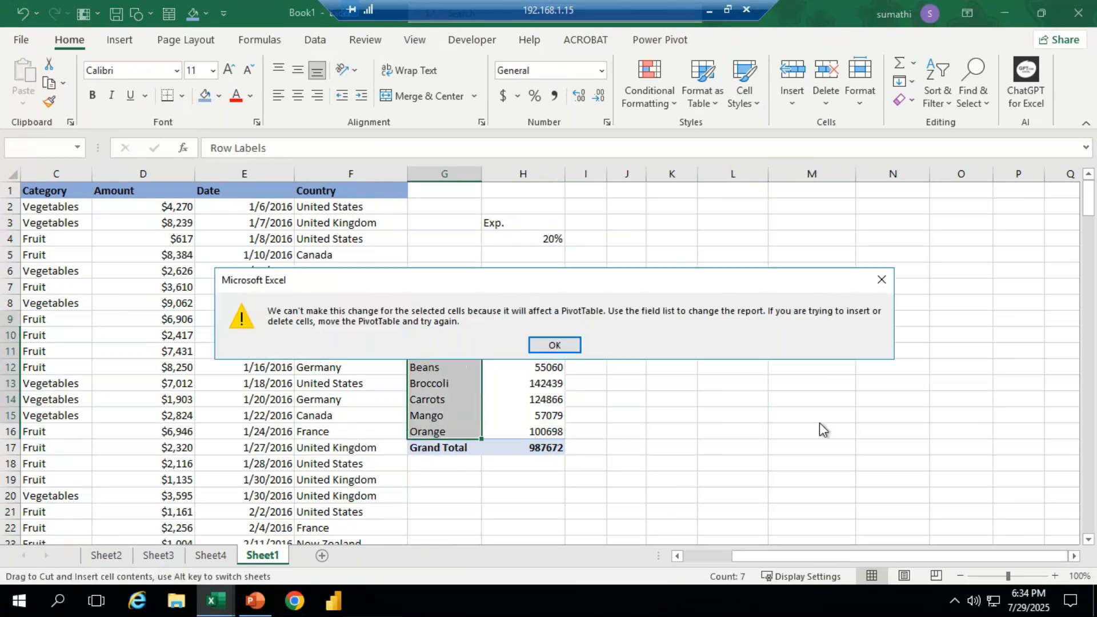
key("Return")
left_click(822, 427)
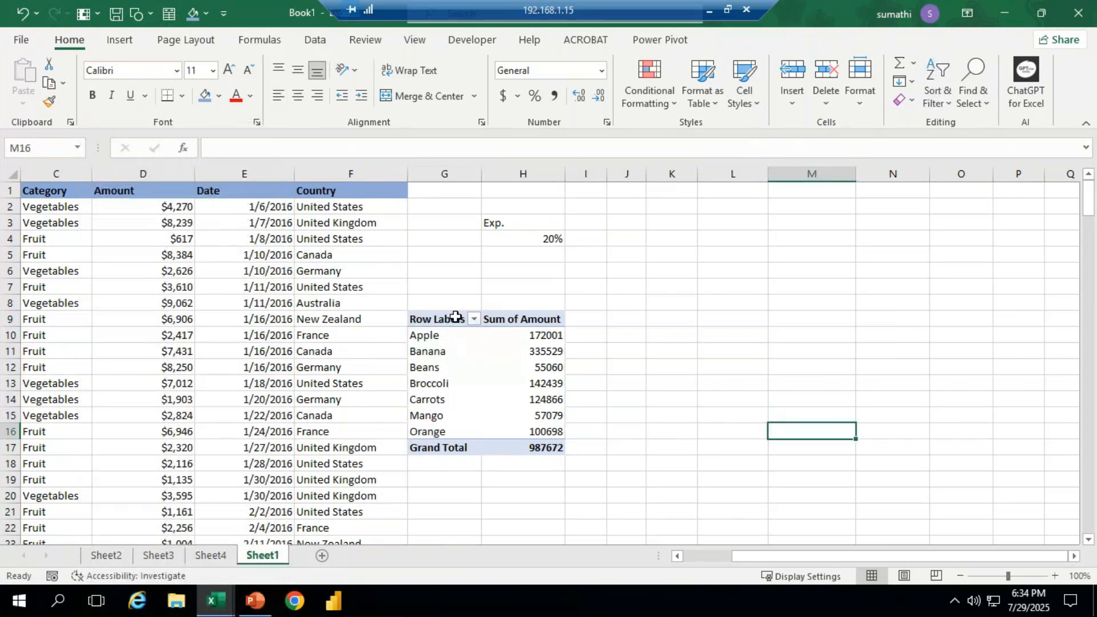
left_click(455, 317)
left_click(667, 288)
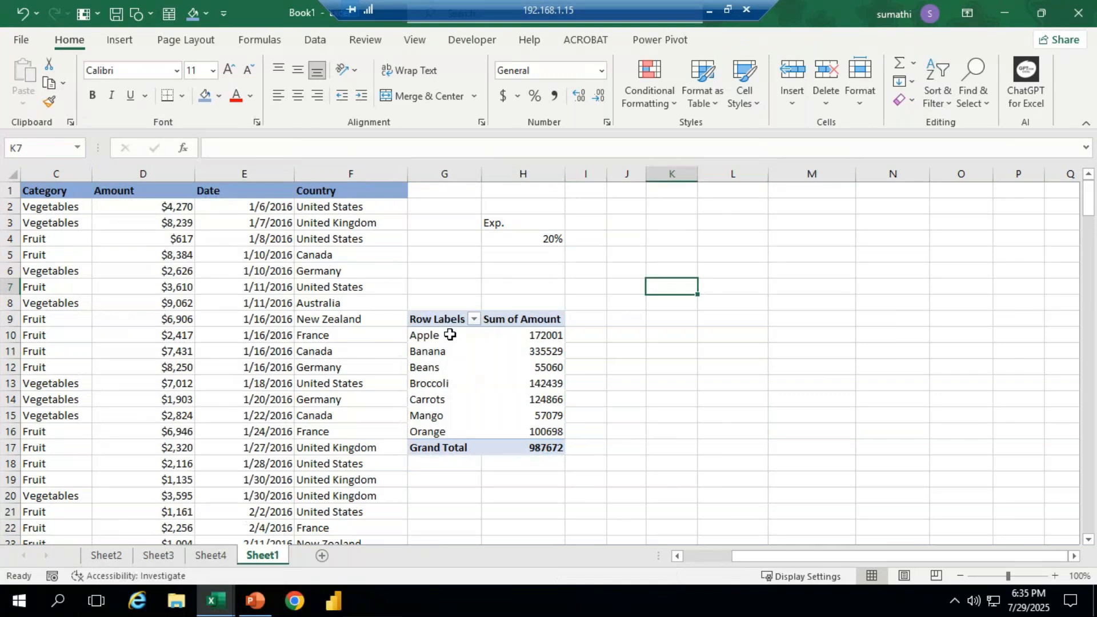
left_click_drag(450, 320, 574, 452)
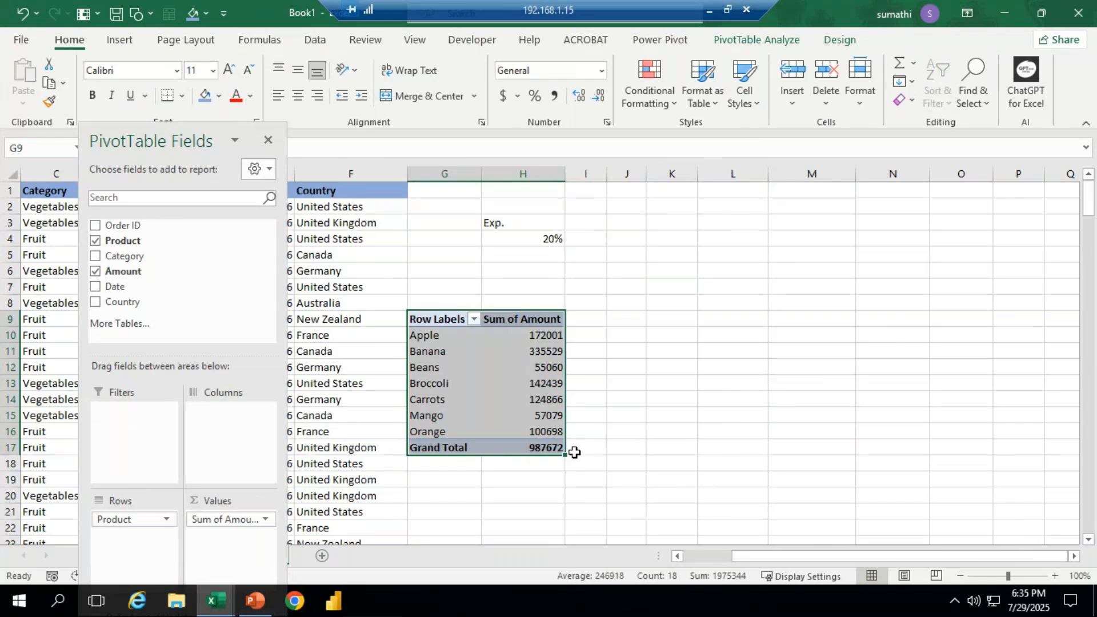
Step: Enter the label "Tax" in K3 and the value 5% in K4
left_click(676, 223)
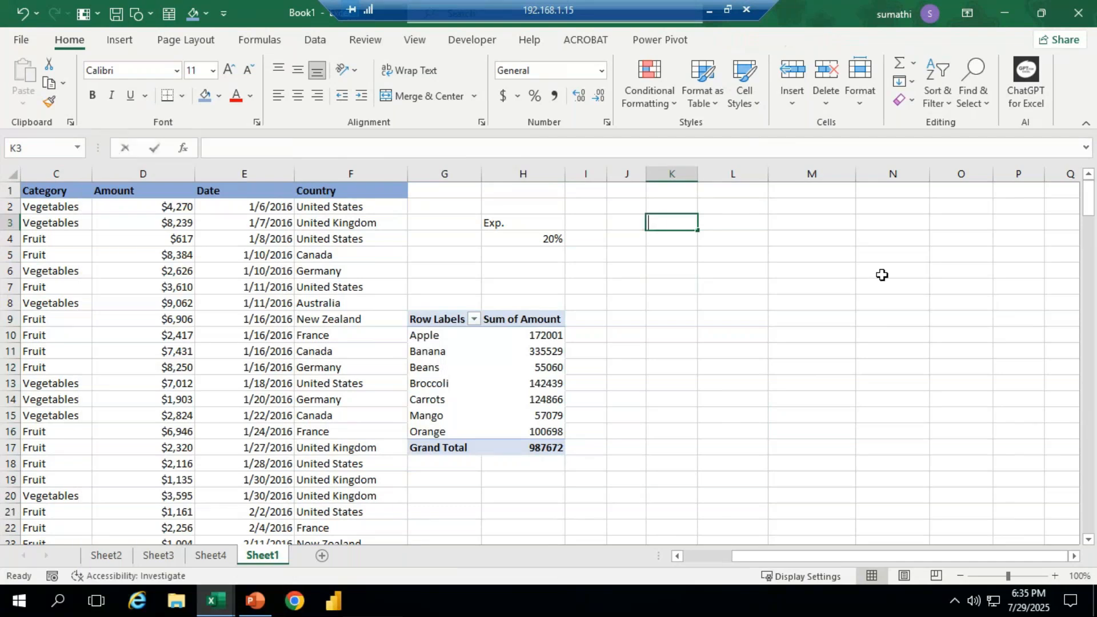
type("Tax")
key("Return")
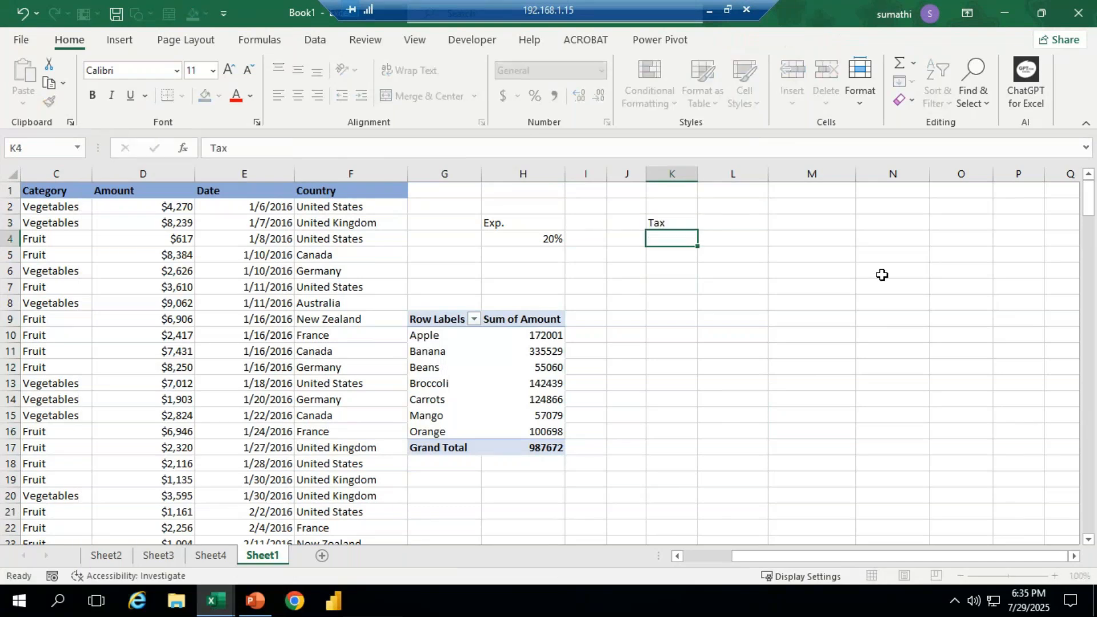
type("5%")
left_click(701, 283)
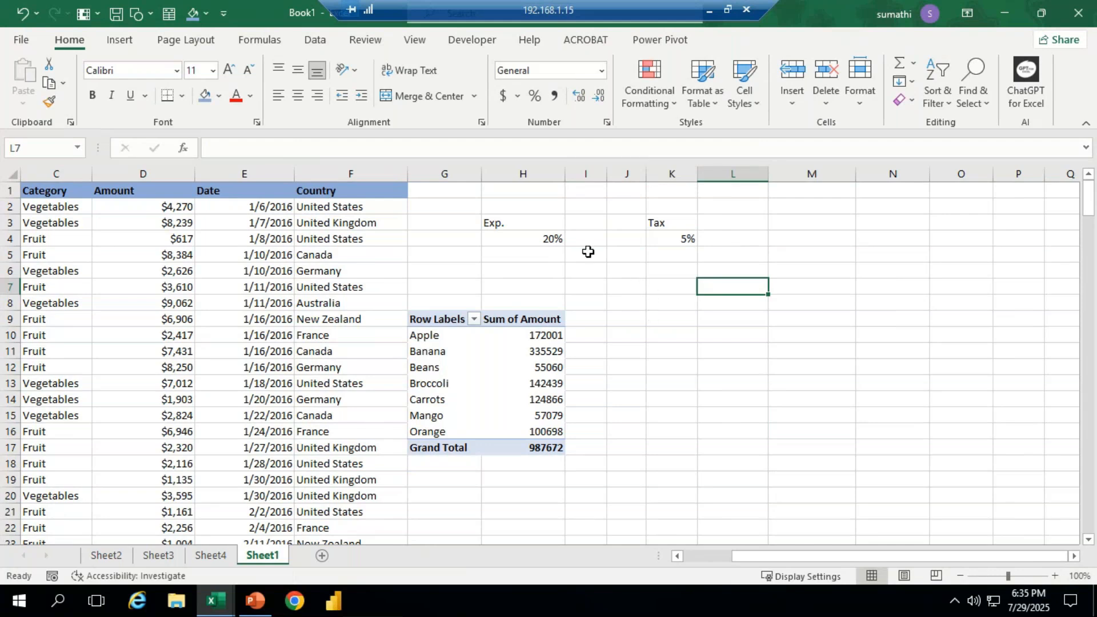
Step: Review the expense and tax rate cells and enter the label "Profit" in M3
left_click(534, 239)
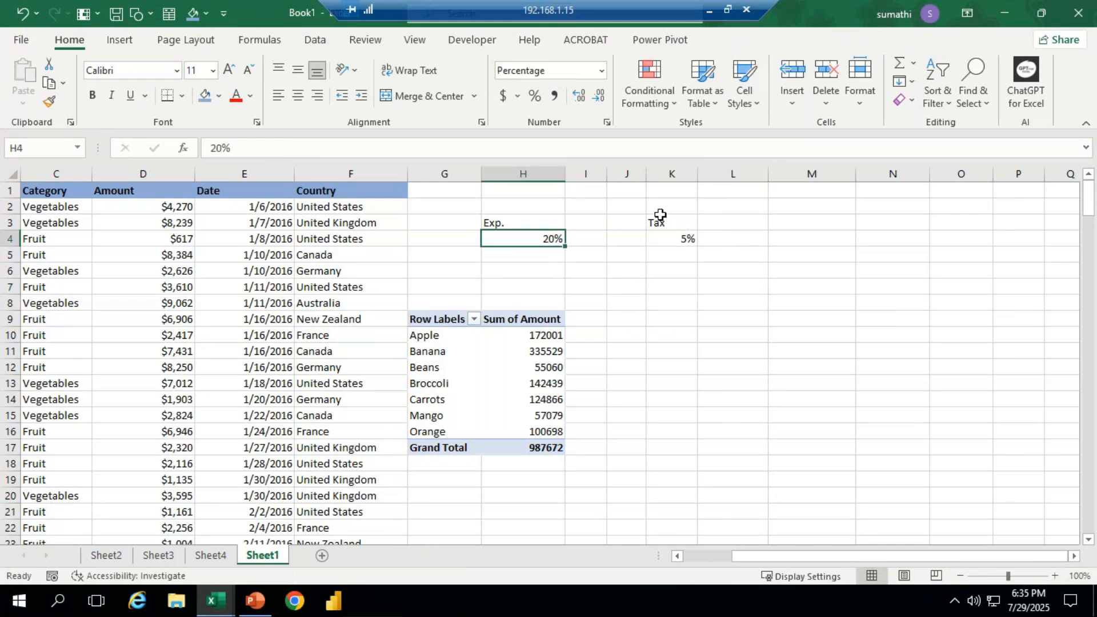
left_click(688, 239)
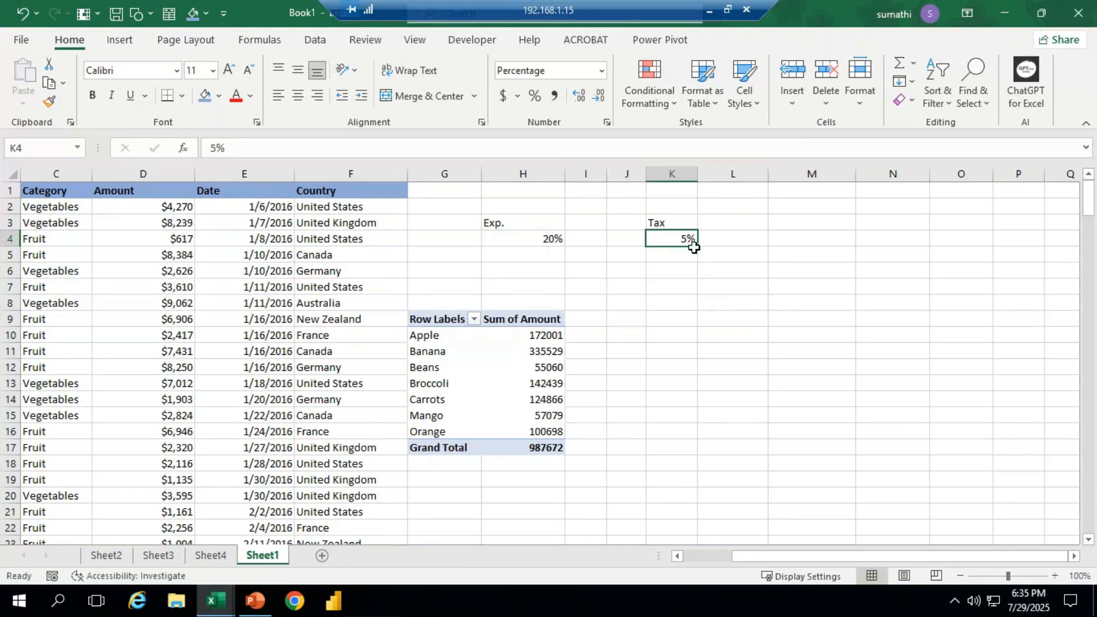
left_click(772, 221)
type("P")
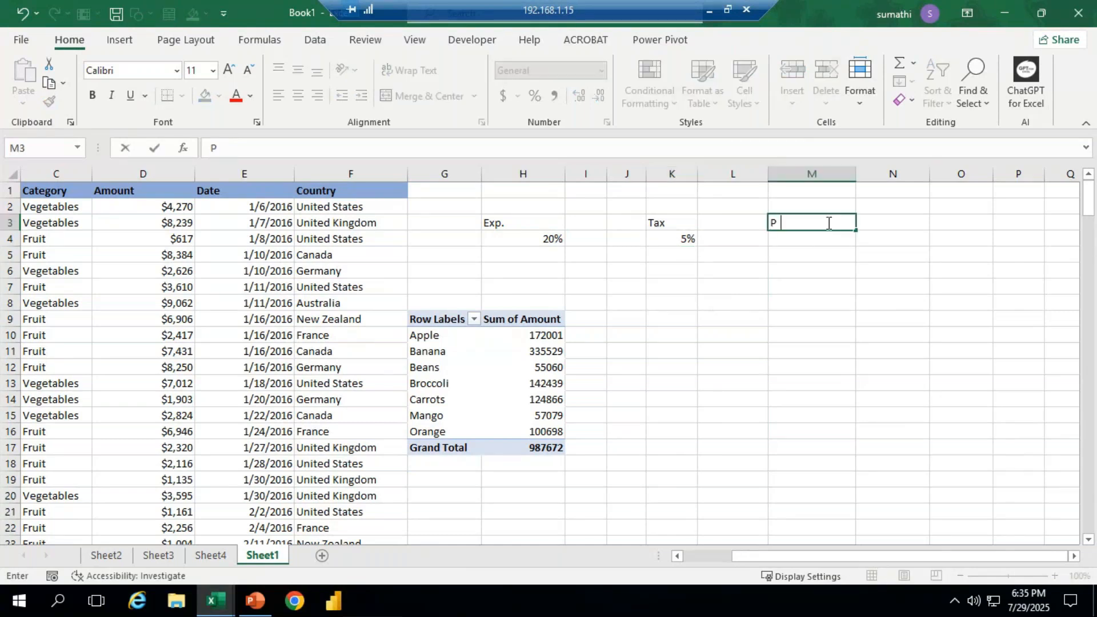
type("rofit")
left_click(812, 312)
Step: Select the whole PivotTable and move the PivotTable Fields list down, clear of the source data
mouse_move(516, 224)
left_mouse_down()
mouse_move(519, 238)
mouse_move(805, 239)
left_mouse_up()
left_click(772, 416)
left_click_drag(438, 318, 533, 450)
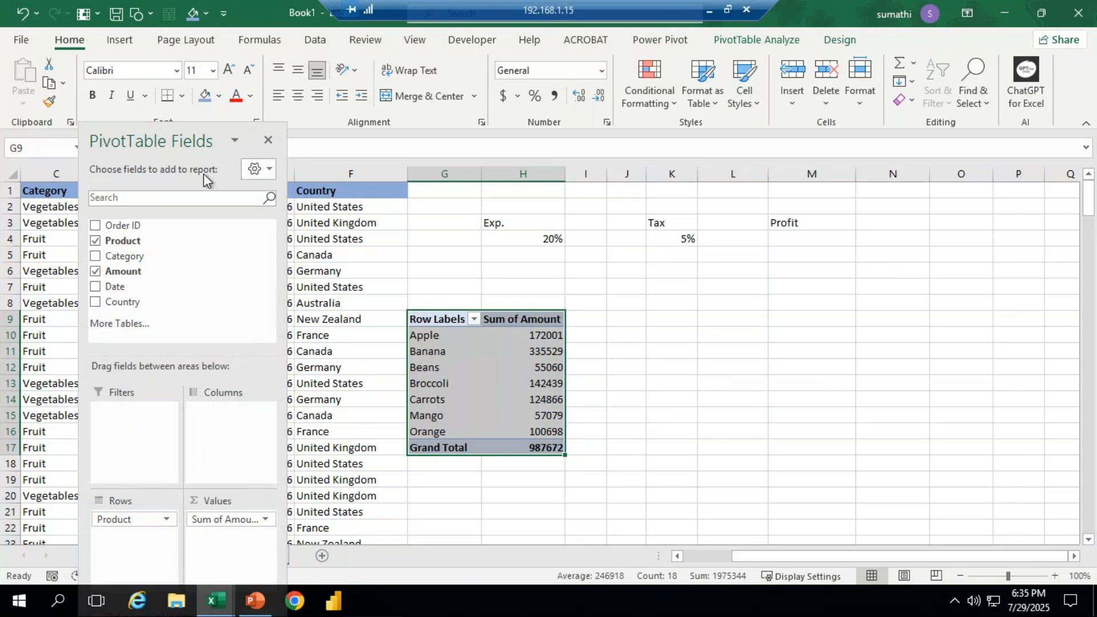
left_click_drag(203, 174, 174, 598)
Step: Insert a calculated field into the PivotTable from the Apple amount cell, keeping the default name Field1 and formula = 0
mouse_move(534, 375)
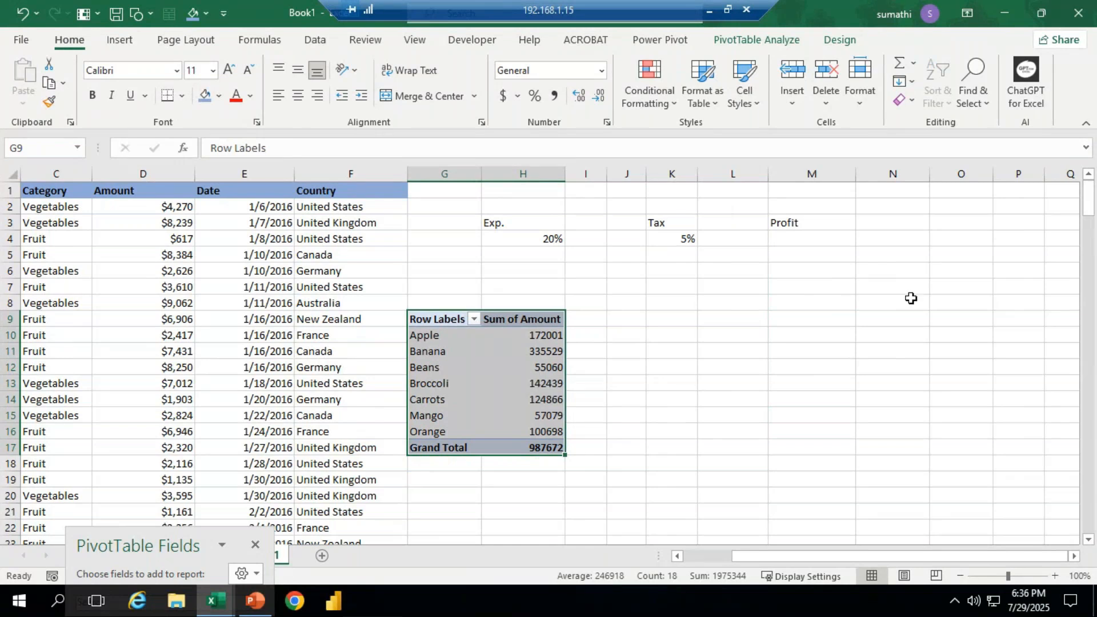
left_click(538, 338)
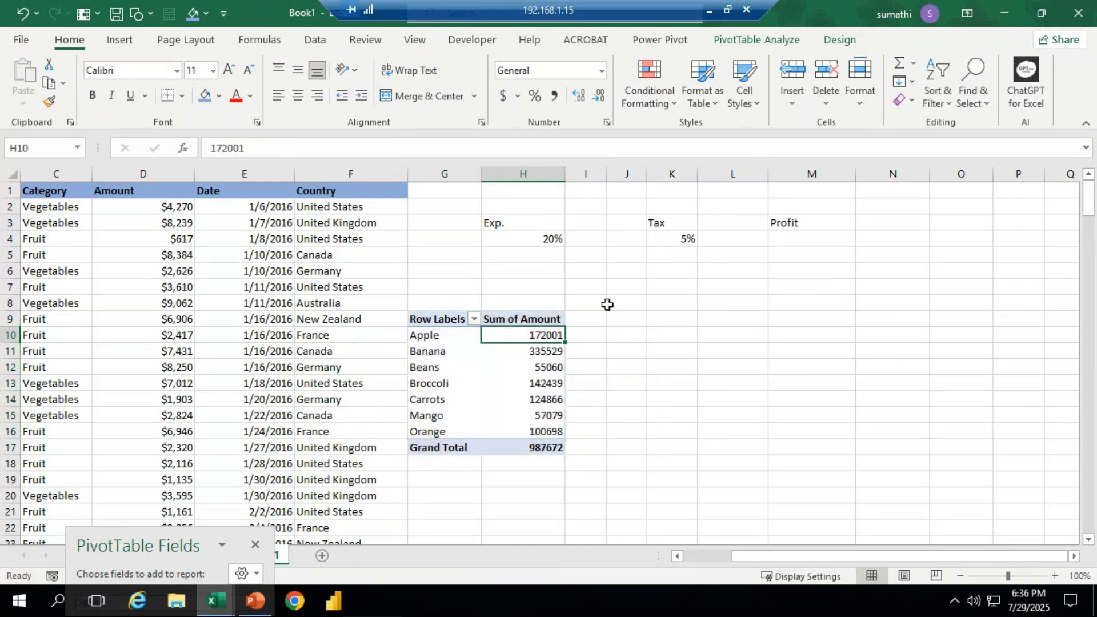
right_click(531, 337)
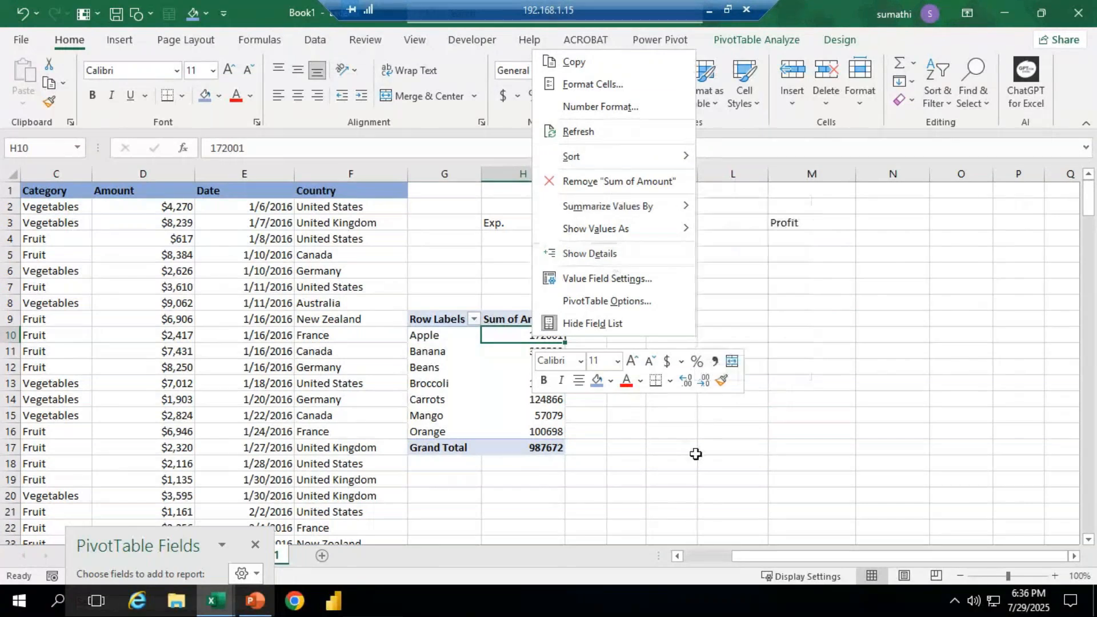
key("Escape")
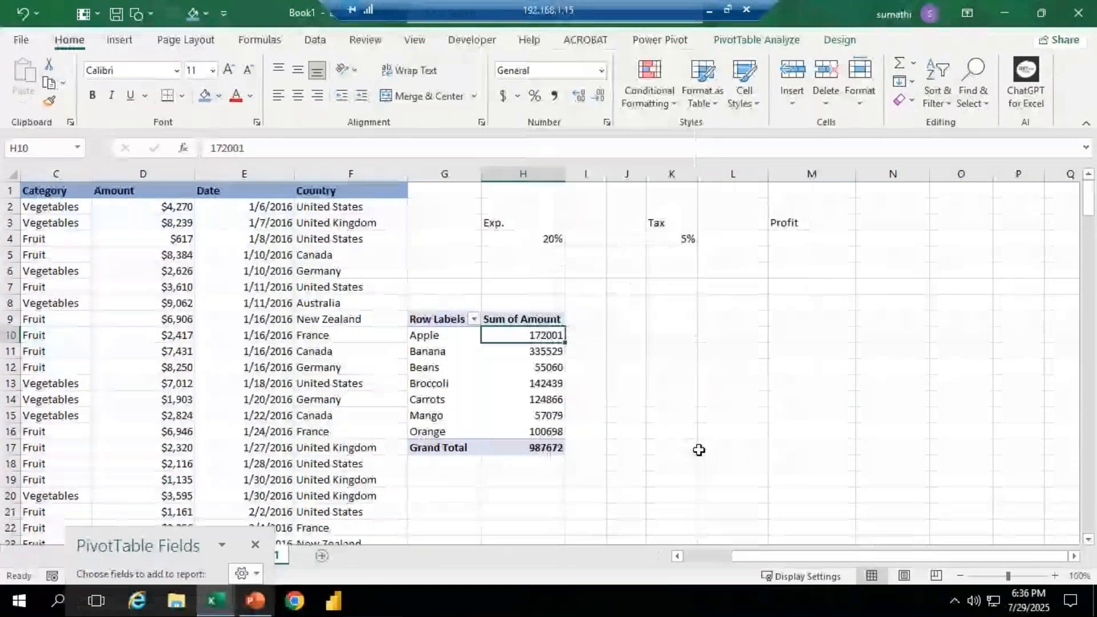
left_click(792, 109)
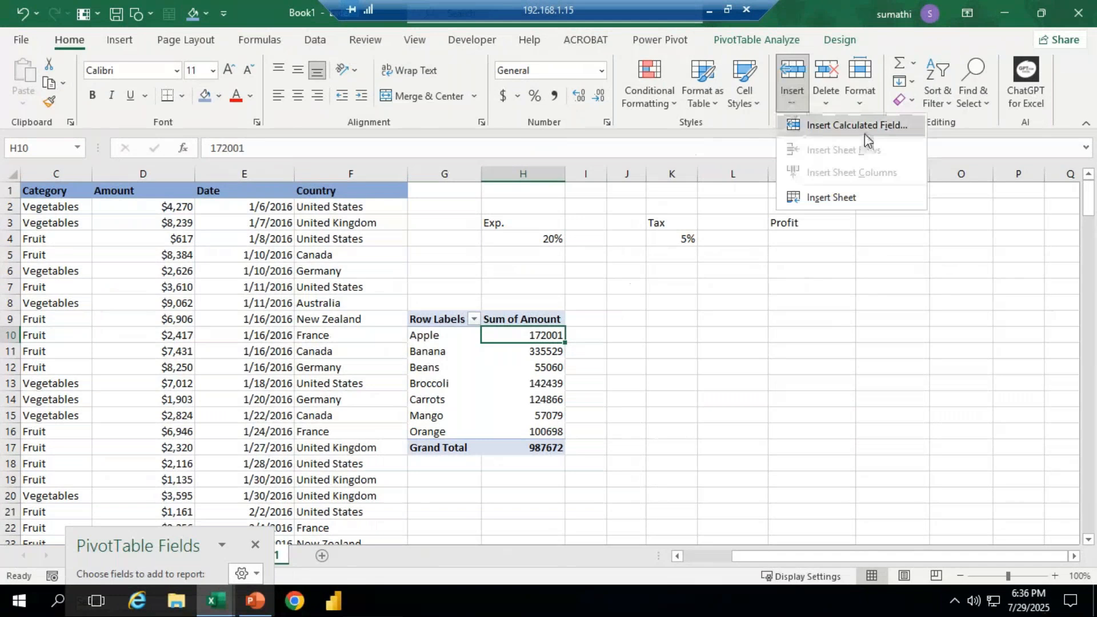
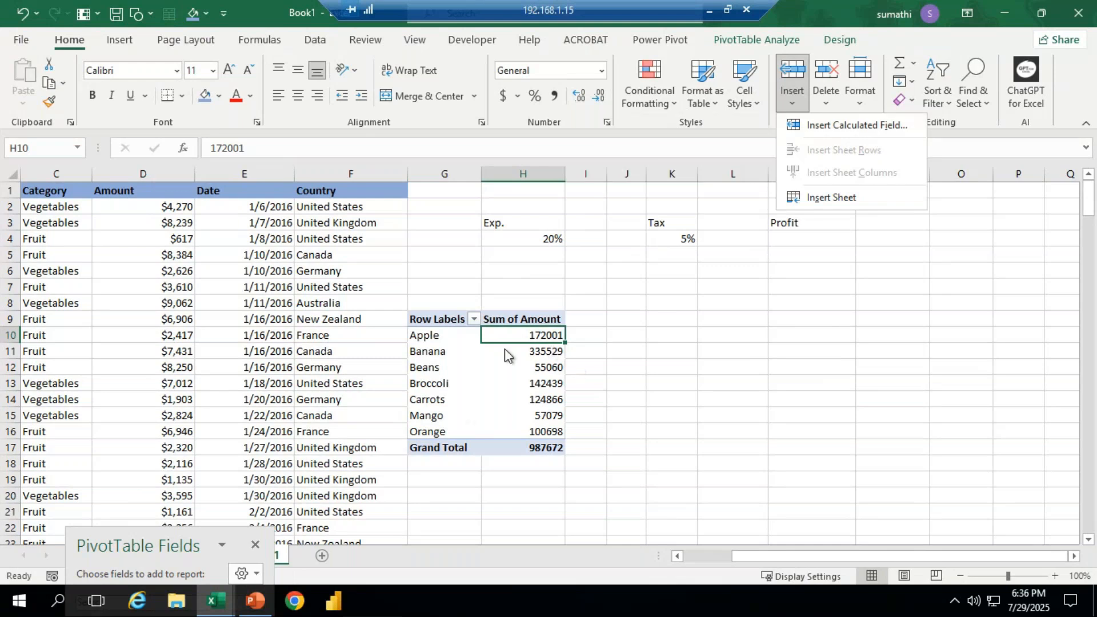
mouse_move(509, 352)
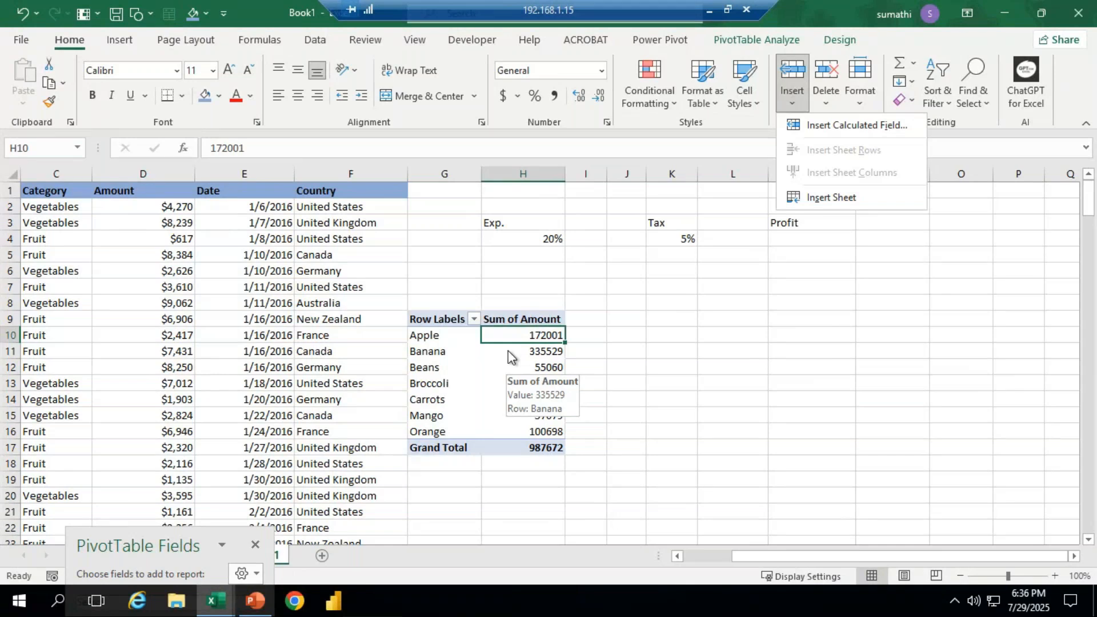
left_click(841, 123)
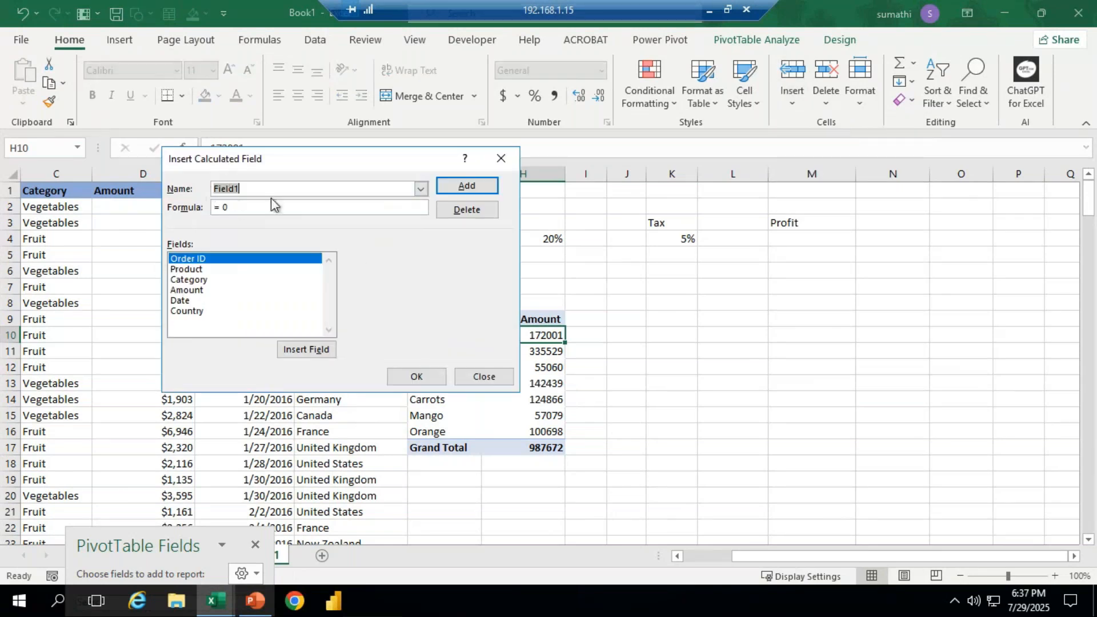
left_click(437, 376)
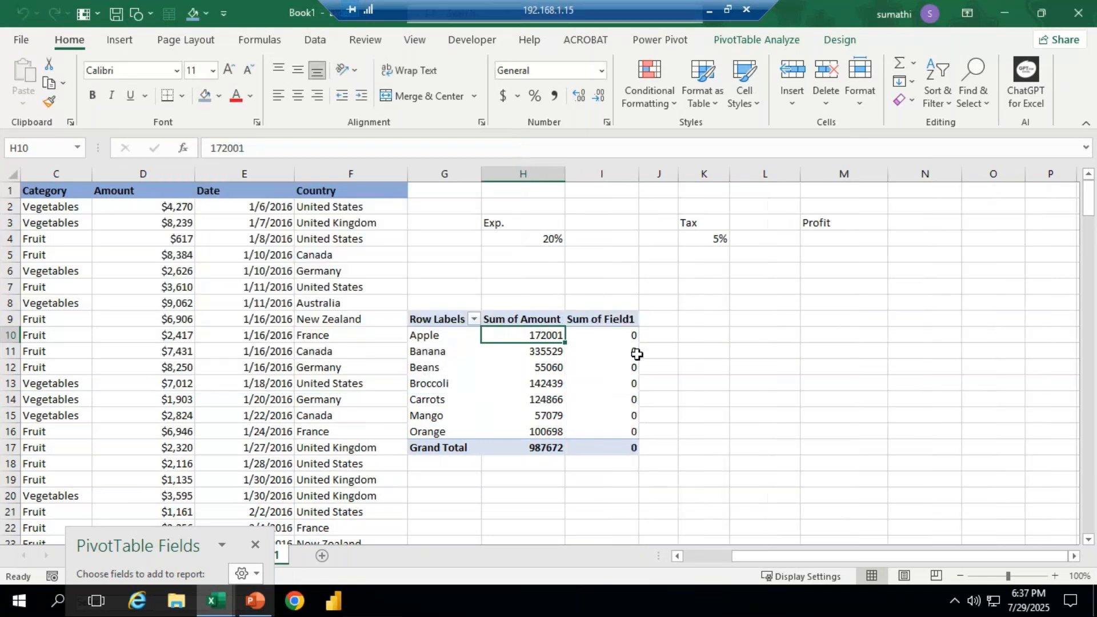
Step: Remove Field1 from the PivotTable report and move the field list back down, clear of the source data
mouse_move(625, 421)
left_click_drag(179, 547, 260, 49)
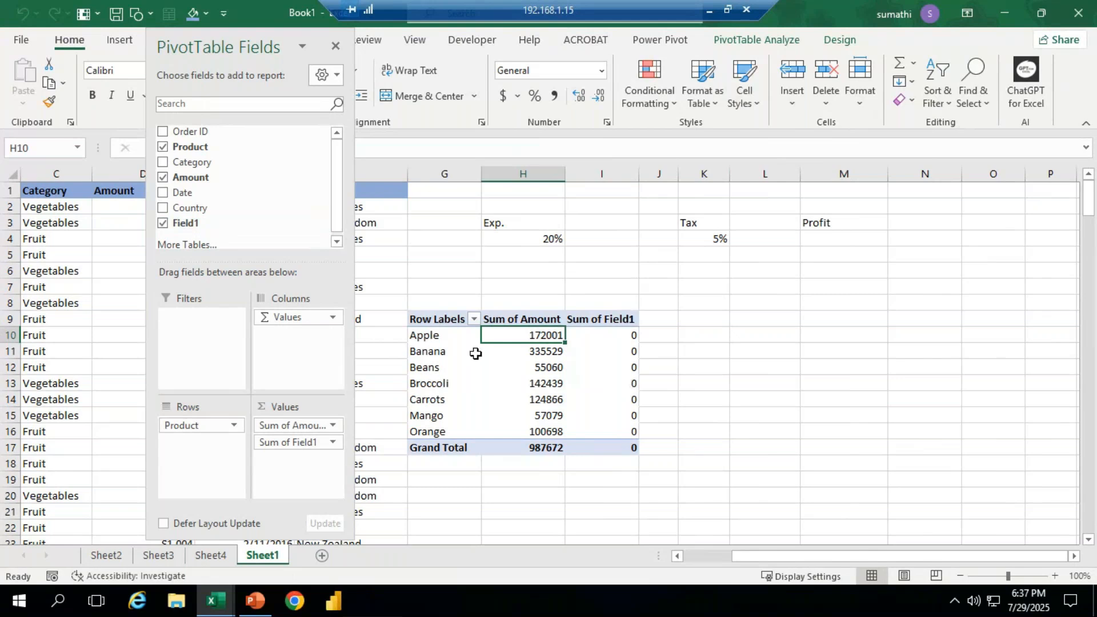
left_click(164, 223)
left_click_drag(264, 60, 236, 566)
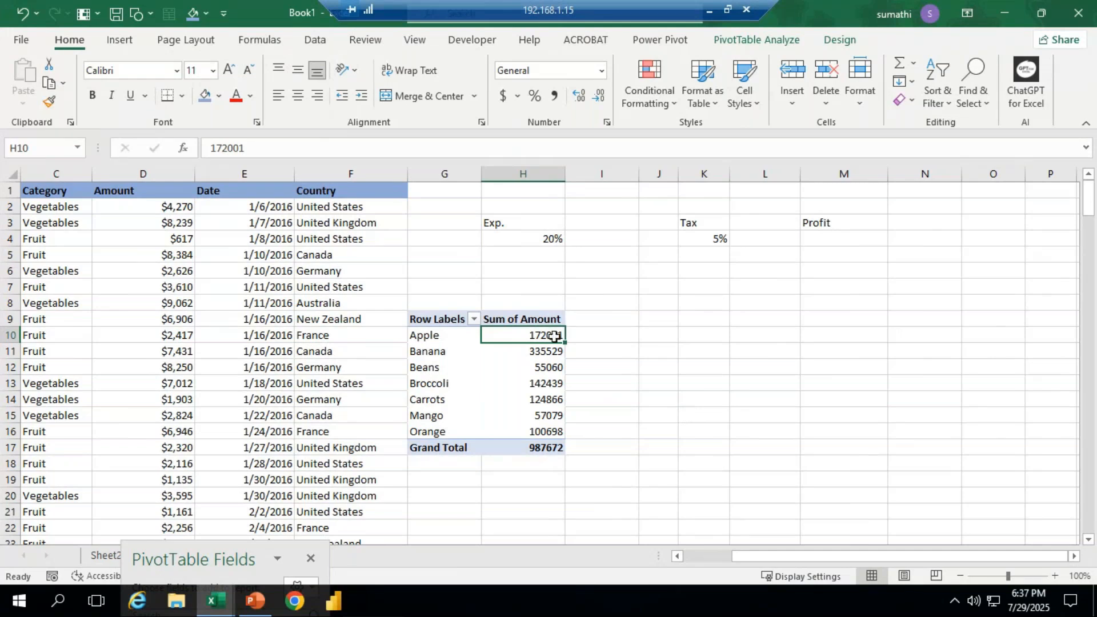
left_click_drag(45, 190, 379, 478)
left_click(794, 461)
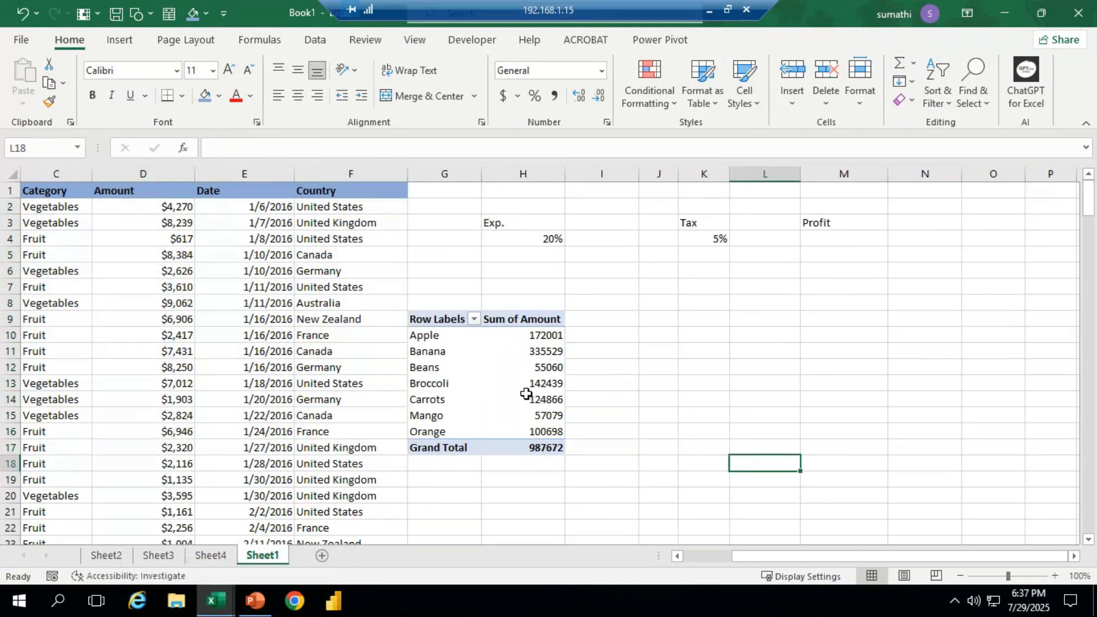
left_click(557, 336)
left_click(559, 436, "shift")
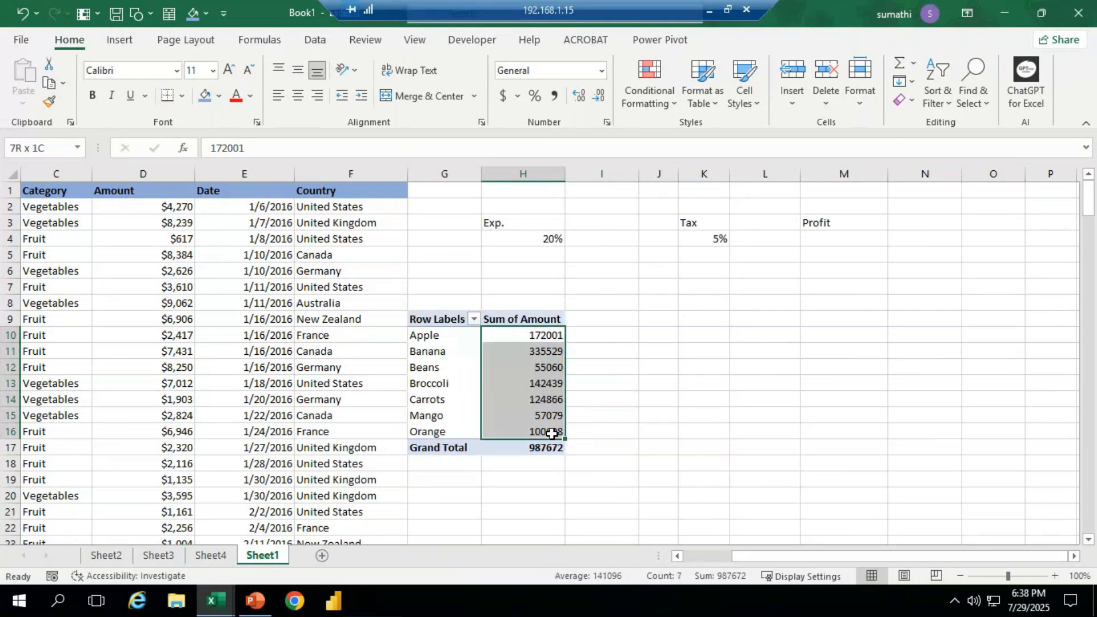
left_click(551, 238)
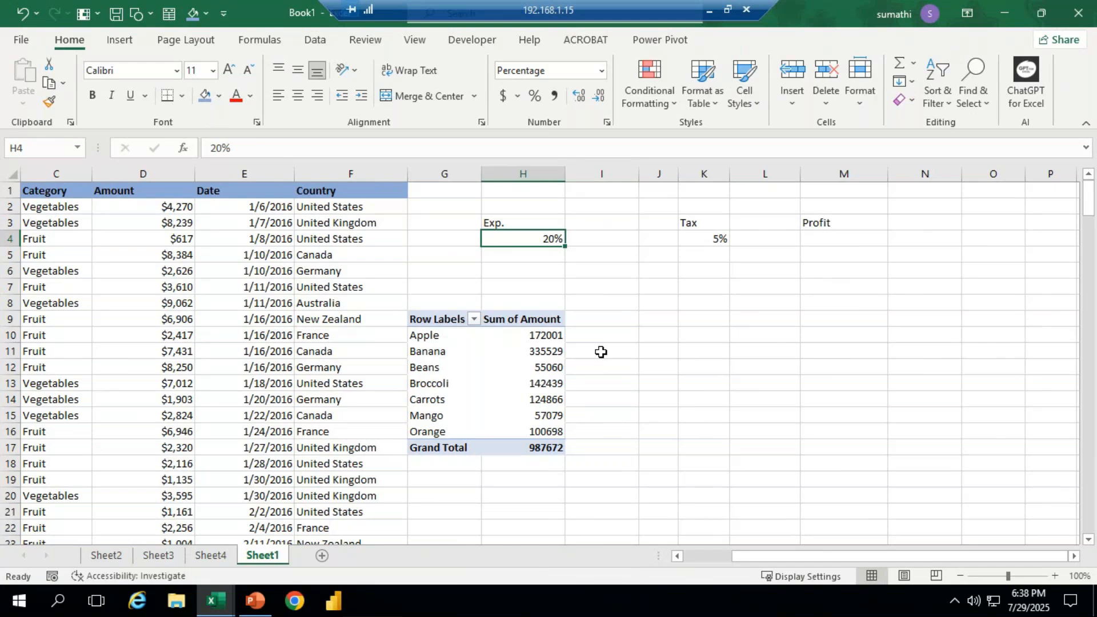
Step: Switch to GoTo Meeting, read the participants' chat messages, and return to the Excel workbook in the remote desktop
left_click(709, 10)
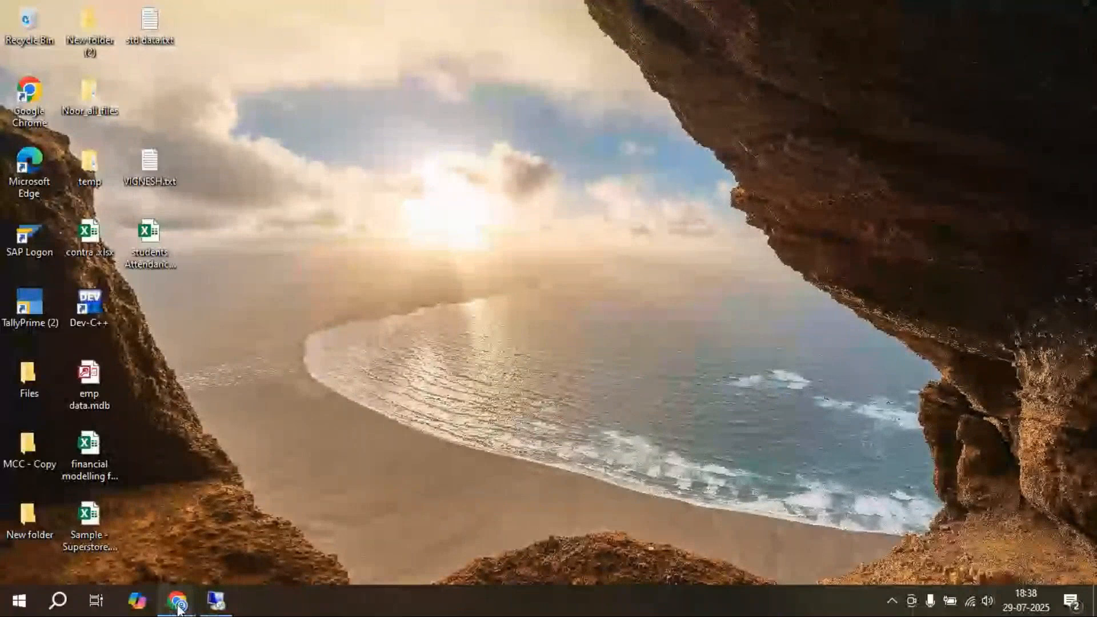
left_click(178, 606)
left_click(198, 571)
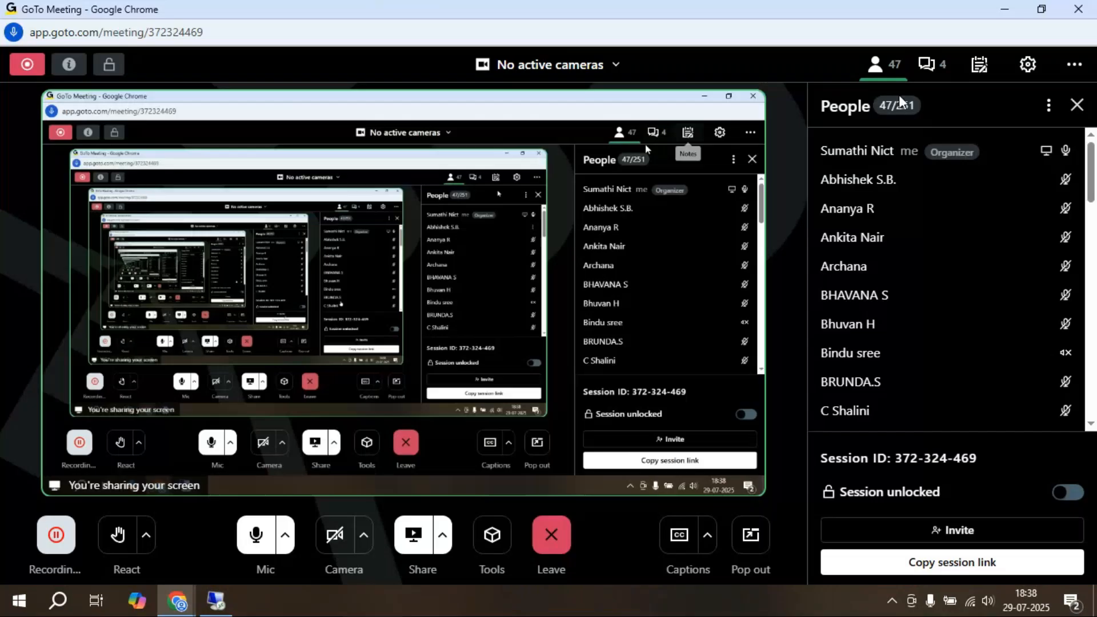
left_click(932, 64)
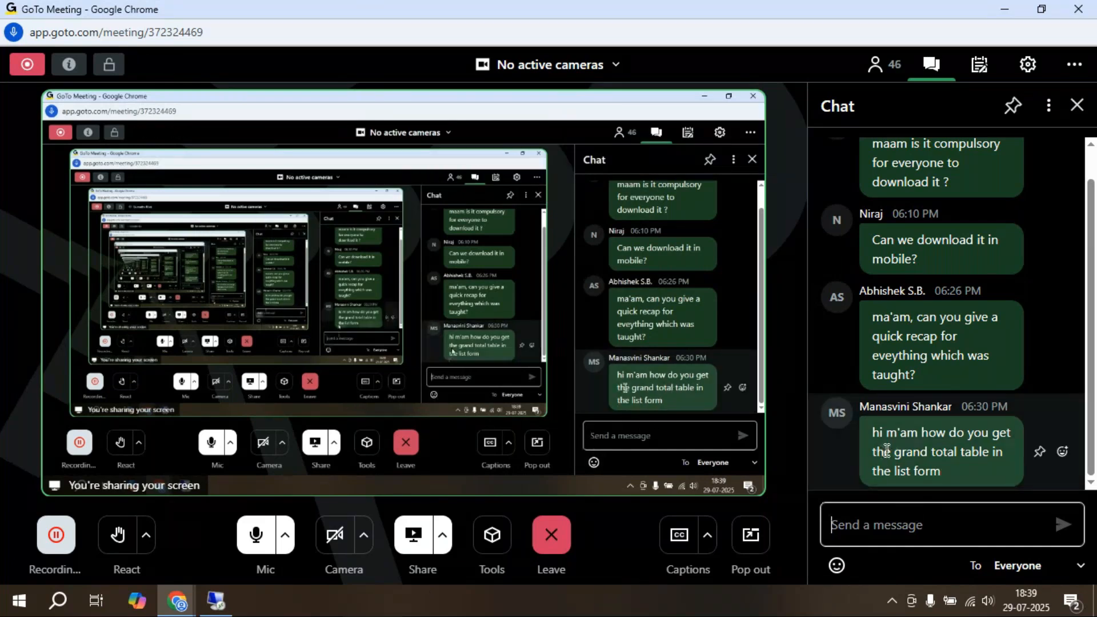
mouse_move(218, 611)
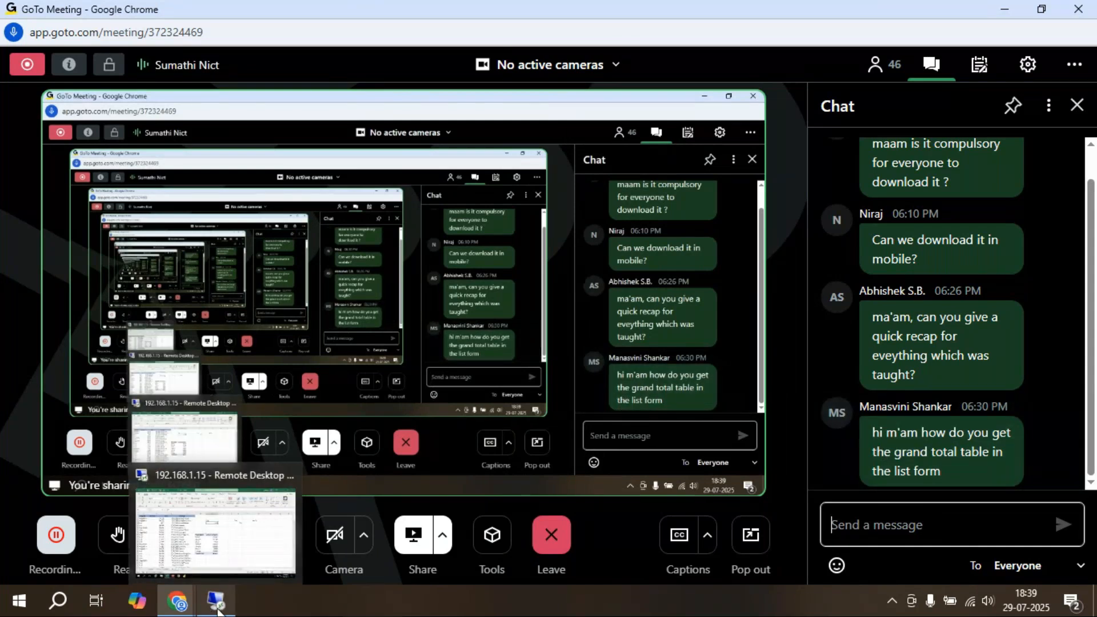
left_click(218, 611)
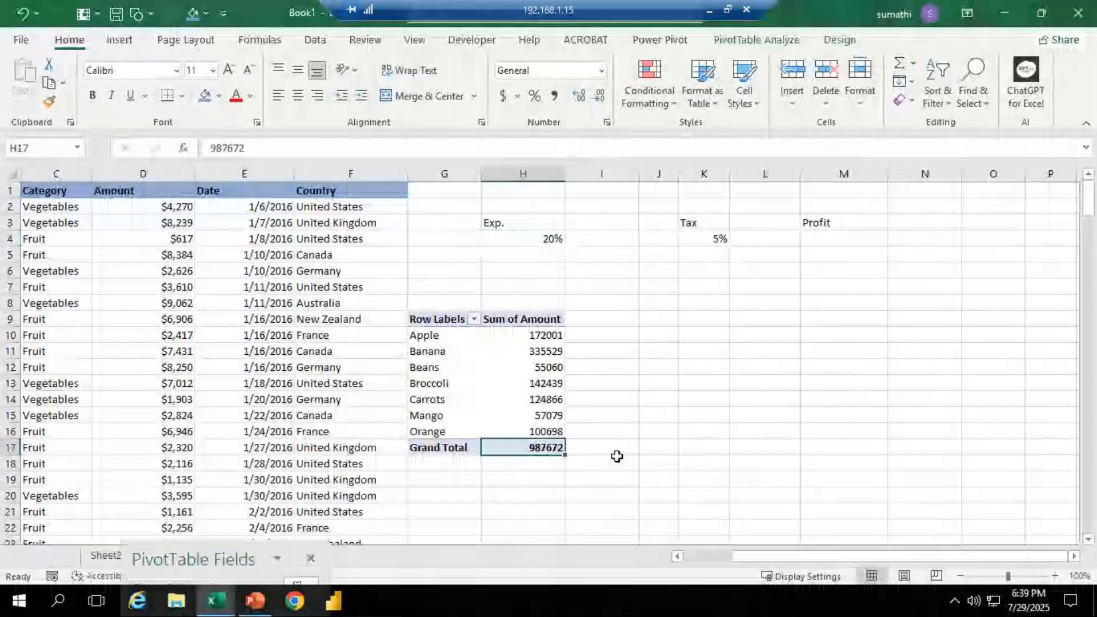
Step: Delete the drill-down worksheets Sheet4, Sheet3 and Sheet2 from the workbook
left_click(738, 413)
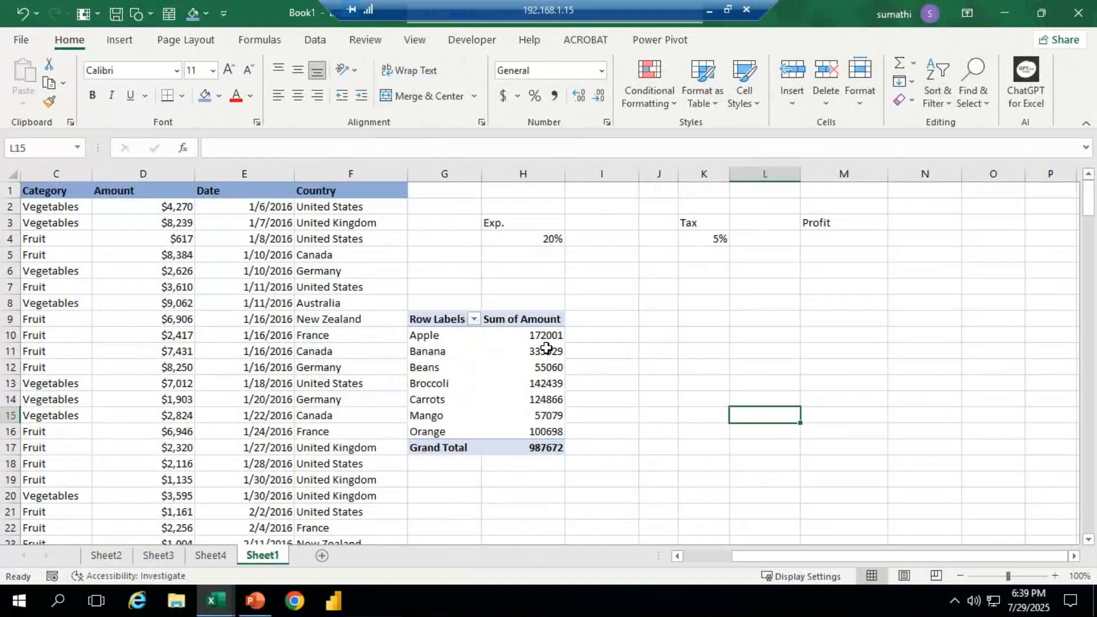
right_click(210, 555)
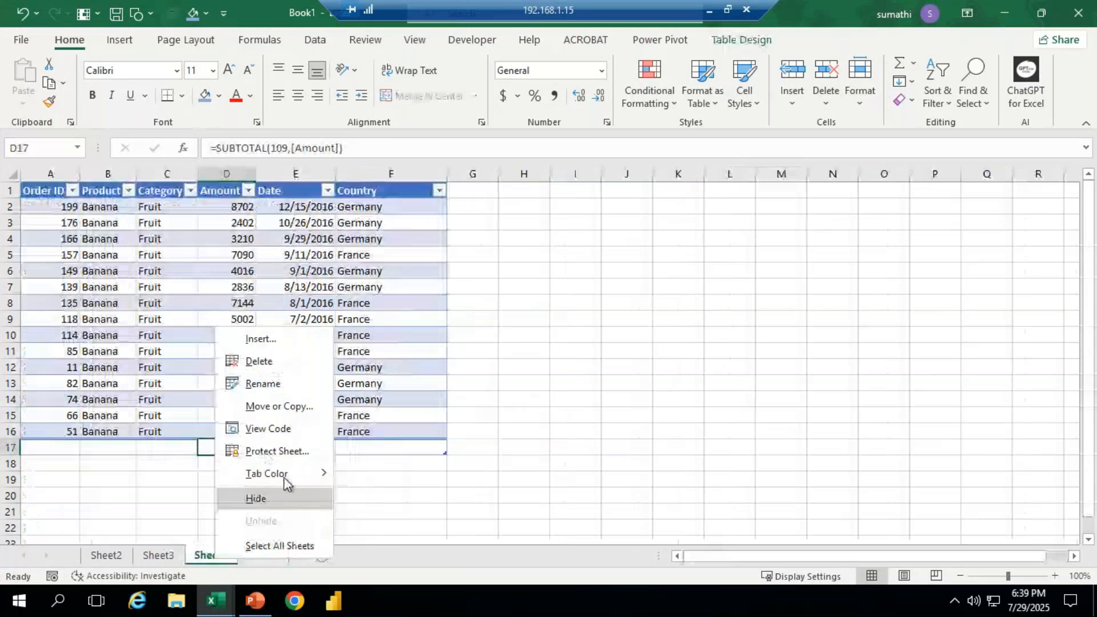
left_click(282, 361)
left_click(520, 343)
right_click(164, 556)
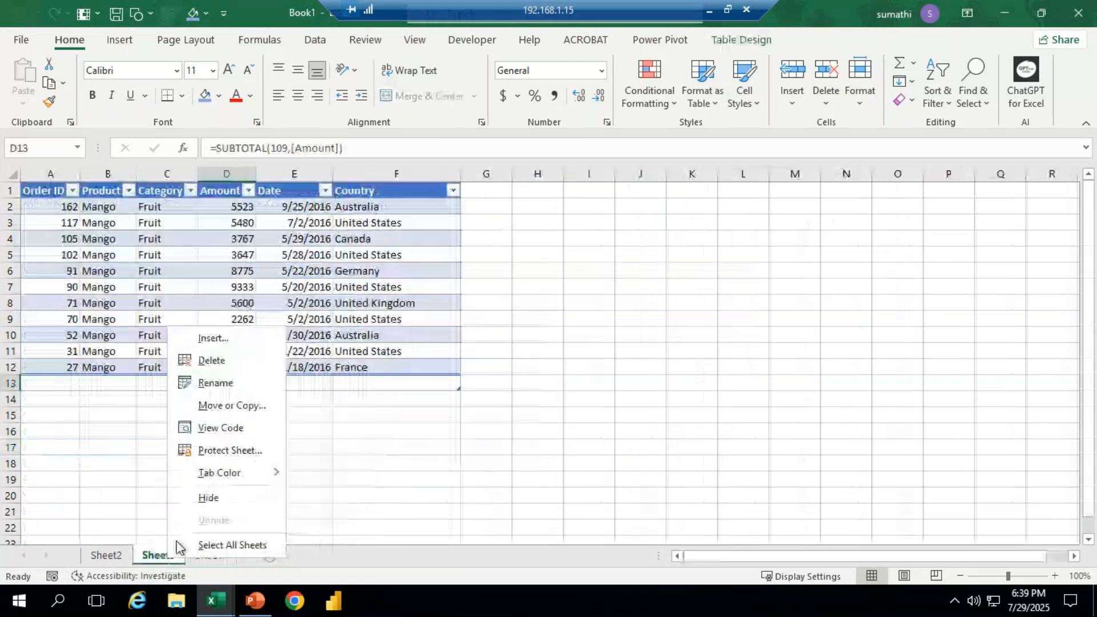
left_click(212, 360)
left_click(503, 346)
right_click(107, 555)
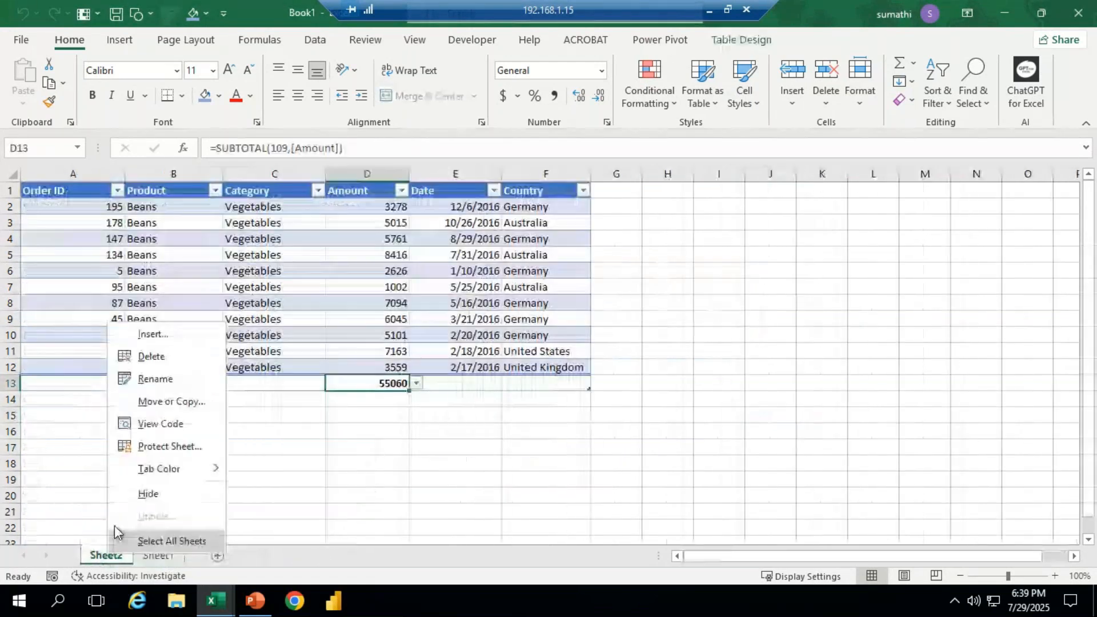
left_click(174, 360)
left_click(514, 345)
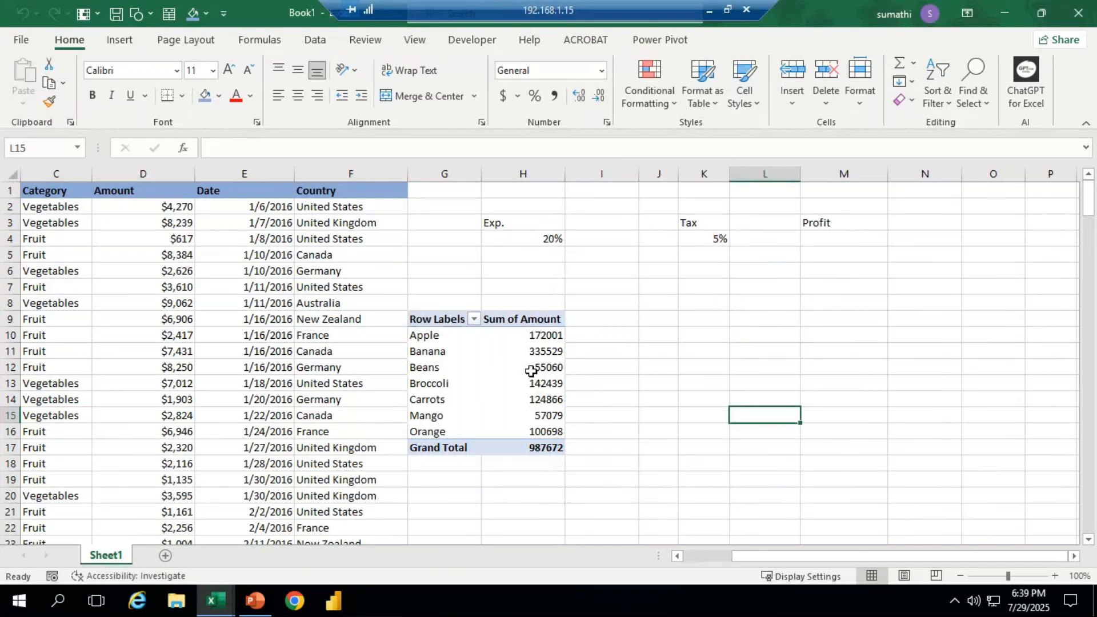
Step: Show the detail records behind the Beans amount on a new sheet and widen the Date column to fit its dates
mouse_move(553, 369)
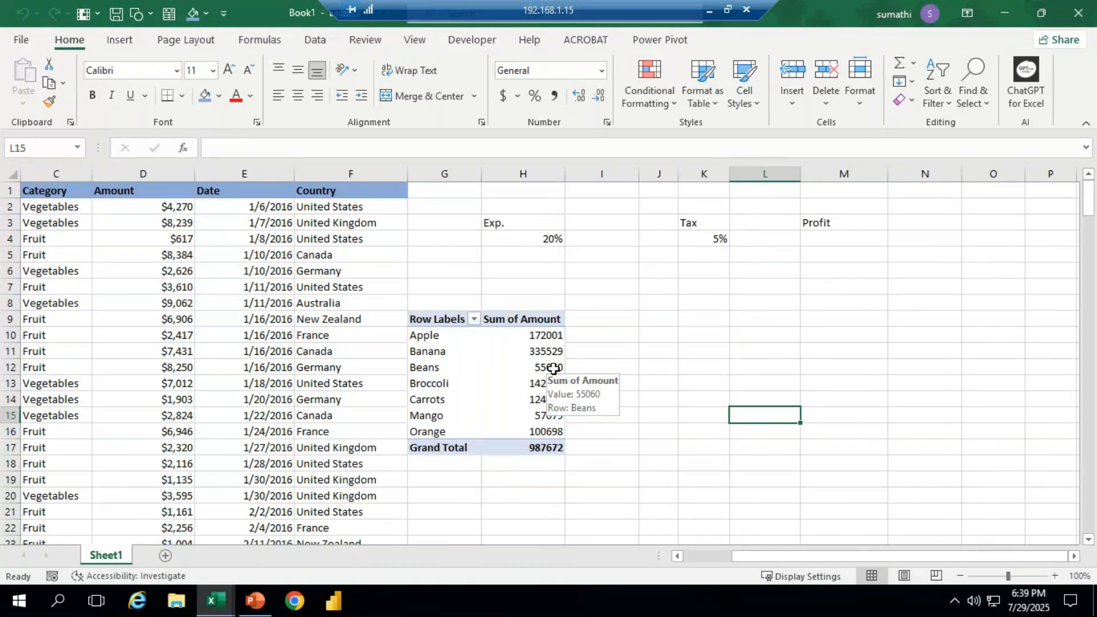
left_click_drag(796, 557, 708, 558)
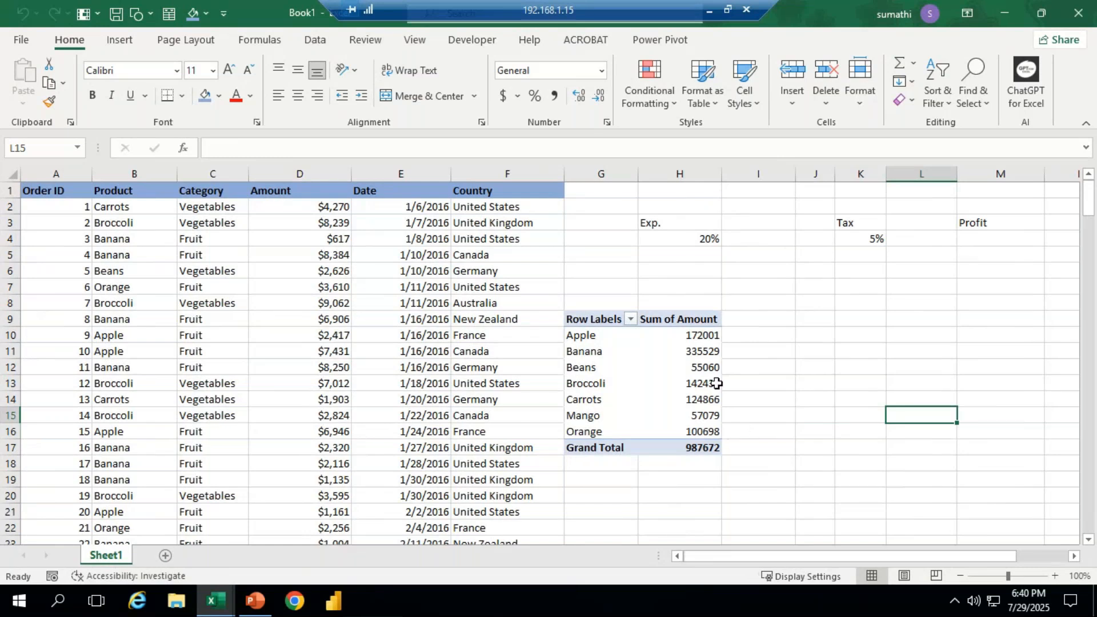
mouse_move(702, 368)
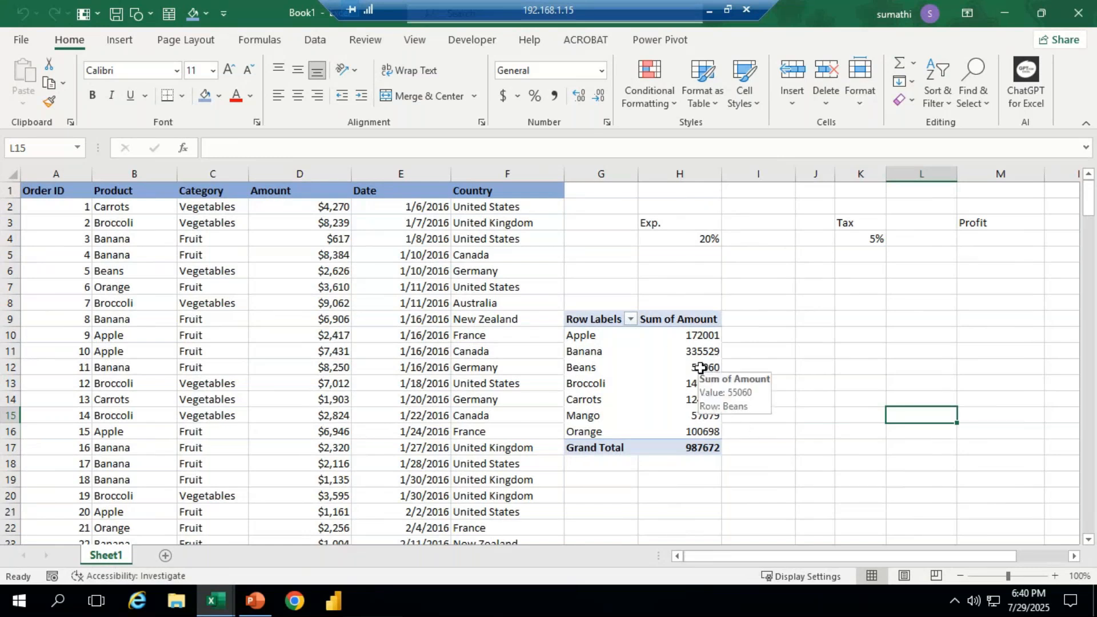
left_click(697, 369)
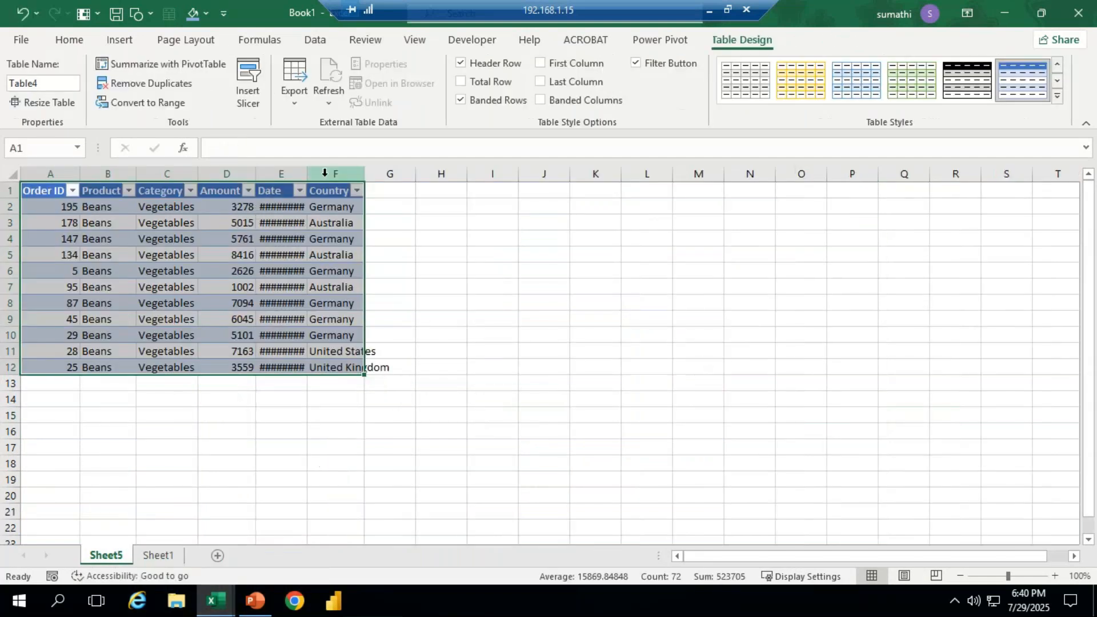
left_click_drag(307, 173, 339, 173)
left_click(538, 318)
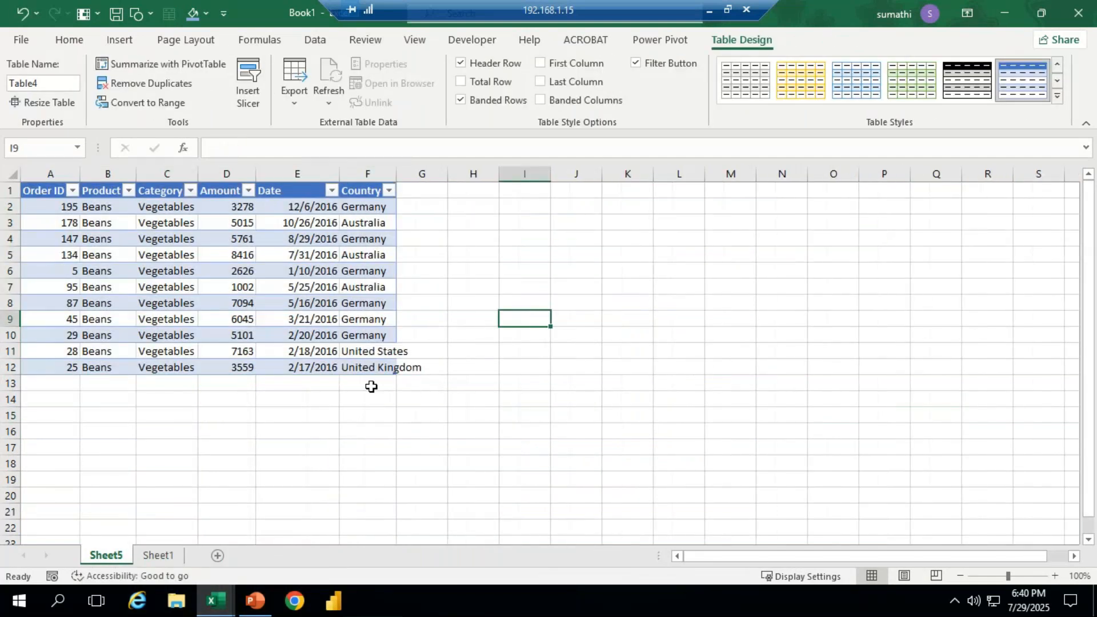
Step: Sum the Amount column in D13 below the Beans records and enter the note "Alt+ =" in J8
left_click(232, 386)
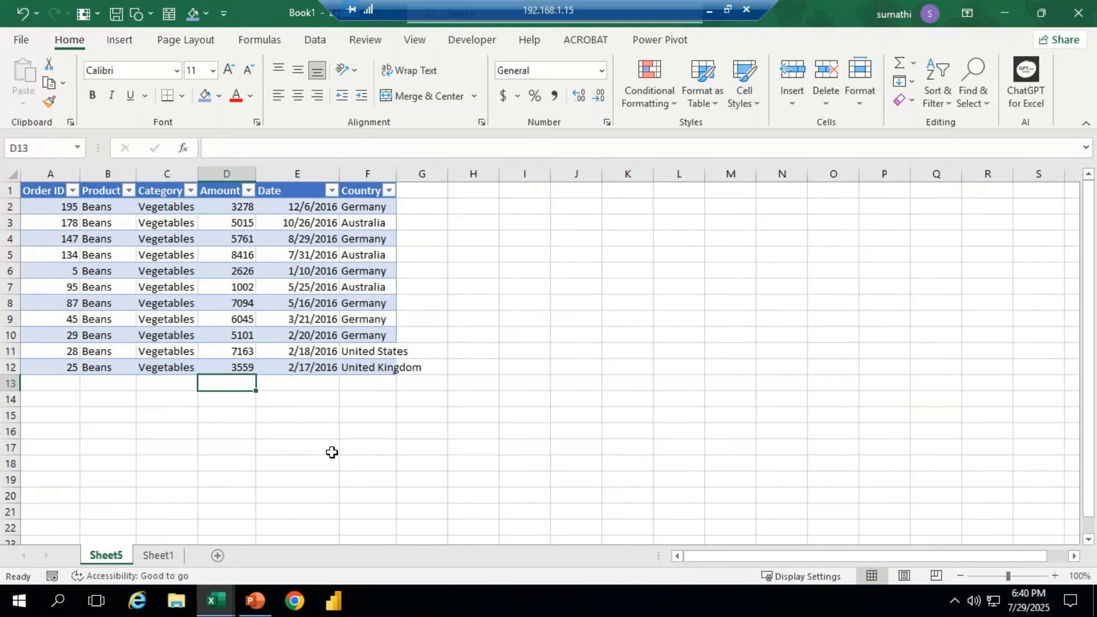
key("alt+=")
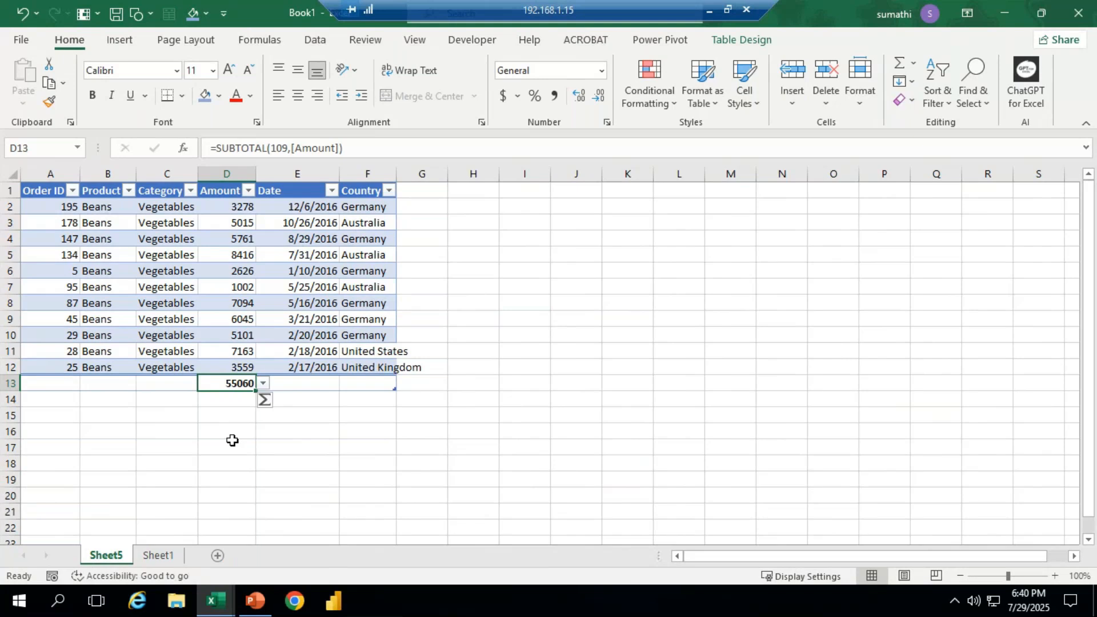
left_click(594, 303)
type("AI")
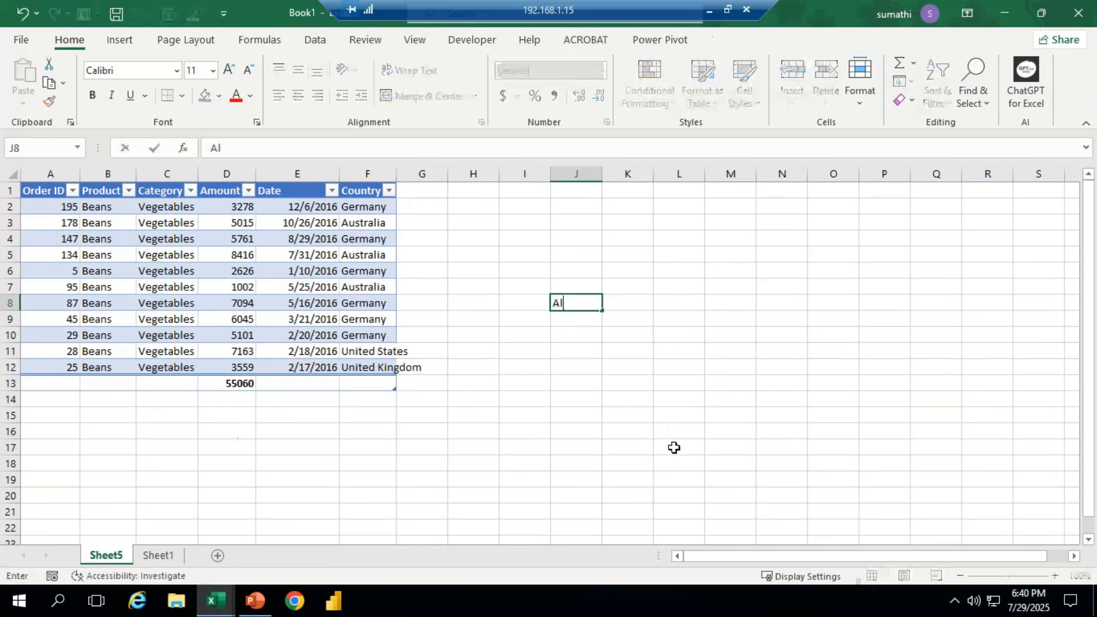
type("t+ =")
left_click(640, 299)
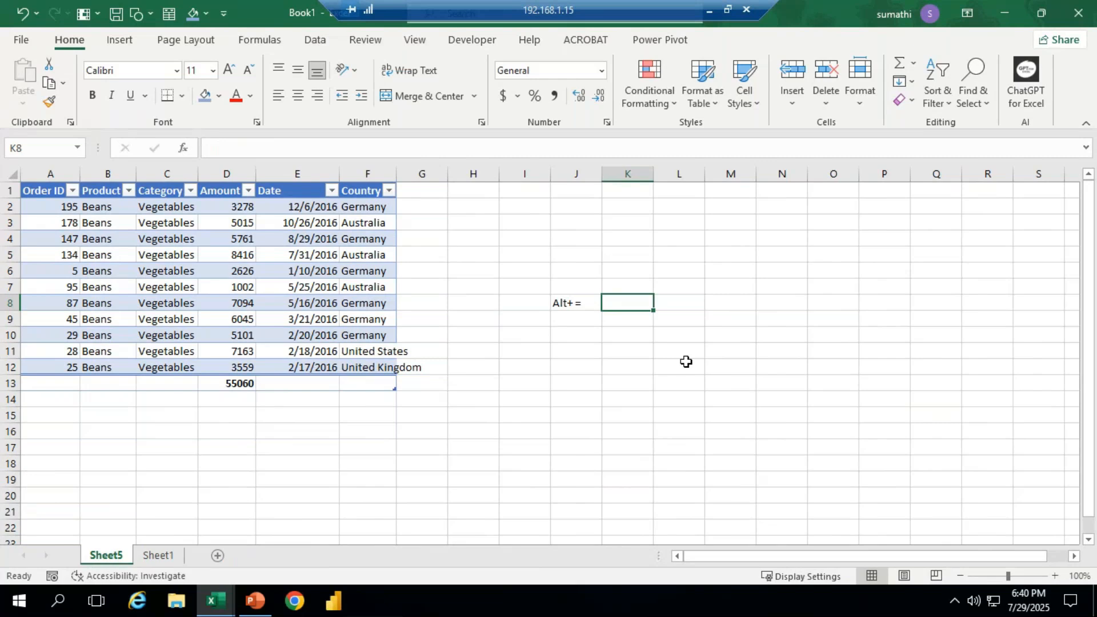
Step: Return to Sheet1's PivotTable grand total, check the GoTo Meeting chat, and switch back to the Excel workbook
key("alt+Tab")
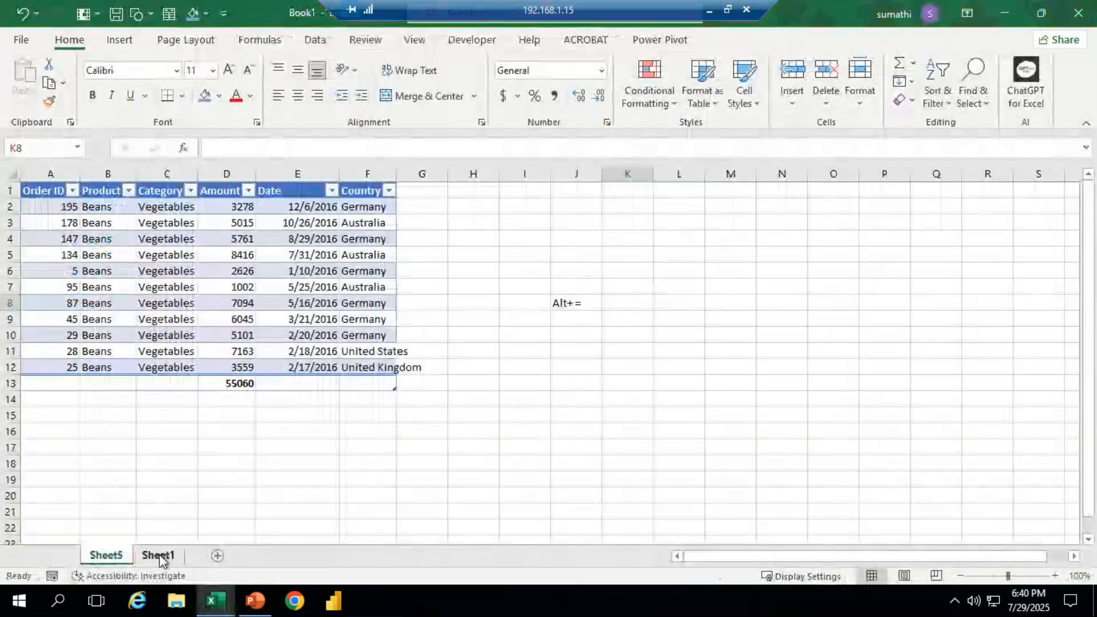
left_click(154, 558)
left_click(695, 448)
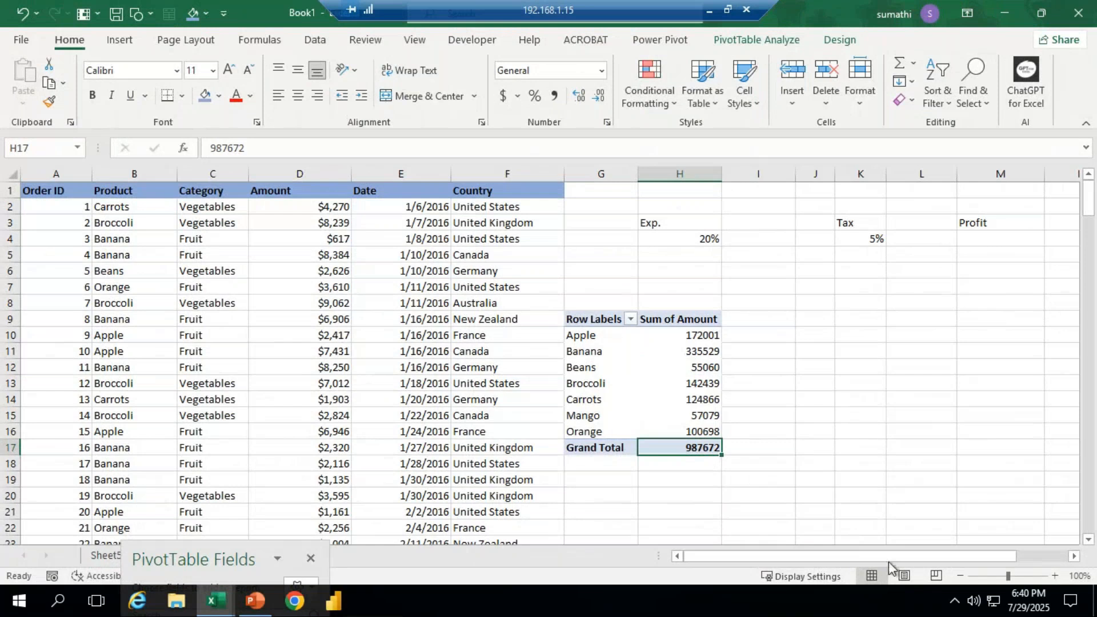
left_click(709, 11)
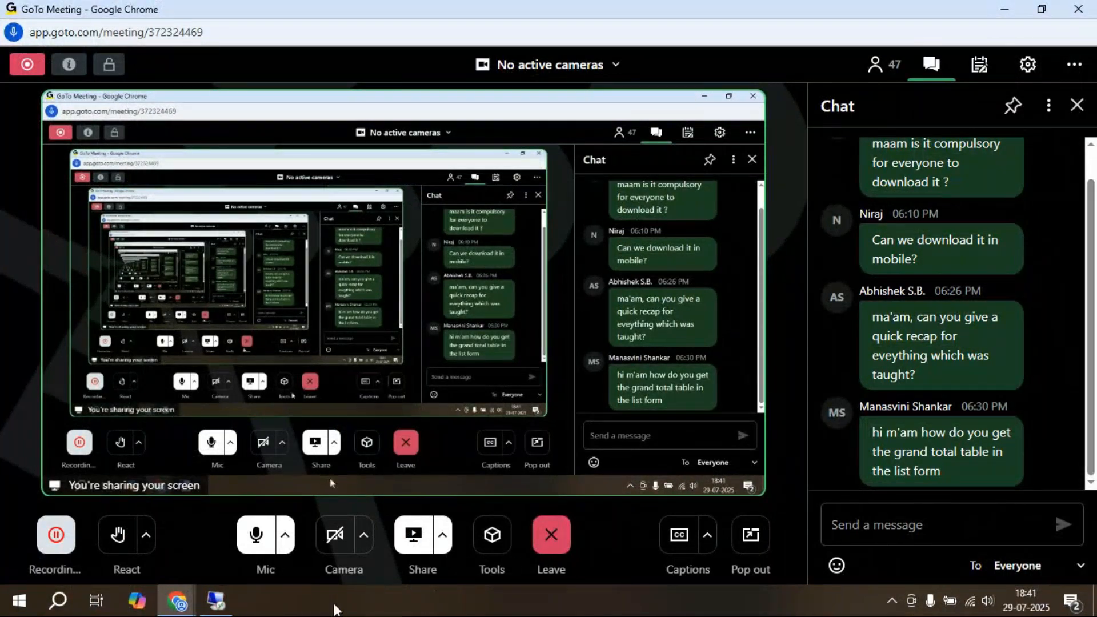
mouse_move(216, 605)
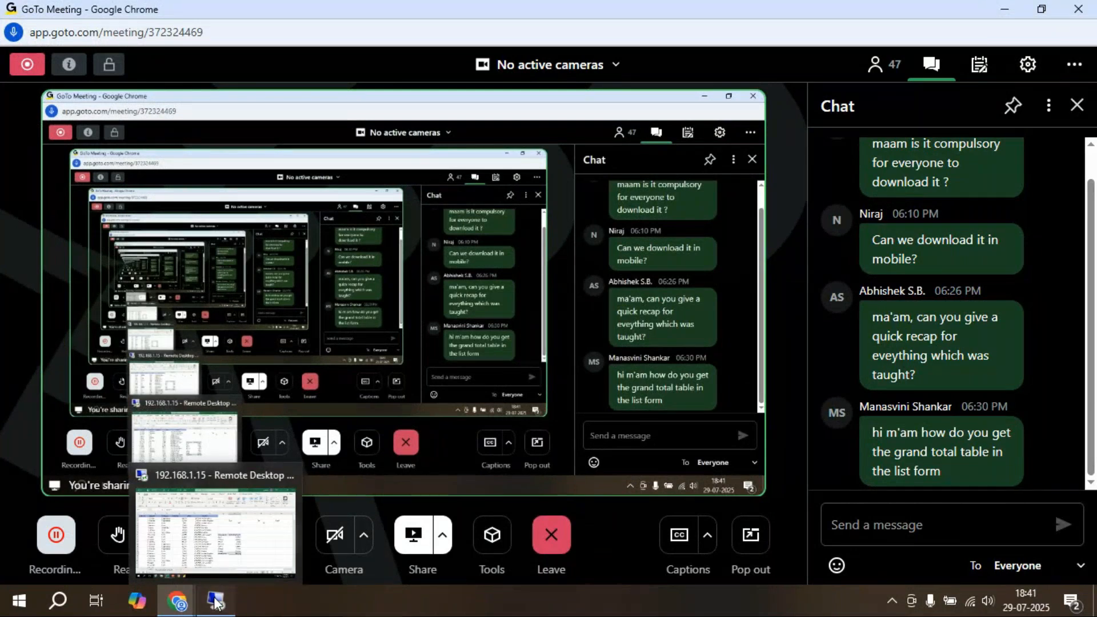
left_click(216, 601)
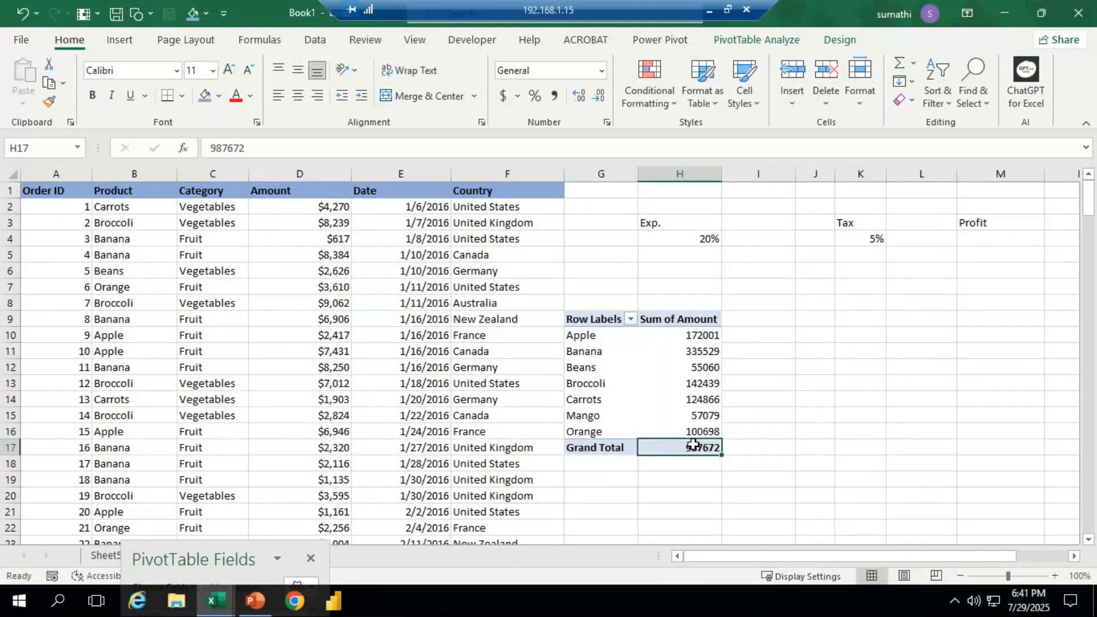
mouse_move(693, 444)
left_click_drag(591, 318, 712, 449)
left_click(642, 514)
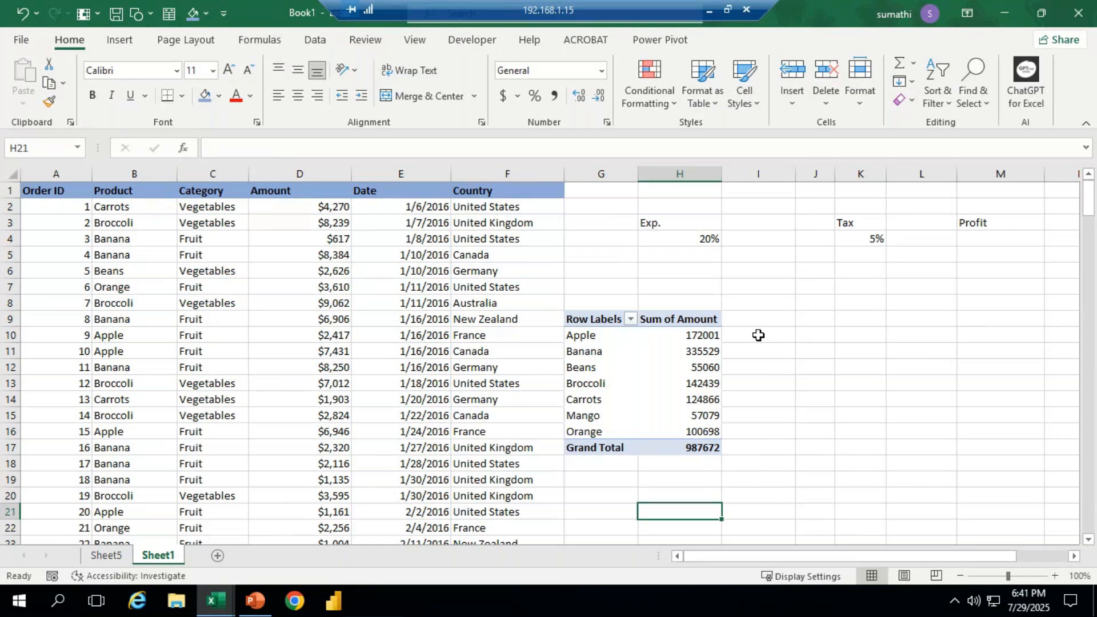
left_click(702, 341)
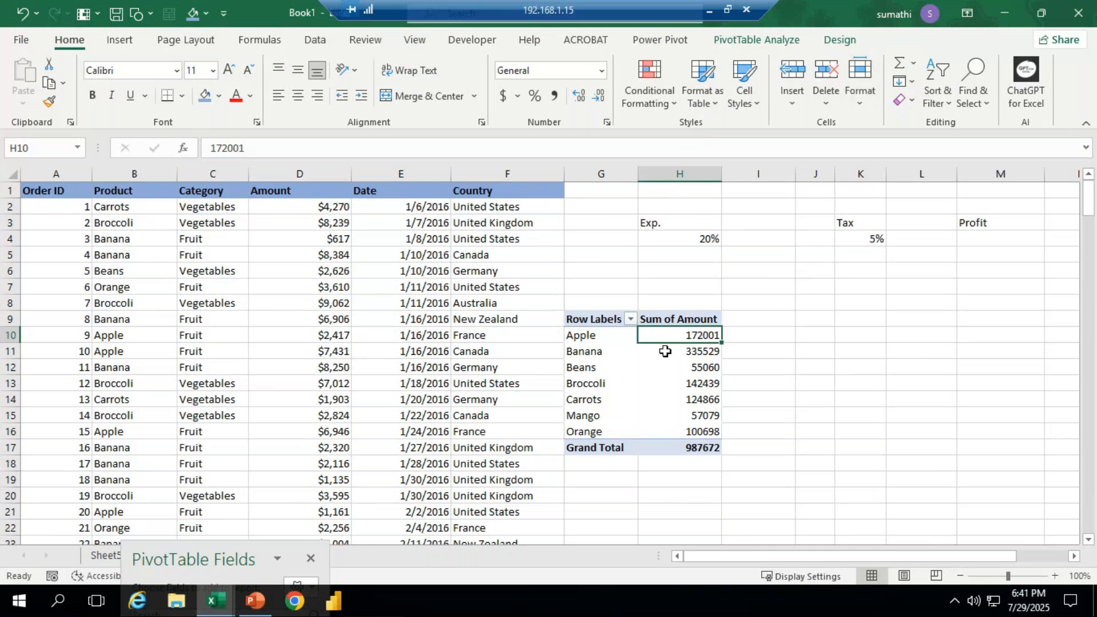
left_click(926, 348)
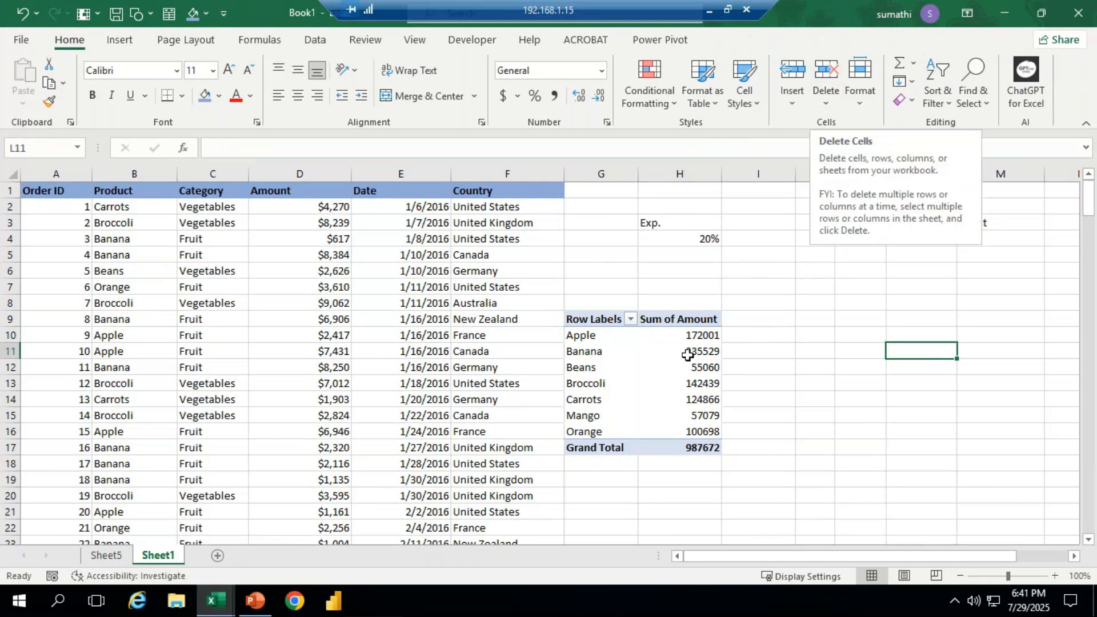
mouse_move(689, 369)
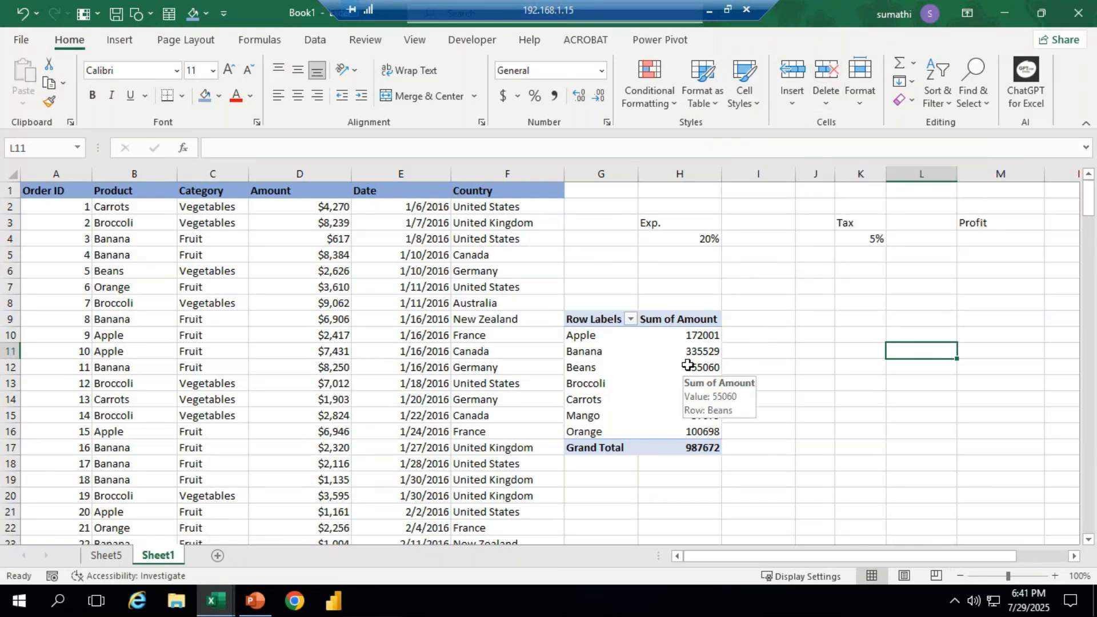
Step: Examine where the calculated field command is offered for the Broccoli amount cell, among both the PivotTable calculations and the cell insert options
left_click(687, 384)
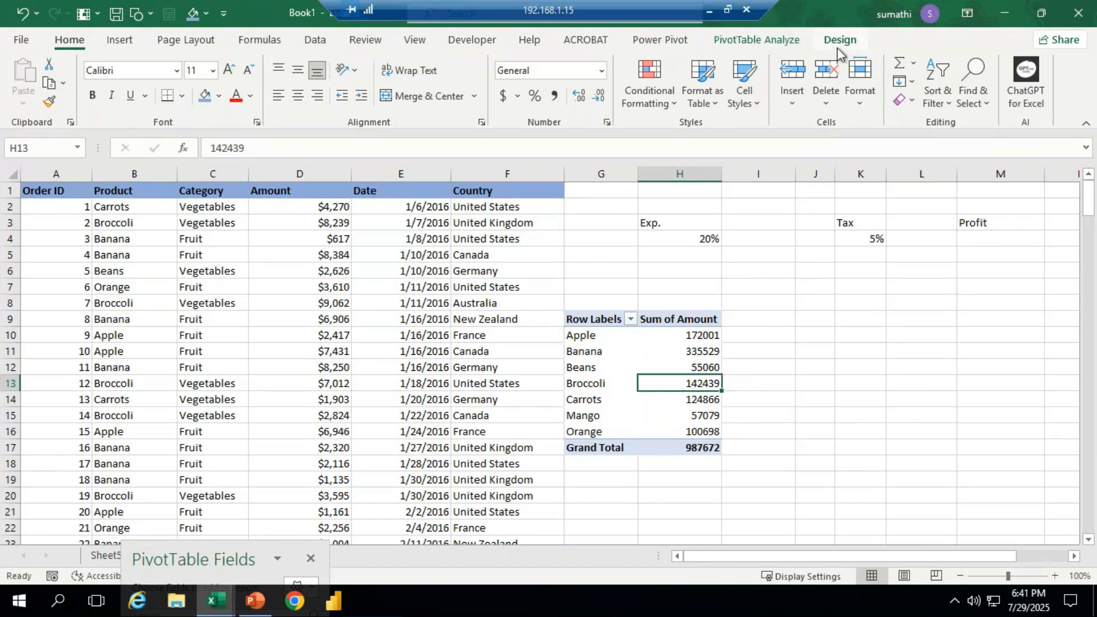
left_click(762, 41)
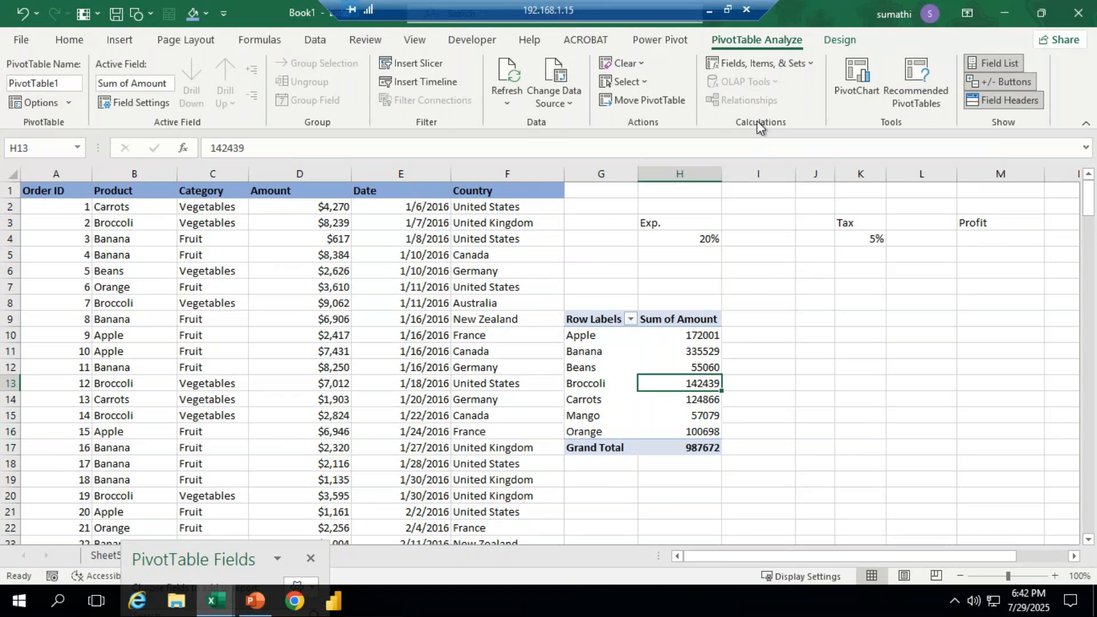
left_click(811, 65)
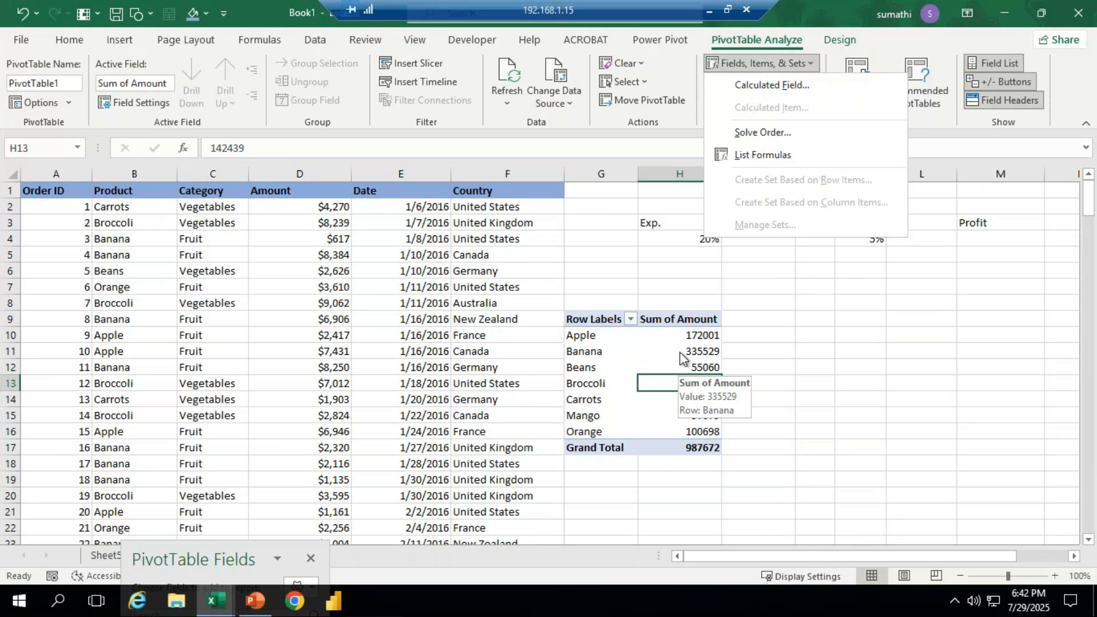
key("Escape")
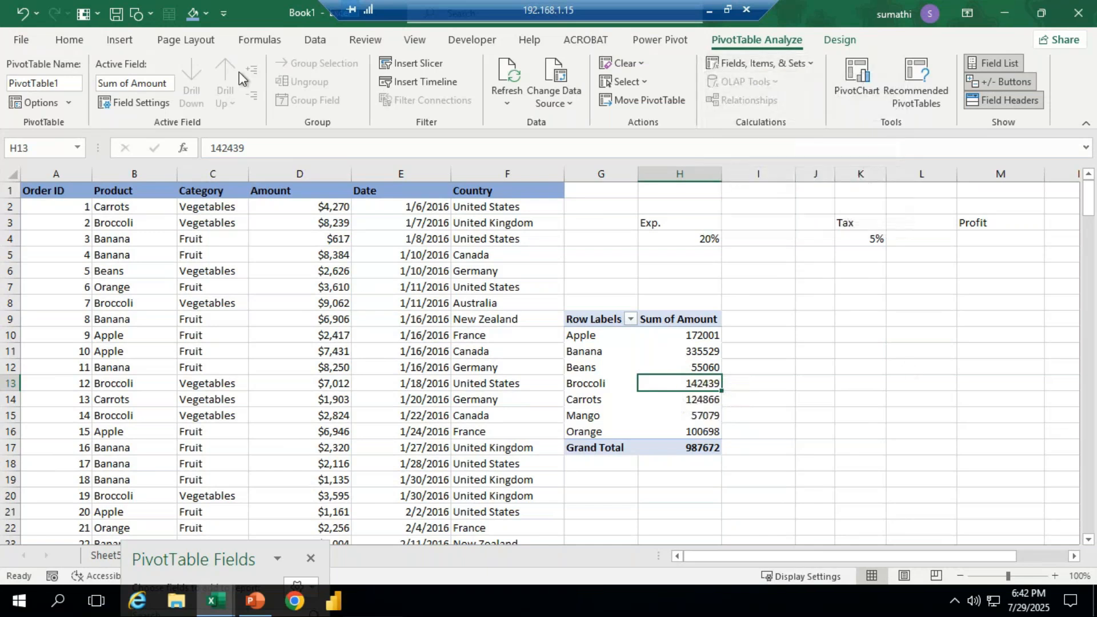
left_click(70, 39)
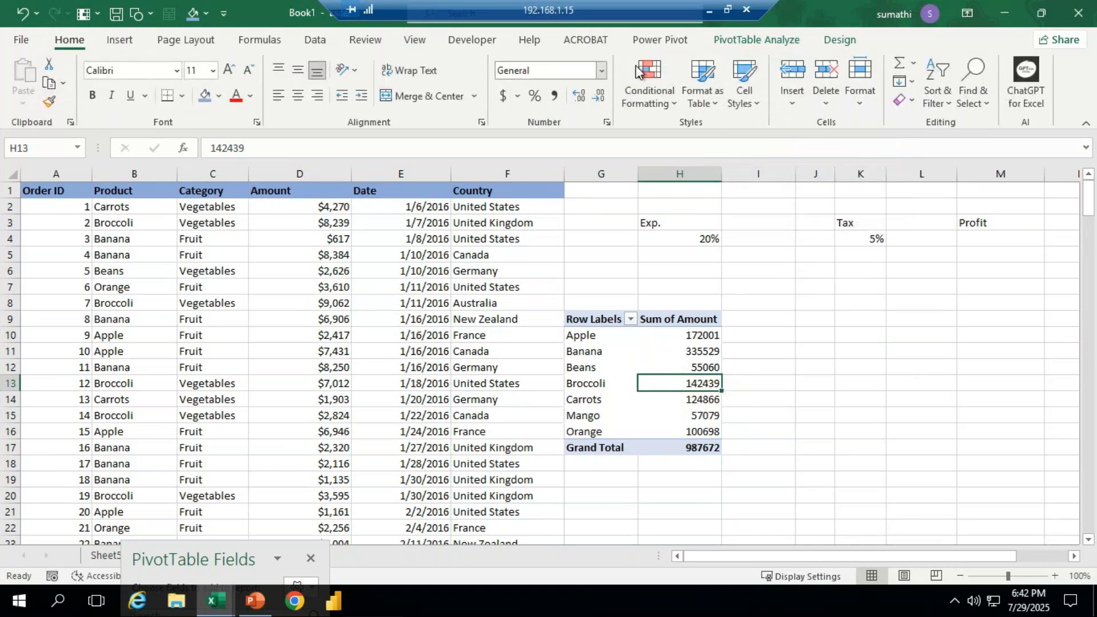
left_click(795, 102)
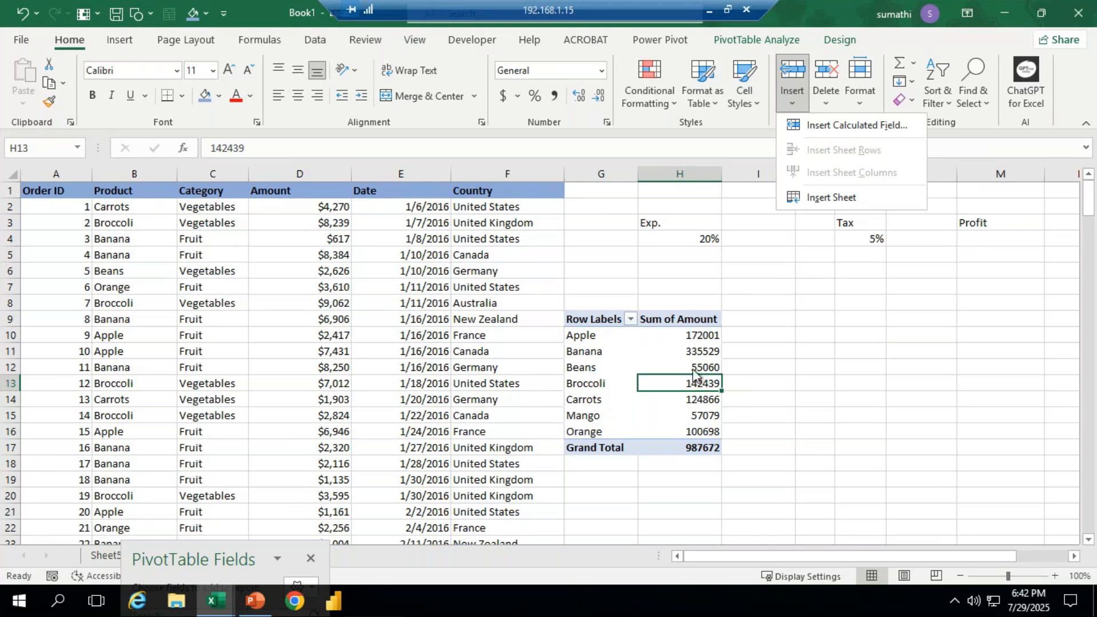
left_click(954, 322)
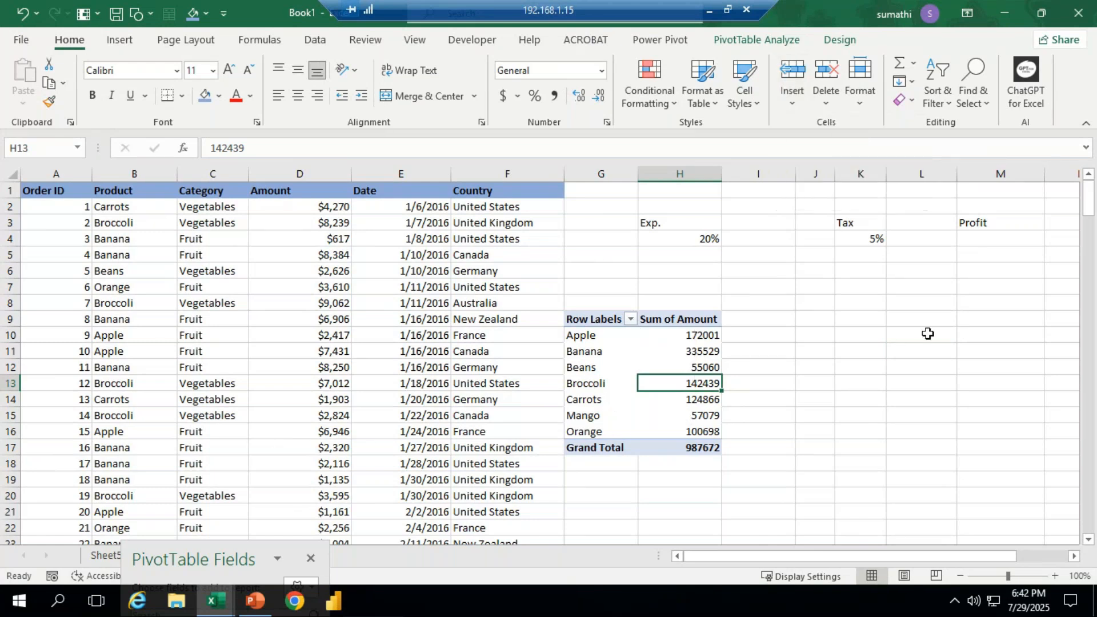
Step: Examine the cell insert options offered for source data cell C8, outside the PivotTable
left_click(192, 305)
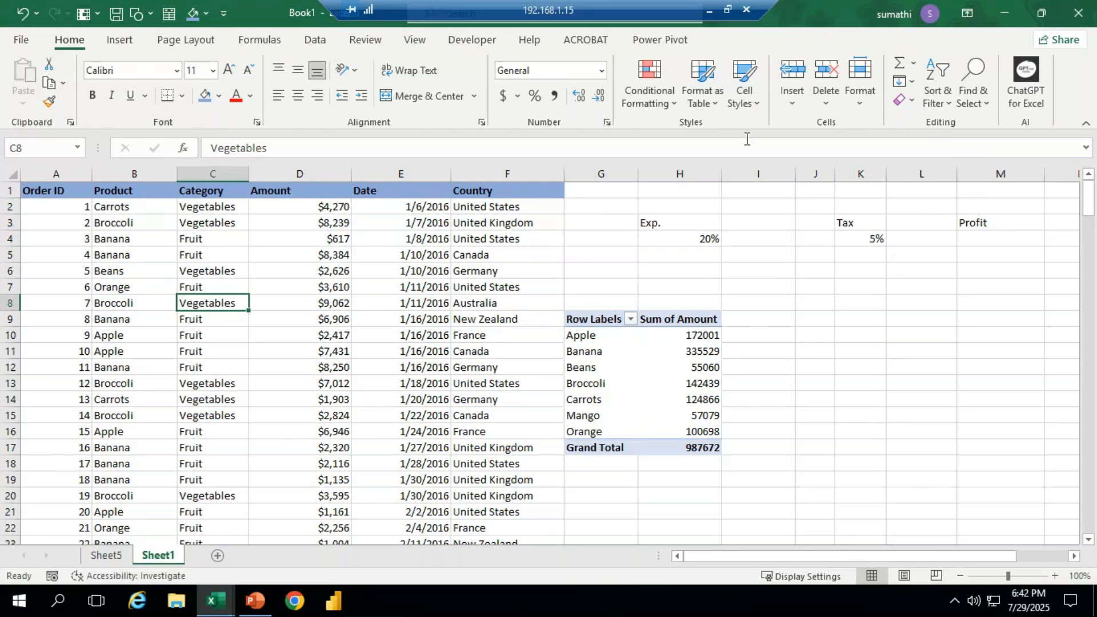
left_click(792, 104)
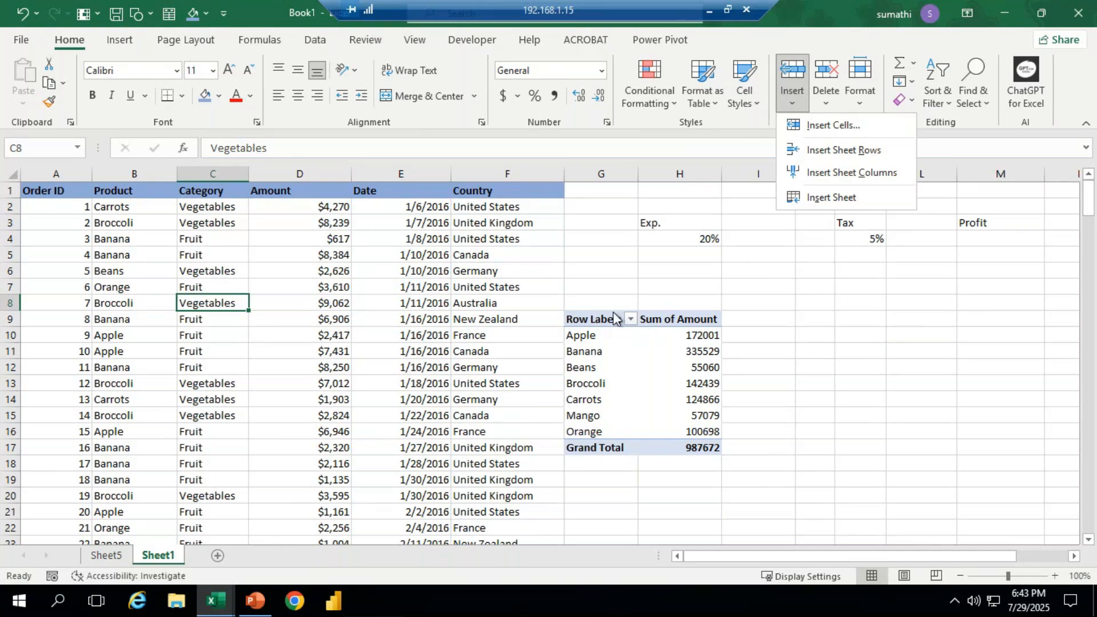
mouse_move(644, 358)
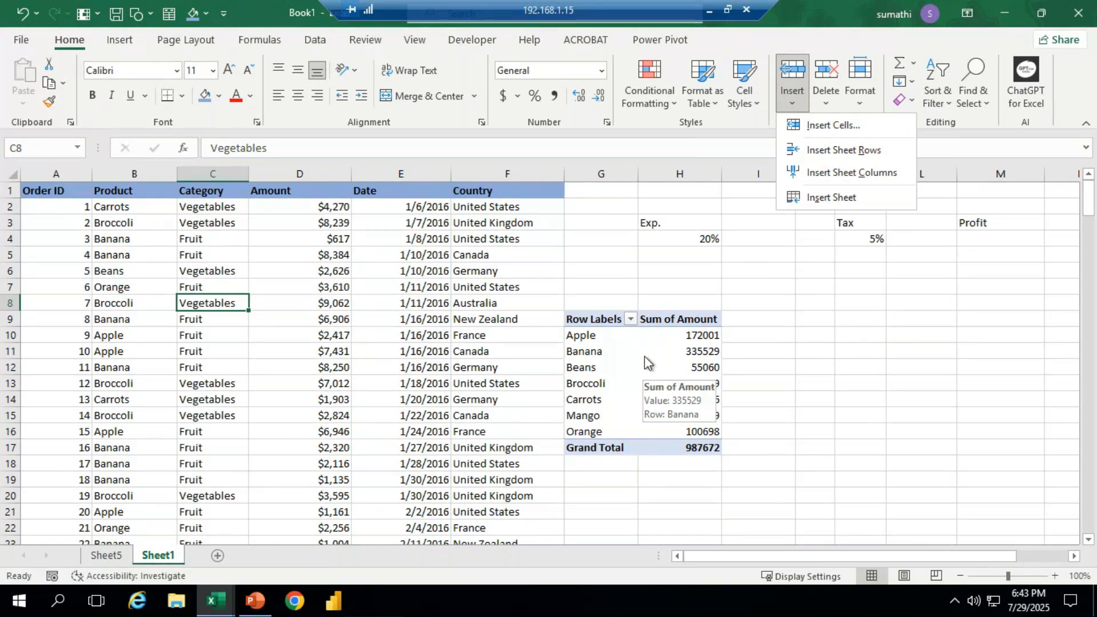
left_click(803, 421)
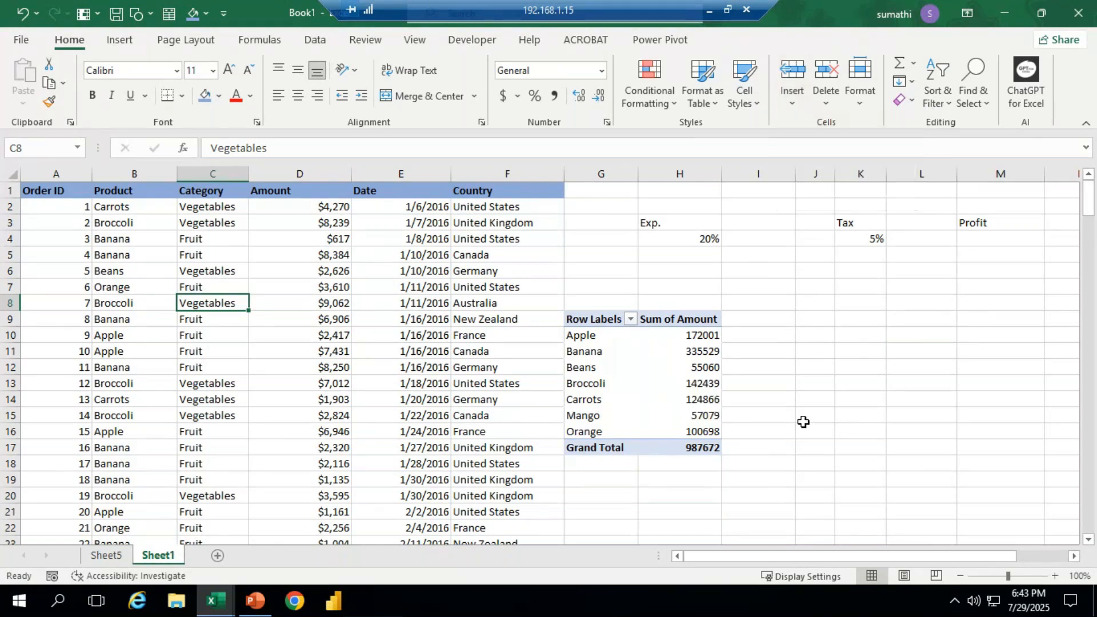
Step: Examine the cell insert options offered for the Banana amount in the PivotTable
left_click(700, 351)
left_click(794, 102)
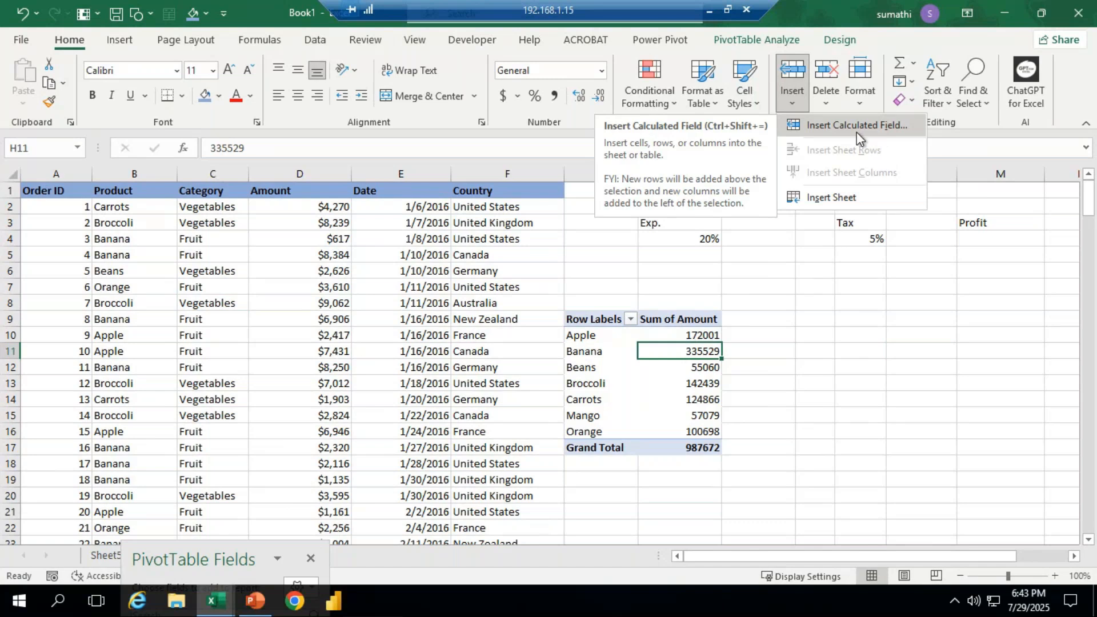
left_click(847, 341)
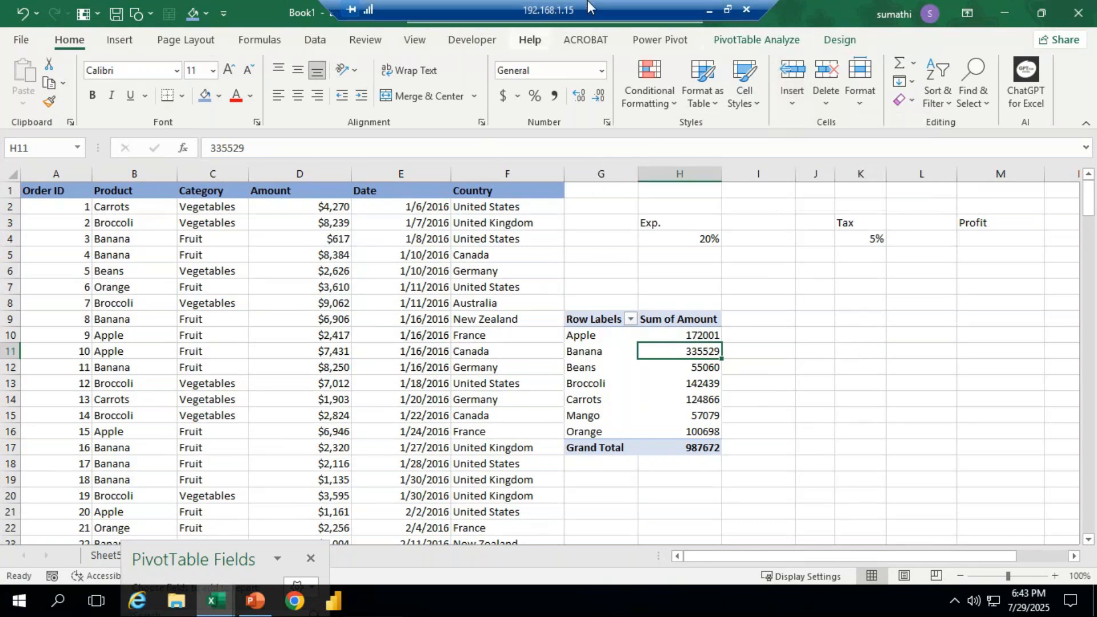
Step: Check the GoTo Meeting chat and return to the Excel workbook in the remote desktop session
left_click(708, 11)
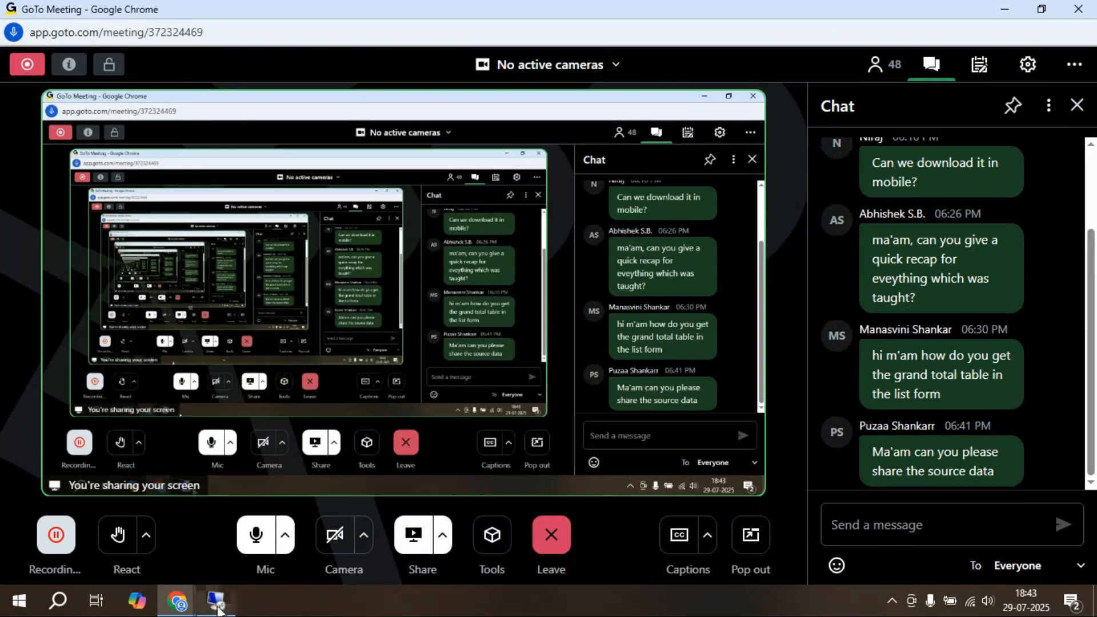
mouse_move(218, 610)
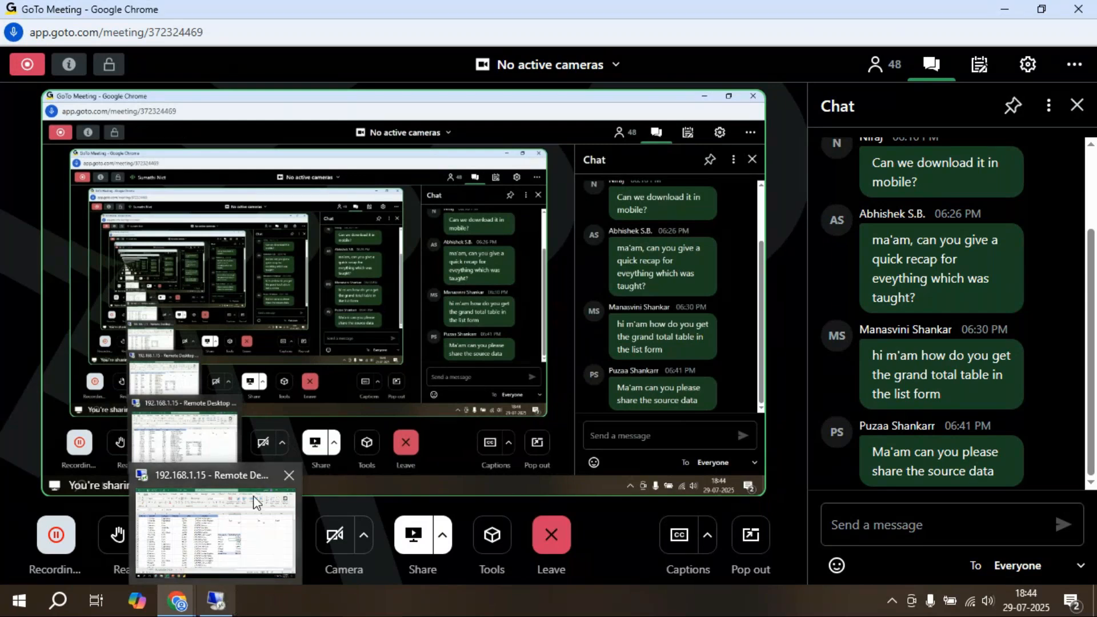
left_click(242, 554)
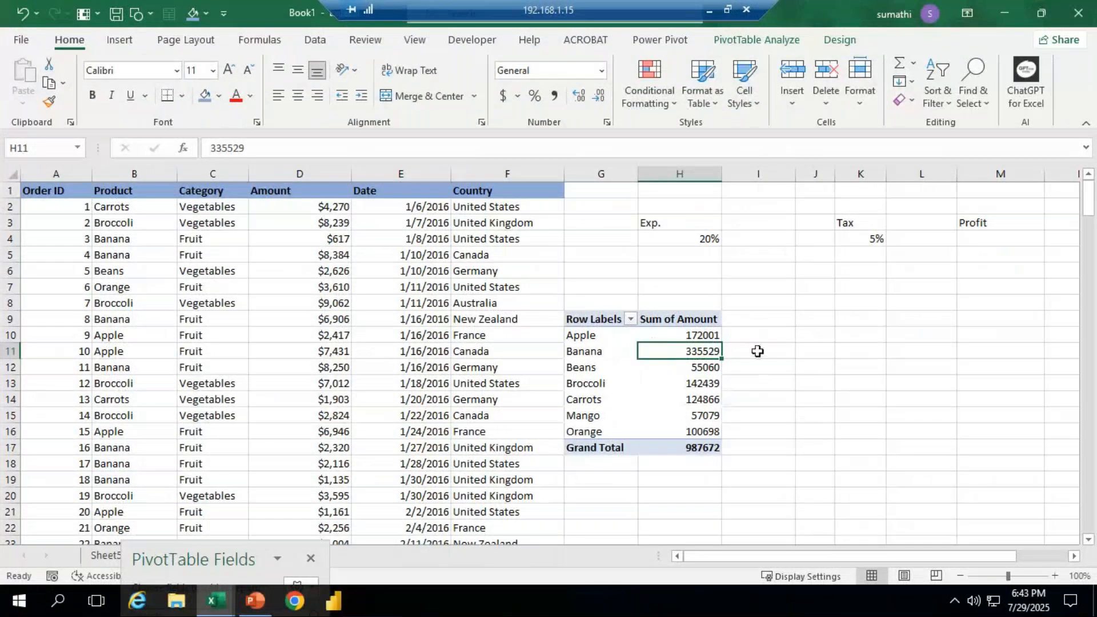
Step: Start a new calculated field from the Banana amount in the PivotTable and name it Expenses
mouse_move(690, 349)
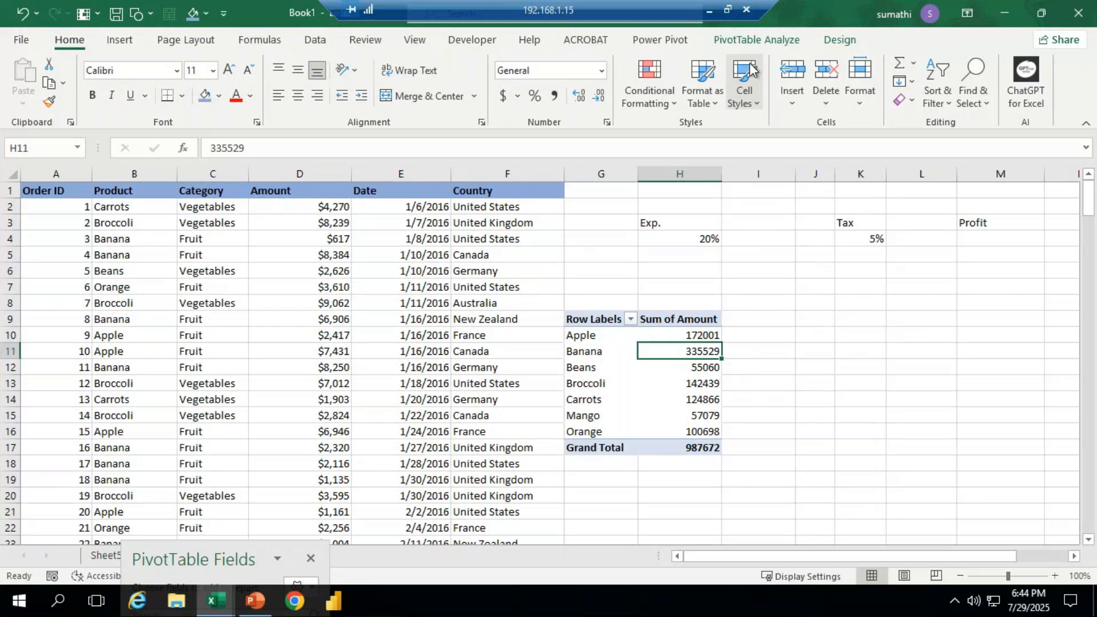
left_click(757, 40)
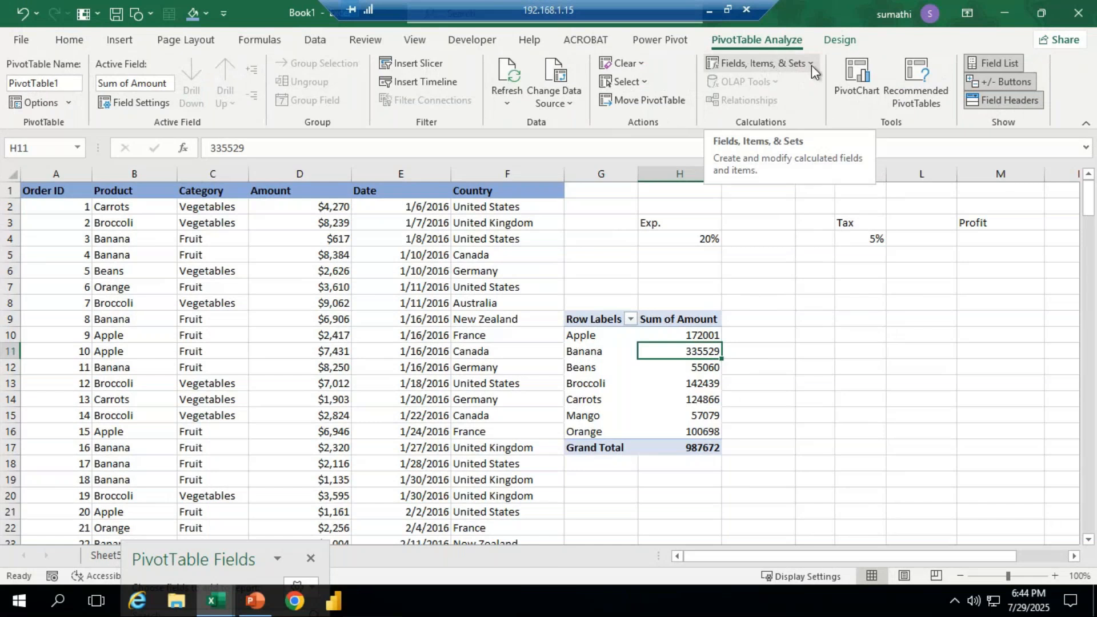
left_click(812, 64)
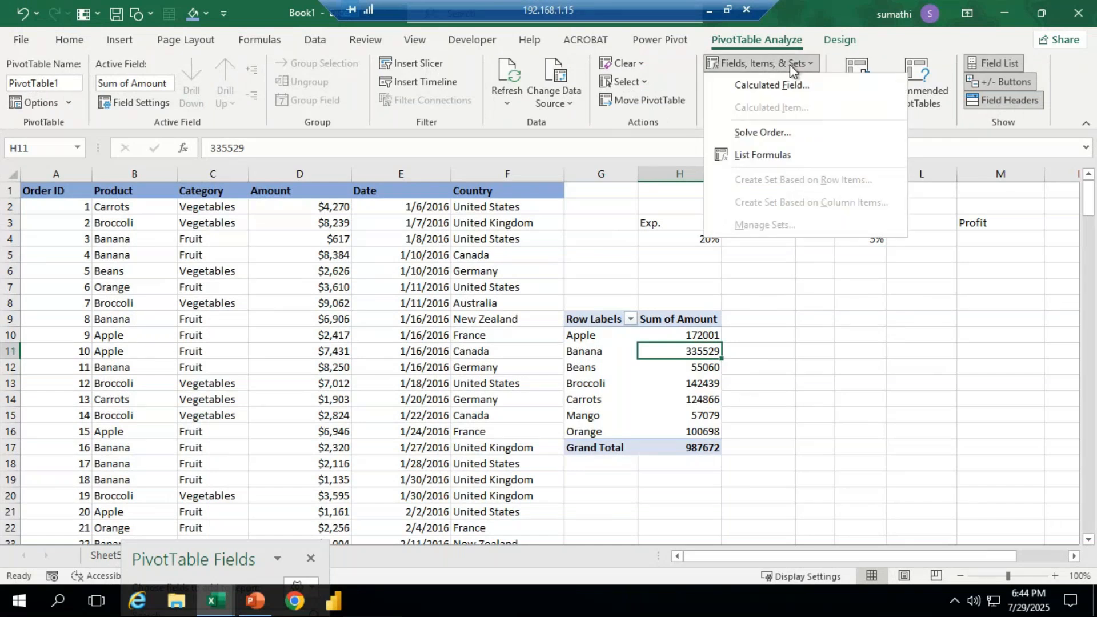
left_click(762, 83)
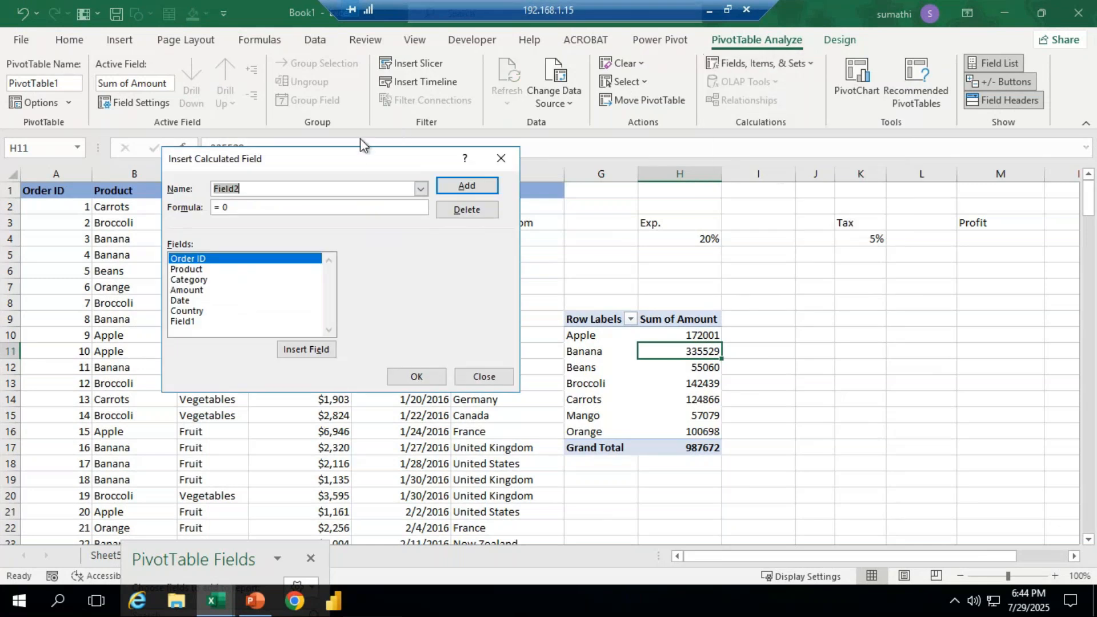
left_click_drag(359, 159, 332, 225)
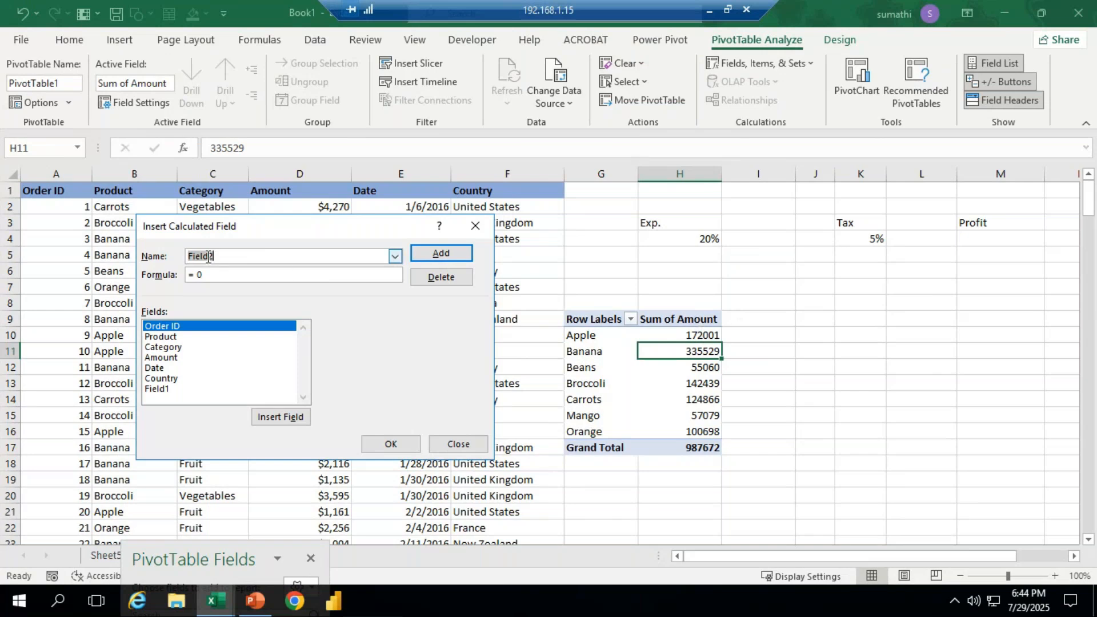
type("Expenses")
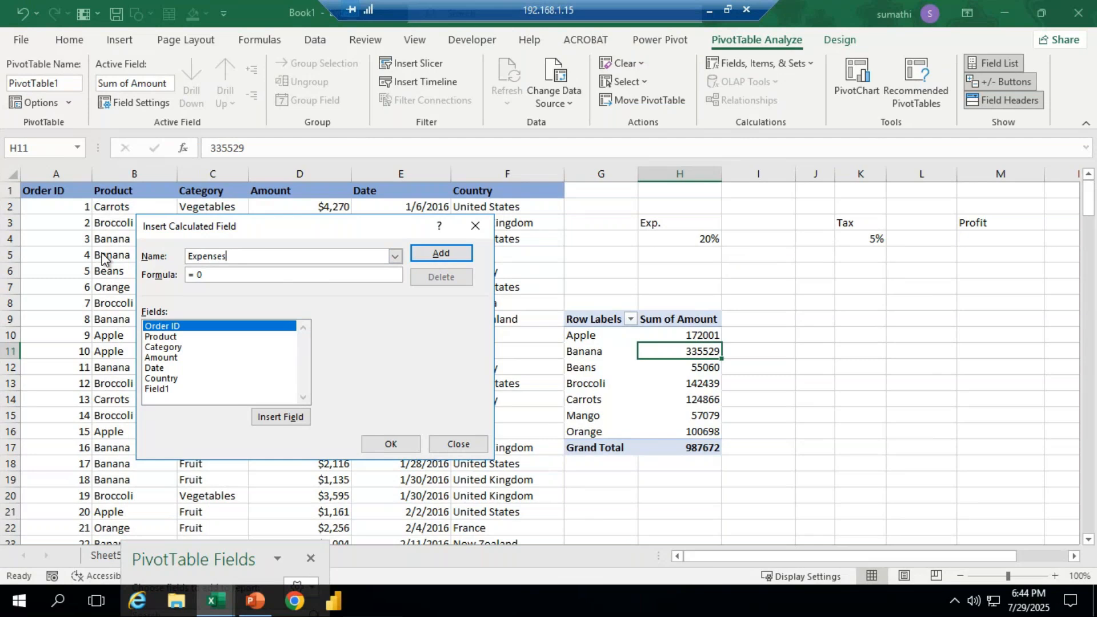
Step: Define the Expenses field with the formula = Amount*20% and add it to the PivotTable
left_click(212, 272)
key("BackSpace")
key("BackSpace")
key("BackSpace")
type("=")
double_click(166, 357)
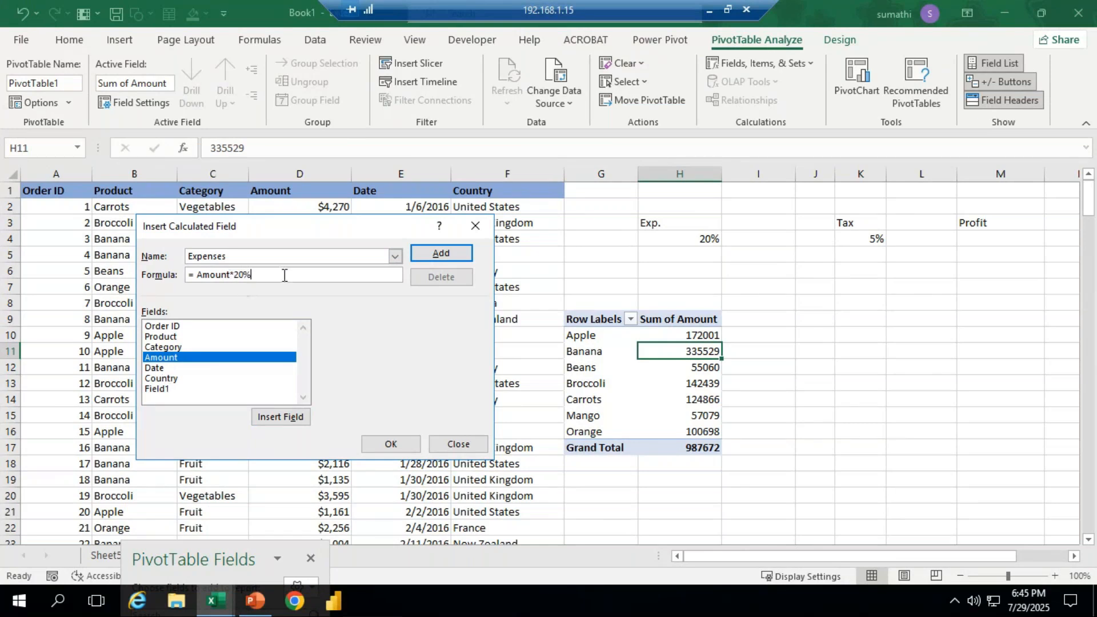
left_click(433, 256)
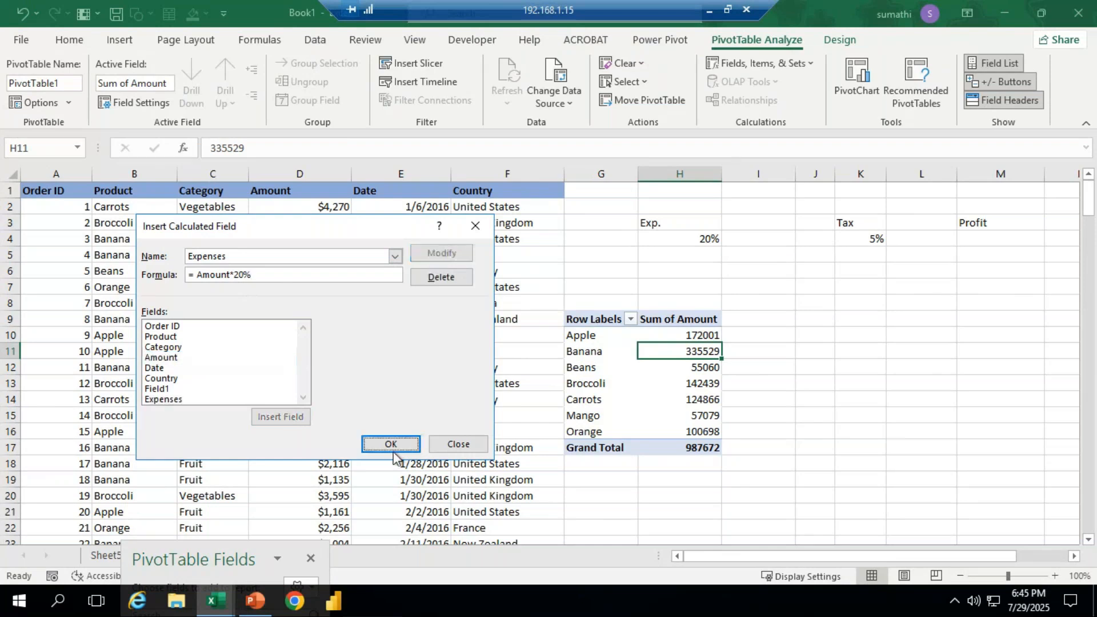
left_click(392, 445)
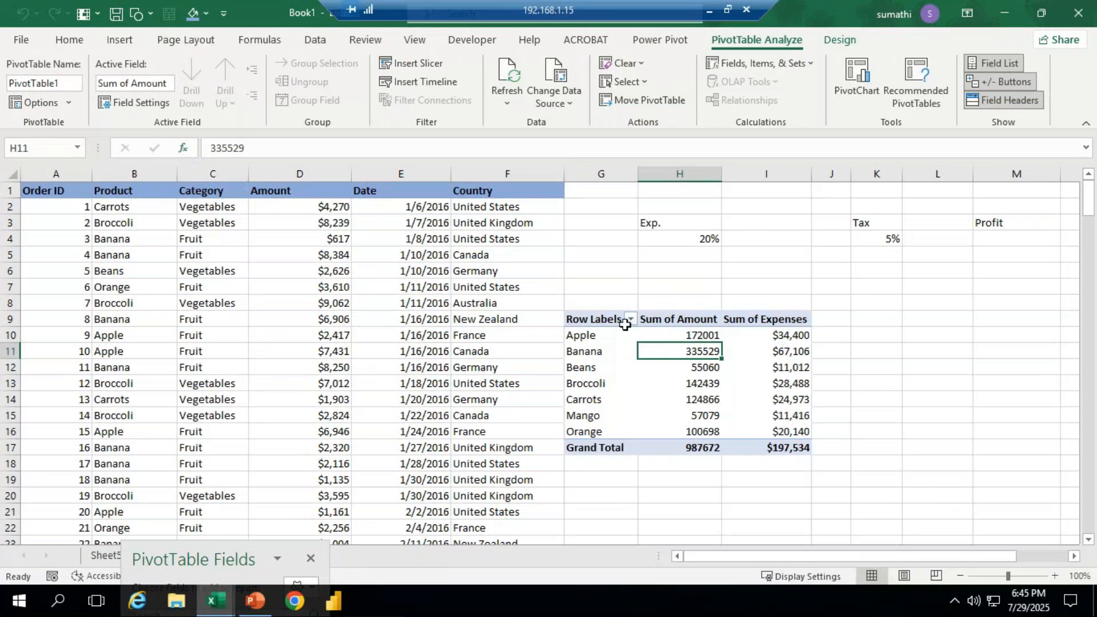
Step: Remove the Expenses field from the PivotTable values and check which options the field itself offers in the field list
left_click(686, 400)
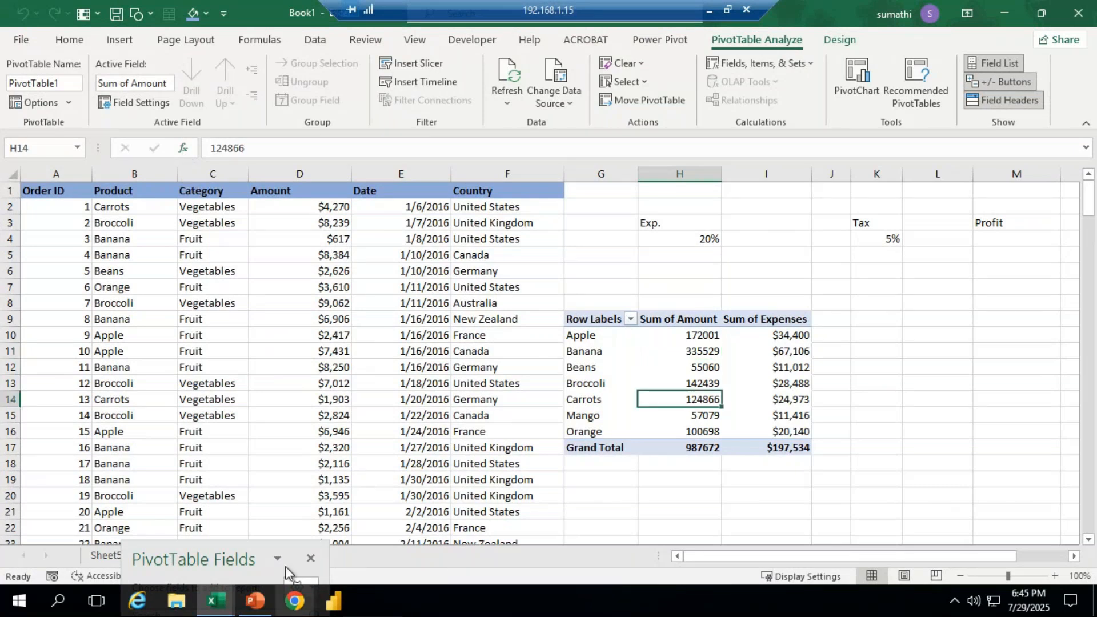
left_click_drag(253, 548, 300, 66)
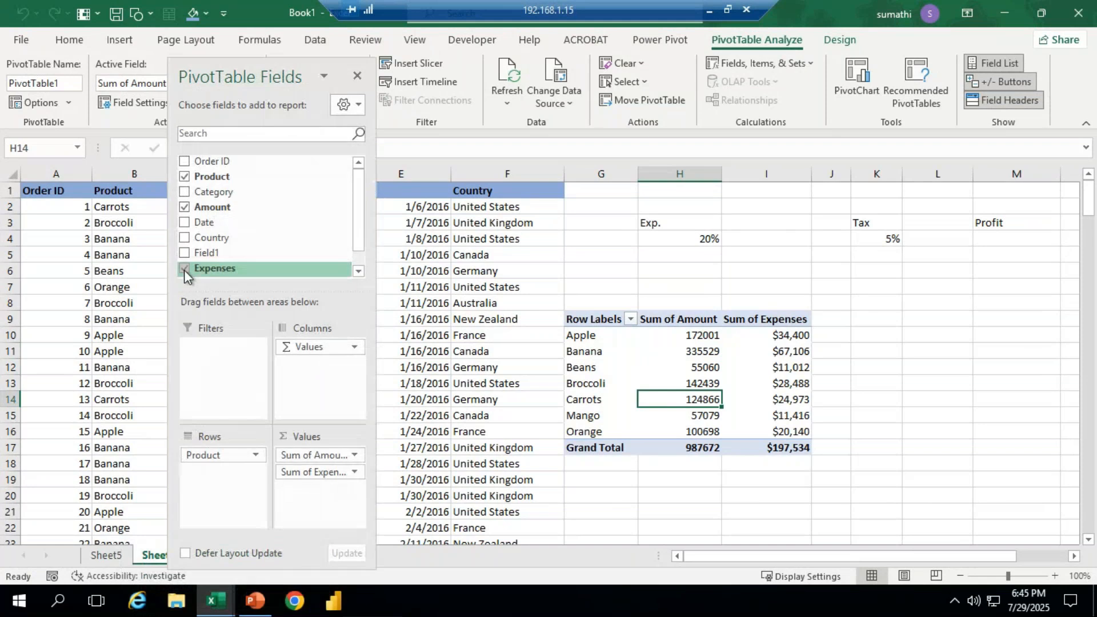
left_click(184, 268)
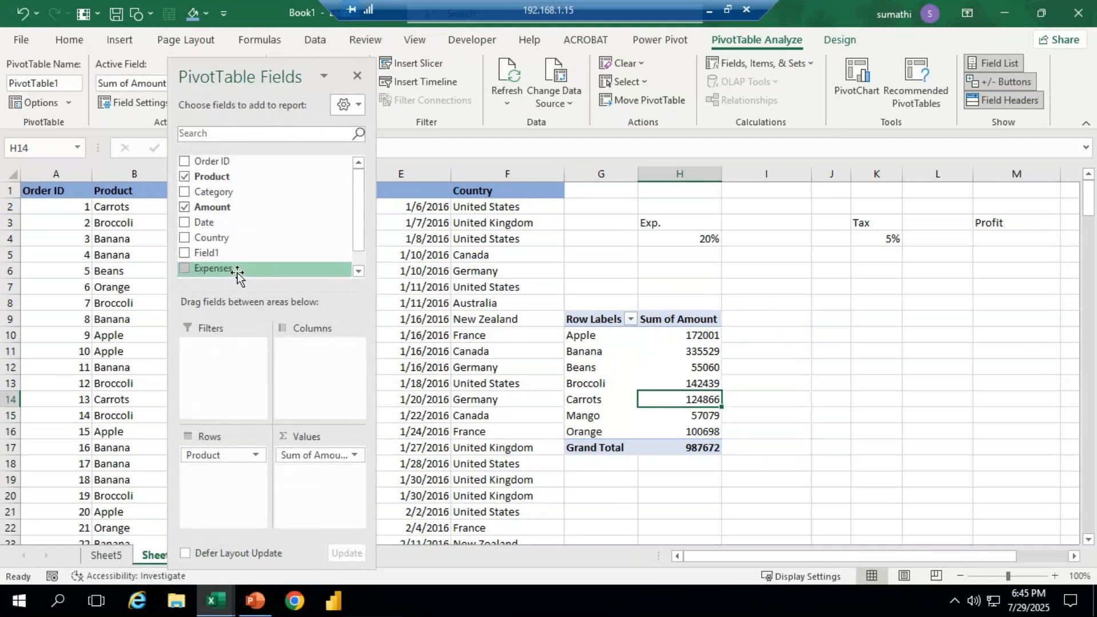
right_click(238, 272)
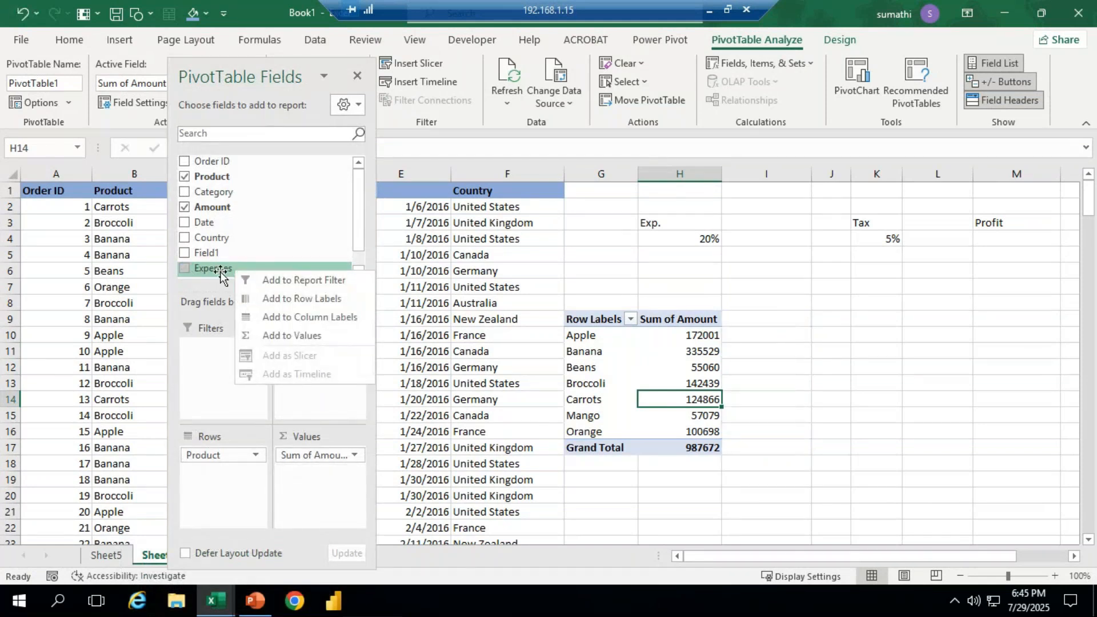
left_click(927, 366)
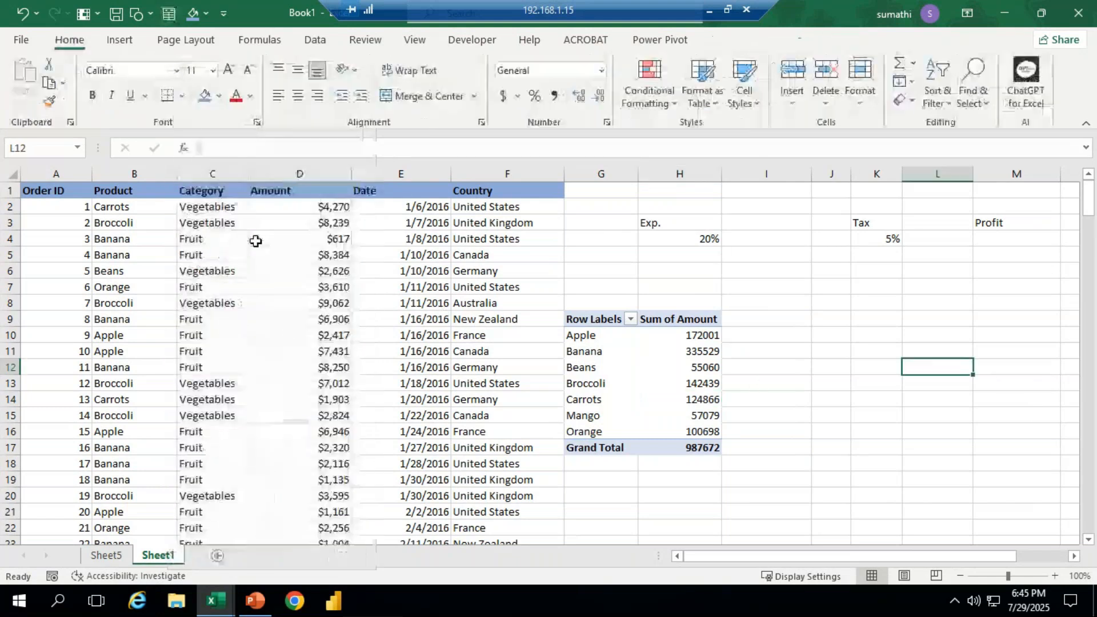
Step: Review the PivotTable calculation commands for the Banana amount and move the field list away from the source data
left_click(702, 351)
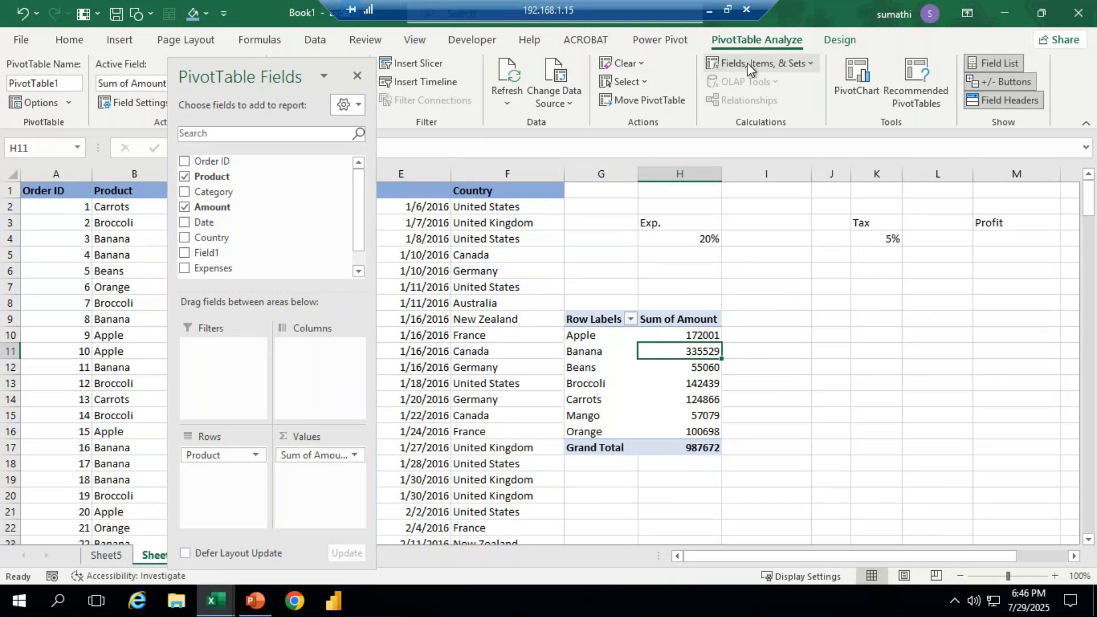
left_click(803, 64)
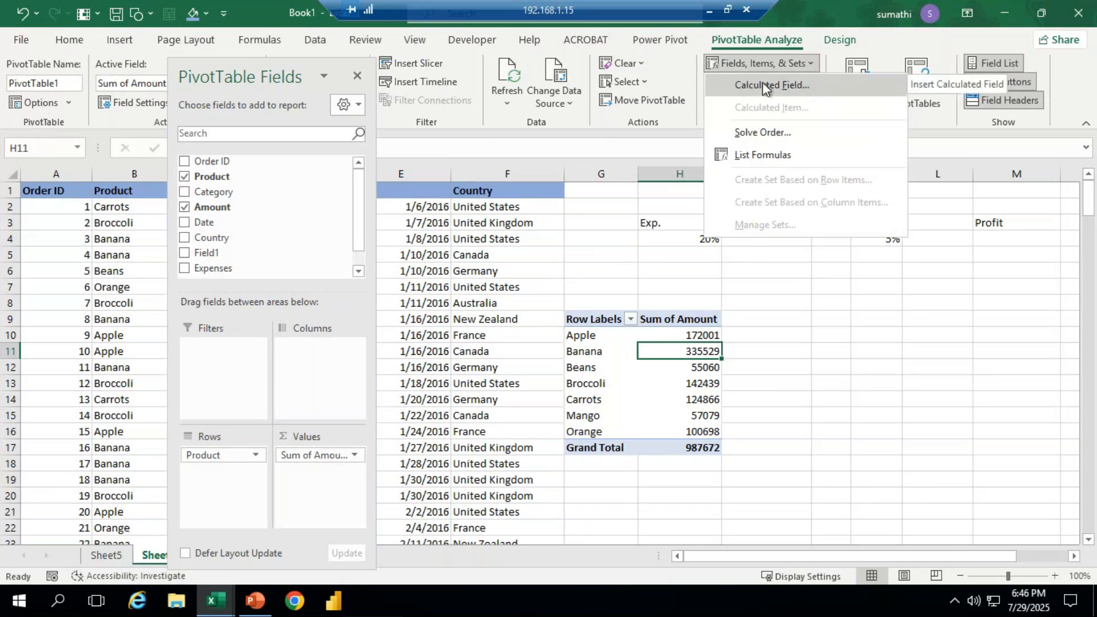
left_click(819, 296)
left_click_drag(221, 74, 194, 443)
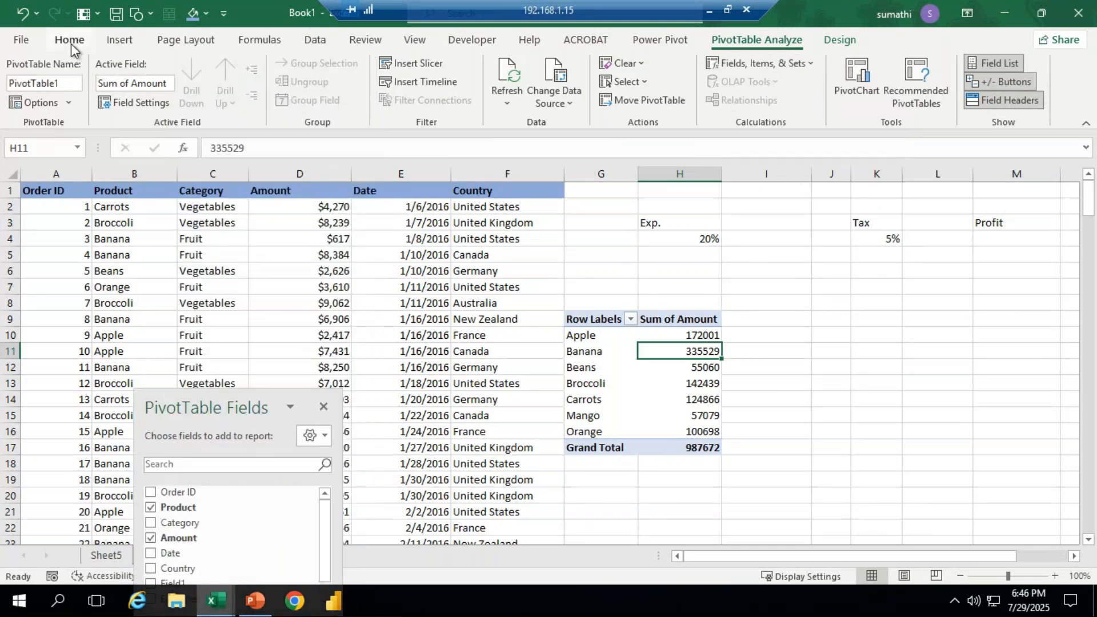
Step: Start a new calculated field through the cell insert options and name it Total Expenses
left_click(71, 43)
left_click(792, 100)
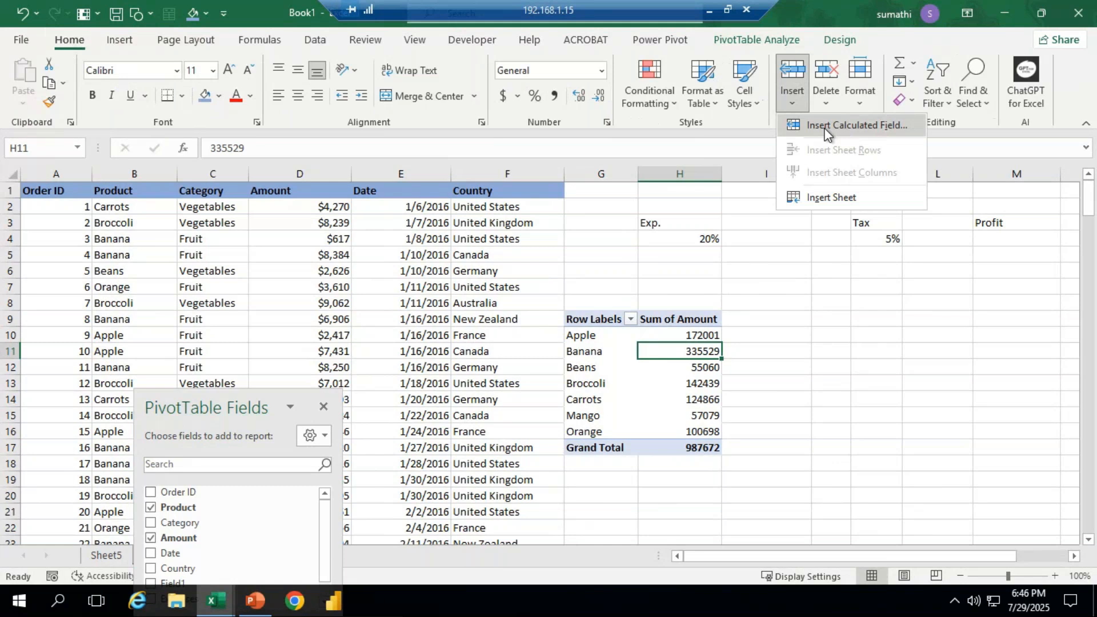
left_click(879, 125)
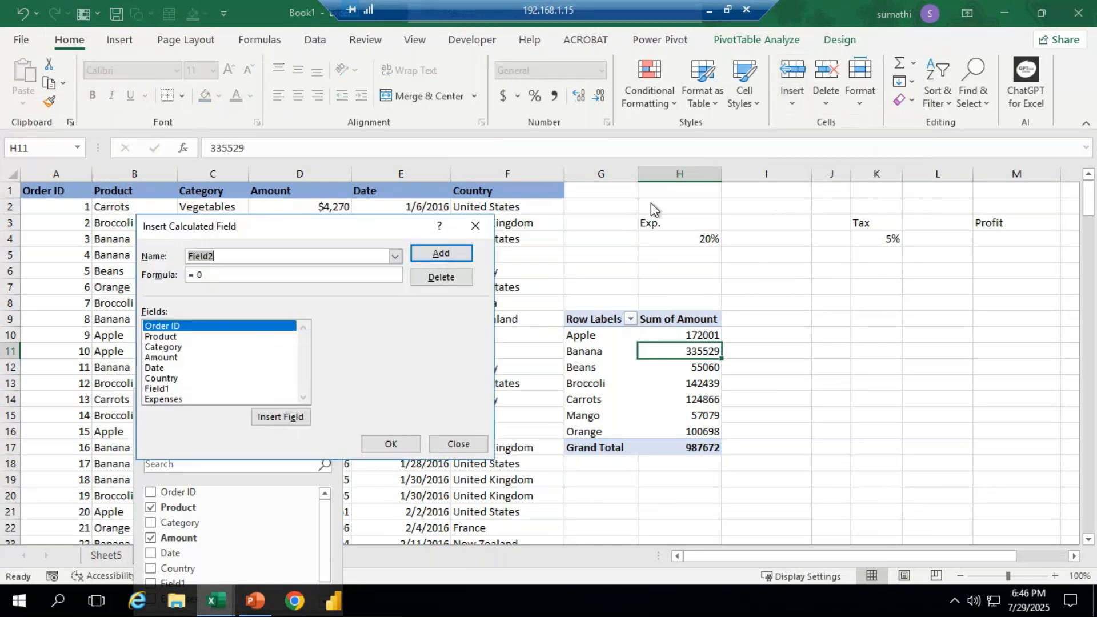
left_click_drag(259, 225, 291, 121)
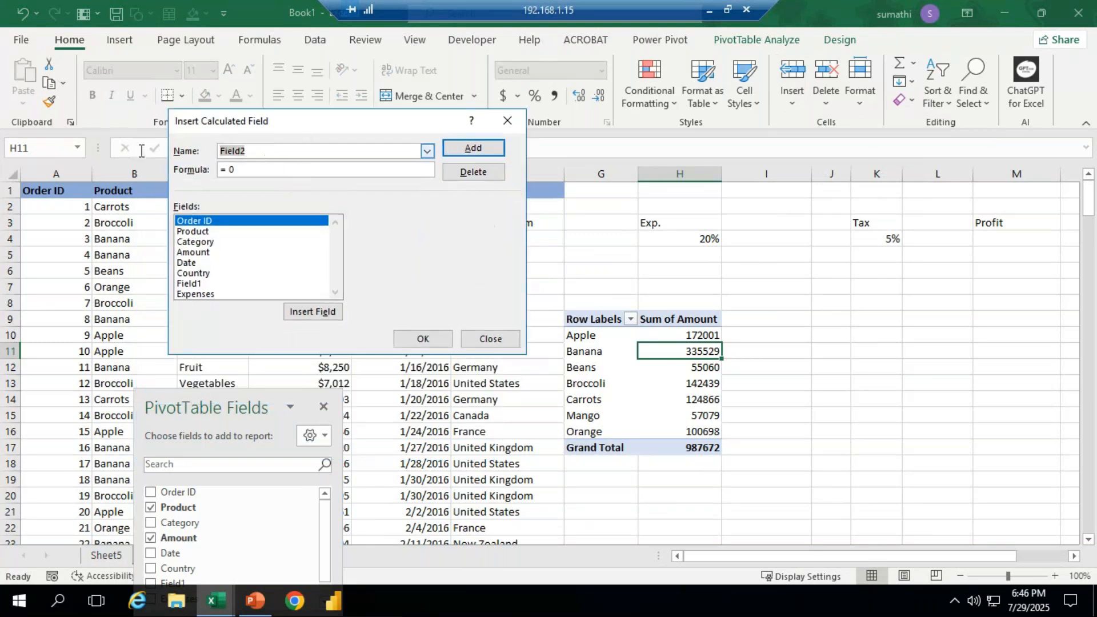
type("Exp.")
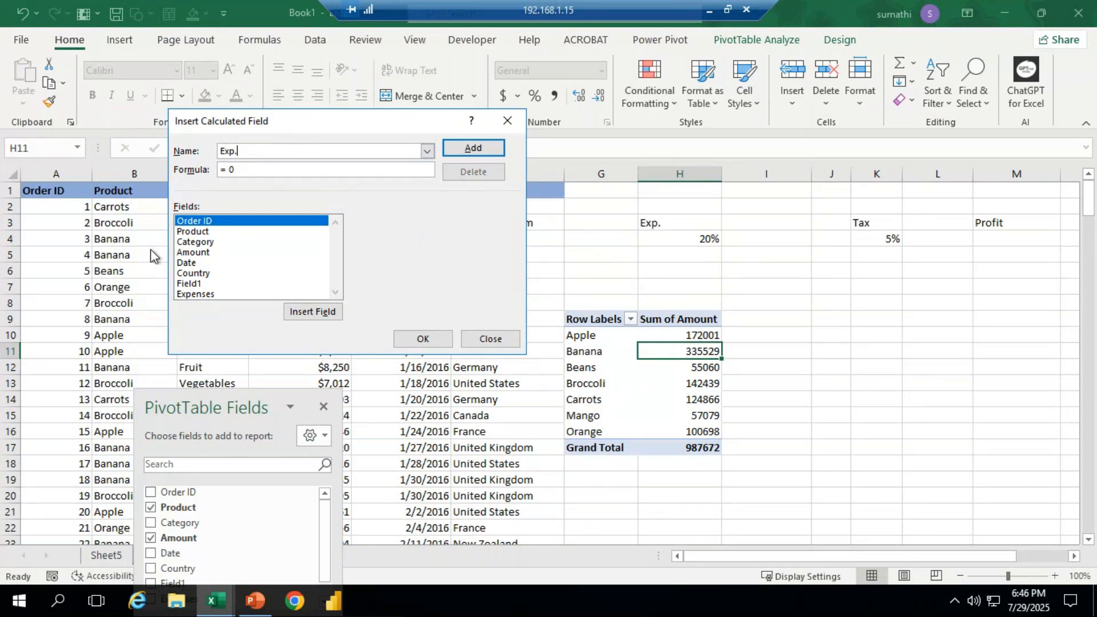
key("BackSpace")
key("BackSpace")
key("BackSpace")
key("BackSpace")
type("Total Expenses")
Step: Define the Total Expenses field with the formula = Amount*20% and insert it into the PivotTable
left_click(246, 171)
key("BackSpace")
key("BackSpace")
key("BackSpace")
type("=")
left_click(190, 253)
double_click(189, 255)
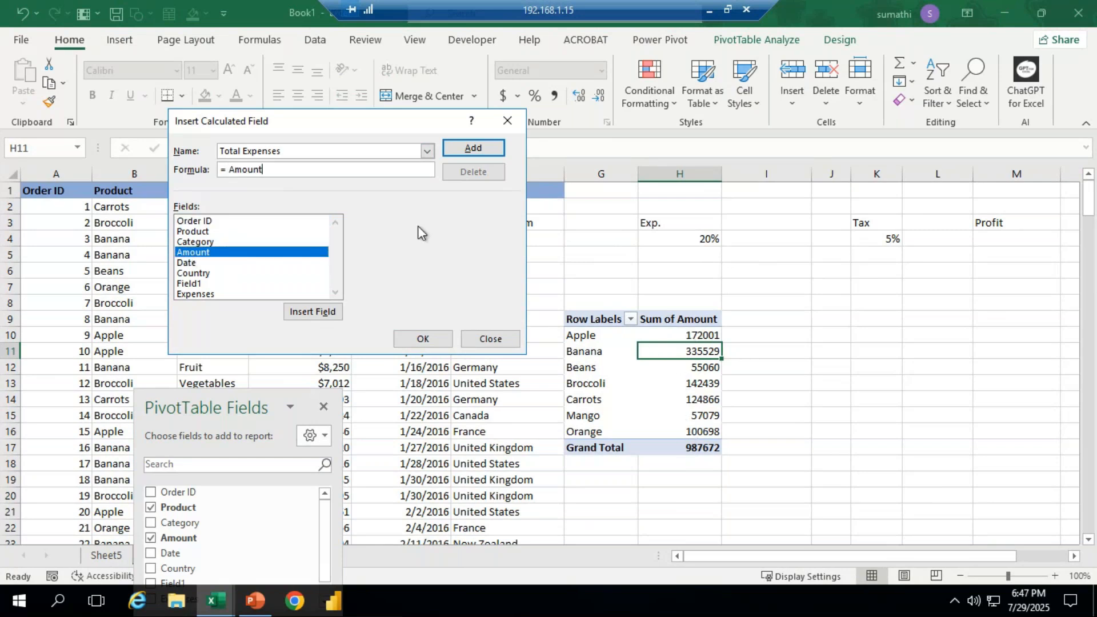
type("*200")
key("BackSpace")
type("%")
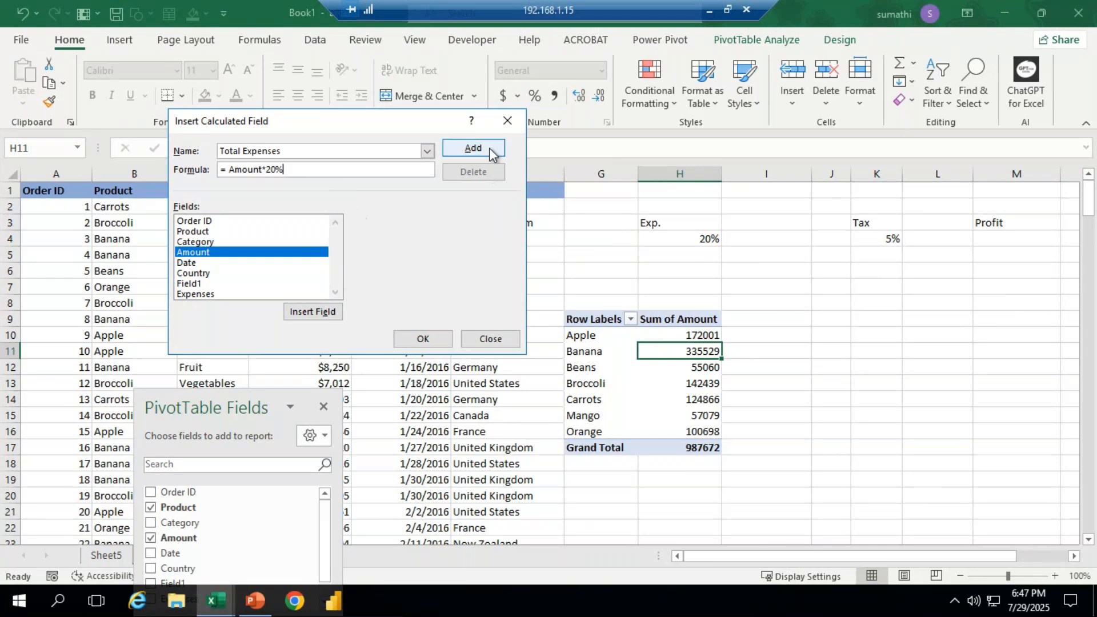
left_click(433, 337)
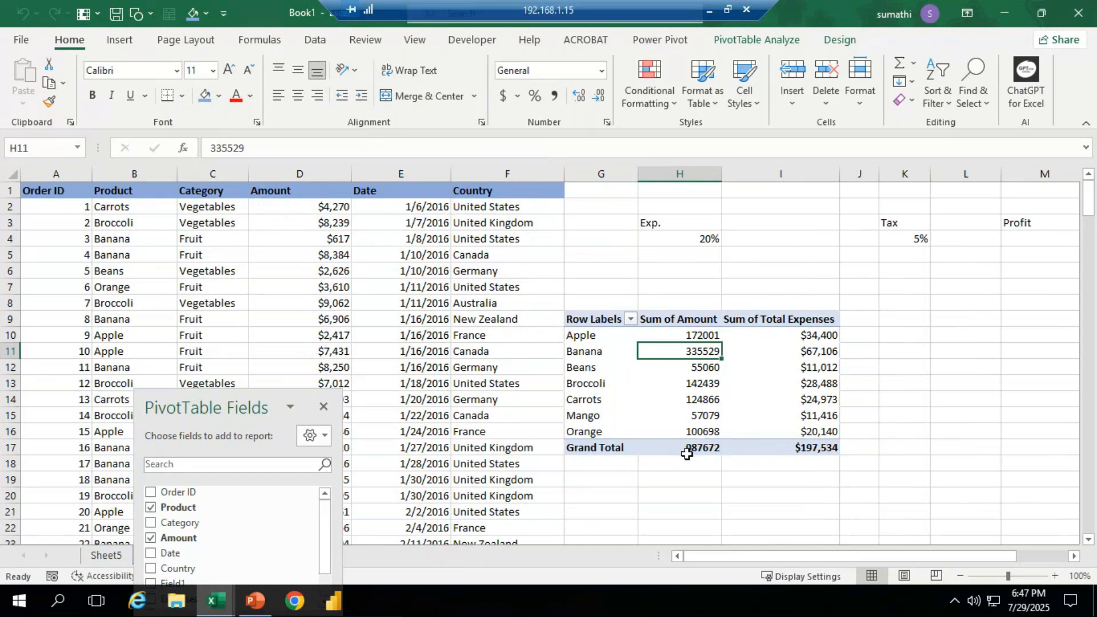
Step: Compare the Sum of Total Expenses column with the Sum of Amount column, including their grand totals
mouse_move(701, 449)
left_click_drag(833, 337, 813, 446)
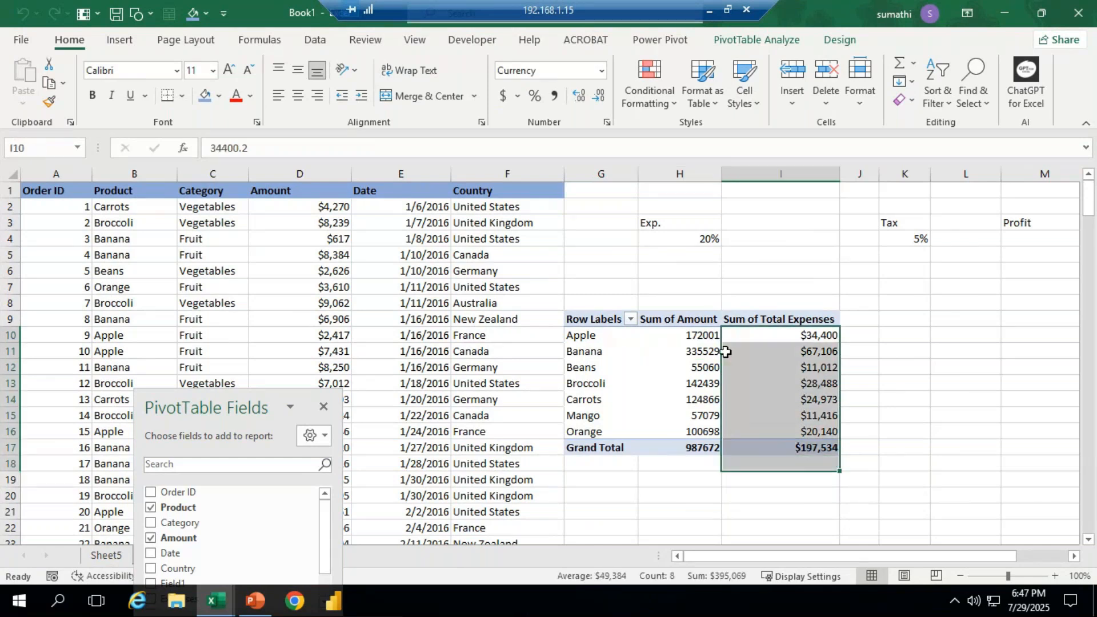
left_click_drag(704, 336, 705, 448)
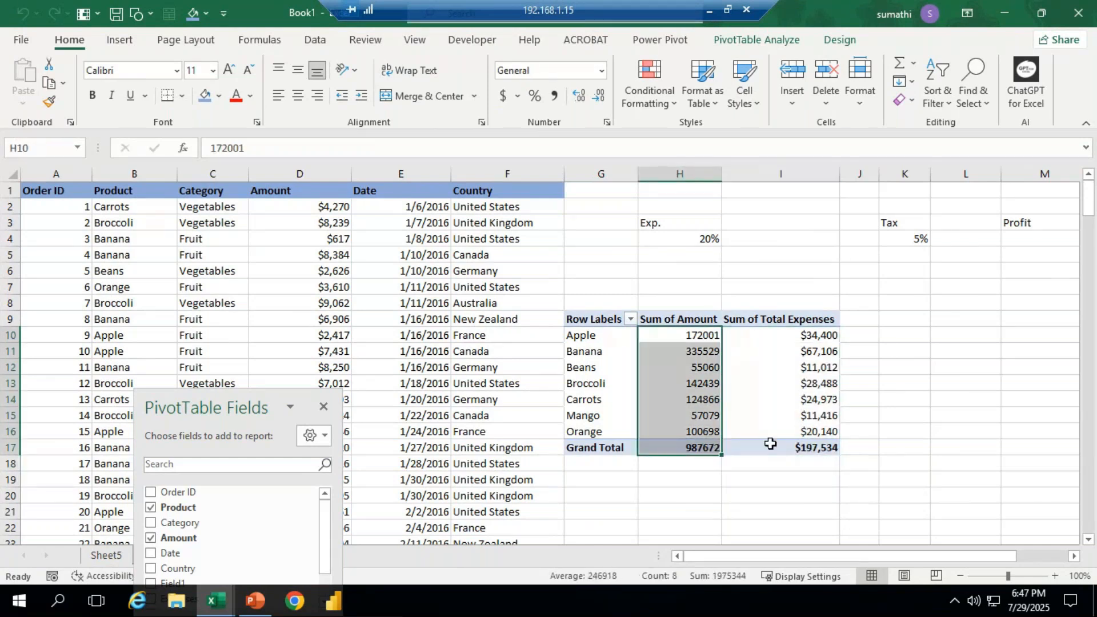
Step: Widen column J between the PivotTable and the Tax column
left_click(914, 239)
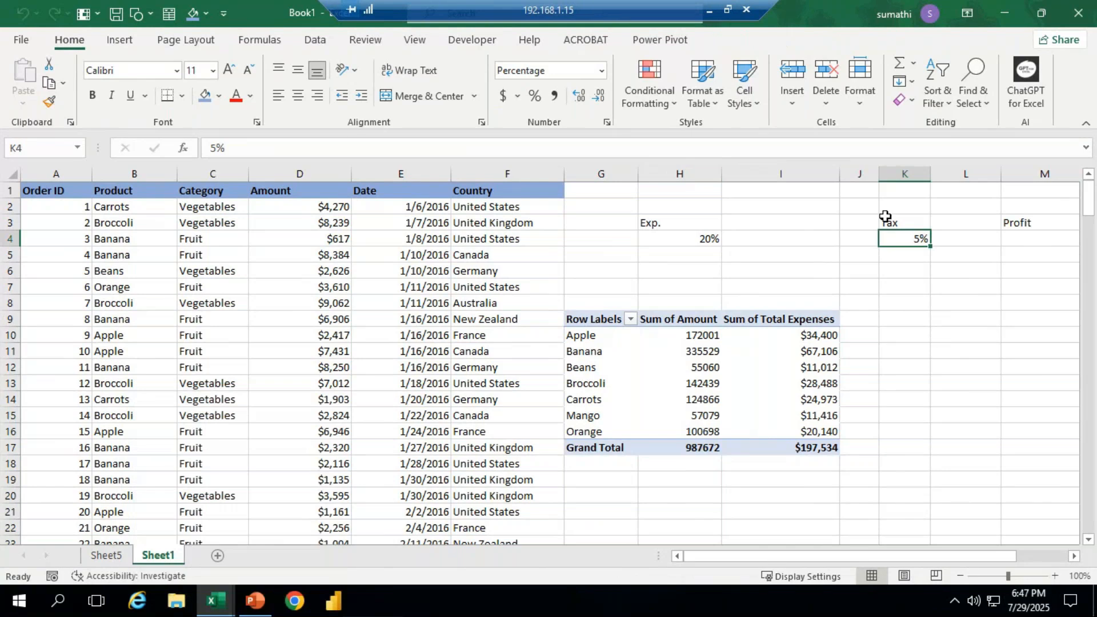
left_click_drag(878, 174, 921, 178)
left_click_drag(935, 555, 974, 564)
Step: Start a new calculated field for the PivotTable and name it Tax_Amt
left_click_drag(440, 320, 663, 447)
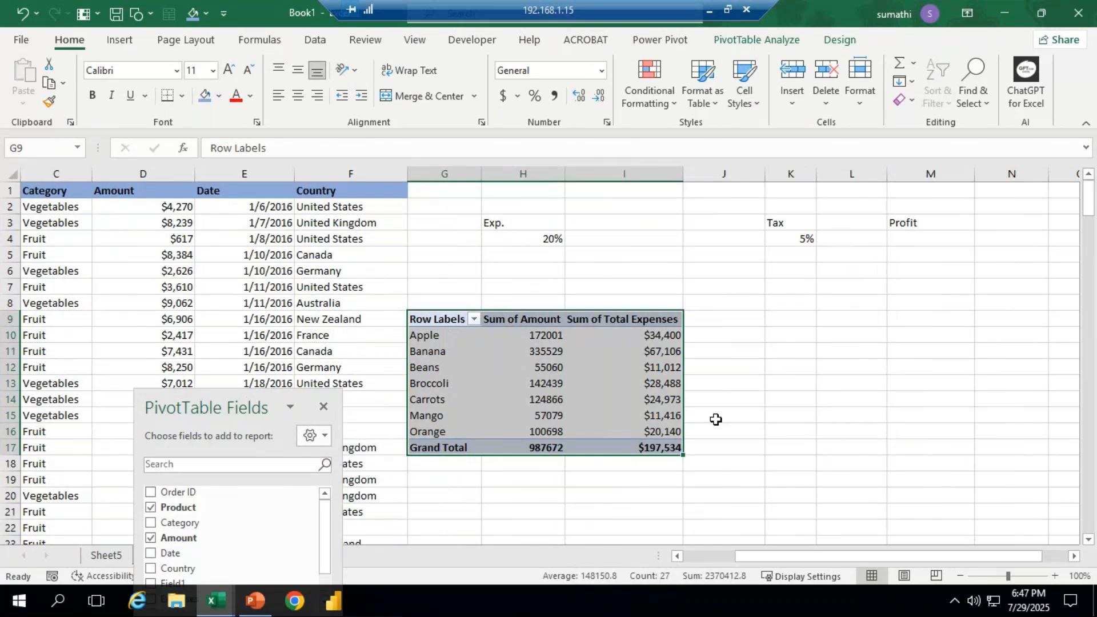
left_click(666, 367)
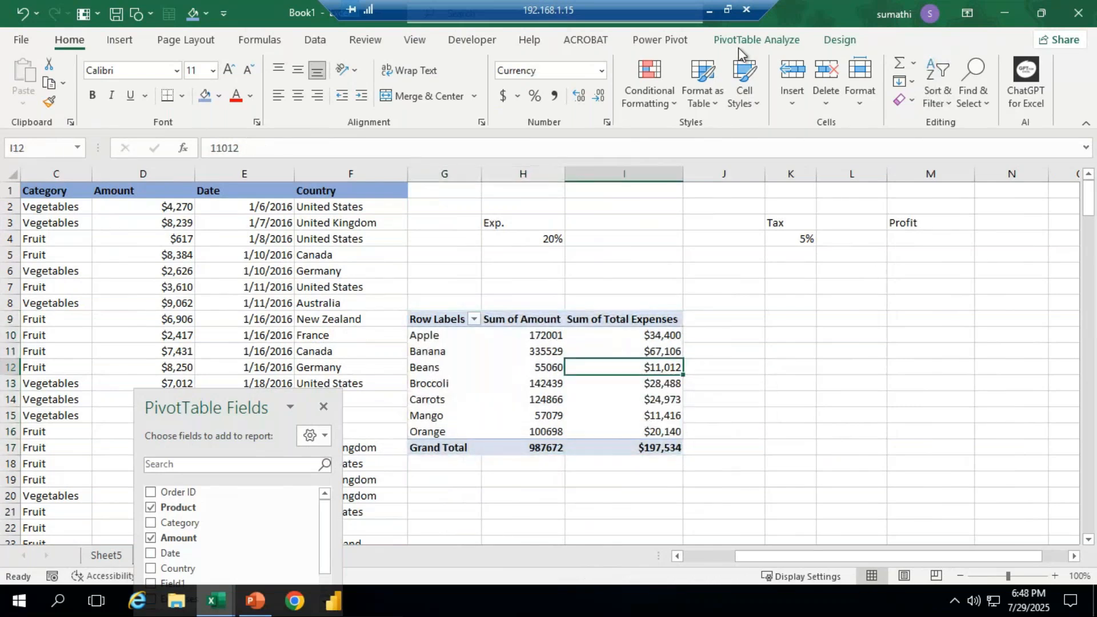
left_click(755, 41)
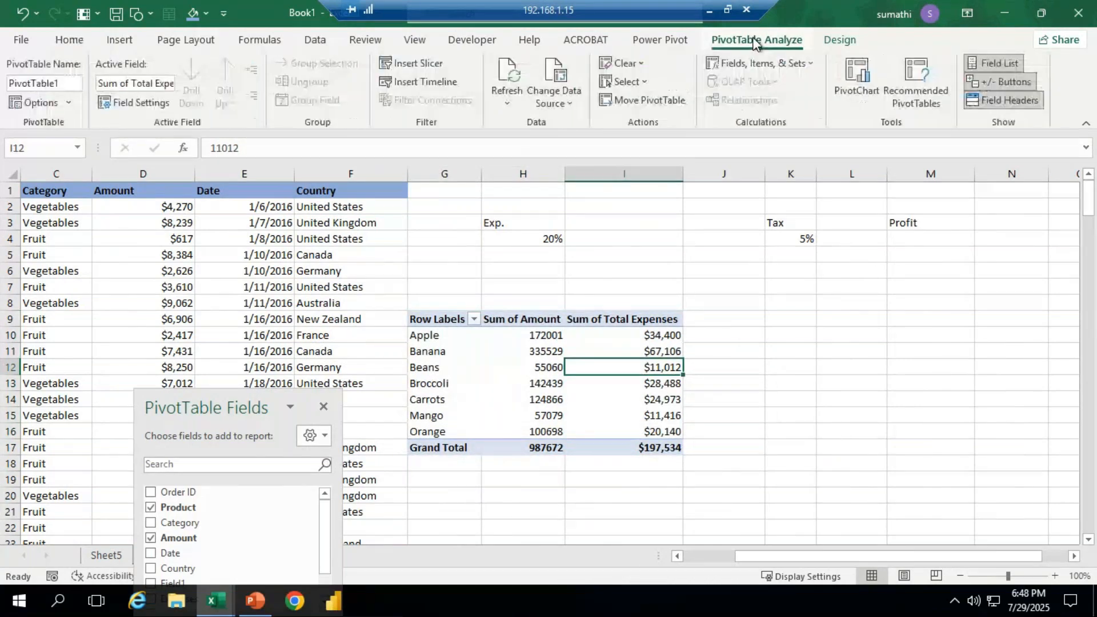
left_click(812, 64)
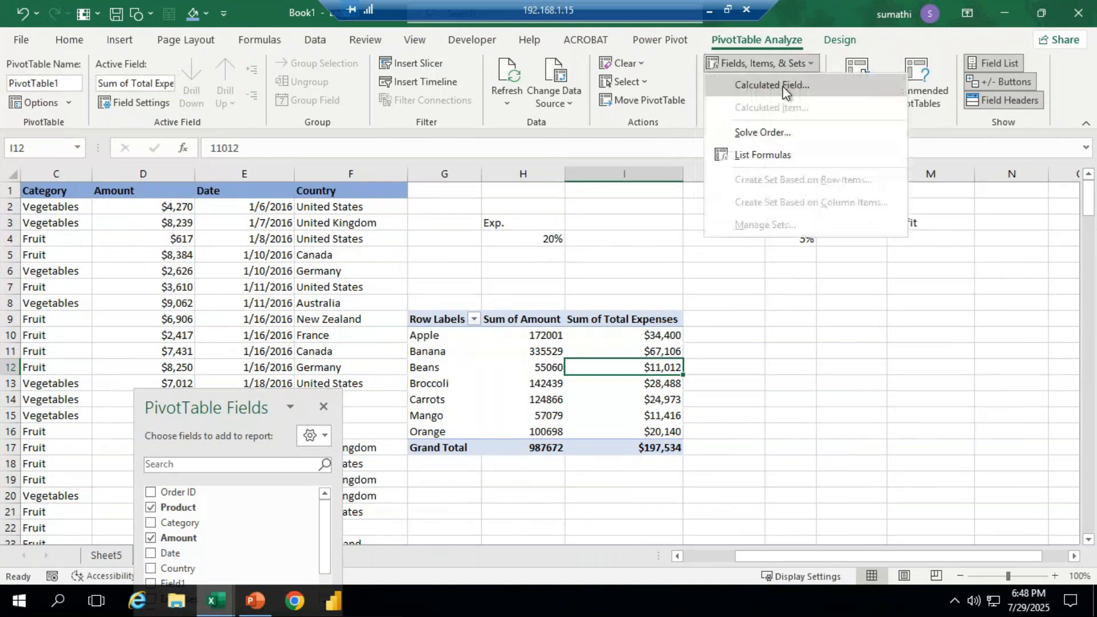
left_click(738, 84)
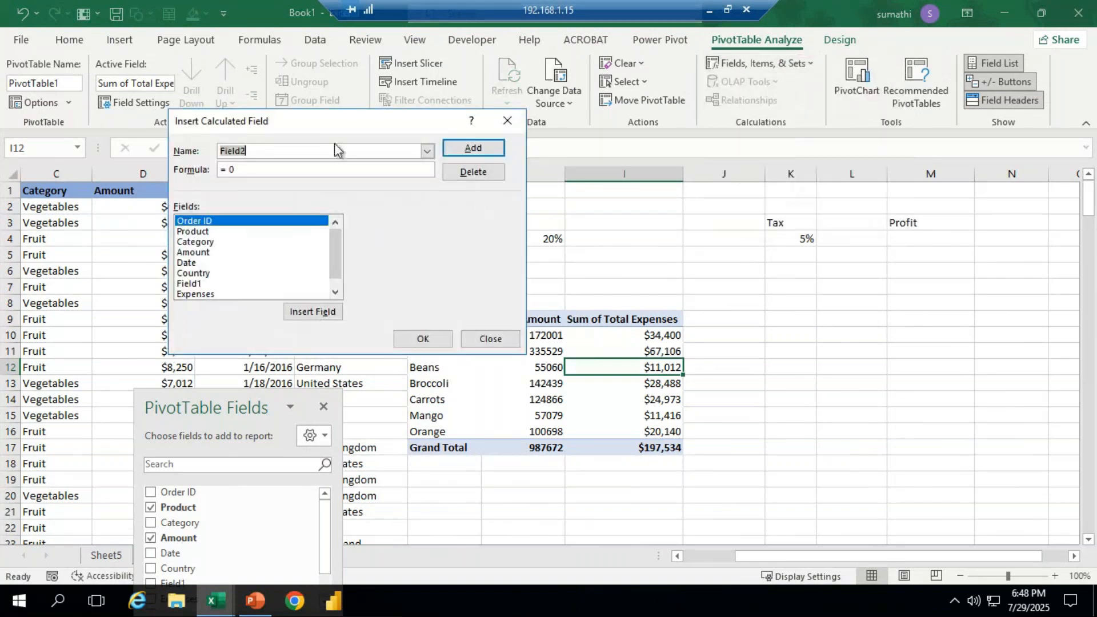
left_click(258, 152)
key("BackSpace")
key("BackSpace")
key("BackSpace")
key("BackSpace")
key("BackSpace")
key("BackSpace")
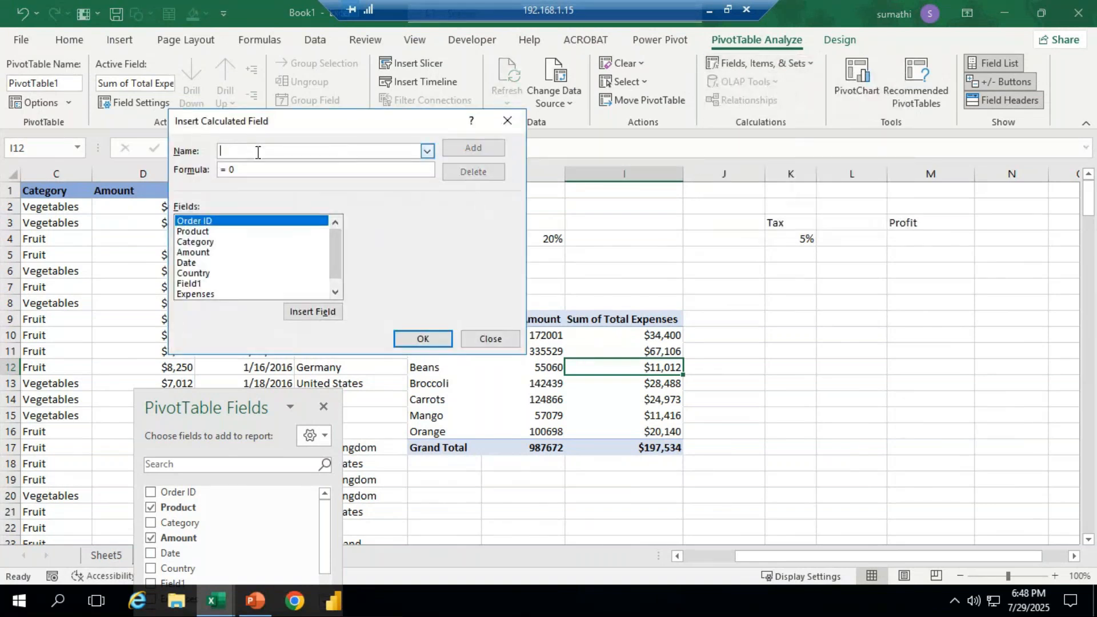
type("T")
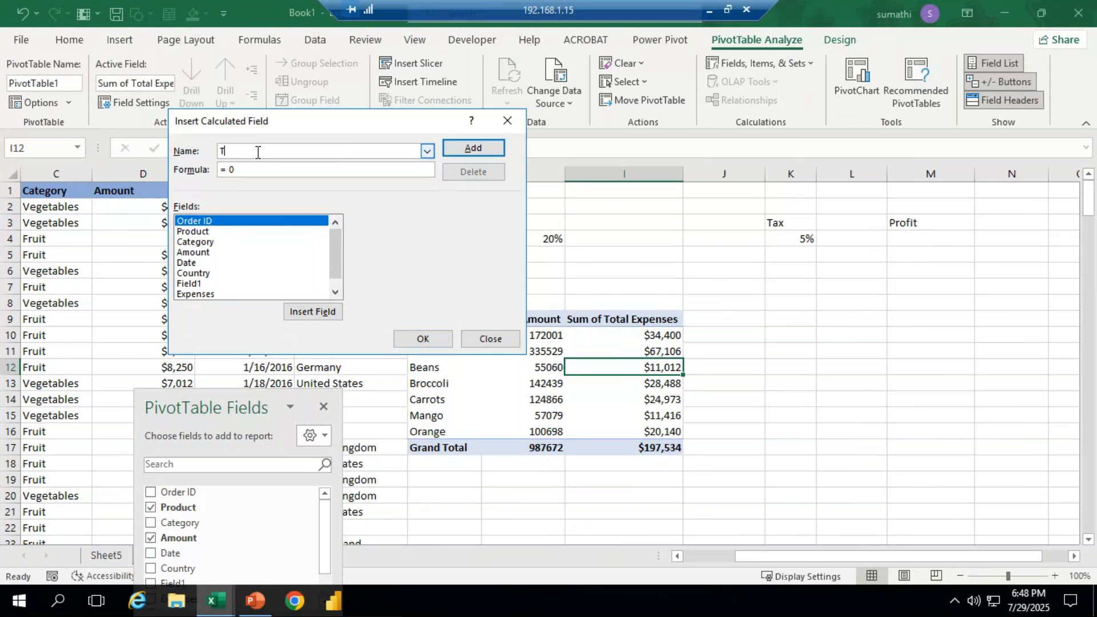
type("ax Amt")
key("BackSpace")
key("BackSpace")
key("BackSpace")
key("BackSpace")
type("_Amt")
Step: Define the Tax_Amt field with the formula = Amount*5% and insert it into the PivotTable
left_click(253, 170)
key("BackSpace")
key("BackSpace")
key("BackSpace")
type("=")
double_click(201, 253)
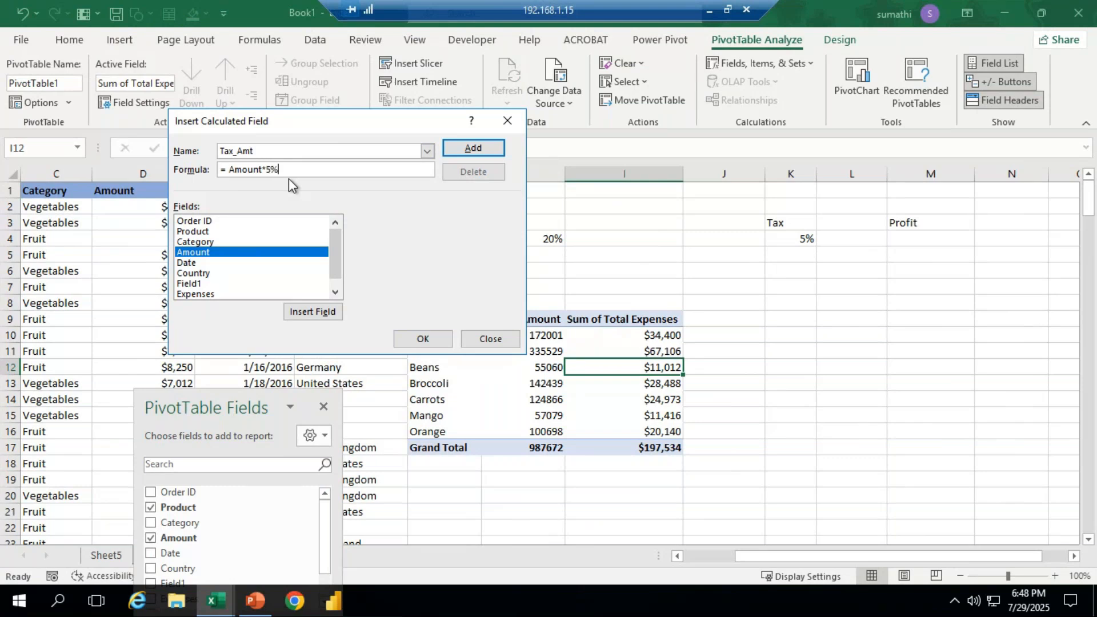
left_click(422, 339)
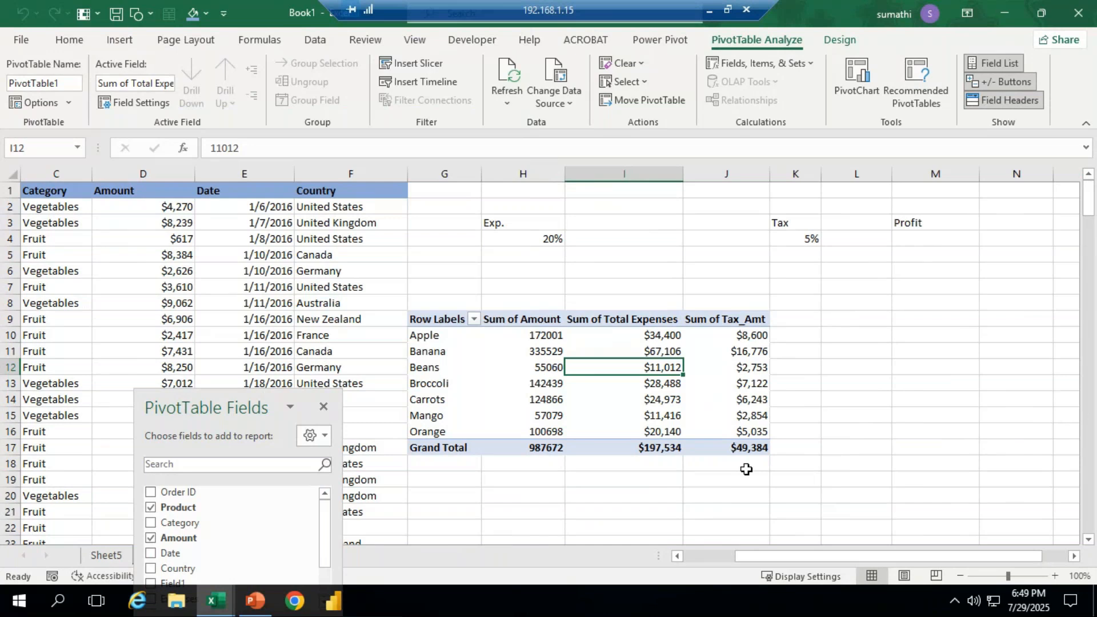
Step: Start another calculated field for the PivotTable and name it Total_Exp
left_click(769, 64)
left_click(775, 85)
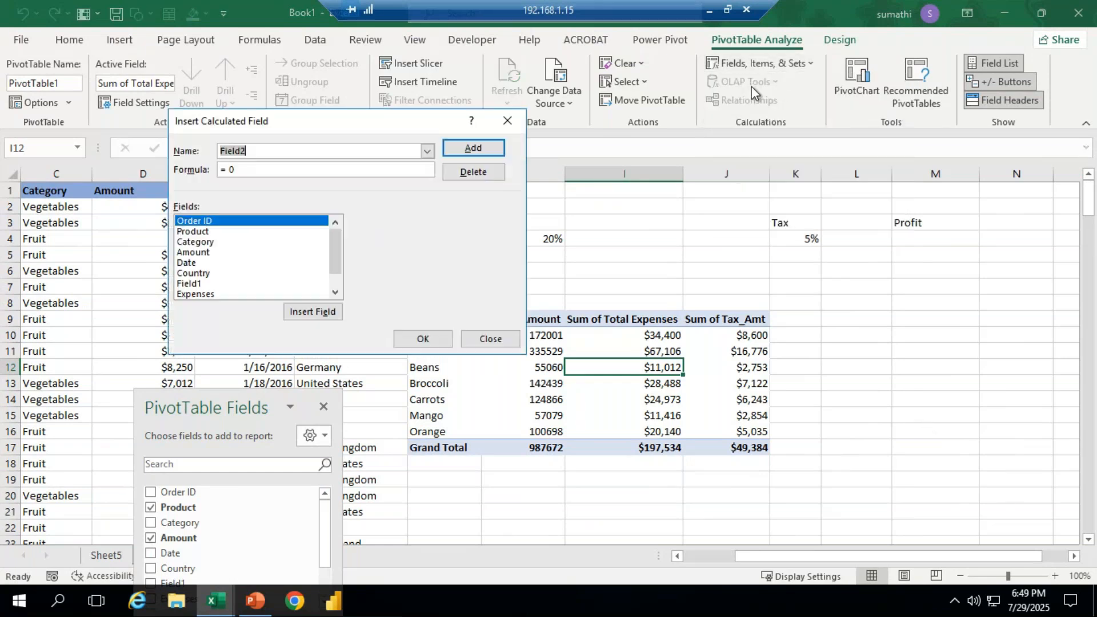
left_click_drag(267, 148, 144, 142)
type("Total")
key("BackSpace")
type("_Exp")
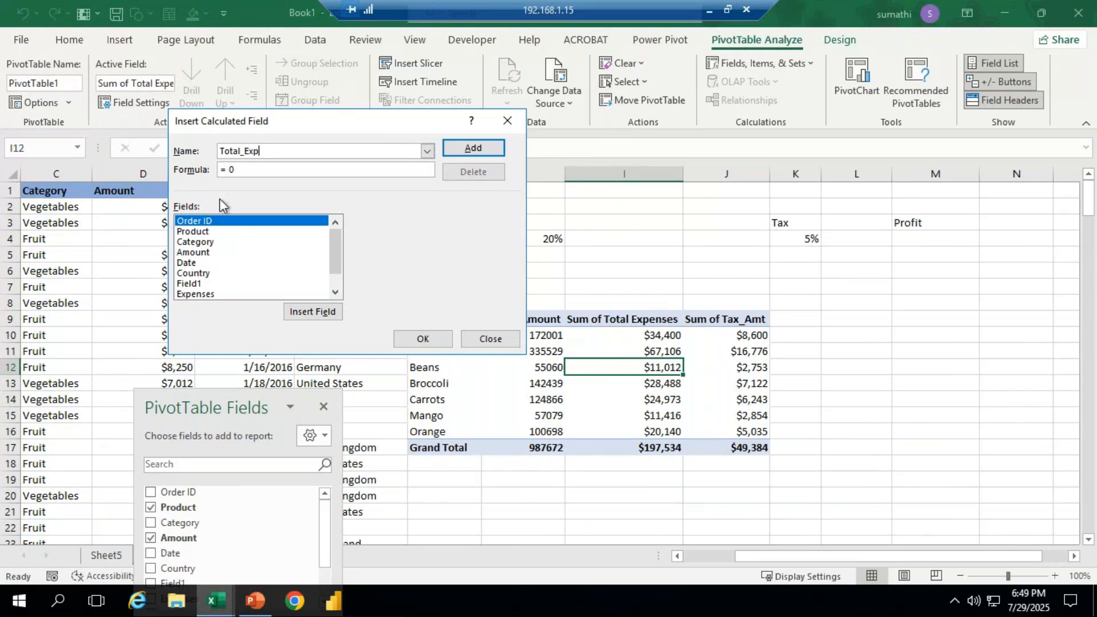
Step: Define the Total_Exp field with the formula = 'Total Expenses' + Tax_Amt and insert it into the PivotTable
key("BackSpace")
key("BackSpace")
key("BackSpace")
type("=")
left_click_drag(336, 265, 338, 276)
double_click(243, 282)
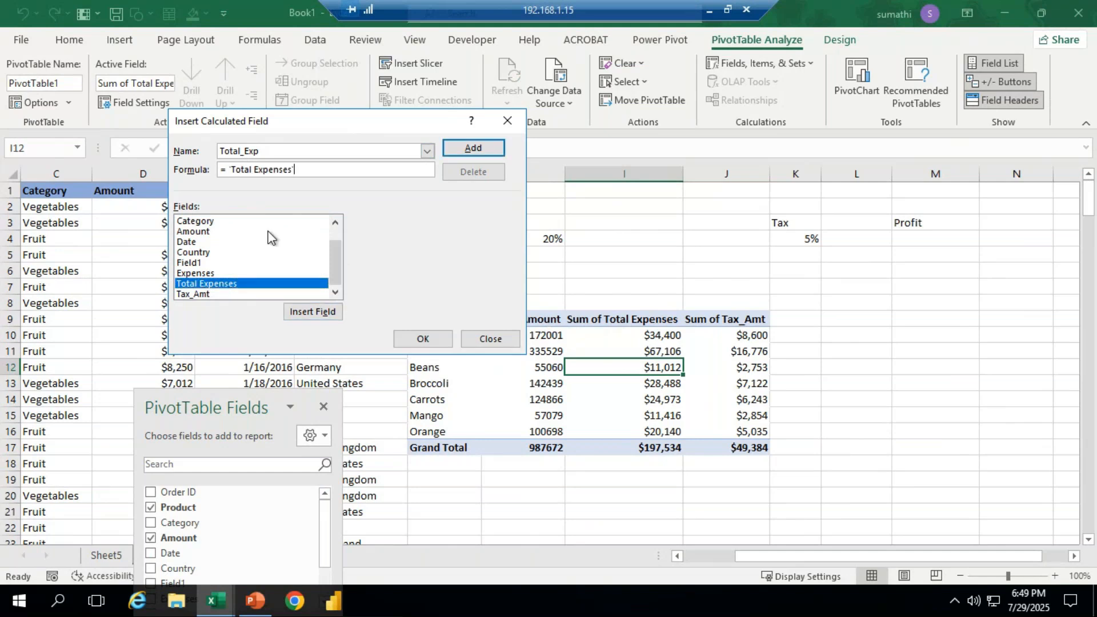
type("+")
left_click(201, 294)
double_click(201, 294)
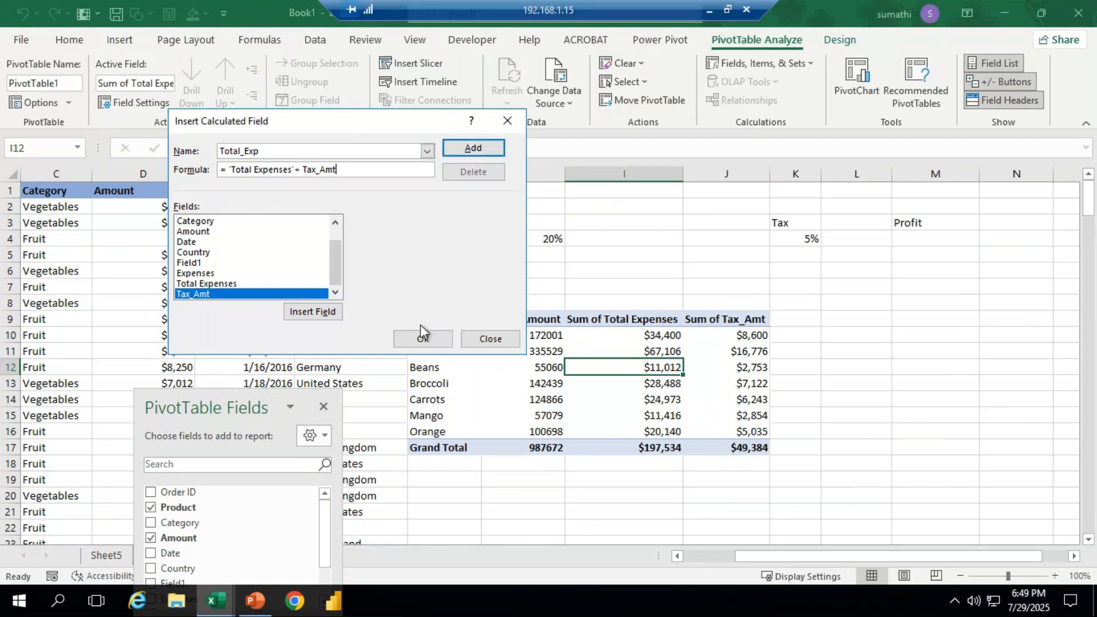
left_click(421, 344)
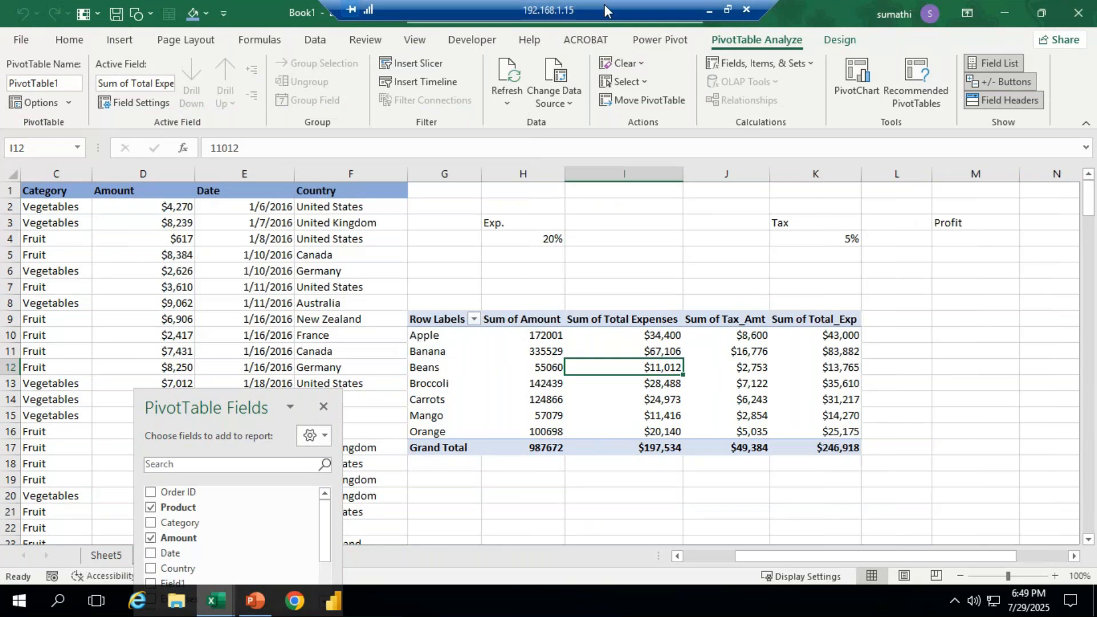
Step: Switch to the GoTo Meeting window and send "any doubts??" to everyone in the chat
left_click(709, 10)
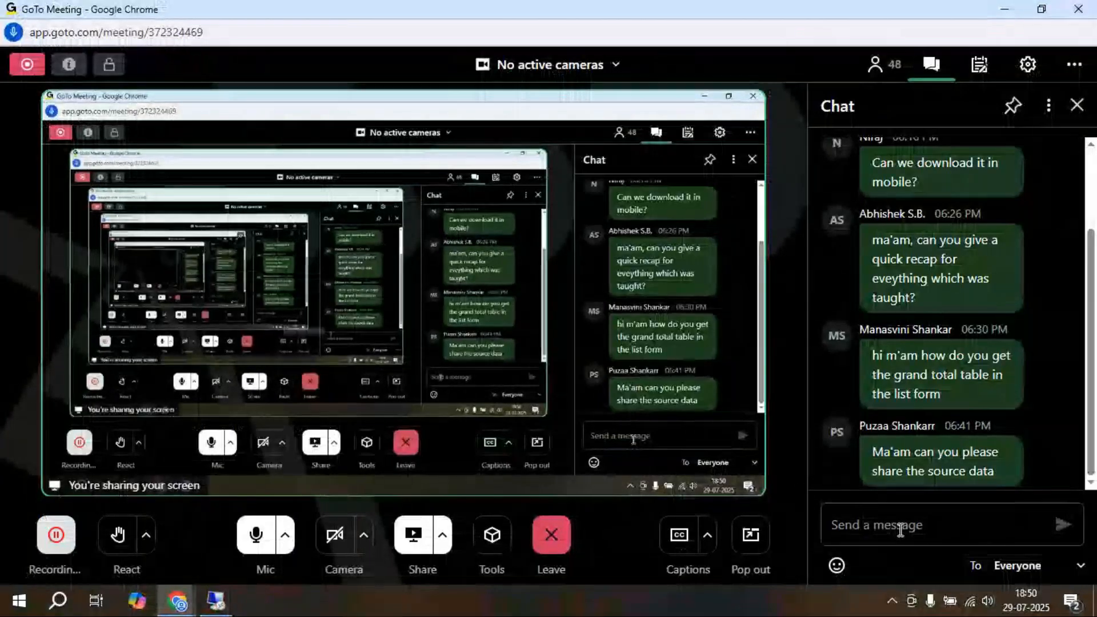
left_click(902, 531)
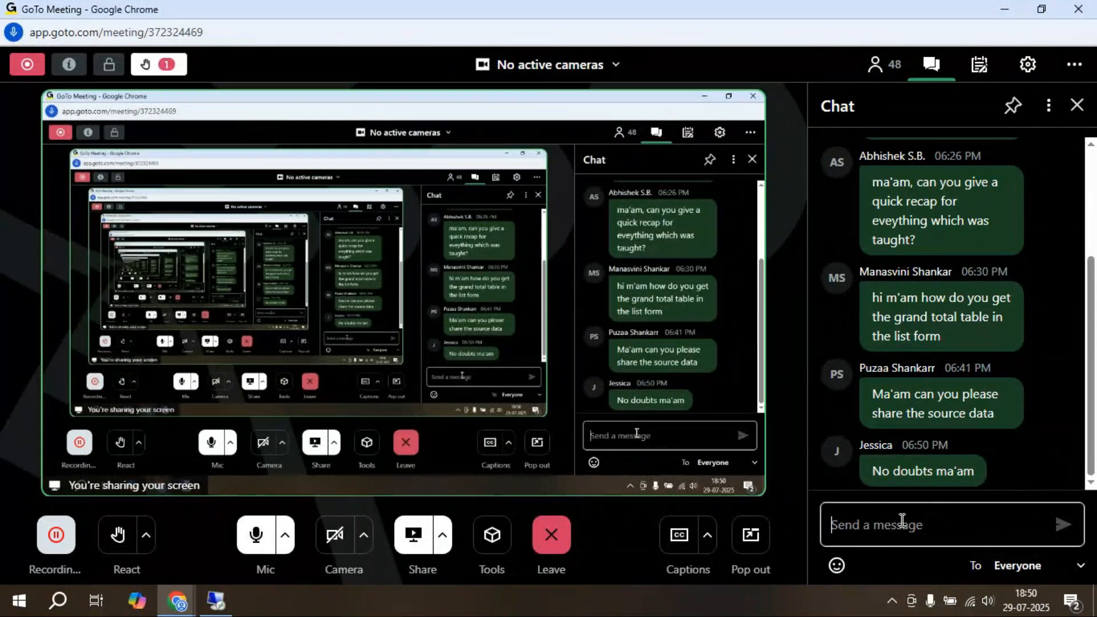
type("any")
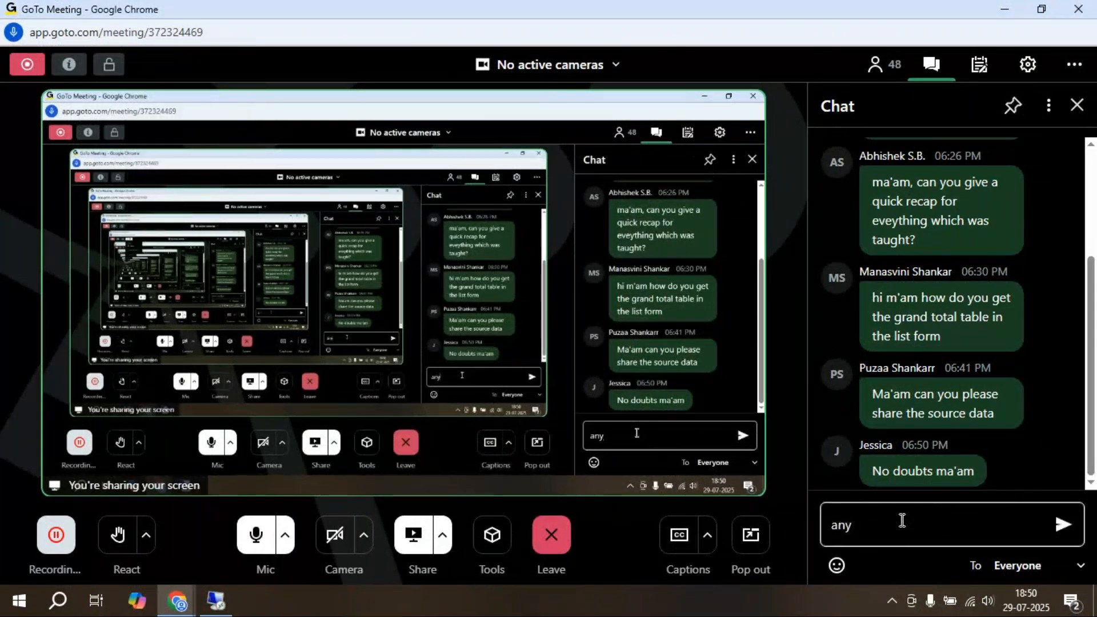
type(" doubts?")
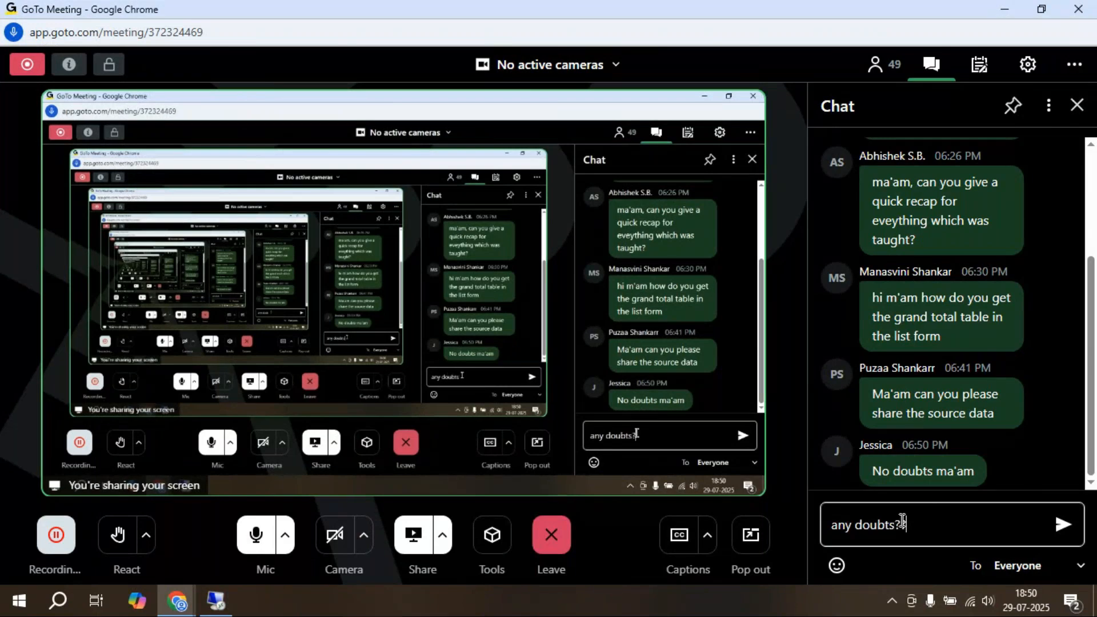
key("Return")
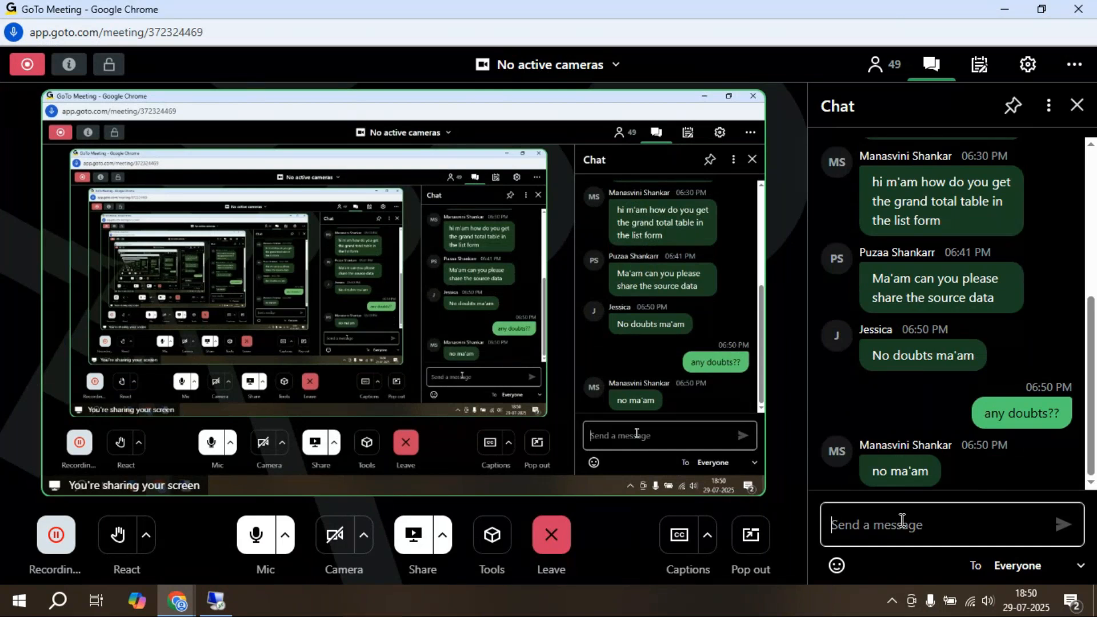
Step: Reply "ok" twice in the meeting chat and send the message "i will repeat"
type("ok")
key("Return")
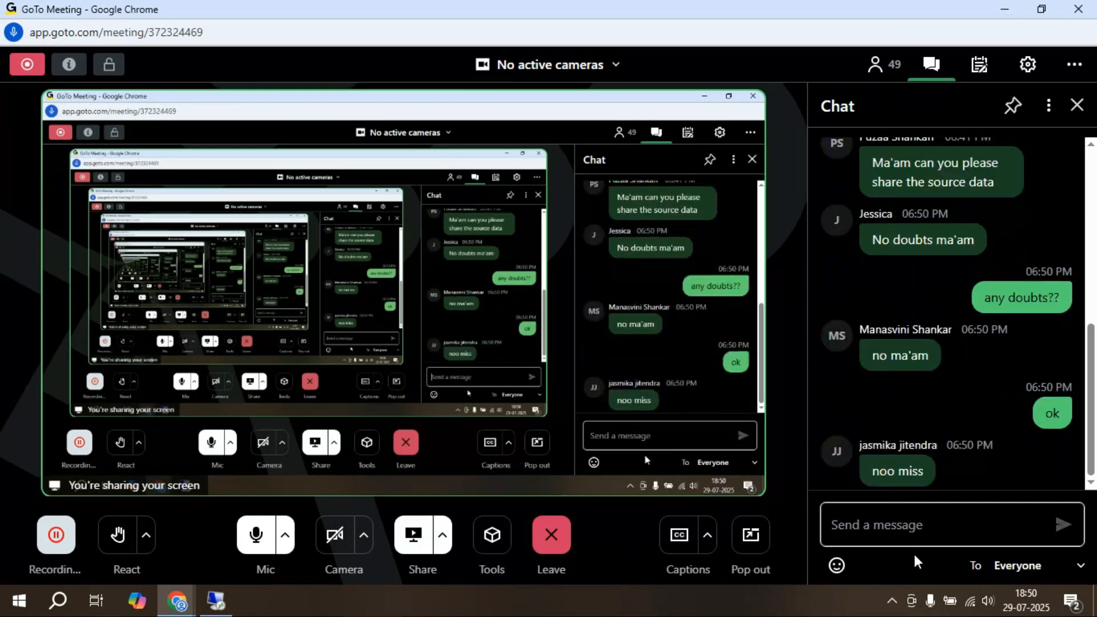
type("ok")
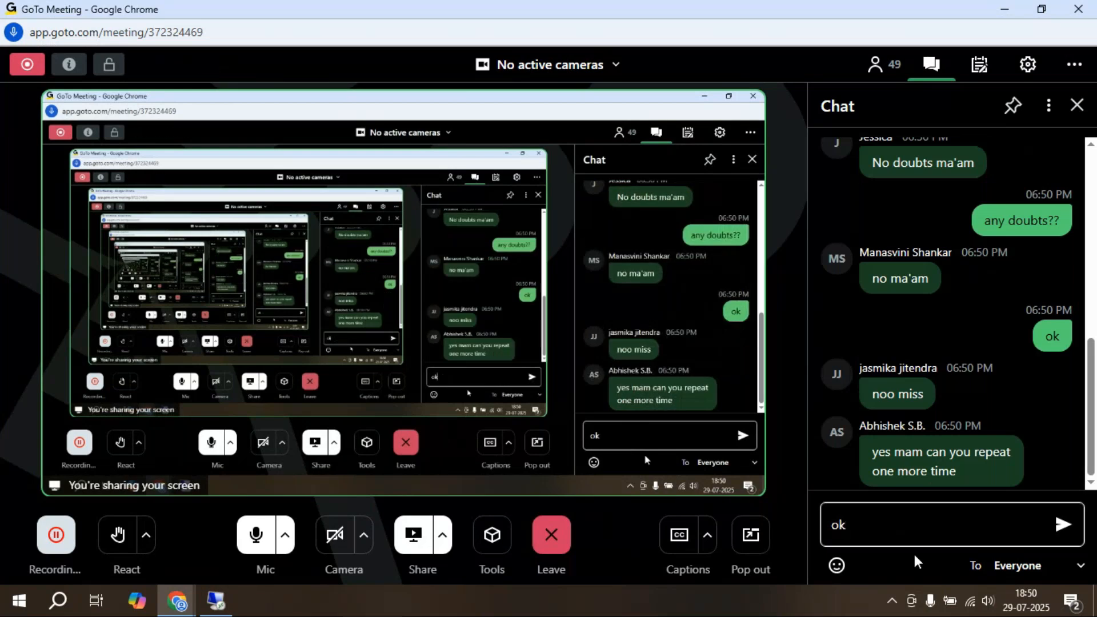
key("Return")
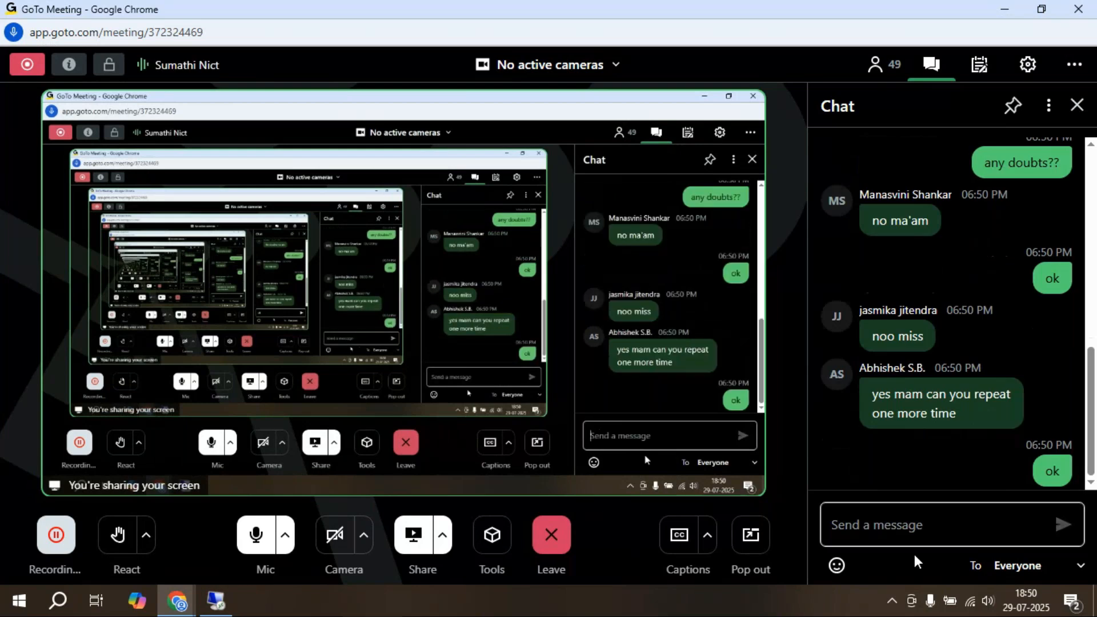
type("i will ")
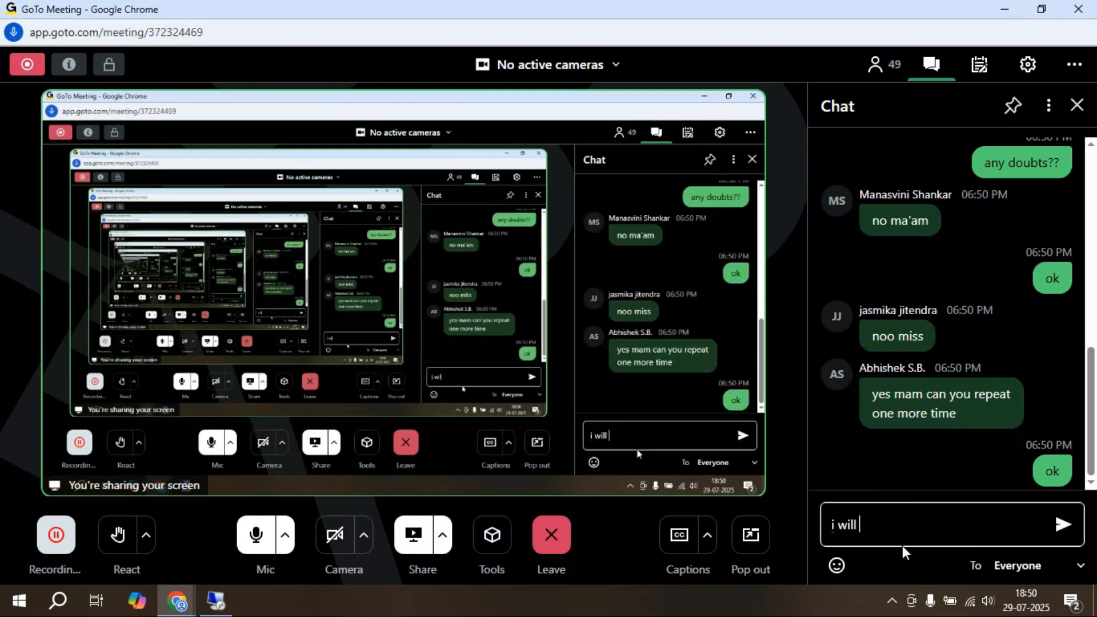
type("repeat")
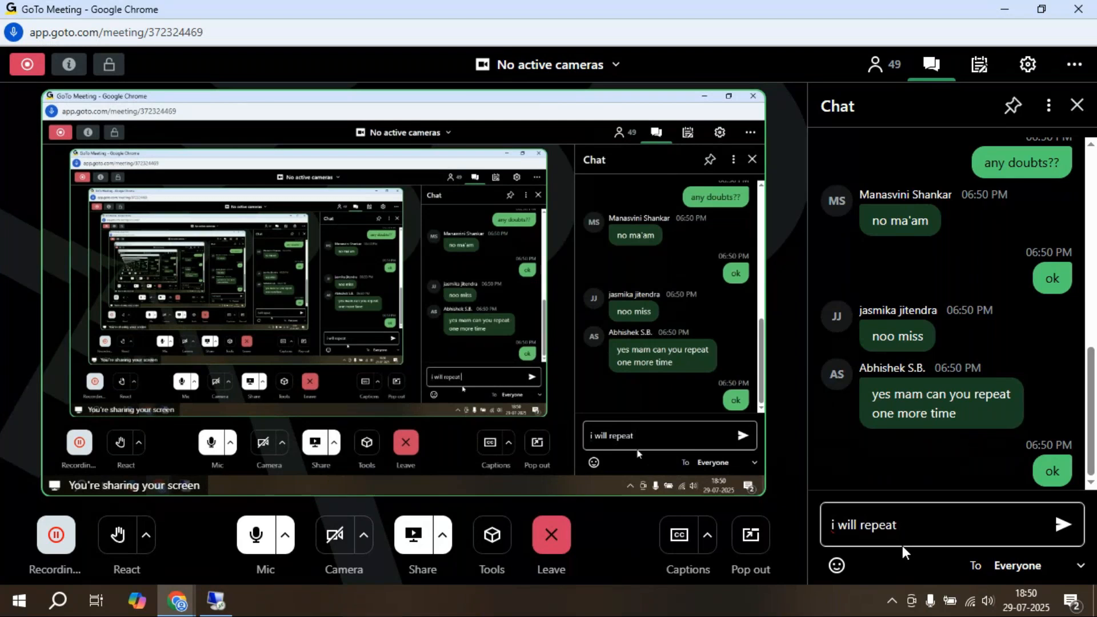
key("Return")
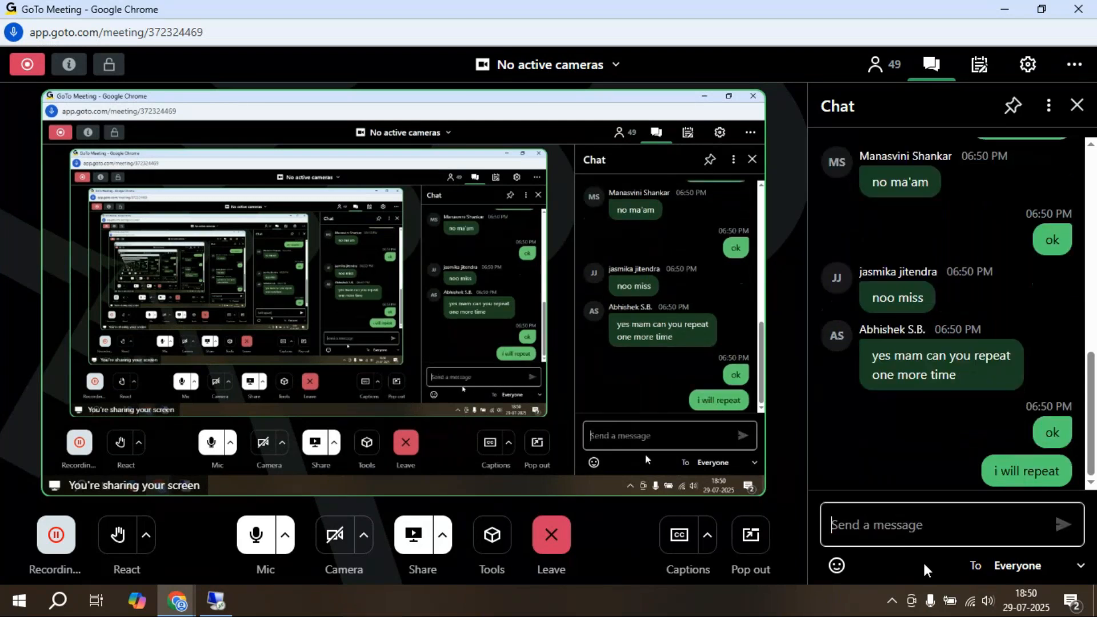
Step: Return to the Excel remote session, remove Sum of Total_Exp and Sum of Tax_Amt from the PivotTable values, and move the field list clear of the data
left_click(219, 605)
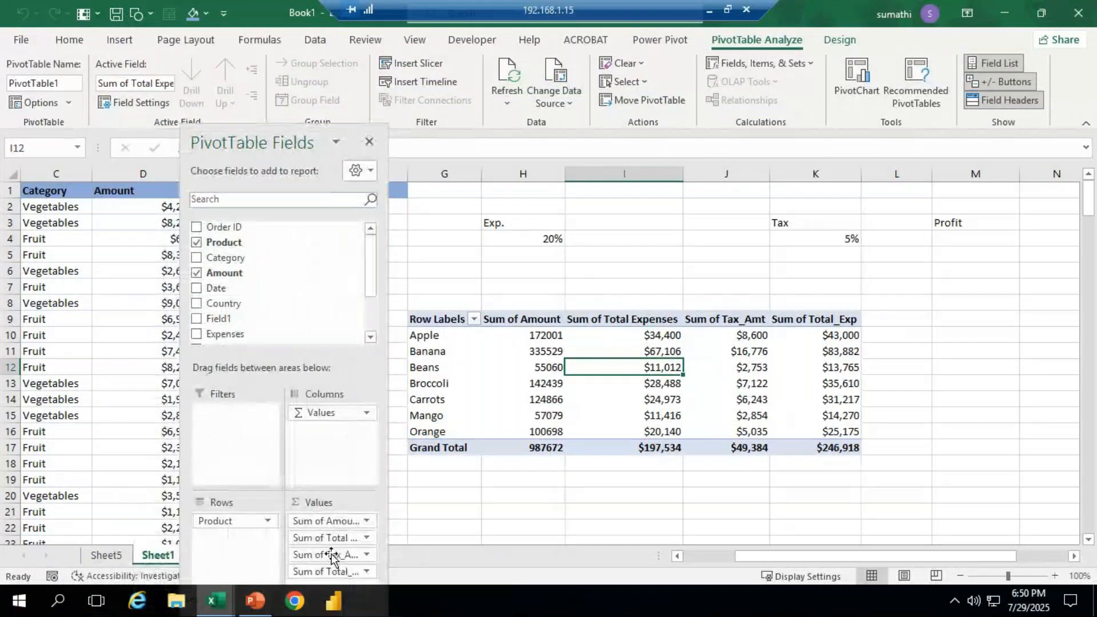
left_click_drag(266, 150, 279, 18)
left_click(375, 457)
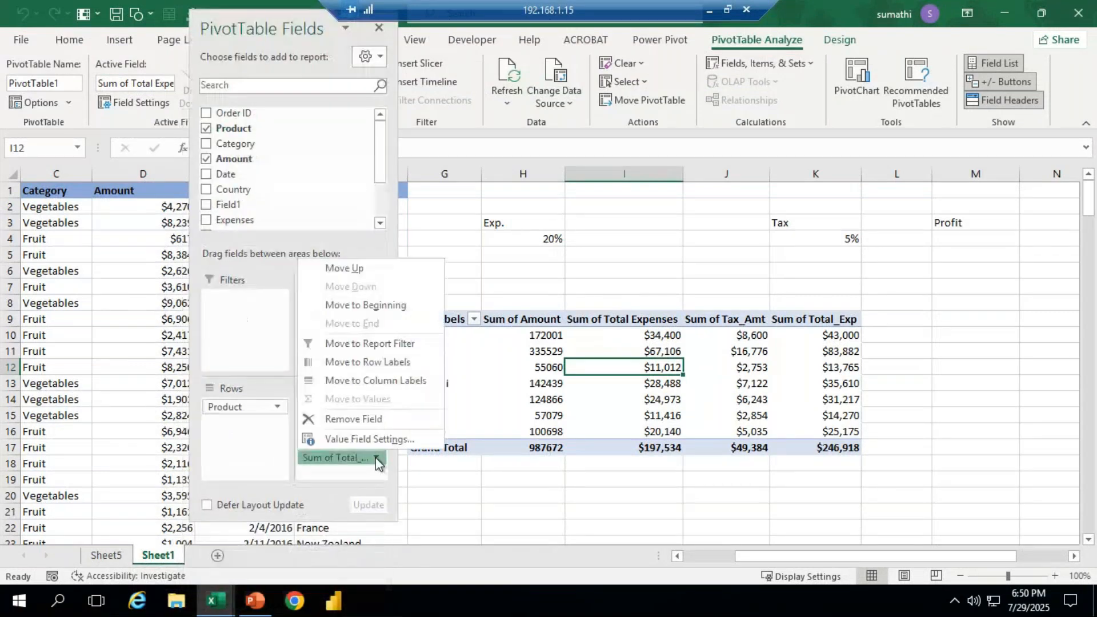
left_click(353, 419)
left_click(372, 442)
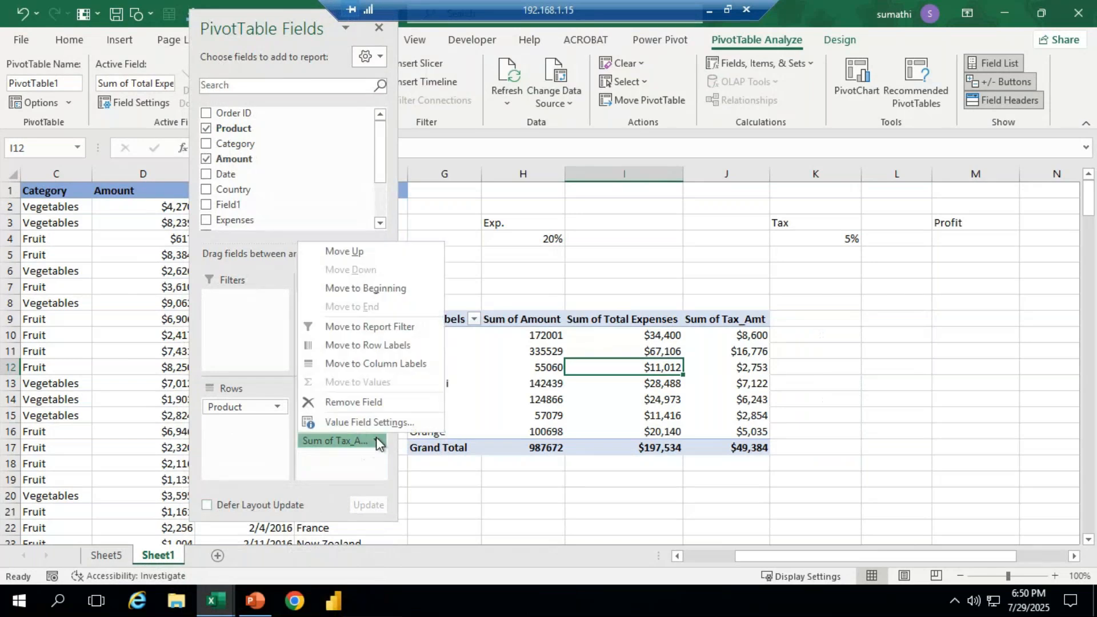
left_click(377, 411)
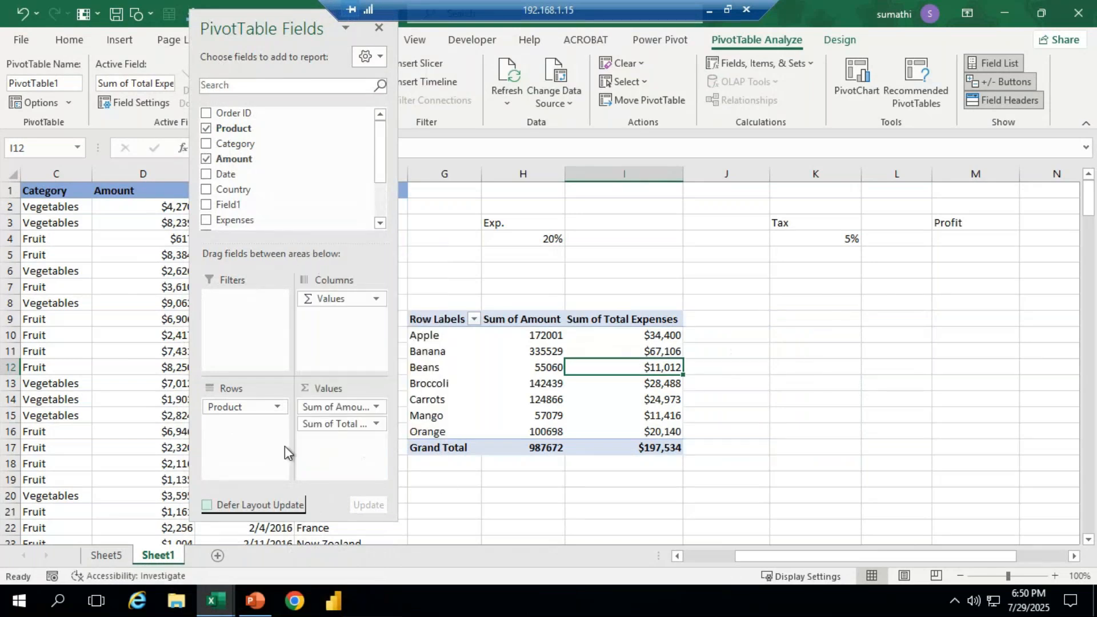
left_click_drag(277, 47, 230, 579)
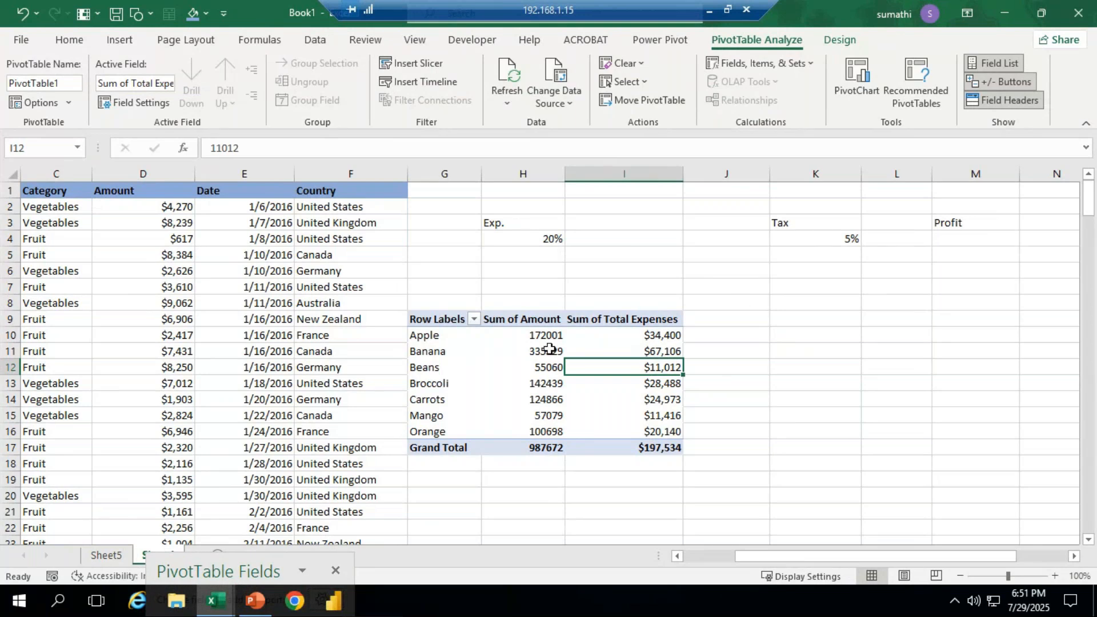
Step: Review the product amounts, the tax rate in K4 and the whole PivotTable by selecting each of them
left_click_drag(549, 335, 549, 430)
left_click(823, 239)
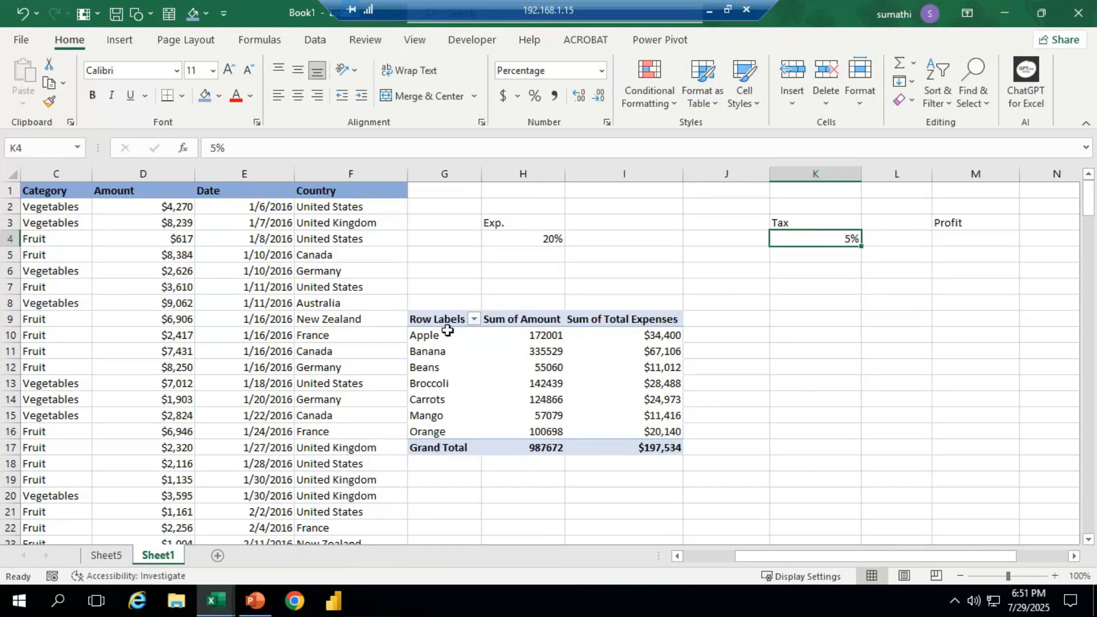
left_click_drag(447, 324, 449, 337)
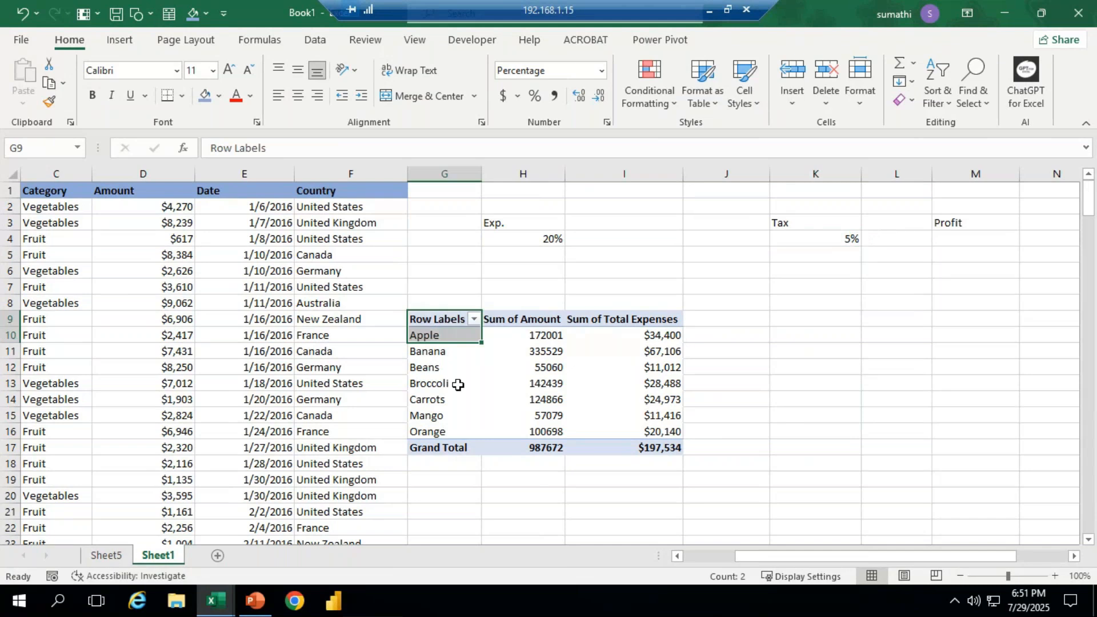
left_click_drag(457, 385, 646, 449)
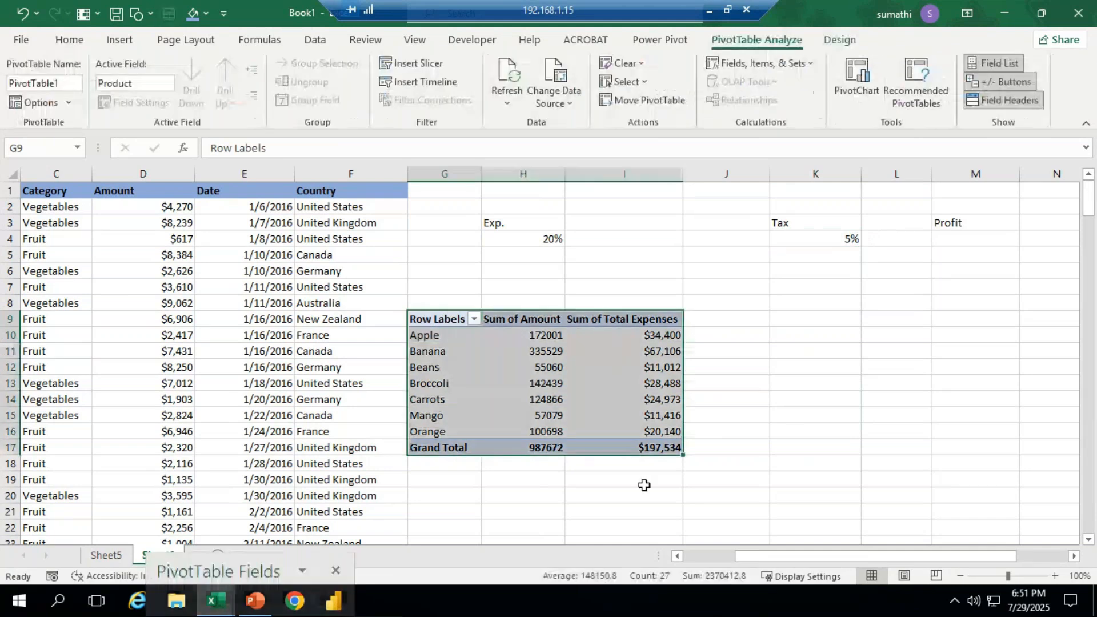
Step: Check the GoTo Meeting chat, minimize the meeting window and return to the remote desktop session
left_click(709, 17)
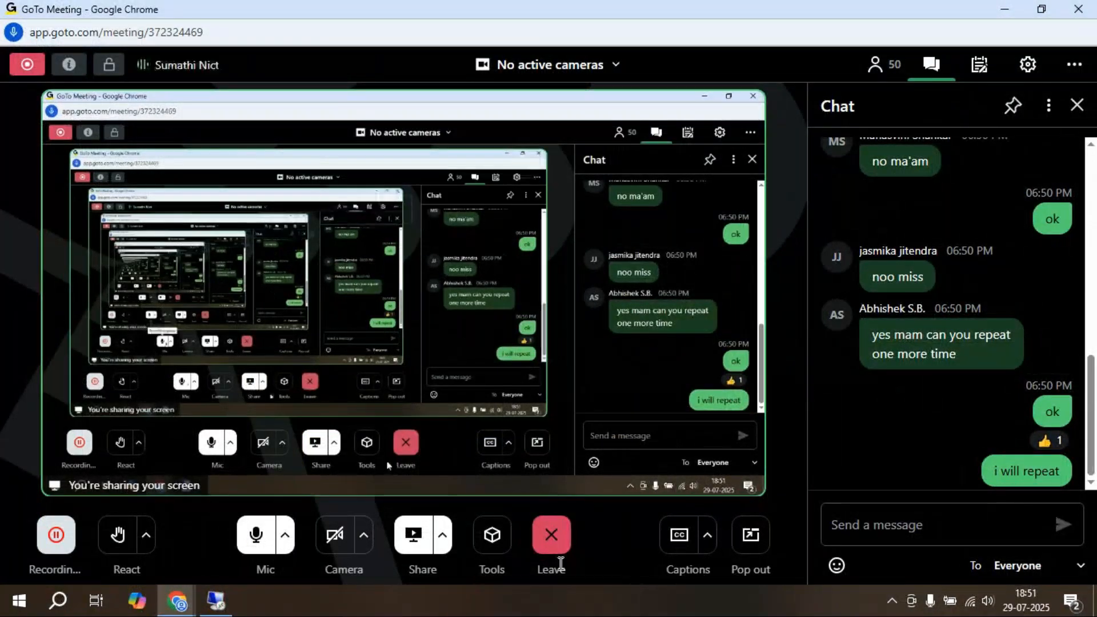
left_click(1007, 8)
left_click(216, 600)
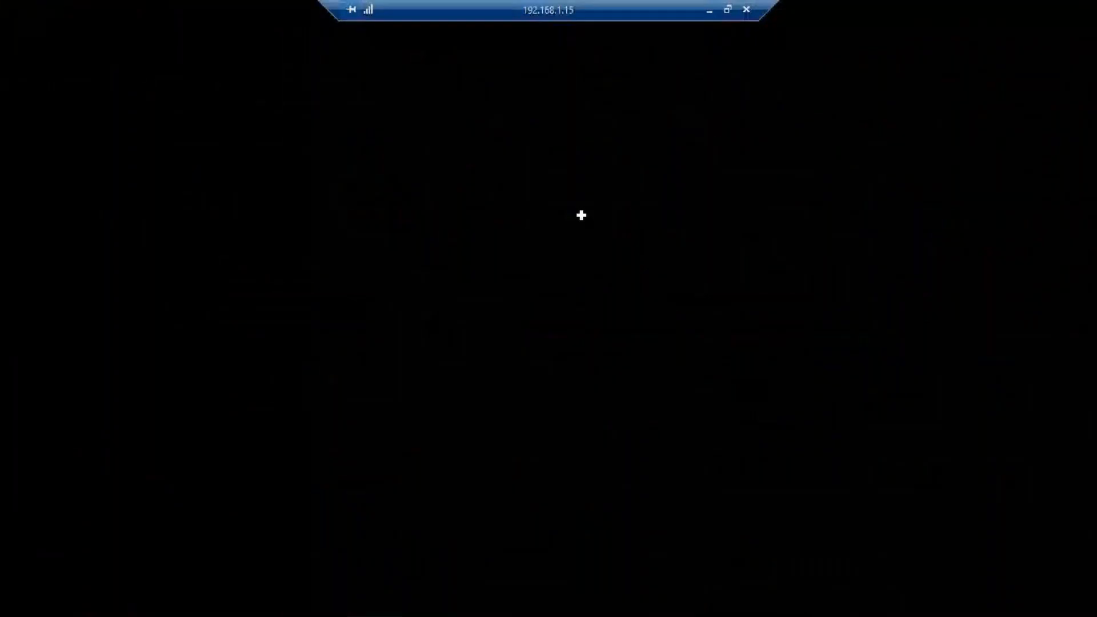
mouse_move(598, 355)
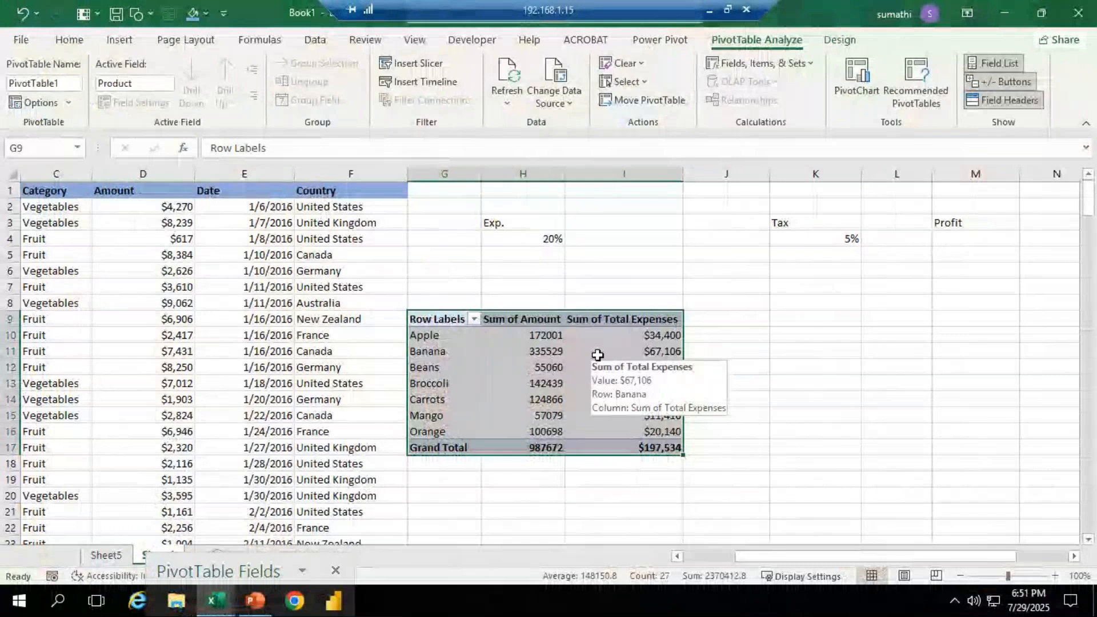
left_click(617, 336)
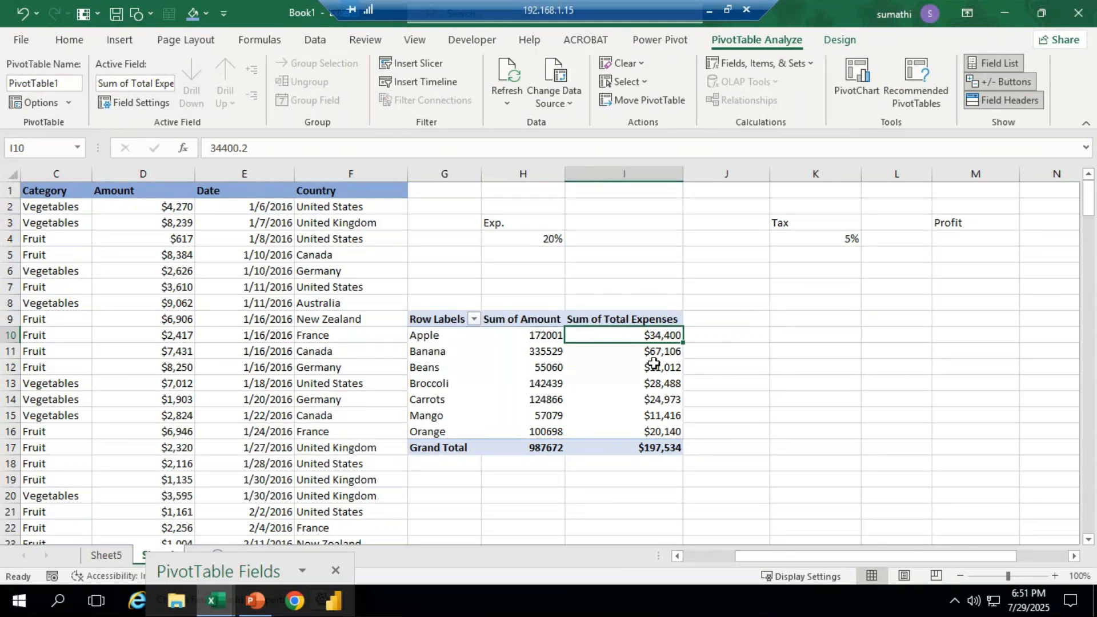
left_click(118, 39)
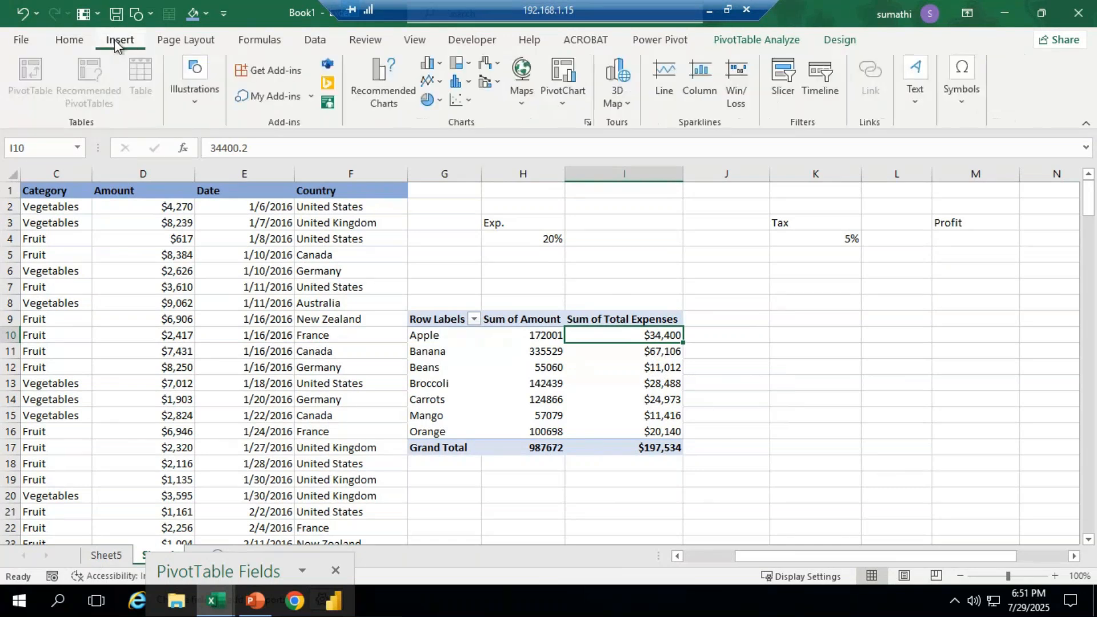
left_click(83, 39)
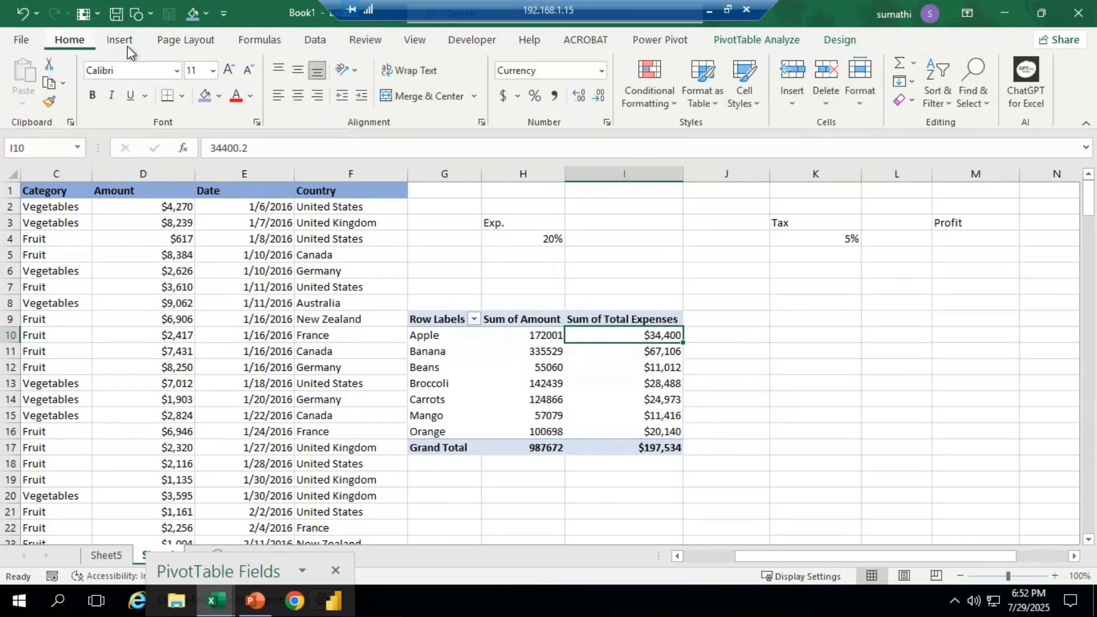
left_click(801, 99)
left_click(803, 460)
Step: Check the existing fields down to Tax_Amt in the PivotTable's Insert Calculated Field dialog and close it without adding anything
left_click(764, 41)
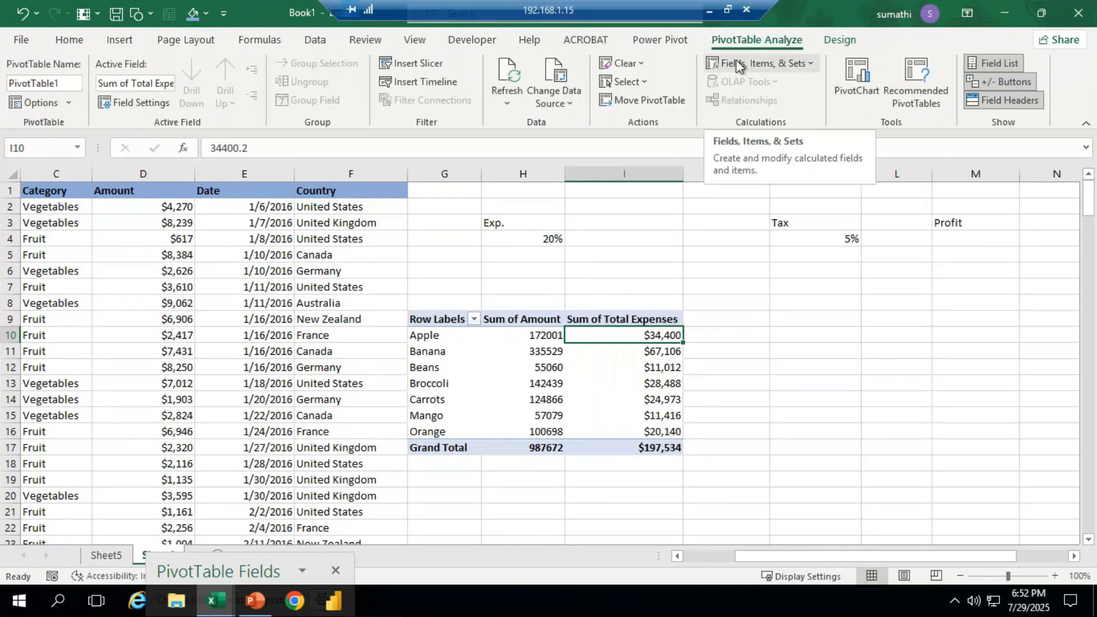
left_click(813, 63)
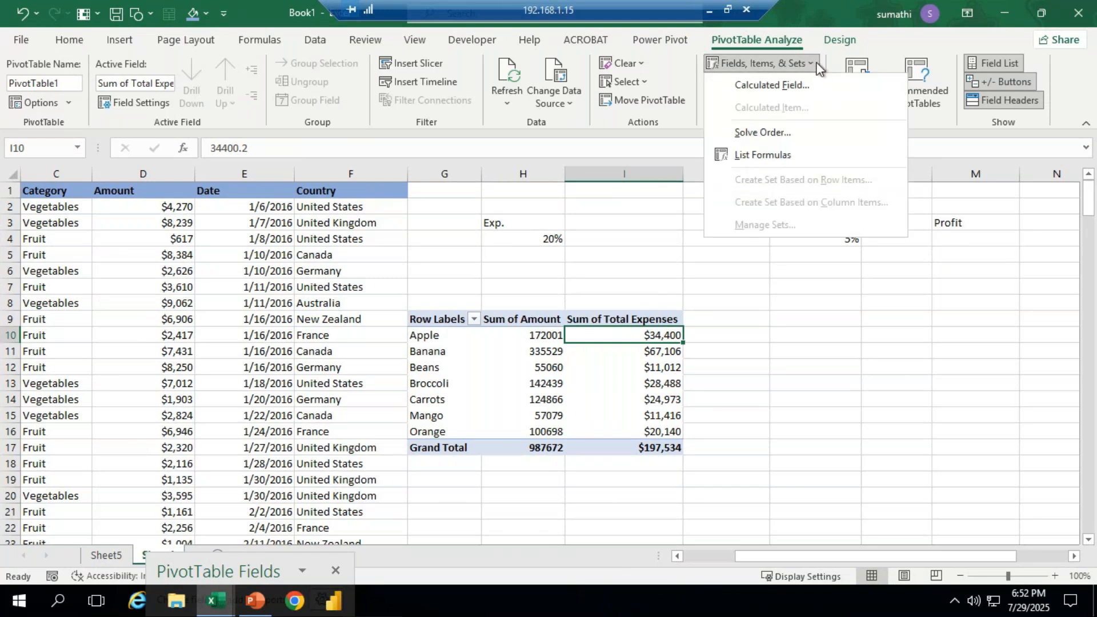
left_click(773, 85)
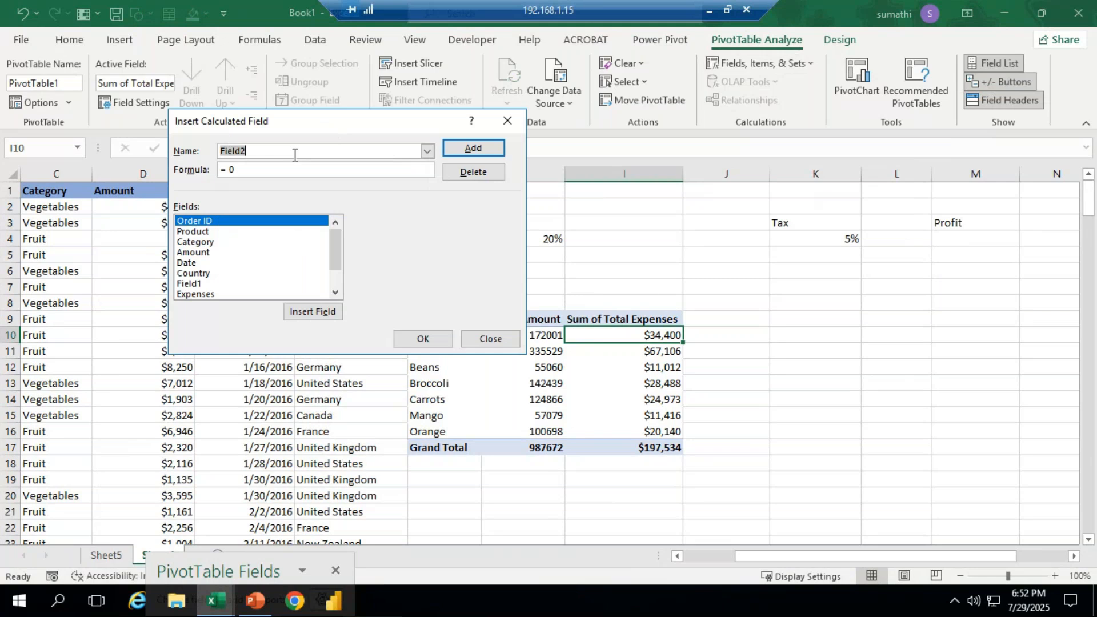
scroll(309, 262, "down", 1)
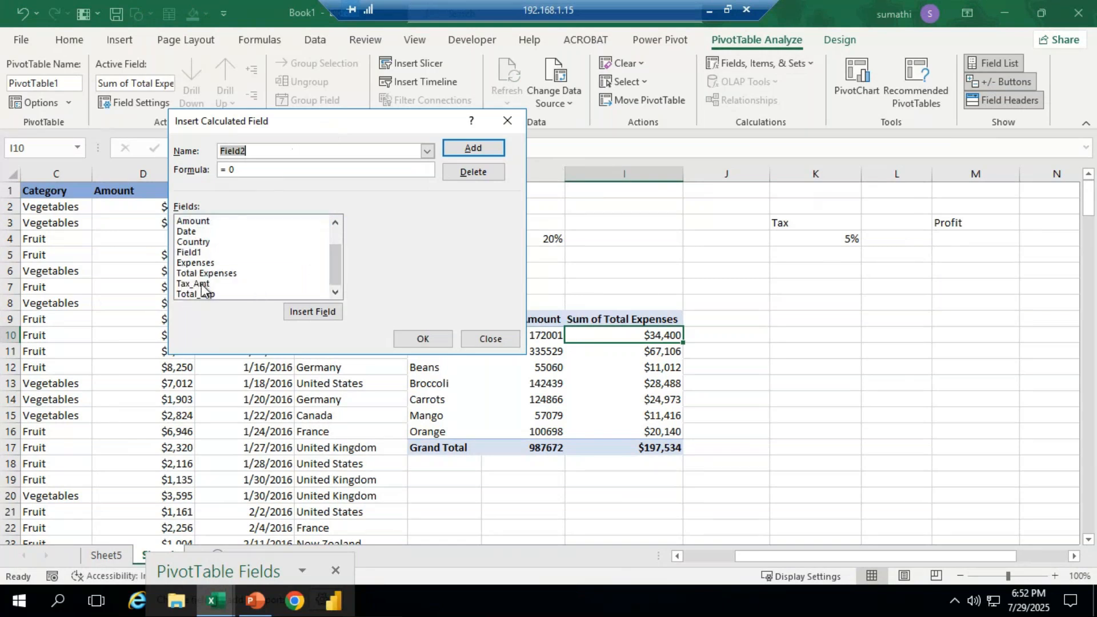
left_click(201, 284)
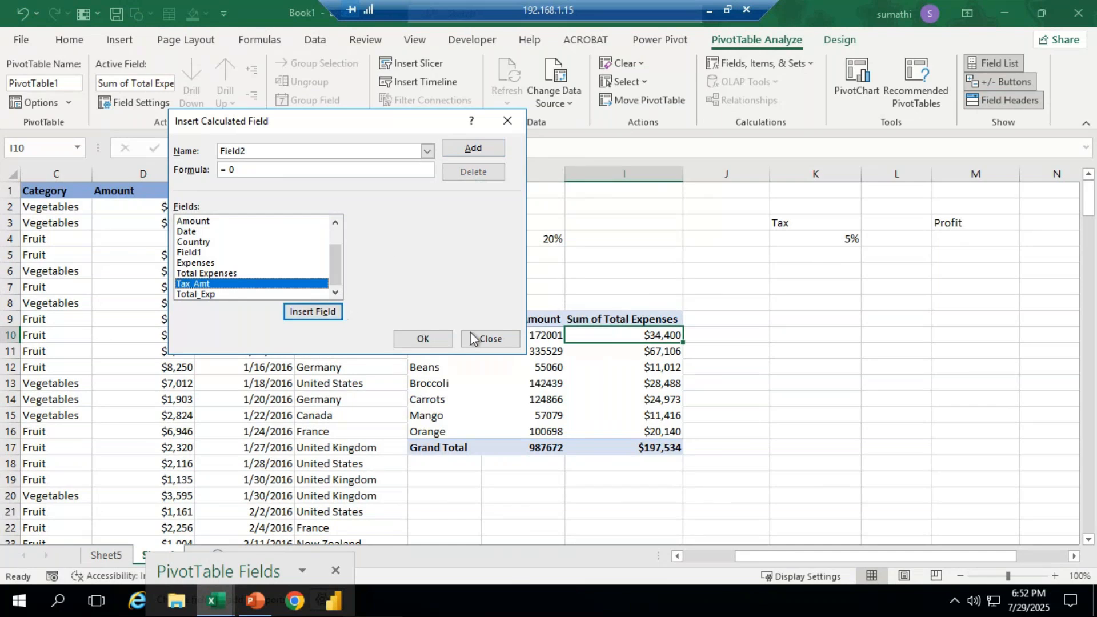
left_click(488, 343)
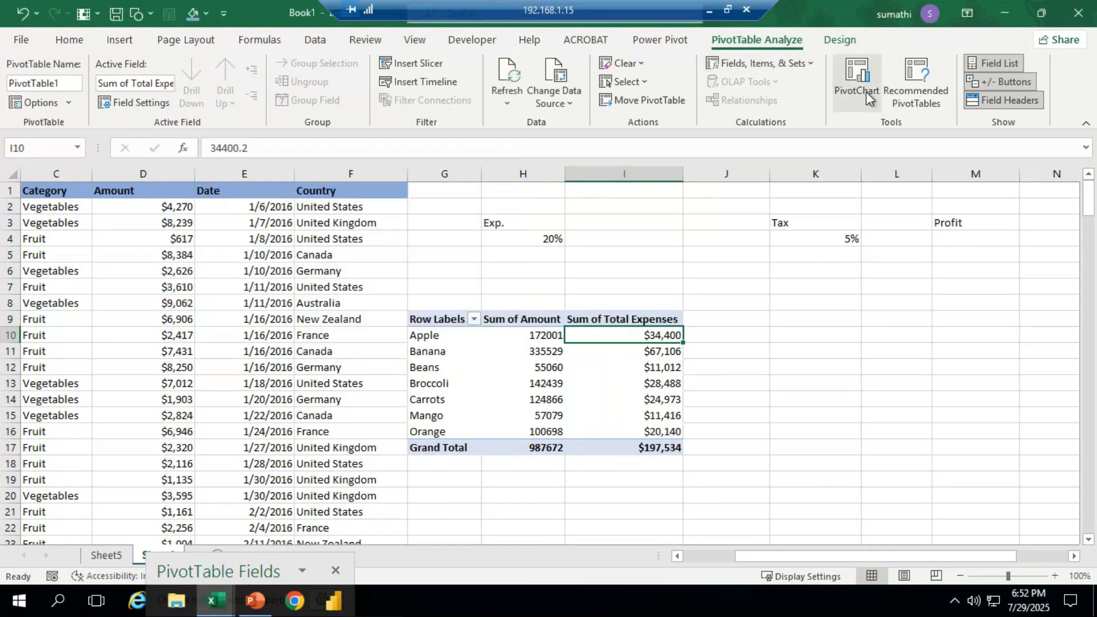
Step: Check which actions the PivotTable field list offers for Tax_Amt, dismiss them, select Banana's total expenses and move the field list lower
left_click_drag(266, 567, 277, 79)
scroll(327, 283, "down", 2)
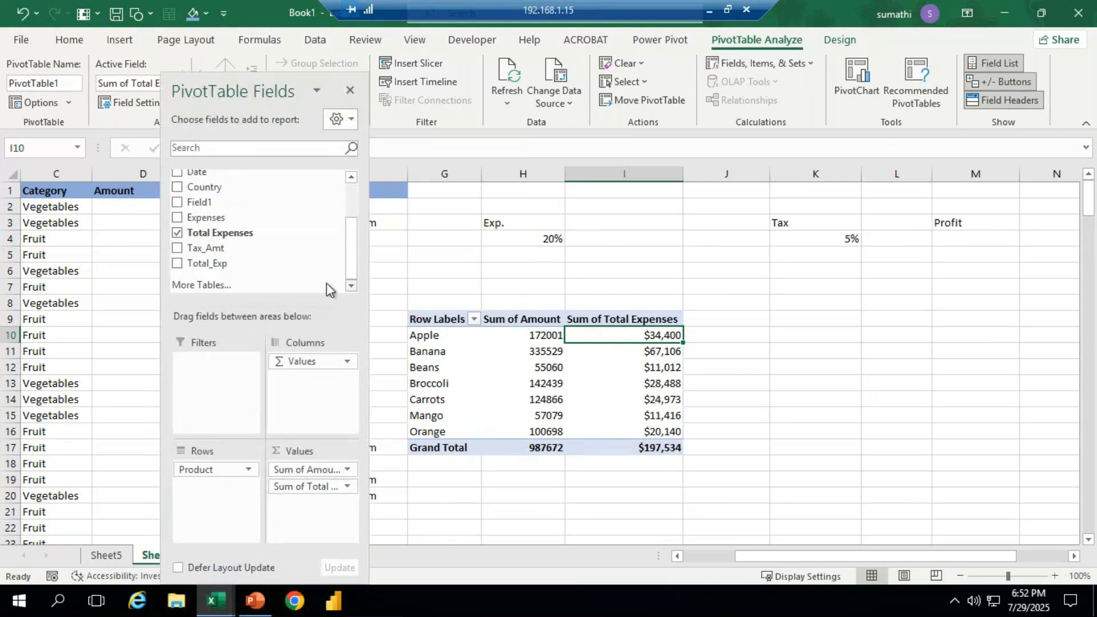
right_click(217, 249)
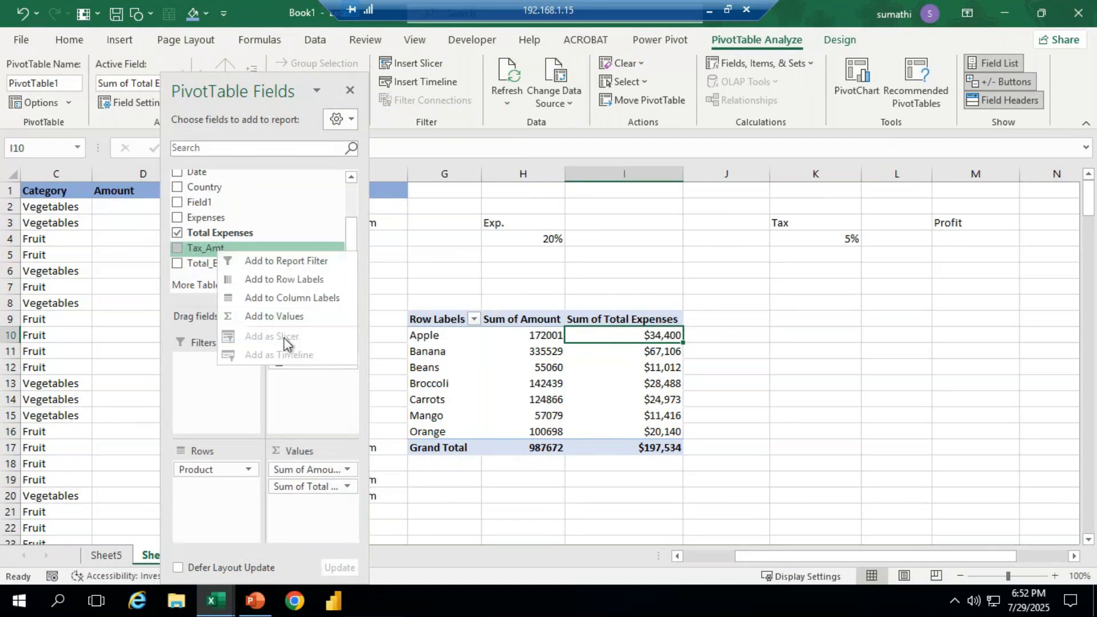
left_click(441, 262)
left_click(658, 351)
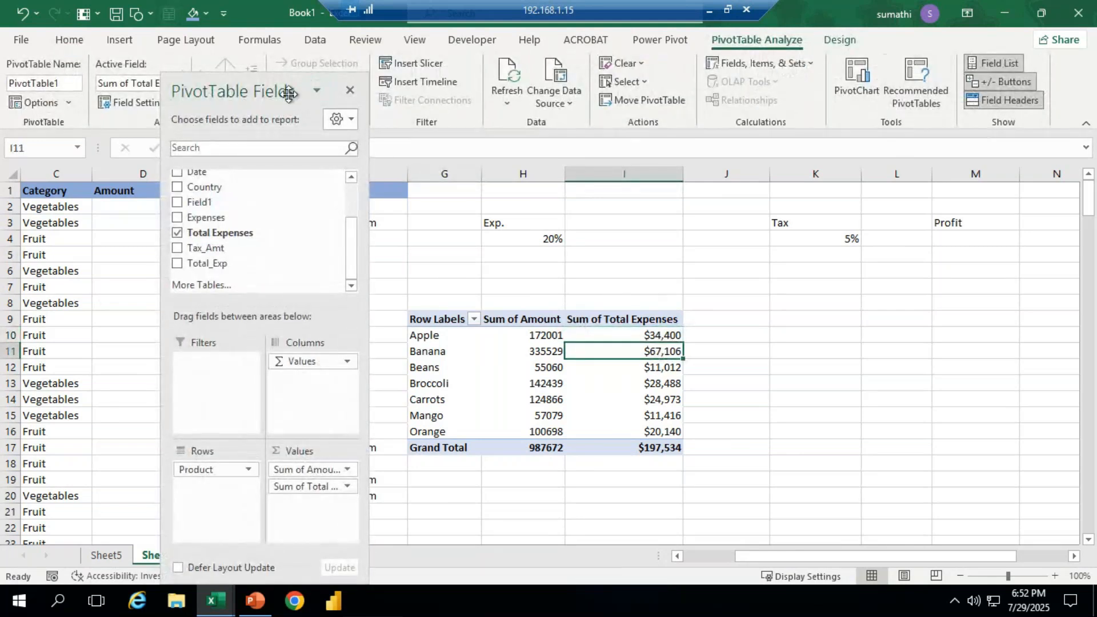
left_click_drag(288, 93, 244, 299)
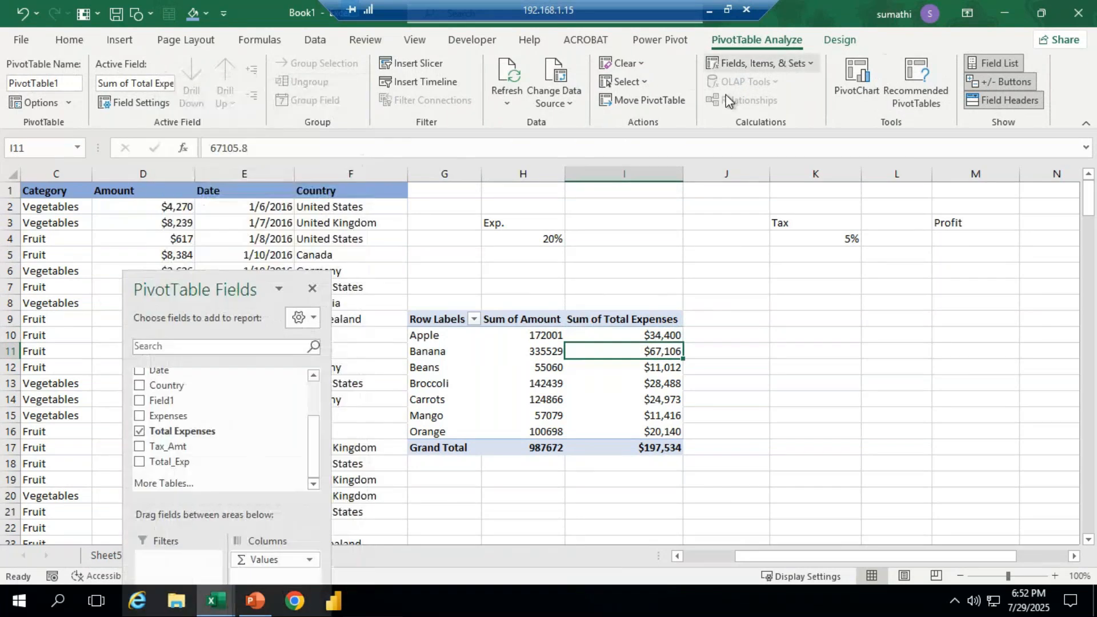
Step: Start a new calculated field for the PivotTable, name it Tax and clear its default formula
left_click(808, 63)
left_click(790, 87)
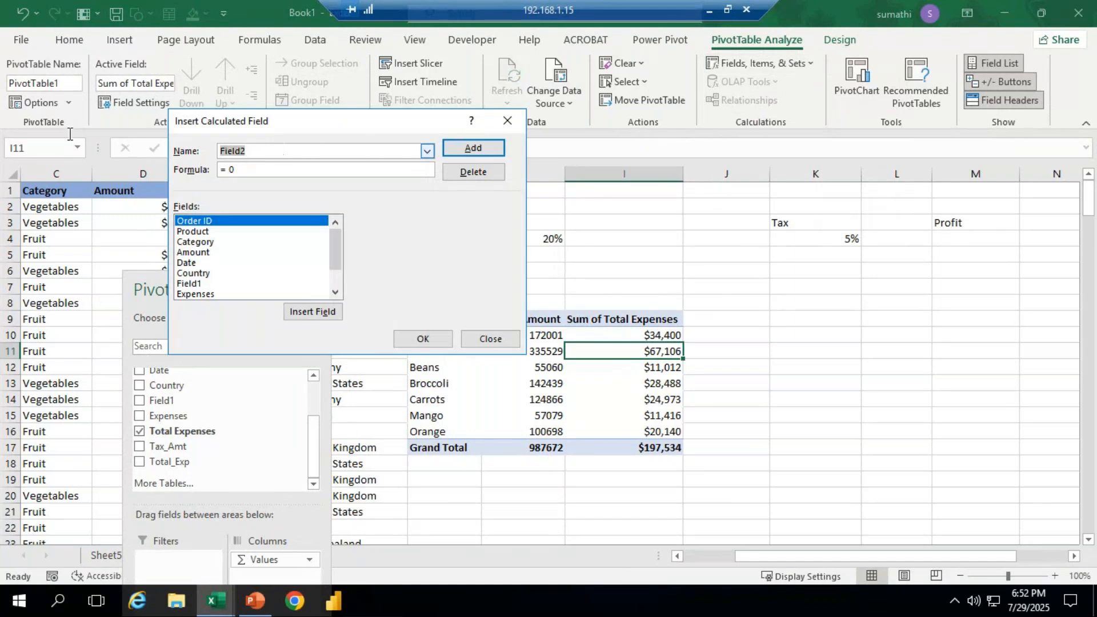
type("Tax")
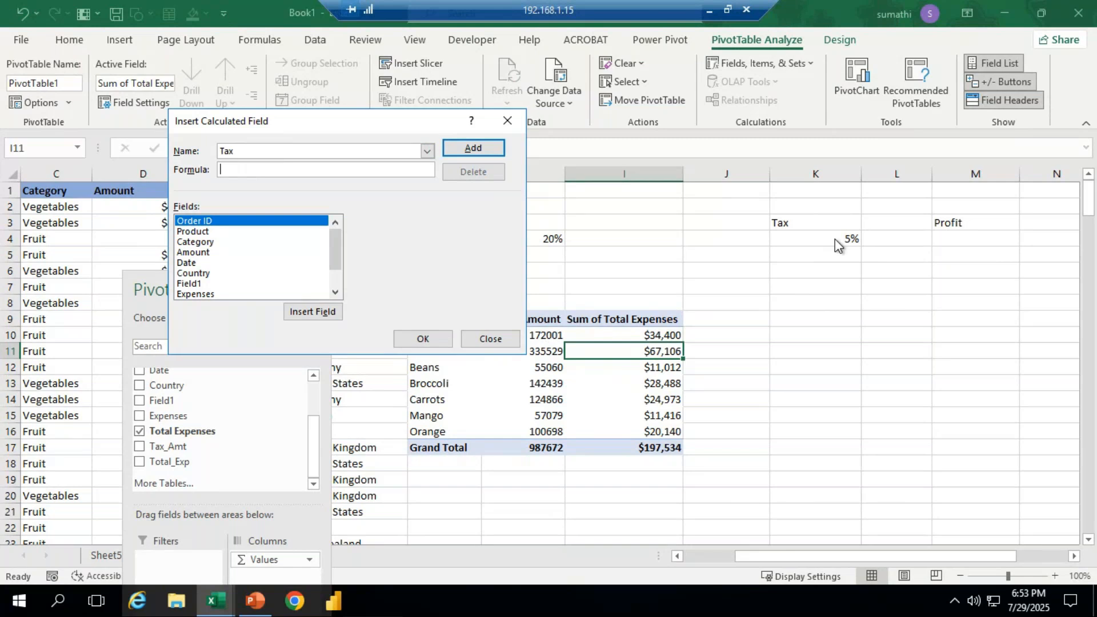
Step: Define the Tax calculated field with the formula = Amount*5% and add it to the pivot table
type("=")
double_click(201, 253)
type("*5%")
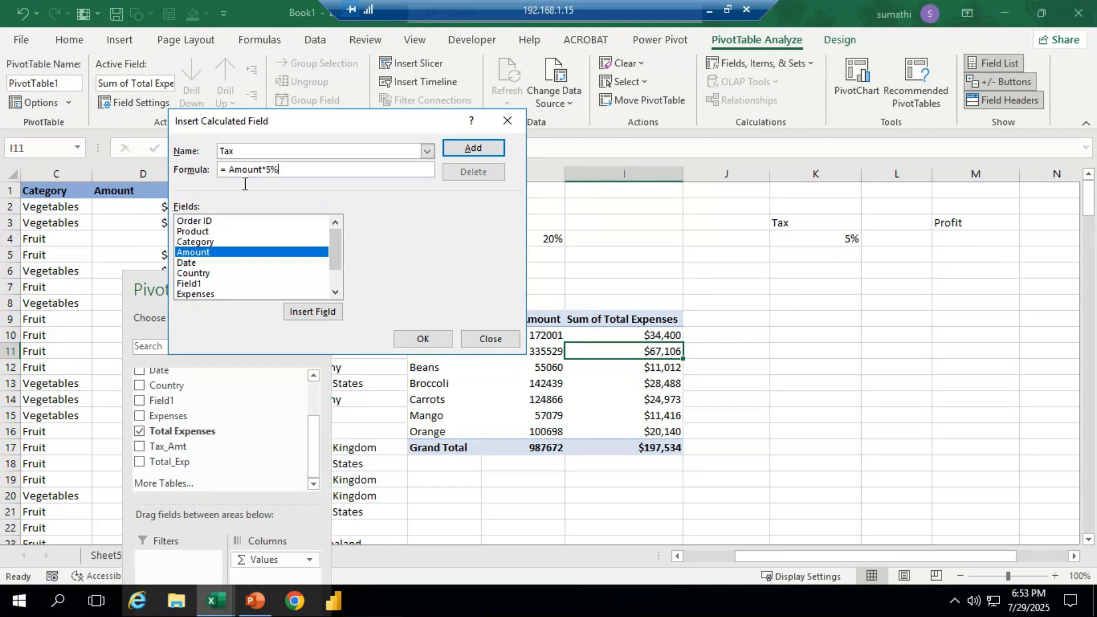
left_click(422, 338)
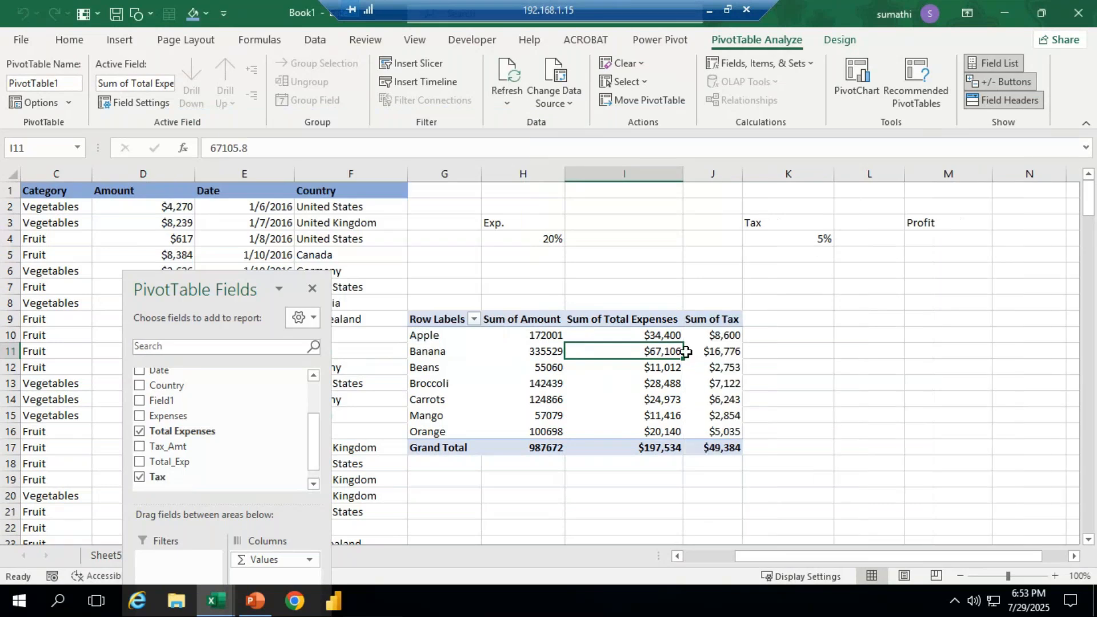
Step: Compare the Sum of Total Expenses and Sum of Tax columns in the pivot table
mouse_move(737, 446)
left_click_drag(663, 325, 671, 449)
left_click_drag(739, 325, 723, 448)
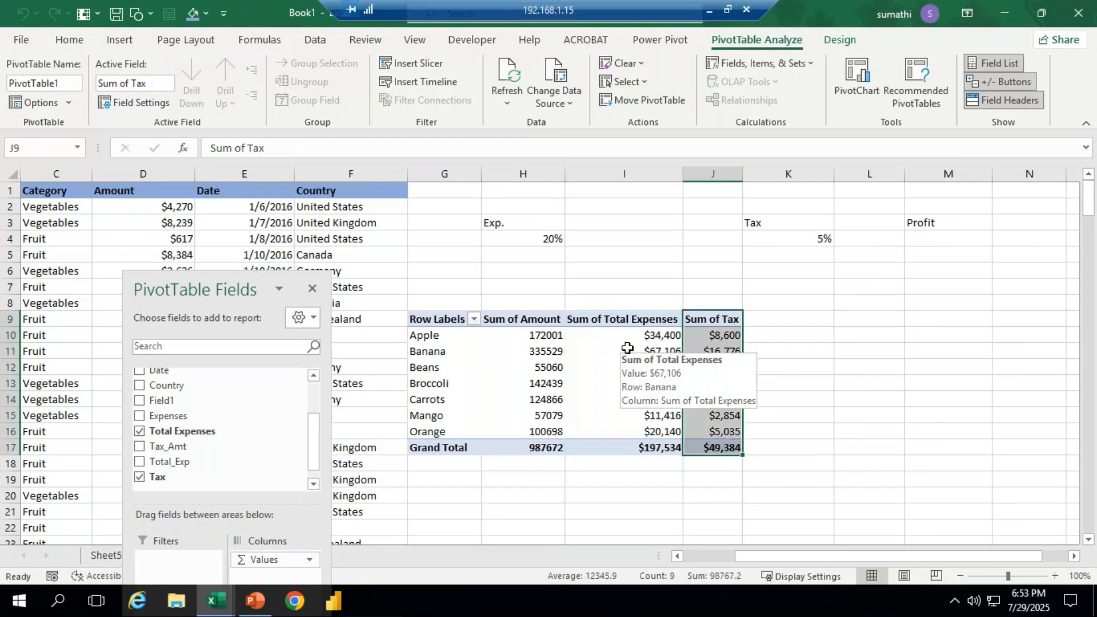
left_click_drag(648, 337, 655, 436)
left_click_drag(716, 335, 723, 448)
left_click(791, 327)
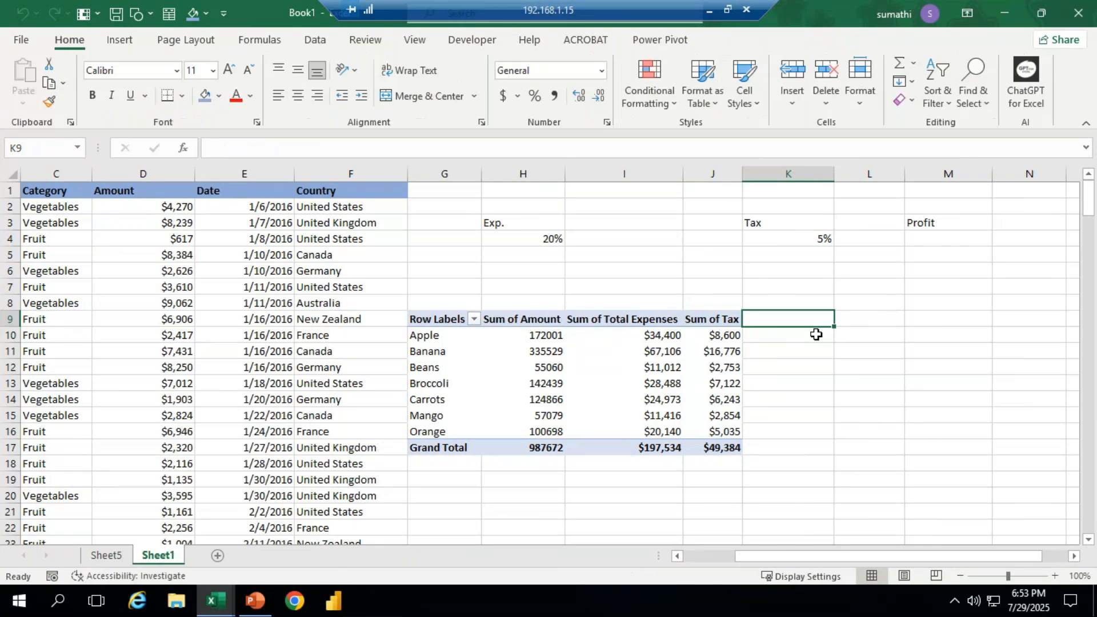
Step: Start a new calculated field in the pivot table and name it Total_Expenses
left_click(660, 366)
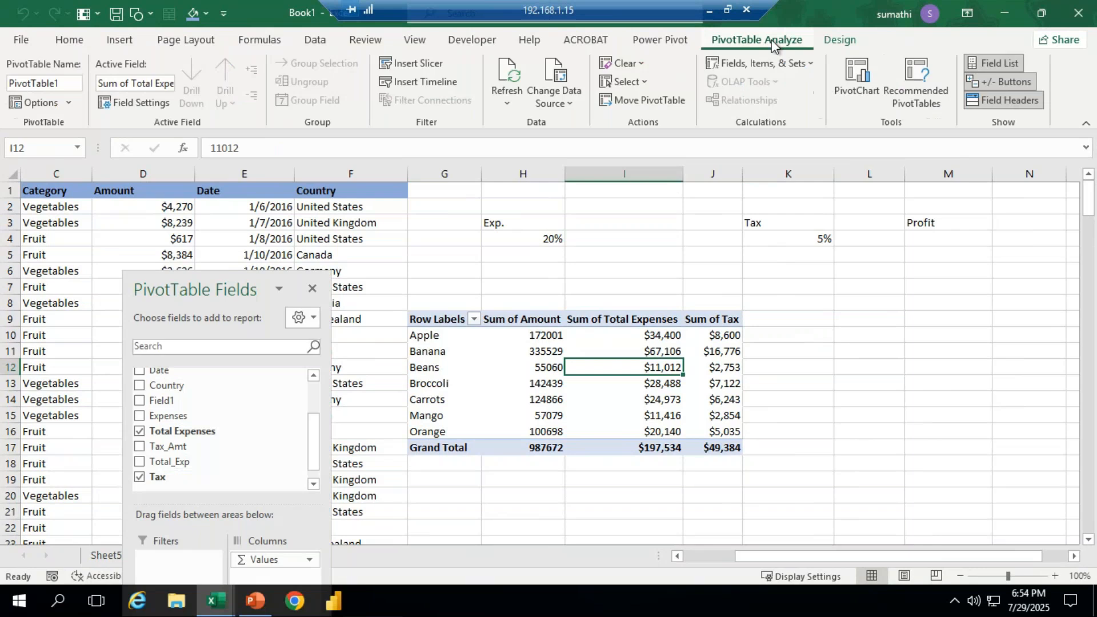
left_click(810, 62)
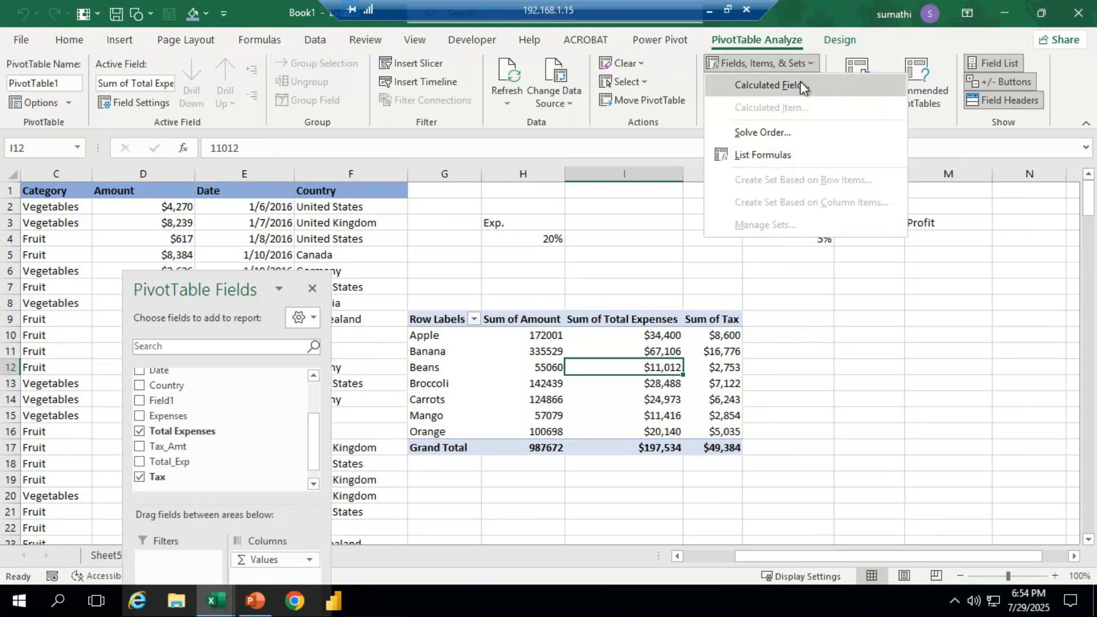
left_click(800, 85)
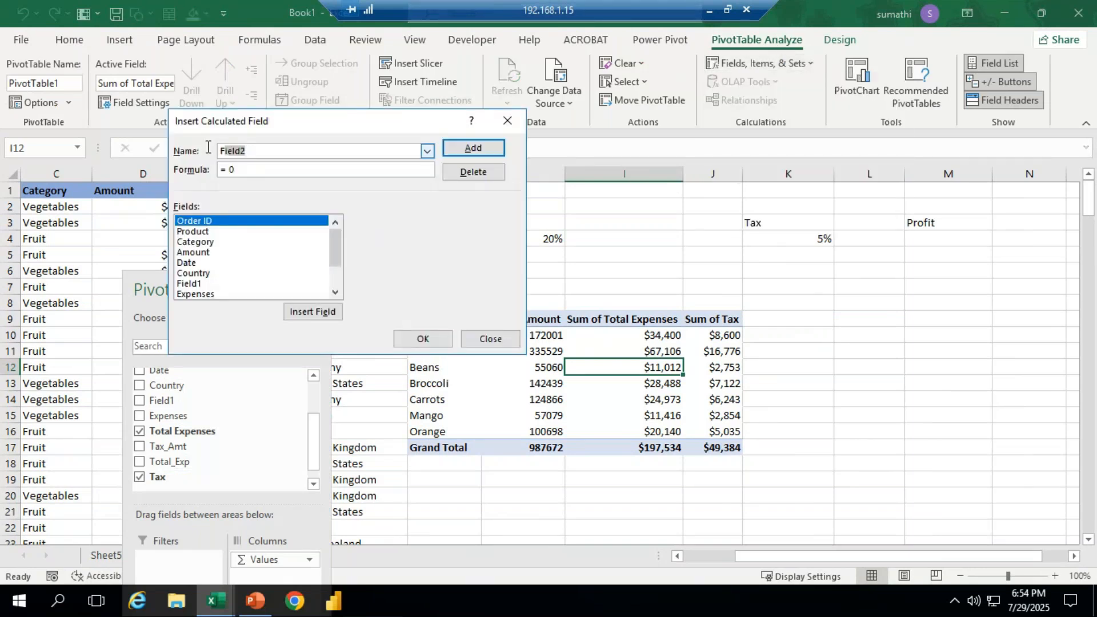
type("To")
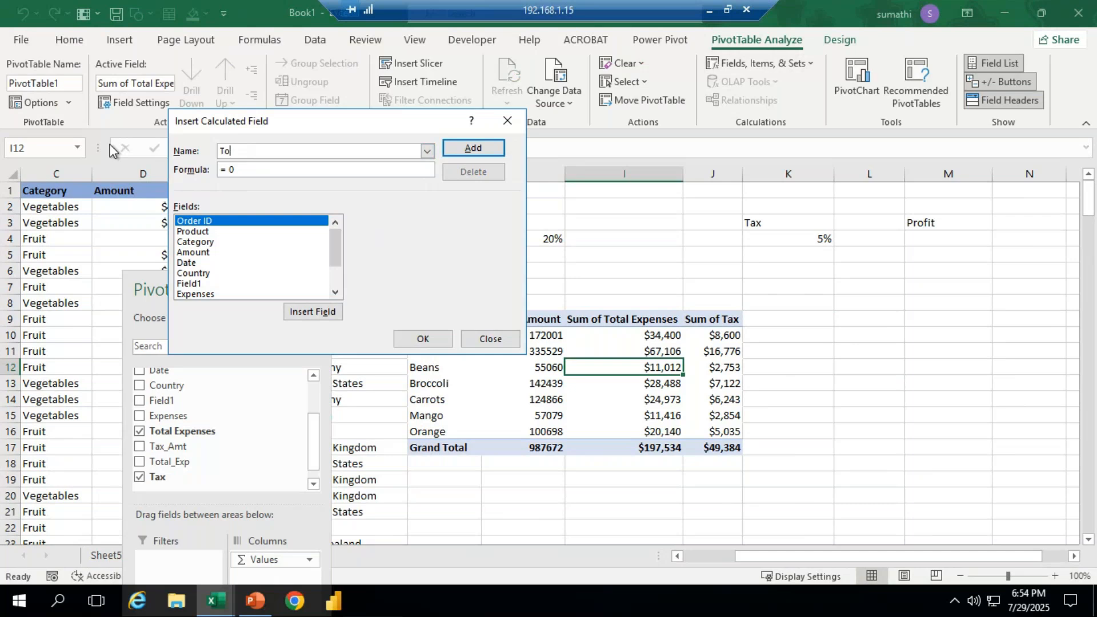
type("tal_Expenses")
Step: Set the Total_Expenses formula to ='Total Expenses'+ Tax and add the field to the pivot table
left_click(244, 170)
key("BackSpace")
key("BackSpace")
key("BackSpace")
left_click_drag(331, 254, 335, 266)
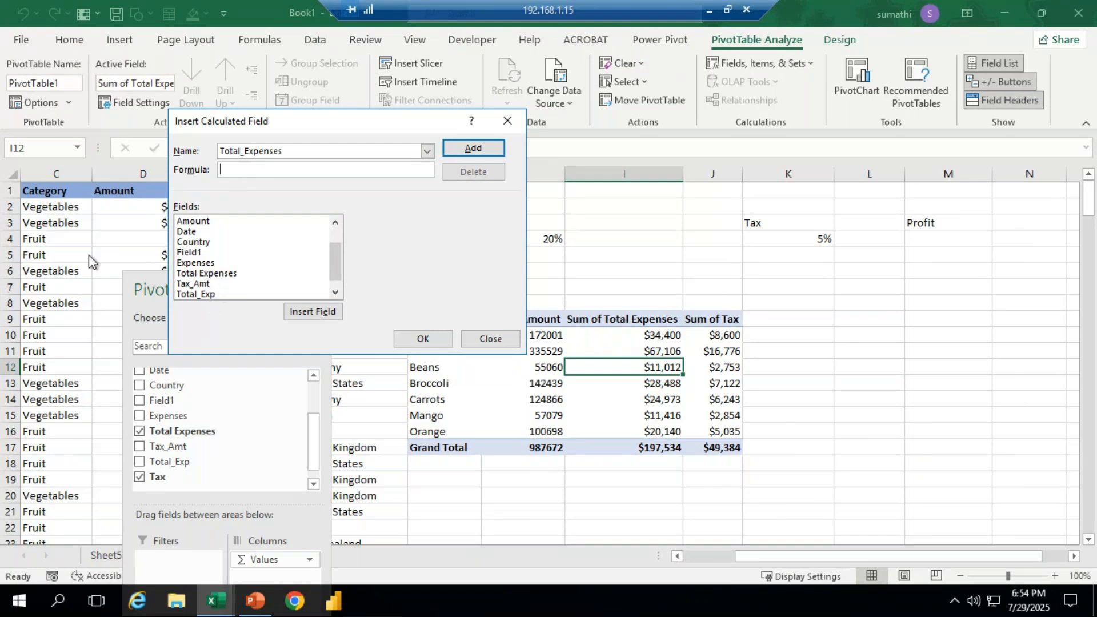
double_click(219, 275)
type("+")
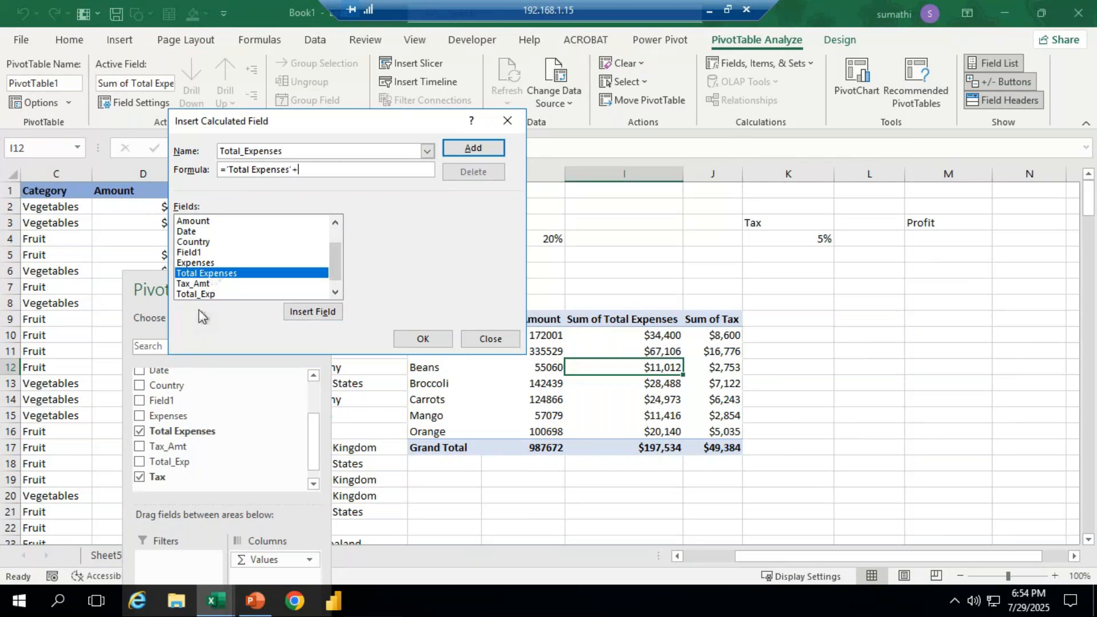
scroll(334, 273, "down", 1)
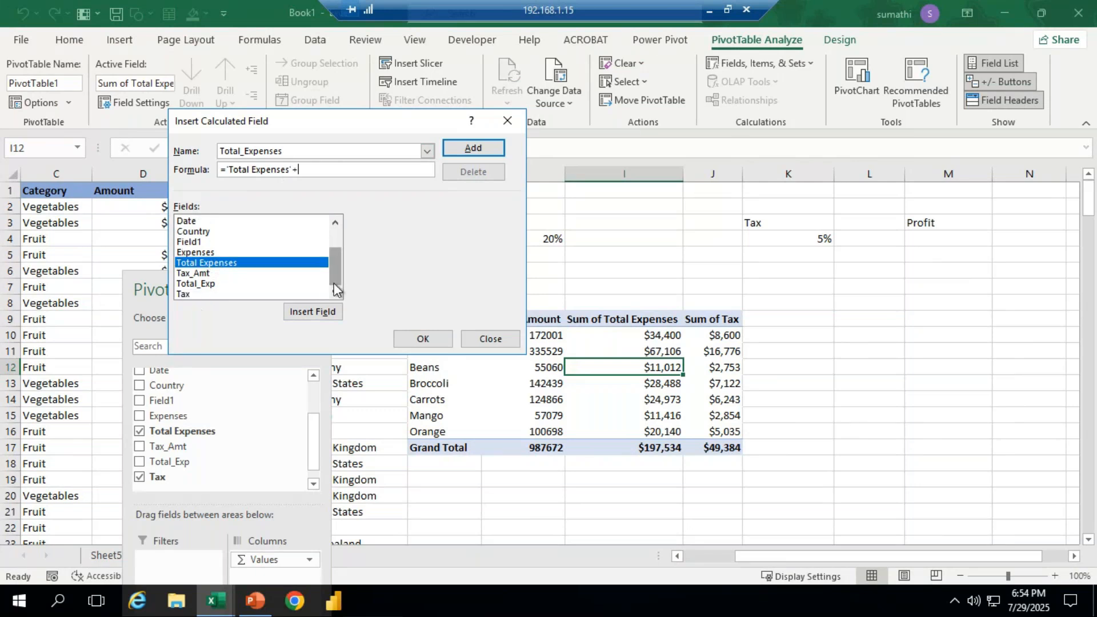
left_click(183, 294)
left_click(318, 316)
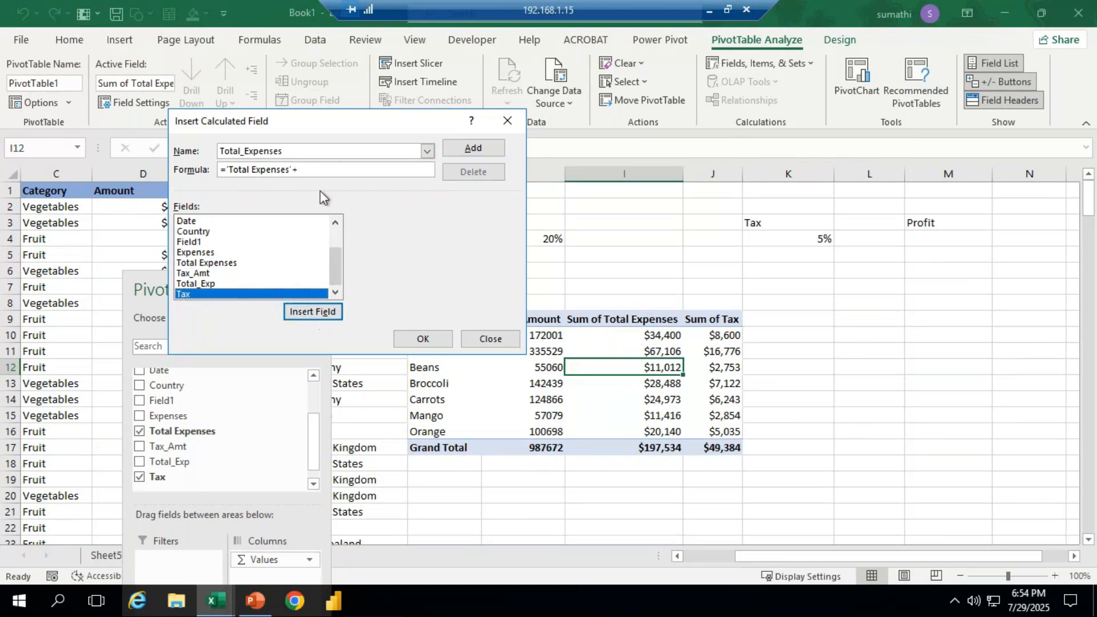
double_click(200, 295)
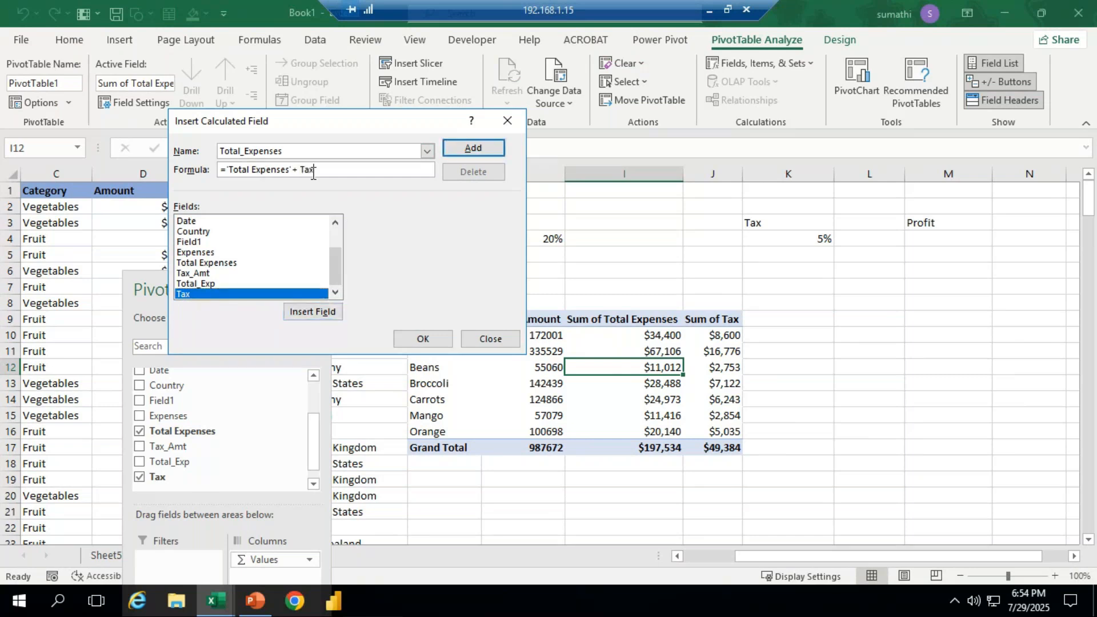
left_click(429, 345)
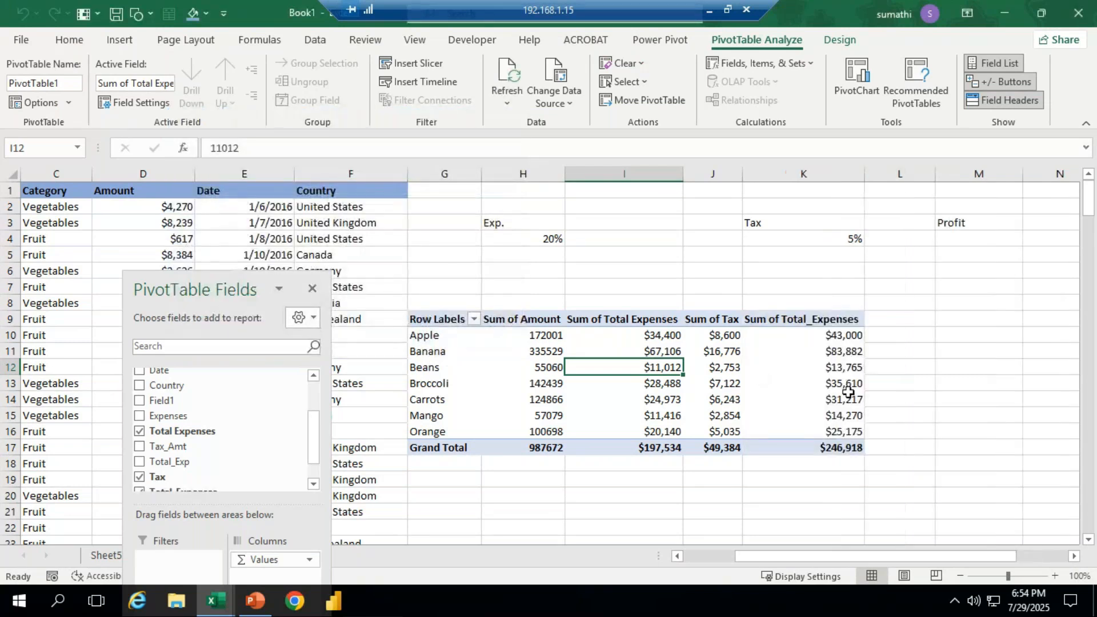
Step: Compare the Sum of Amount figures with the Sum of Total_Expenses column for each product
mouse_move(859, 428)
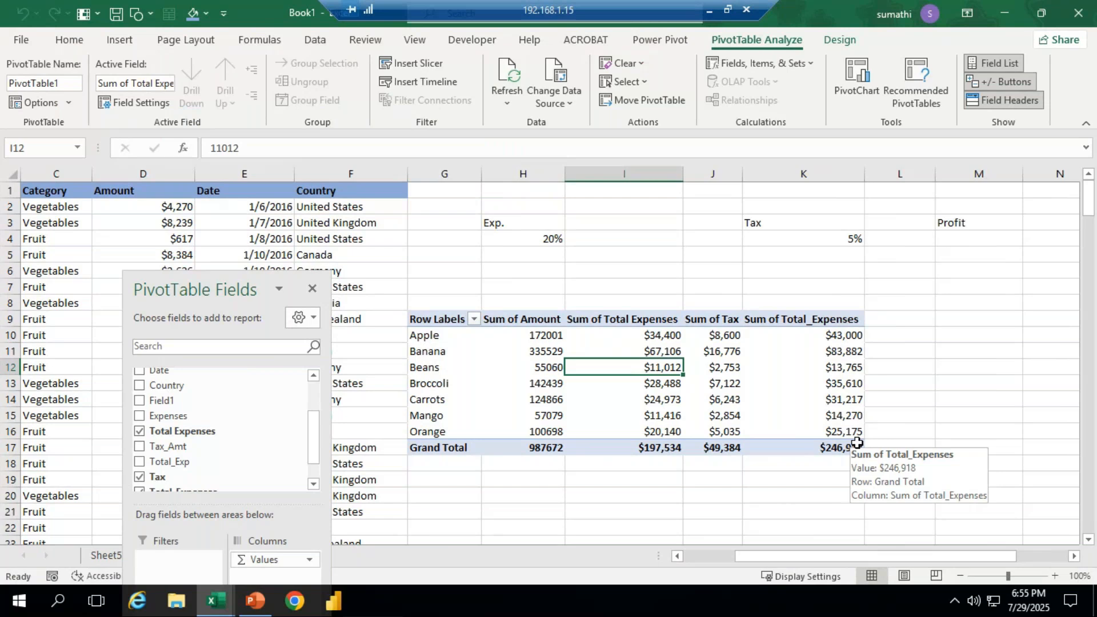
left_click_drag(552, 328, 585, 443)
left_click_drag(822, 338, 832, 453)
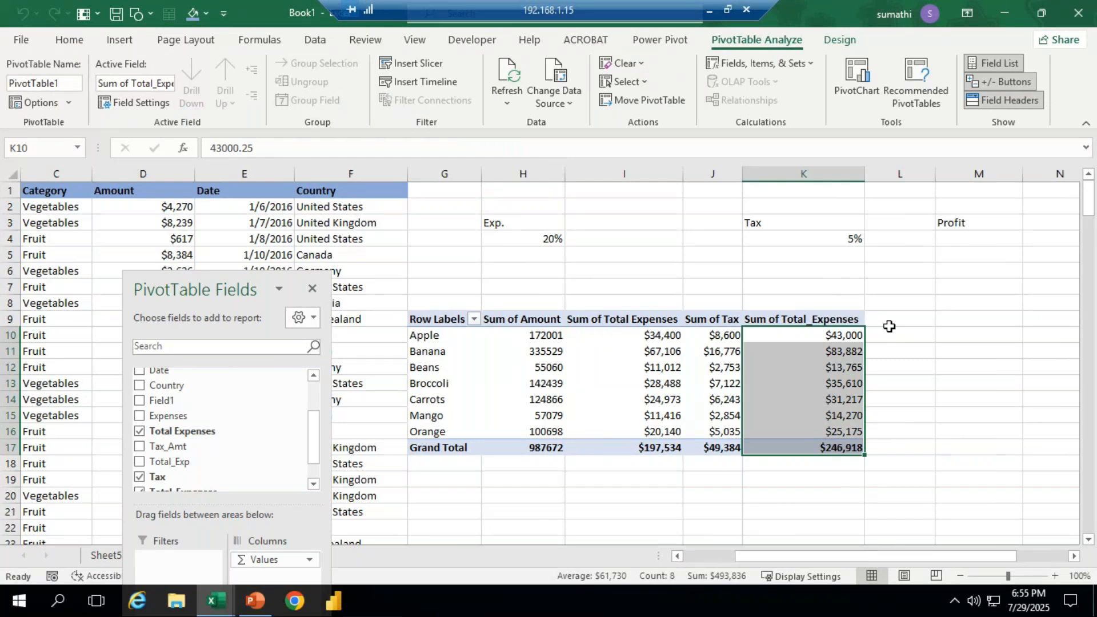
Step: Start another calculated field in the pivot table and name it profit
left_click(848, 336)
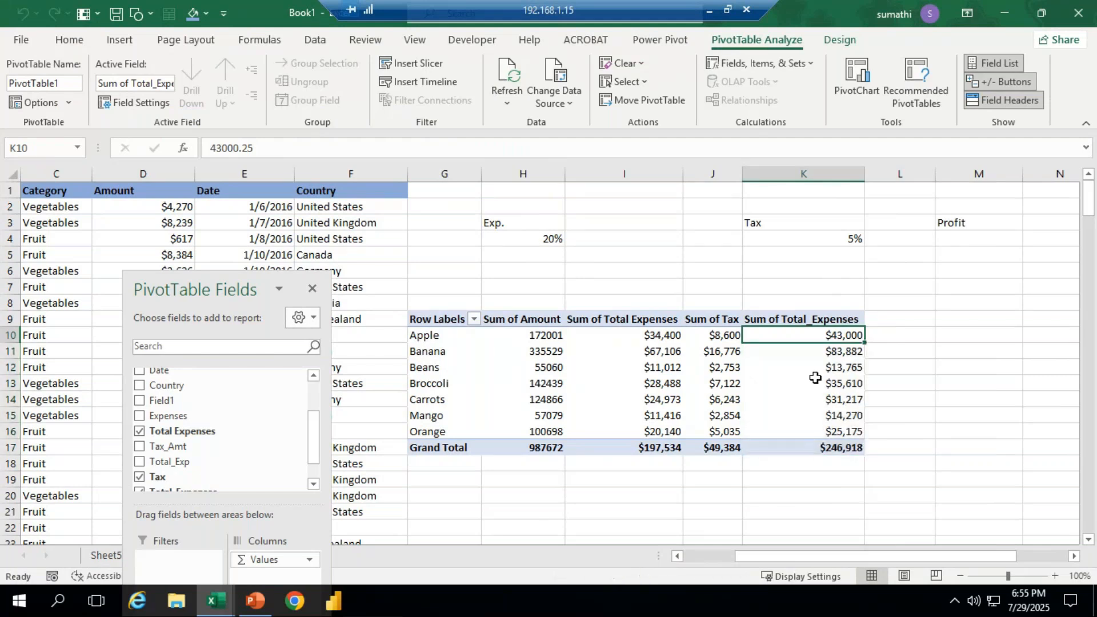
mouse_move(816, 378)
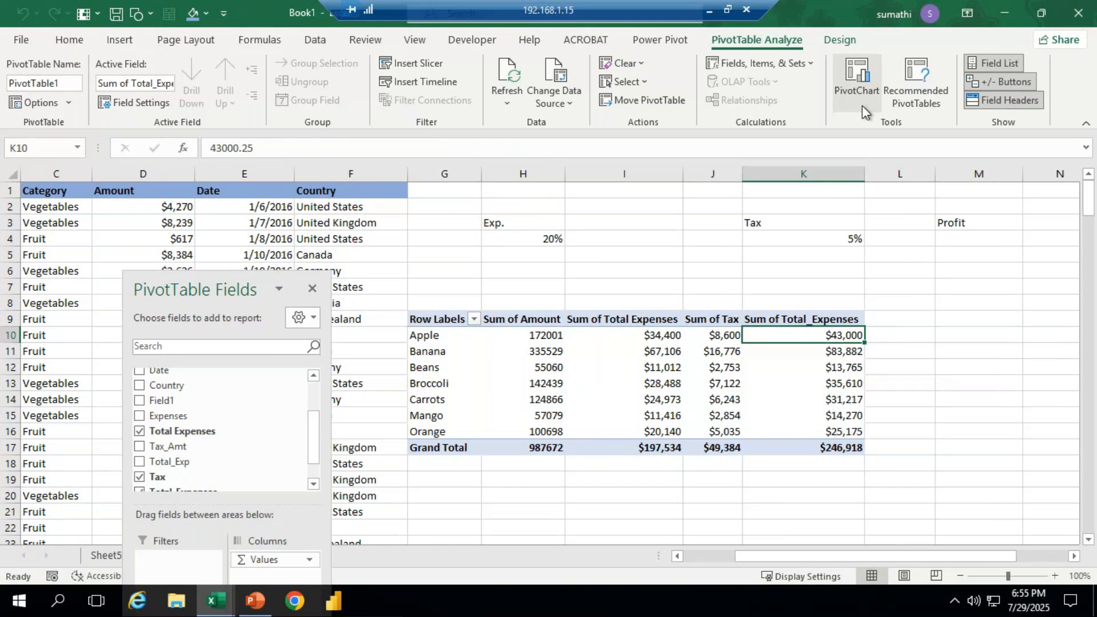
left_click(811, 66)
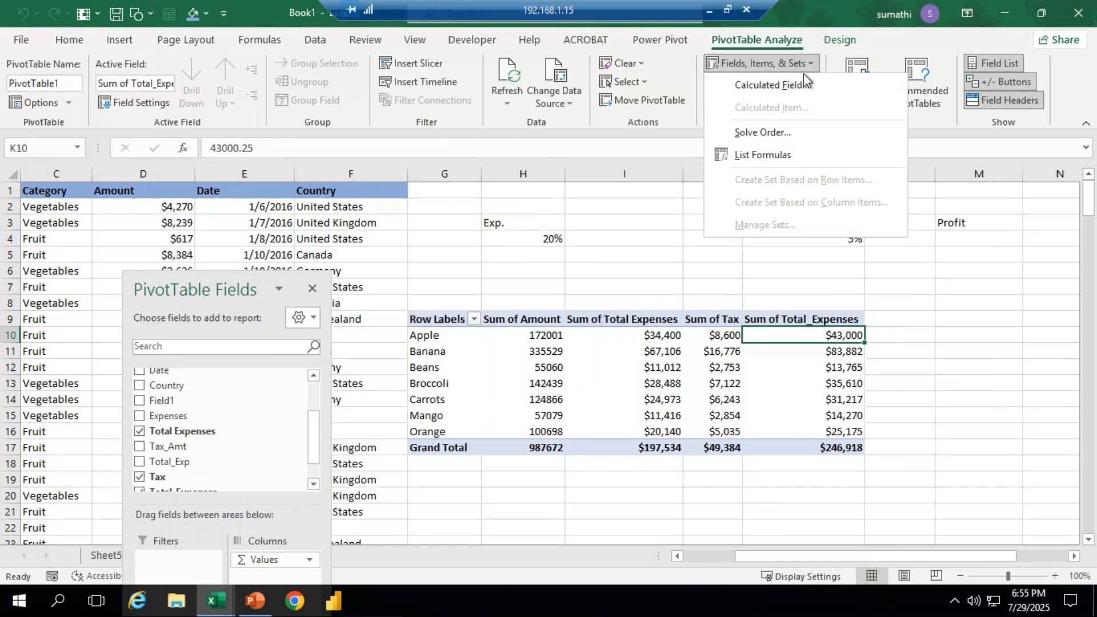
left_click(797, 85)
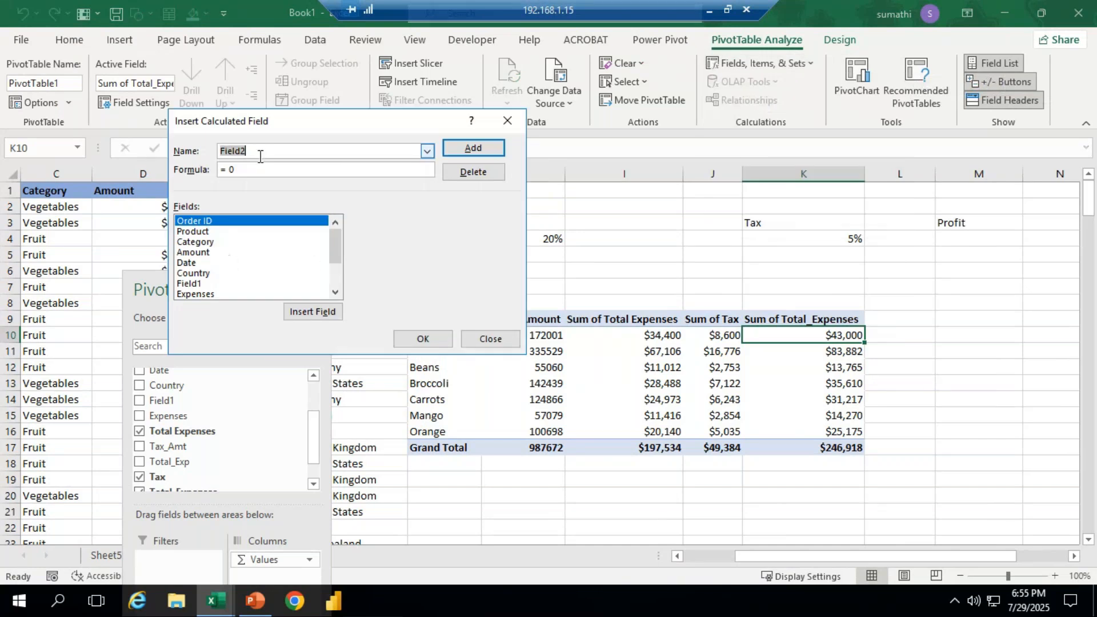
key("BackSpace")
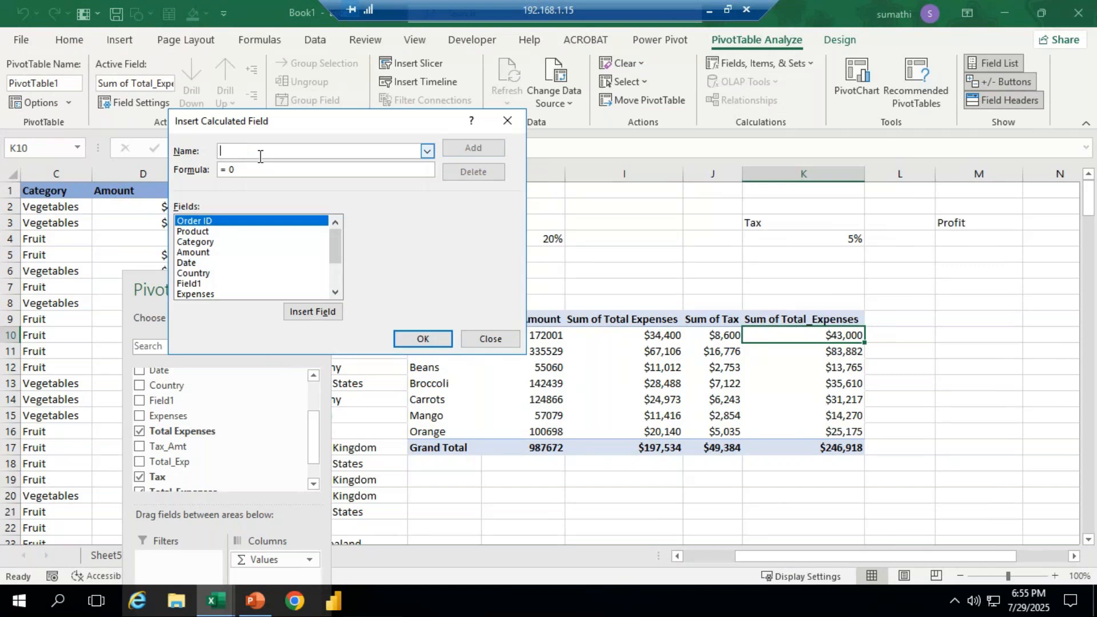
type("p")
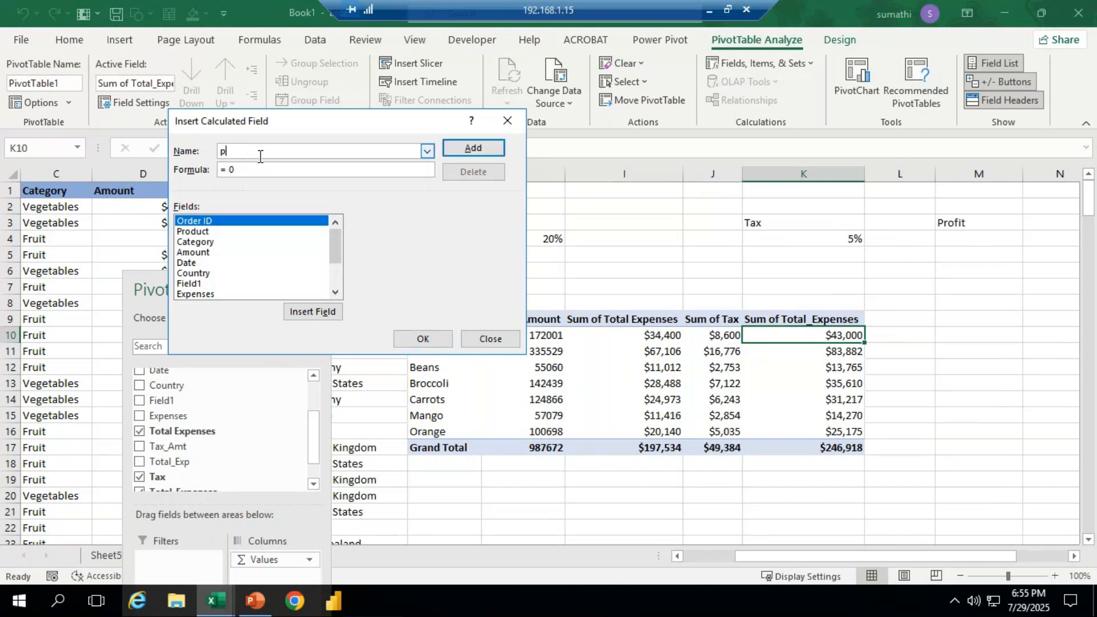
type("rofit")
Step: Set the profit formula to = Amount- Total_Expenses and add the field to the pivot table
left_click(260, 170)
key("BackSpace")
key("BackSpace")
key("BackSpace")
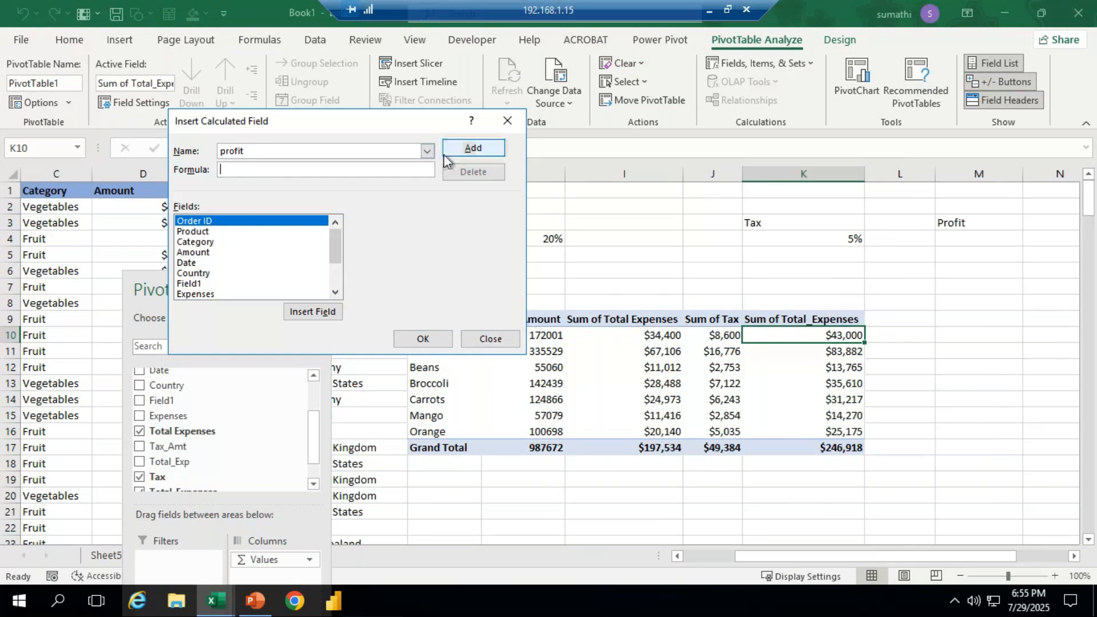
left_click_drag(402, 123, 349, 104)
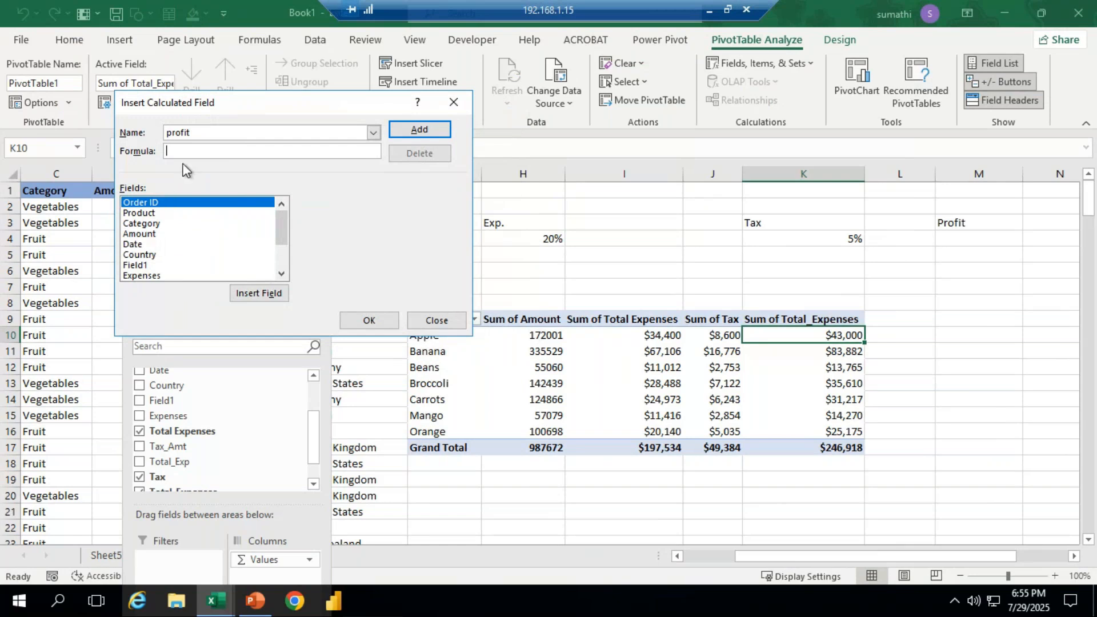
type("=")
double_click(149, 235)
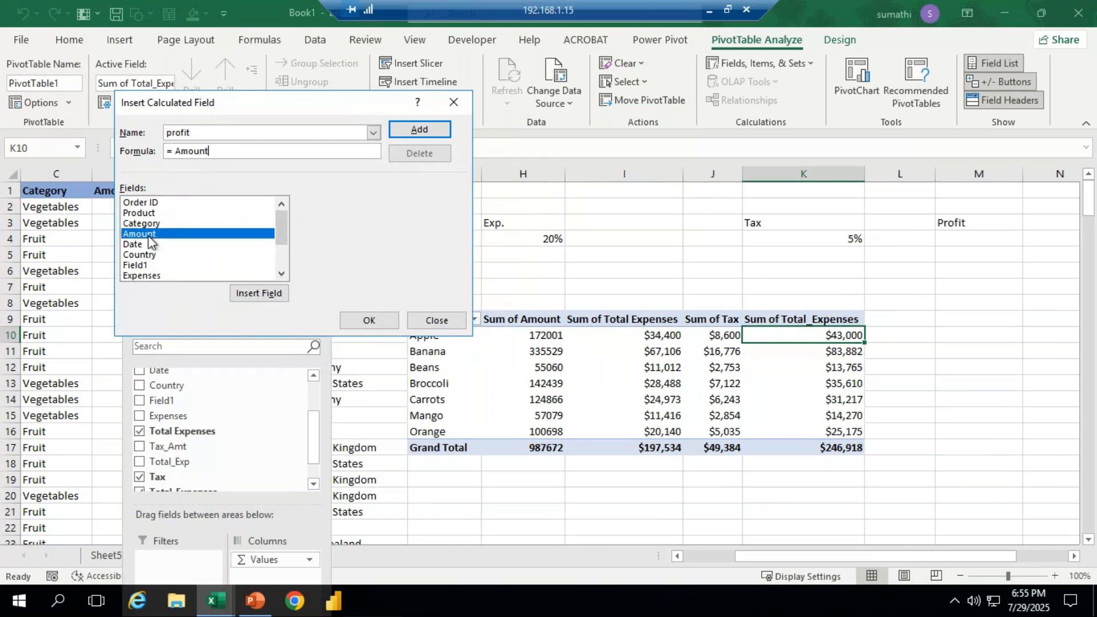
type("-")
left_click_drag(289, 222, 285, 241)
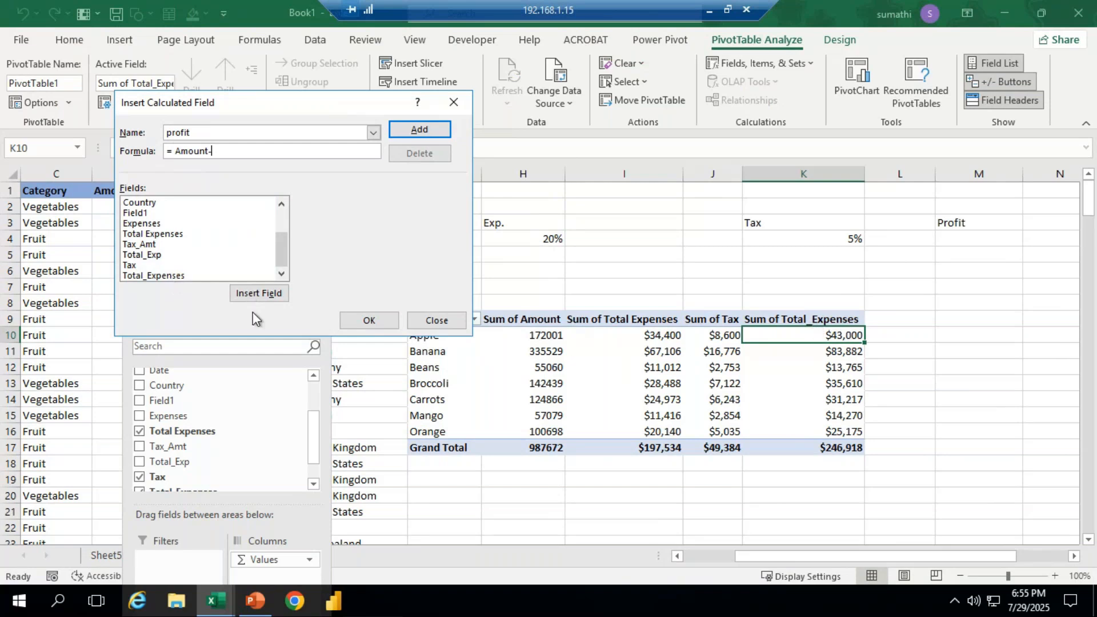
left_click(176, 277)
double_click(176, 277)
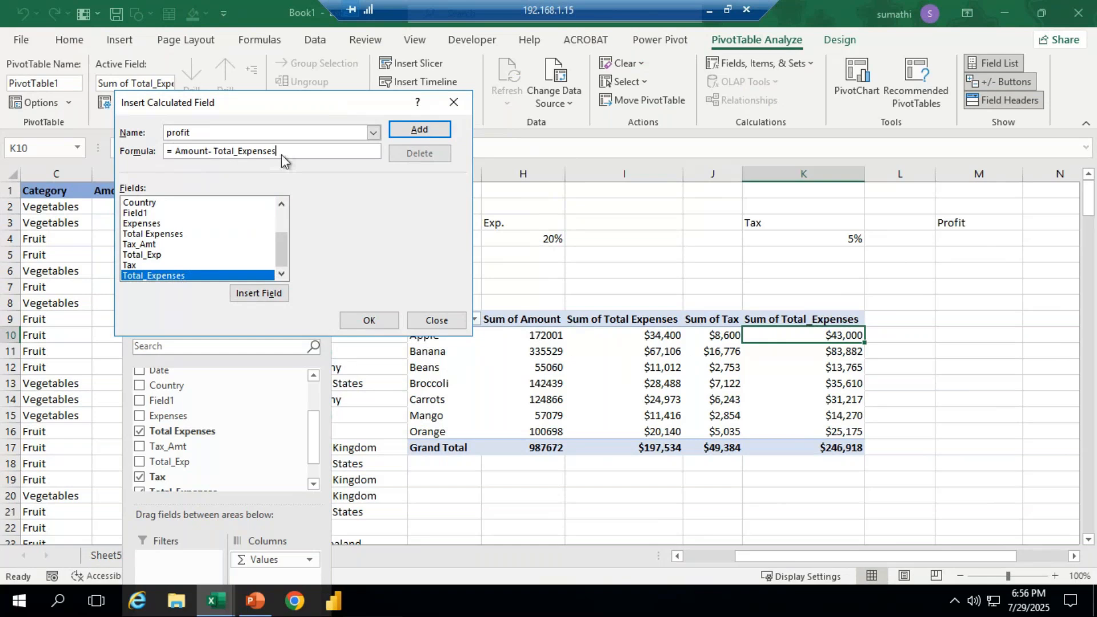
left_click(370, 320)
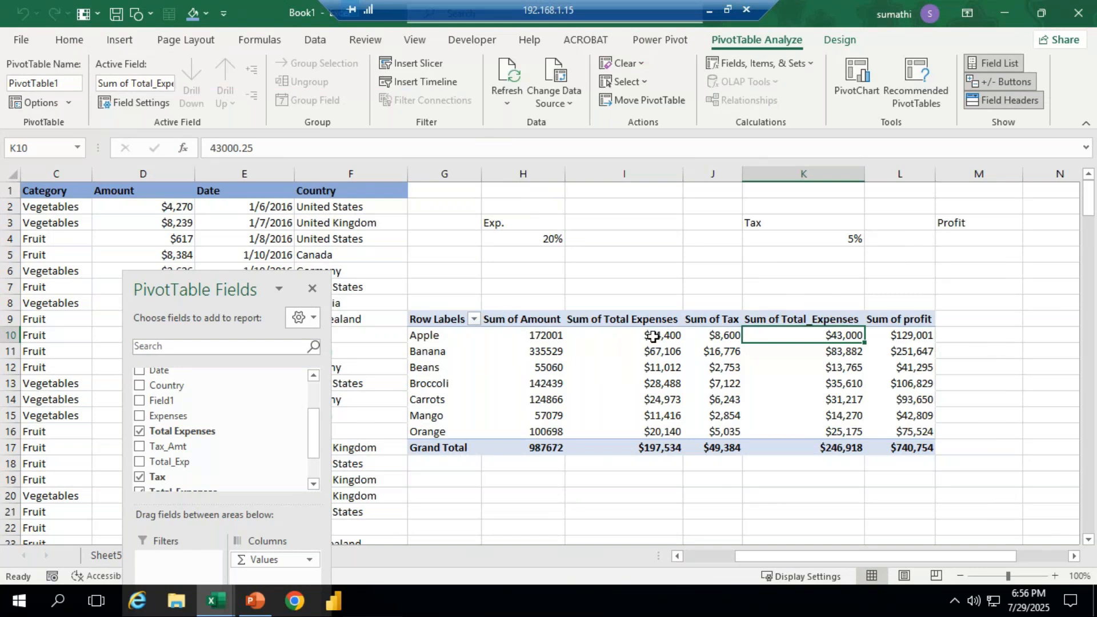
Step: Review the Sum of Total Expenses, Sum of Tax, Sum of Total_Expenses and Sum of profit columns one after another
left_click_drag(651, 320, 654, 445)
left_click_drag(714, 320, 721, 439)
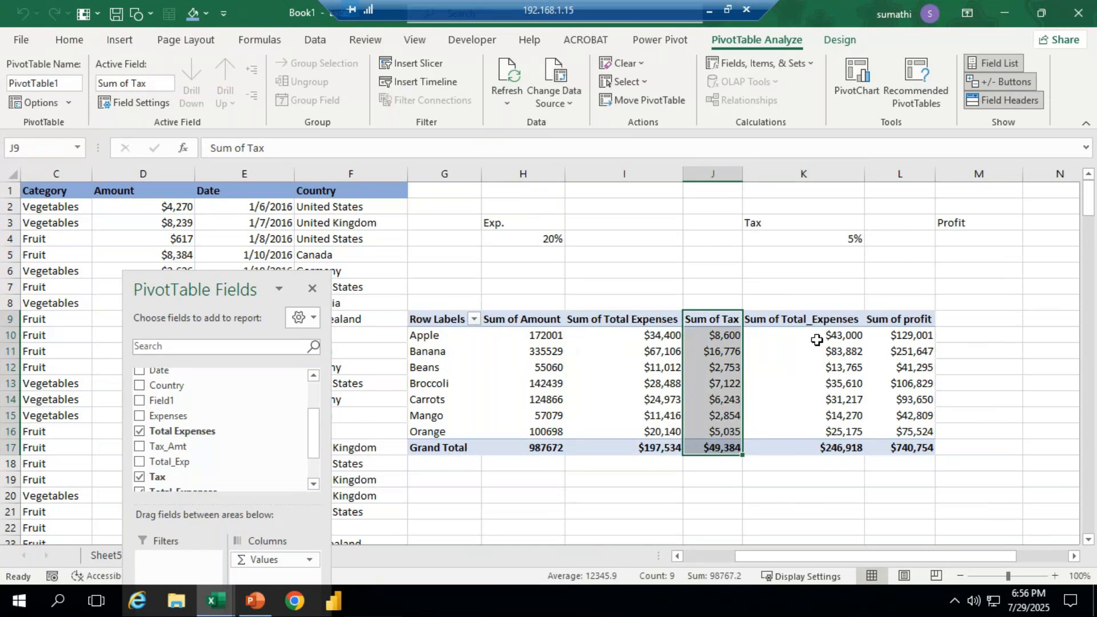
left_click(850, 334)
left_click_drag(849, 377, 848, 439)
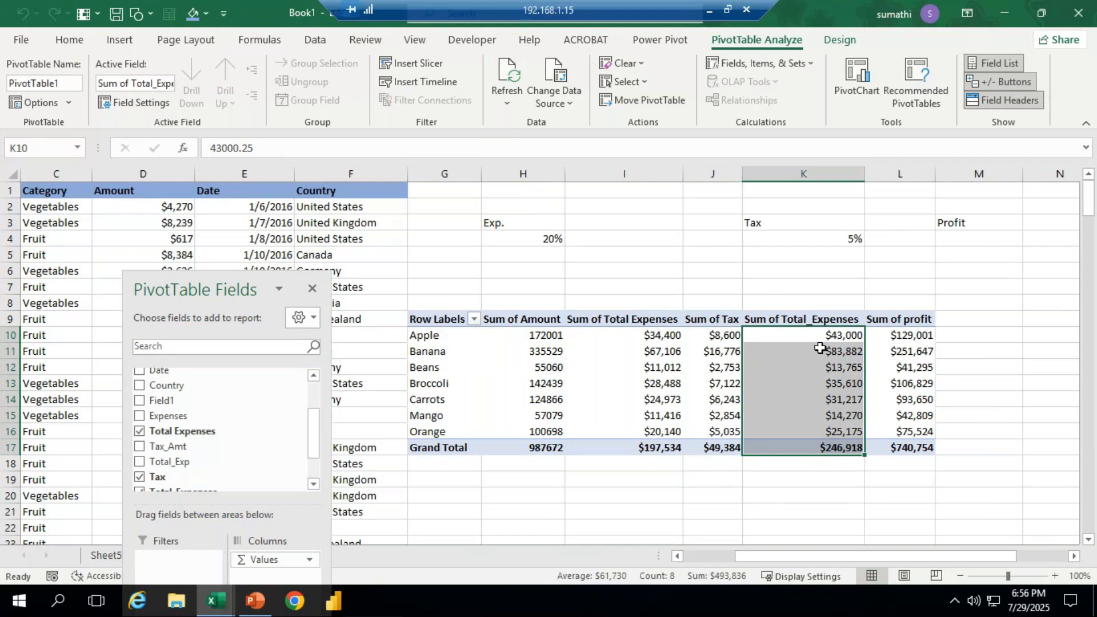
left_click_drag(909, 336, 908, 447)
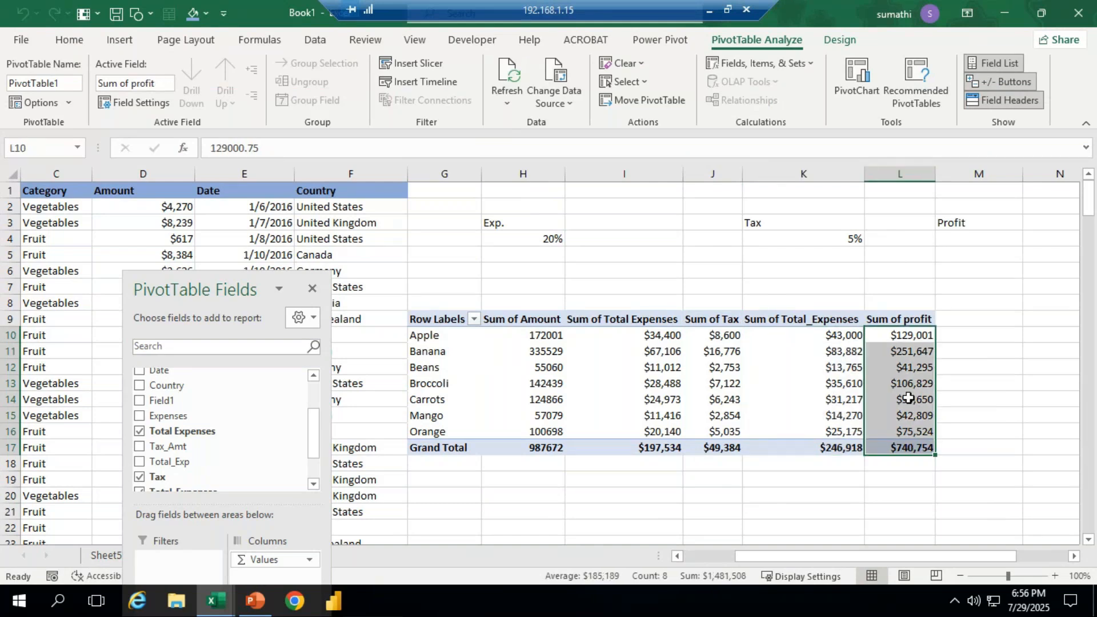
mouse_move(908, 398)
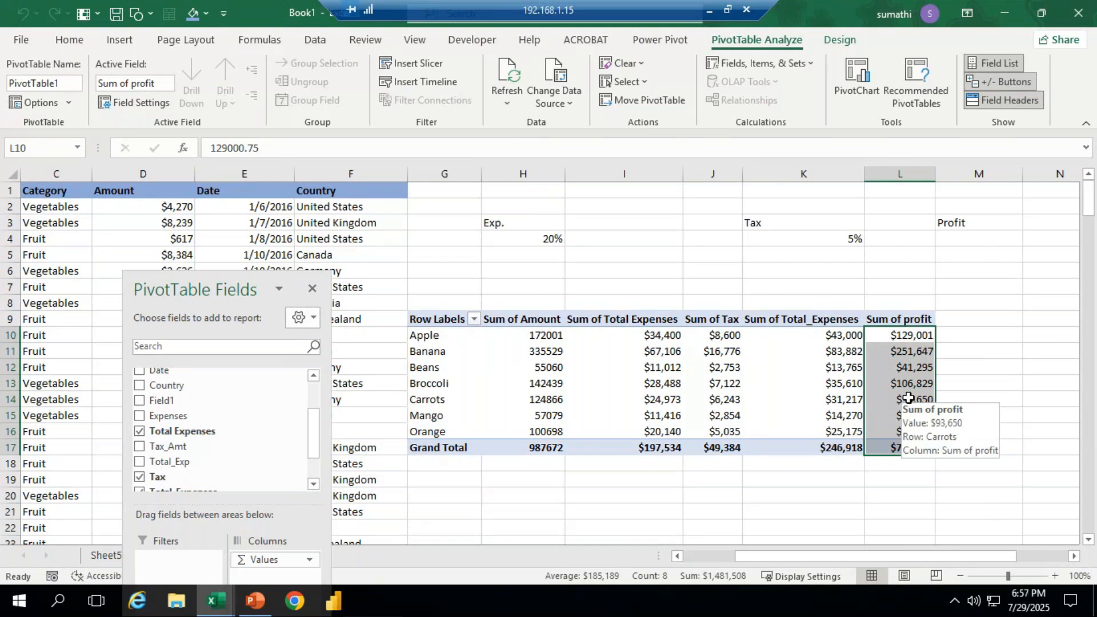
Step: Insert a Clustered Column PivotChart from the whole product pivot table, previewing the Line and Clustered Bar types before choosing
left_click_drag(436, 318, 893, 447)
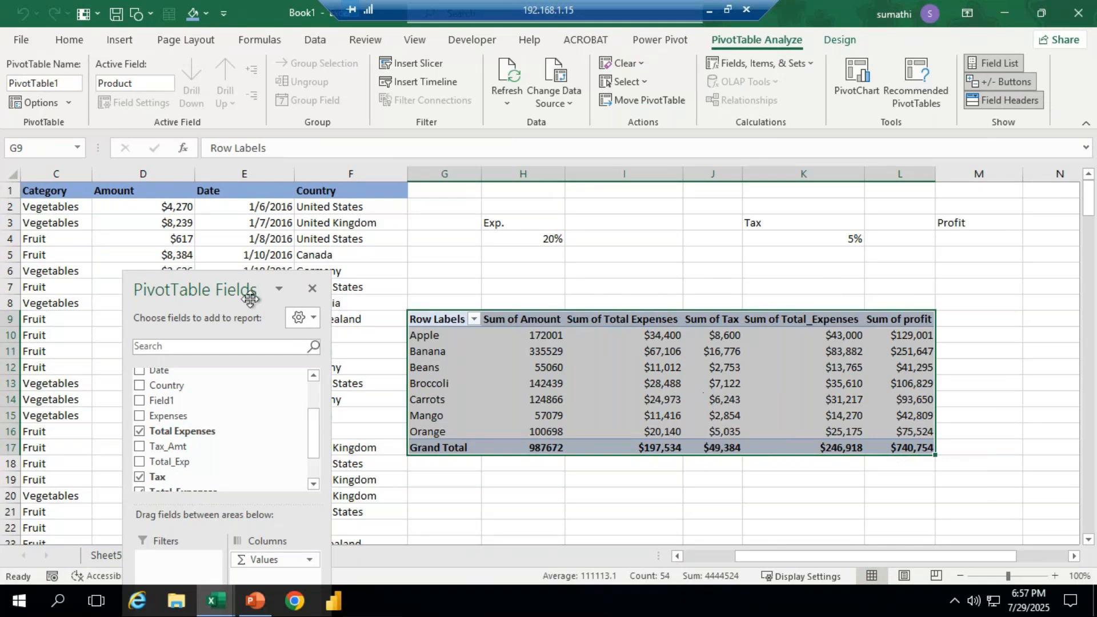
left_click_drag(240, 290, 205, 519)
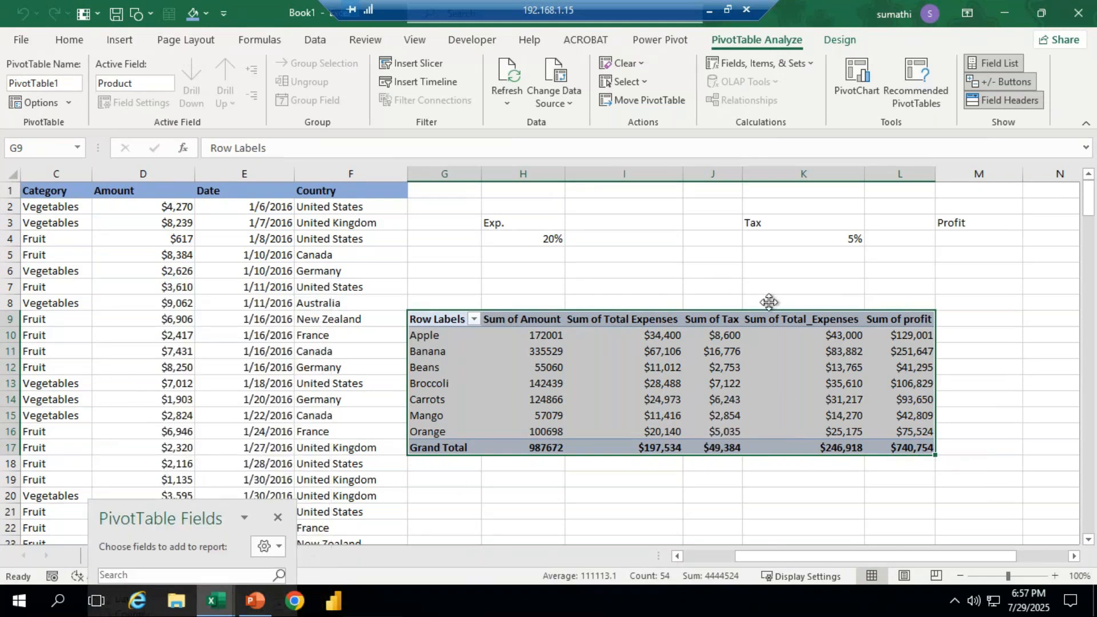
left_click(860, 92)
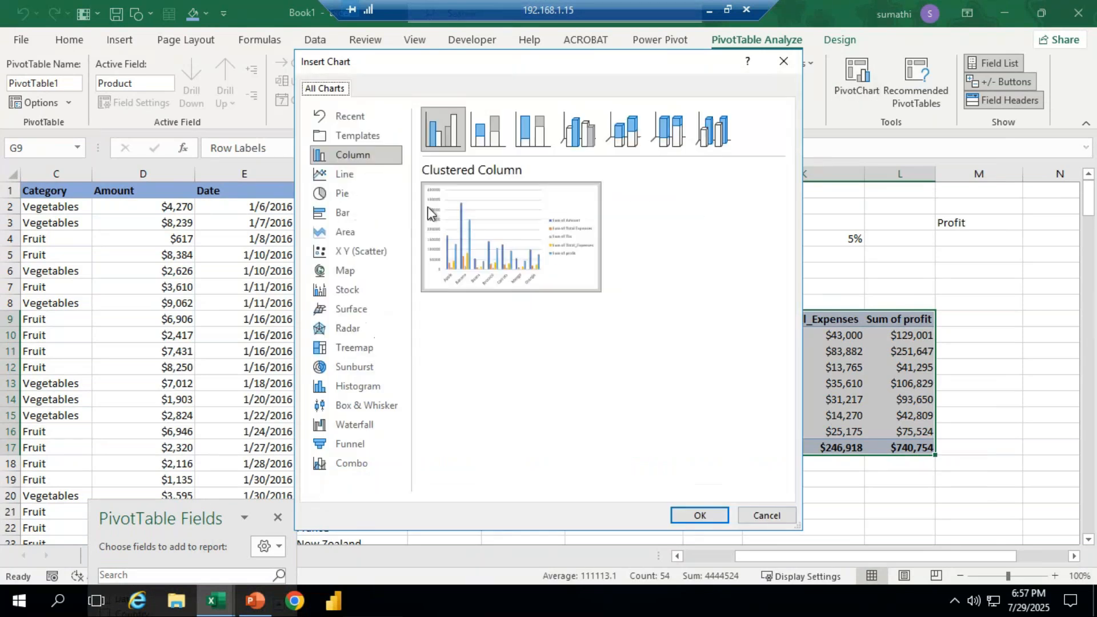
left_click(345, 173)
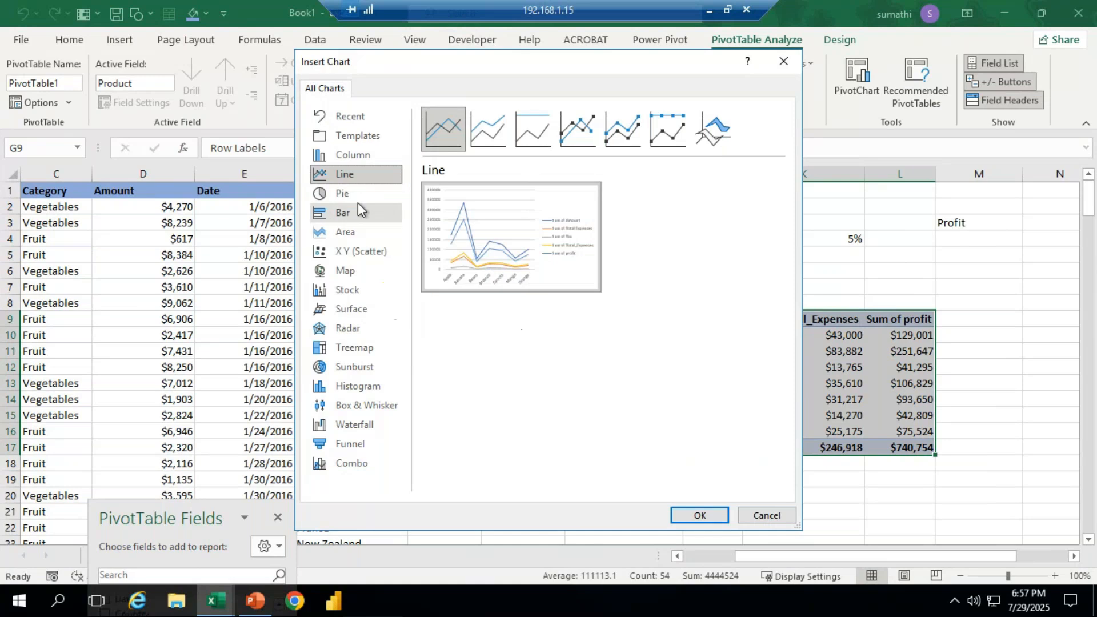
left_click(343, 213)
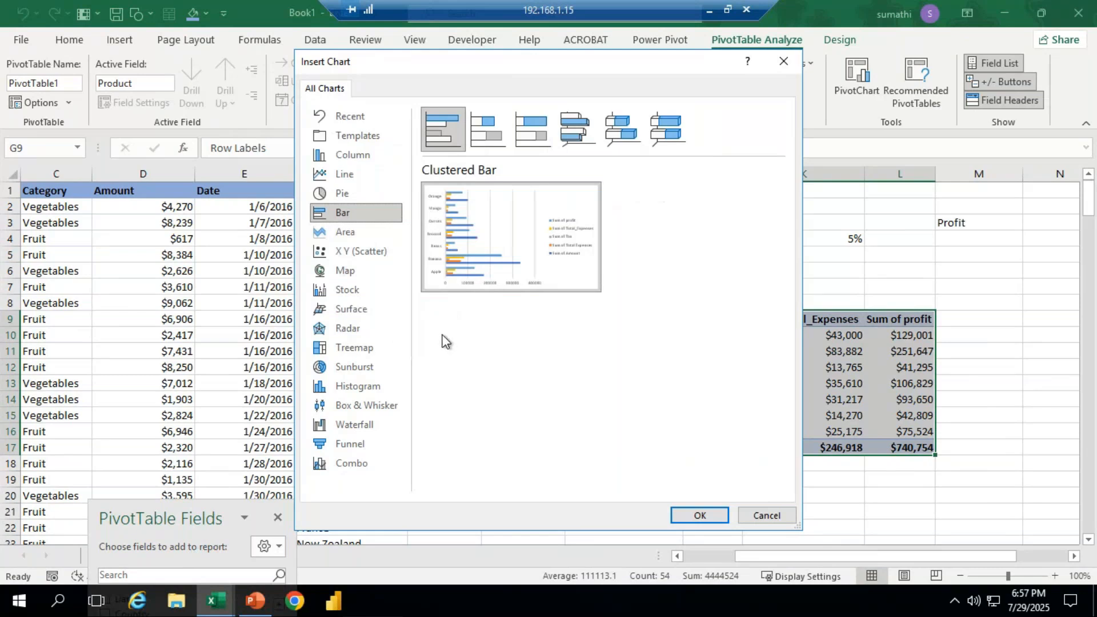
left_click(374, 155)
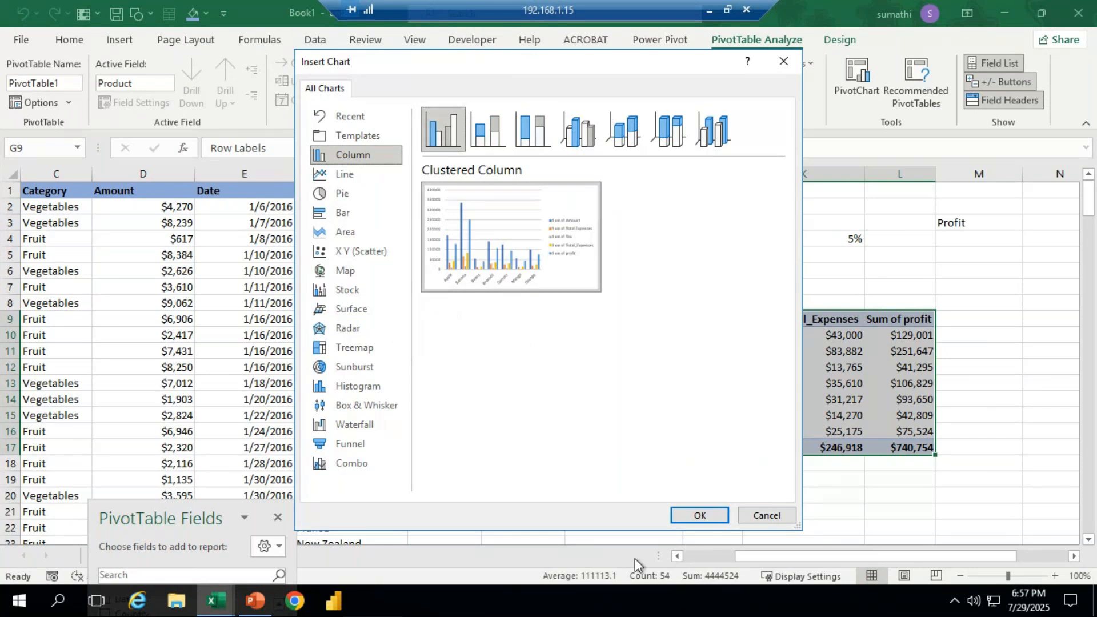
left_click(684, 516)
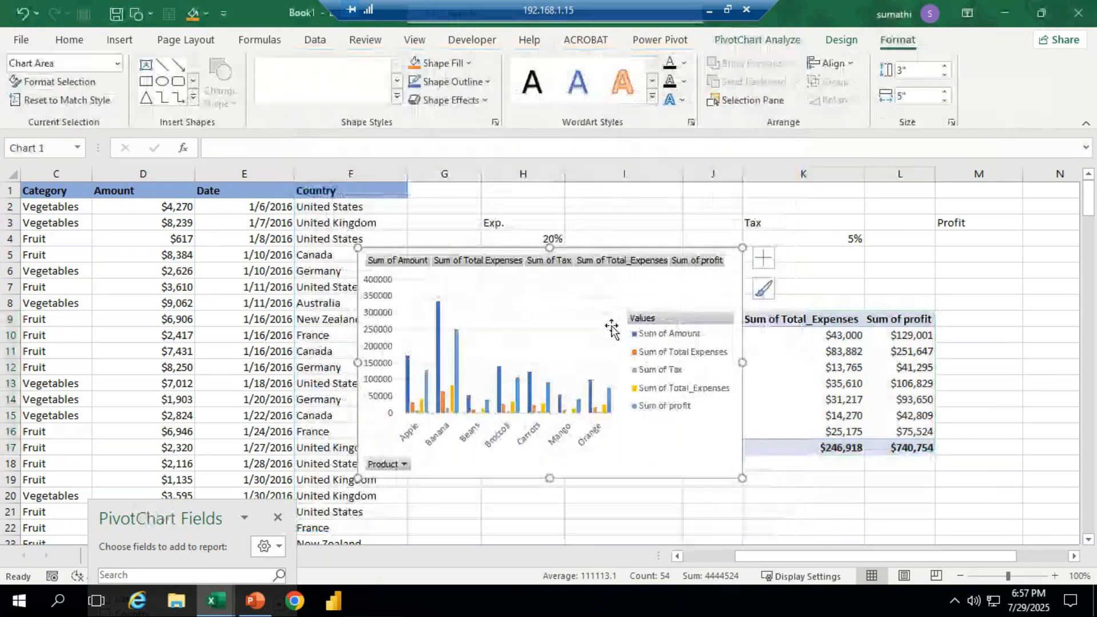
Step: Delete the legend and the vertical value axis from the PivotChart
left_click_drag(608, 251, 331, 175)
left_click(665, 395)
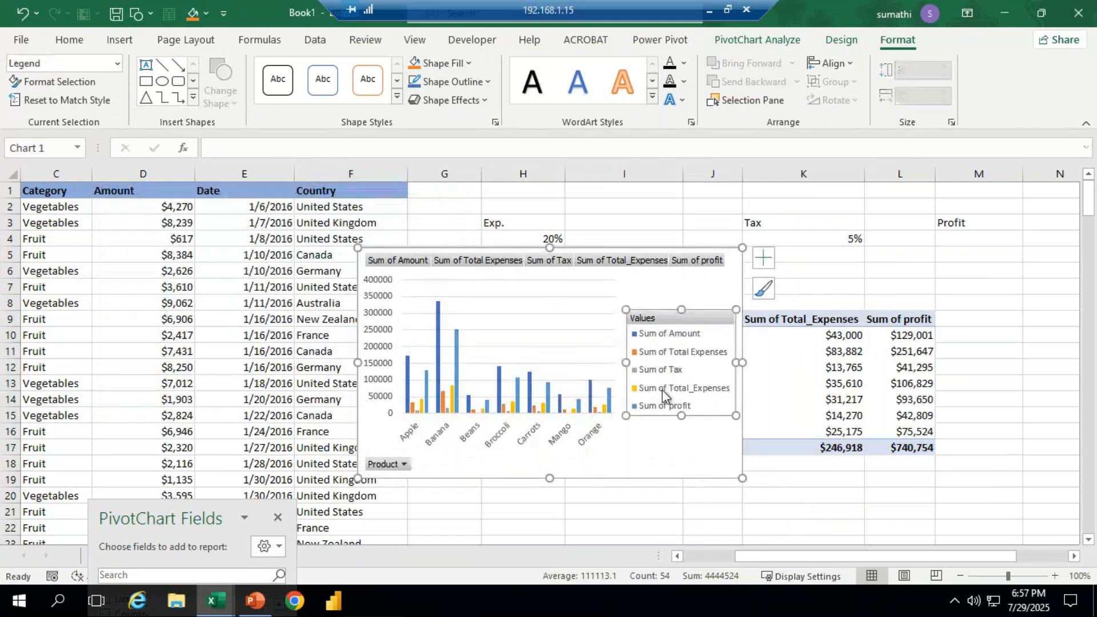
key("Delete")
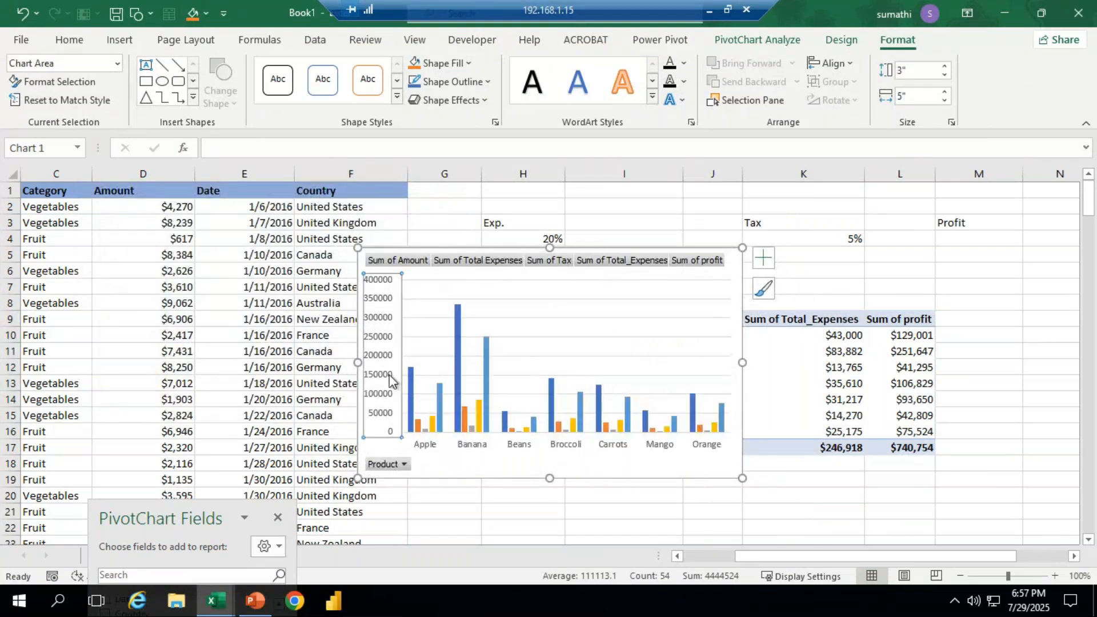
Step: Hide the Product axis field button and all the value field buttons on the PivotChart
left_click(532, 261)
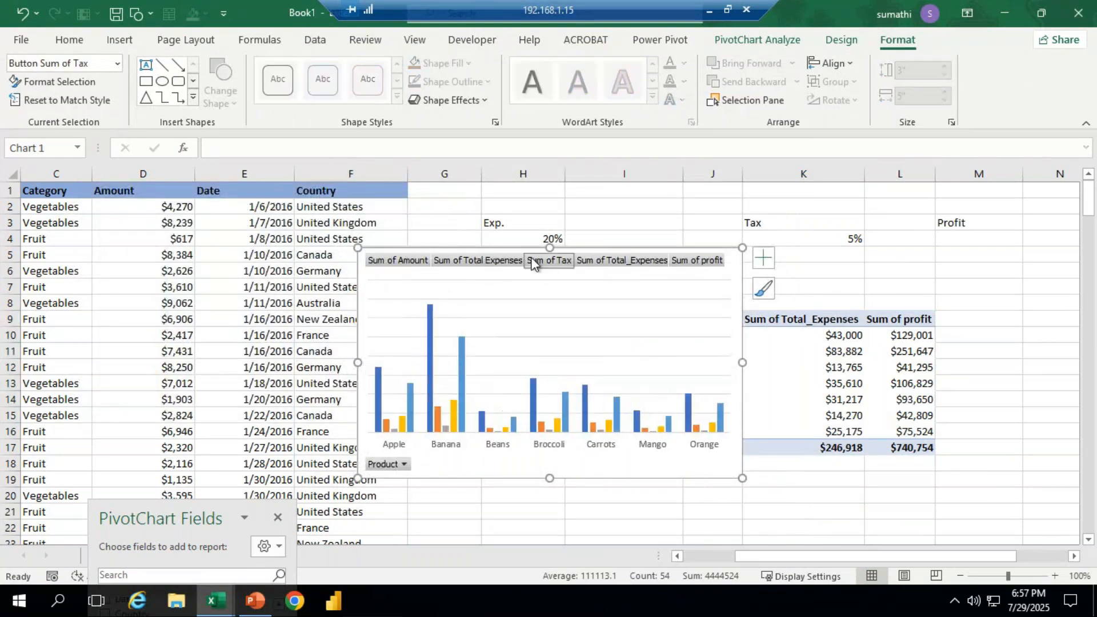
left_click(403, 259)
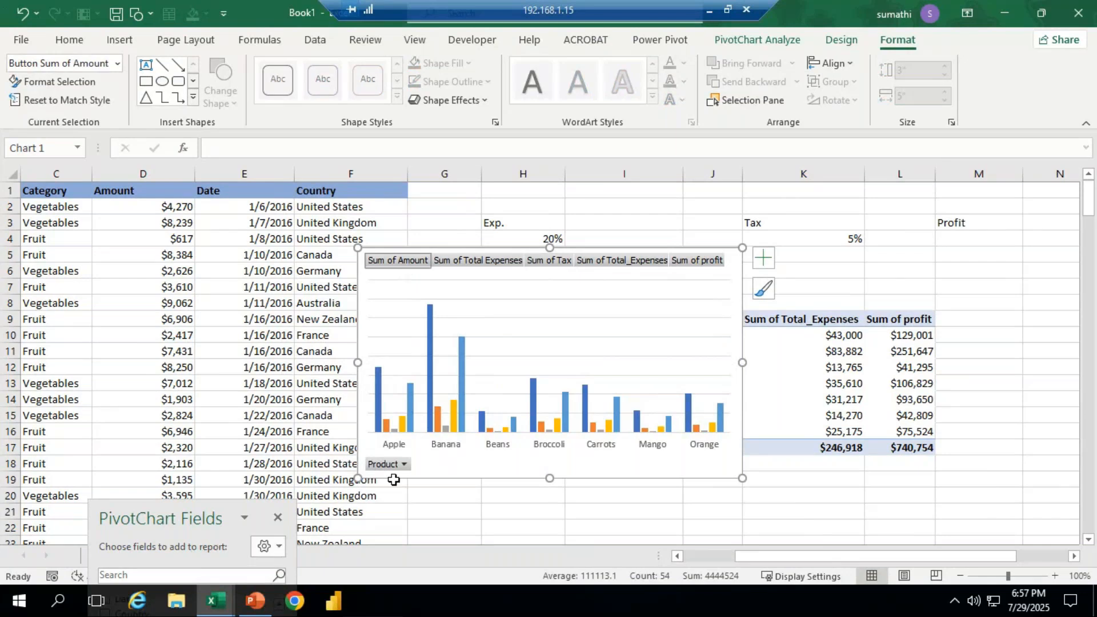
right_click(391, 463)
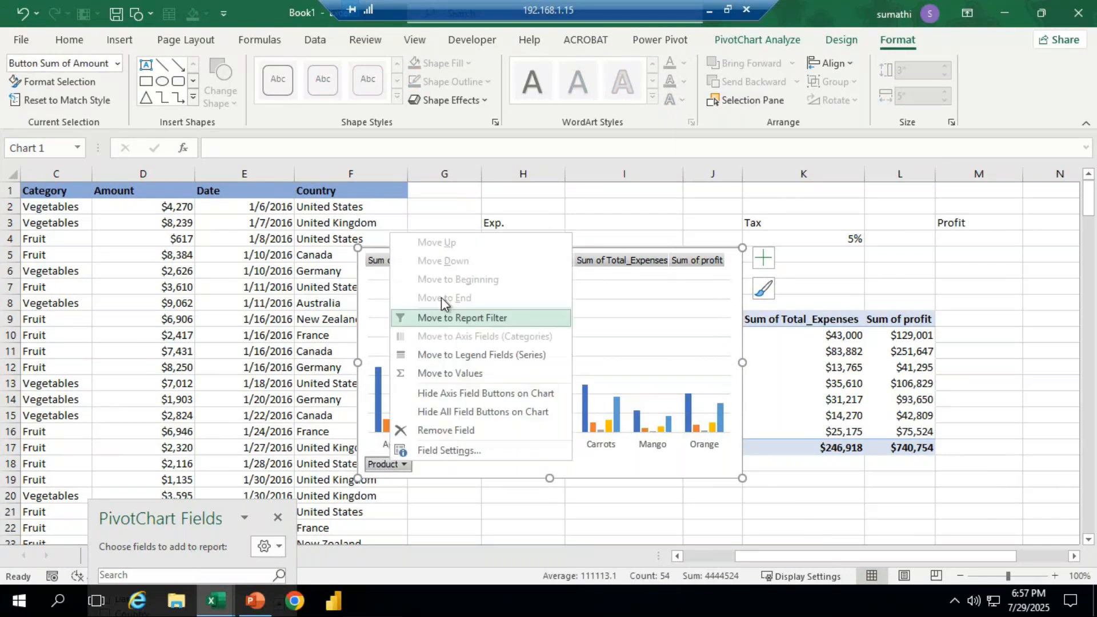
left_click(466, 393)
right_click(467, 262)
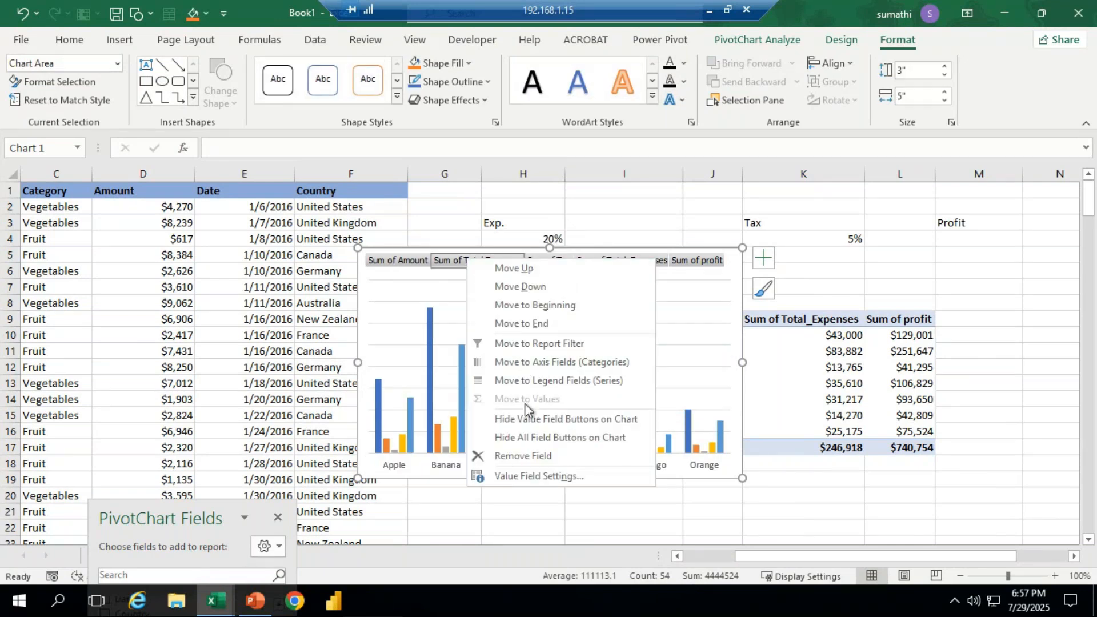
left_click(526, 419)
Step: Move the PivotChart over the source data columns and enlarge it to about 4.29" high and 5.24" wide
left_click_drag(566, 260, 243, 208)
left_click_drag(225, 421, 217, 522)
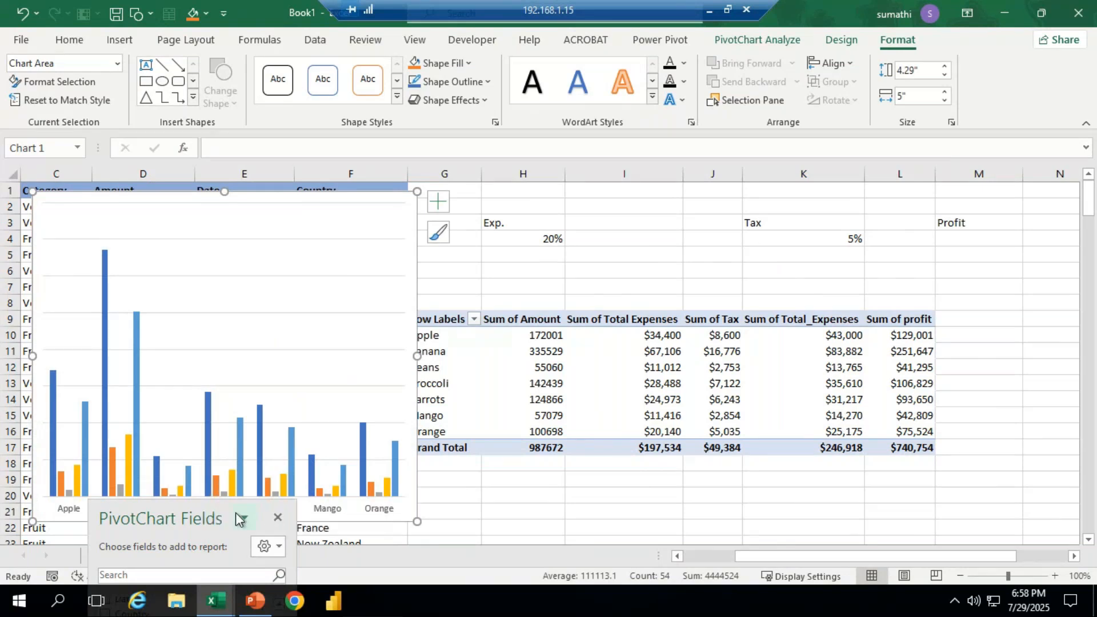
left_click_drag(225, 512, 225, 580)
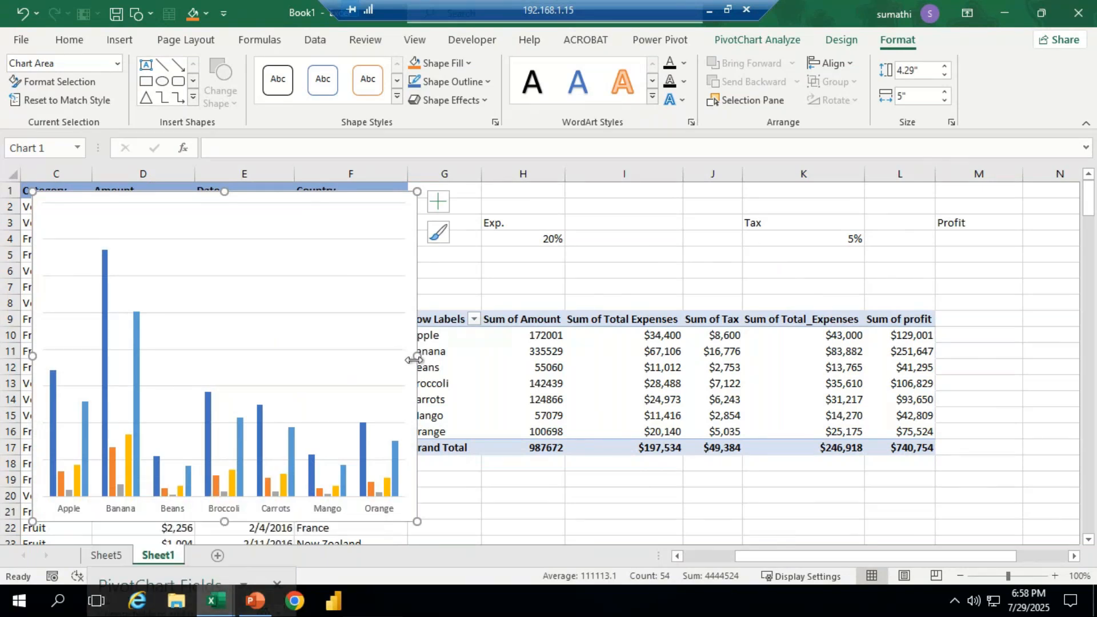
left_click_drag(416, 357, 435, 356)
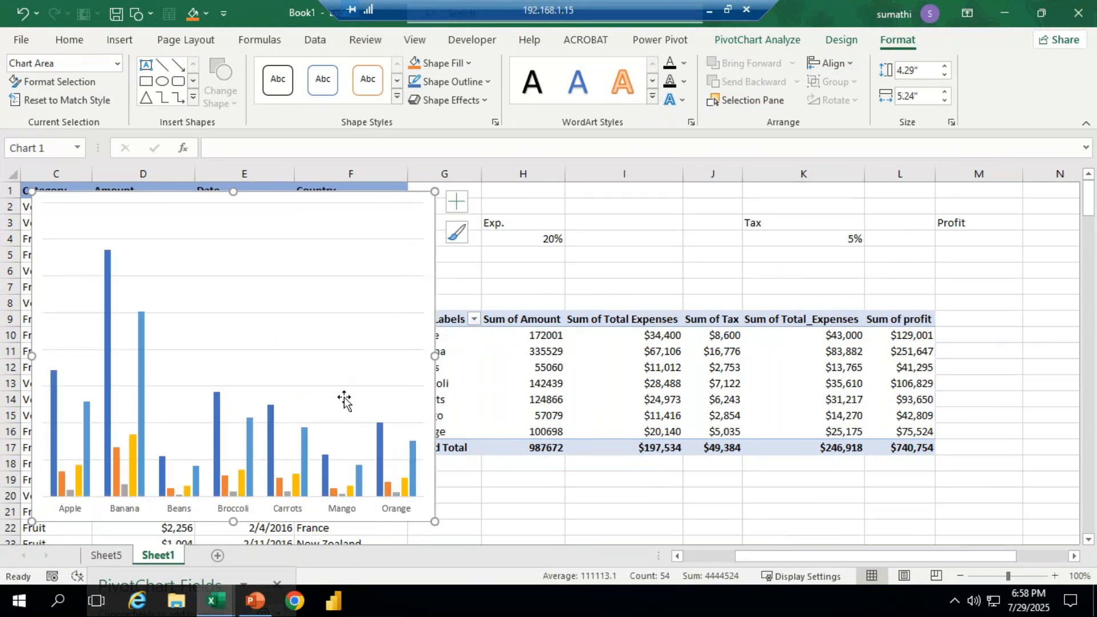
Step: Add data labels to the PivotChart columns and widen the chart to about 8.19"
left_click(461, 207)
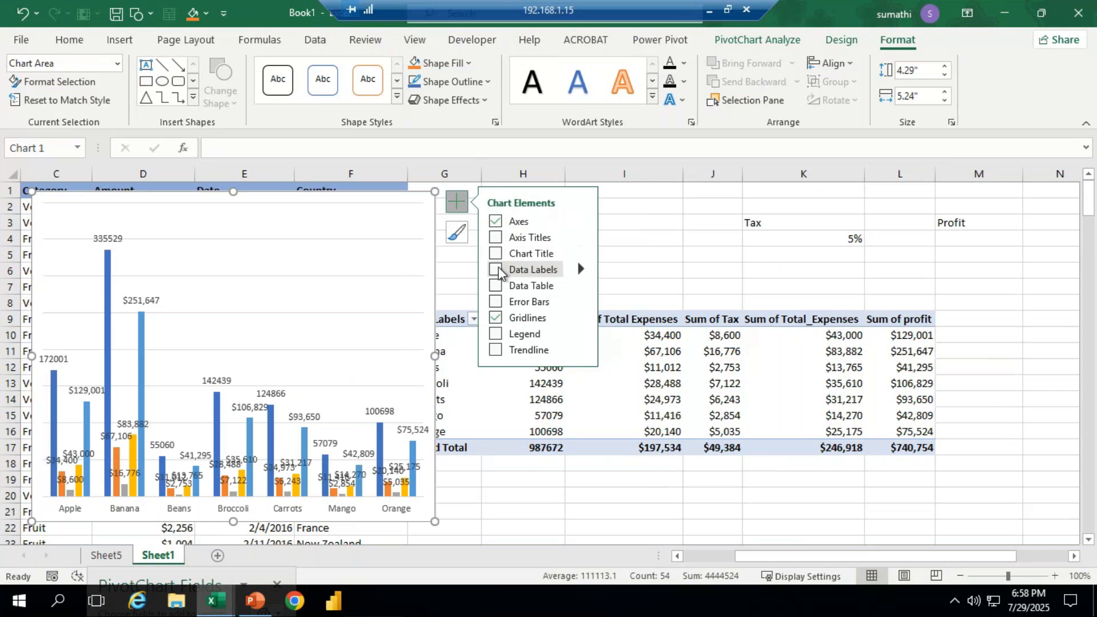
left_click(495, 269)
left_click_drag(435, 356, 663, 356)
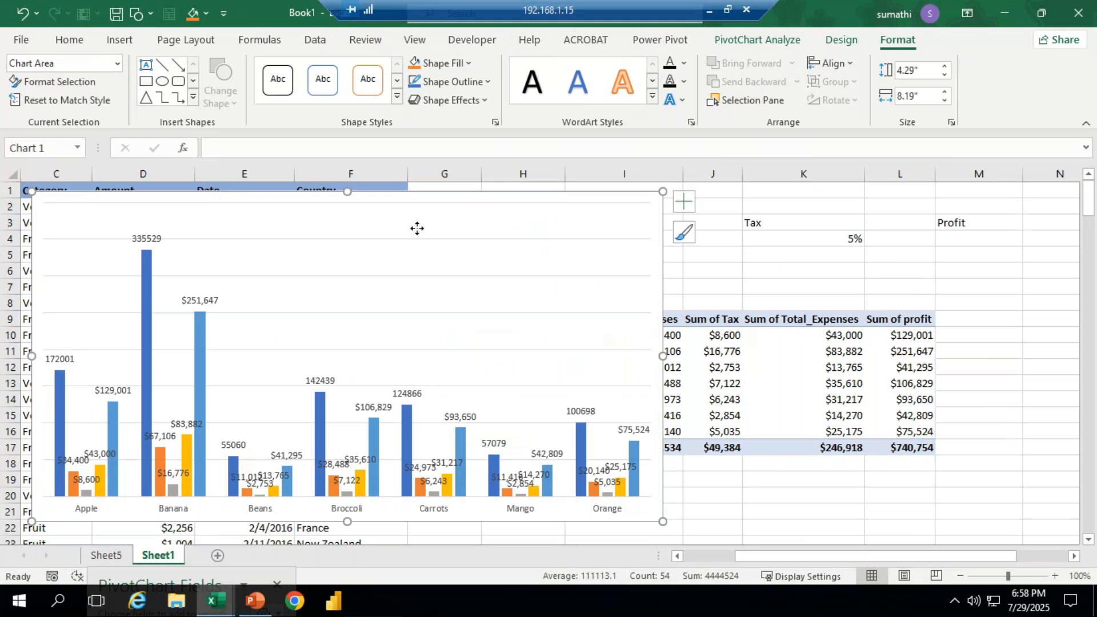
Step: Move the PivotChart down to about row 21 so that it no longer covers the pivot table
left_click(429, 262)
left_click_drag(429, 262, 430, 264)
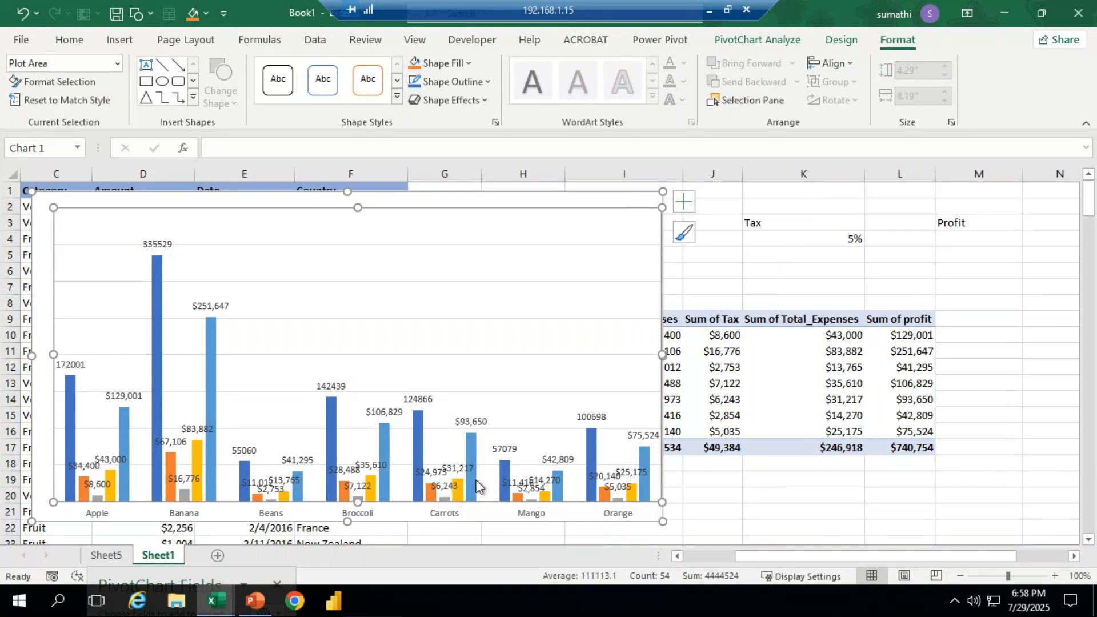
mouse_move(473, 485)
left_click_drag(461, 201, 370, 491)
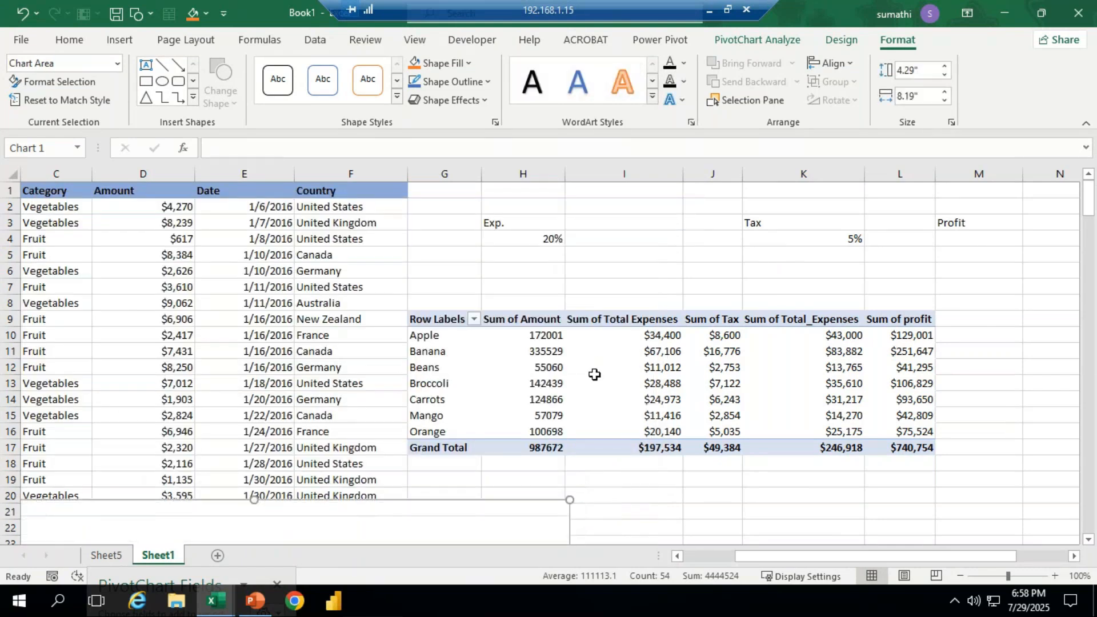
Step: Apply the light blue PivotTable style to the product pivot table, after trying the yellow one
left_click_drag(452, 319, 890, 452)
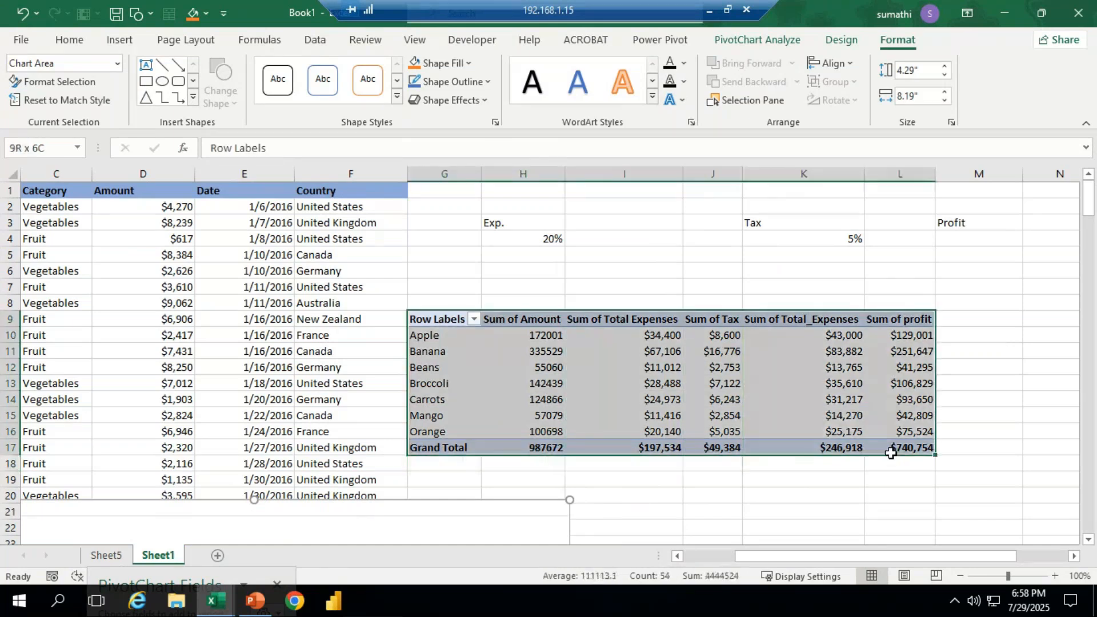
left_click(826, 42)
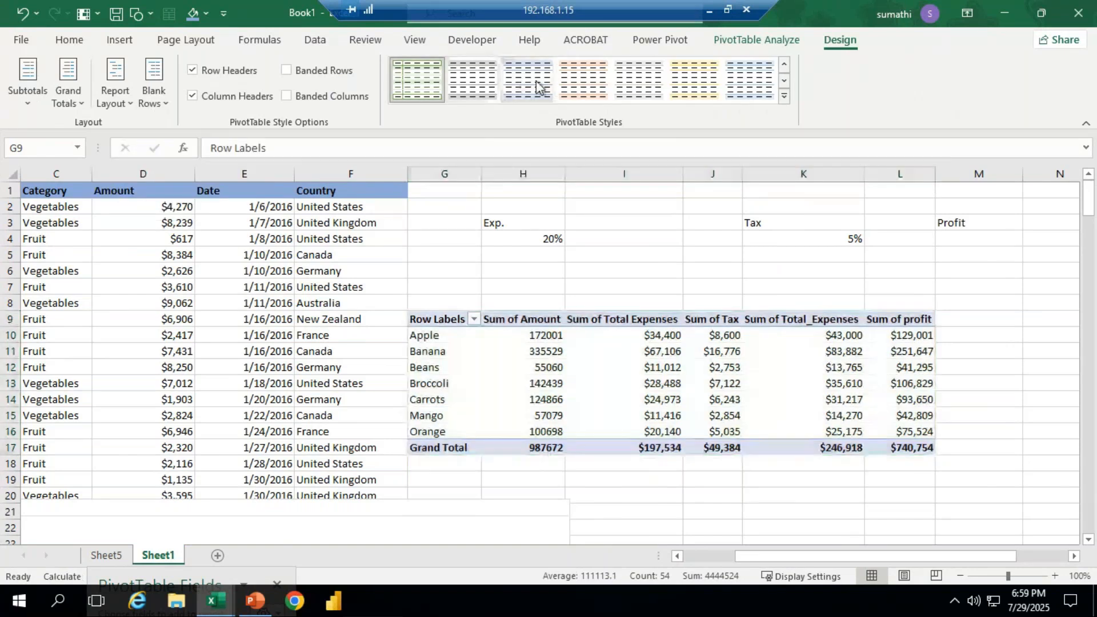
left_click(711, 85)
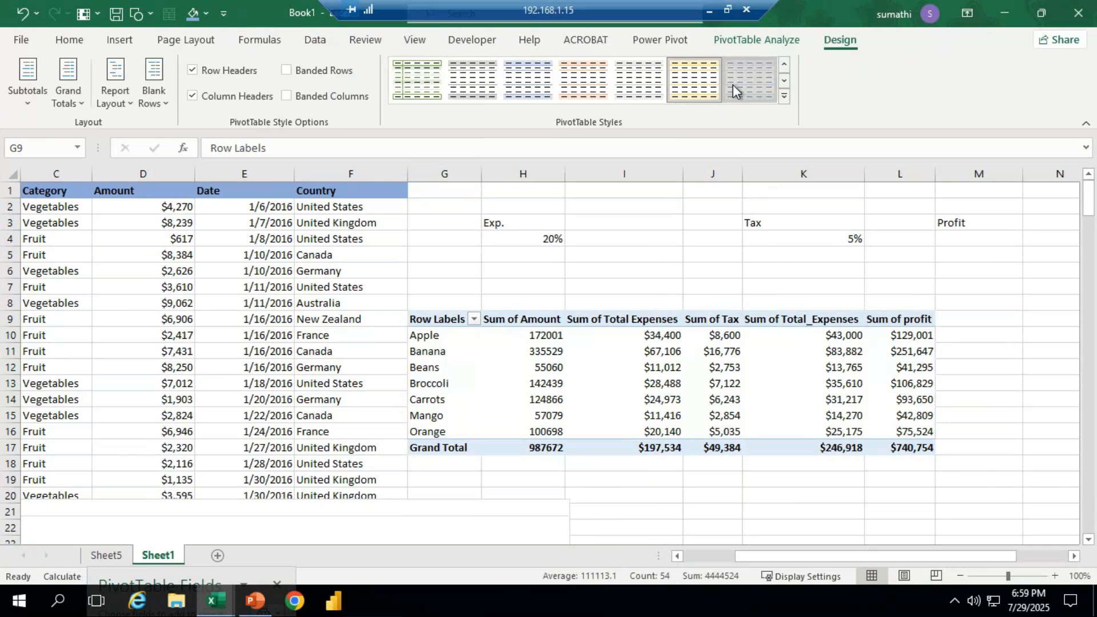
left_click(733, 85)
left_click(1034, 498)
Step: Change the product pivot table's report layout to Outline Form and finally to Tabular Form
left_click_drag(438, 319, 887, 451)
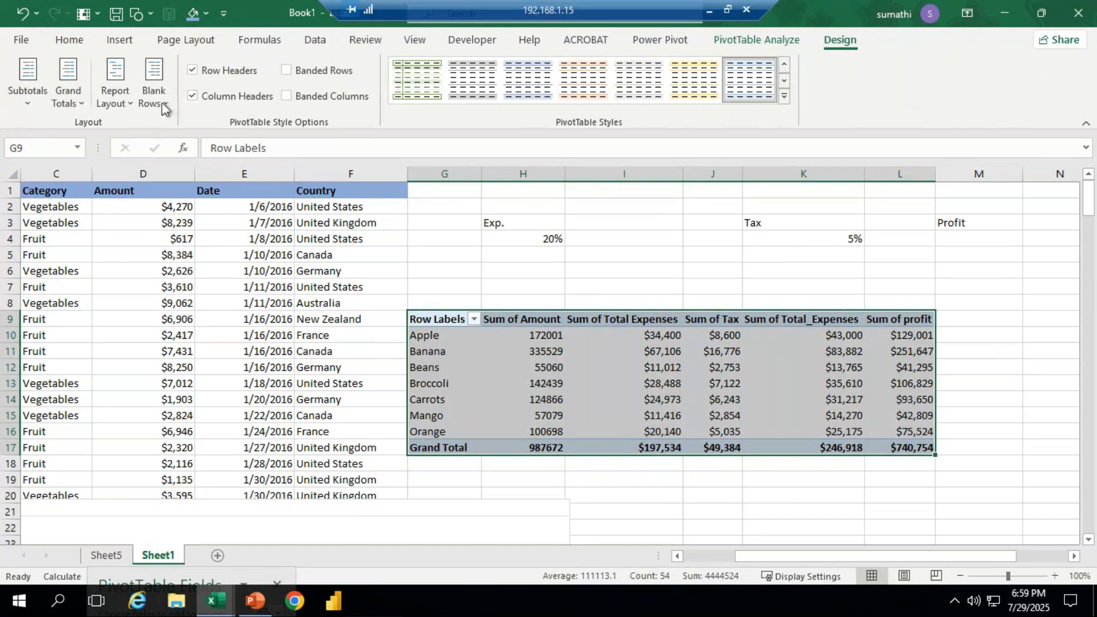
left_click(116, 97)
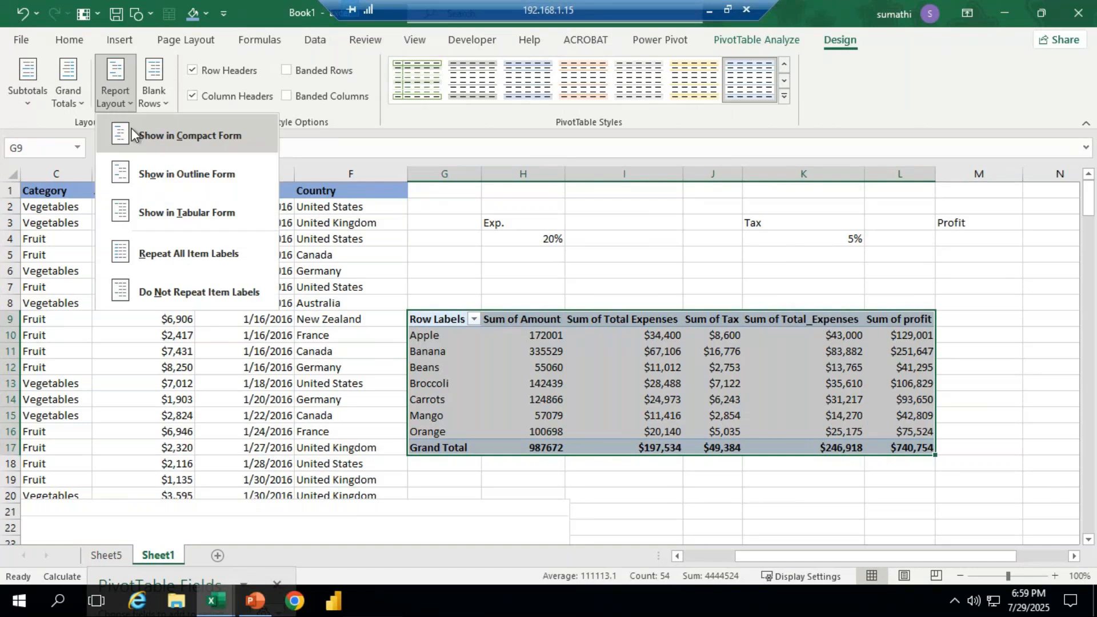
left_click(165, 171)
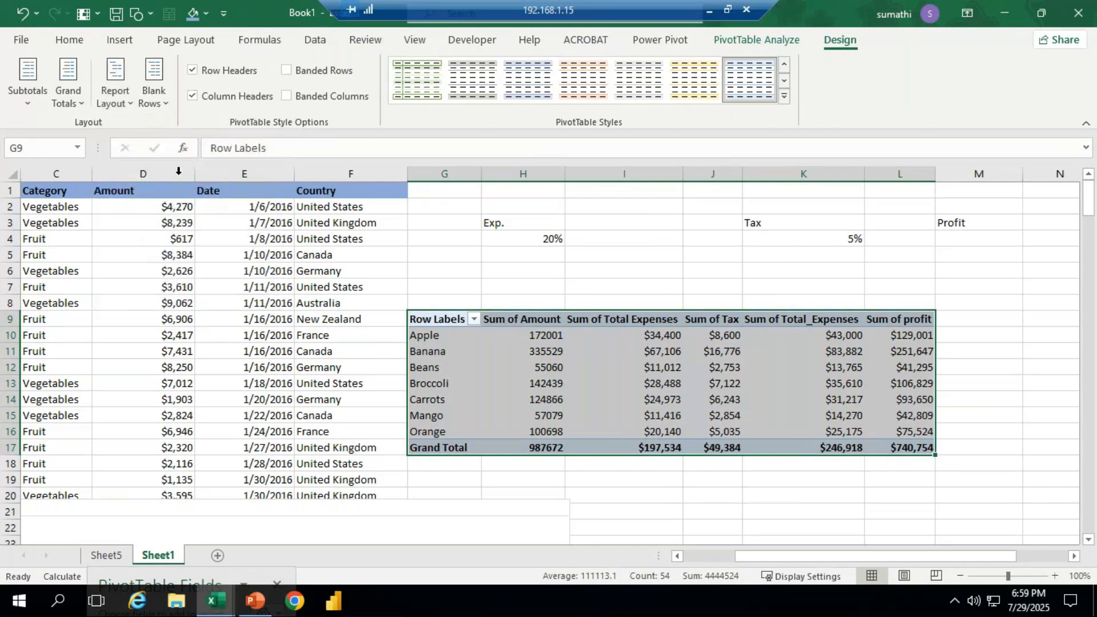
left_click(111, 100)
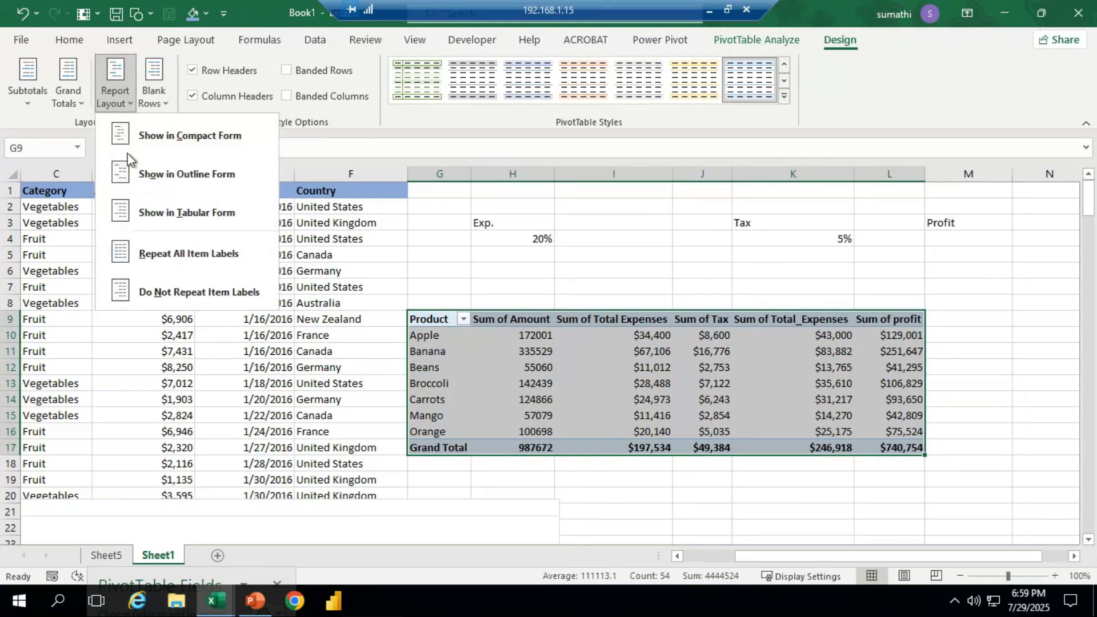
left_click(159, 210)
left_click(128, 100)
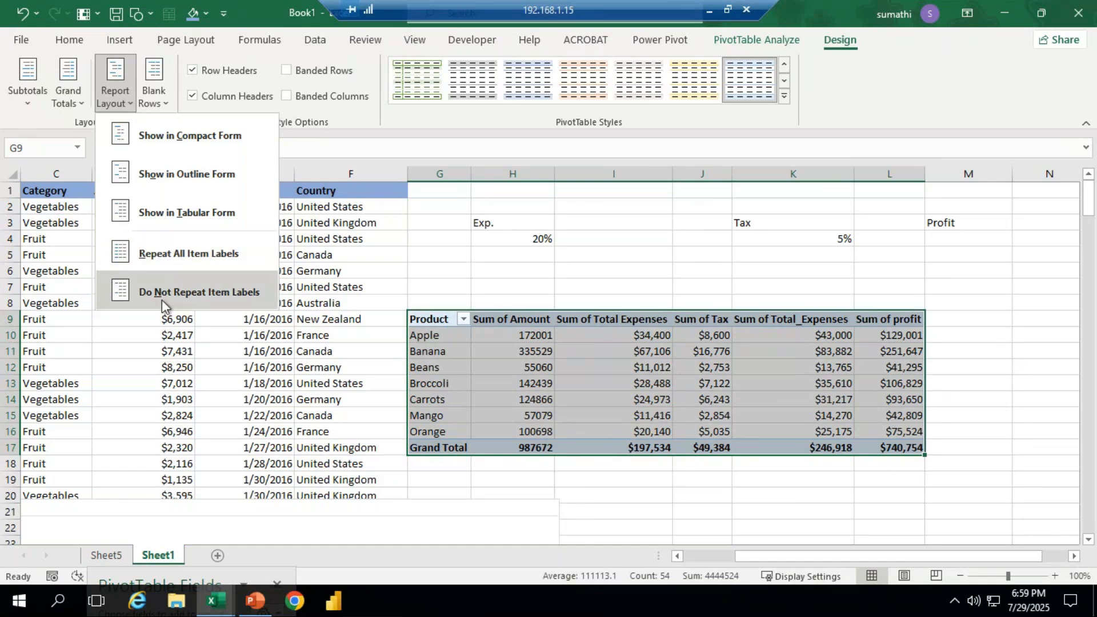
left_click(642, 478)
left_click_drag(435, 313, 913, 448)
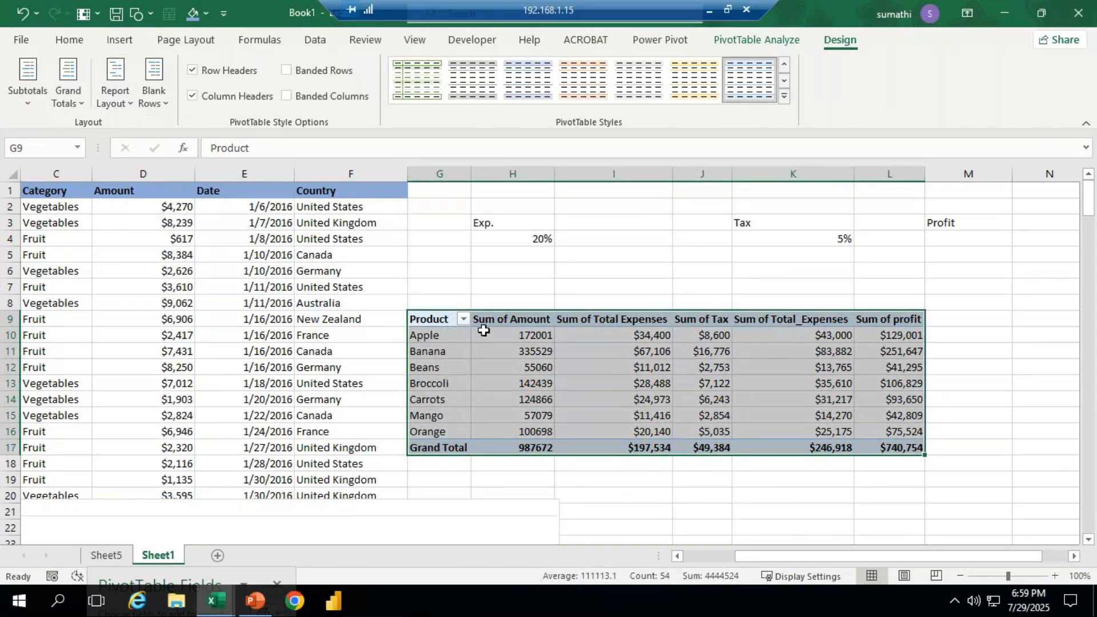
left_click(652, 531)
Step: Create a second PivotTable from the Sheet1 range $A$1:$F$201 on a new worksheet
left_click(262, 319)
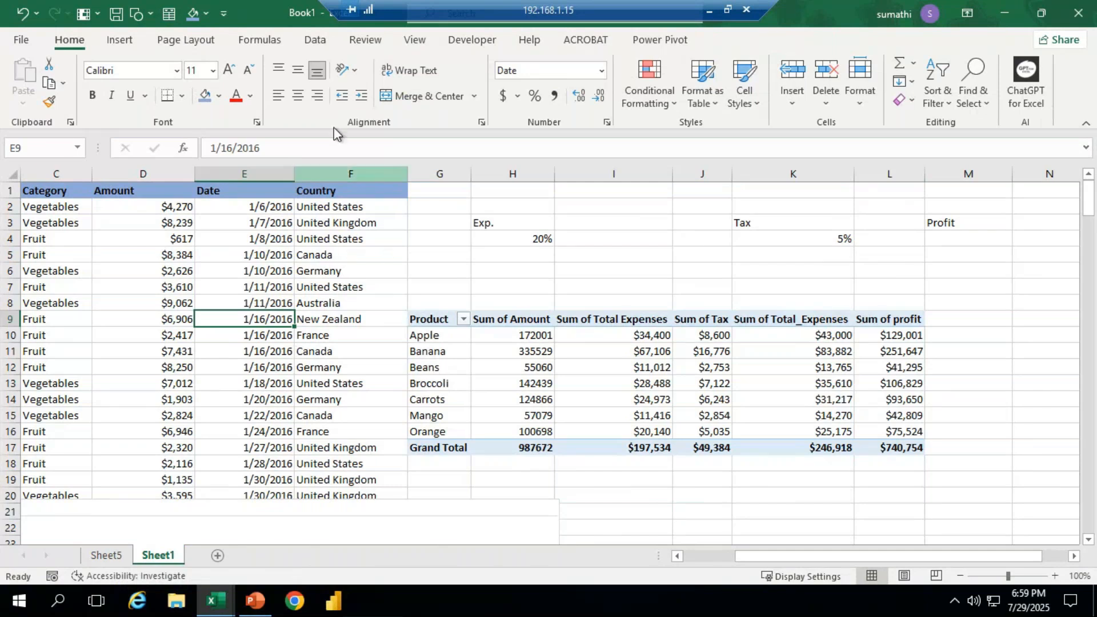
left_click(120, 39)
left_click(29, 77)
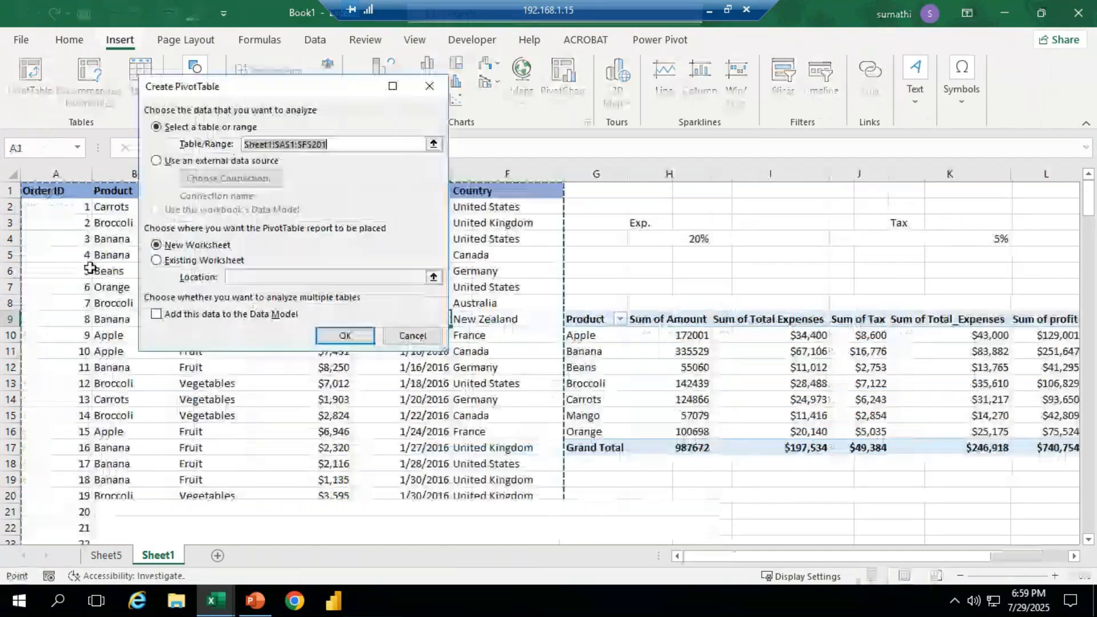
left_click(349, 340)
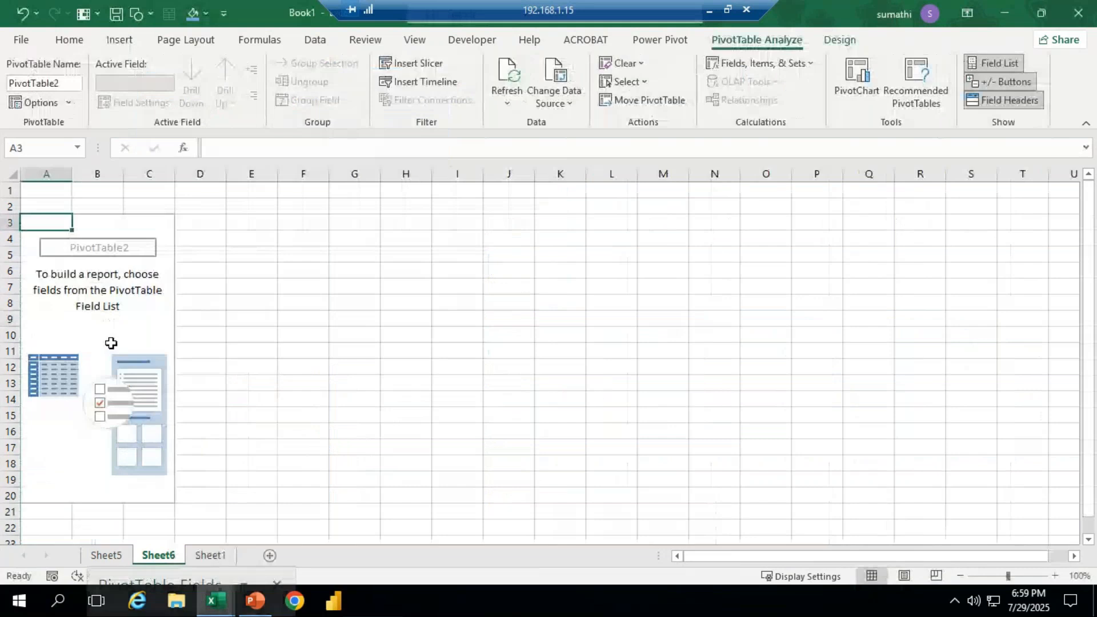
Step: Bring the PivotTable Fields list of the new pivot table back into full view beside the empty report
left_click(102, 320)
left_click(1001, 64)
left_click(1001, 64)
left_click(252, 584)
left_click_drag(176, 575, 840, 43)
Step: Build the new pivot table with Country above Product in the rows and Amount summed as the values
left_click_drag(807, 165, 804, 457)
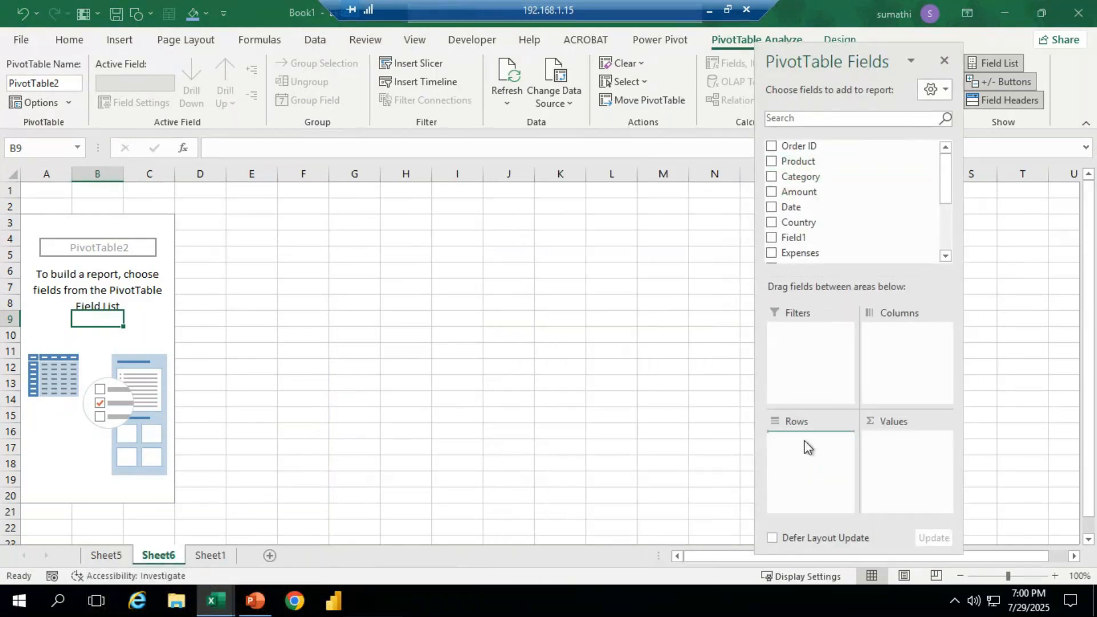
left_click_drag(799, 192, 897, 445)
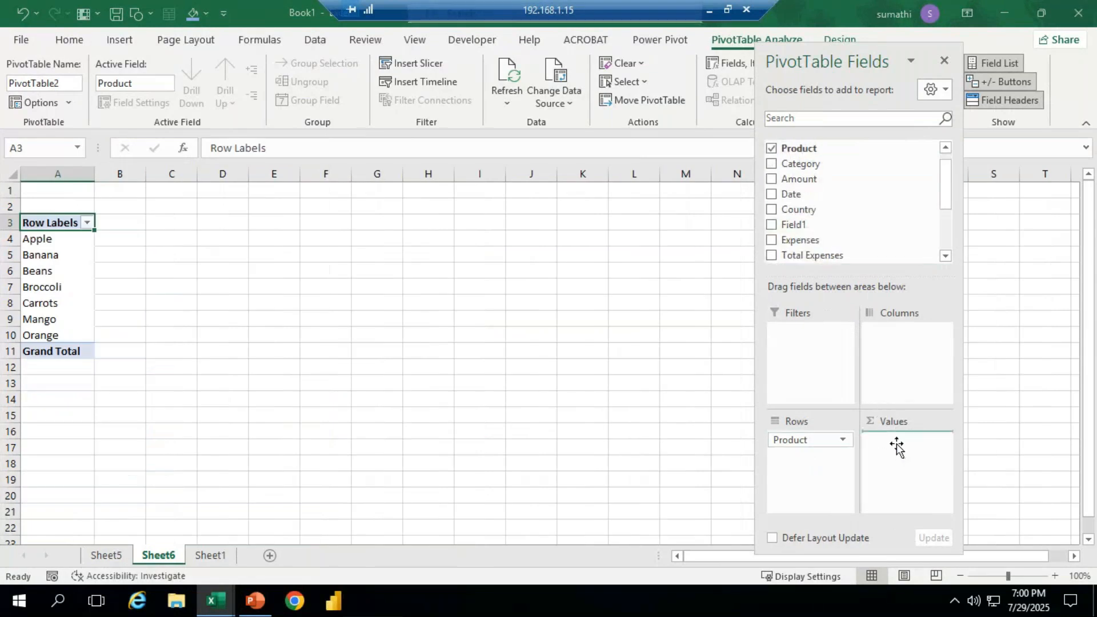
left_click_drag(800, 209, 812, 470)
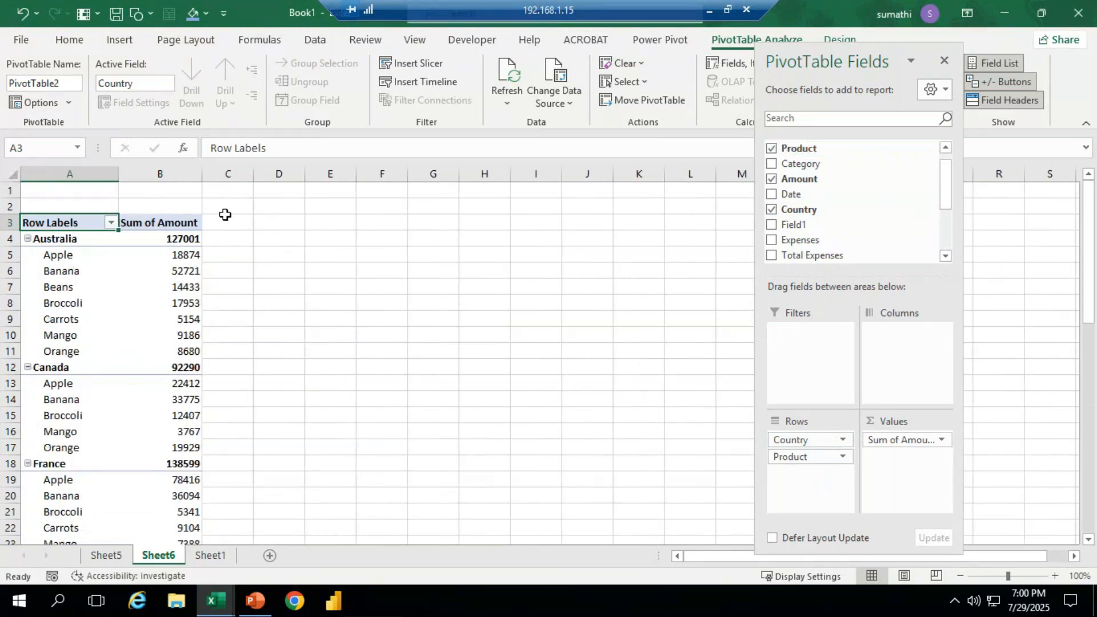
Step: Hide the field list and move the entire Country and Product pivot table so that it starts at cell G3
left_click(944, 60)
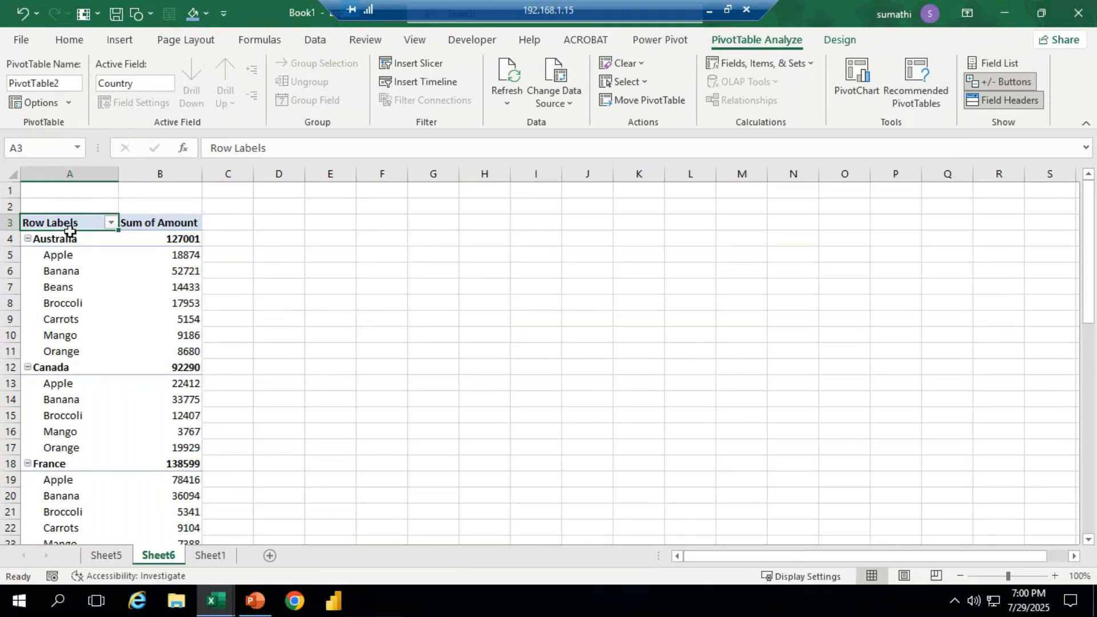
left_click_drag(70, 230, 179, 496)
left_click_drag(1093, 451, 1093, 252)
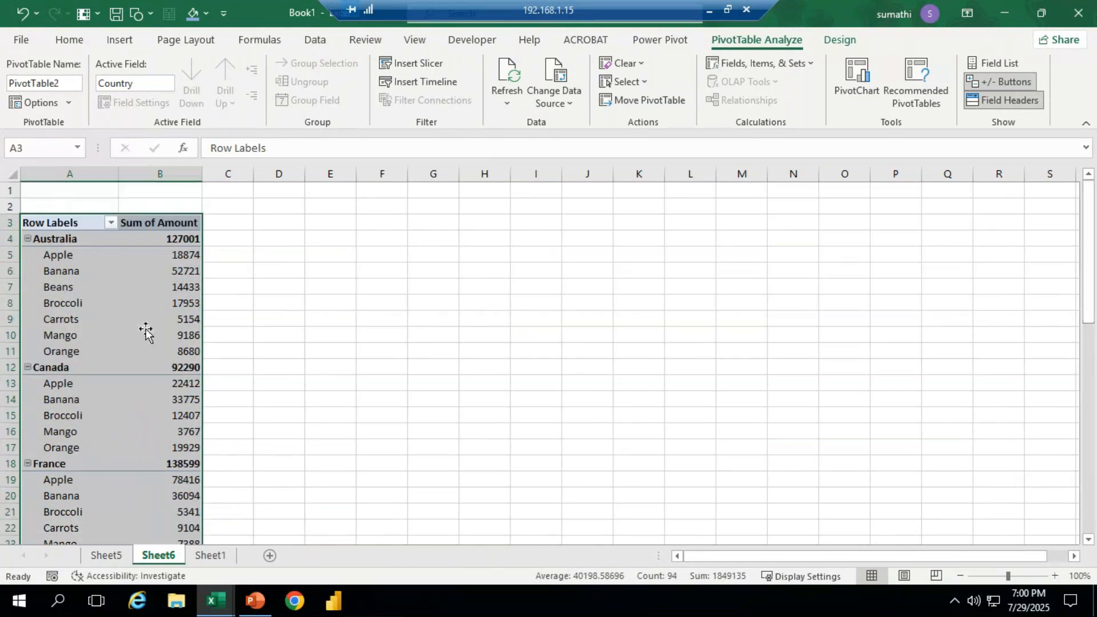
left_click(149, 335)
left_click_drag(57, 223, 170, 545)
left_click_drag(205, 422, 476, 434)
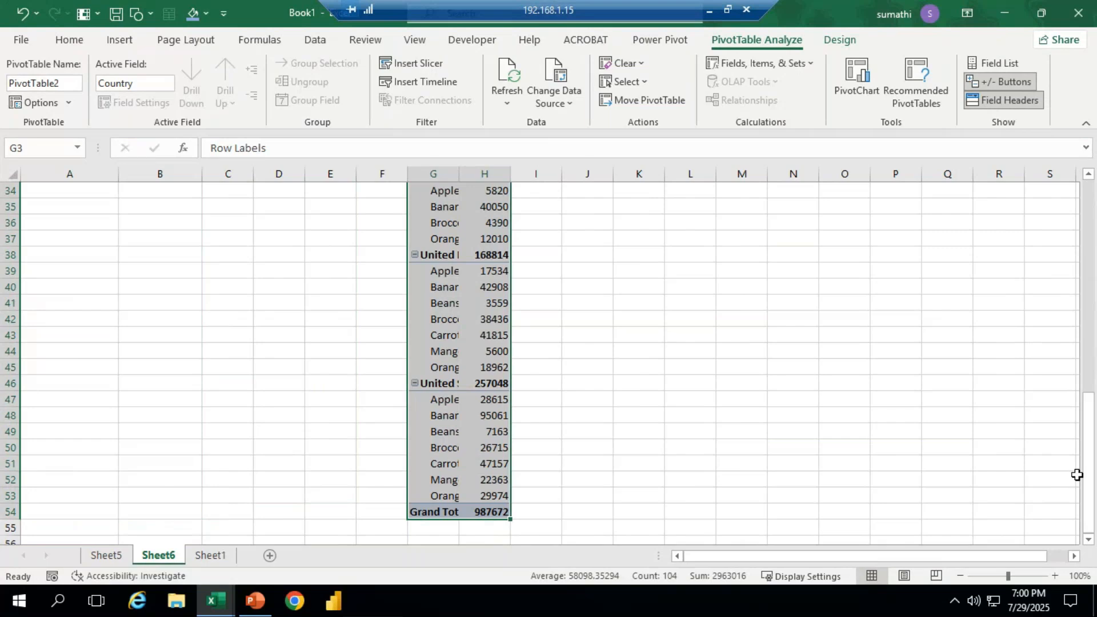
Step: Widen columns G and H to fit their contents, and apply the light orange PivotTable style to the whole pivot table
left_click_drag(1092, 464, 1089, 460)
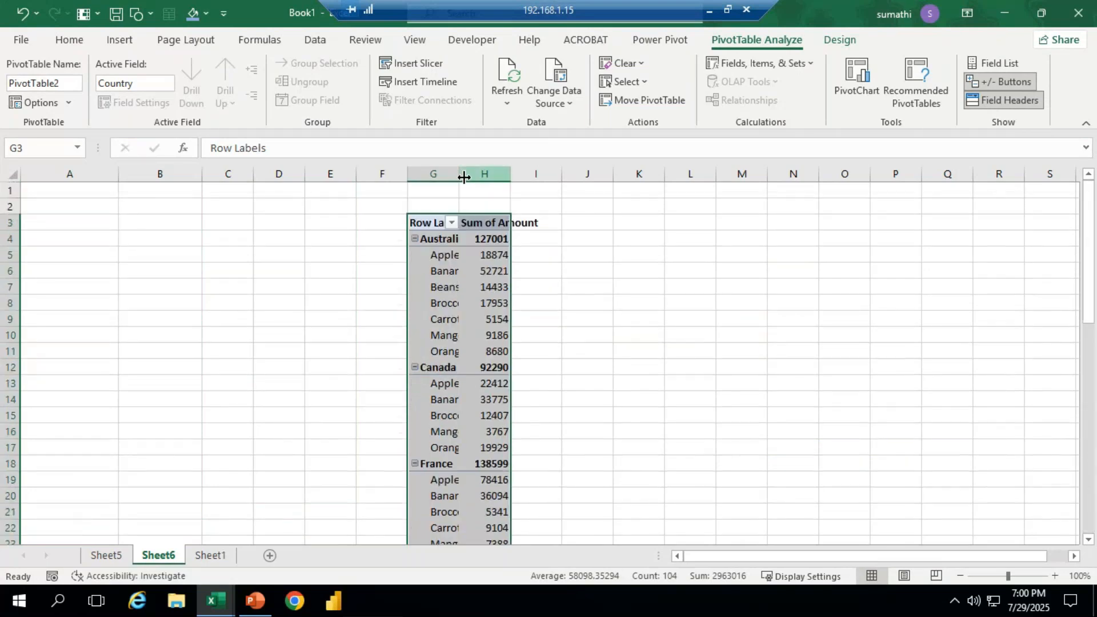
left_click_drag(464, 177, 722, 188)
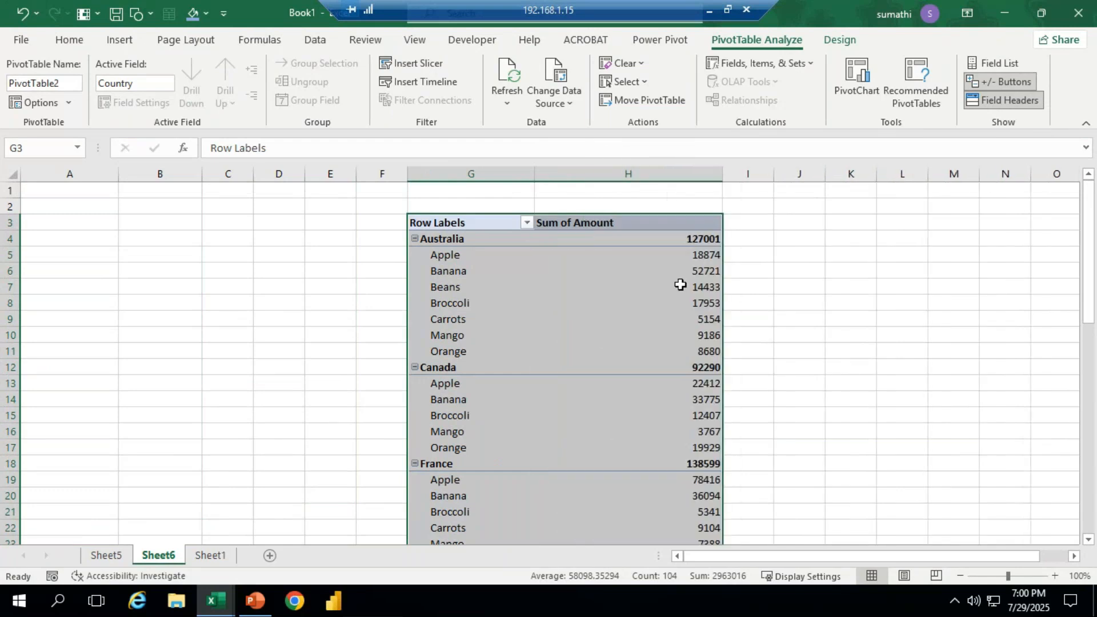
left_click(597, 350)
left_click_drag(438, 222, 675, 512)
left_click(839, 40)
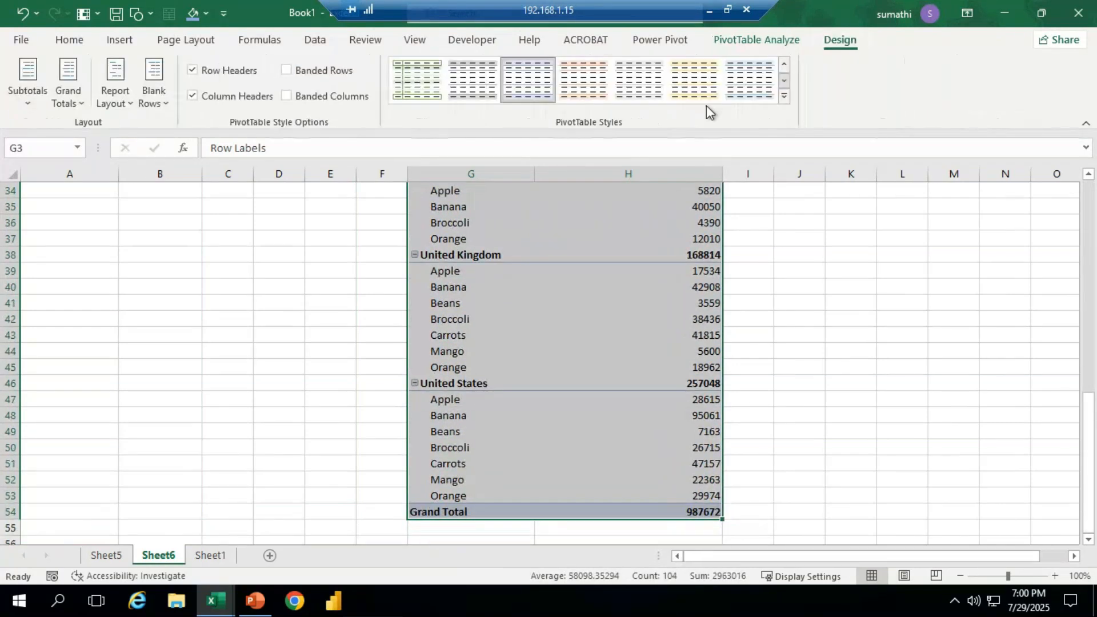
left_click(580, 83)
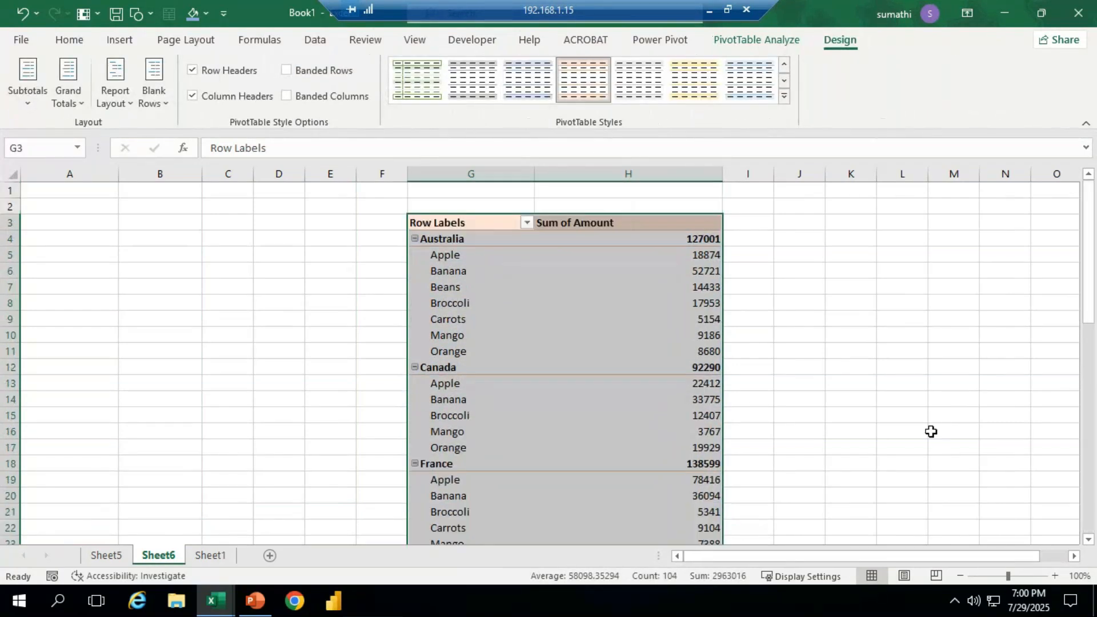
Step: Show the Country and Product pivot table in Compact Form, switch it to Outline Form, and check the Australia and Apple labels
left_click(112, 99)
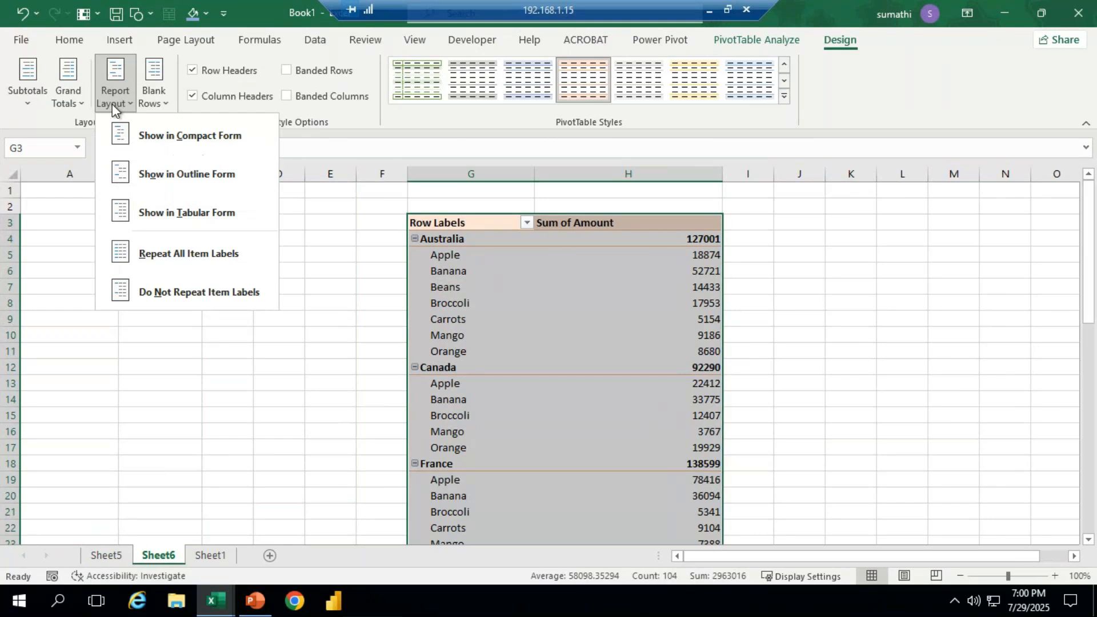
left_click(179, 138)
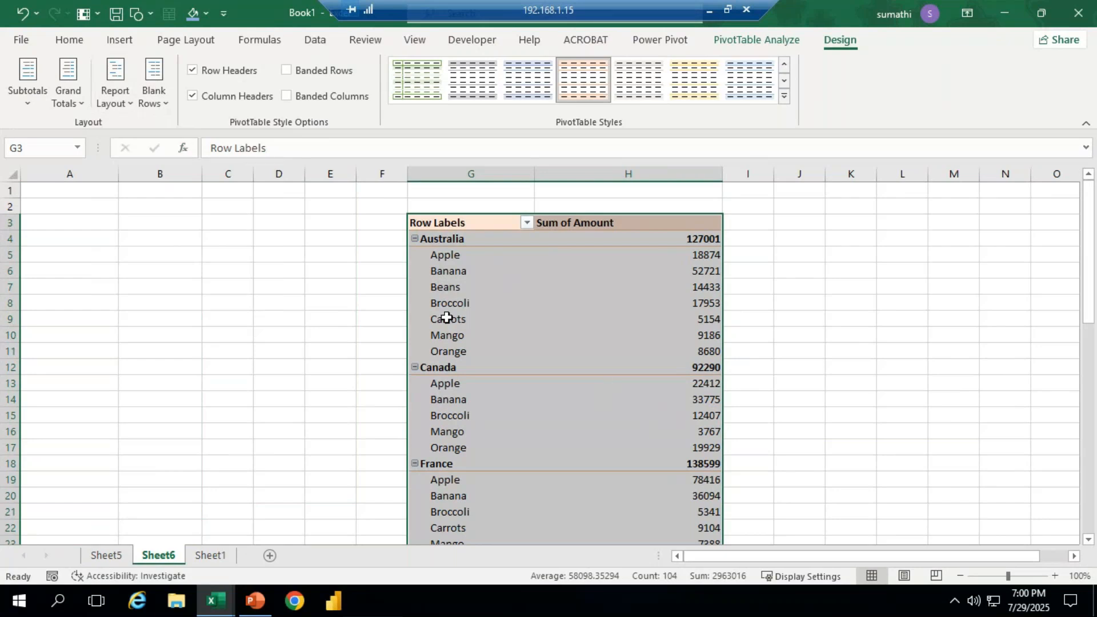
left_click(128, 103)
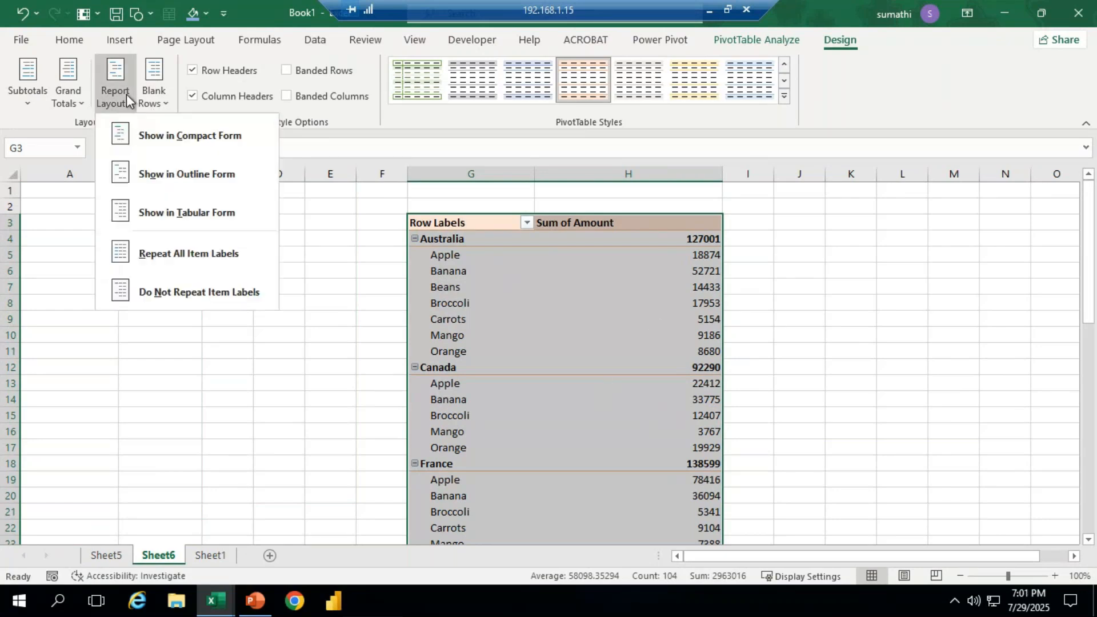
left_click(179, 174)
left_click(737, 343)
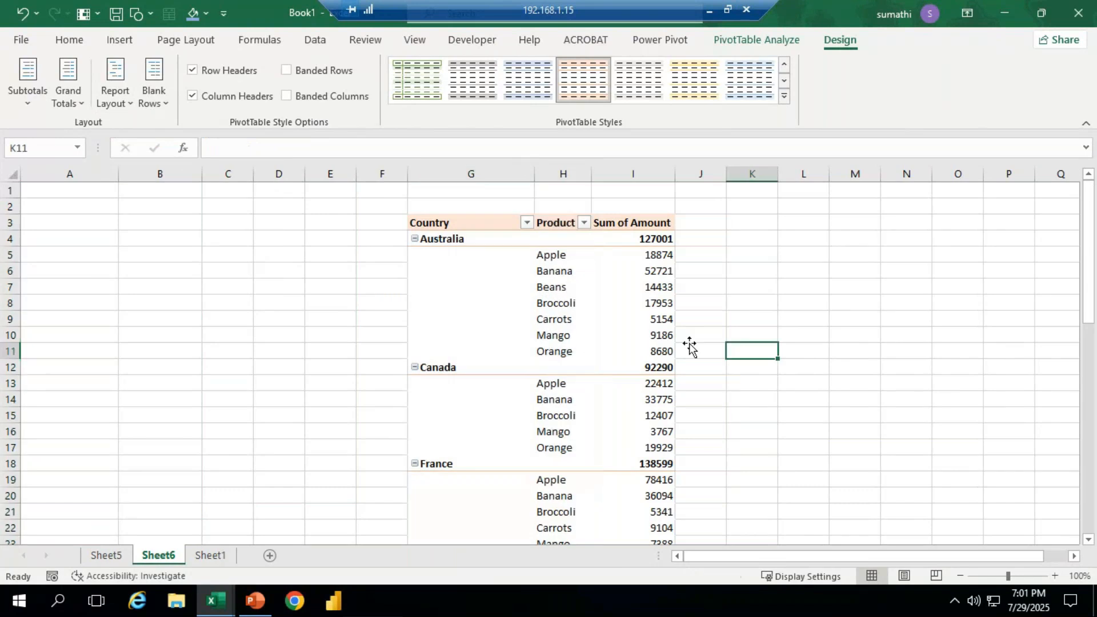
left_click(444, 240)
left_click(558, 253)
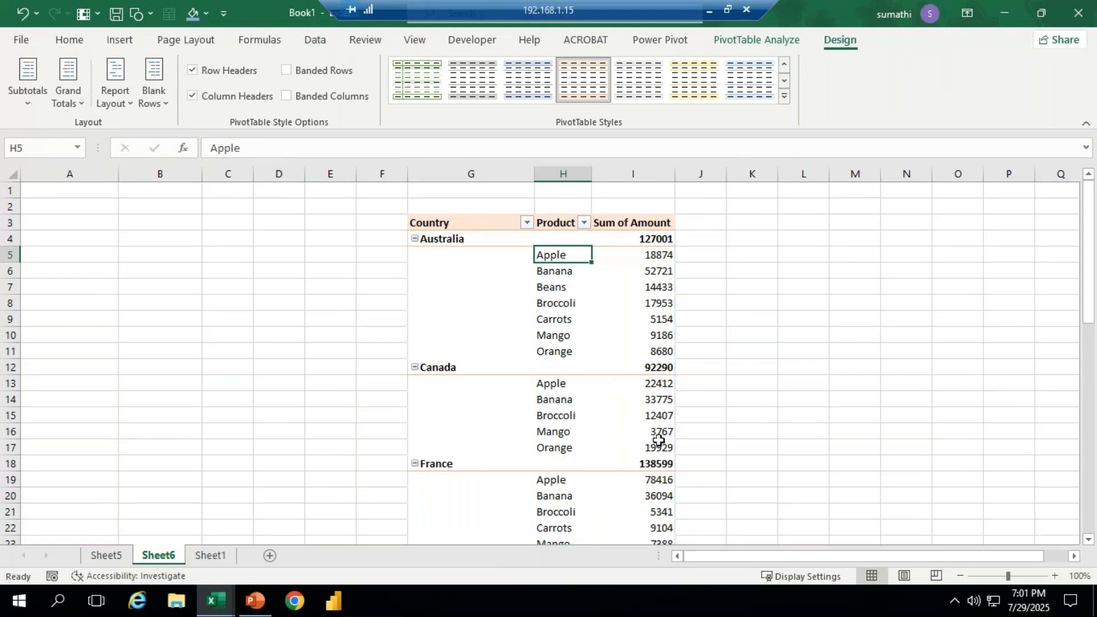
Step: Switch the pivot table's report layout to Tabular Form with item labels not repeated
left_click(116, 103)
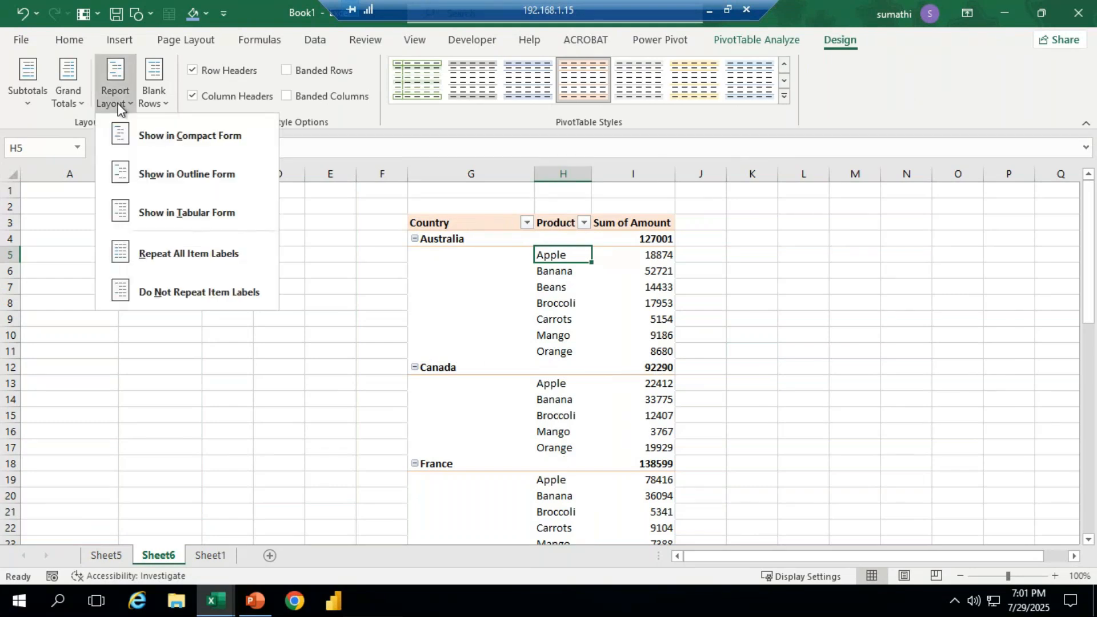
left_click(147, 219)
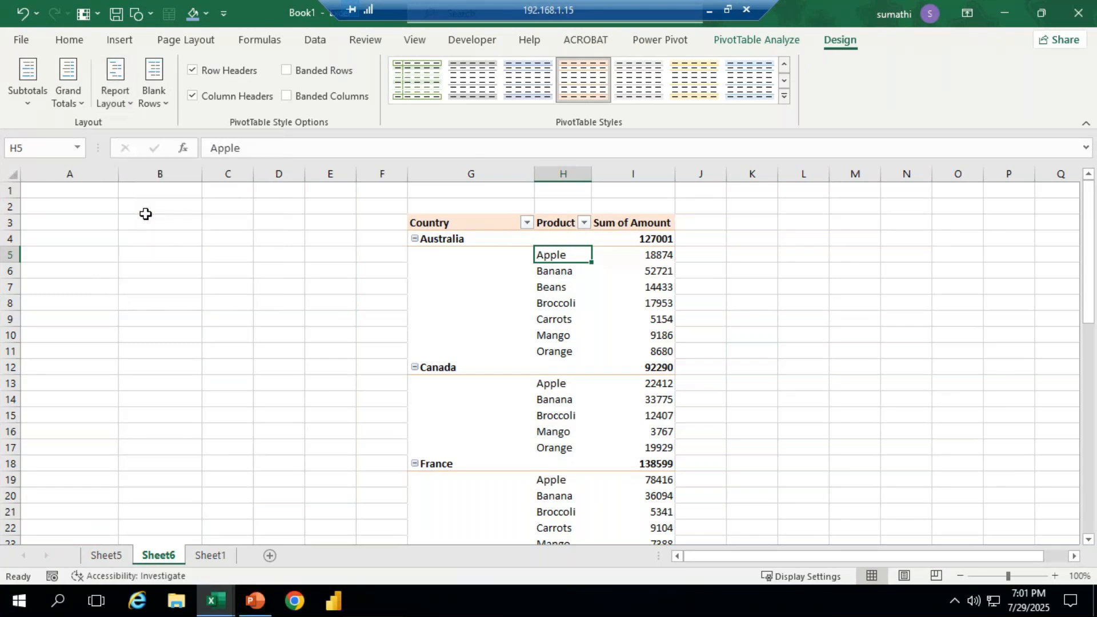
left_click(116, 101)
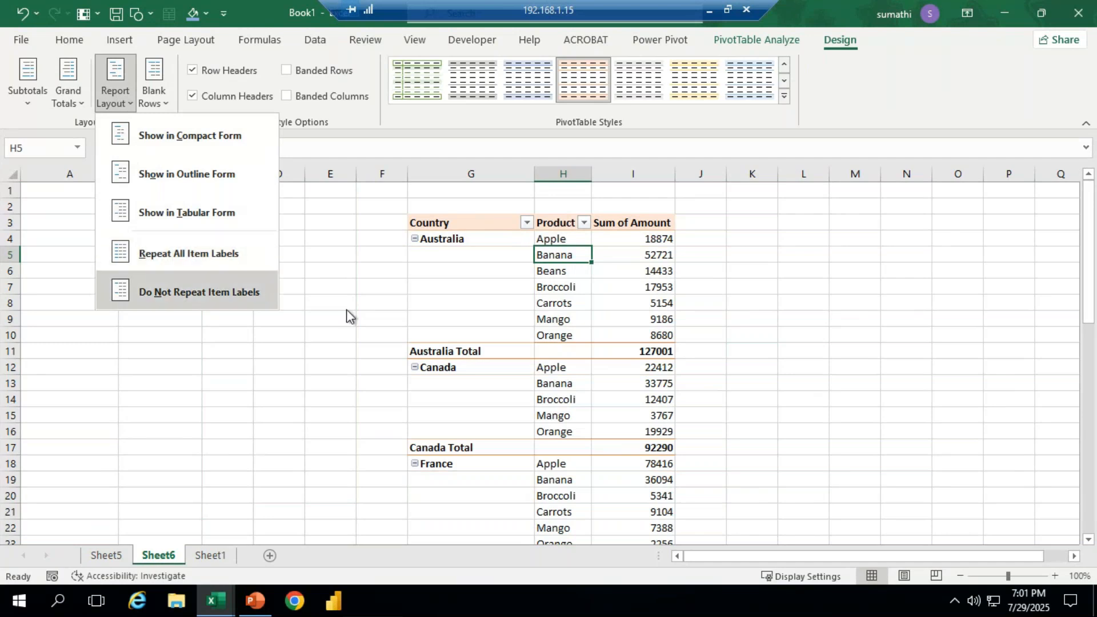
left_click(223, 296)
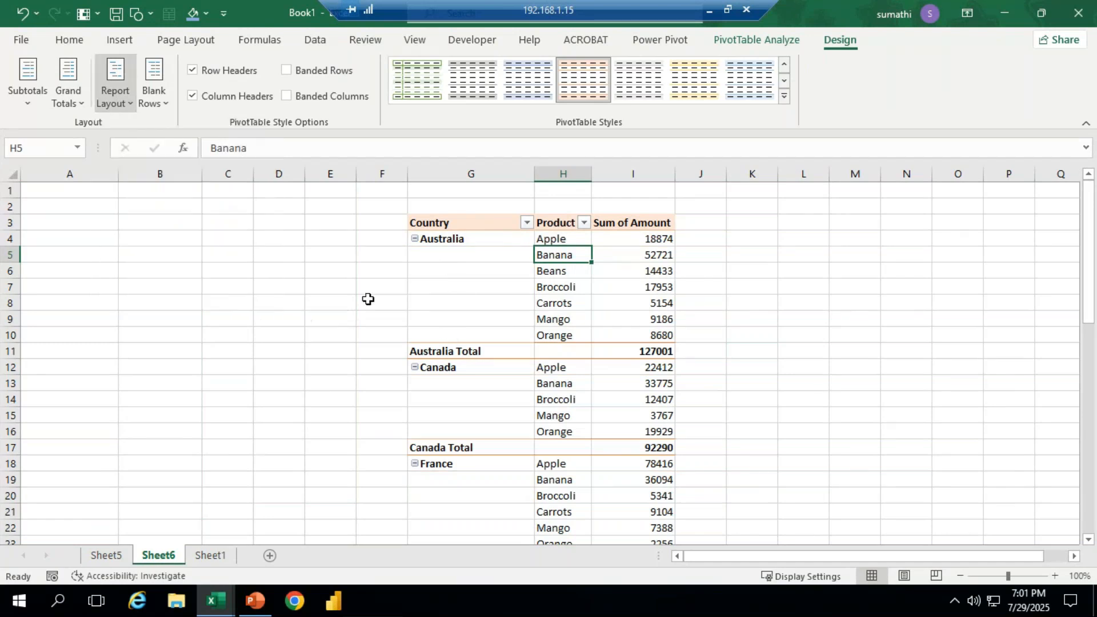
Step: Try repeating all item labels in the Country column, and switch the repetition off again
left_click(118, 101)
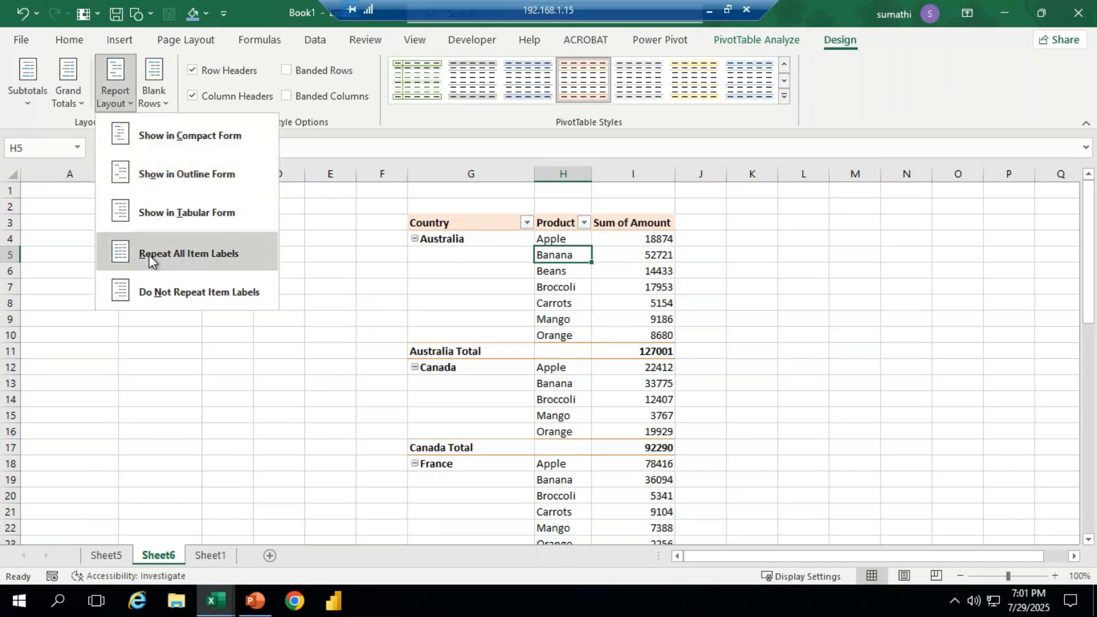
left_click(194, 252)
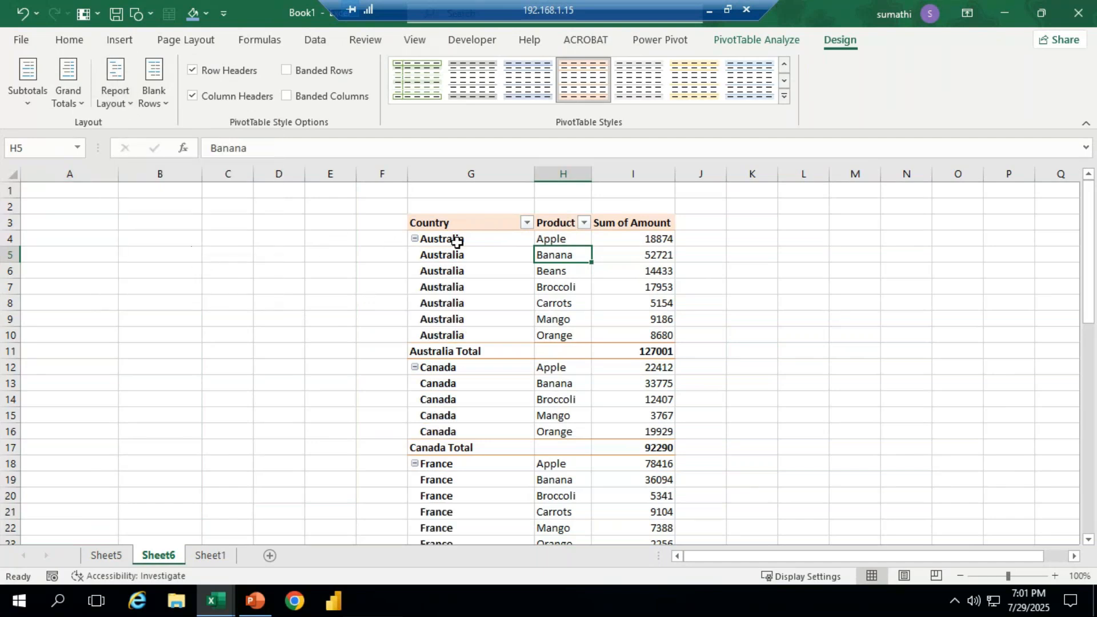
left_click(115, 97)
left_click(171, 309)
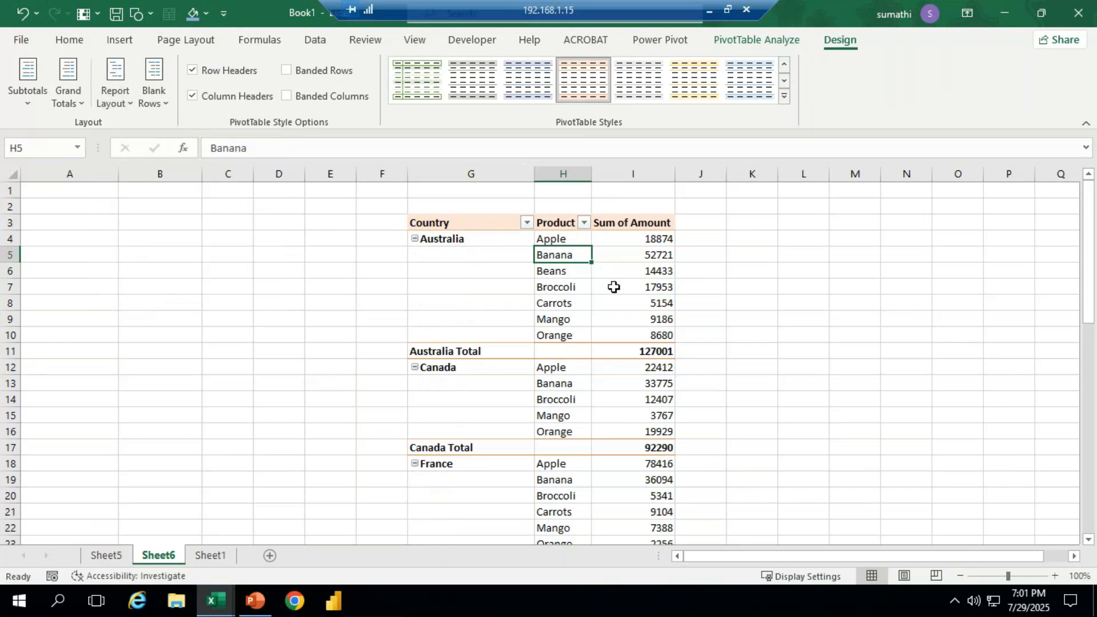
Step: Try the style options by toggling Banded Rows, Banded Columns, Column Headers and Row Headers, restoring each one
left_click(287, 71)
left_click(286, 70)
left_click(286, 96)
left_click(286, 98)
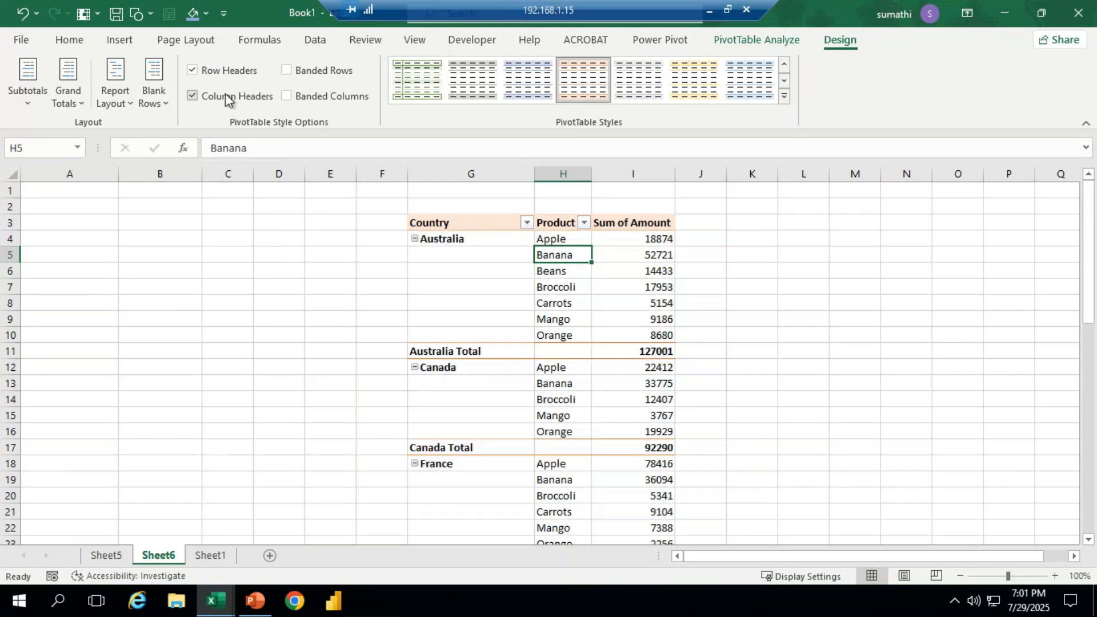
left_click(194, 96)
left_click(194, 95)
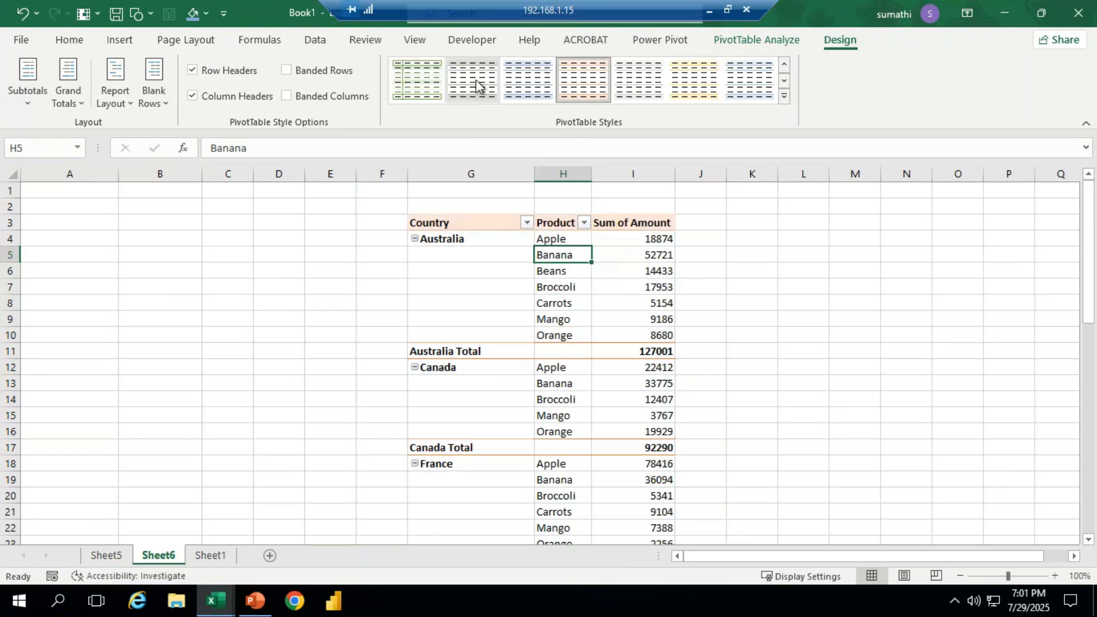
left_click(198, 73)
left_click(198, 73)
left_click_drag(1088, 288, 1093, 492)
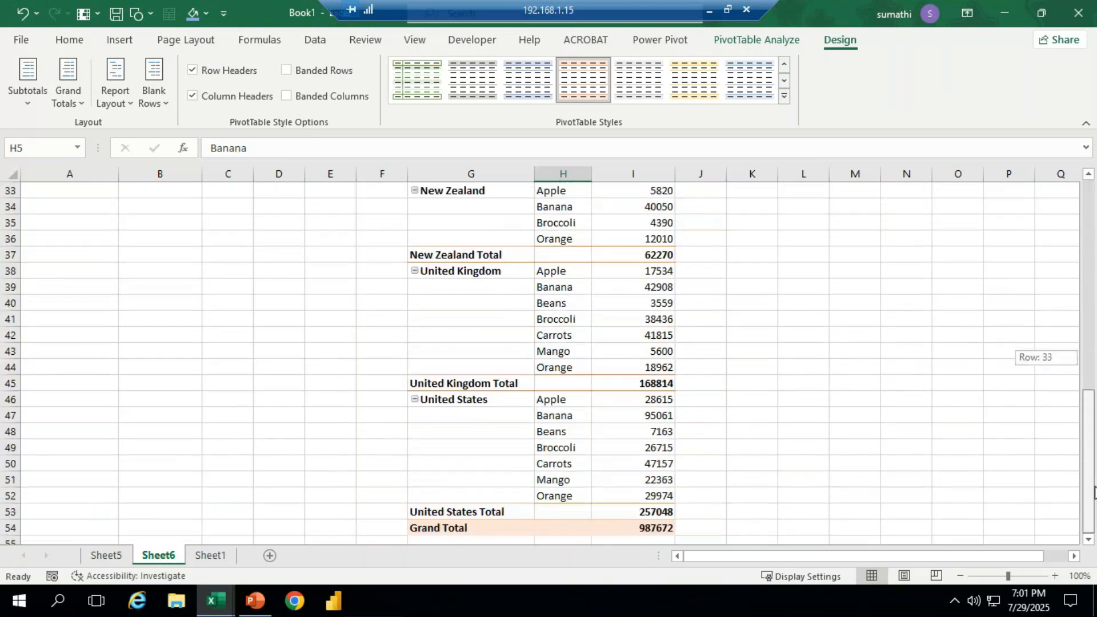
left_click_drag(1095, 534, 1094, 480)
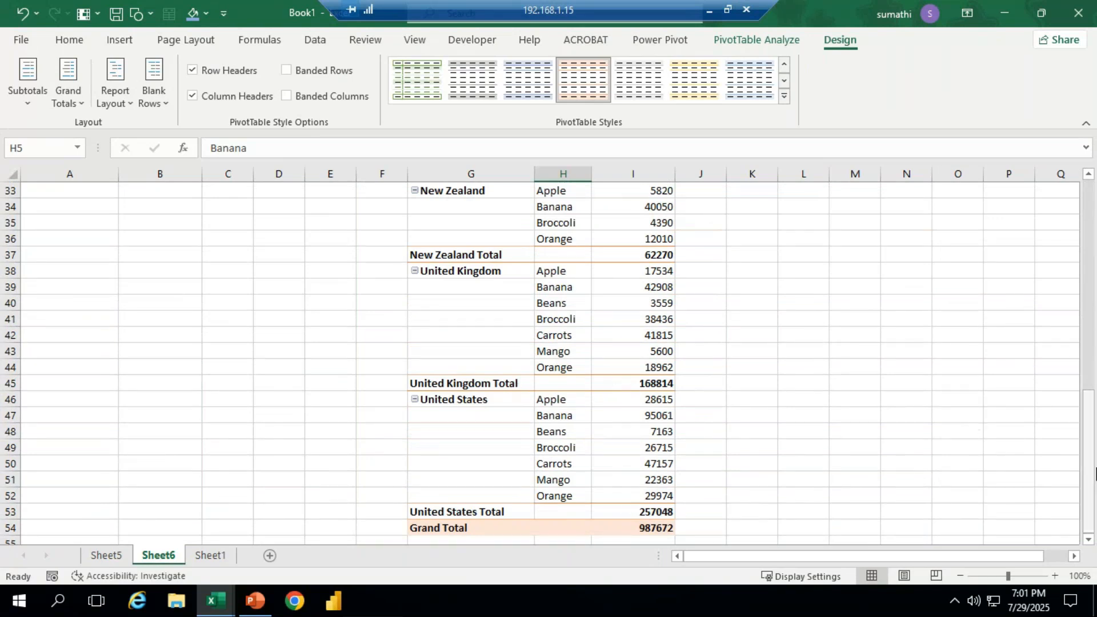
left_click_drag(1092, 476, 1089, 240)
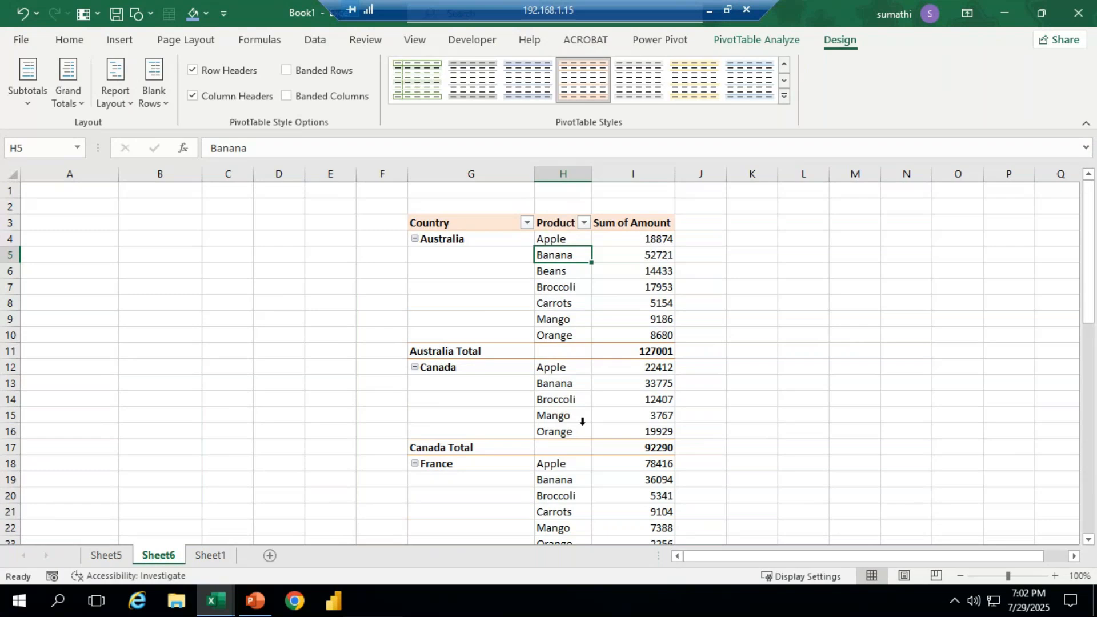
Step: Minimize the remote desktop session, switch to the GoTo Meeting window and send "any doubt" to everyone in the chat
left_click(710, 11)
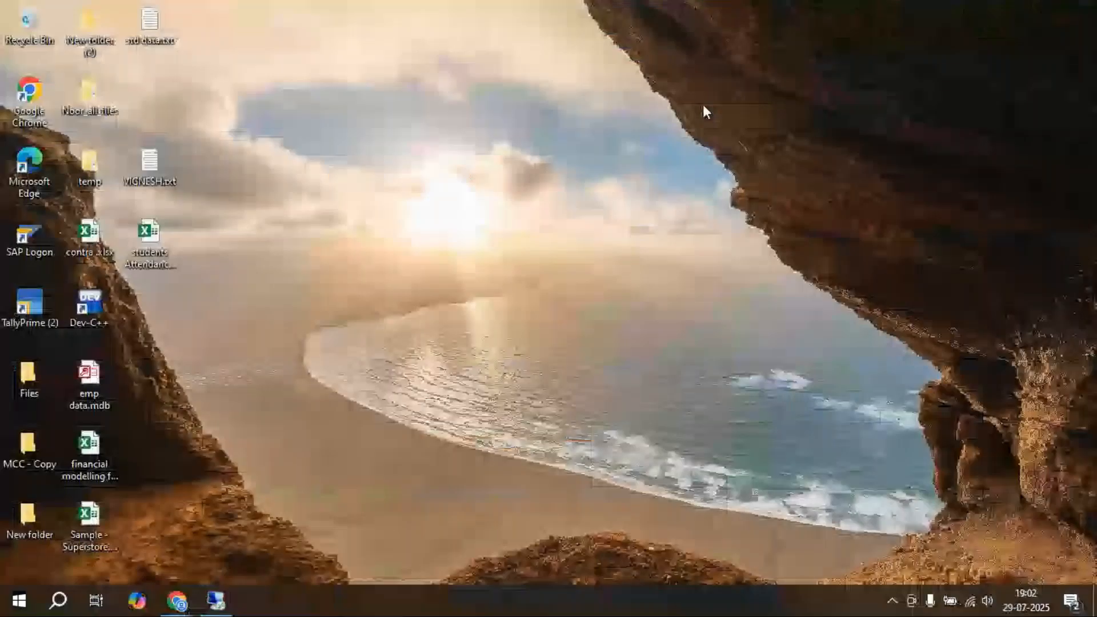
left_click(179, 606)
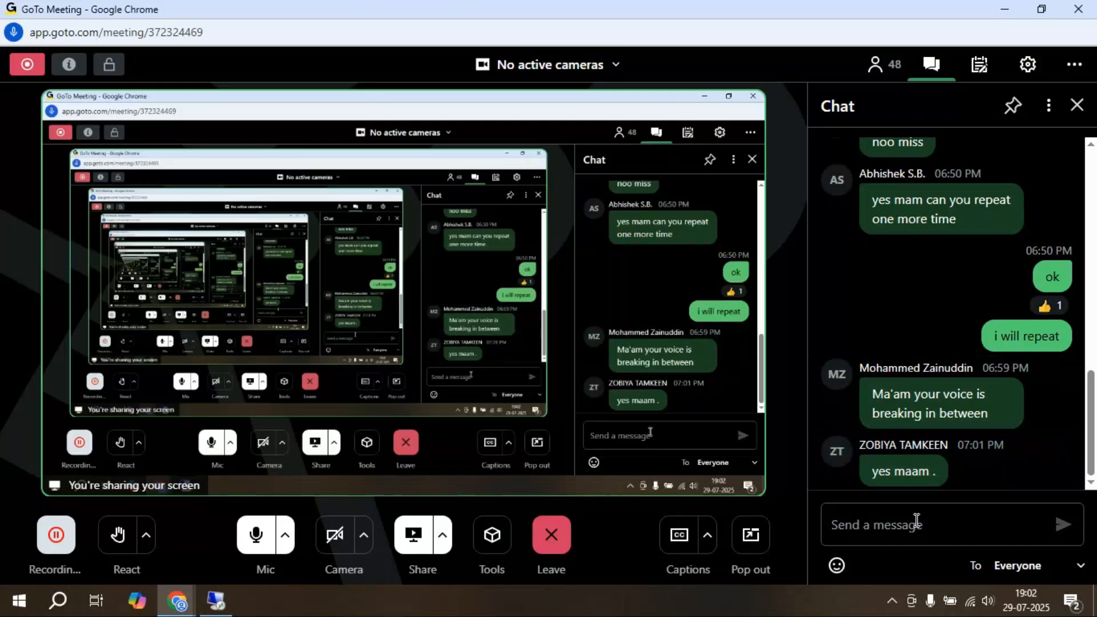
left_click(866, 524)
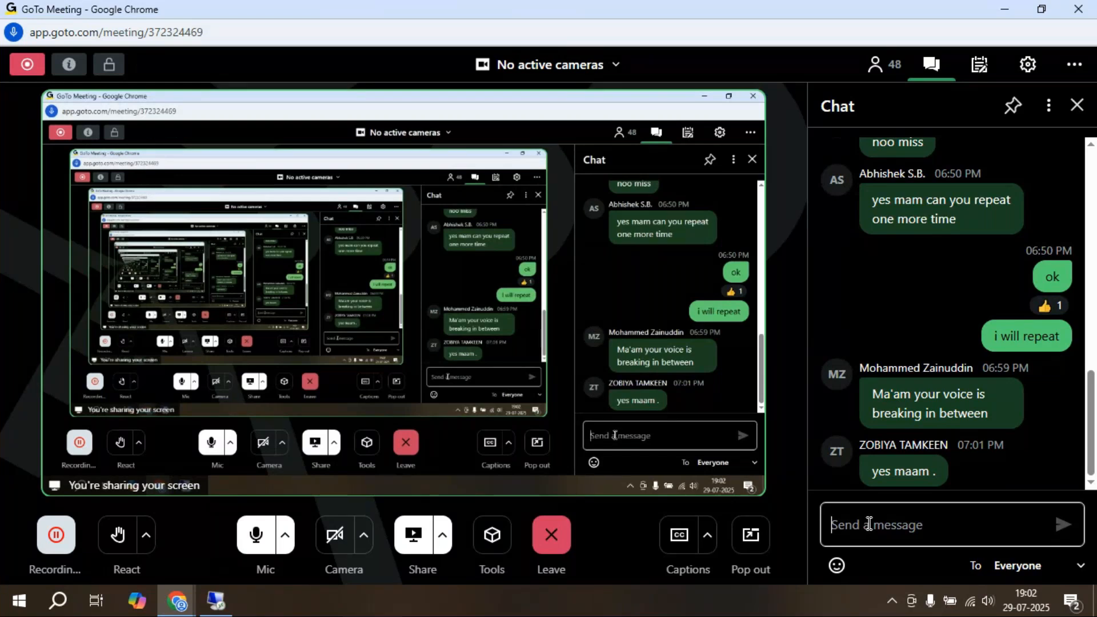
type("any doub")
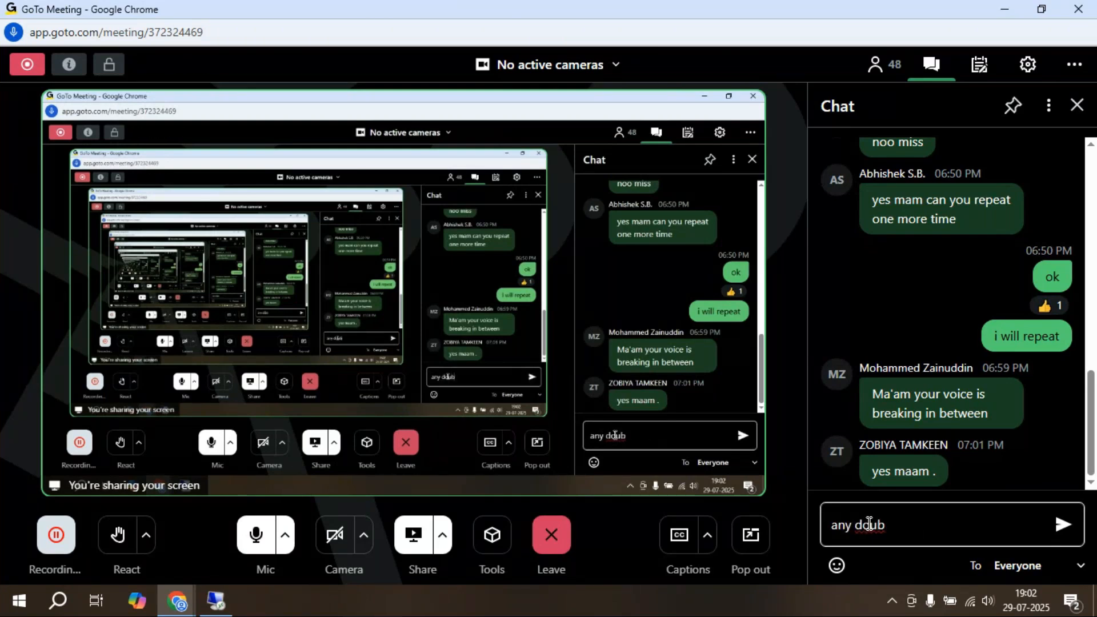
type("t")
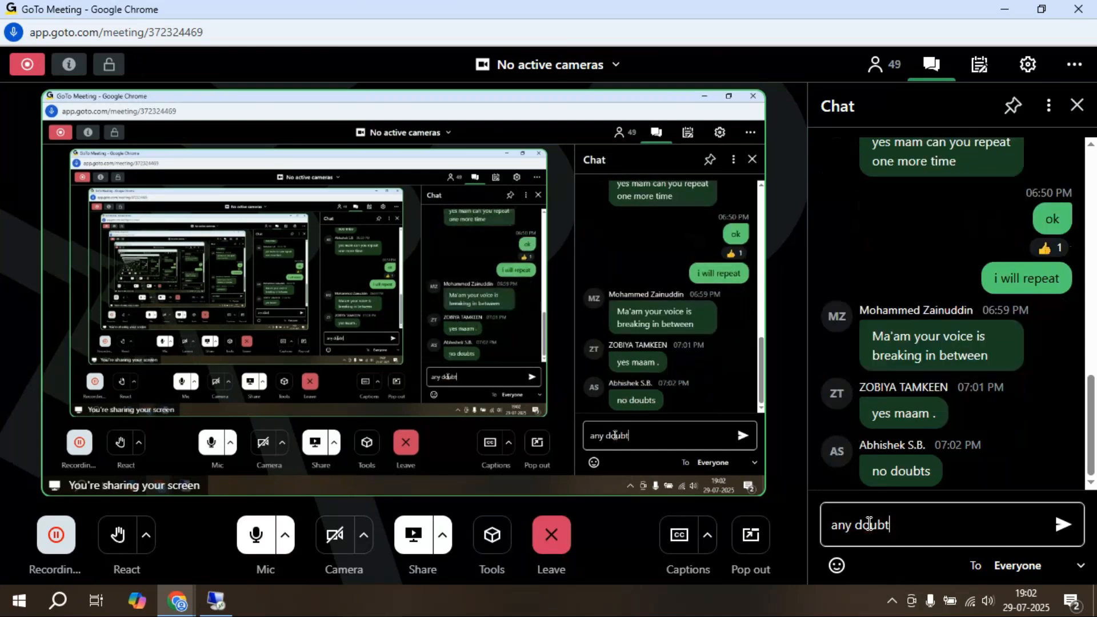
key("Return")
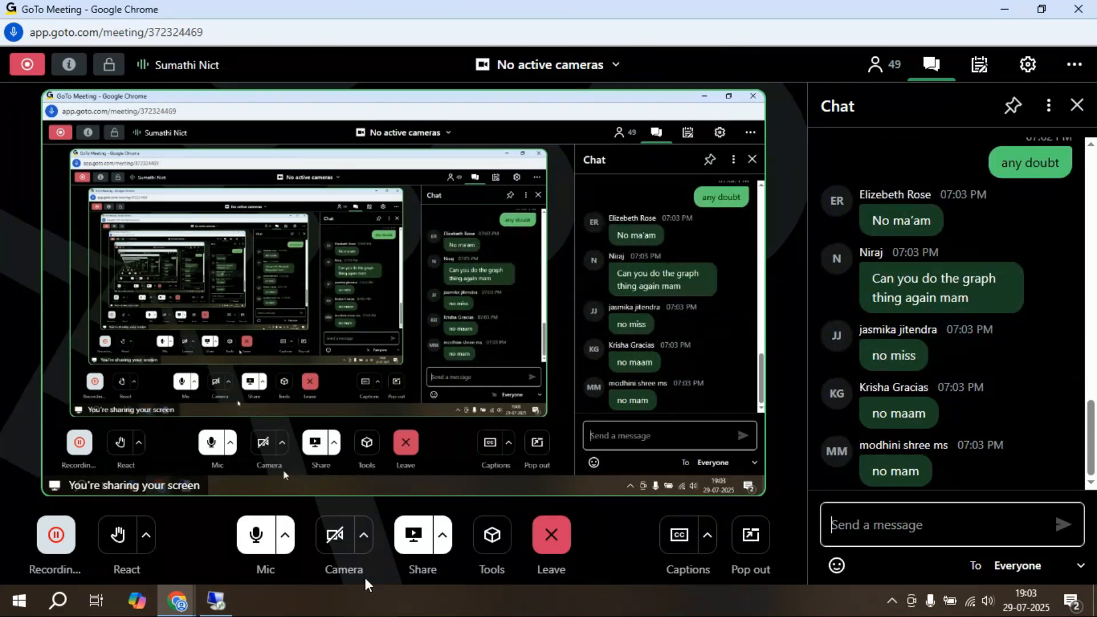
Step: Reply "ok" to everyone in the meeting chat
type("o")
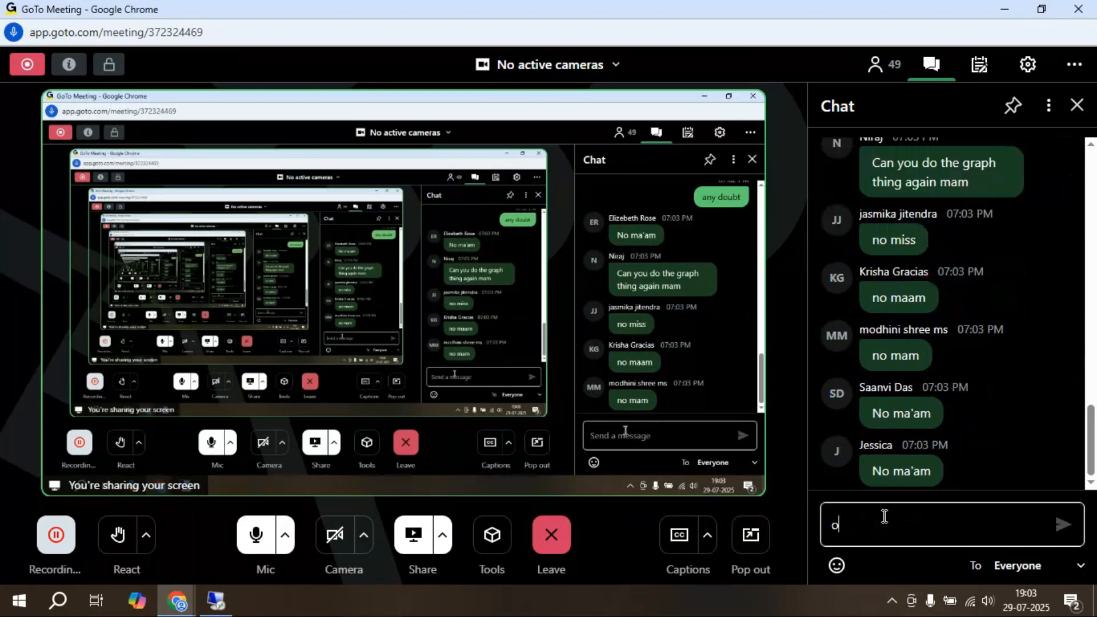
type("k")
key("Return")
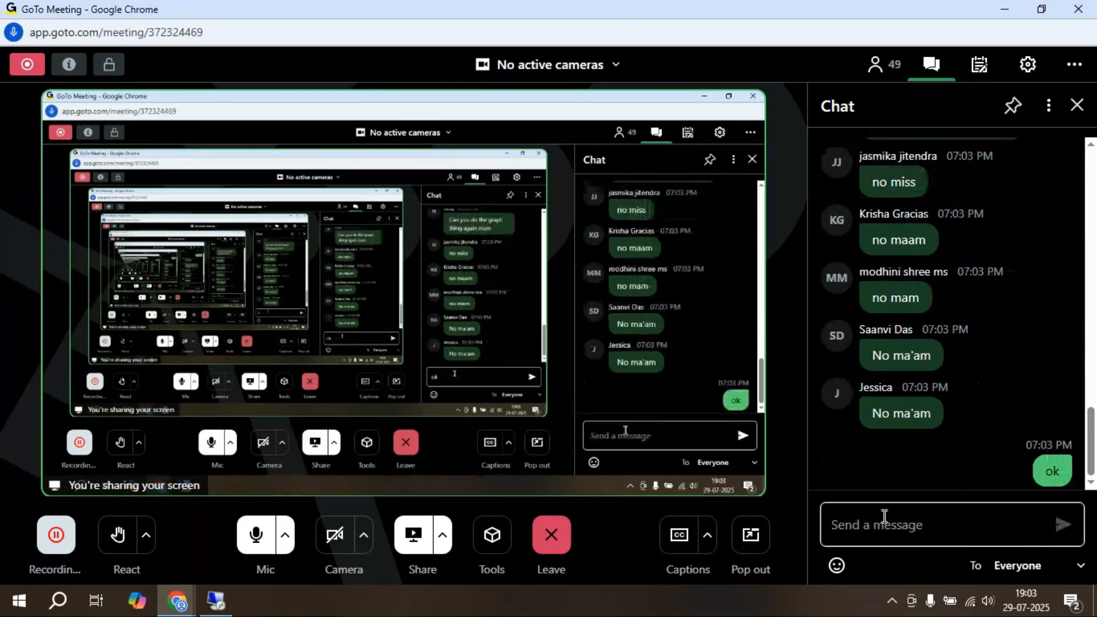
Step: Return to the Excel workbook in the remote desktop session and open Sheet1 with the source data and product pivot table
left_click(215, 601)
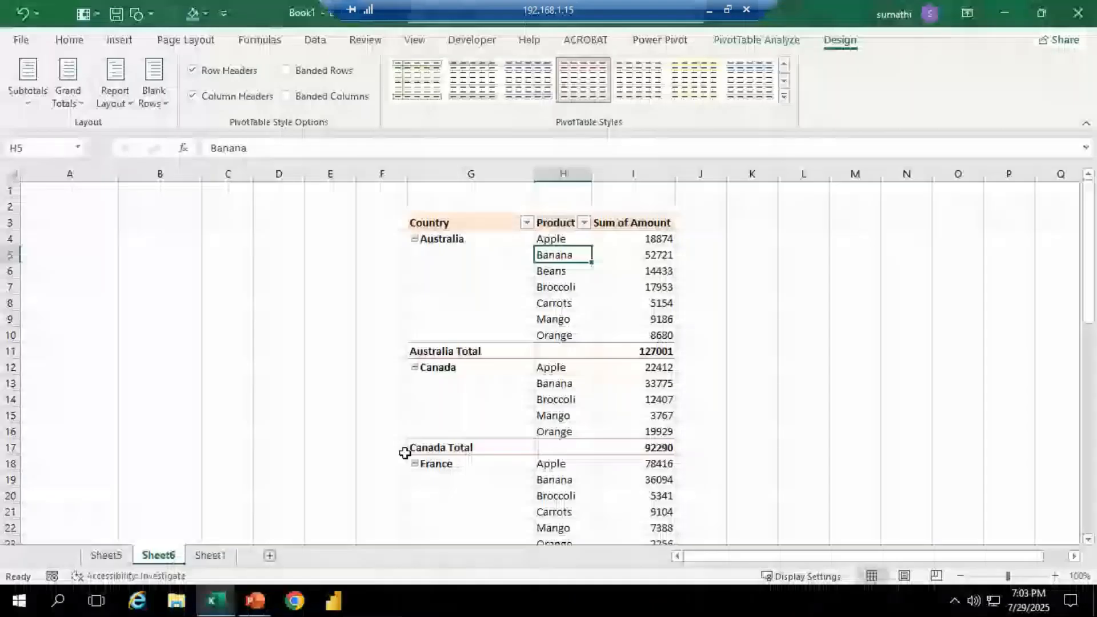
left_click(117, 557)
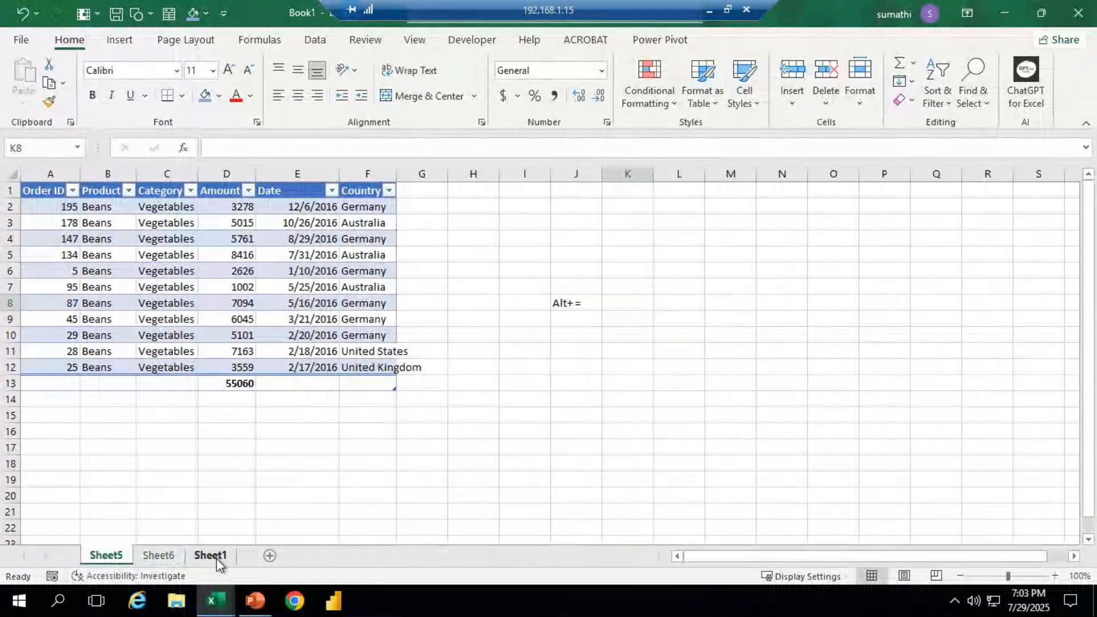
left_click(216, 561)
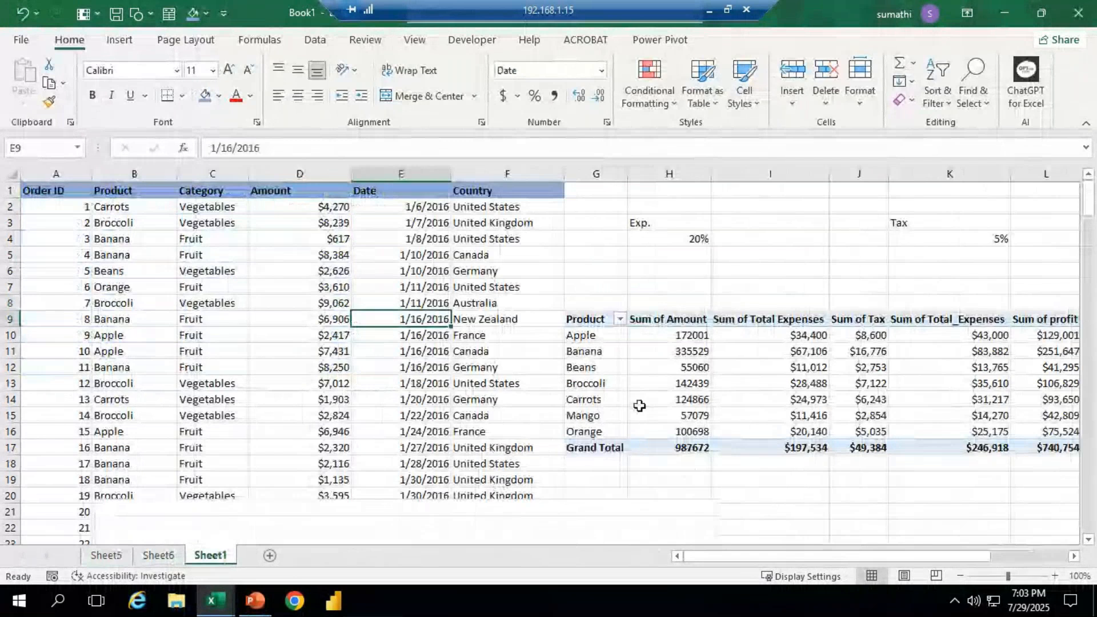
Step: On Sheet6, remove Country from the pivot table's rows so only Product remains, and close the field list
left_click_drag(1087, 206, 1091, 243)
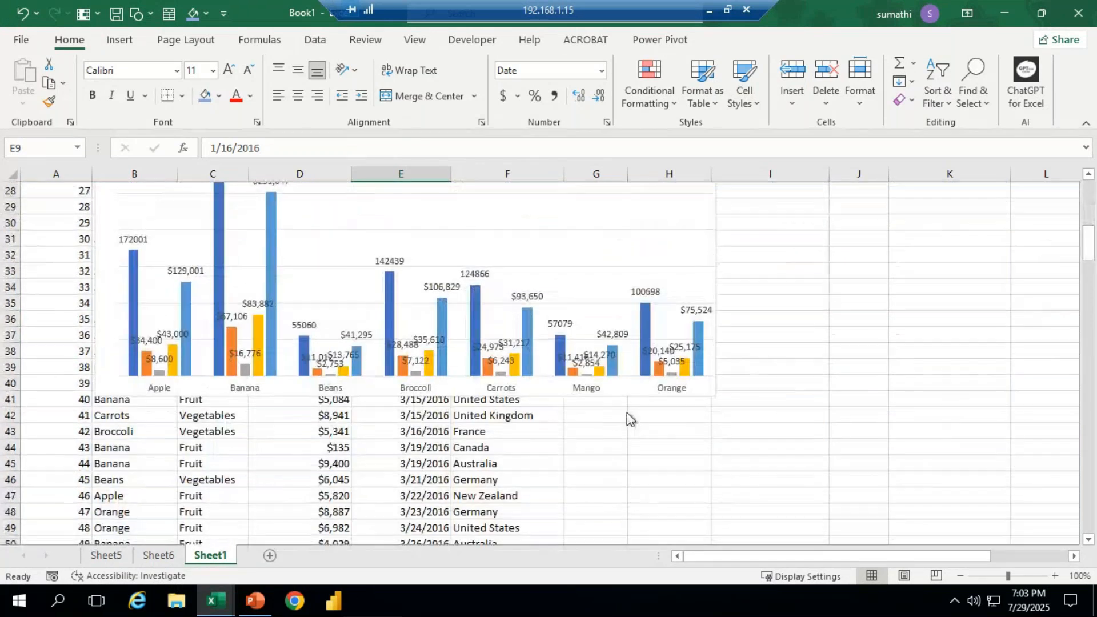
left_click(166, 559)
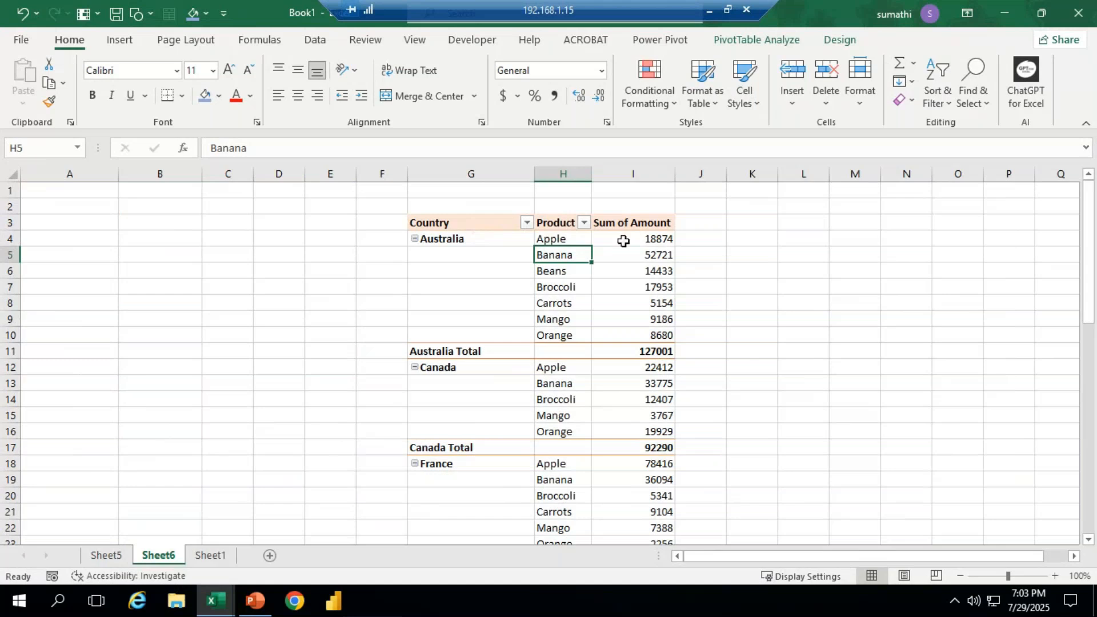
left_click_drag(451, 224, 661, 514)
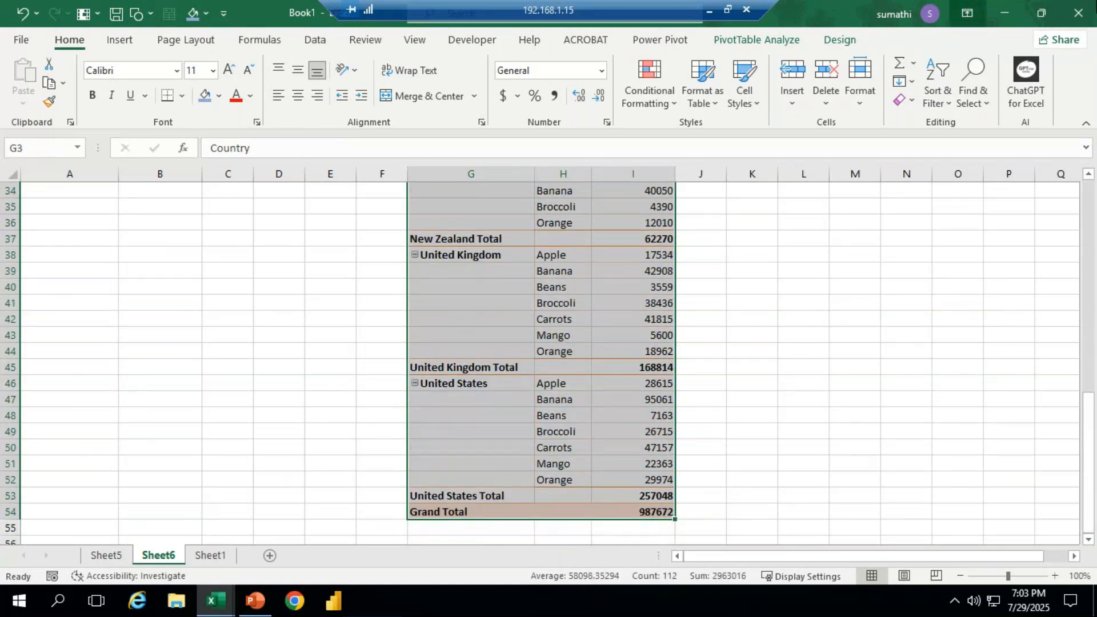
left_click(841, 41)
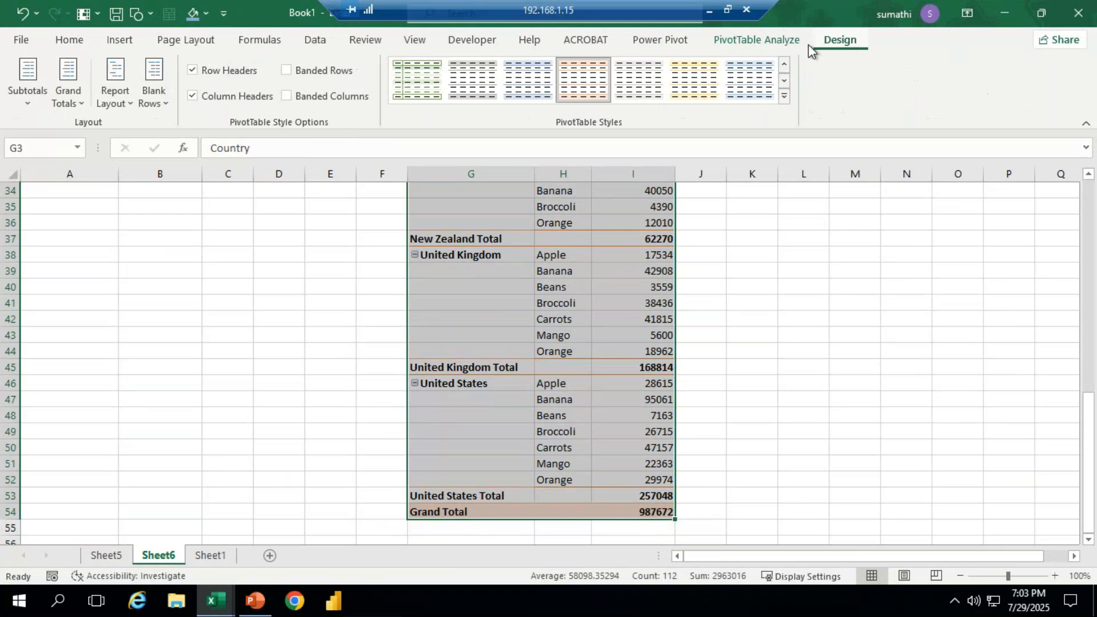
left_click(771, 50)
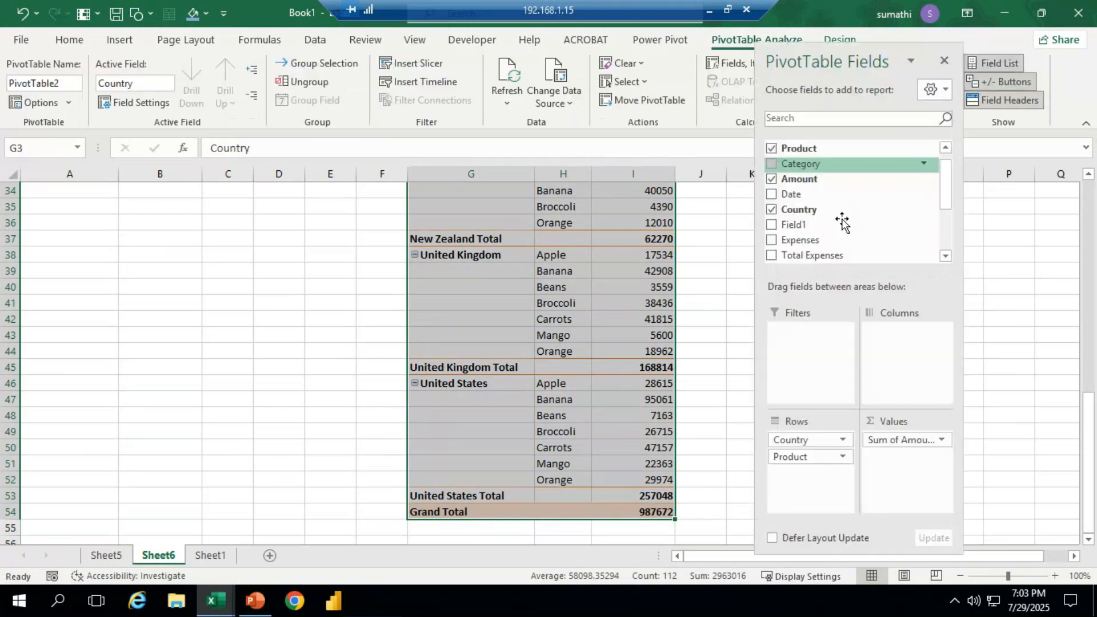
left_click_drag(856, 72, 946, 34)
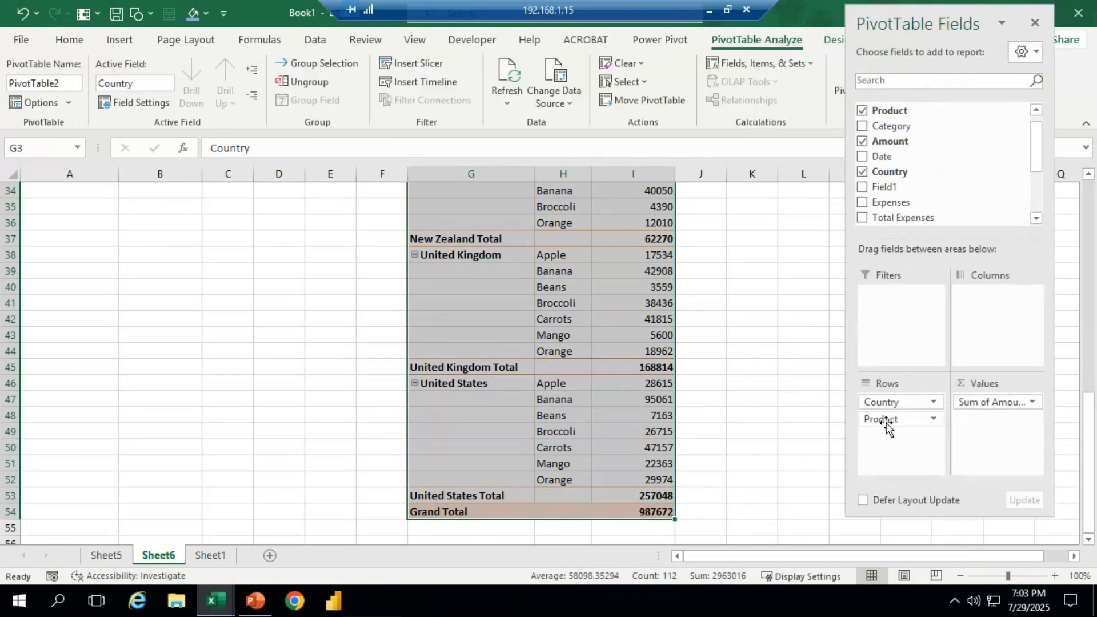
left_click_drag(887, 406, 950, 172)
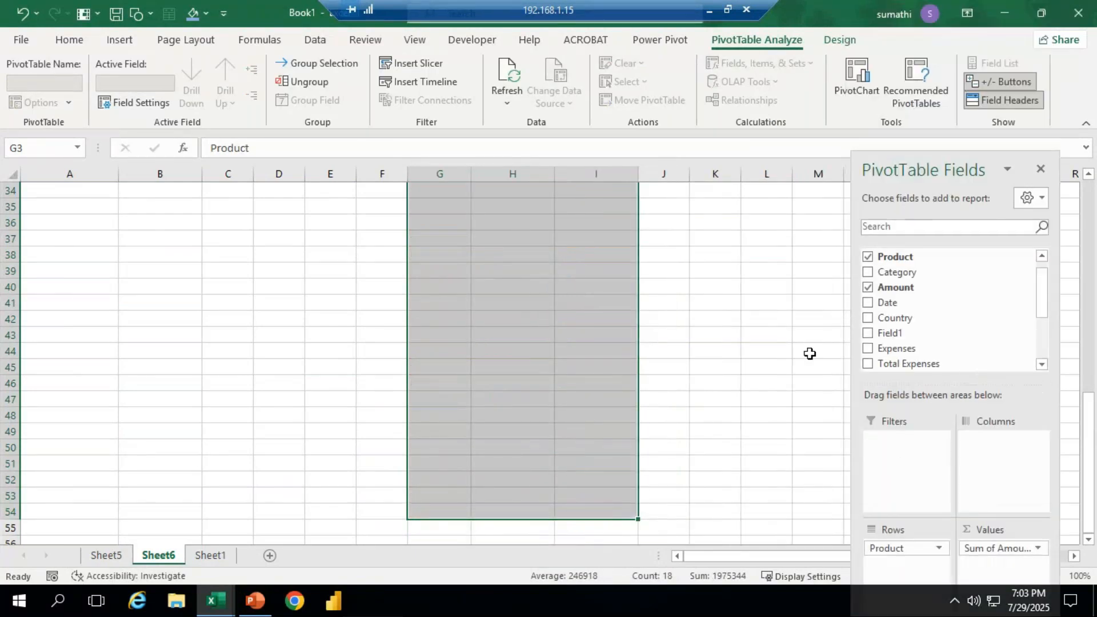
left_click(1039, 167)
left_click_drag(1089, 448, 1080, 174)
left_click(767, 366)
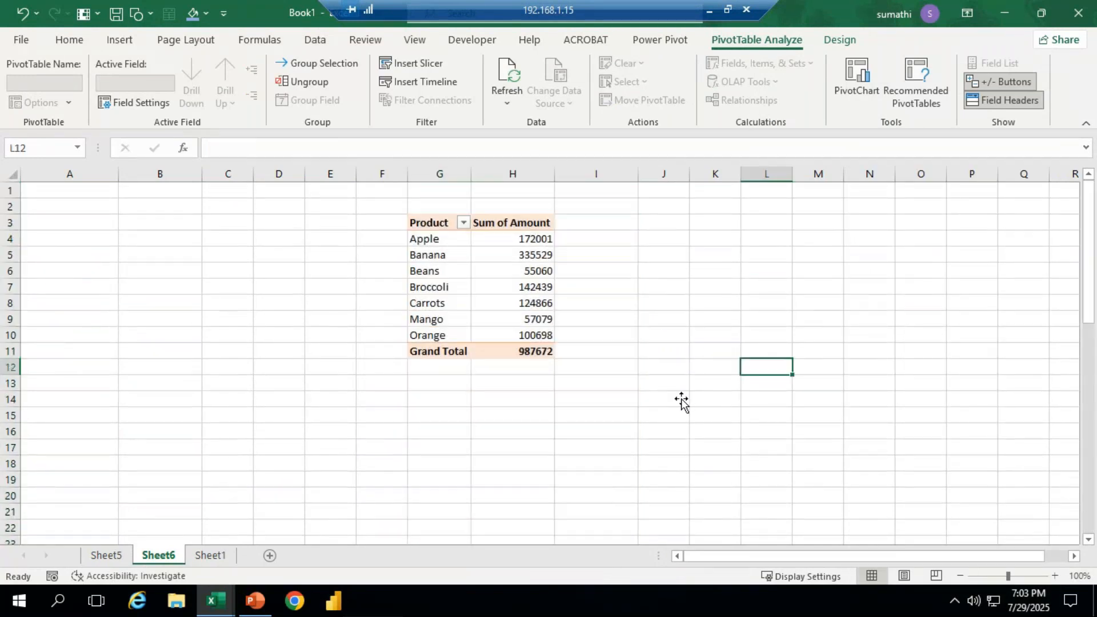
Step: Insert a Line PivotChart from the Product and Sum of Amount pivot table
left_click_drag(436, 223, 529, 370)
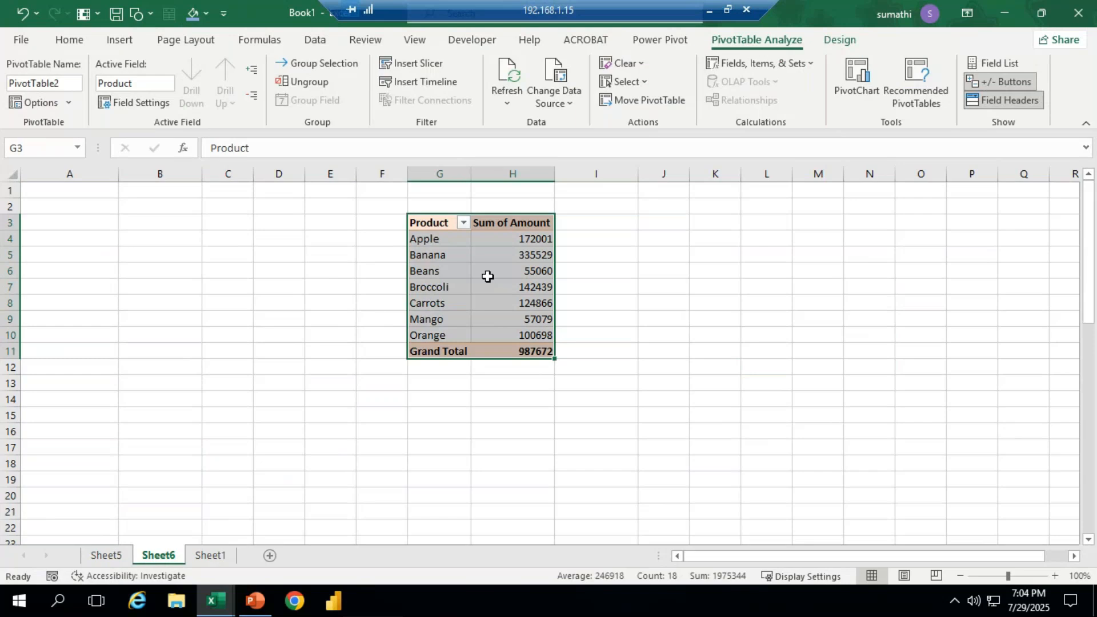
left_click(862, 80)
left_click_drag(596, 66, 961, 57)
mouse_move(818, 252)
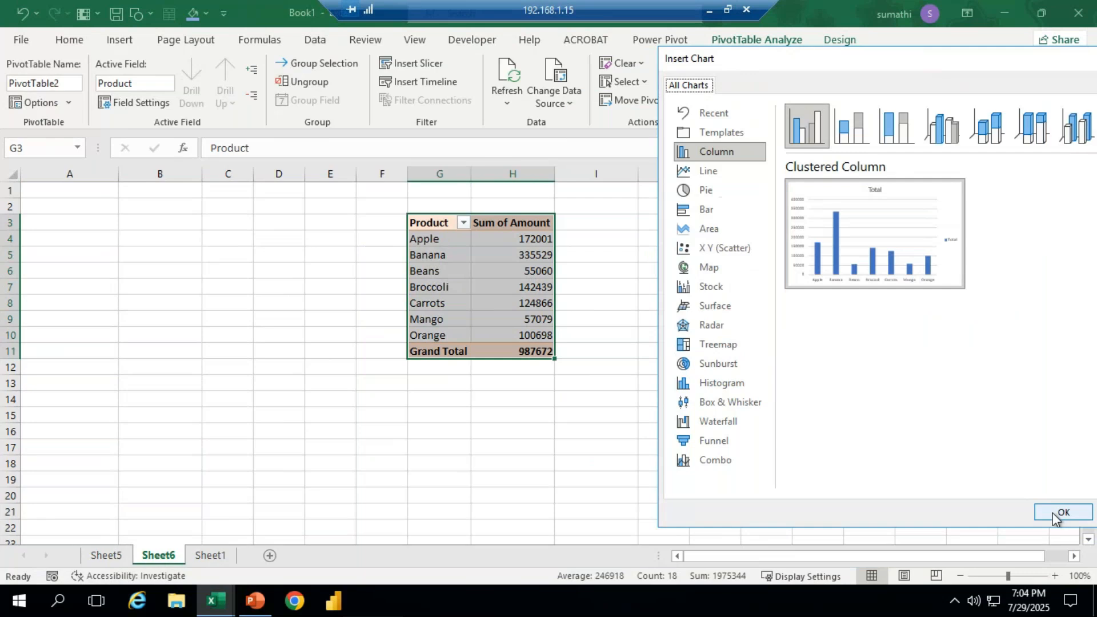
left_click(708, 170)
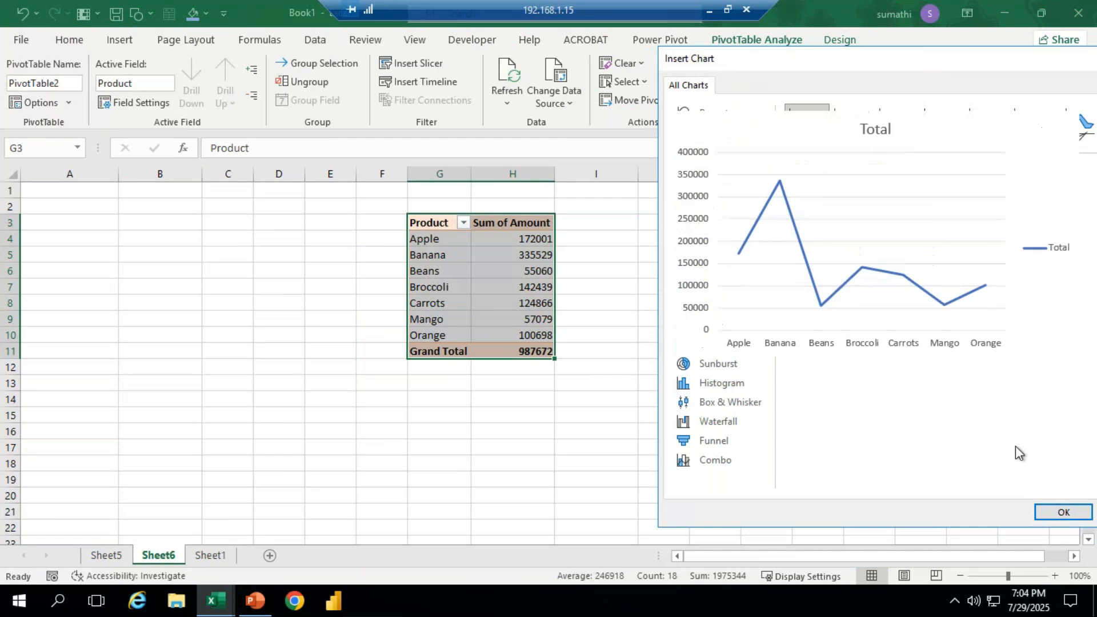
left_click(1059, 514)
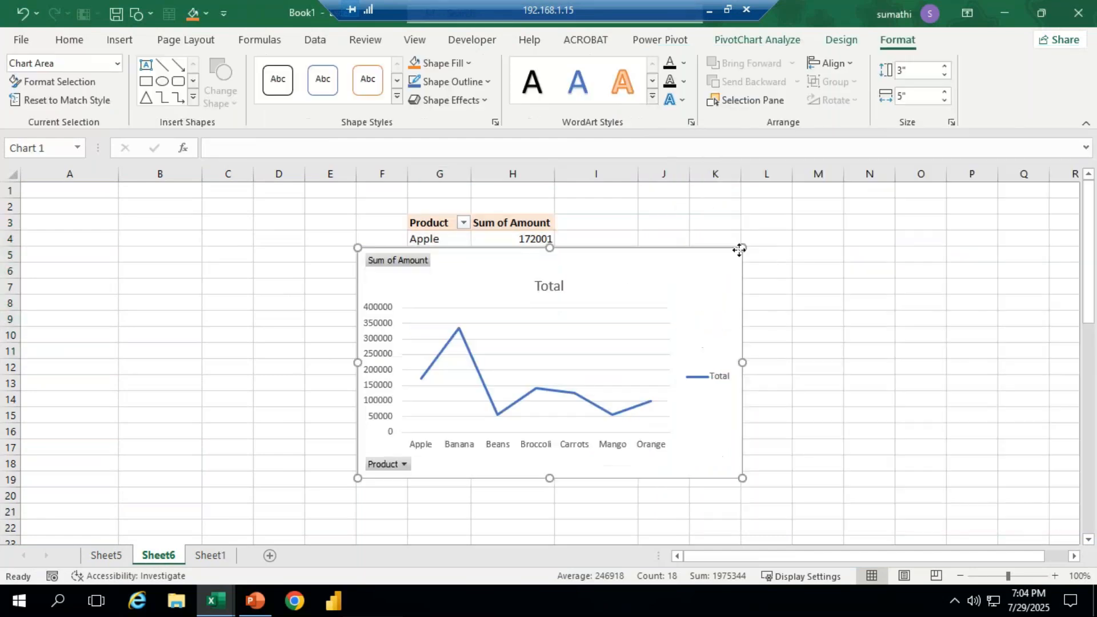
Step: Move the line chart beside the pivot table and enlarge it to about 4.72" high by 8.84" wide
left_click_drag(739, 247, 888, 211)
left_click_drag(805, 422, 806, 538)
left_click_drag(998, 358, 1076, 358)
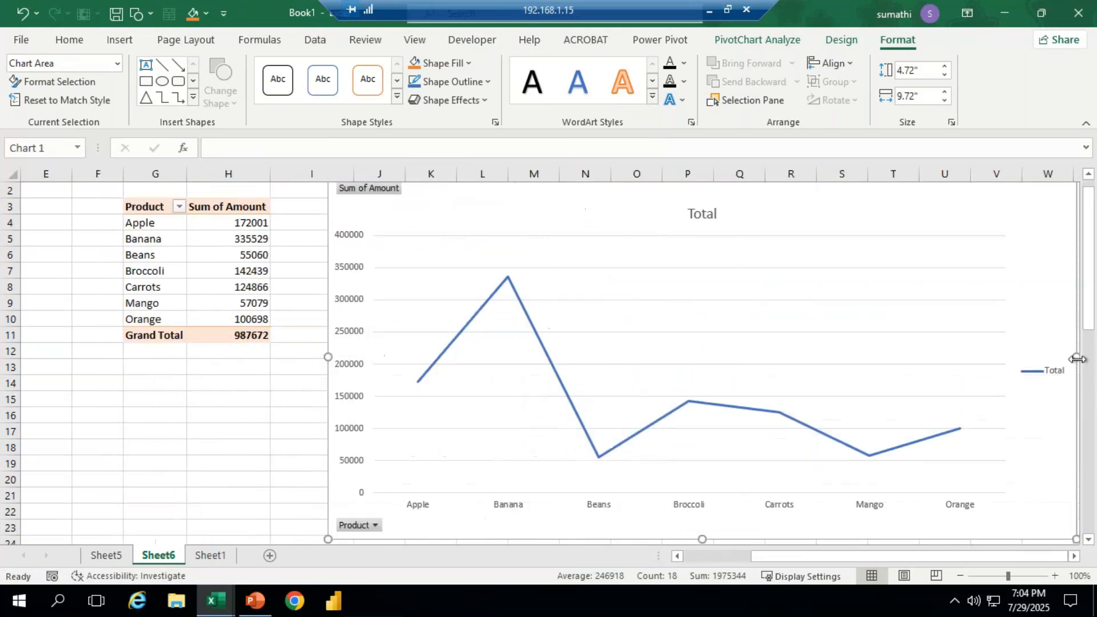
left_click_drag(1071, 359, 958, 357)
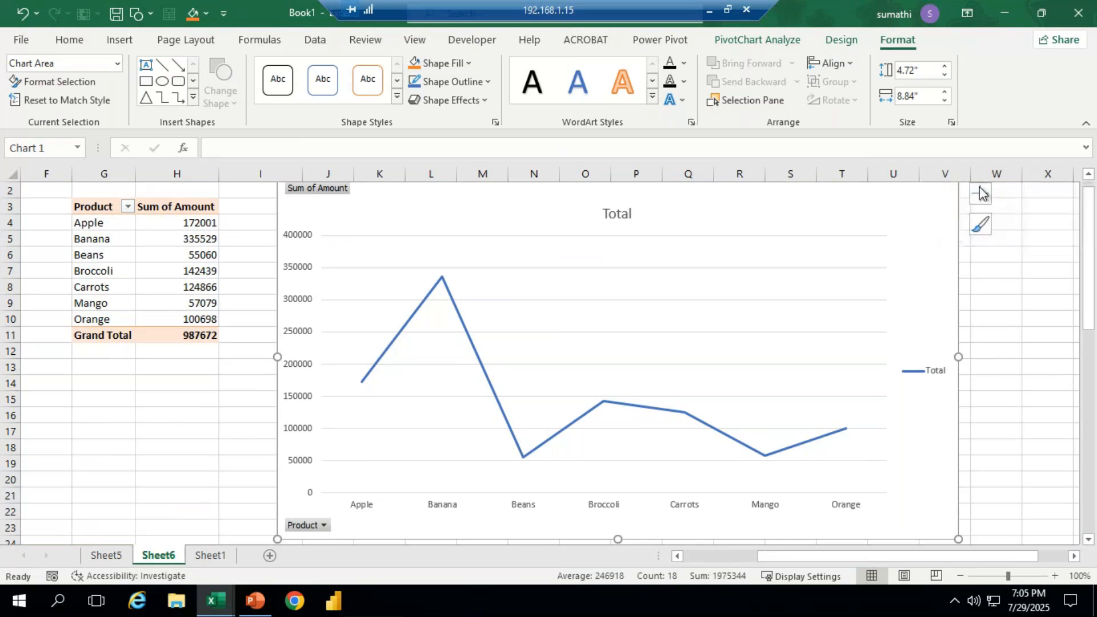
Step: Try the line chart's Axis Titles and Chart Title elements by toggling them, restoring each one
left_click(981, 193)
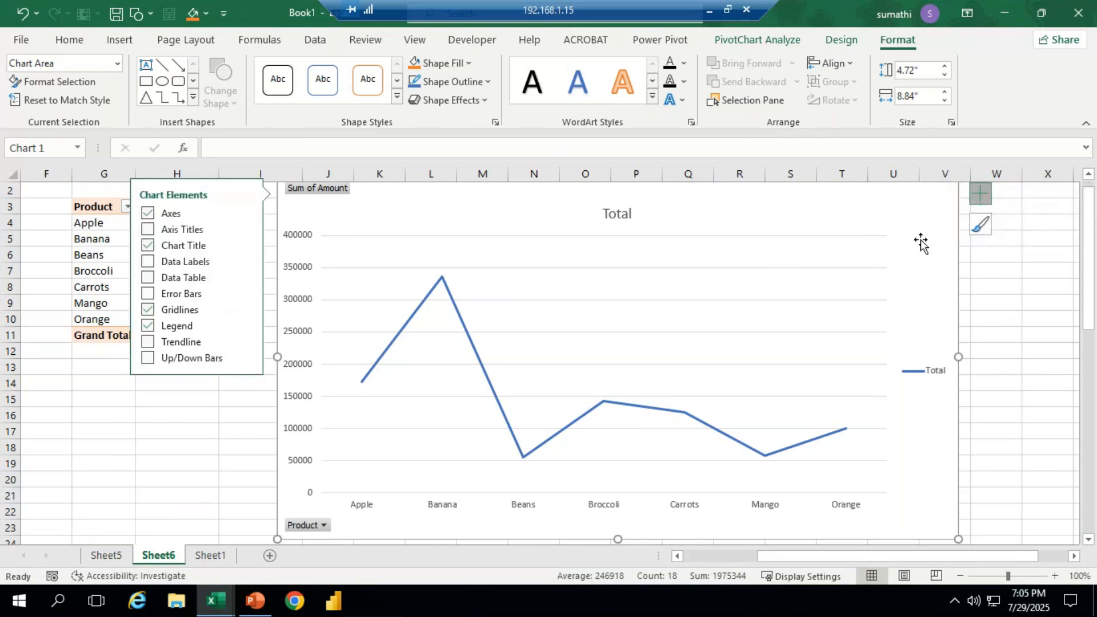
scroll(1080, 263, "up", 1)
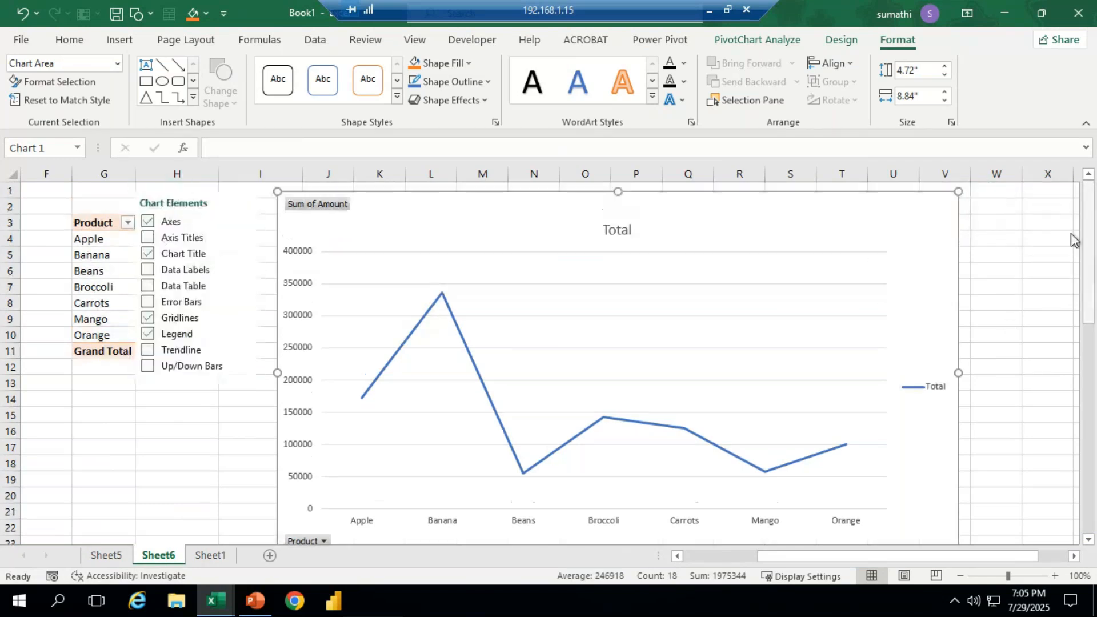
left_click(1000, 303)
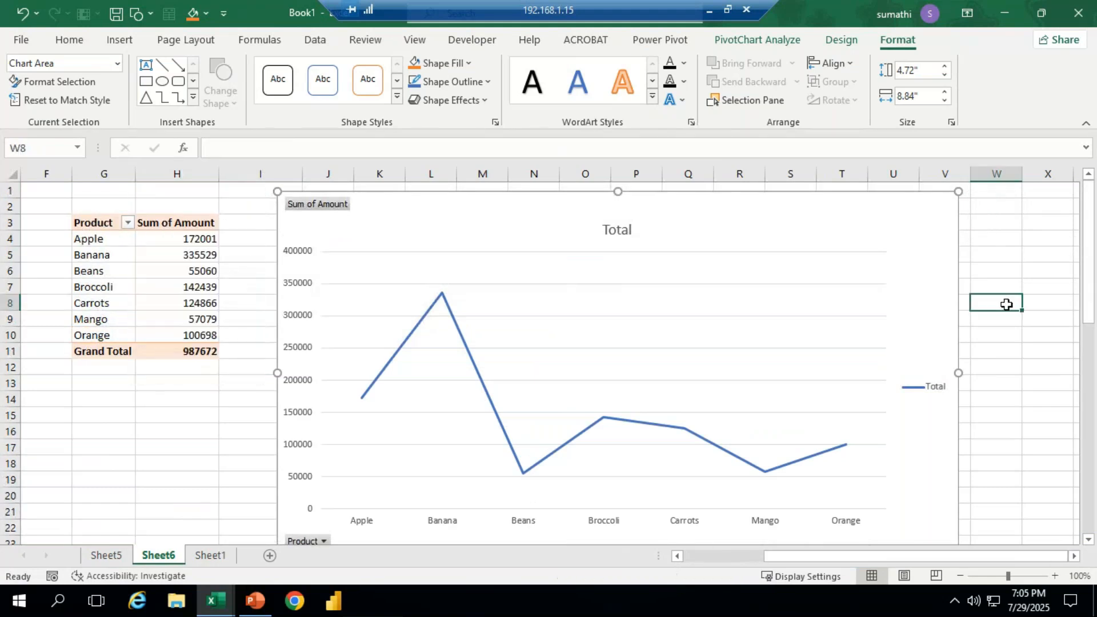
left_click(942, 223)
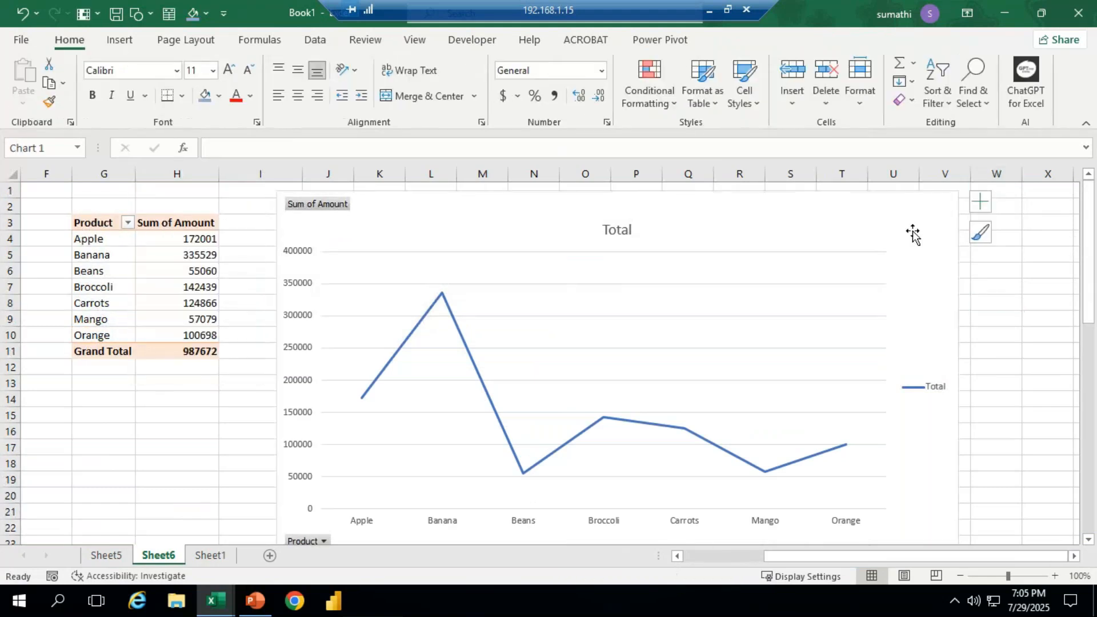
left_click(978, 205)
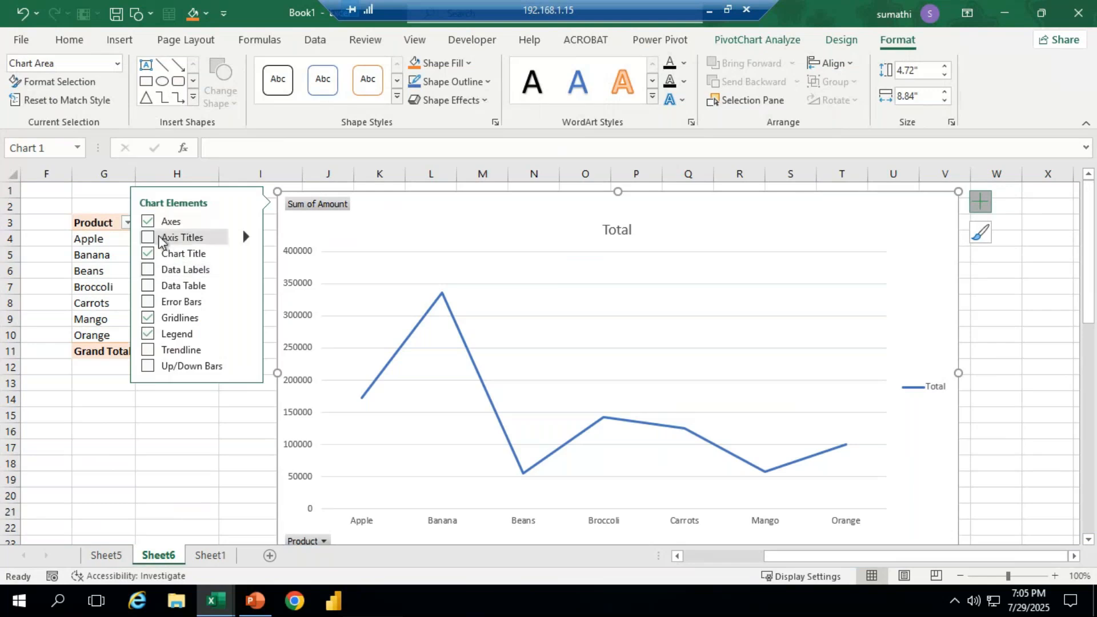
left_click(148, 238)
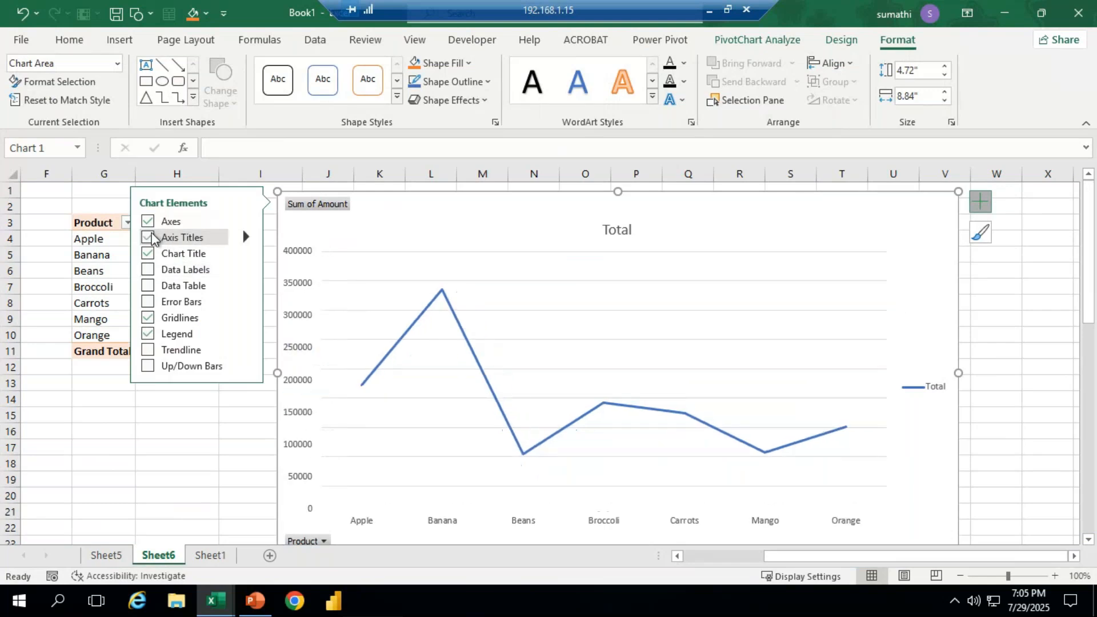
left_click(150, 239)
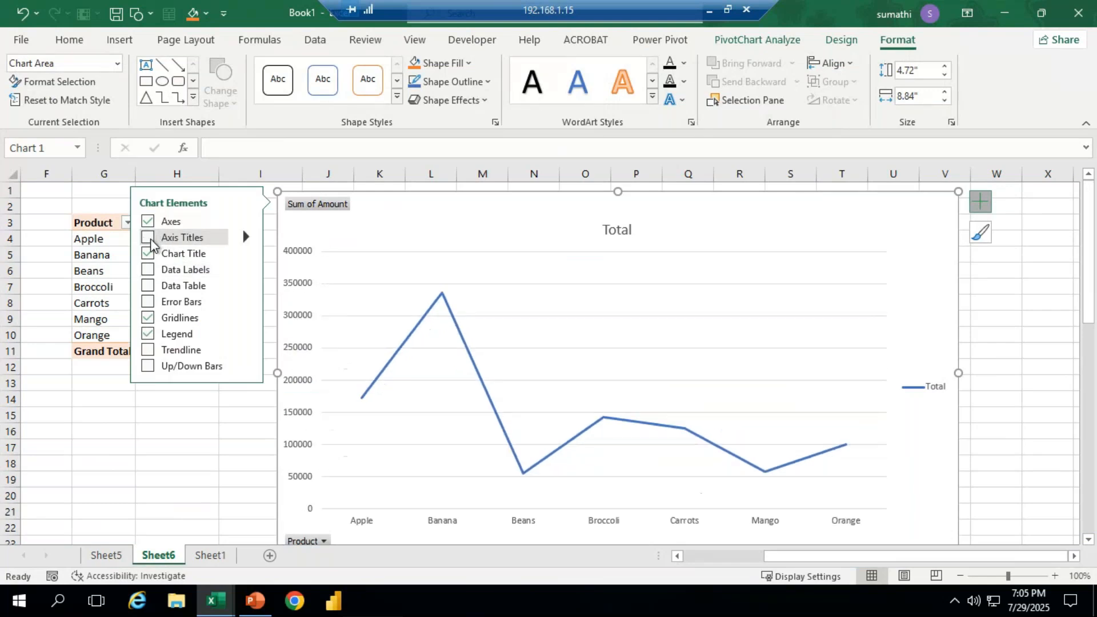
left_click(149, 239)
left_click(148, 240)
left_click(150, 238)
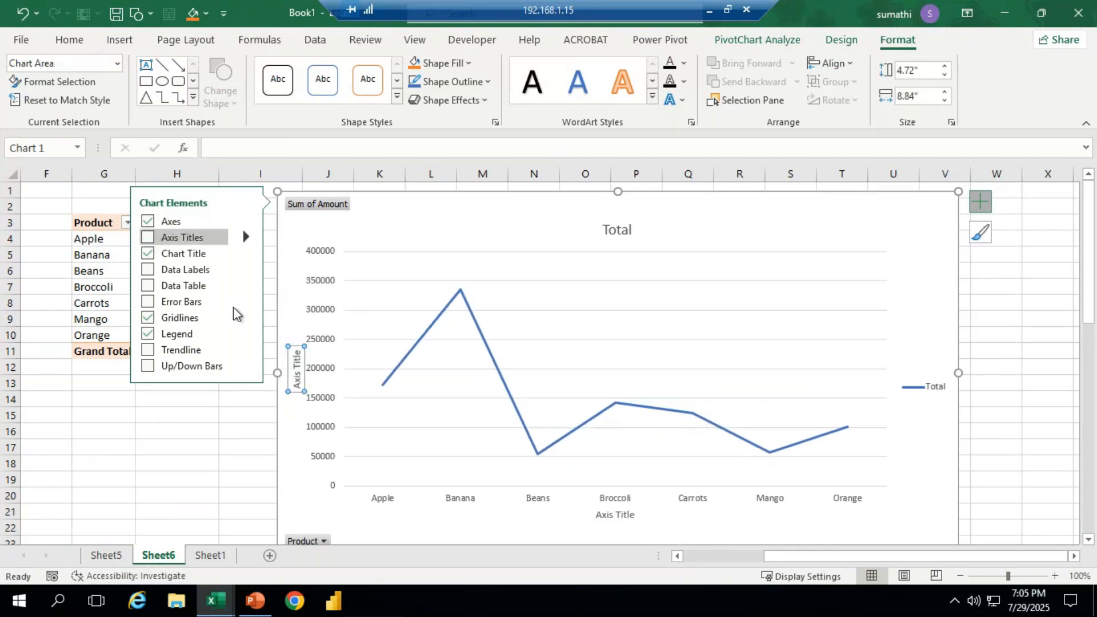
left_click(149, 240)
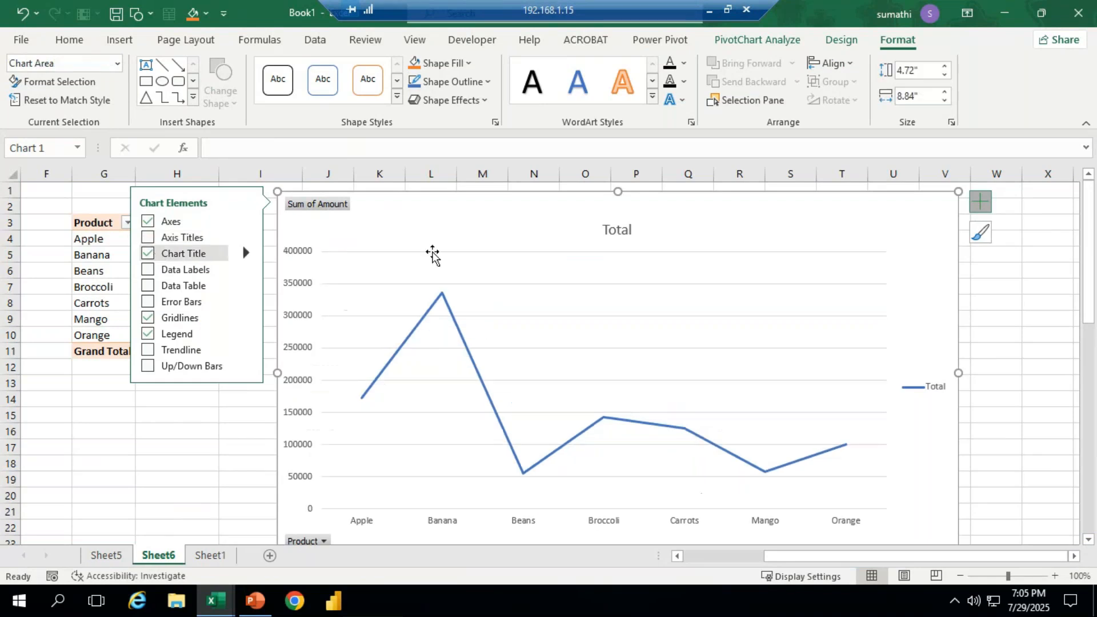
left_click(150, 253)
left_click(150, 254)
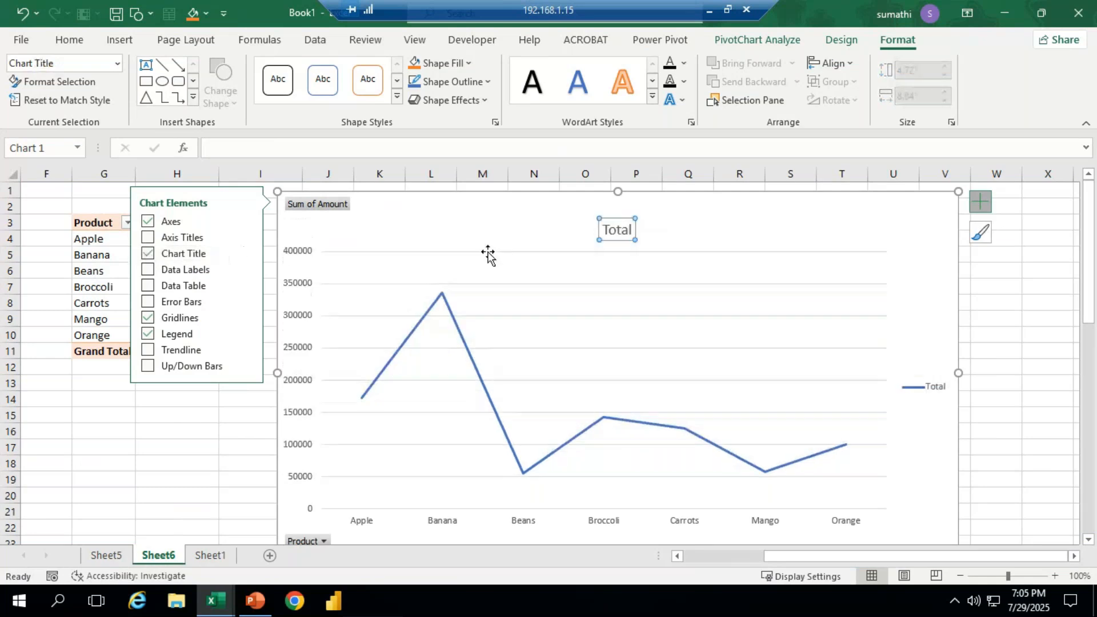
Step: Replace the line chart's title text with "Sales"
left_click(621, 232)
double_click(621, 232)
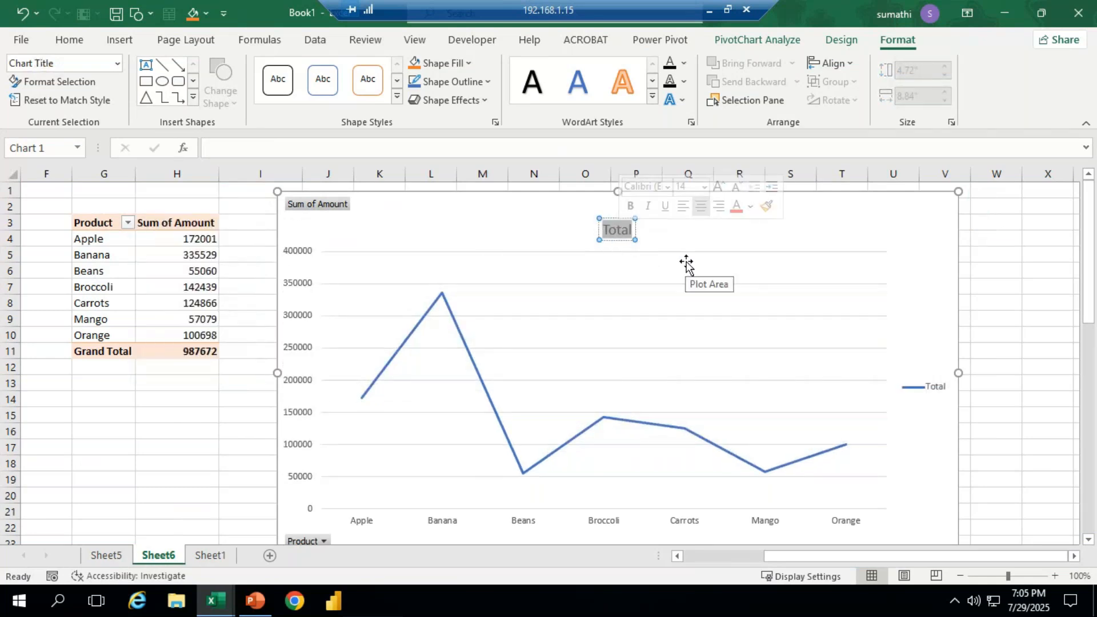
type("Sa")
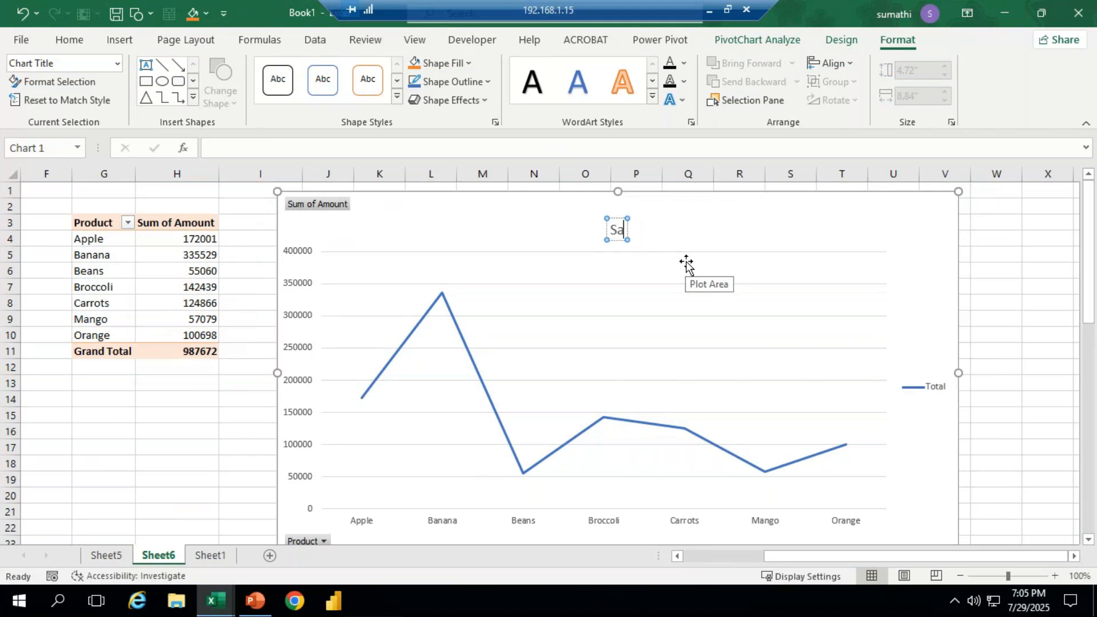
key("BackSpace")
key("BackSpace")
type("Product by sale")
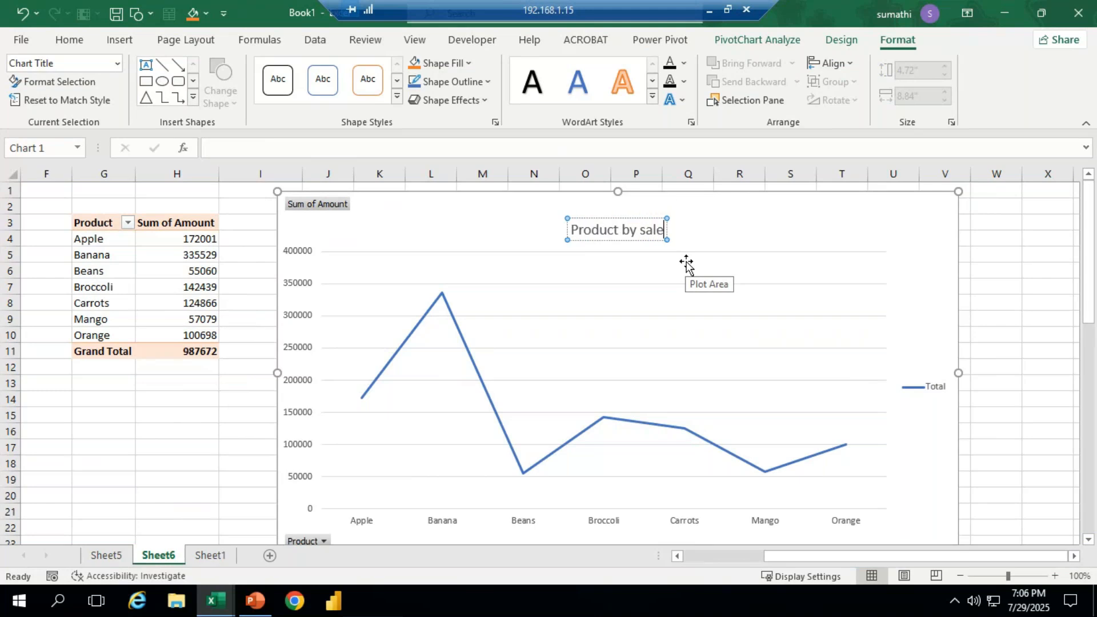
type("s")
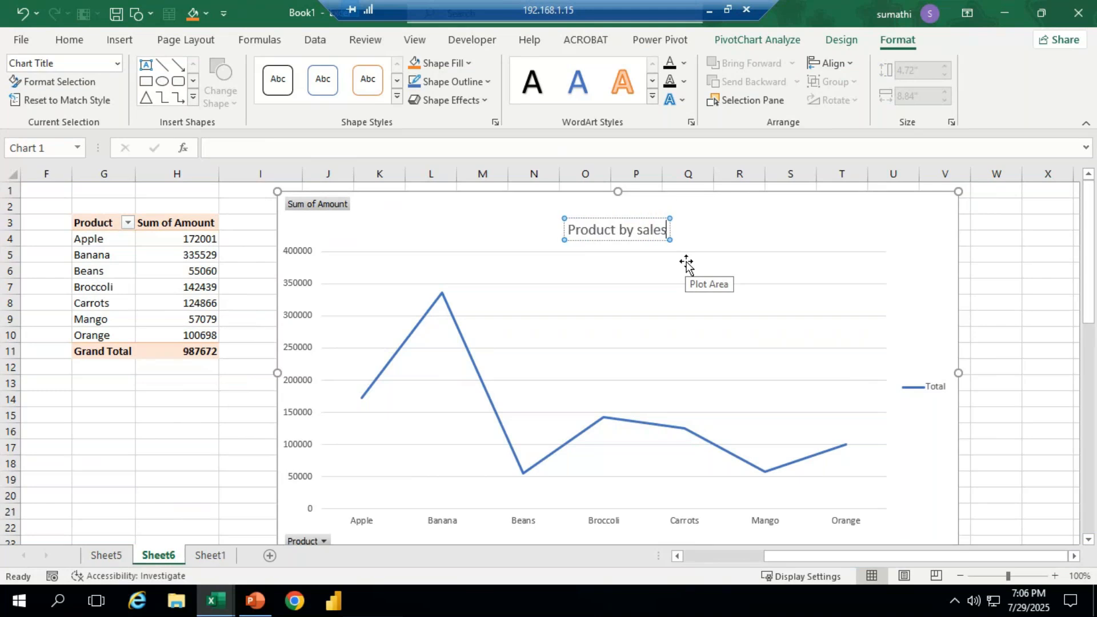
key("BackSpace")
key("BackSpace")
key("BackSpace")
key("BackSpace")
key("BackSpace")
key("BackSpace")
key("BackSpace")
key("BackSpace")
key("BackSpace")
key("BackSpace")
key("BackSpace")
key("BackSpace")
key("BackSpace")
key("BackSpace")
key("BackSpace")
key("BackSpace")
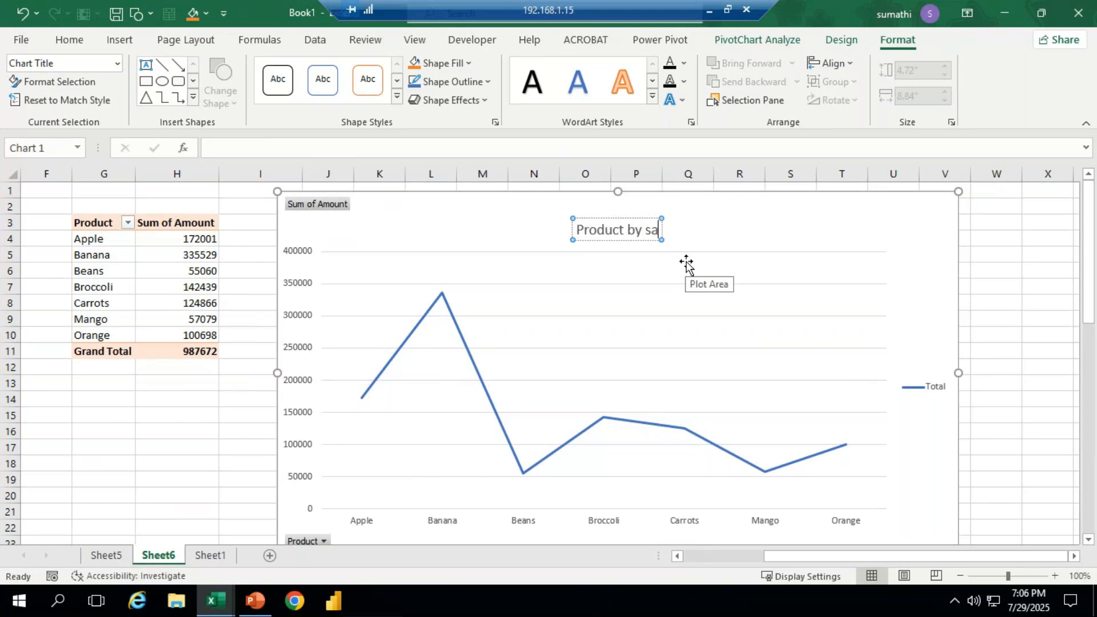
type("Sales")
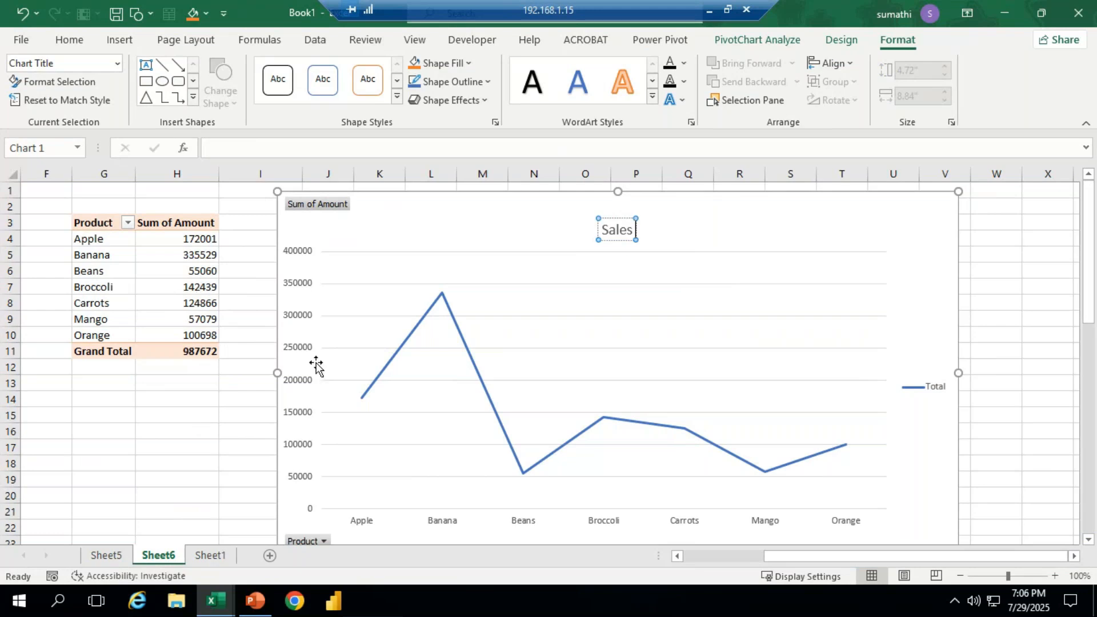
Step: Add data labels to the Sales line chart
left_click(926, 209)
left_click(980, 203)
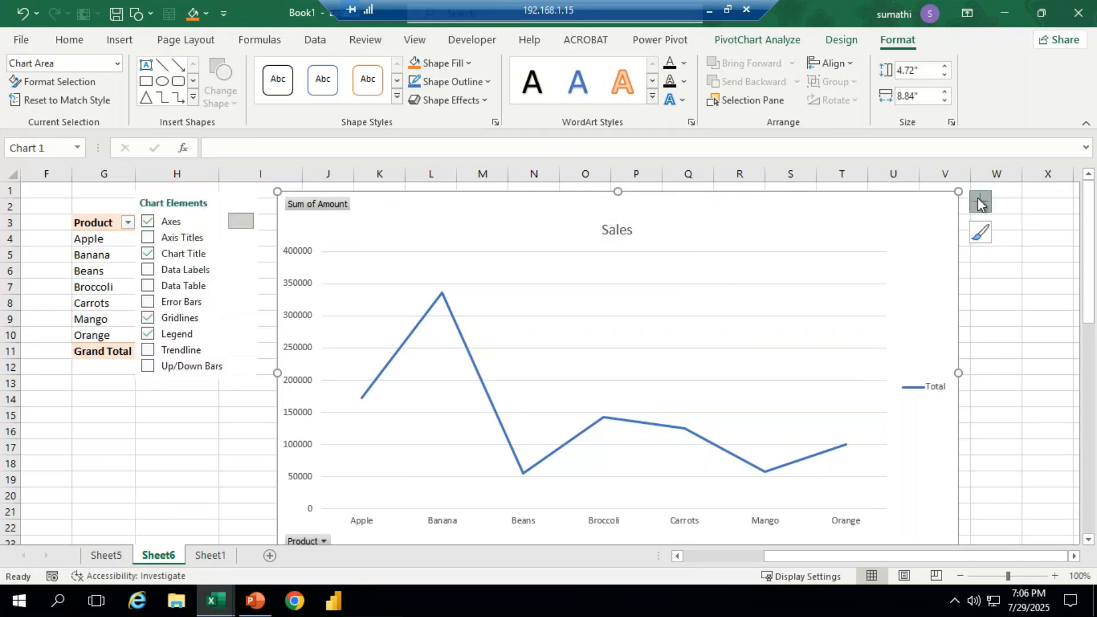
left_click(148, 274)
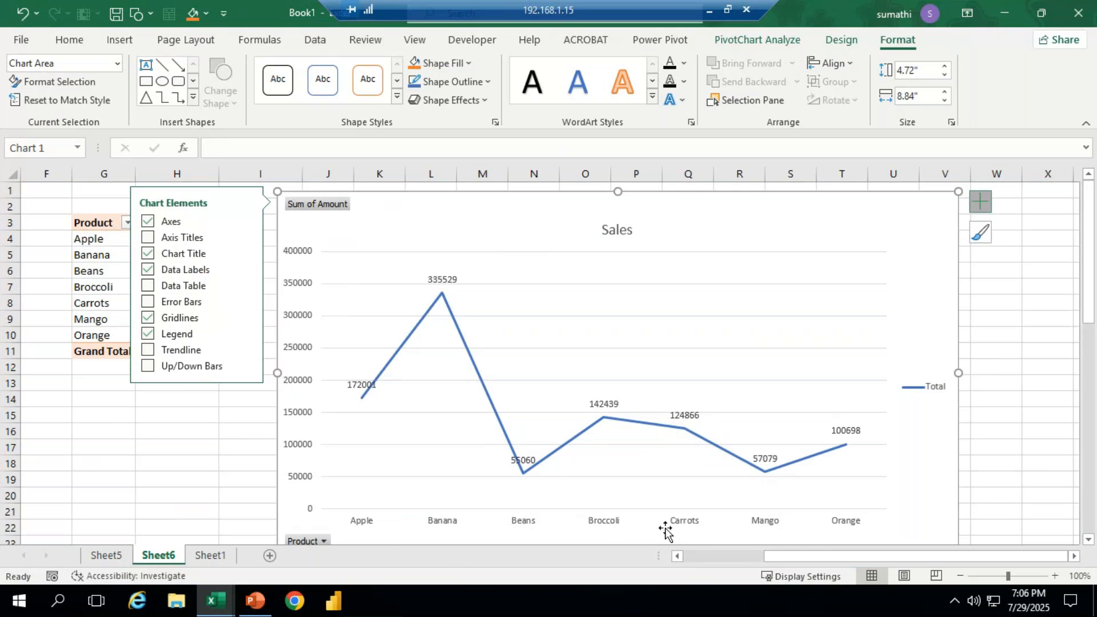
Step: Try the chart's Data Table and Gridlines elements by toggling them, restoring each one
left_click(148, 287)
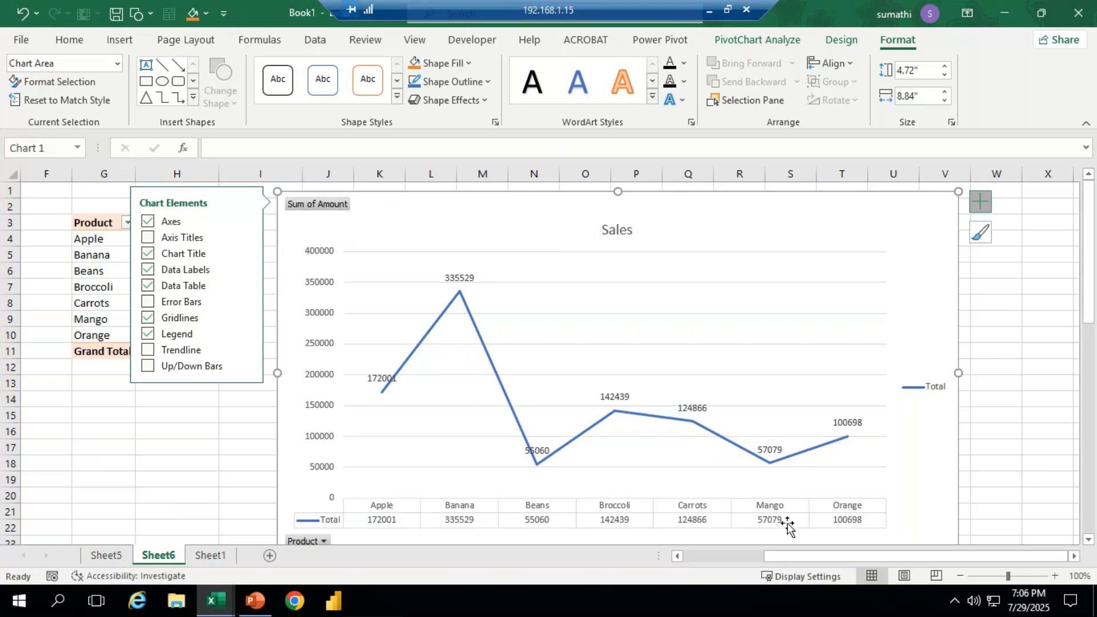
left_click(149, 287)
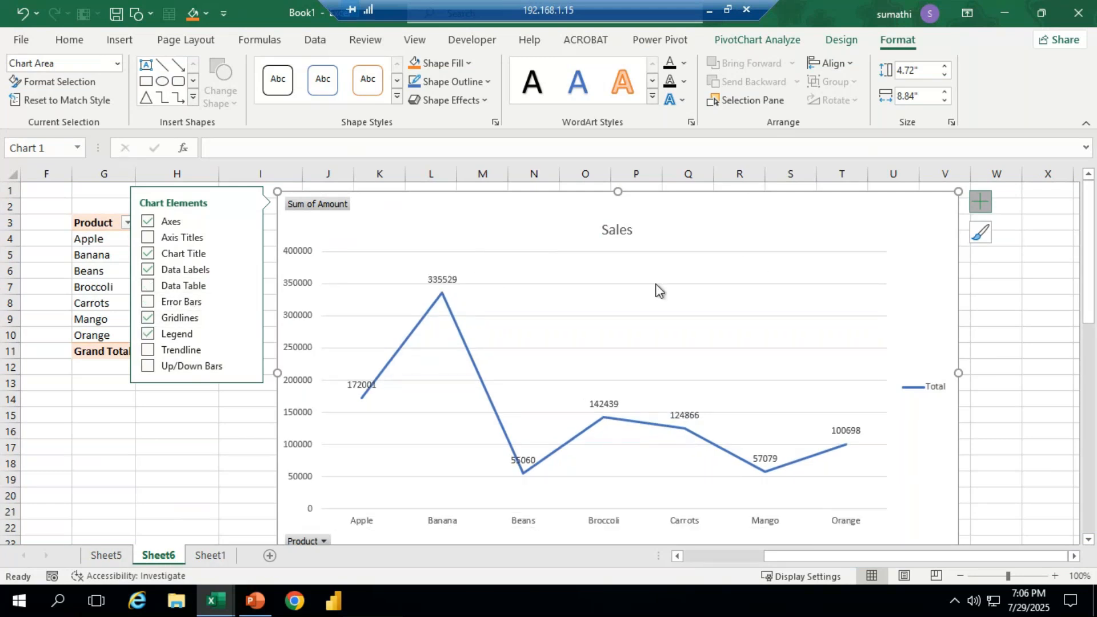
left_click(148, 319)
left_click(149, 319)
Step: Add a linear trendline to the Sales line chart and keep its legend displayed
left_click(151, 350)
left_click(148, 335)
left_click(148, 351)
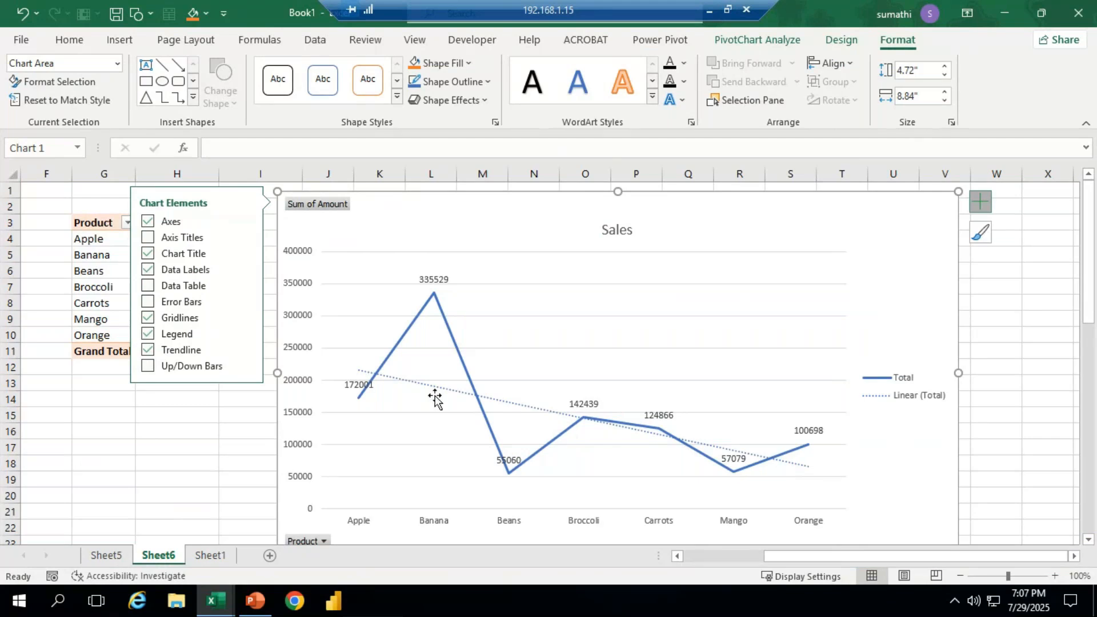
Step: Toggle Up/Down Bars on and off for the Sales line chart, and shrink it to about 3.57 by 6.79 inches beside the pivot table
left_click(150, 368)
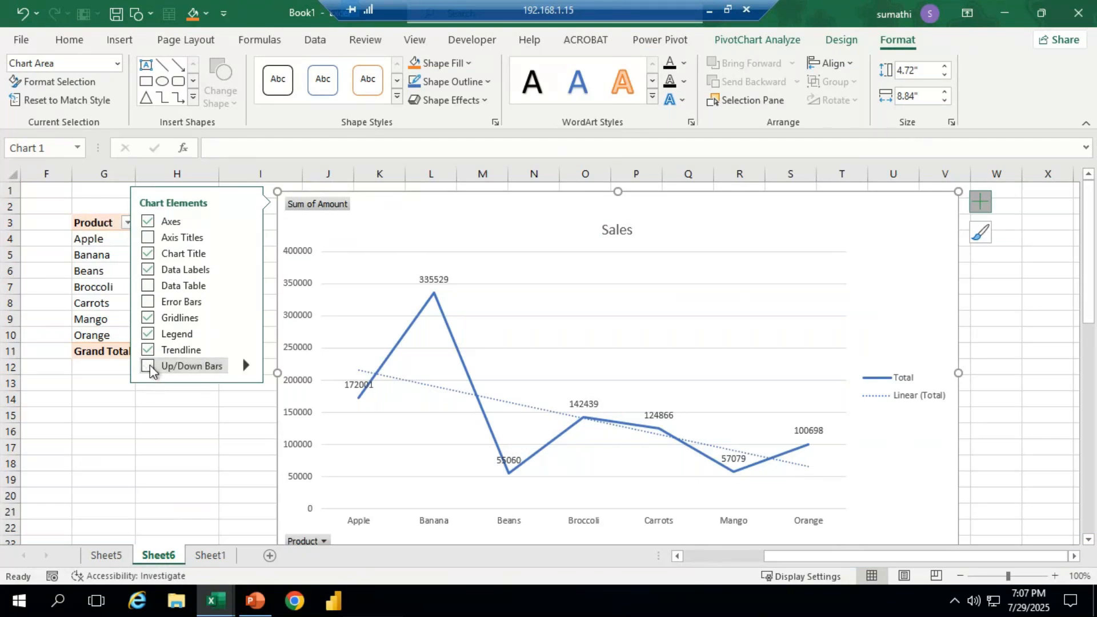
left_click(150, 368)
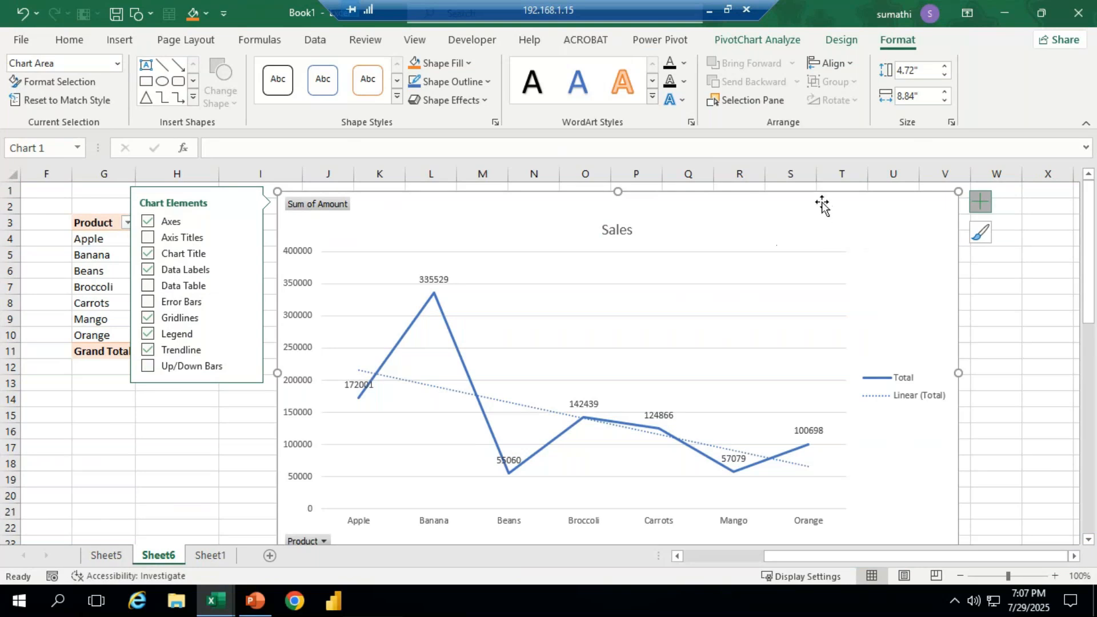
left_click_drag(823, 205, 956, 209)
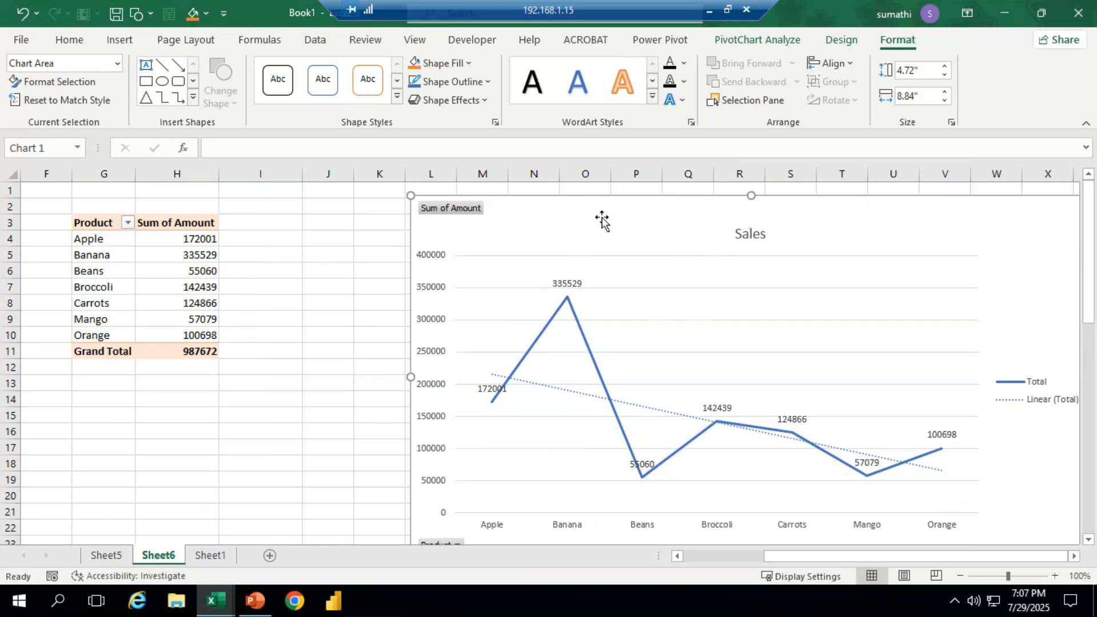
left_click(486, 240)
left_click_drag(487, 240, 568, 284)
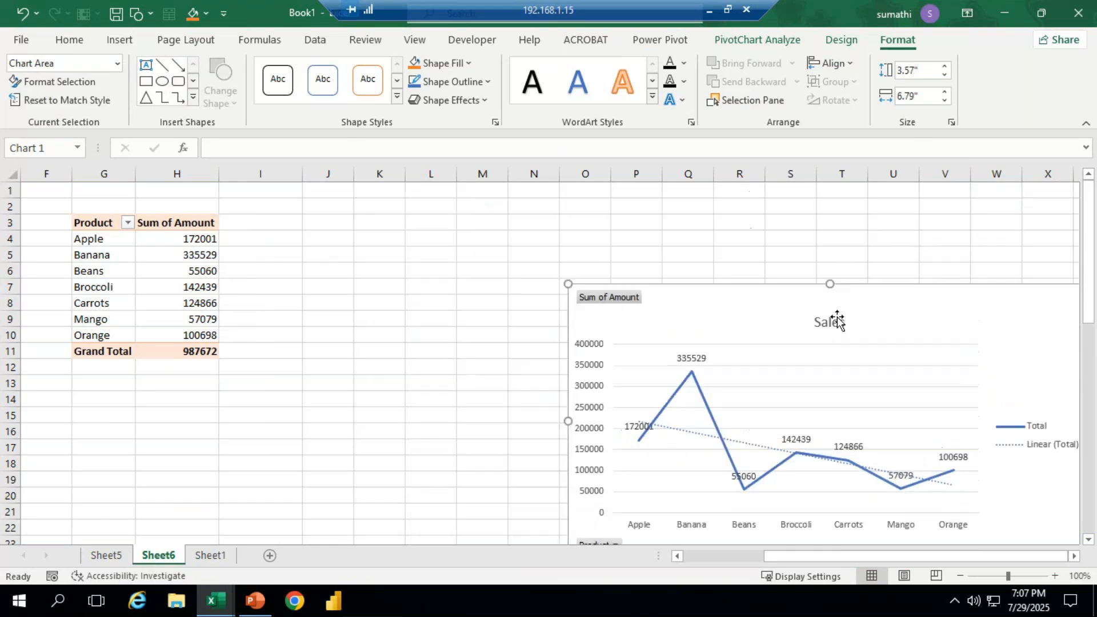
left_click_drag(868, 298, 866, 231)
Step: Insert a basic Pie PivotChart from the Product and Sum of Amount pivot table
left_click_drag(92, 222, 191, 345)
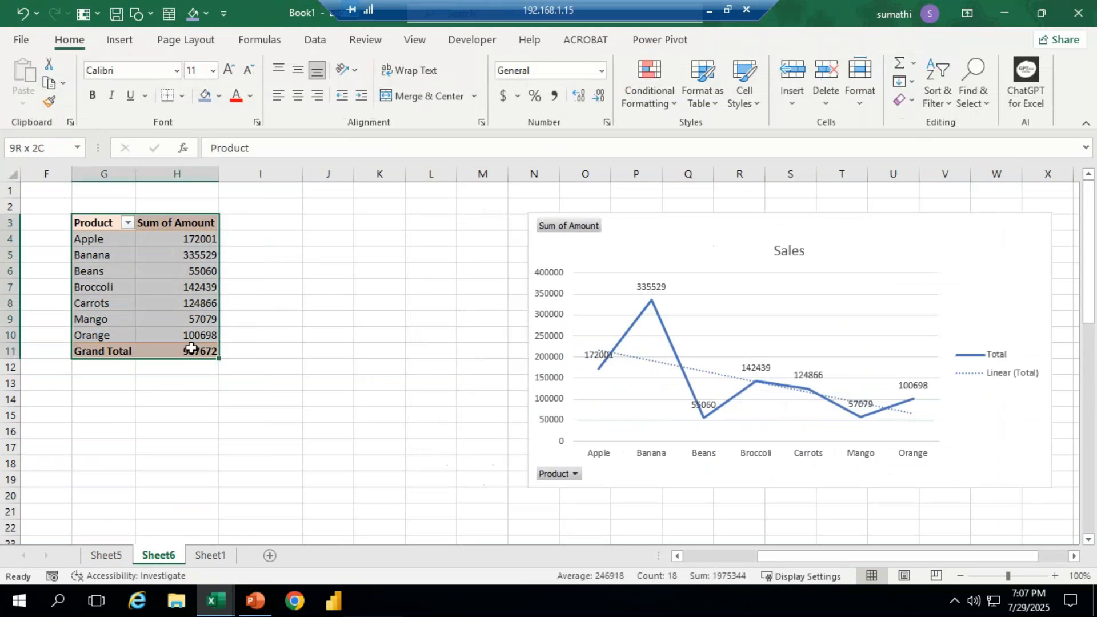
left_click(120, 40)
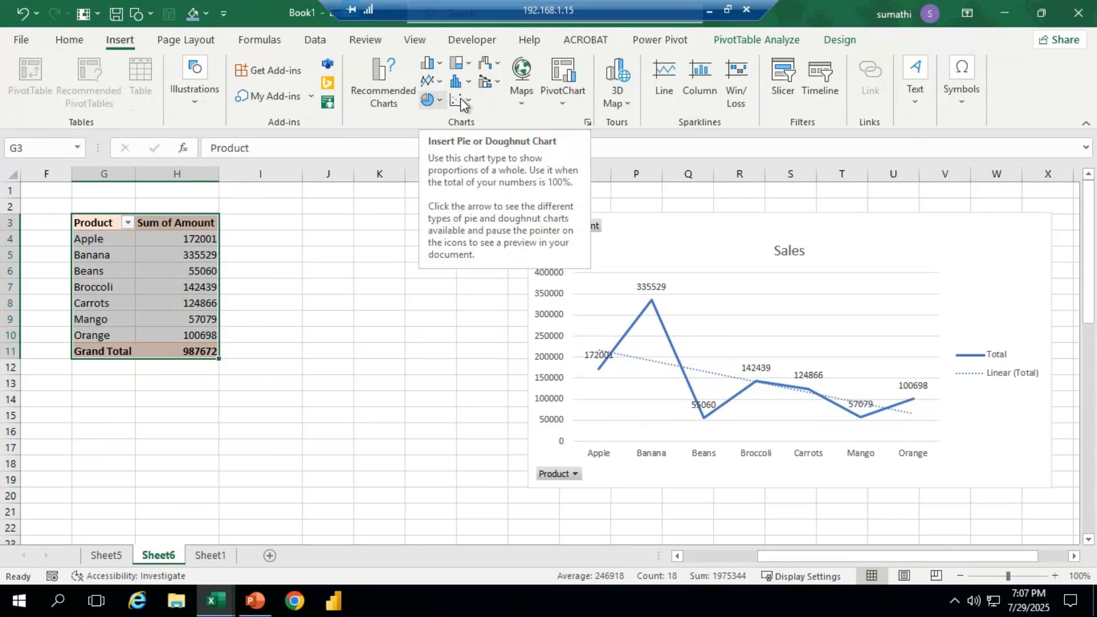
left_click(760, 39)
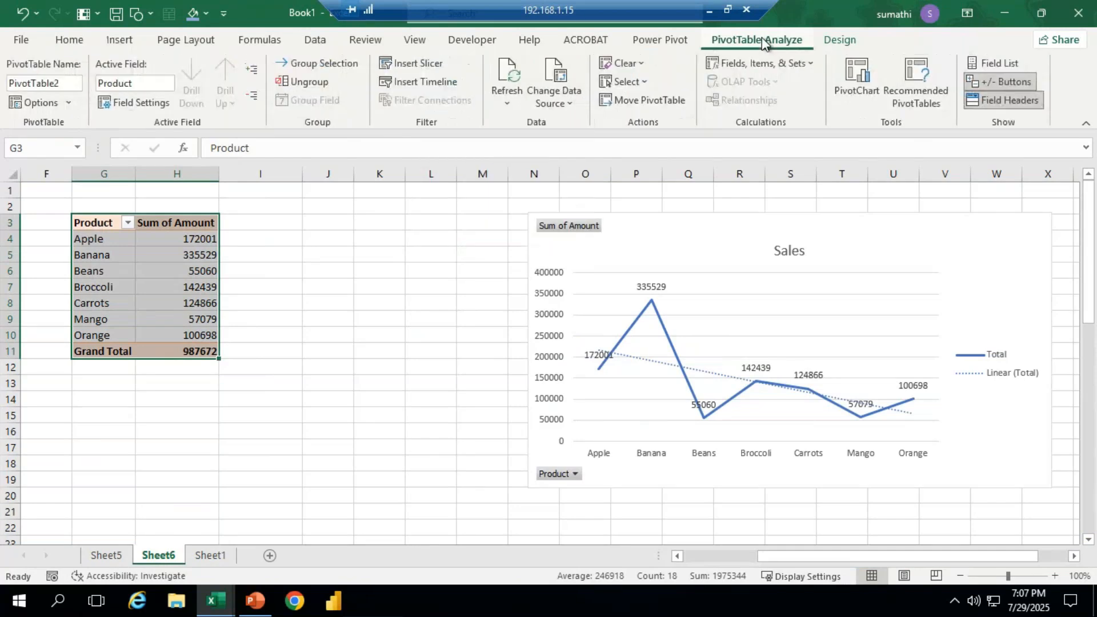
left_click(862, 86)
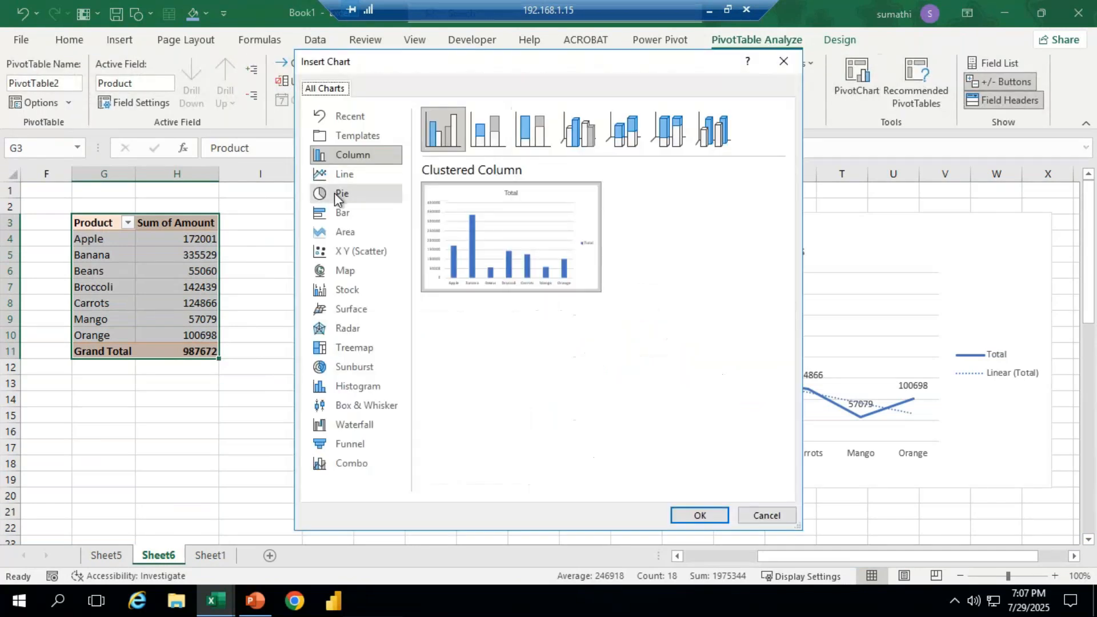
left_click(334, 192)
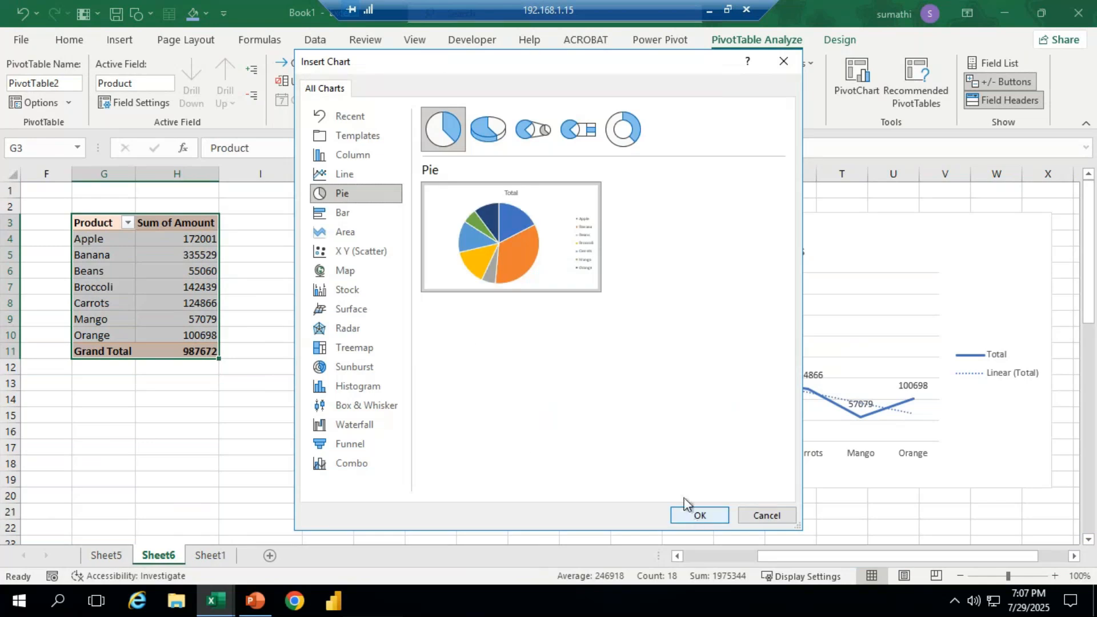
left_click(698, 515)
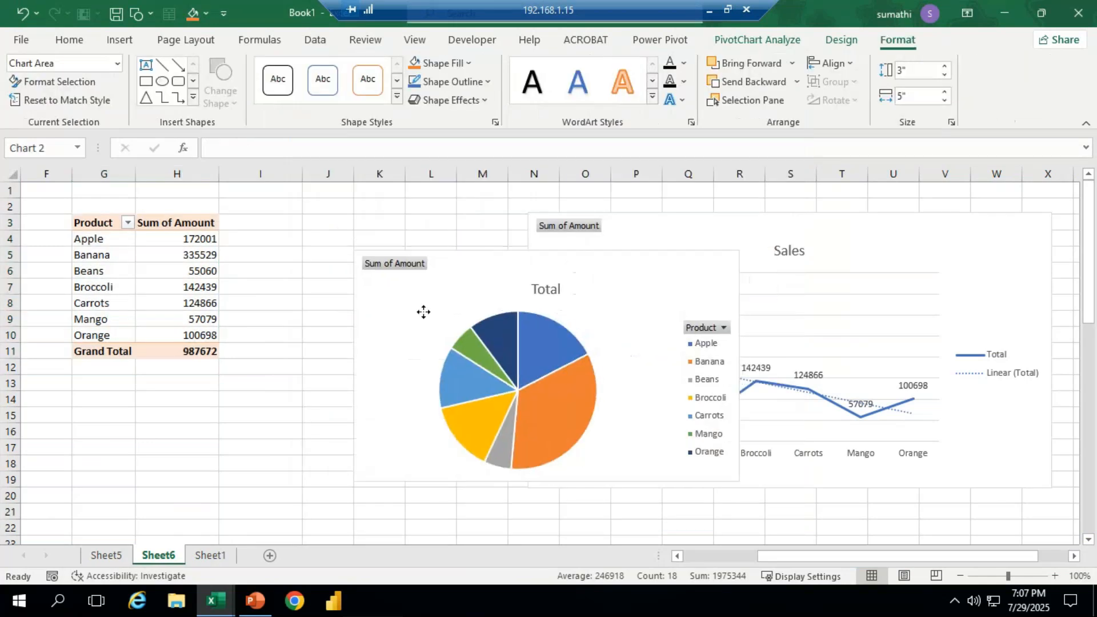
Step: Add data labels to the pie chart and move it clear of the Sales line chart
left_click_drag(423, 310, 273, 263)
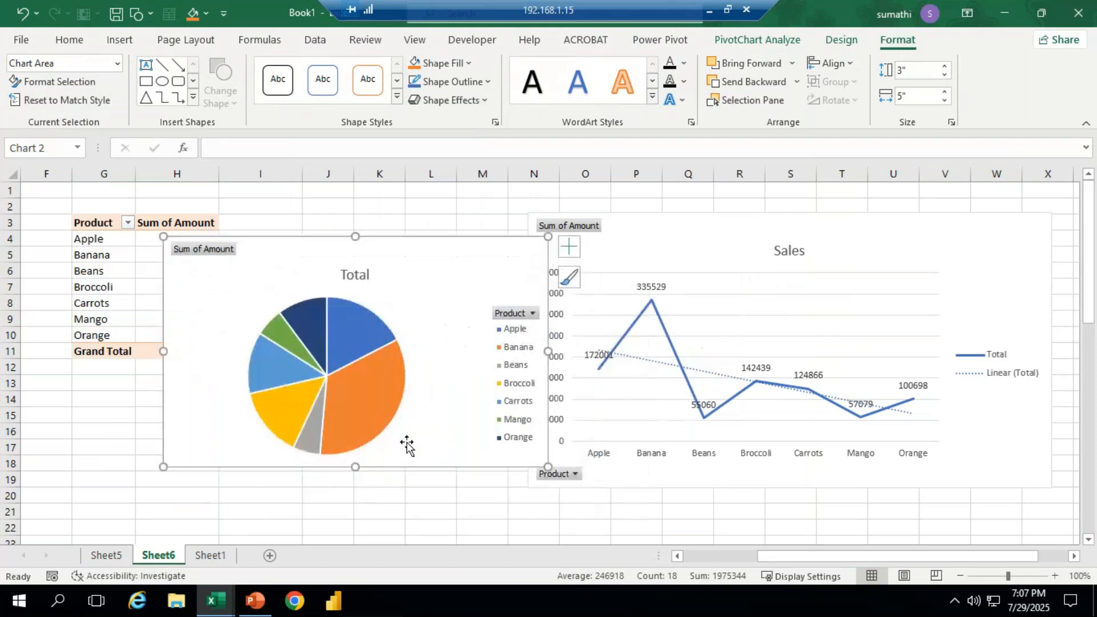
left_click(569, 250)
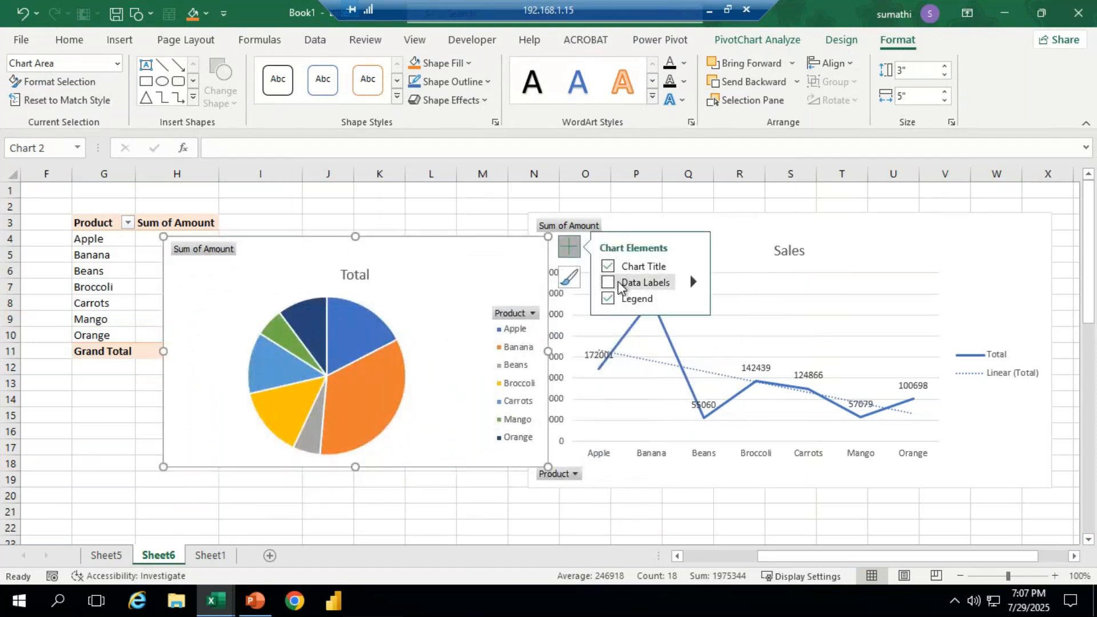
left_click(608, 283)
left_click_drag(311, 252, 188, 215)
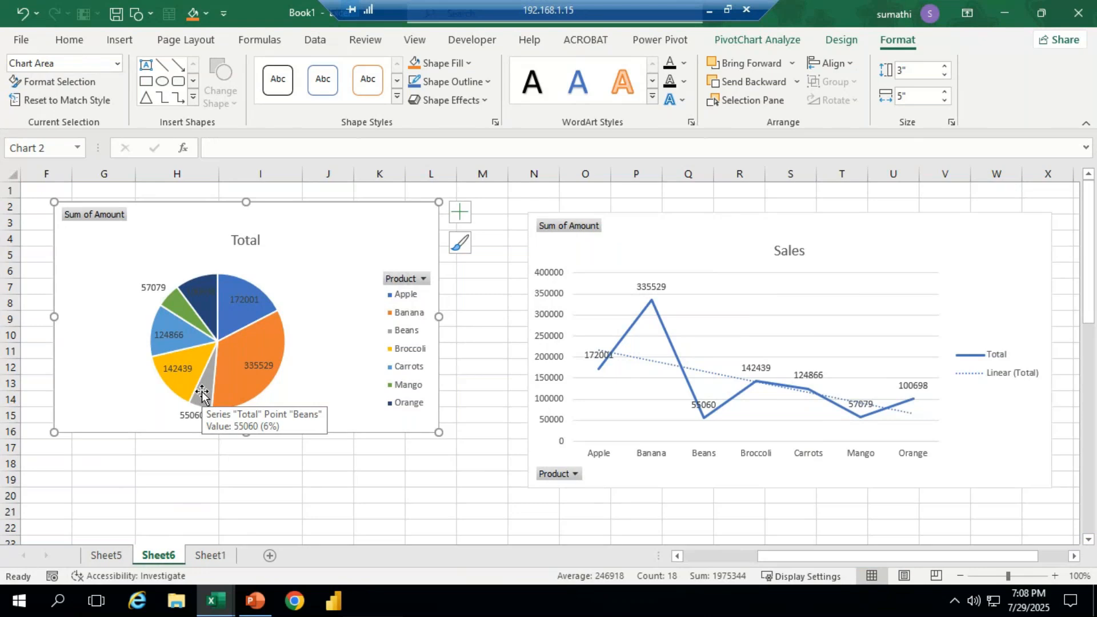
Step: Pull the Beans slice out of the pie and enlarge the chart to about 3.5 by 5.65 inches
left_click(202, 393)
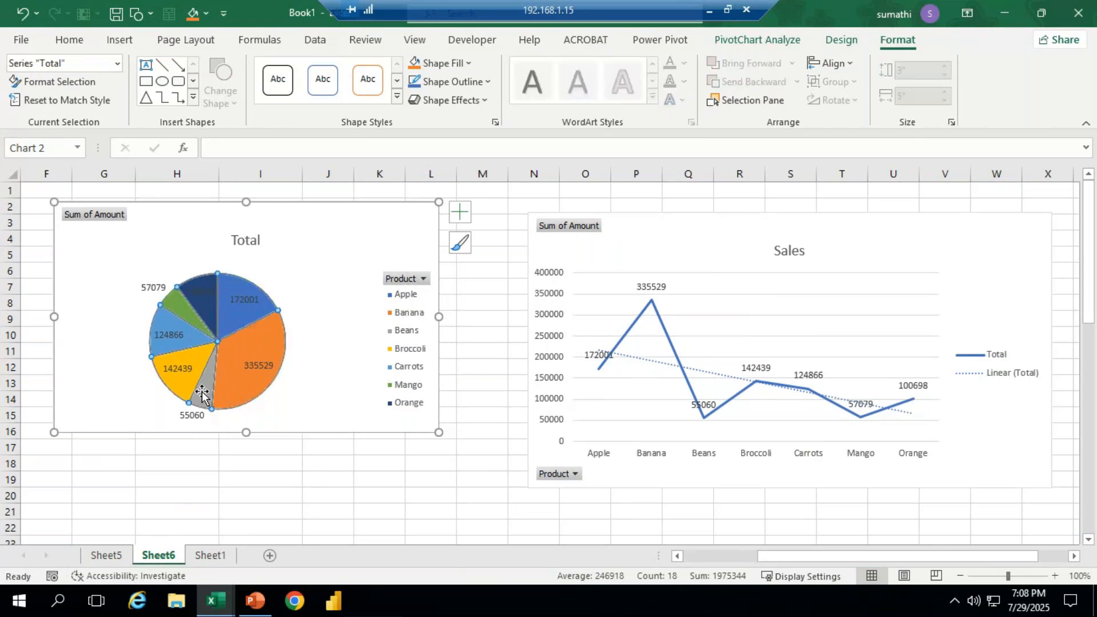
double_click(202, 393)
left_click_drag(202, 394, 246, 471)
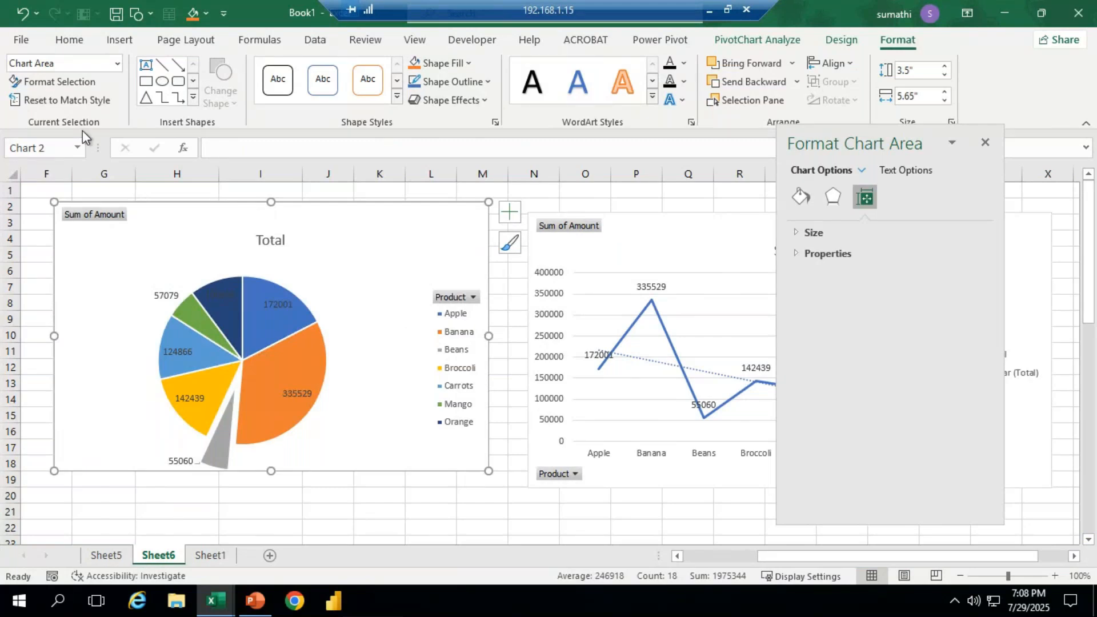
Step: Check the GoTo Meeting chat for learners' questions and return to the Excel workbook
left_click(709, 14)
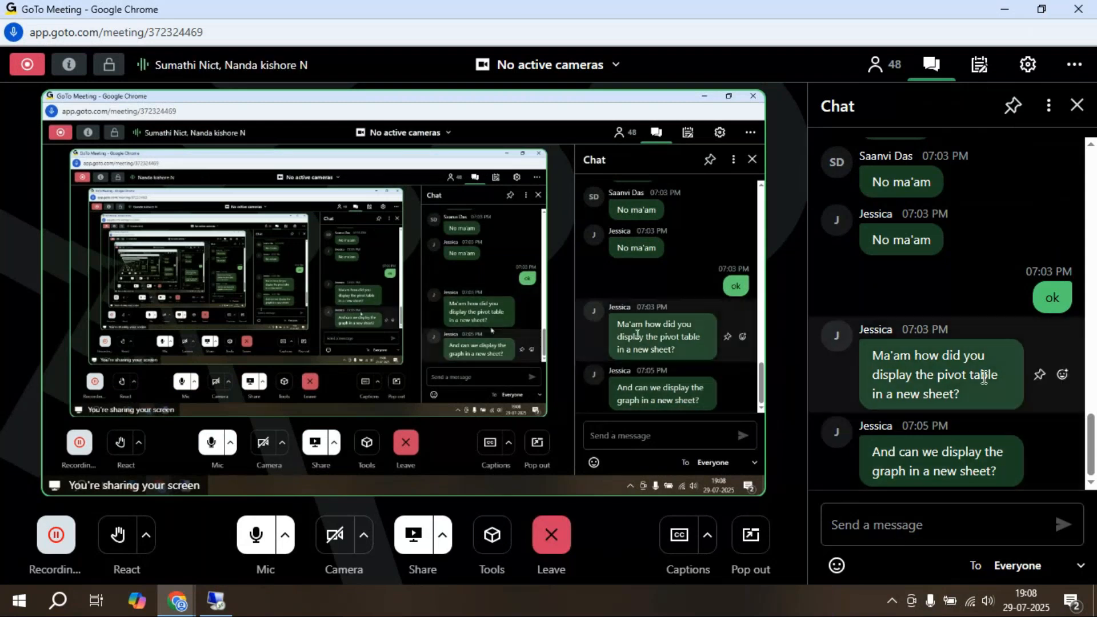
mouse_move(216, 600)
left_click(234, 499)
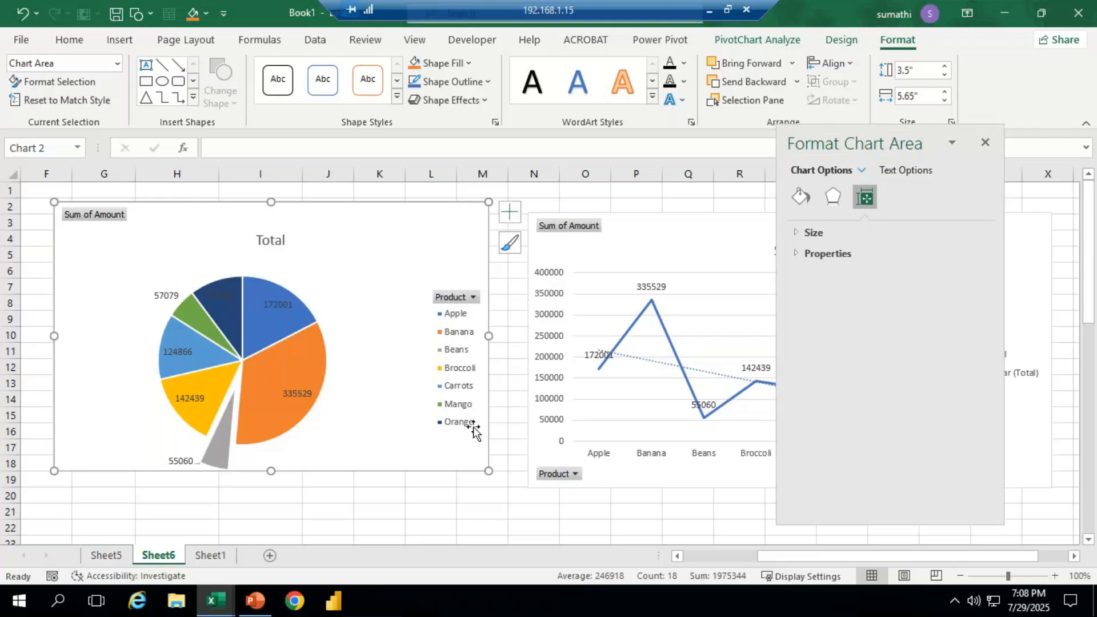
Step: Review the Create PivotTable dialog's New Worksheet placement option for the Sheet1 order data, cancel it, and move the formatting pane out of the way
left_click_drag(880, 141, 885, 404)
left_click(212, 555)
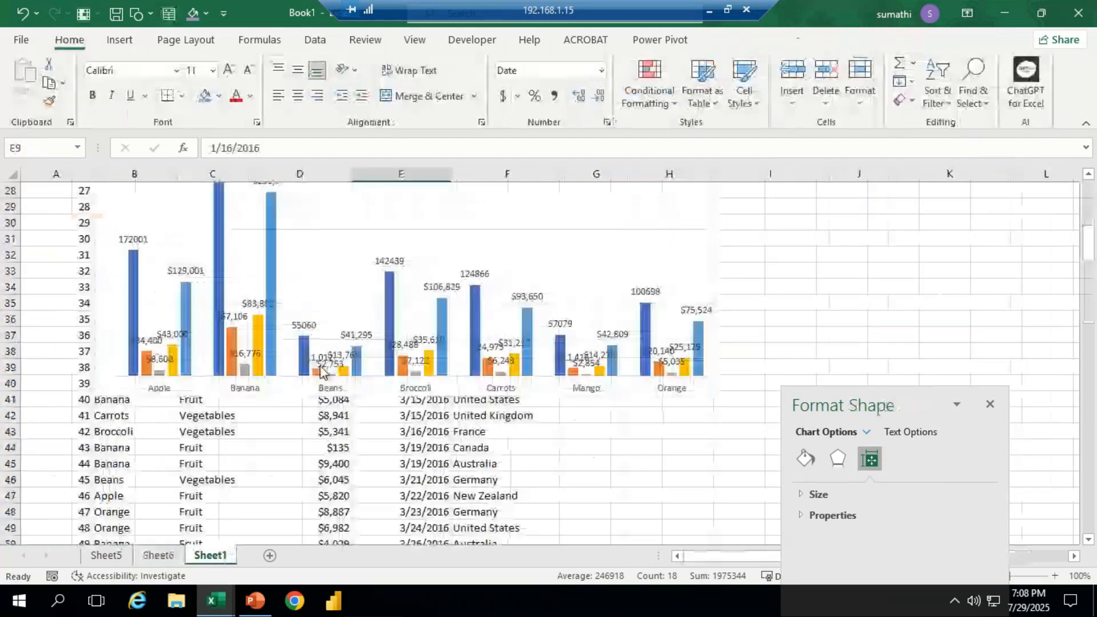
left_click_drag(1089, 240, 1088, 188)
left_click(134, 303)
left_click(119, 40)
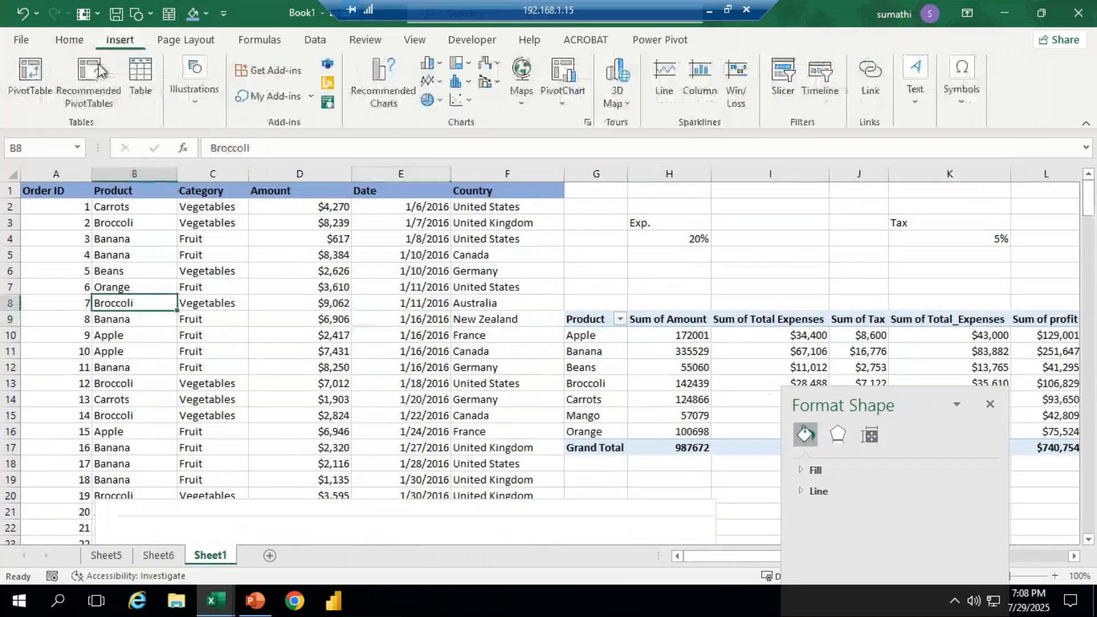
left_click(40, 91)
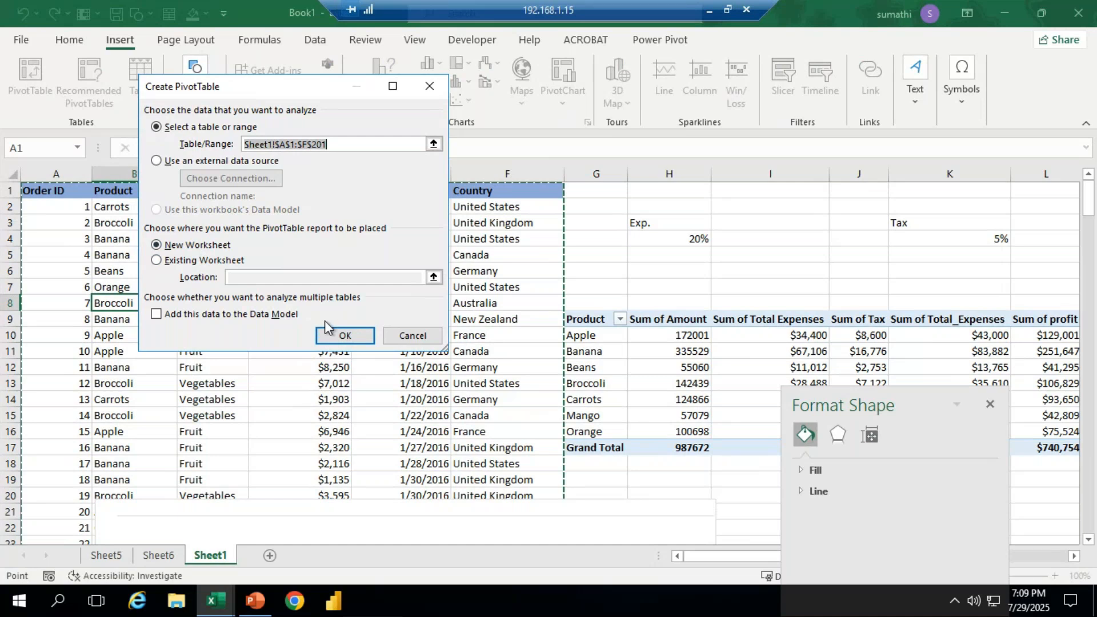
left_click(412, 336)
left_click_drag(893, 396, 826, 579)
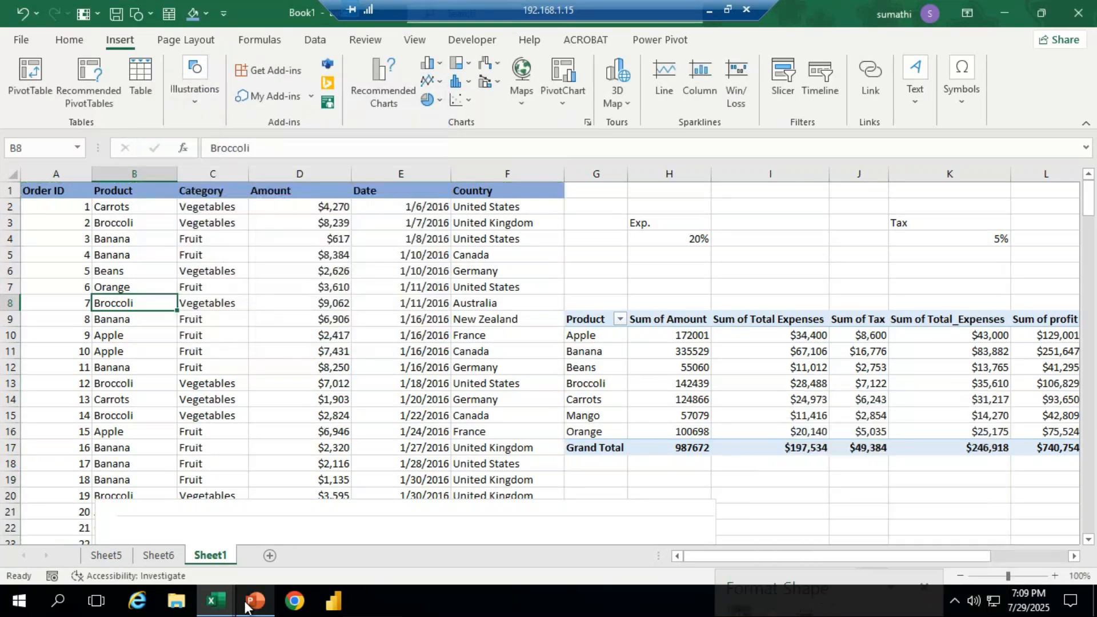
mouse_move(250, 610)
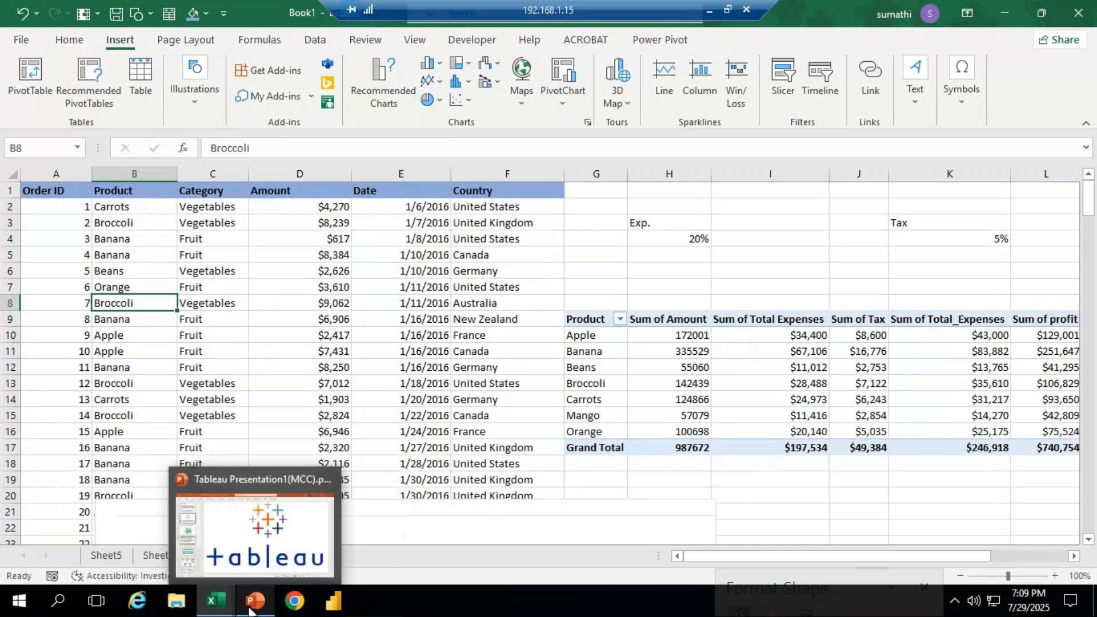
Step: Switch to GoTo Meeting and look through the participant list for attendees' microphone status
left_click(709, 12)
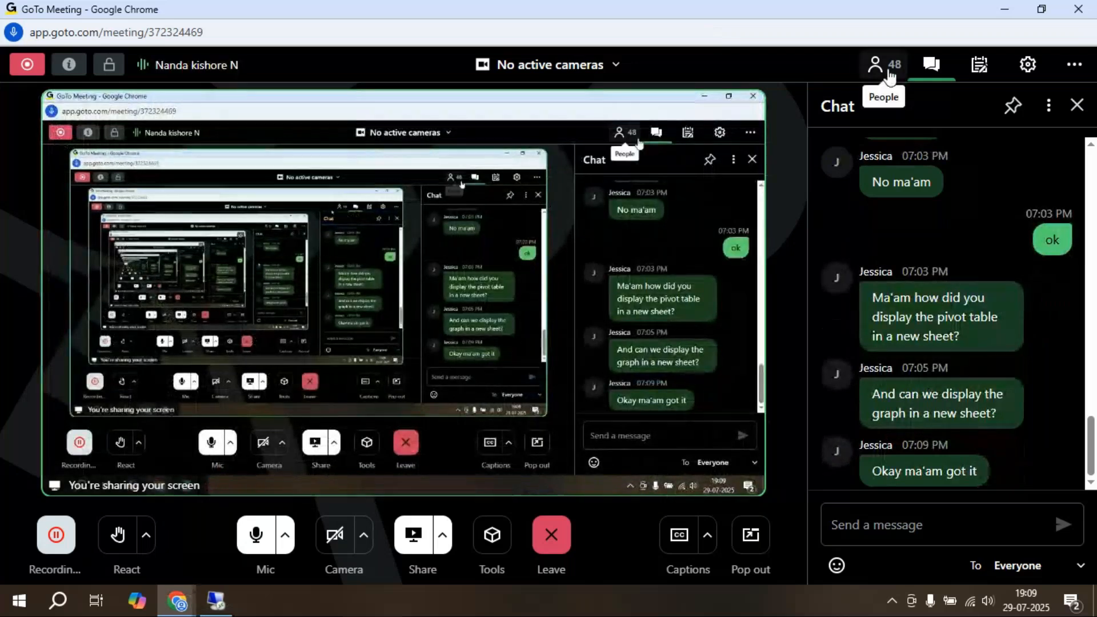
left_click(879, 67)
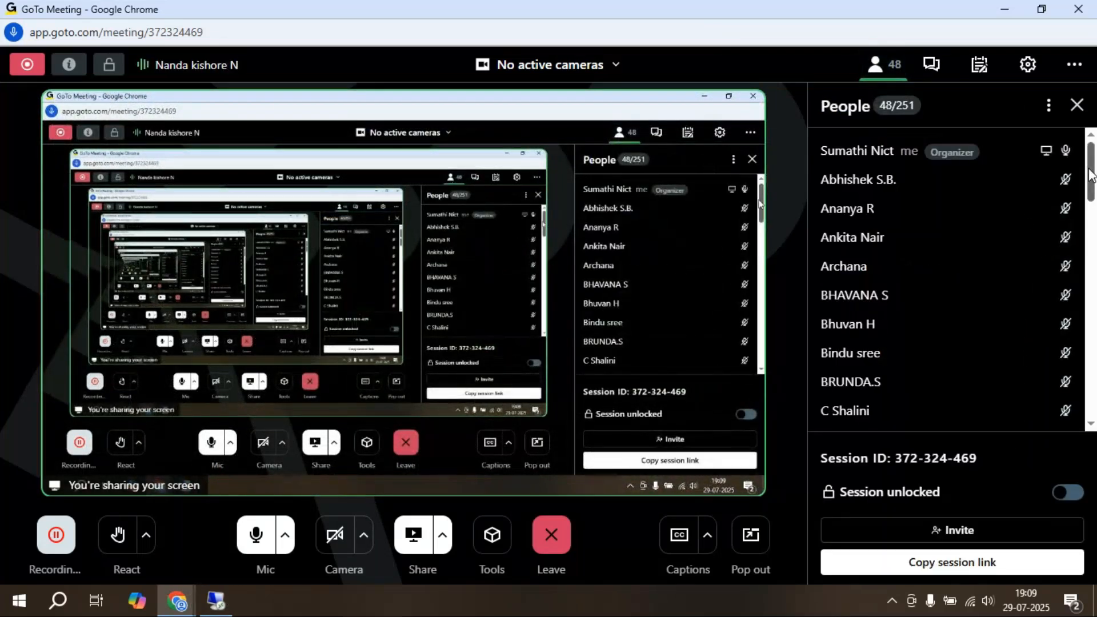
left_click_drag(1091, 171, 1094, 394)
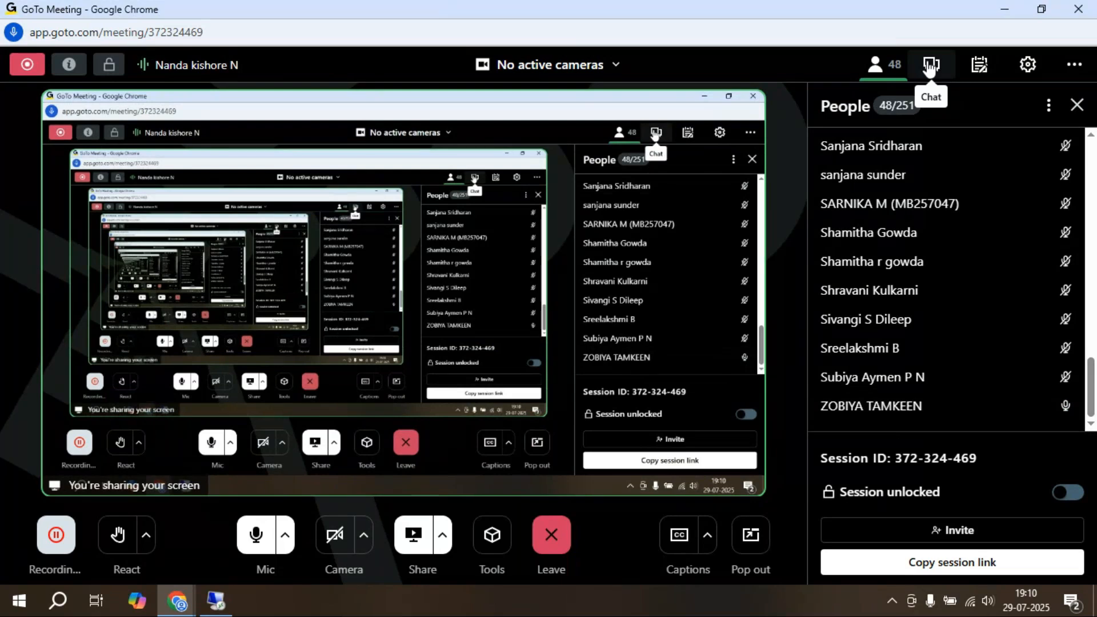
left_click_drag(1092, 389, 1092, 351)
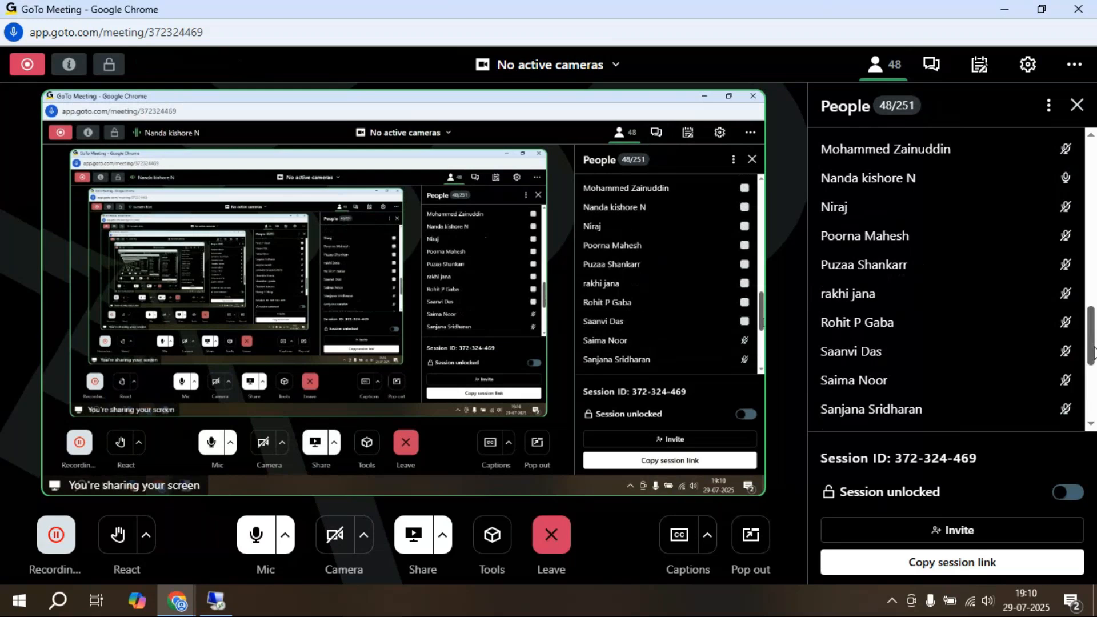
left_click_drag(1092, 352, 1093, 333)
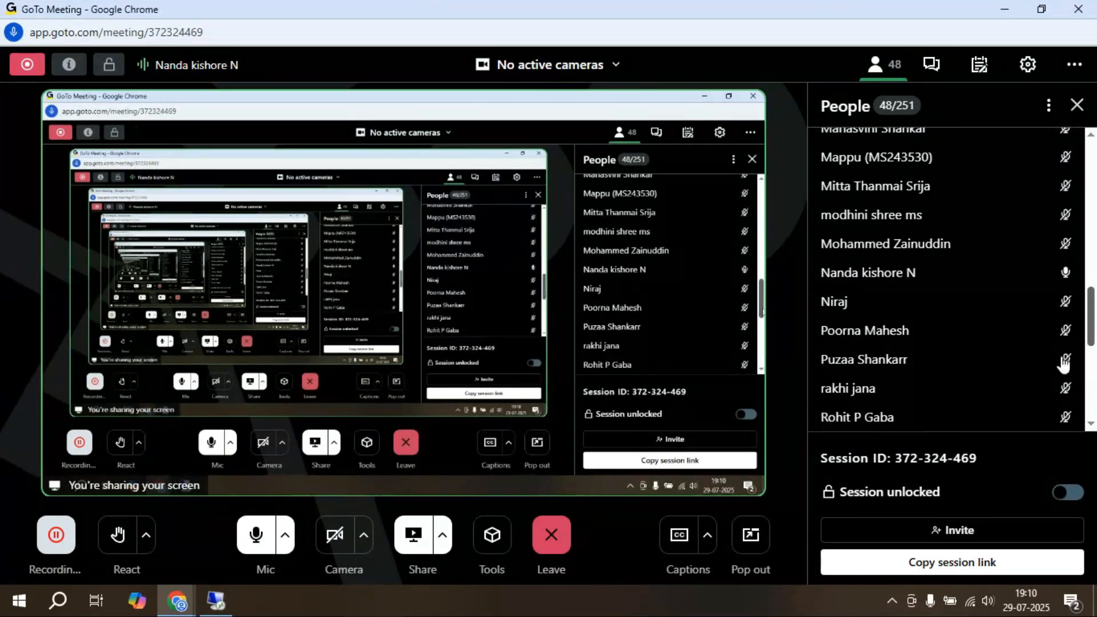
Step: Send everyone in the meeting chat a message asking a named participant to "unmute please"
left_click(932, 63)
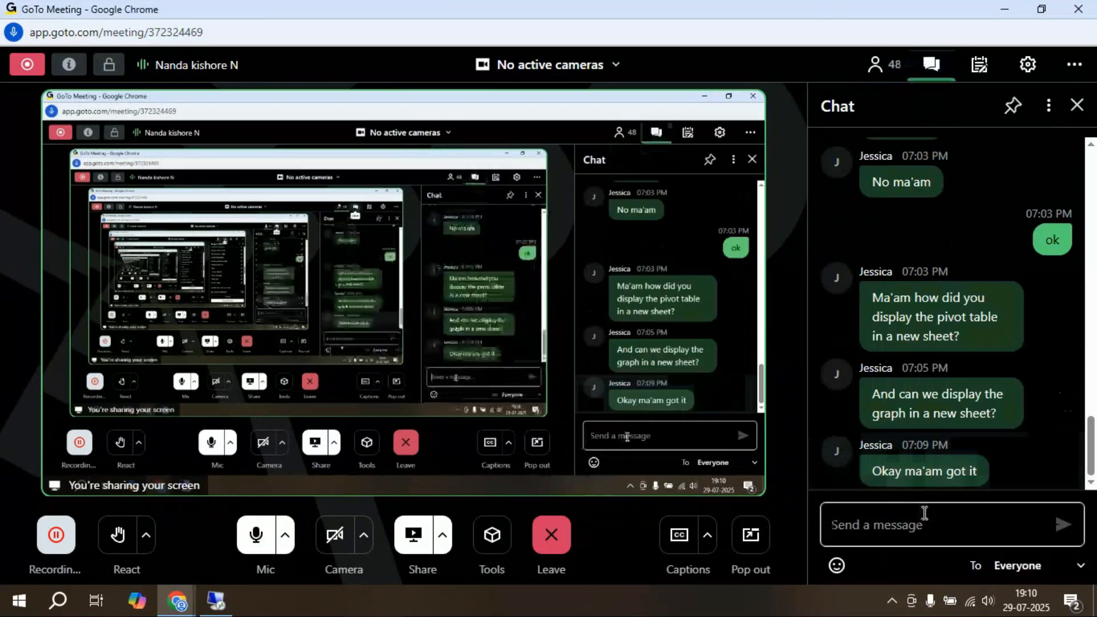
type("nan")
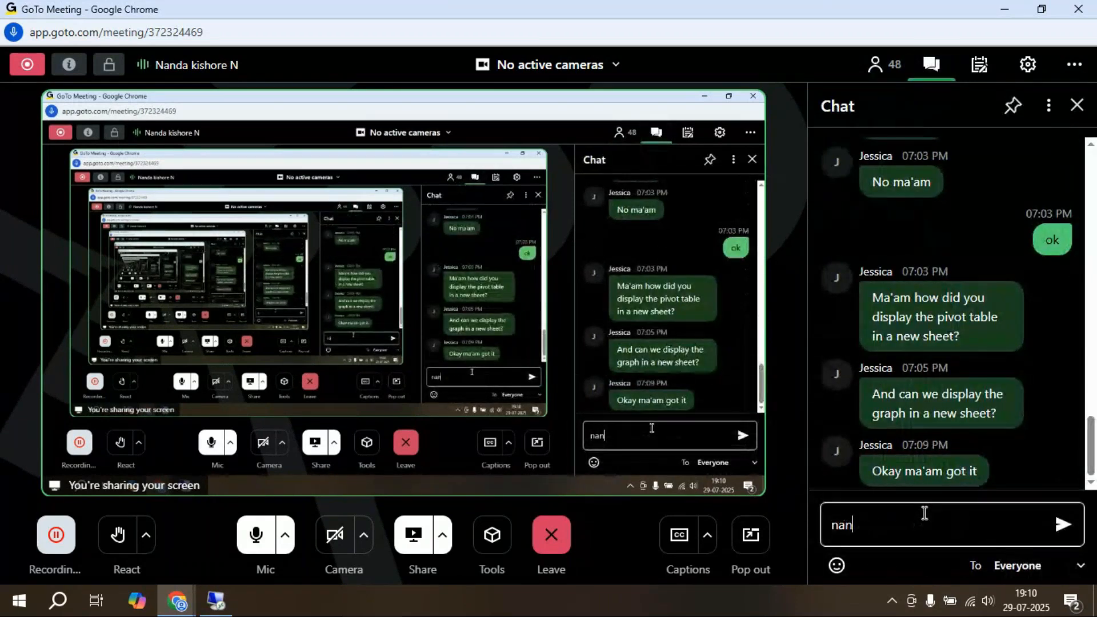
type("da unmute")
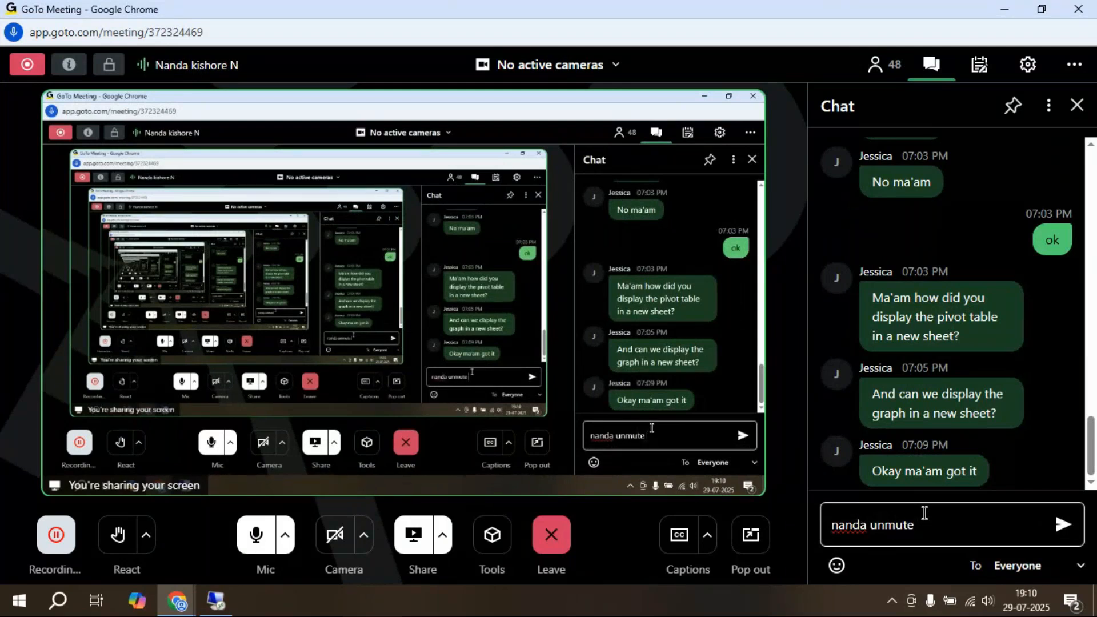
type("please")
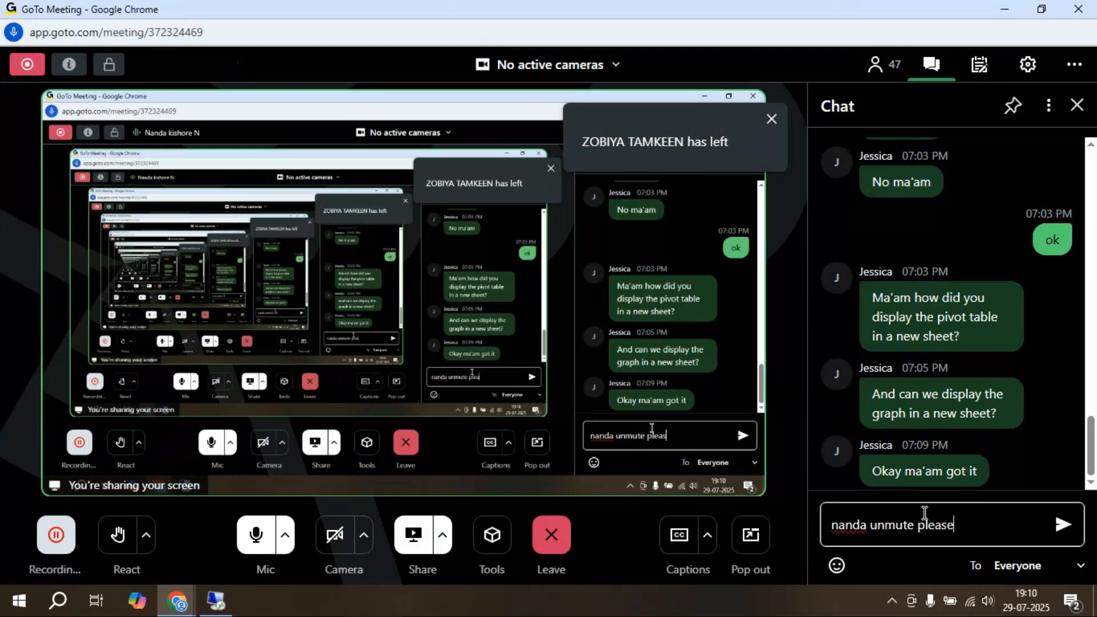
key("Return")
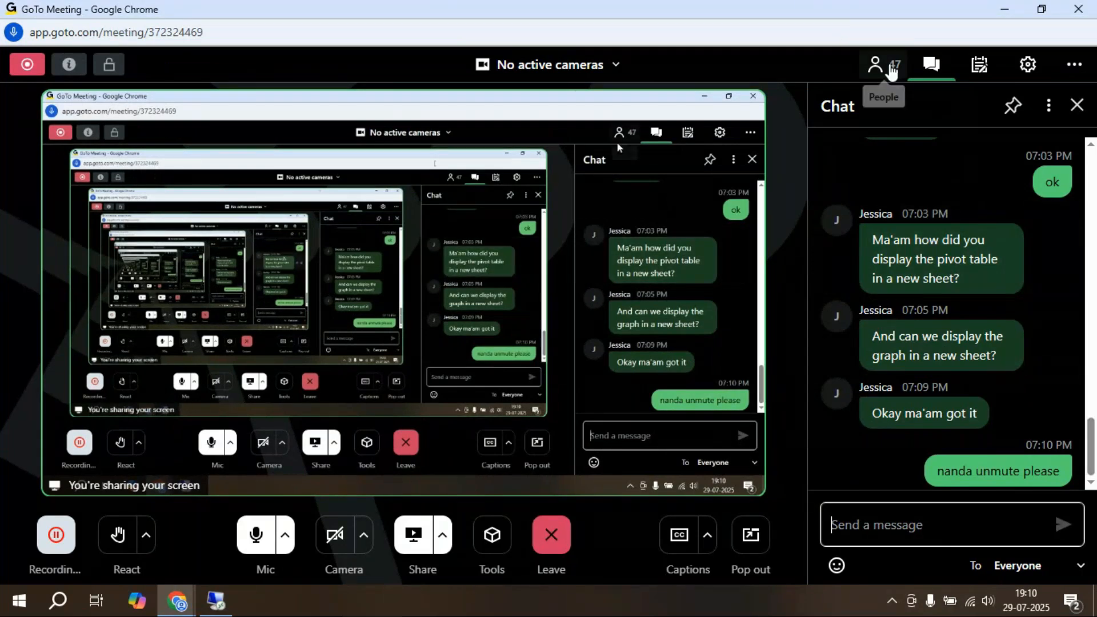
Step: Recheck the end of the meeting's participant list and return to the Excel workbook
left_click(875, 64)
left_click_drag(1091, 179, 1095, 414)
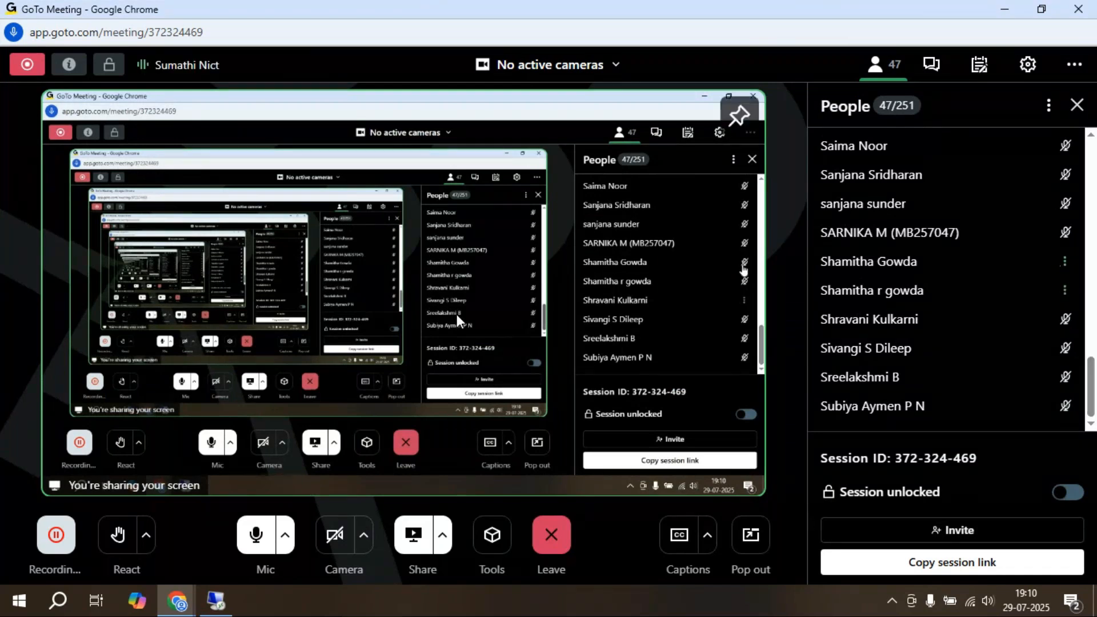
mouse_move(216, 607)
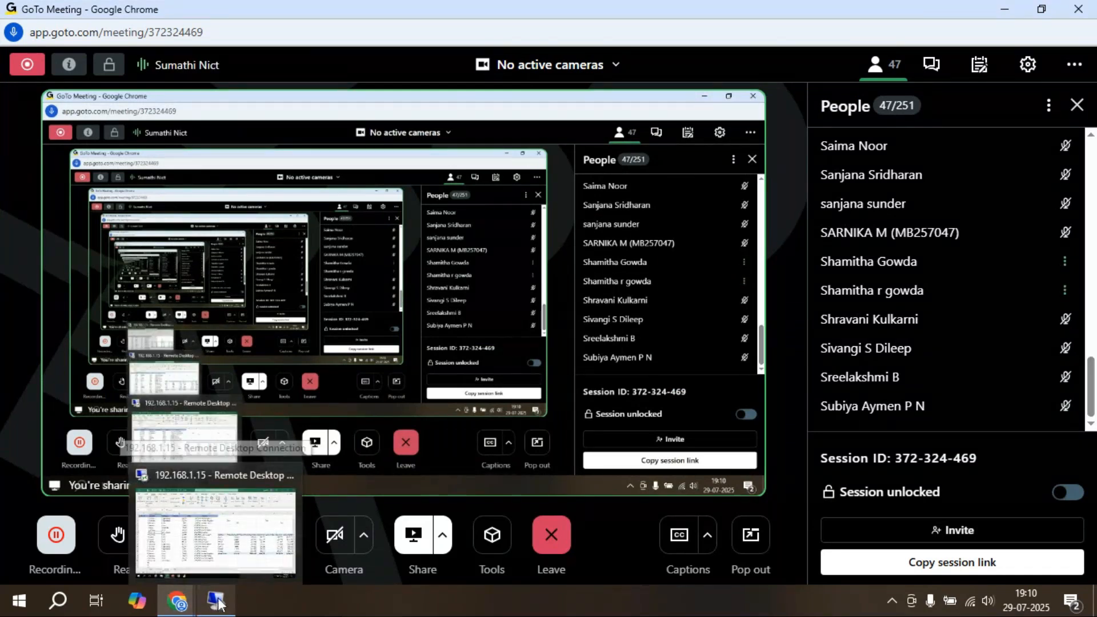
left_click(232, 574)
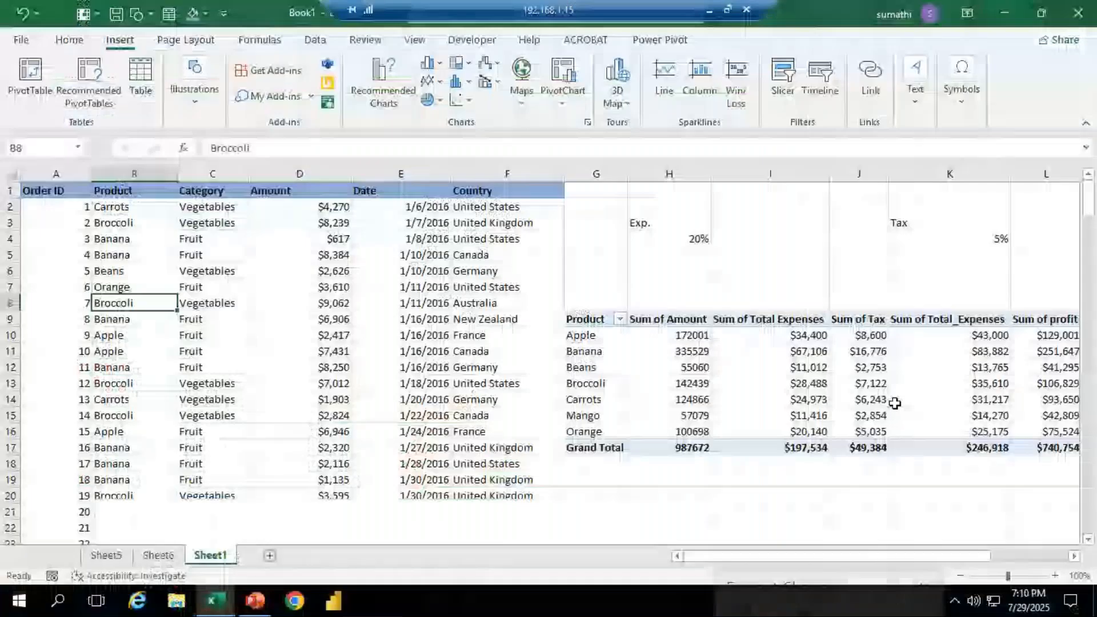
Step: Switch to GoTo Meeting, read back through the chat to its earliest messages, and return to the Excel workbook
left_click_drag(883, 556, 908, 569)
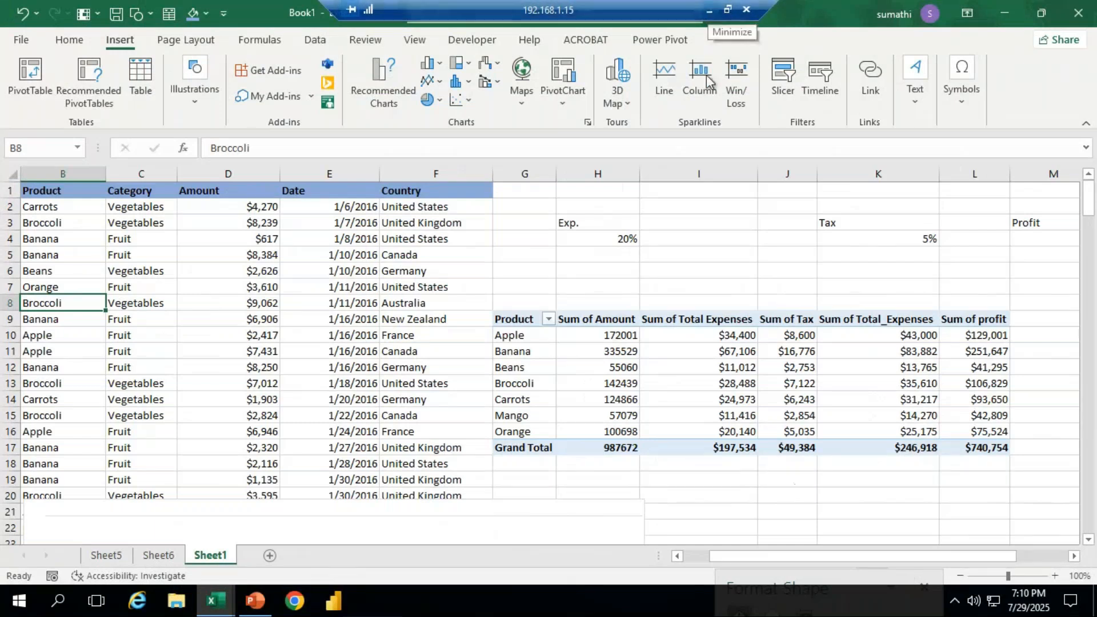
mouse_move(556, 384)
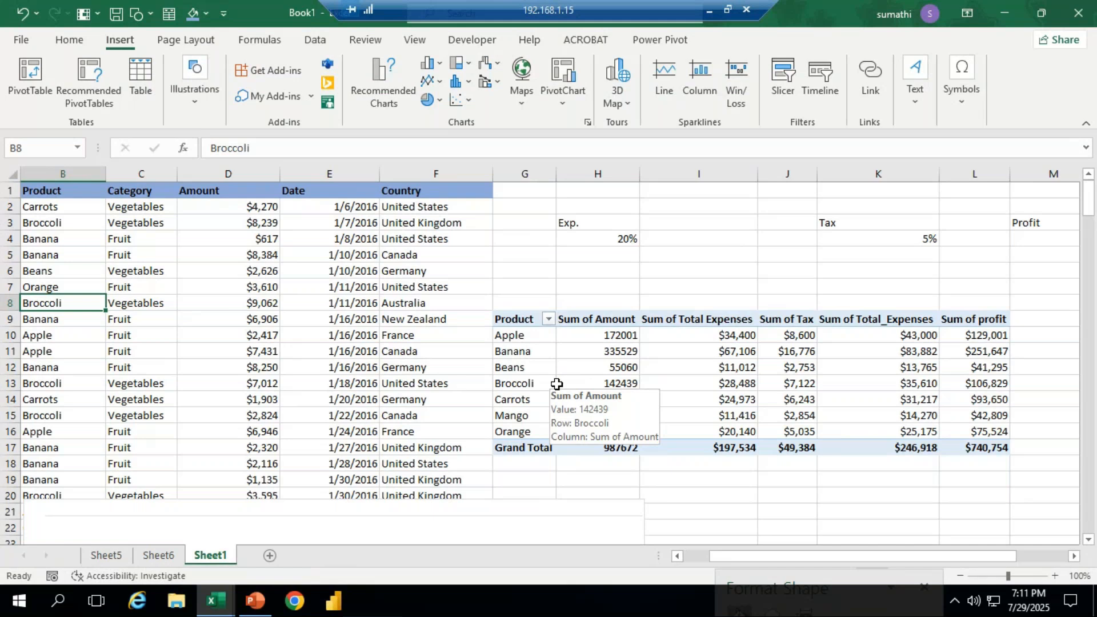
left_click(709, 10)
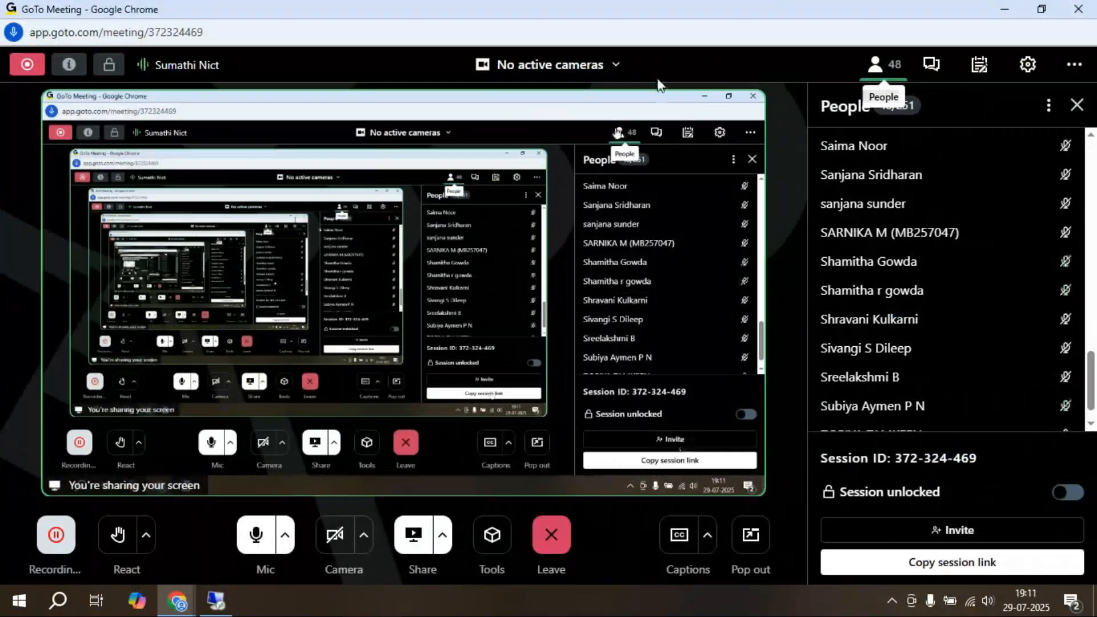
left_click(931, 73)
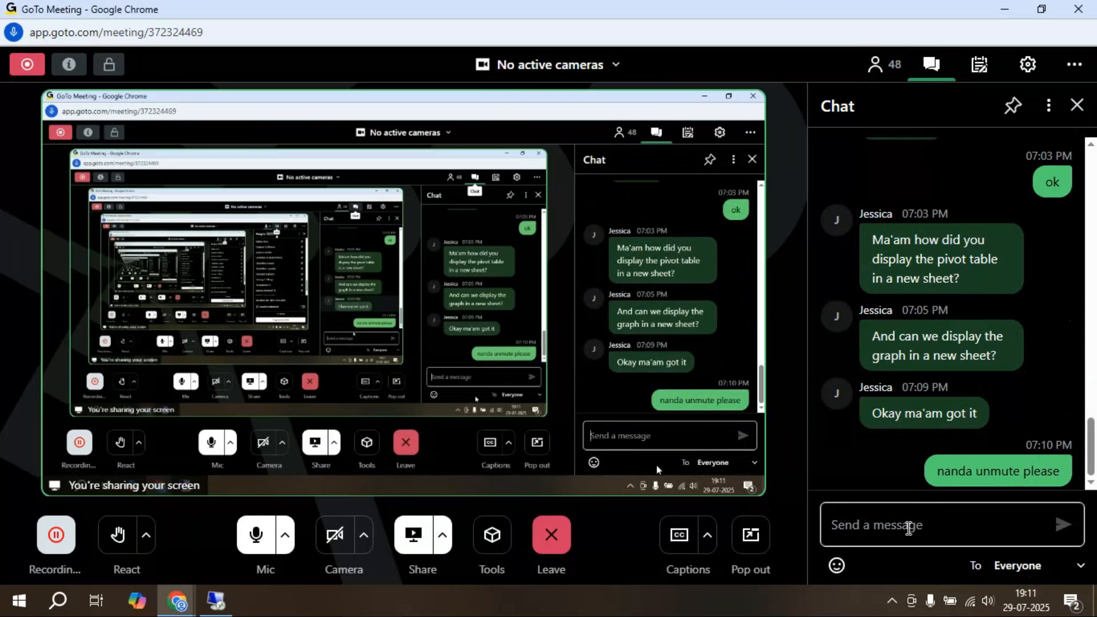
left_click_drag(1091, 460, 1080, 178)
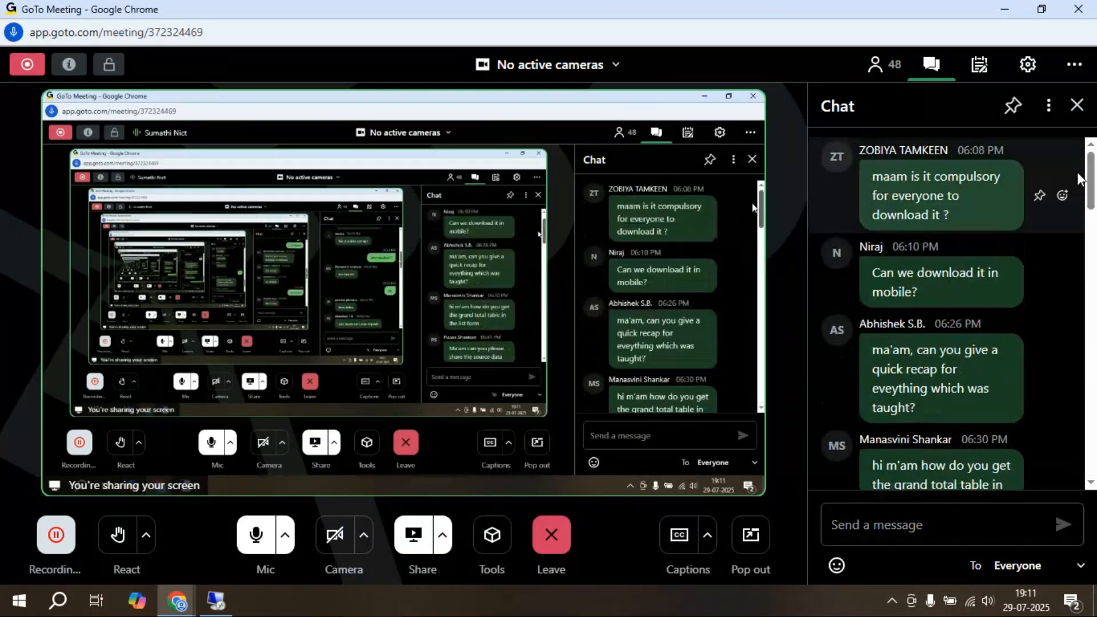
left_click(297, 517)
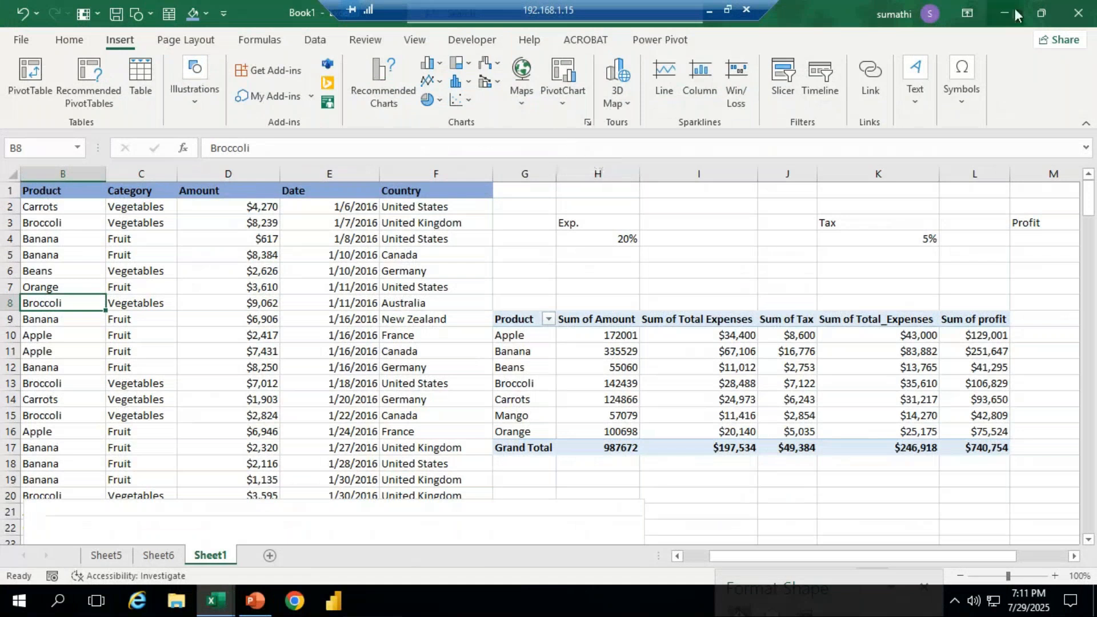
Step: Close the Book1 and pivot assignments1.xlsx workbooks without saving their changes
left_click(1076, 17)
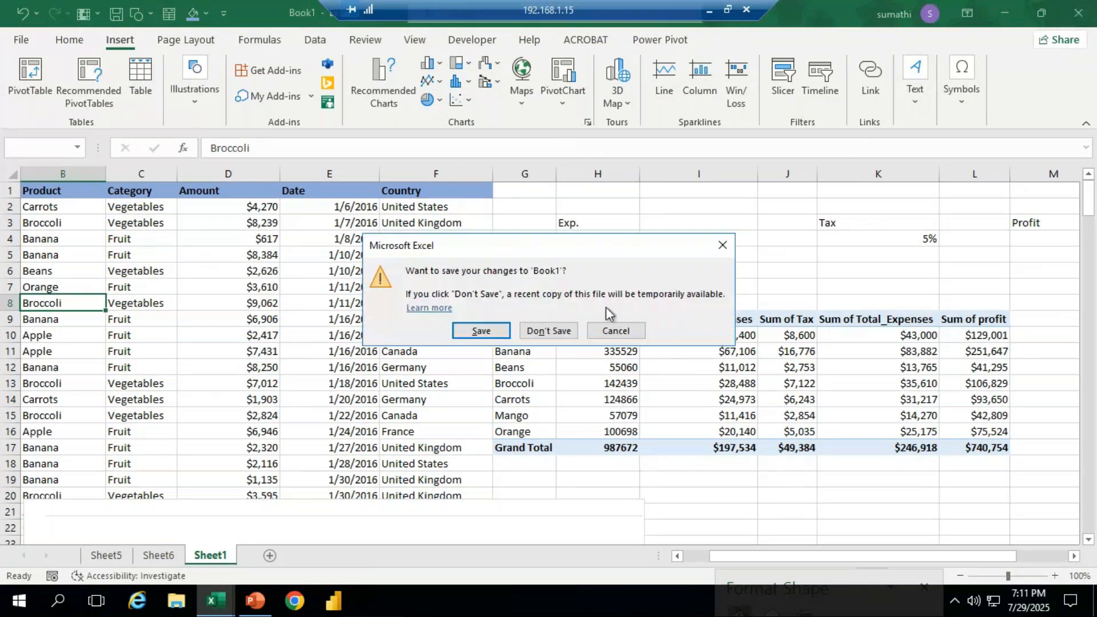
left_click(543, 333)
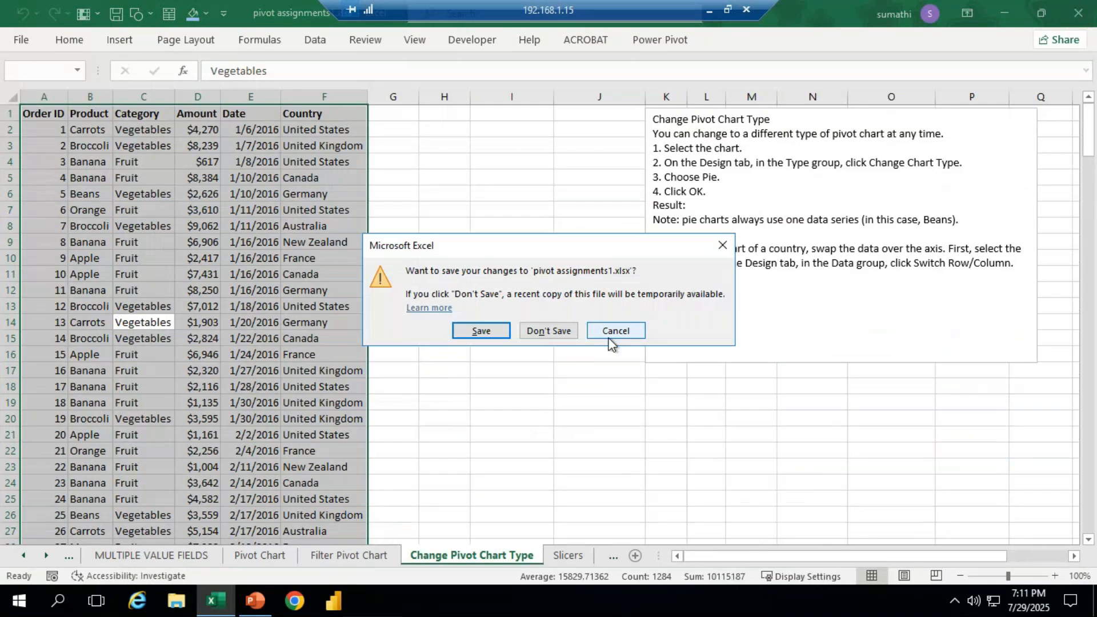
left_click(550, 332)
left_click(1004, 17)
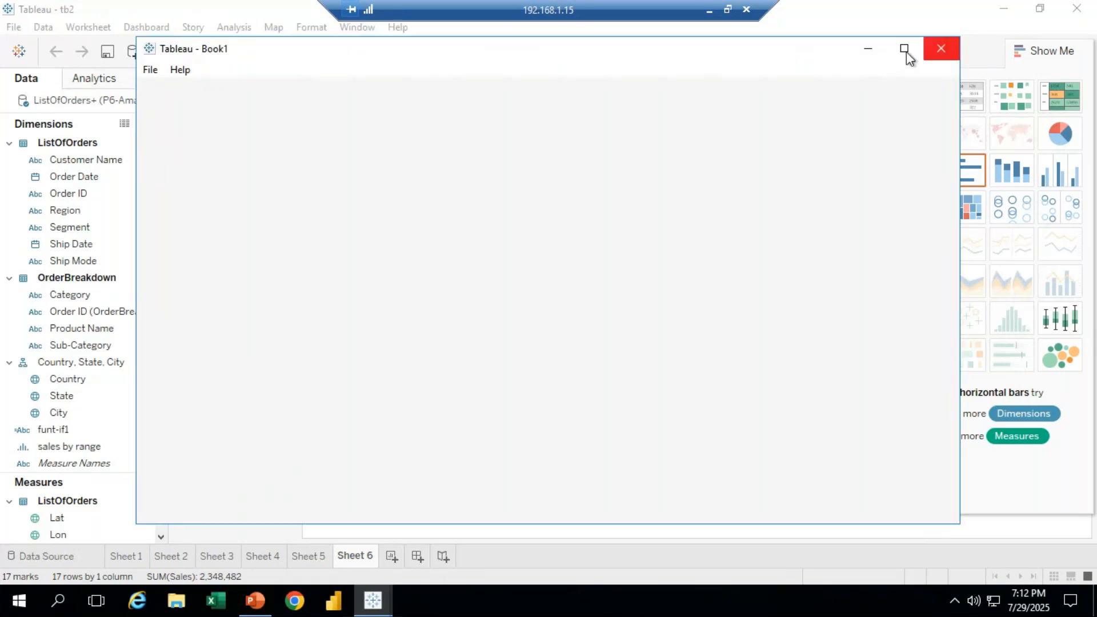
Step: Maximize the blank Tableau Book1 workbook, and minimize the open Tableau windows to reach the desktop
left_click(904, 48)
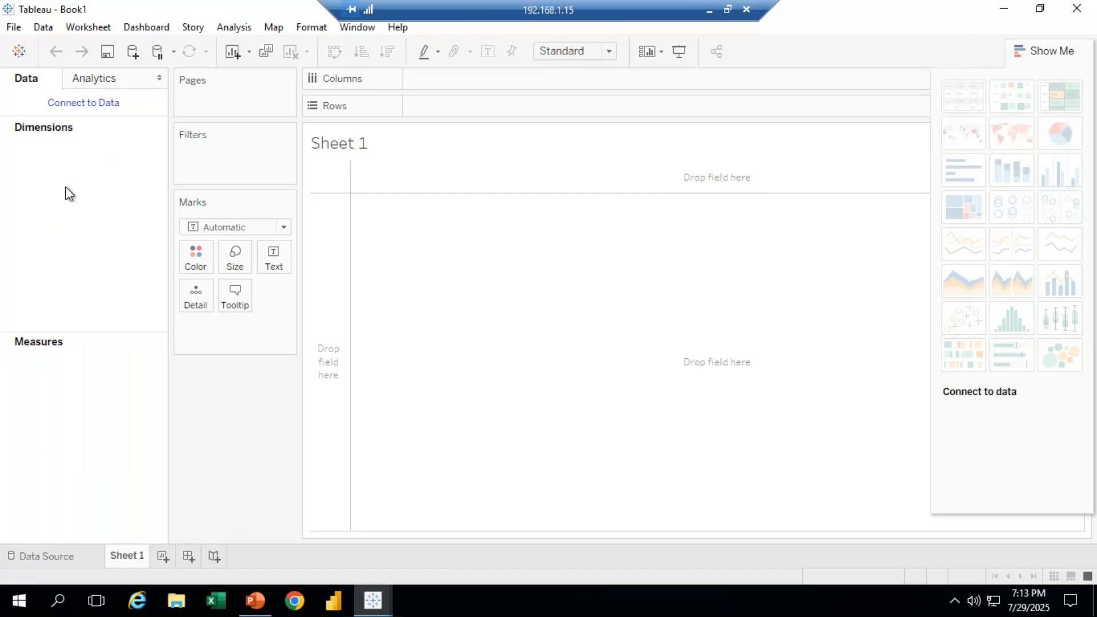
left_click(988, 16)
left_click(1004, 8)
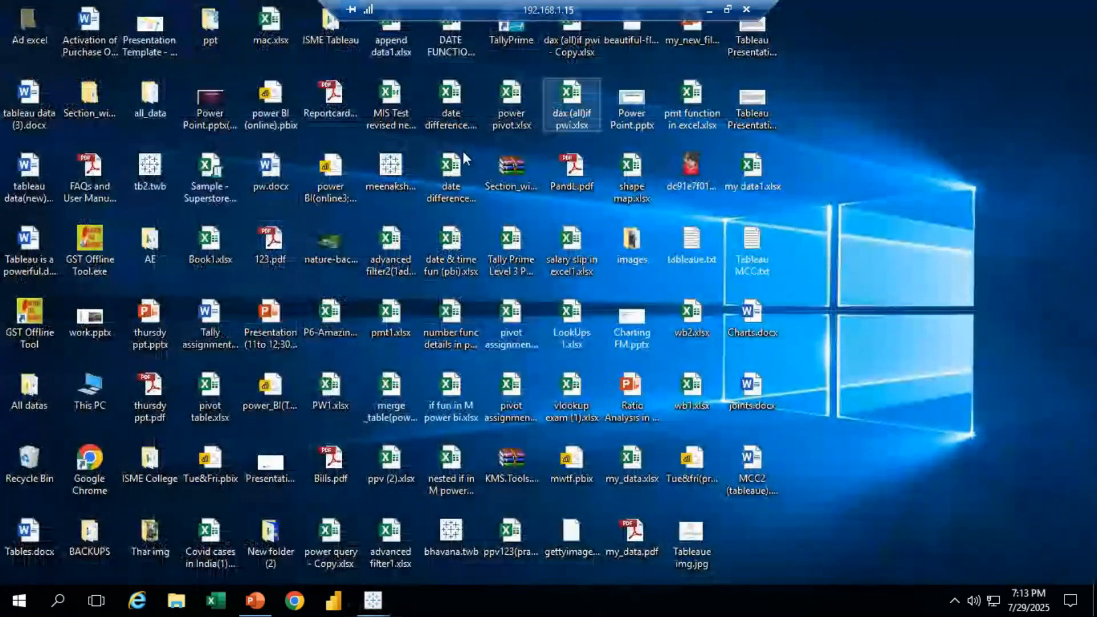
Step: Switch to Chrome on the remote desktop and open kaggle.com
left_click(294, 600)
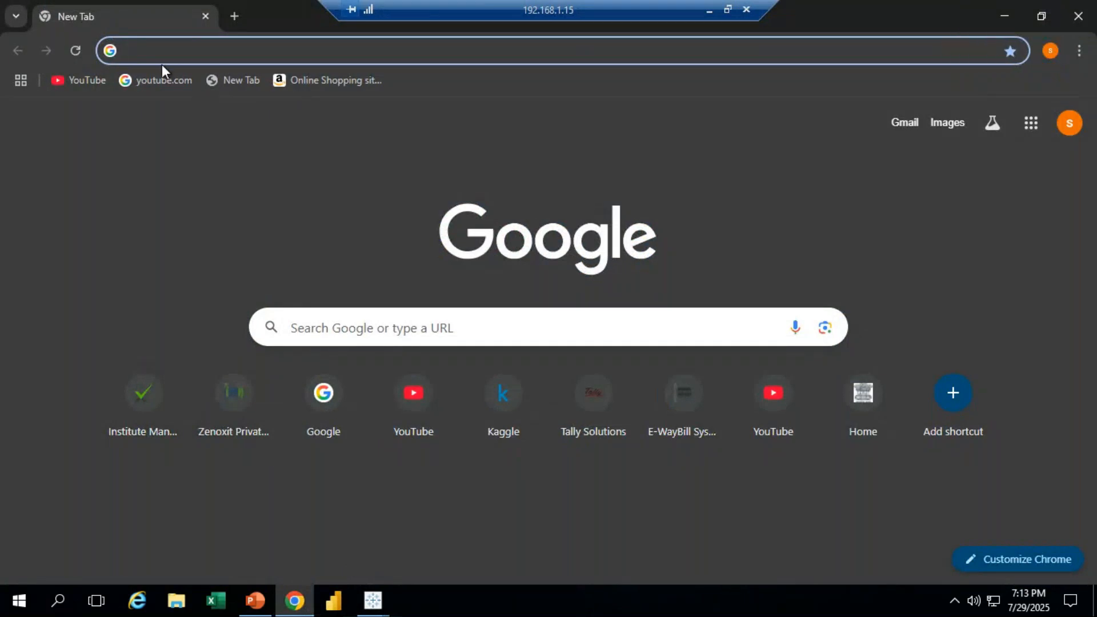
type("kagg")
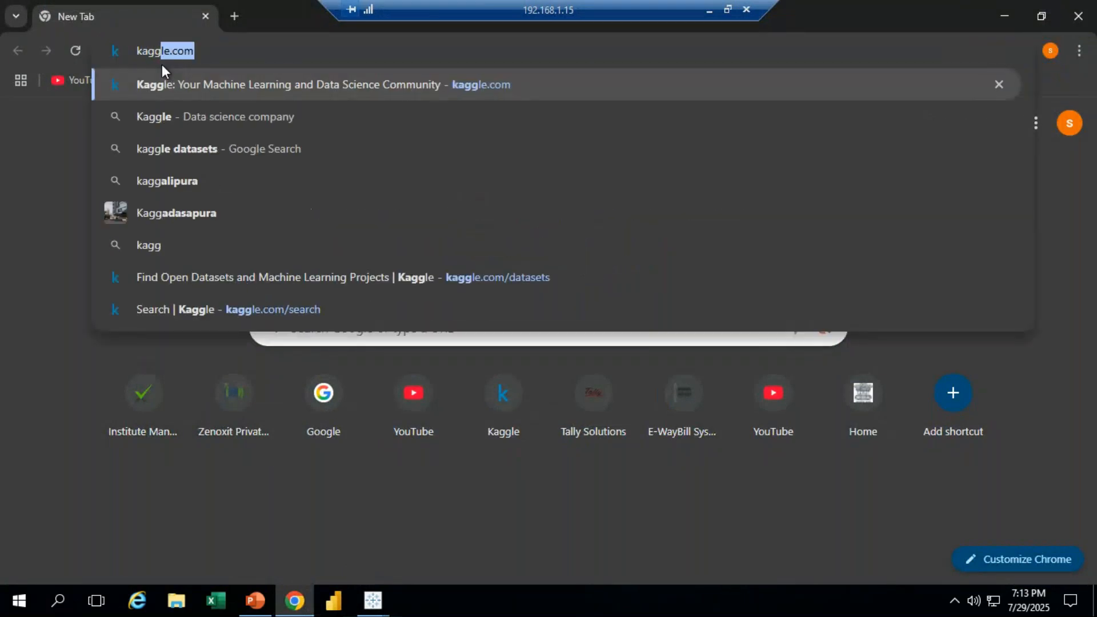
type("le.com")
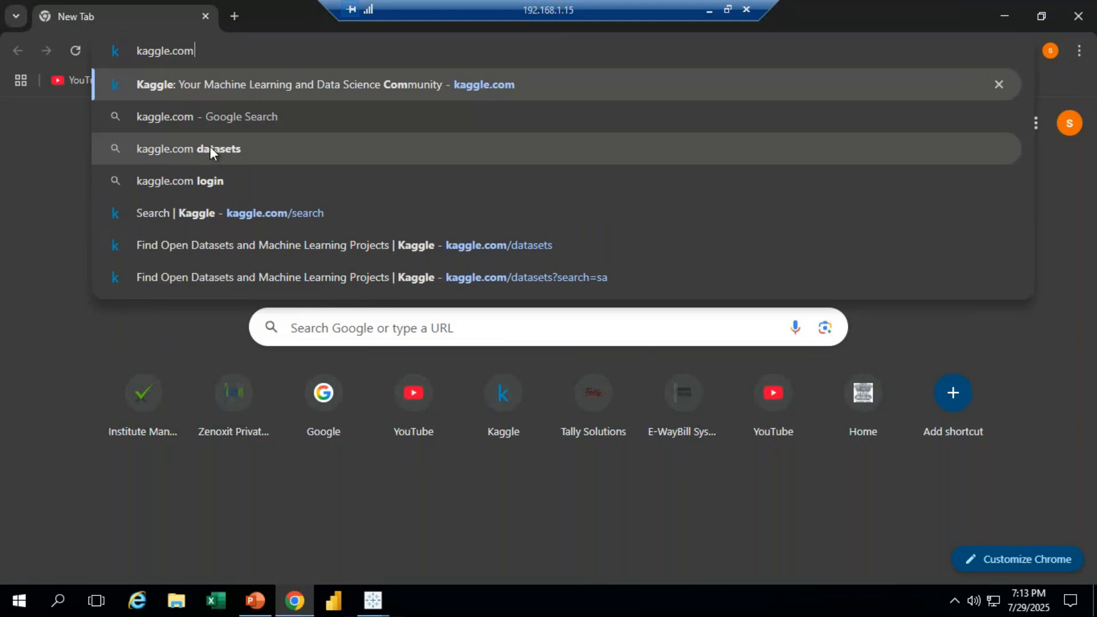
key("Return")
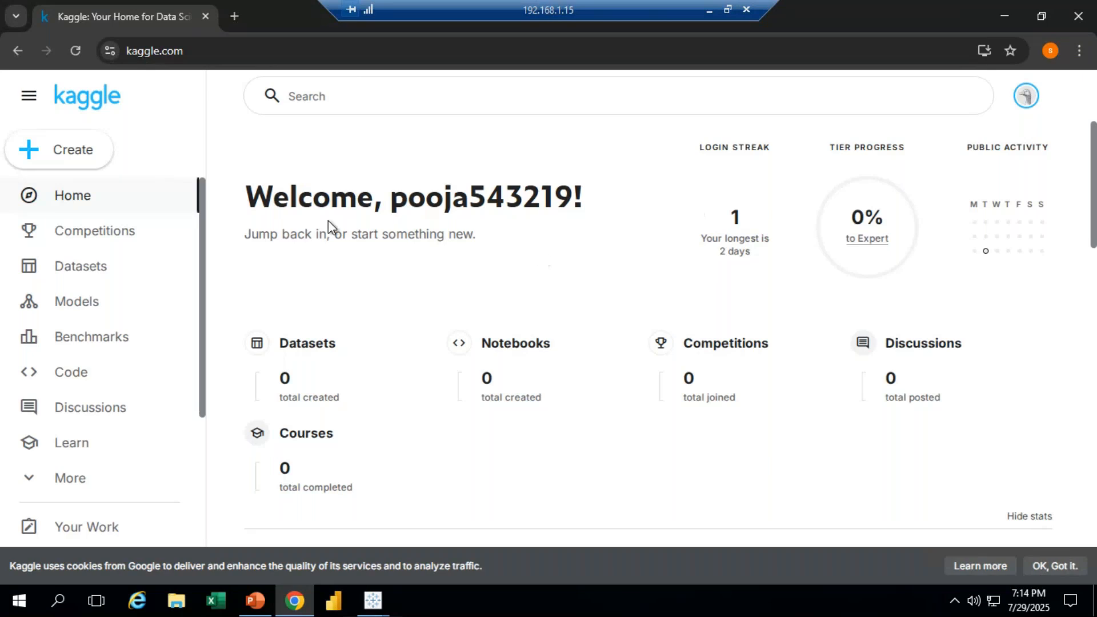
Step: Sign the current profile out of Chrome and close the Google sign-in and Kaggle tabs
left_click(1051, 51)
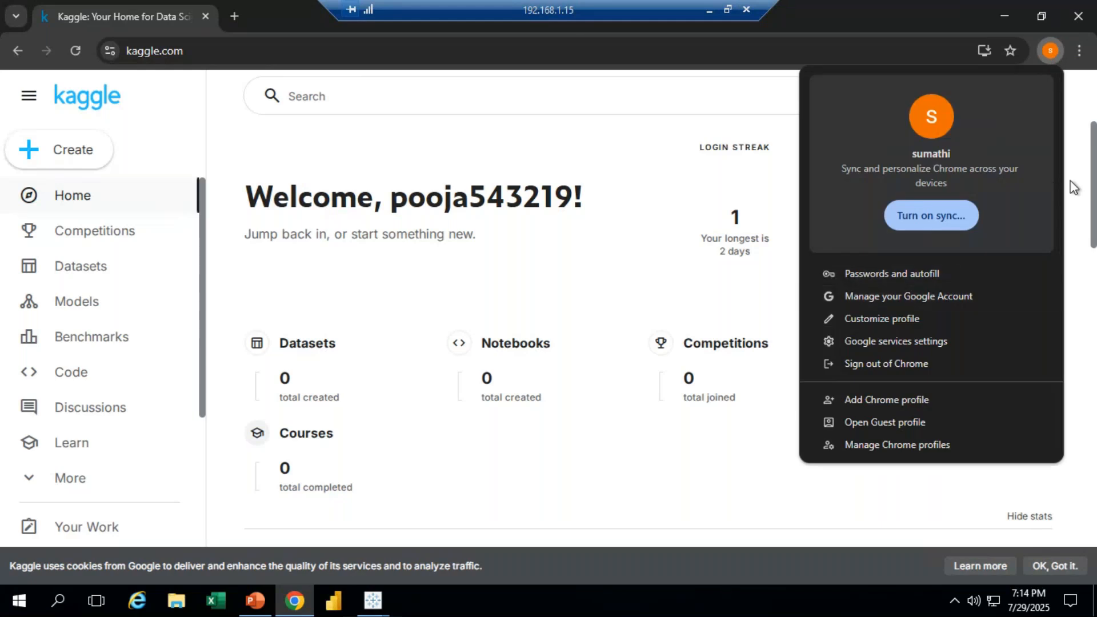
left_click(893, 365)
left_click(616, 186)
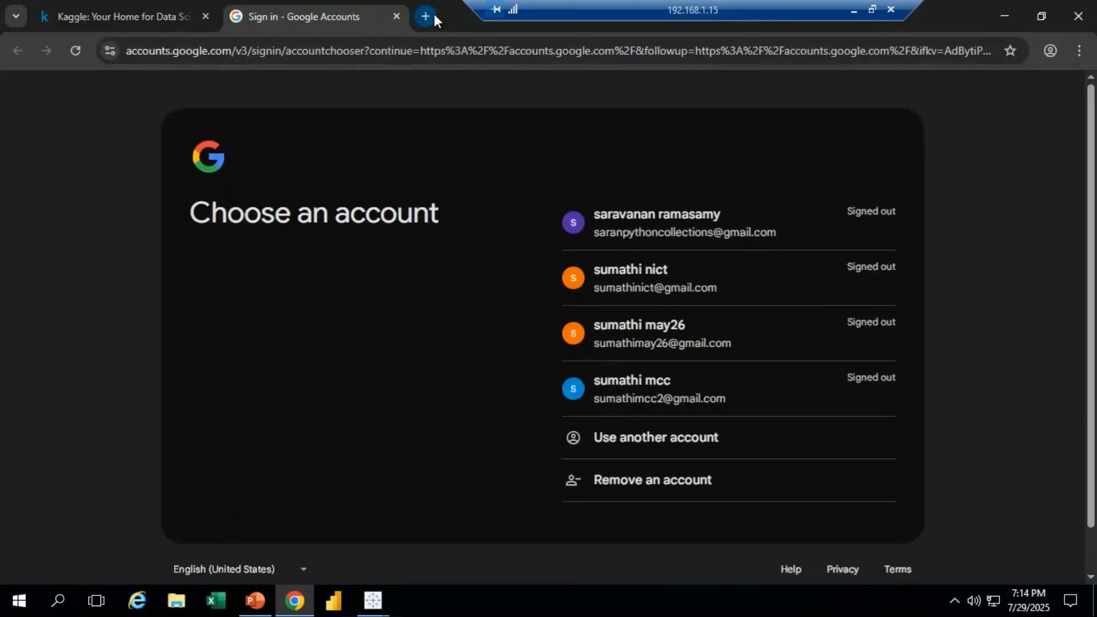
left_click(398, 16)
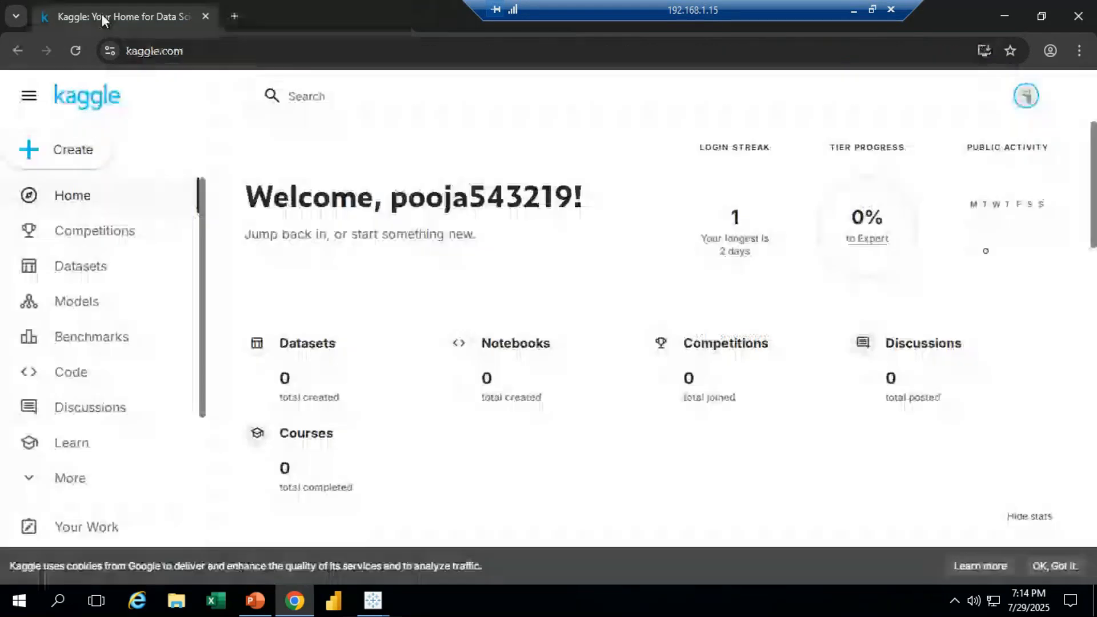
left_click(206, 17)
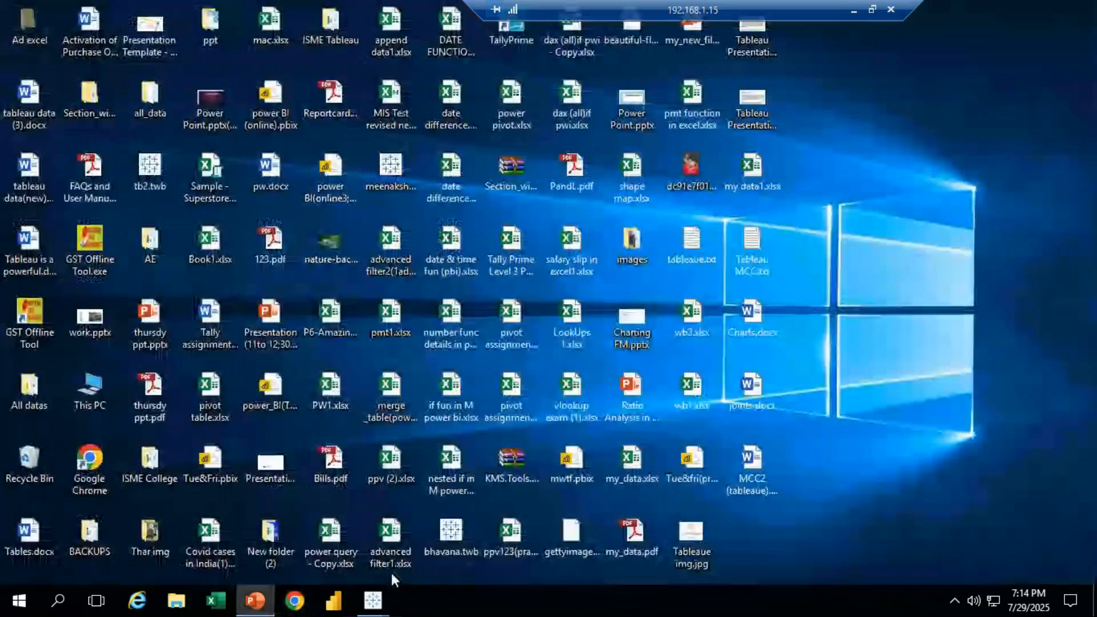
Step: Reopen Chrome with the profile signed out and load kaggle.com again
left_click(294, 600)
left_click(164, 50)
type("ka")
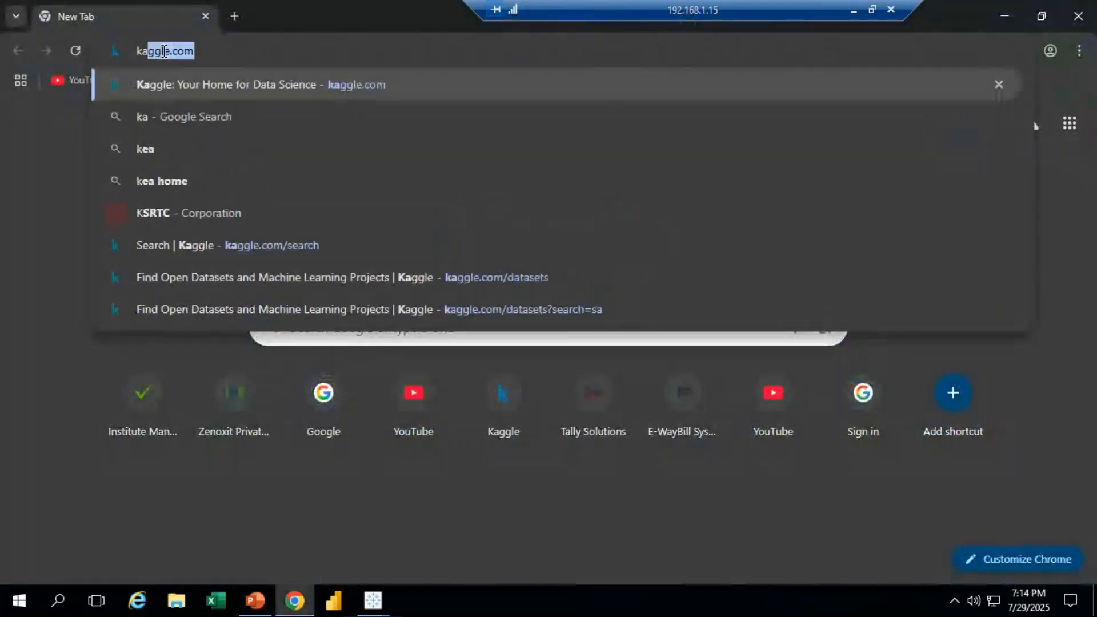
type("ggl")
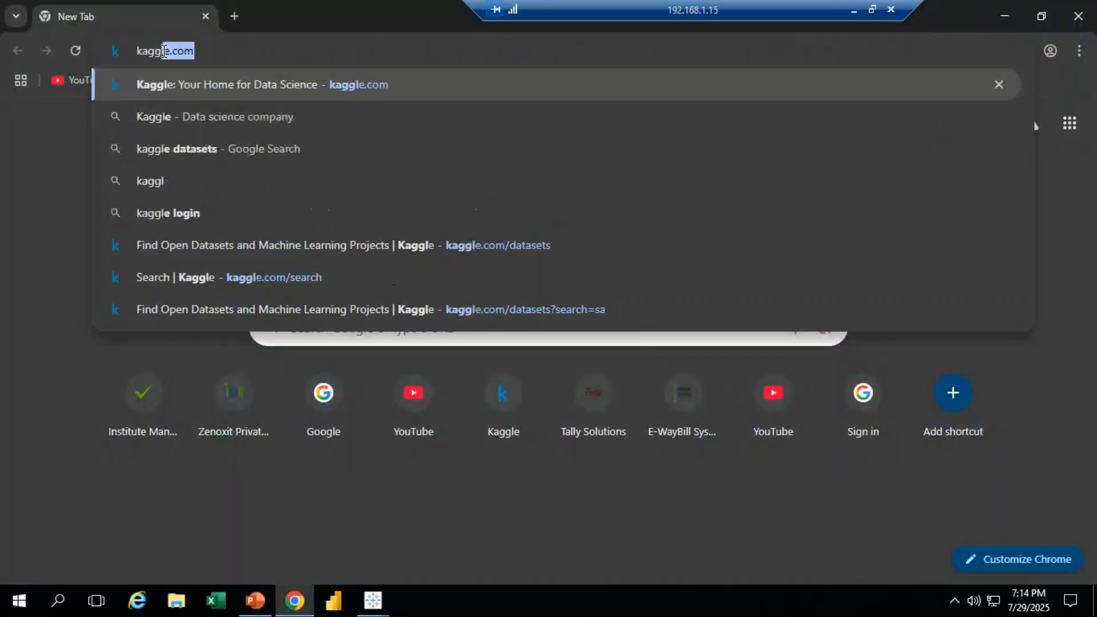
type("e.com")
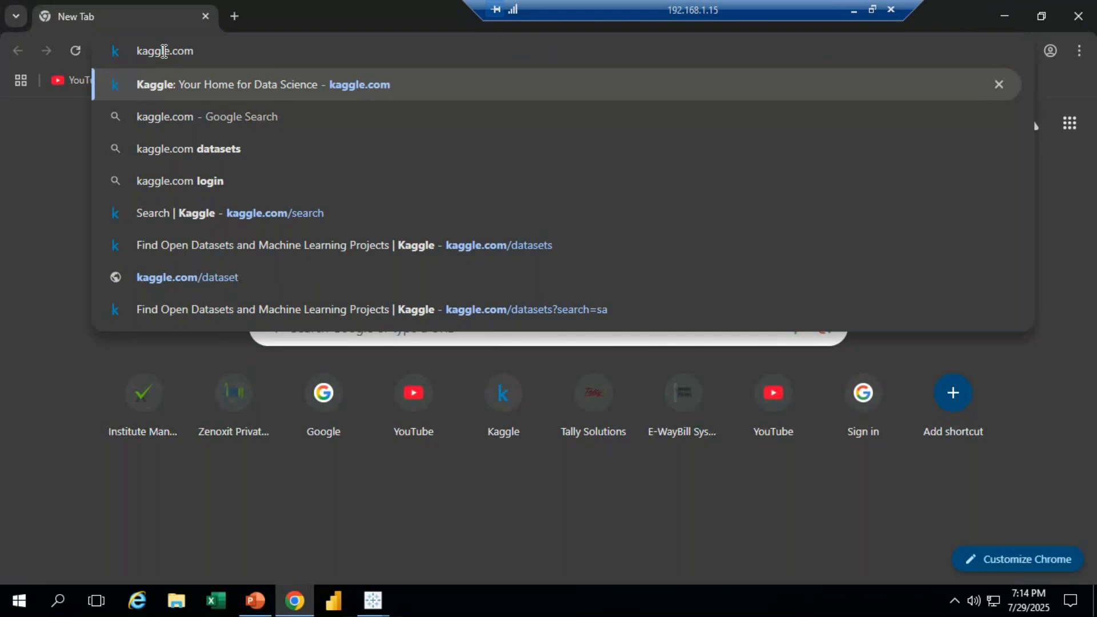
key("Return")
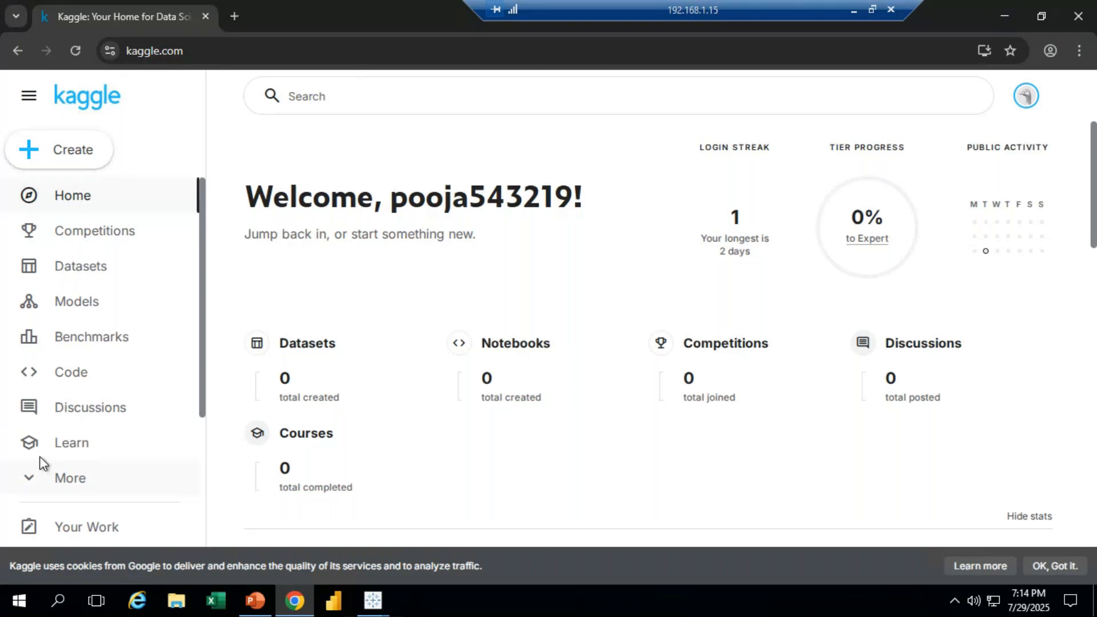
Step: Search Kaggle for "Amazing Mart EU2Geo" and select the entered search text
left_click(309, 96)
type("A")
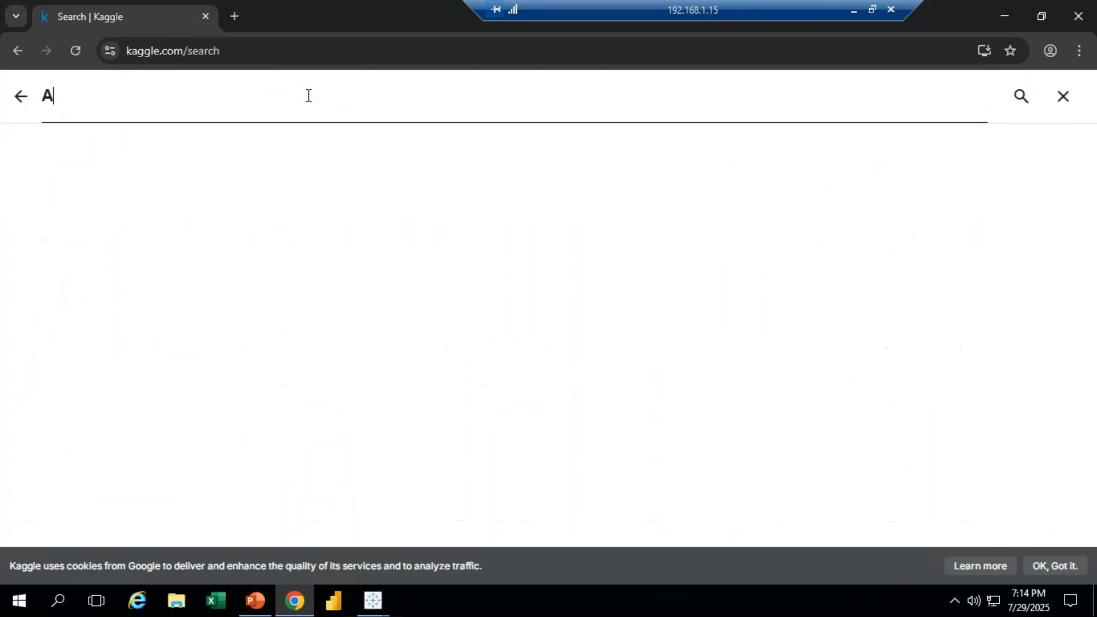
type("max")
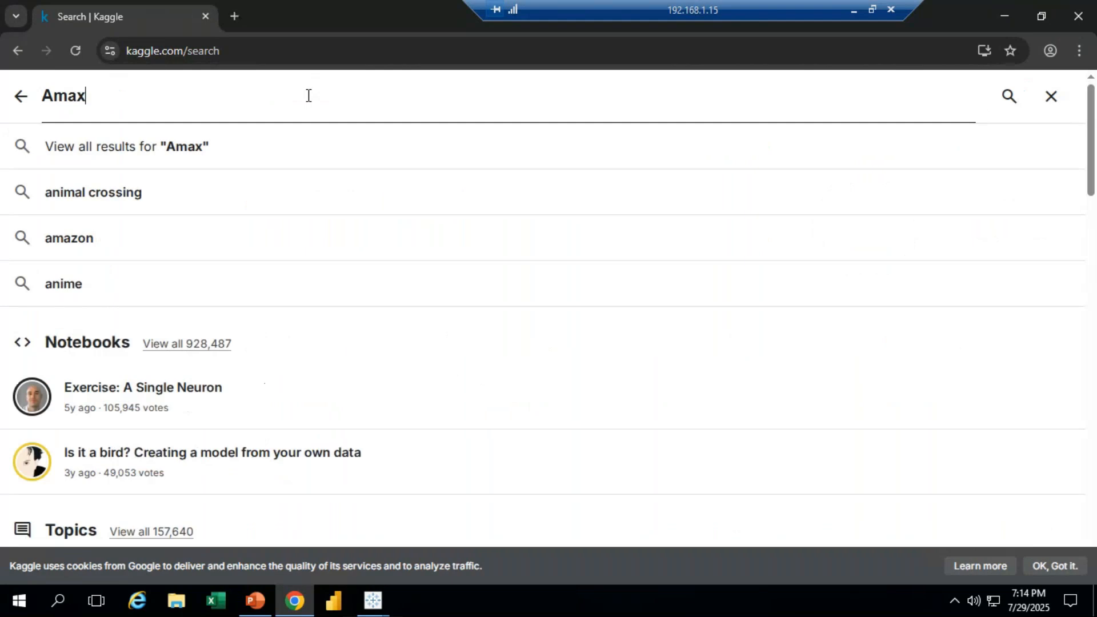
key("BackSpace")
type("zing Mart ")
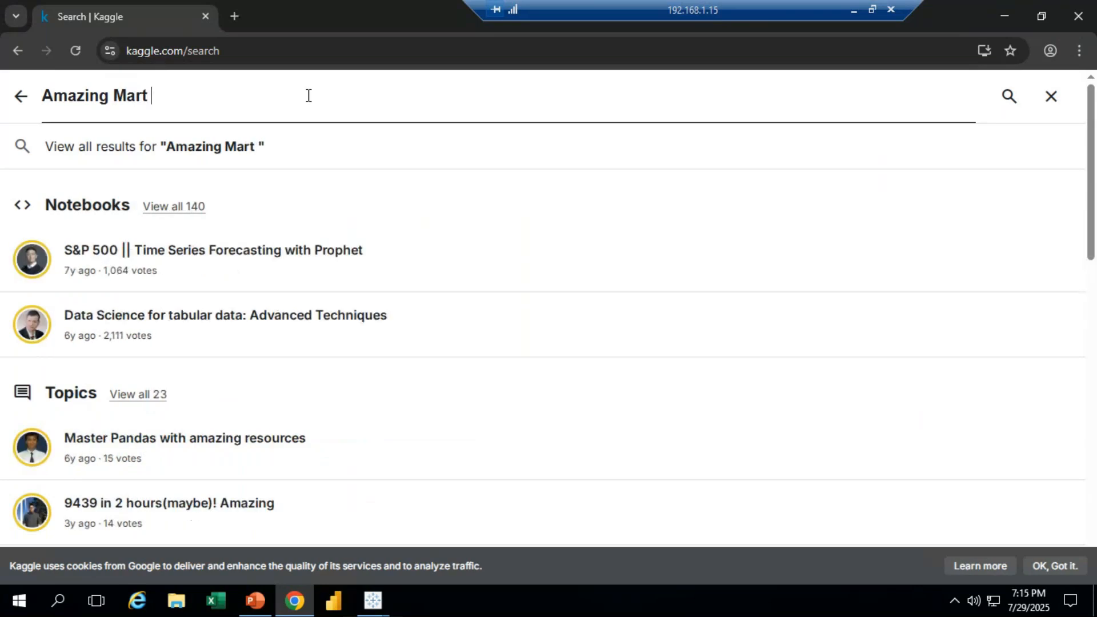
type("EU")
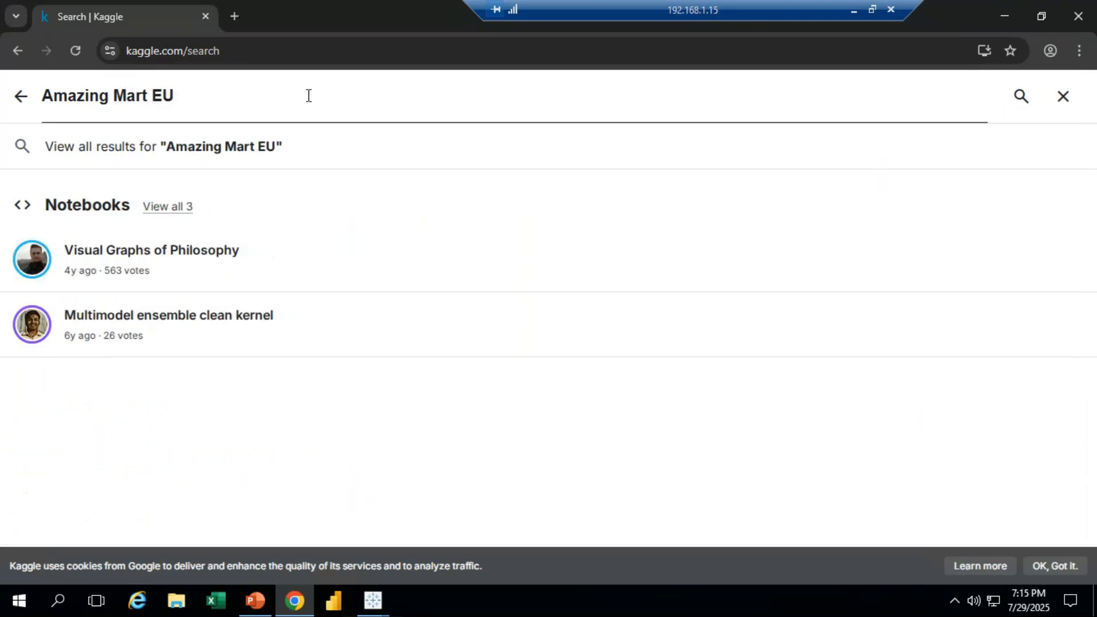
type("2")
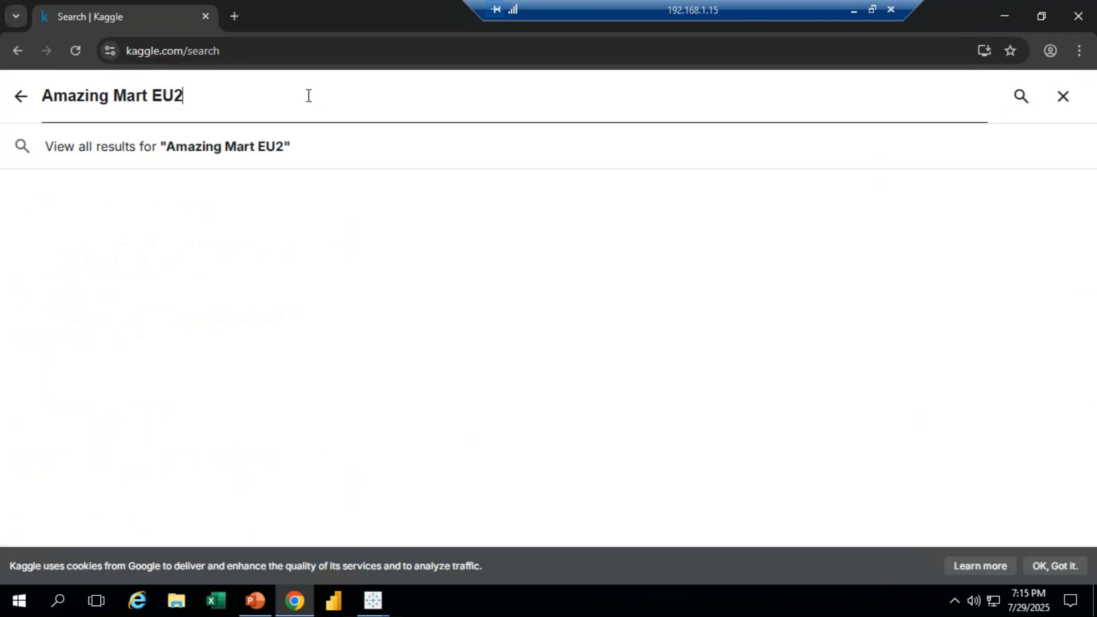
type("Geo")
left_click_drag(236, 92, 41, 94)
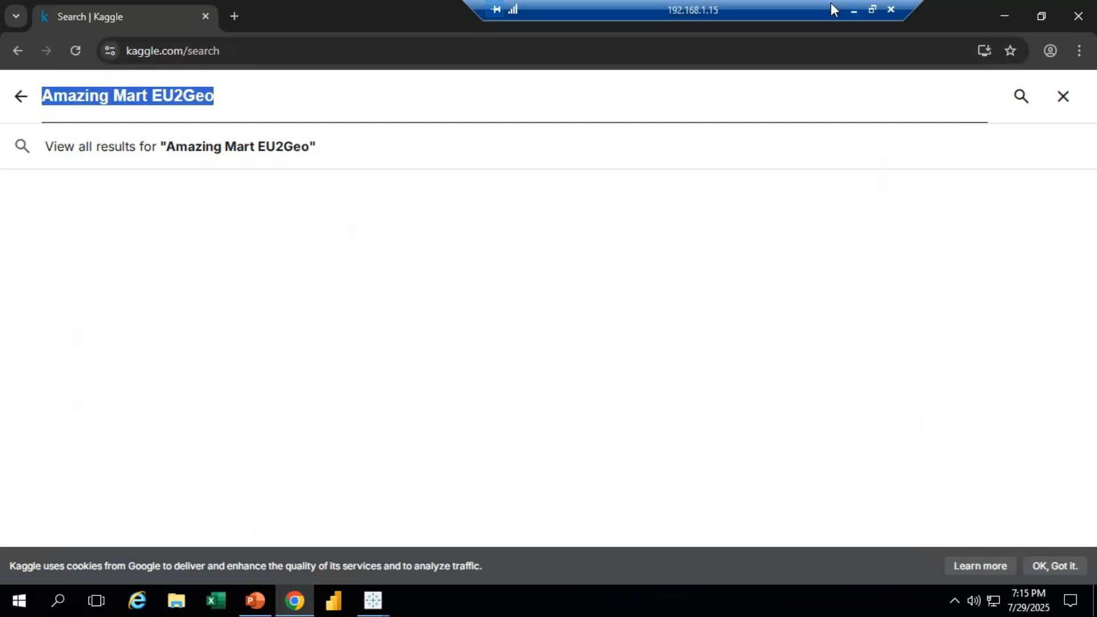
Step: Minimize the remote desktop and the meeting window, then load kaggle.com in a maximized local Chrome window
left_click(851, 11)
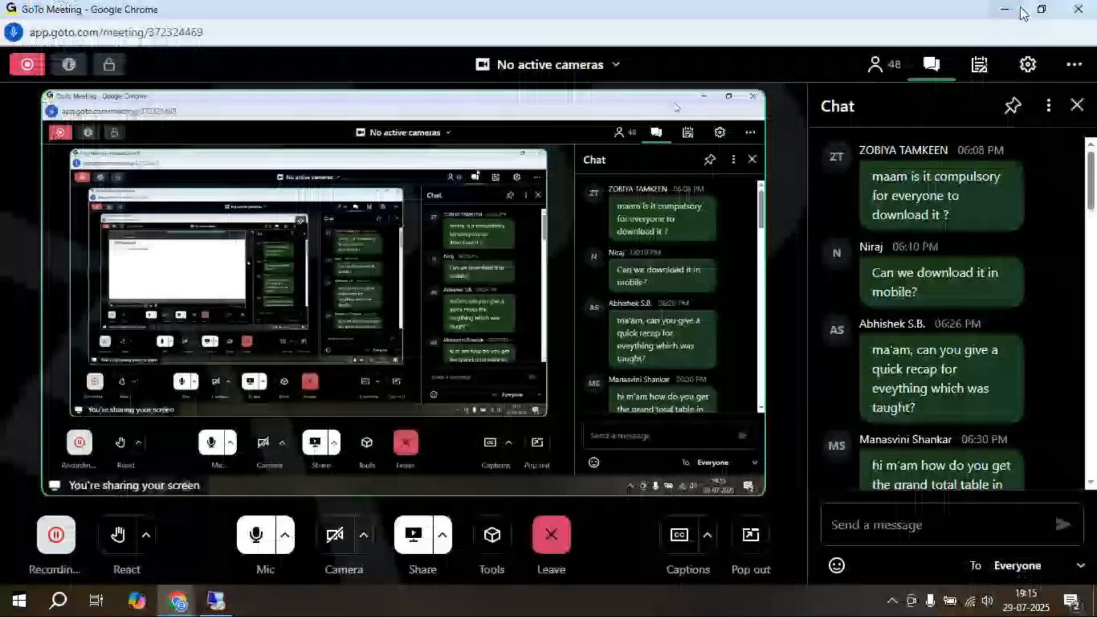
left_click(1004, 10)
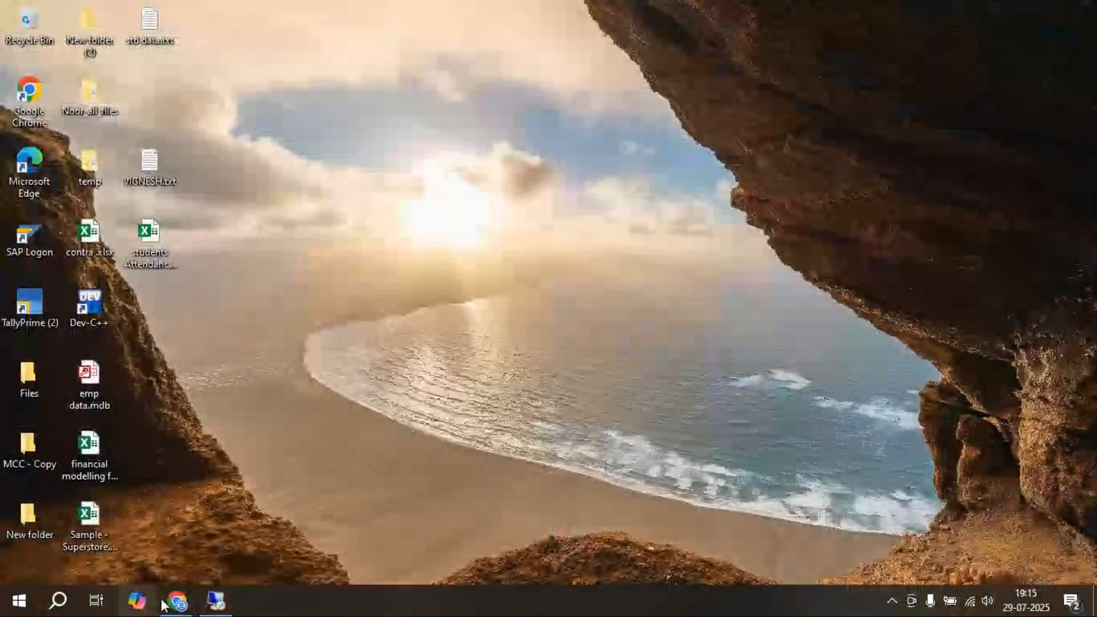
left_click(164, 603)
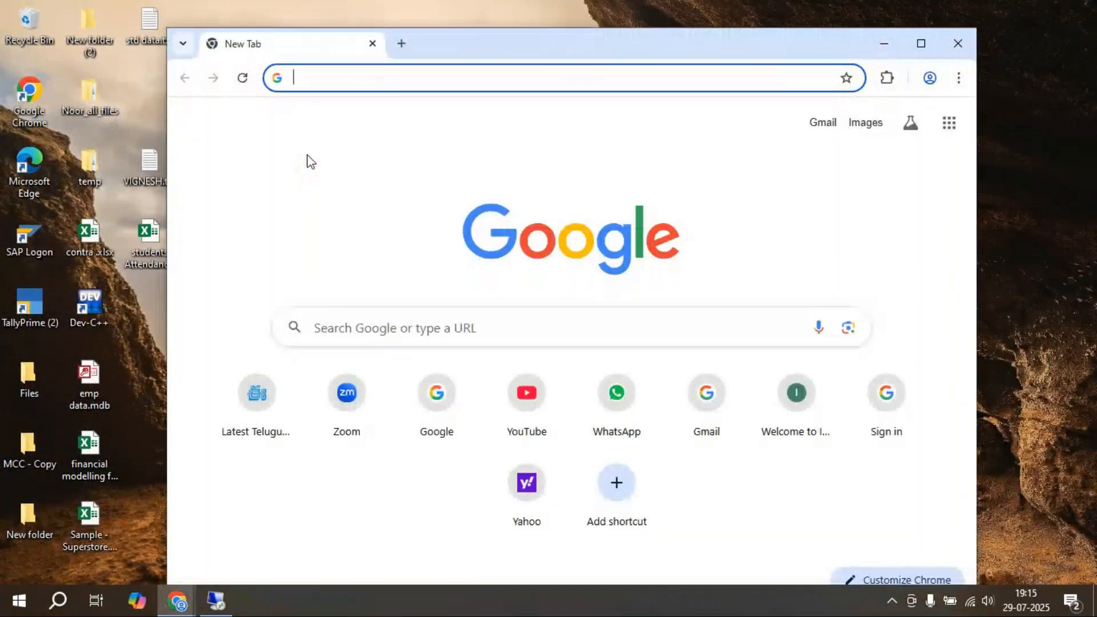
left_click(924, 44)
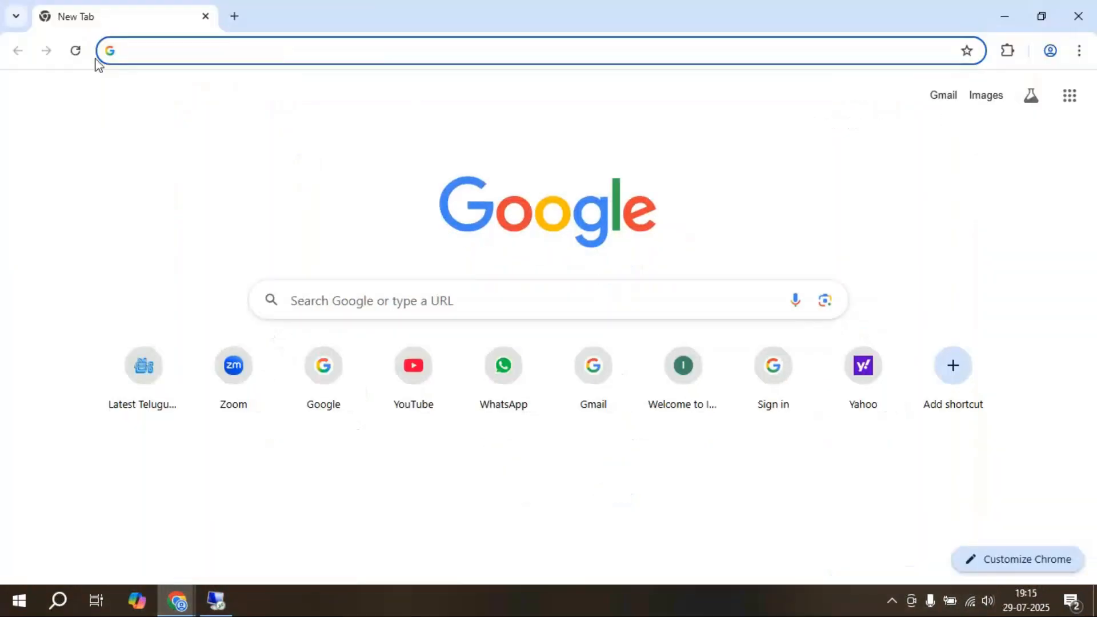
type("kagg")
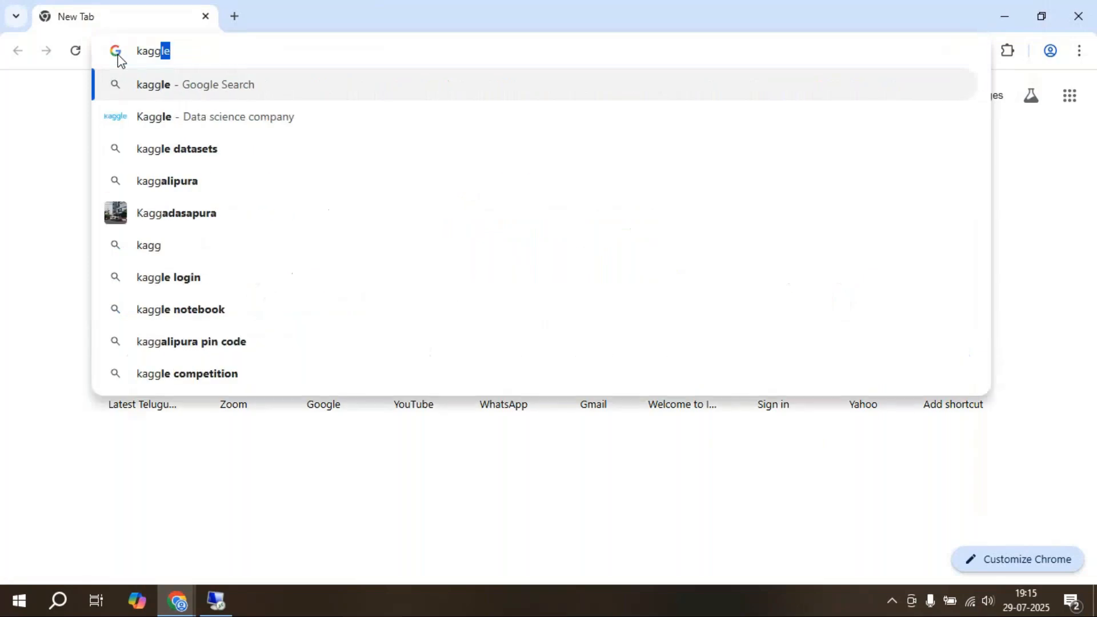
type("le.")
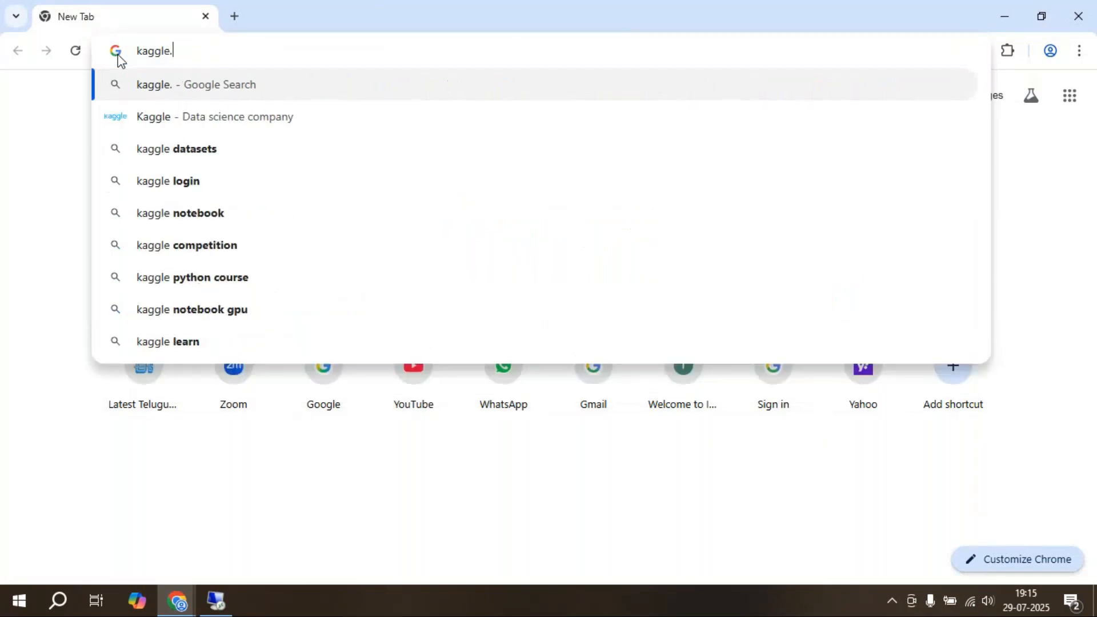
type("com")
key("Return")
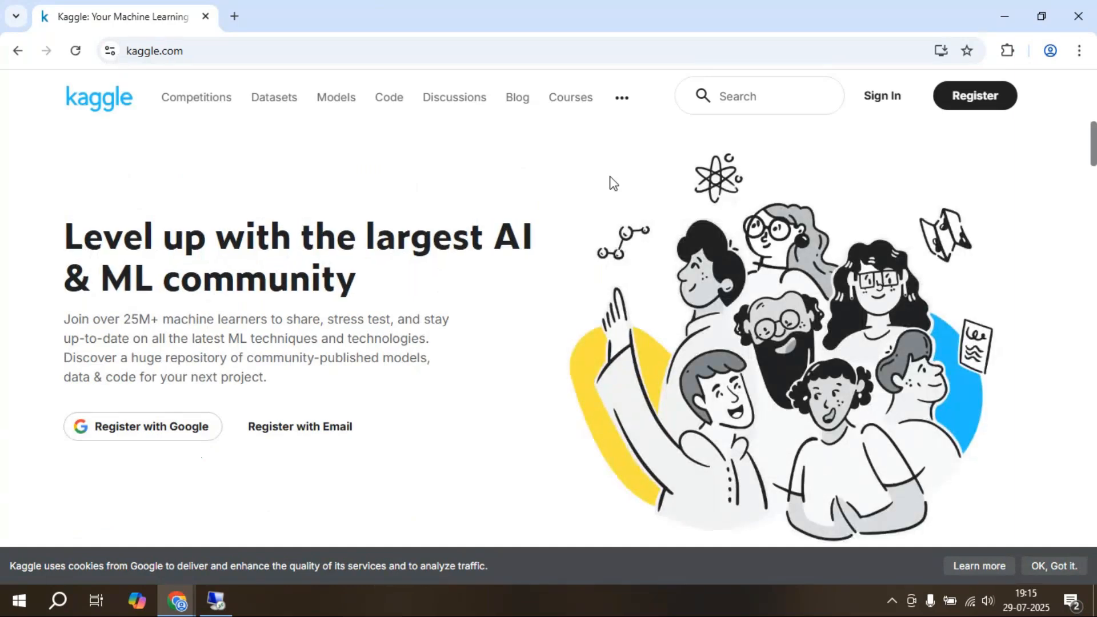
Step: Sign in to Kaggle with the chosen Google account, entering the account password
left_click(884, 98)
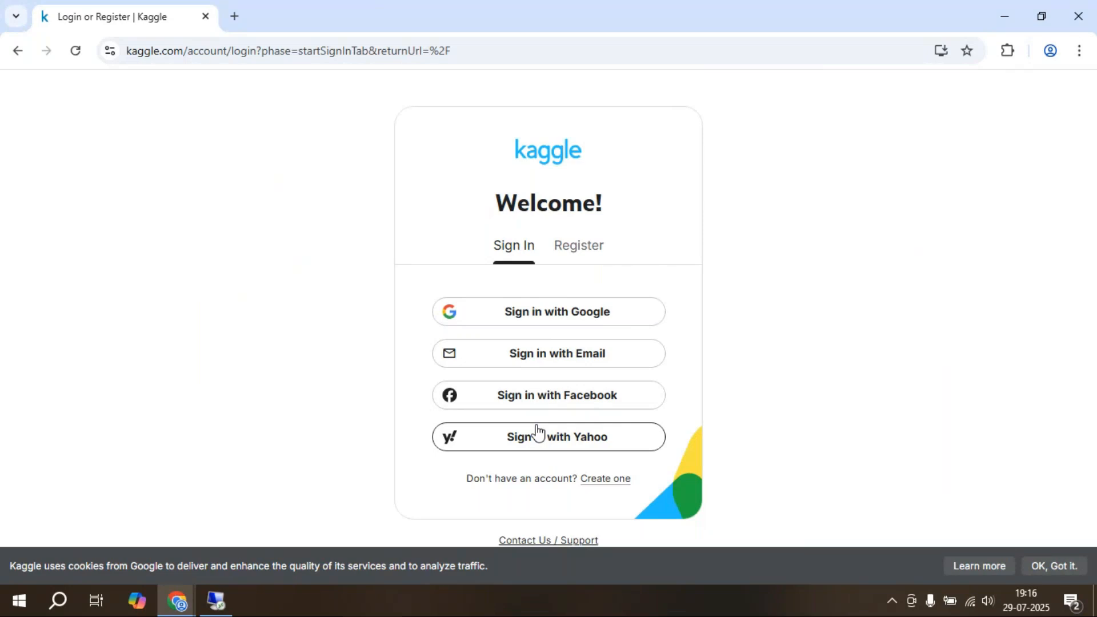
left_click(557, 318)
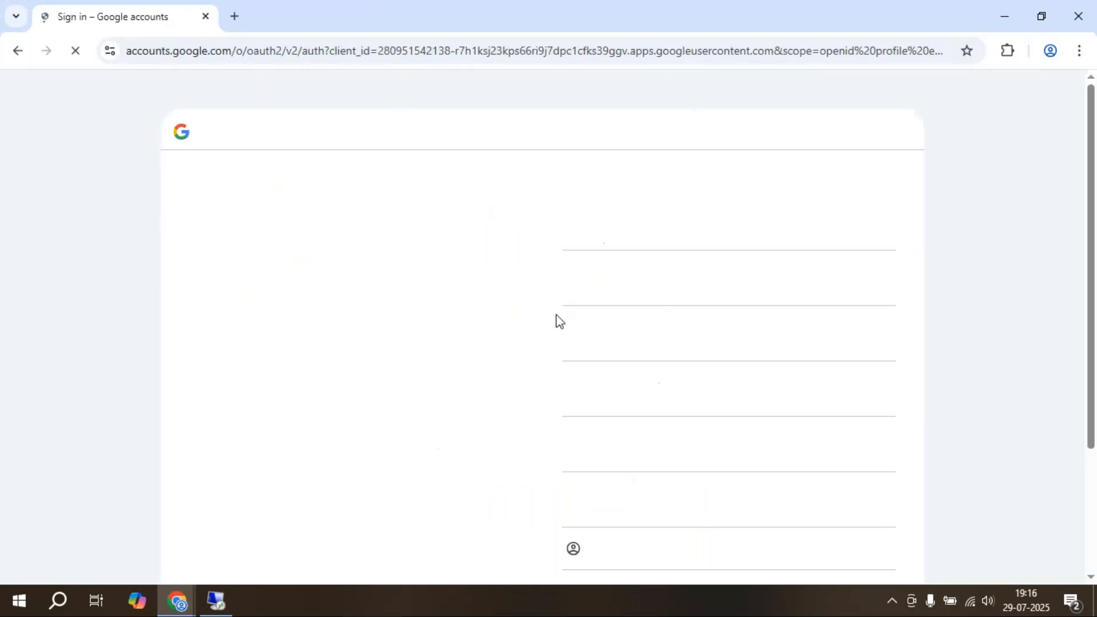
left_click(648, 444)
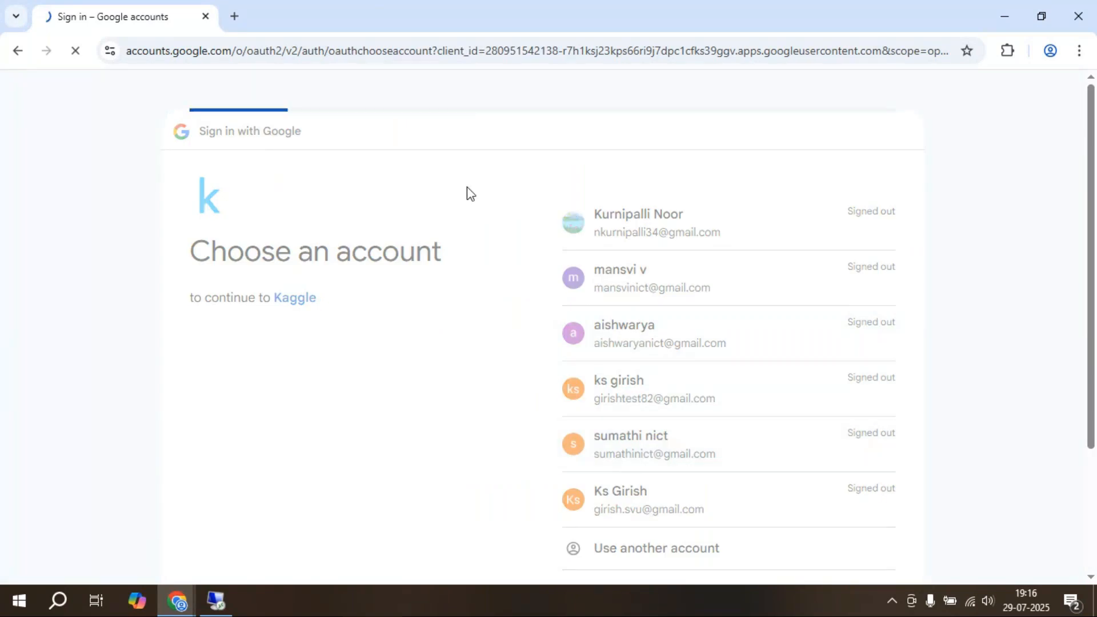
type("••••••")
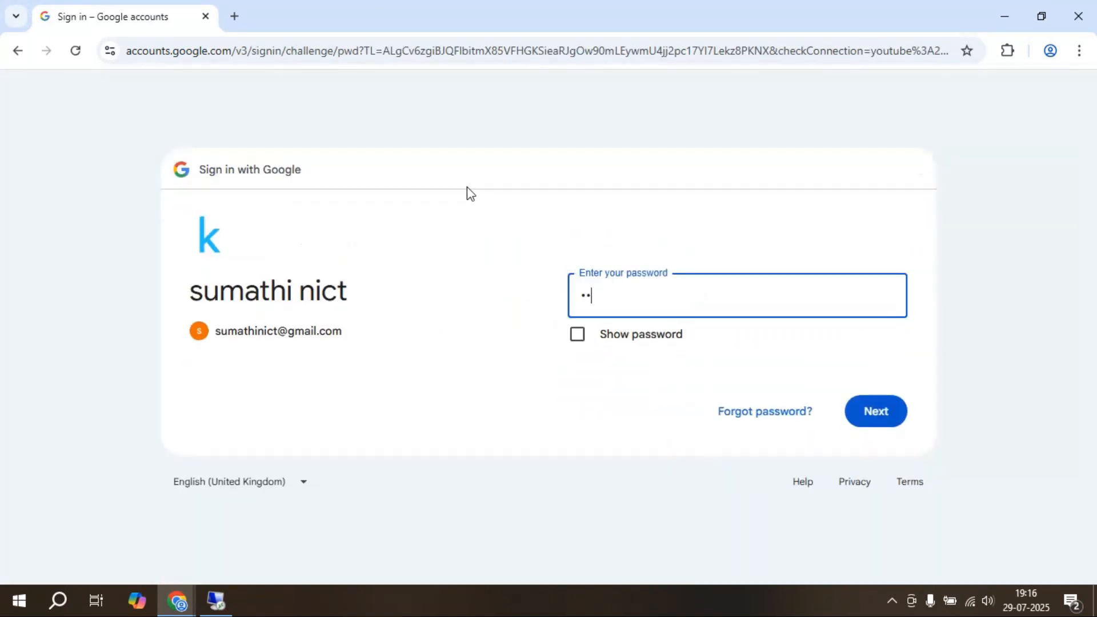
type("•••••••")
left_click(861, 411)
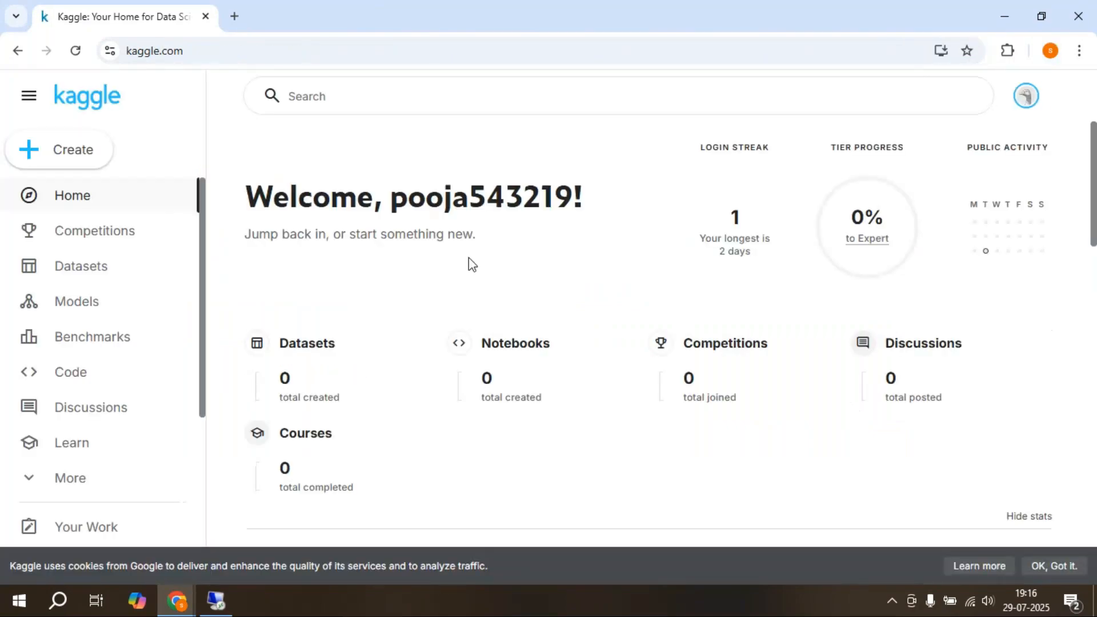
Step: Search Kaggle for "Amazing Mart EU2Geo" from the signed-in account
left_click(314, 96)
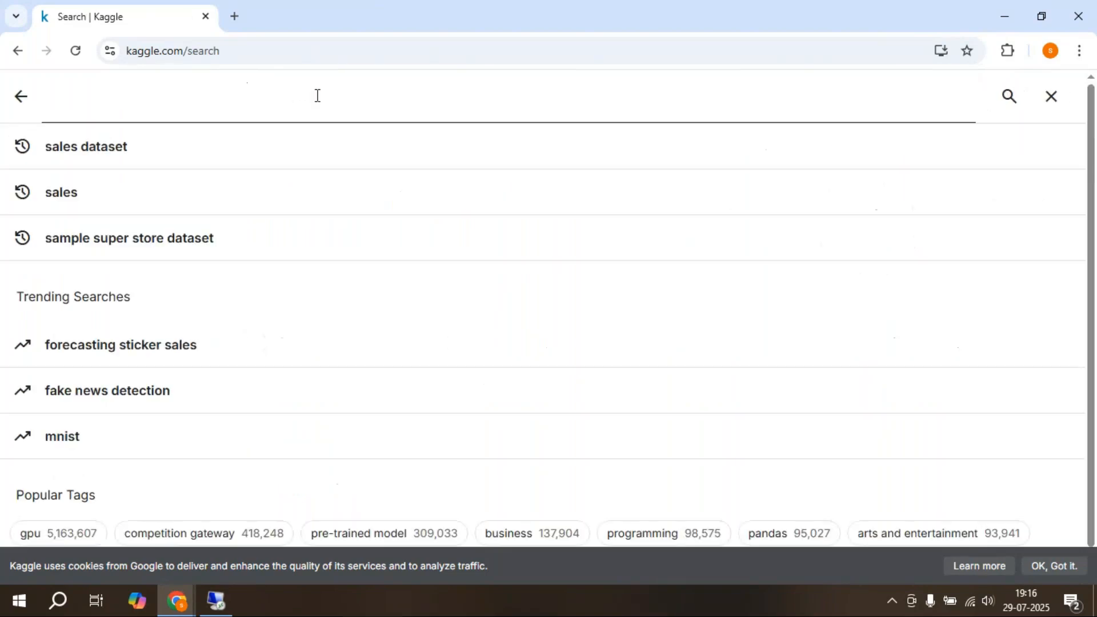
type("Amazing Mart EU2Geo")
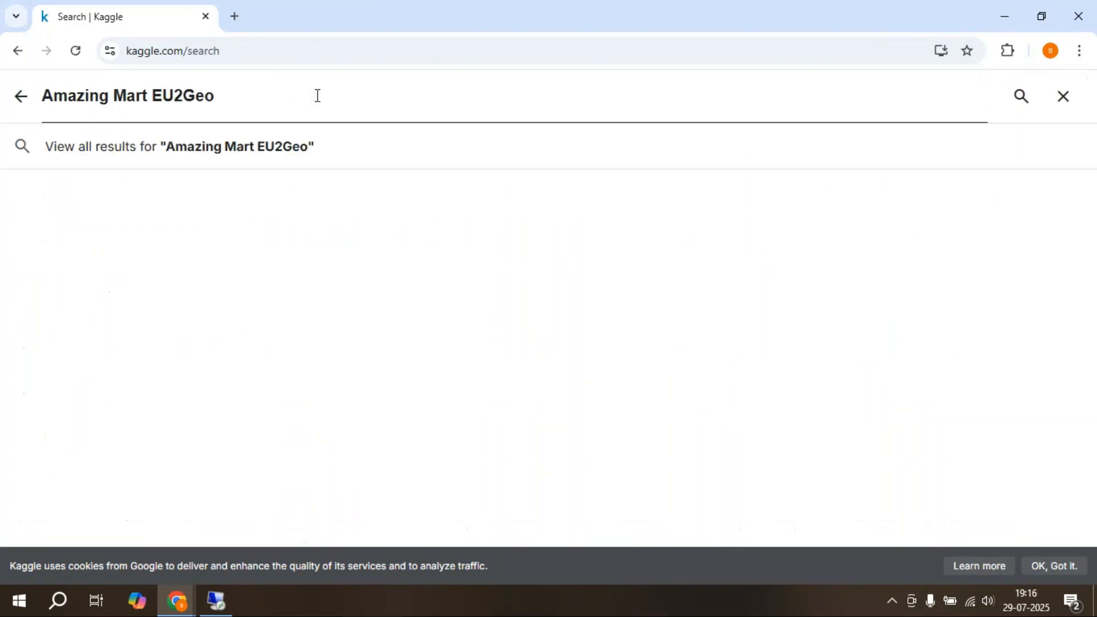
key("Return")
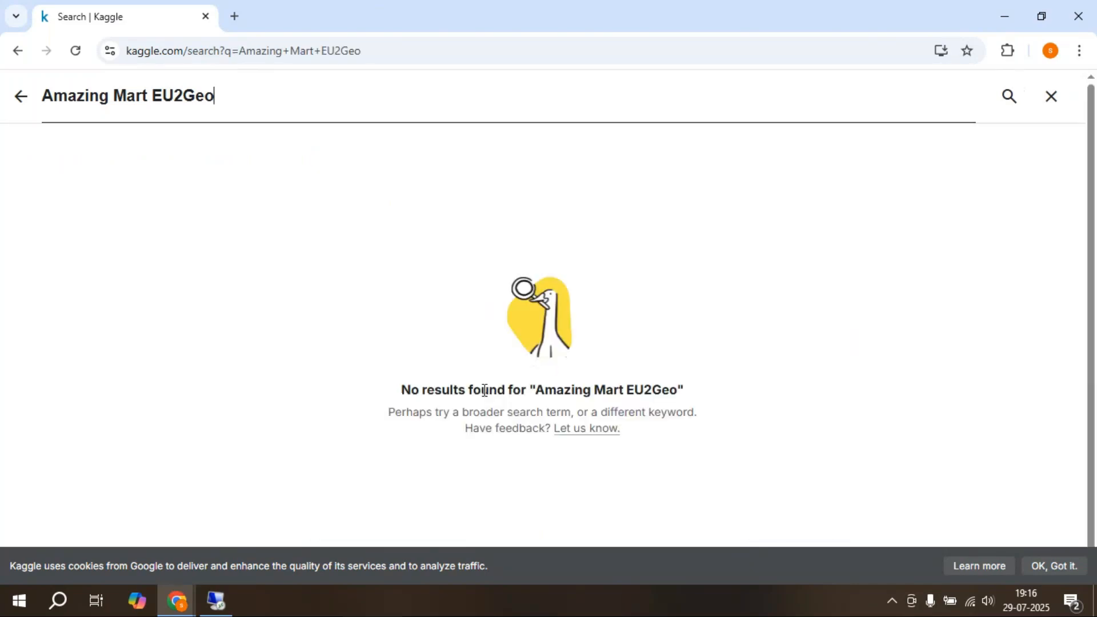
Step: Run the recent "sales dataset" search, restrict the results to datasets, and open the Amazon Sales Dataset with 1090 votes
left_click(20, 97)
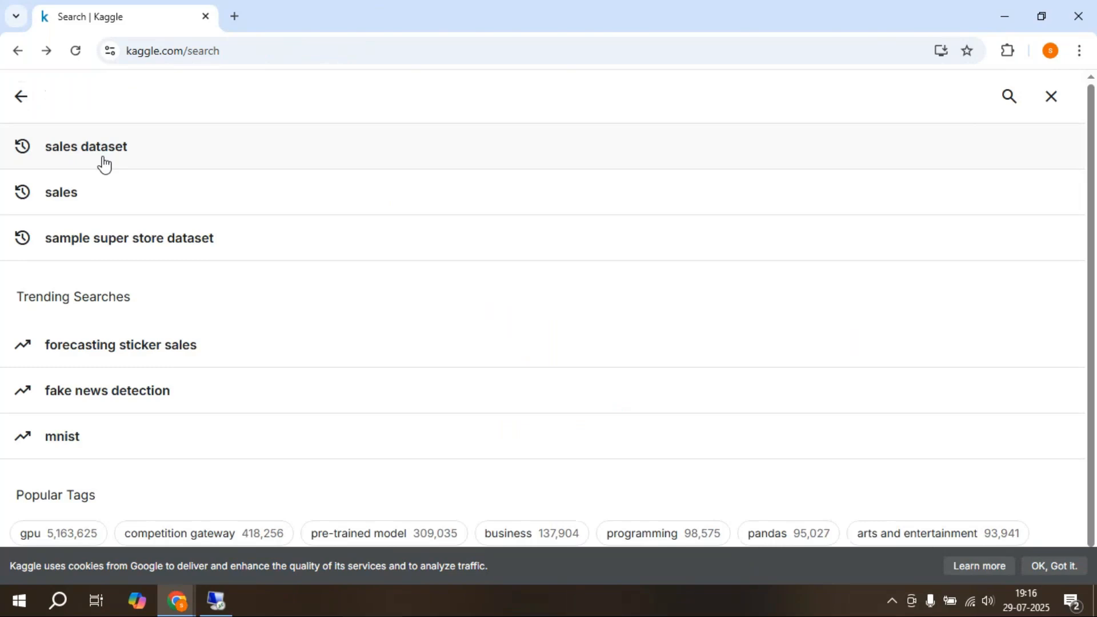
left_click(91, 158)
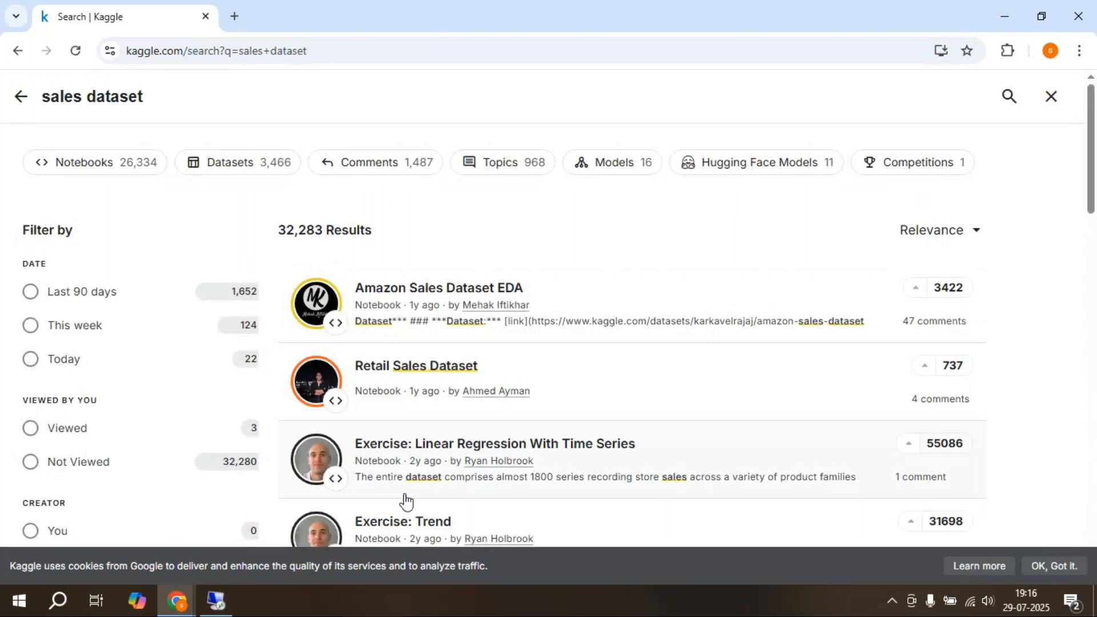
mouse_move(1091, 181)
left_mouse_down()
mouse_move(1093, 415)
mouse_move(1094, 162)
left_mouse_up()
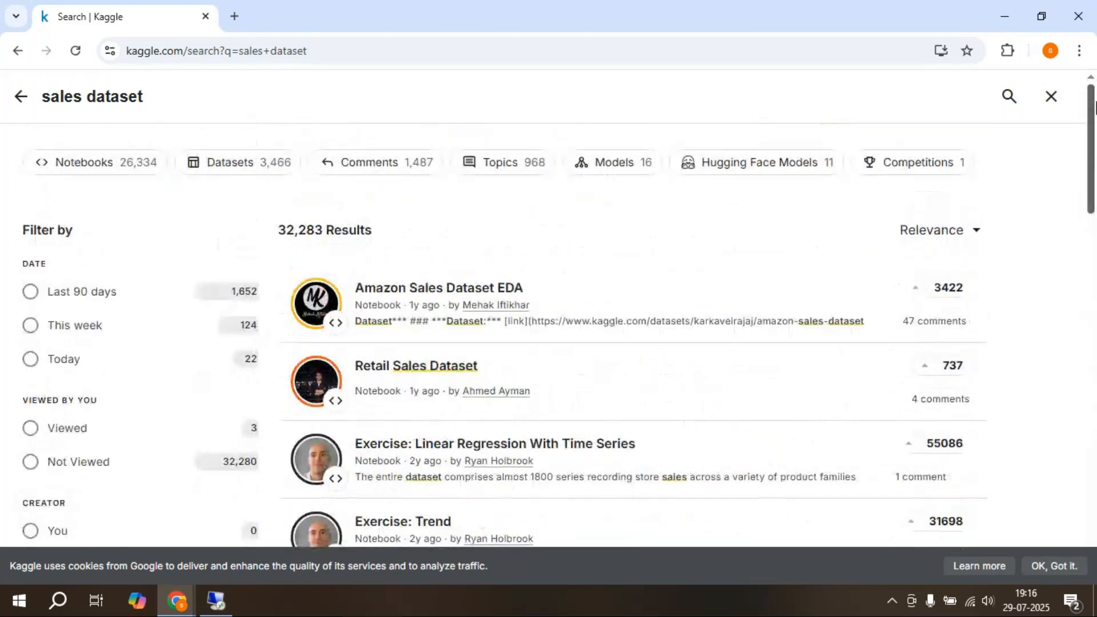
left_click(275, 154)
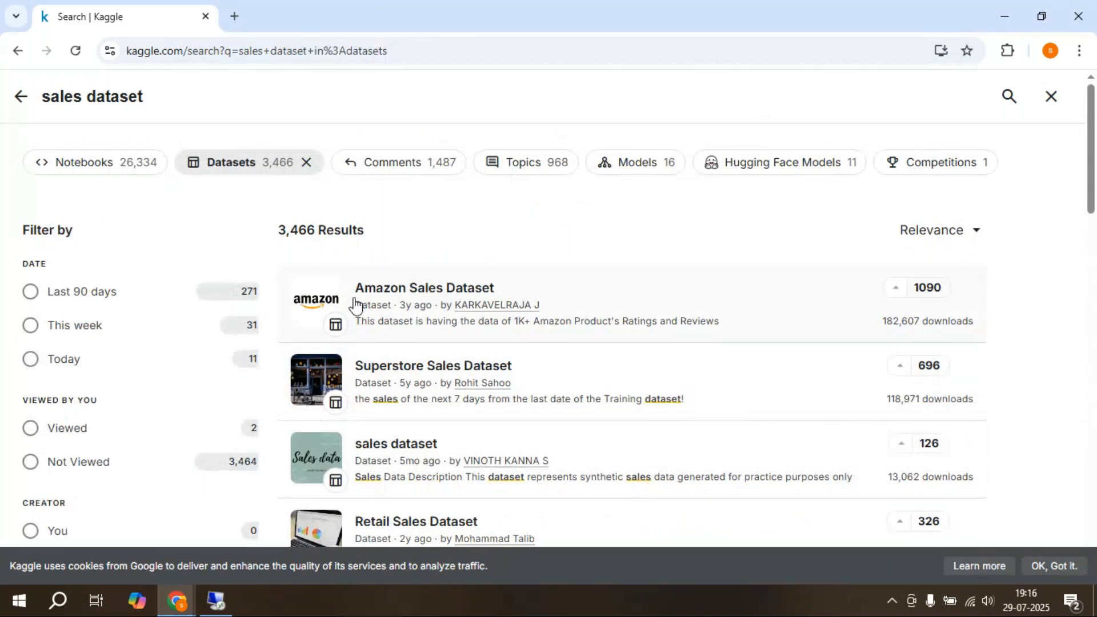
left_click(418, 322)
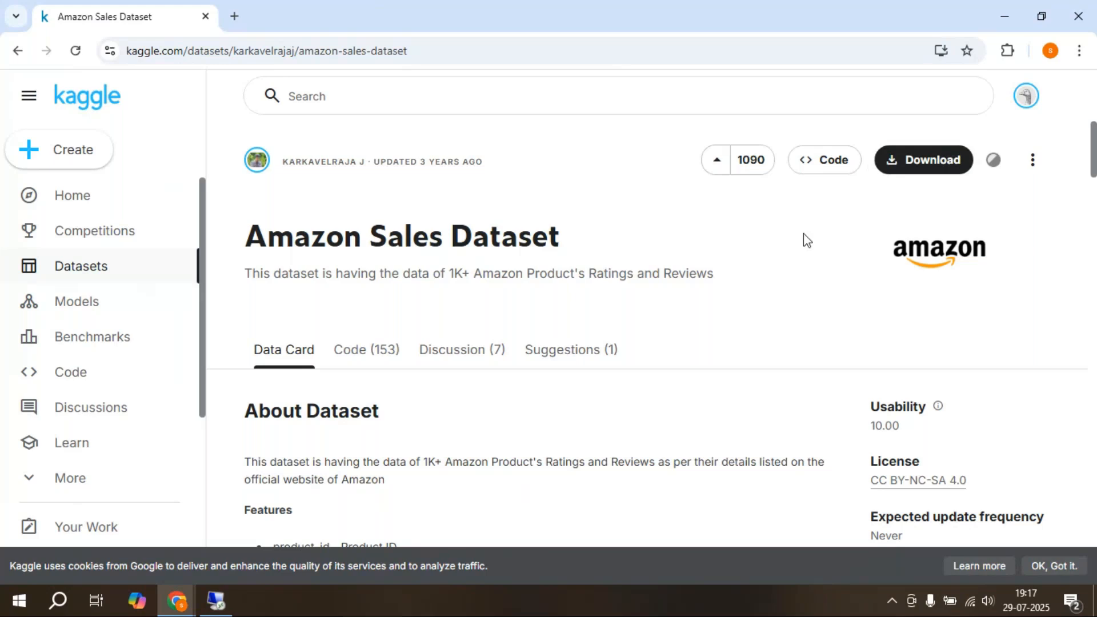
Step: Return to the dataset results, view the Amazon Sales Dataset author's profile, and close its tab
left_click(17, 50)
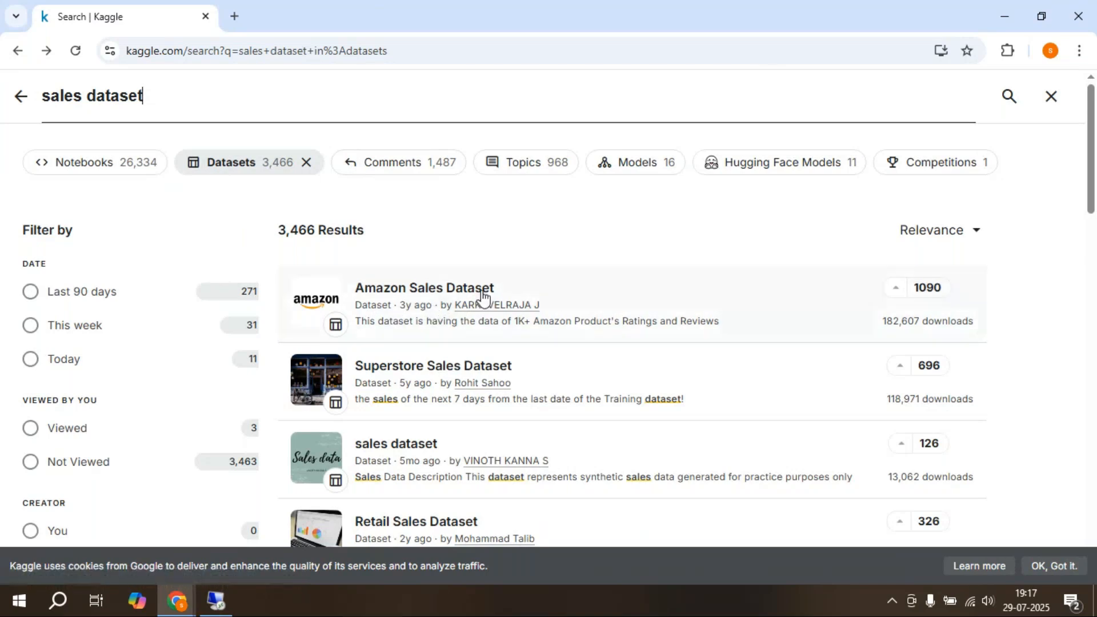
left_click(459, 306)
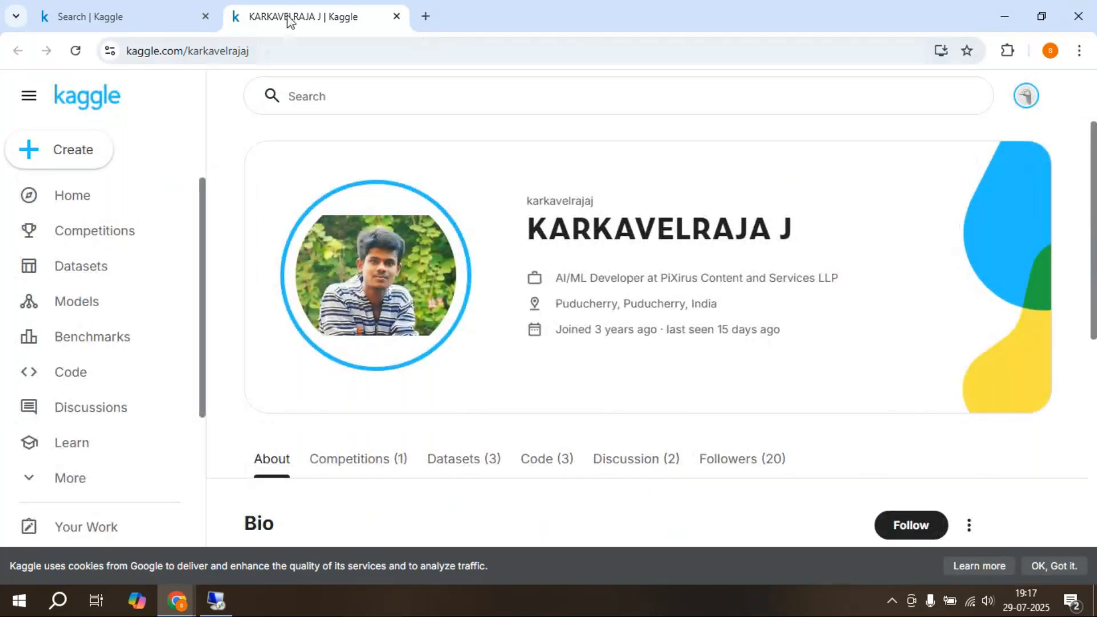
left_click(396, 17)
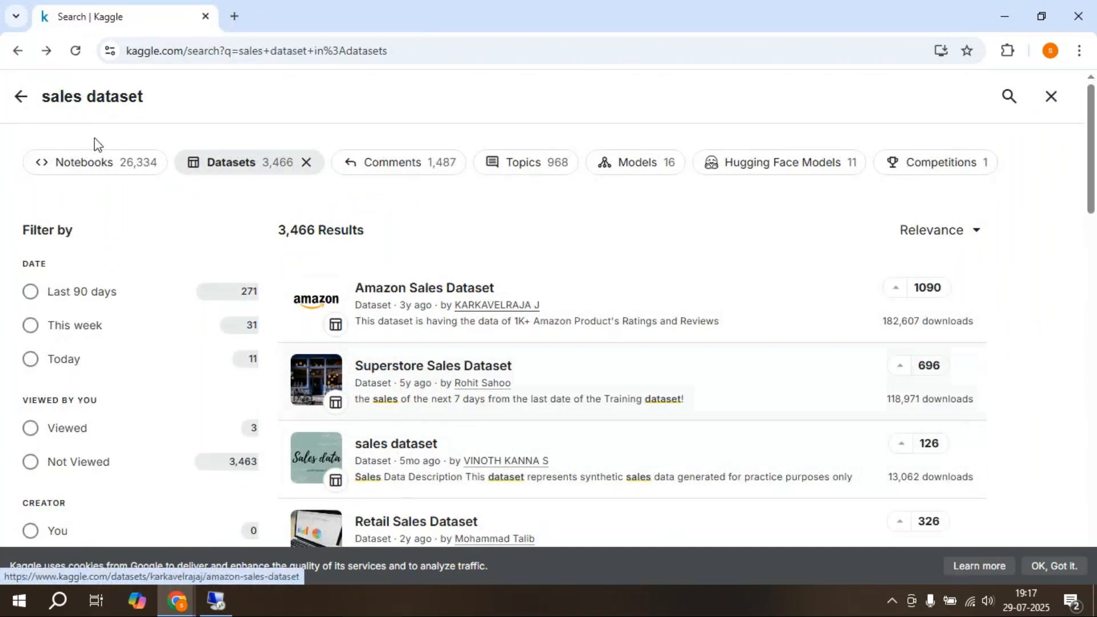
Step: Run the recent "sales dataset" search again, filter it to datasets, and look through the listed datasets
left_click(21, 103)
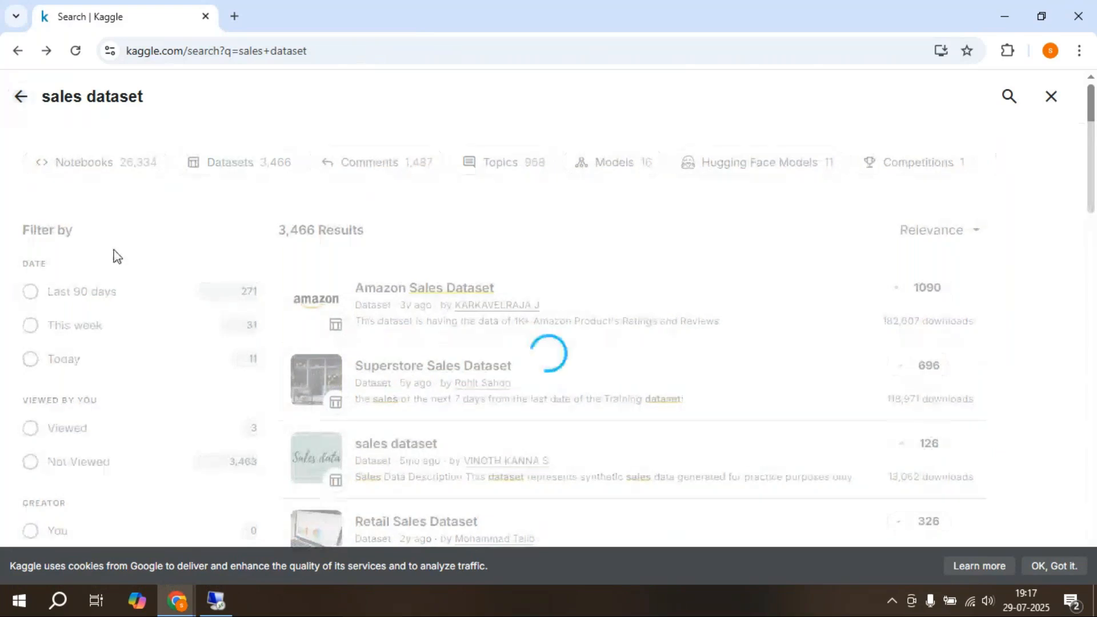
left_click(21, 99)
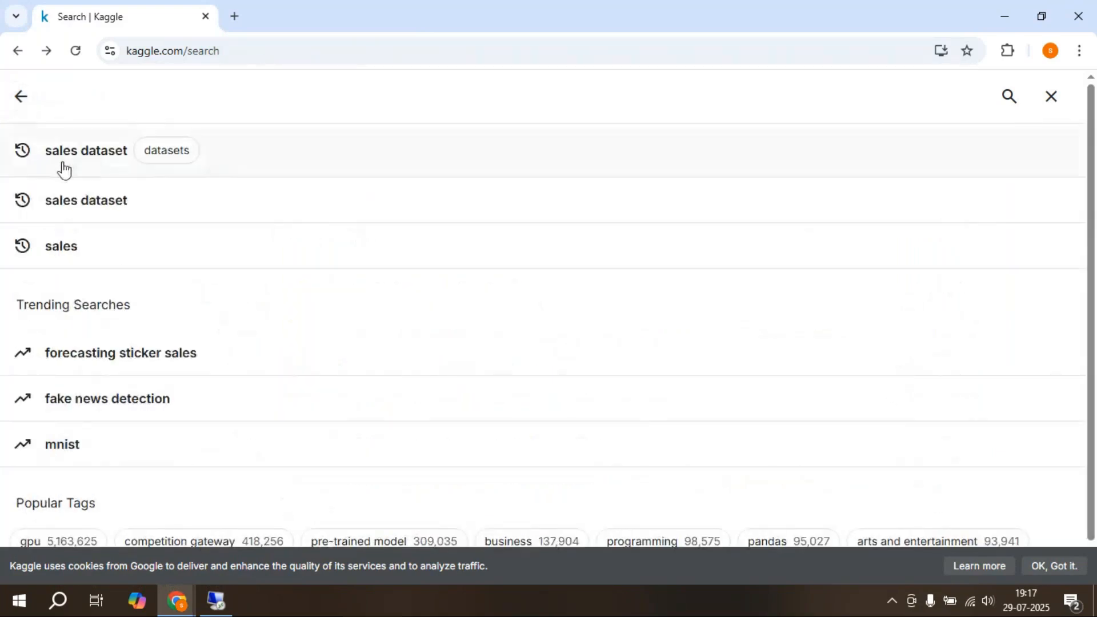
left_click(66, 201)
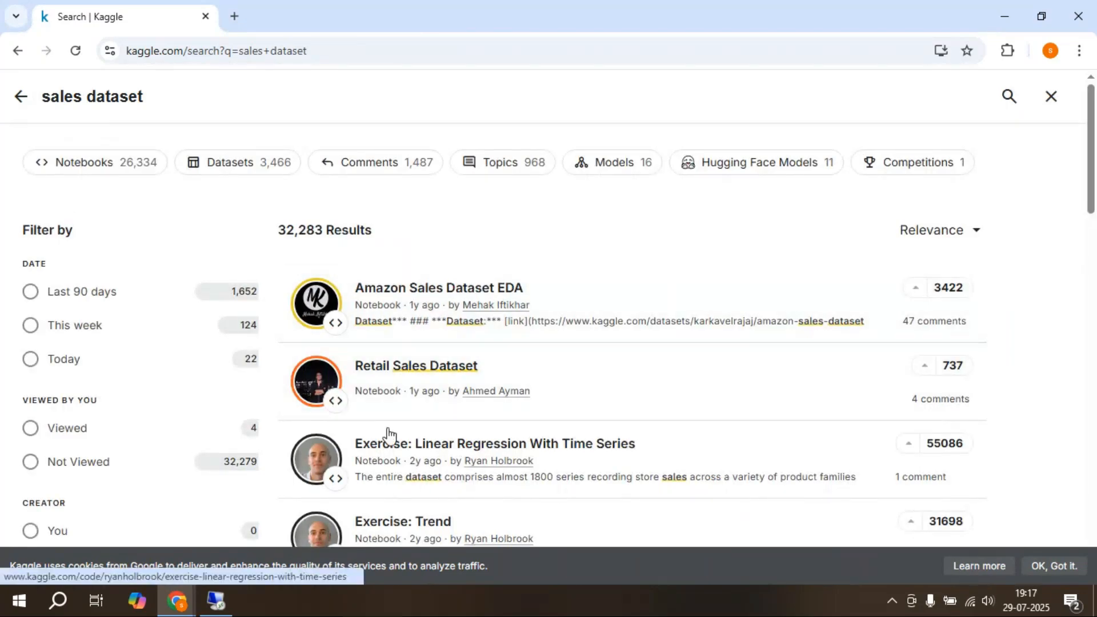
left_click(236, 168)
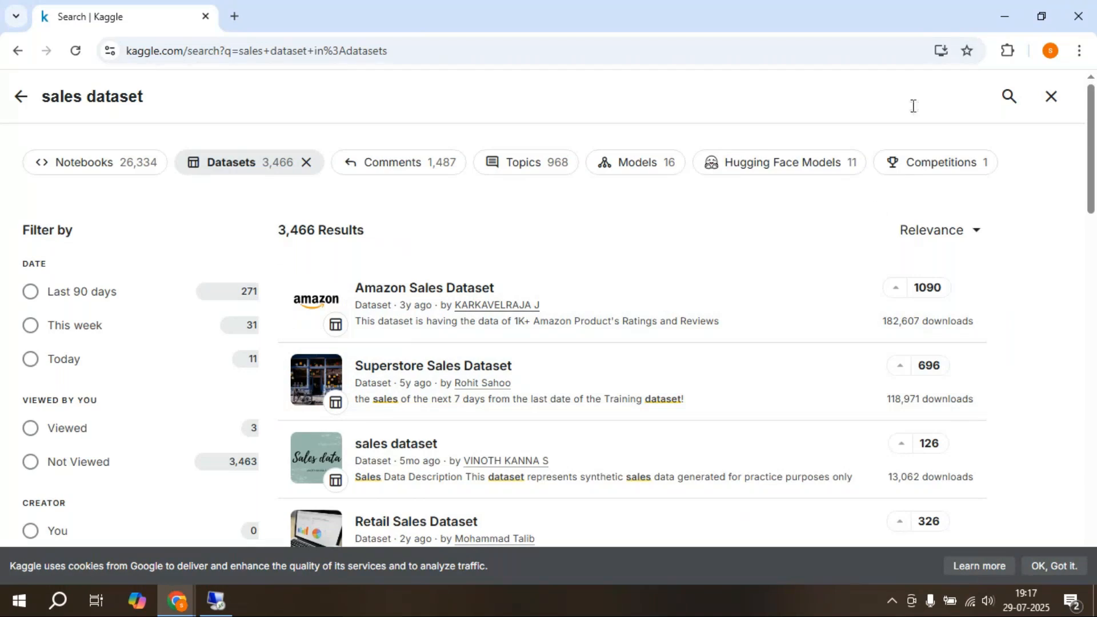
left_click_drag(1091, 178, 1094, 440)
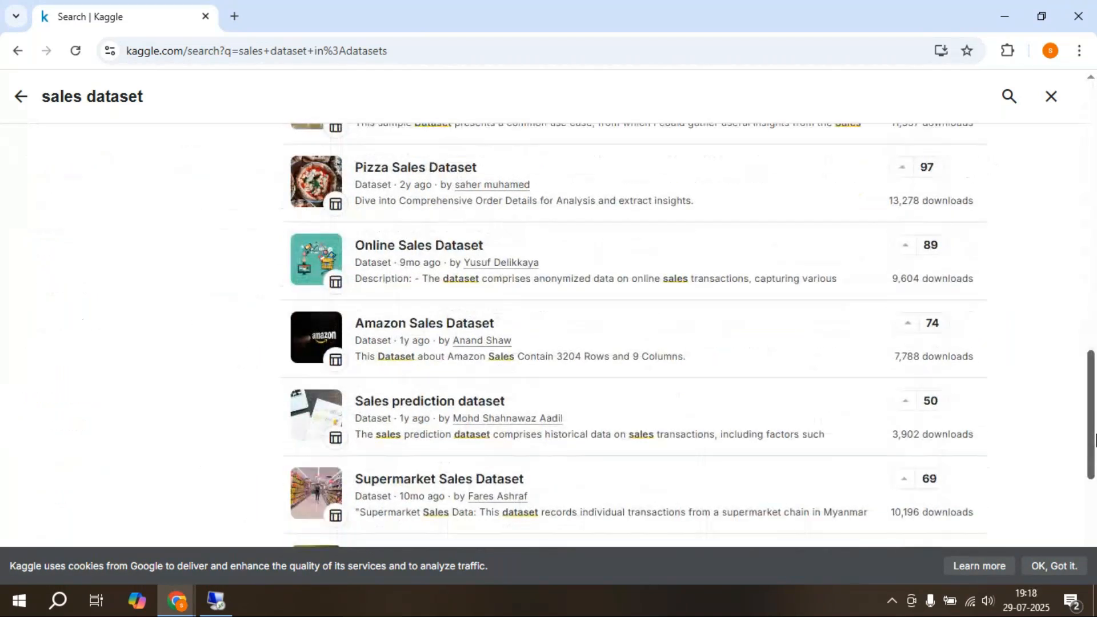
scroll(1068, 436, "up", 1)
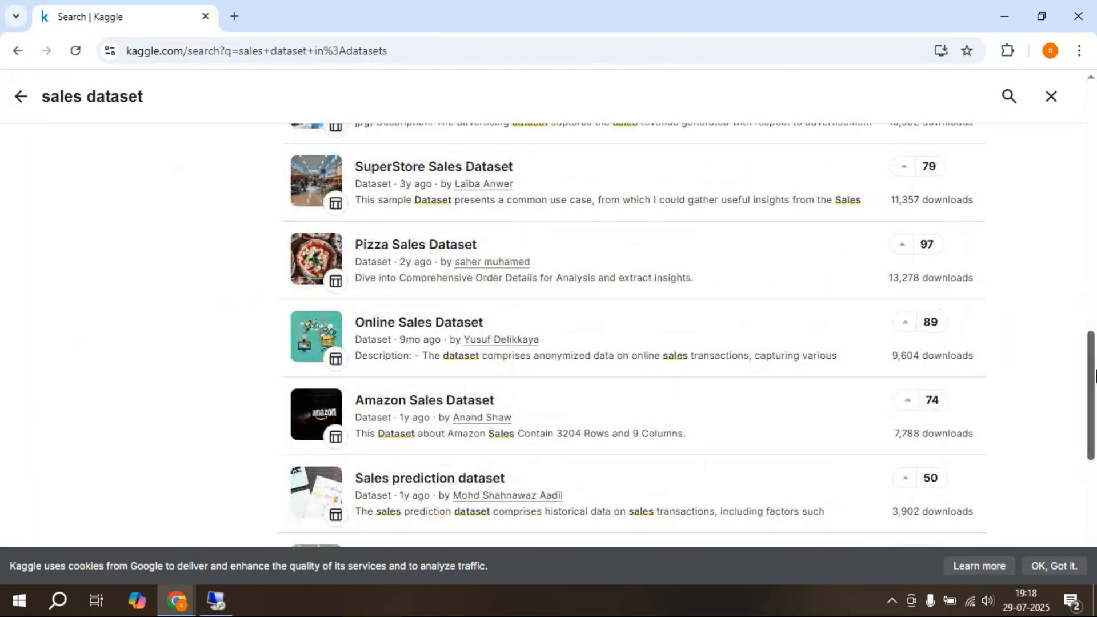
left_click_drag(1089, 400, 184, 23)
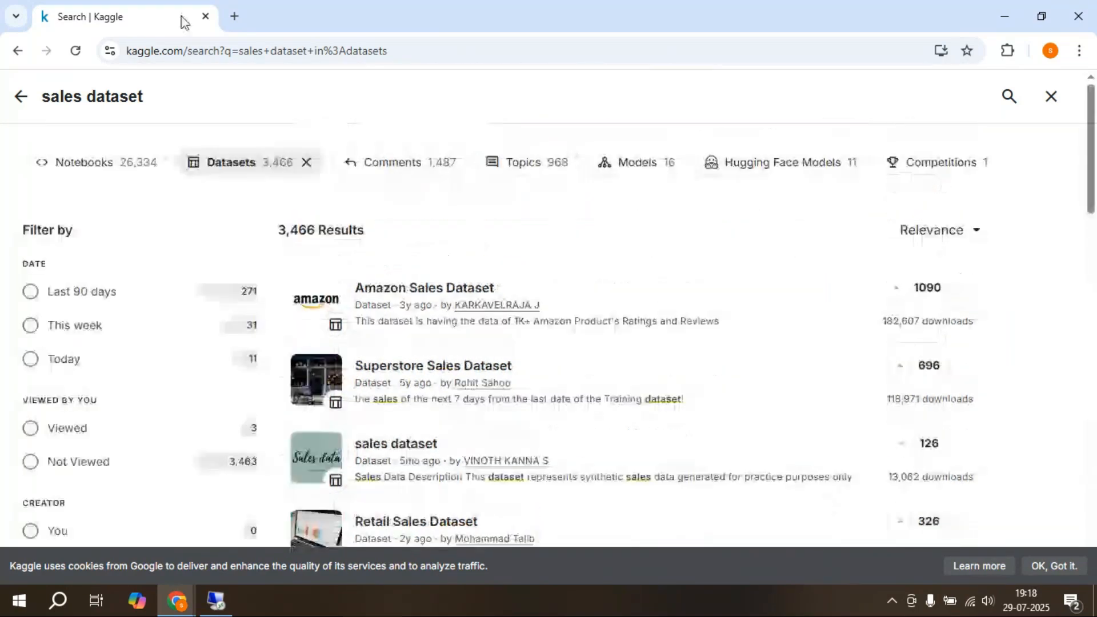
Step: Repeat the "sales dataset" search from the recent searches with the datasets filter, and close the Chrome window
left_click(18, 51)
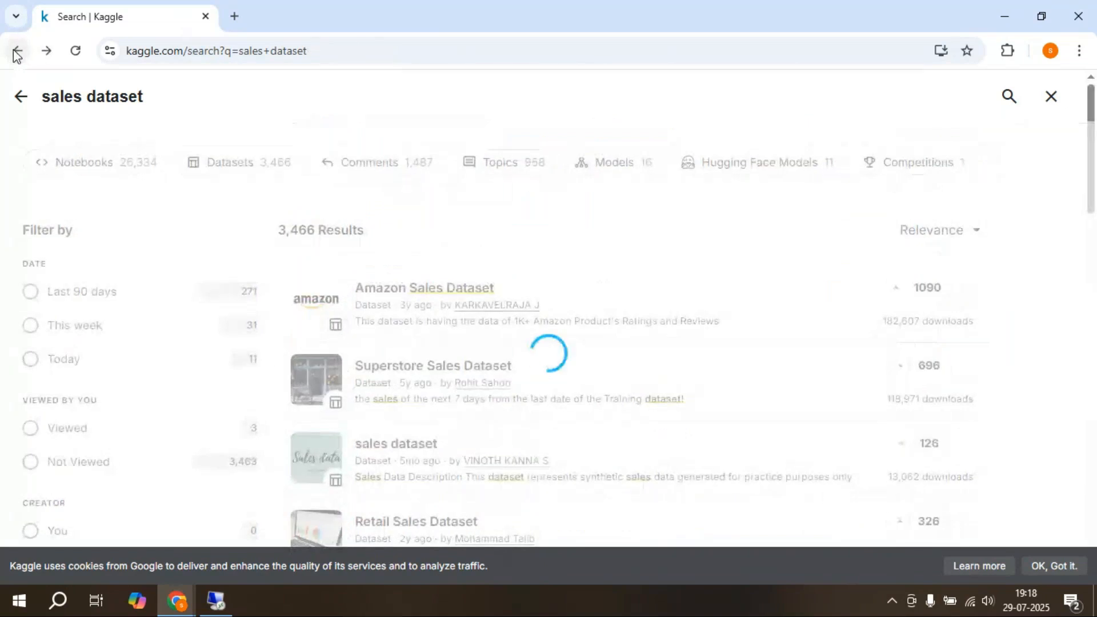
left_click(18, 51)
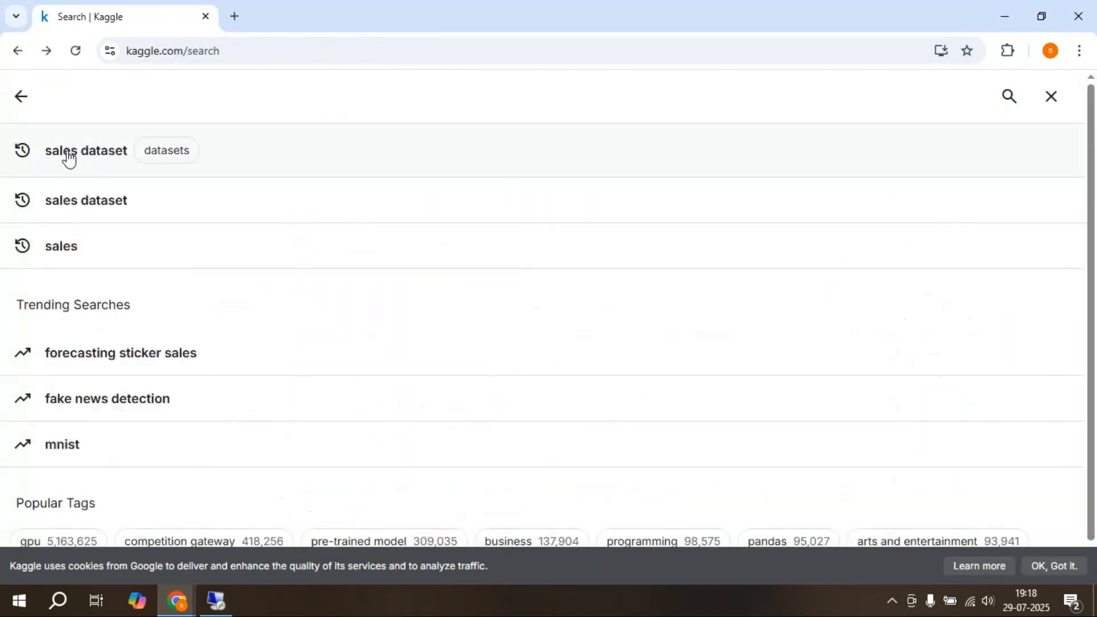
left_click(63, 216)
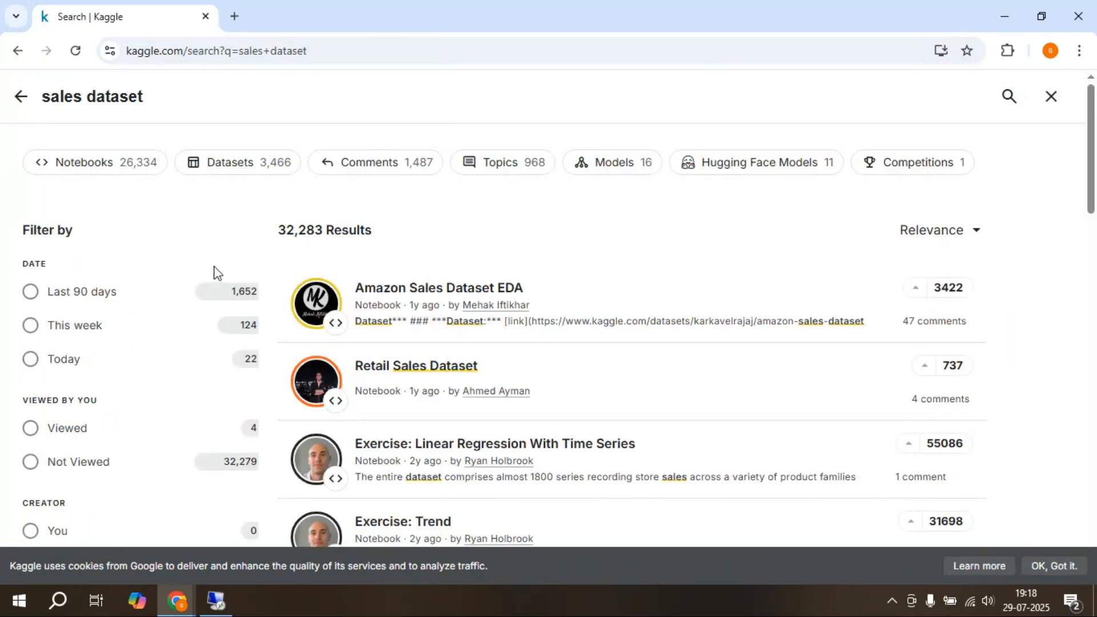
left_click(241, 162)
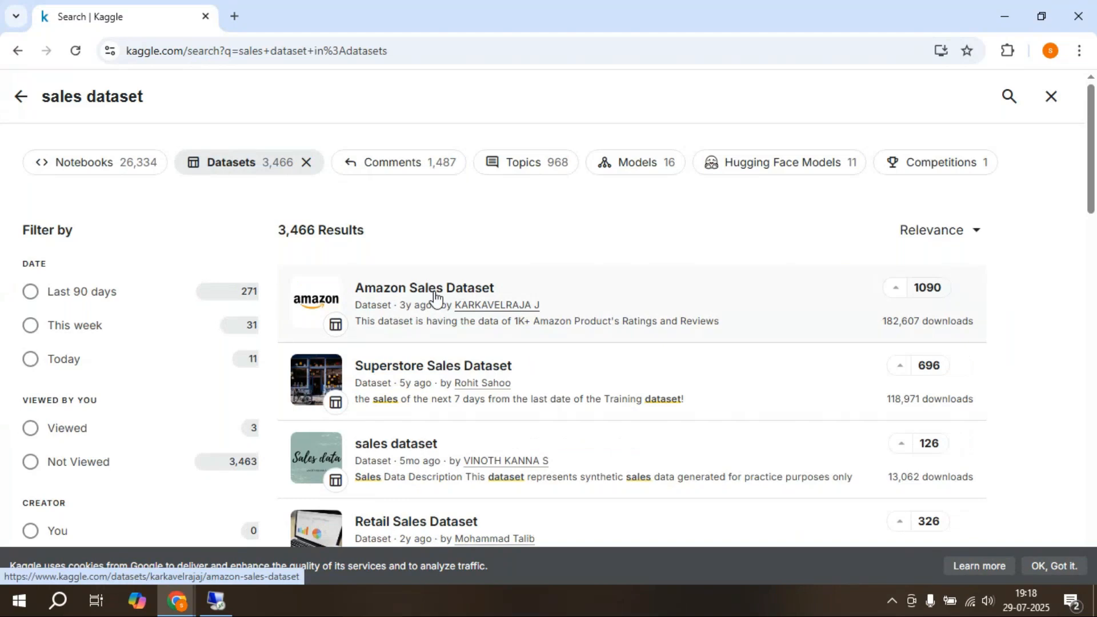
left_click(1079, 17)
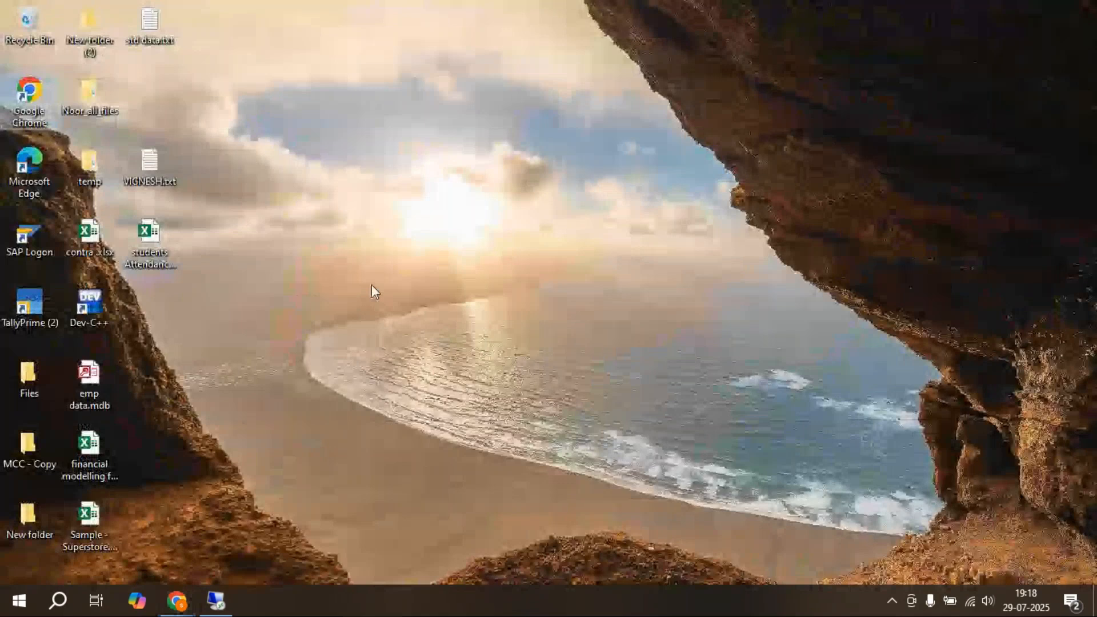
Step: Close the Kaggle browser window, open the P6-AmazingMartEU2Geo workbook from the remote desktop, and show its ListOfOrders sheet
key("alt+Tab")
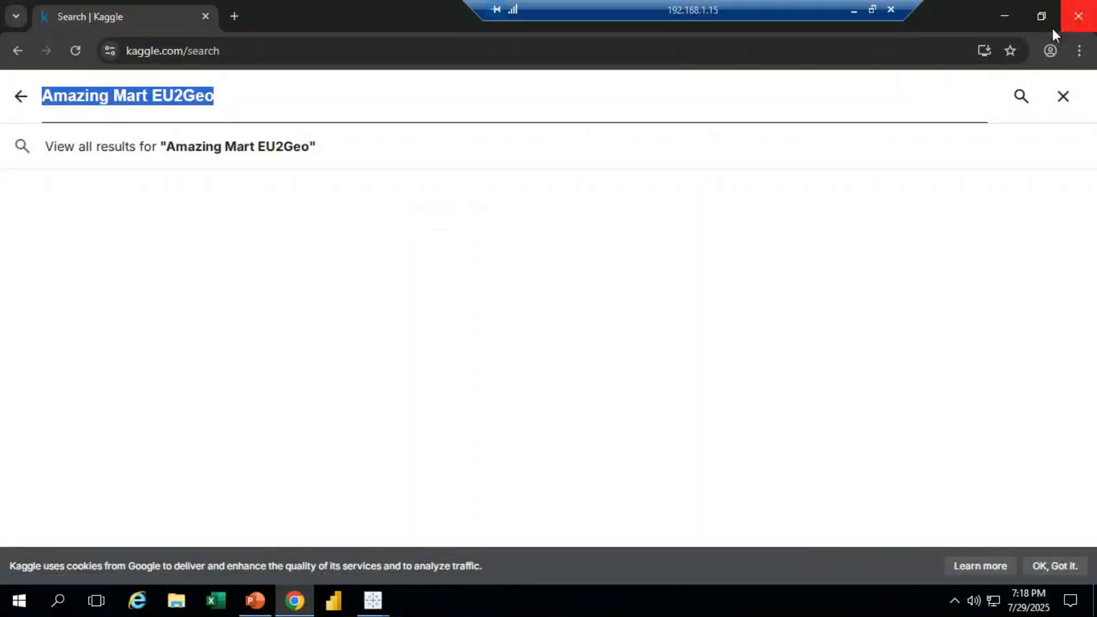
left_click(1078, 16)
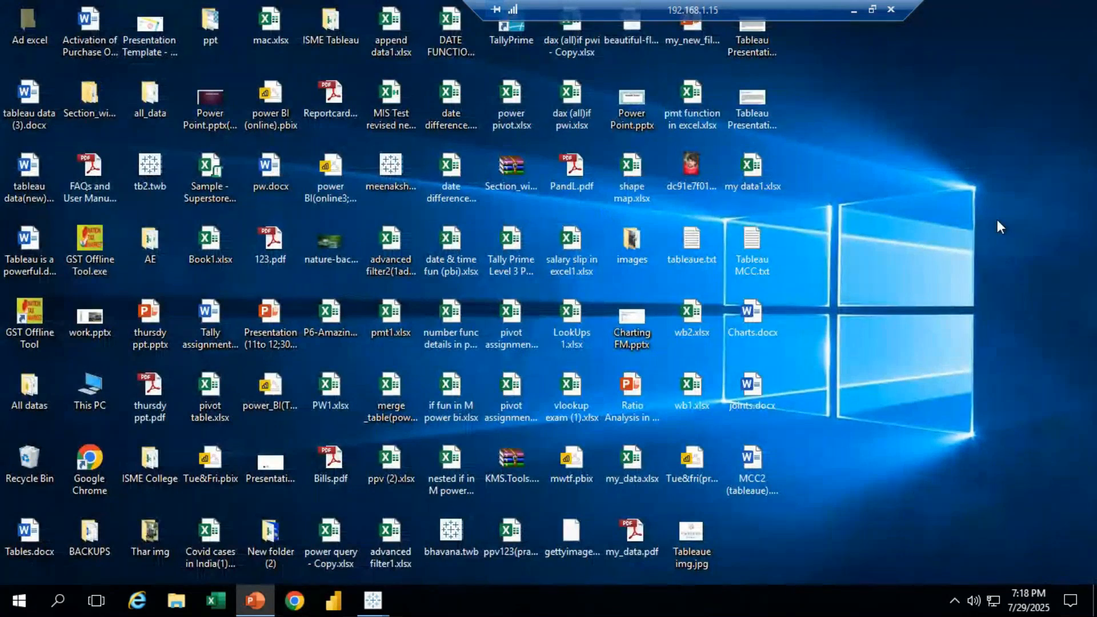
double_click(332, 313)
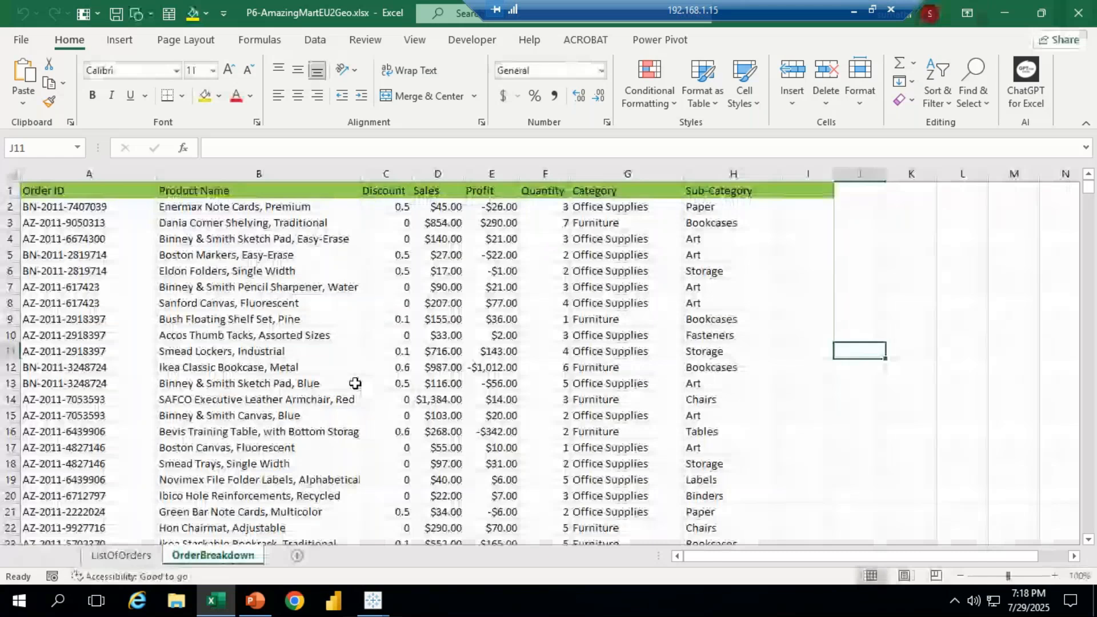
left_click(136, 559)
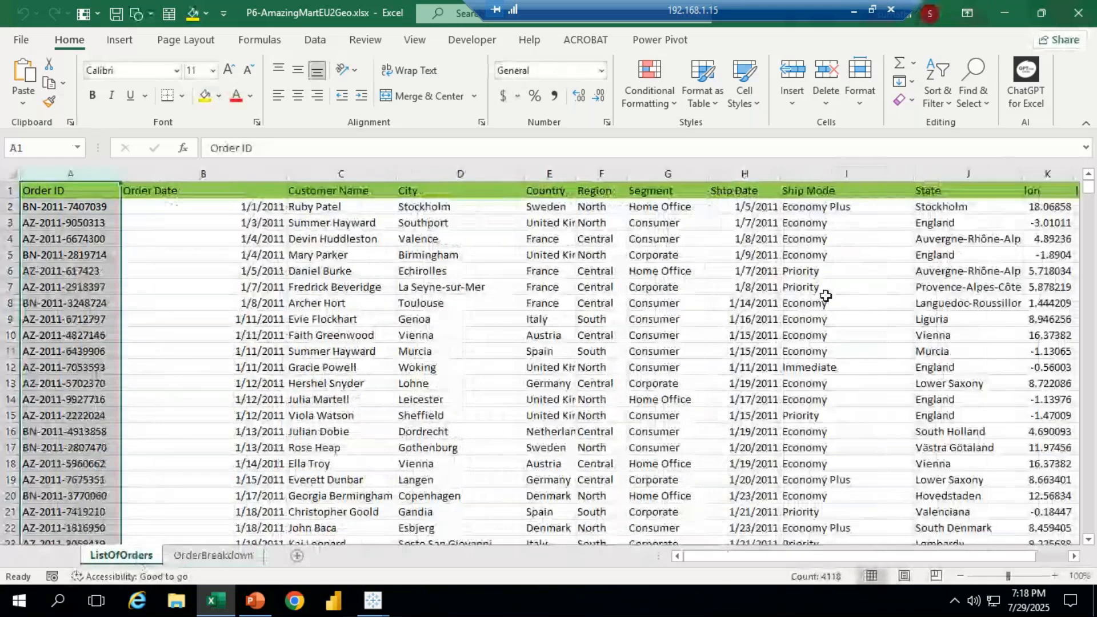
left_click_drag(547, 6, 631, 7)
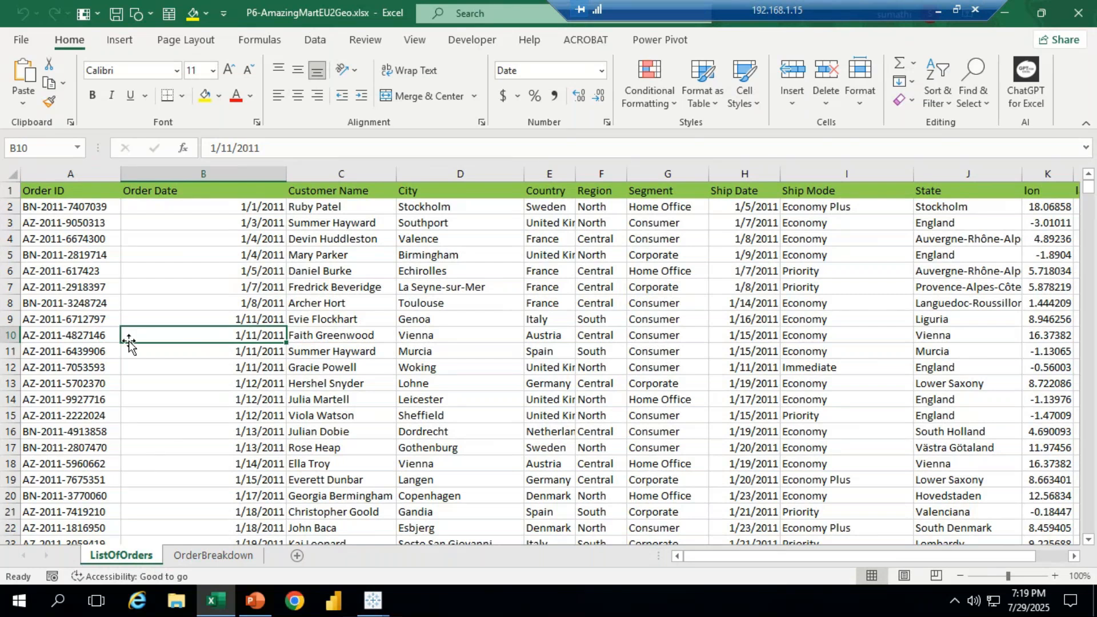
Step: Look over the Order ID and Order Date columns in ListOfOrders and compare them with the OrderBreakdown sheet
left_click_drag(74, 193, 46, 528)
left_click(225, 193)
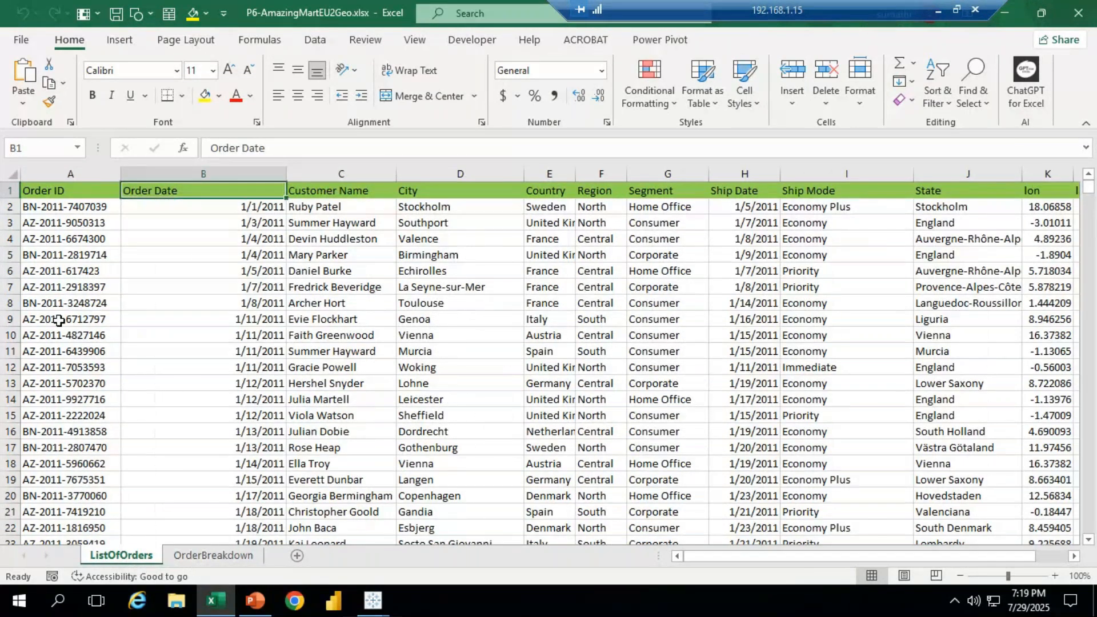
left_click(211, 554)
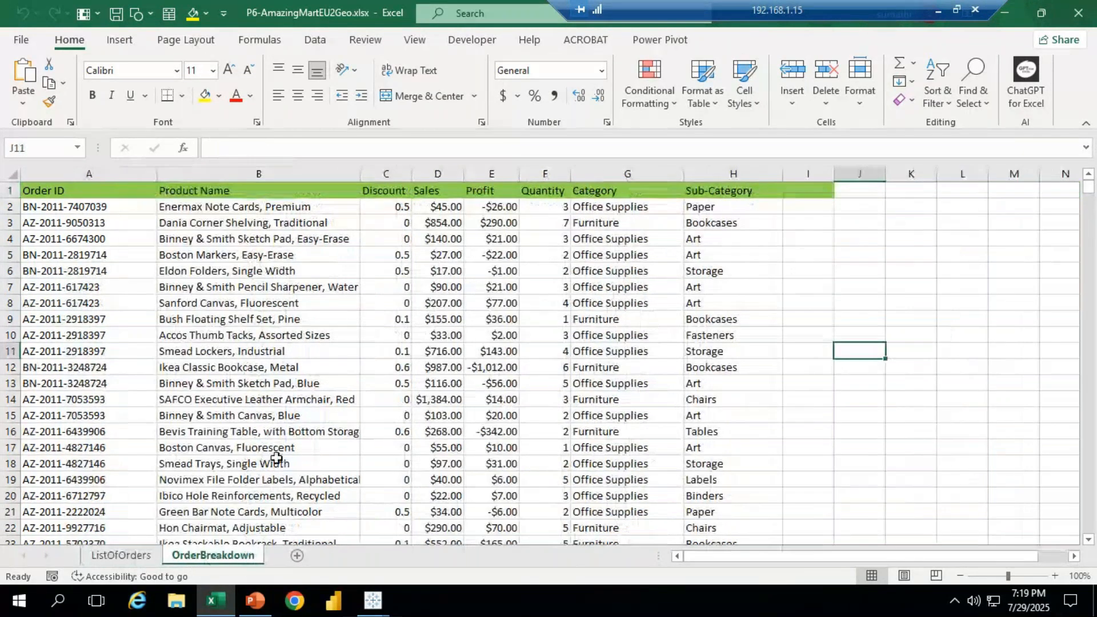
left_click(135, 556)
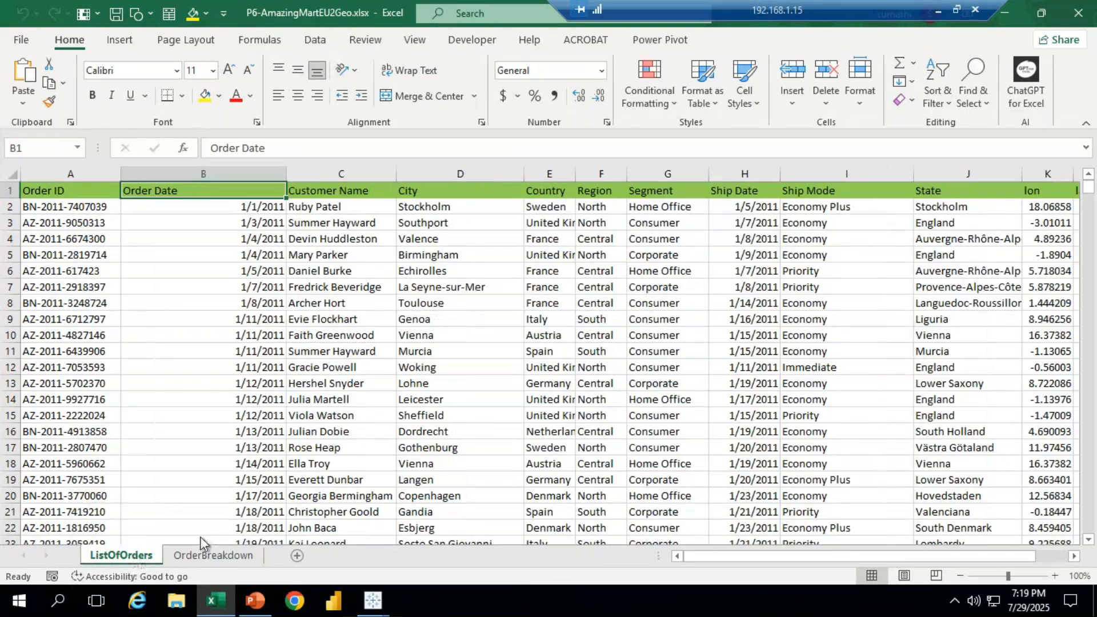
Step: Add a blank worksheet after OrderBreakdown, and view both order data sheets again
left_click(213, 555)
left_click(298, 554)
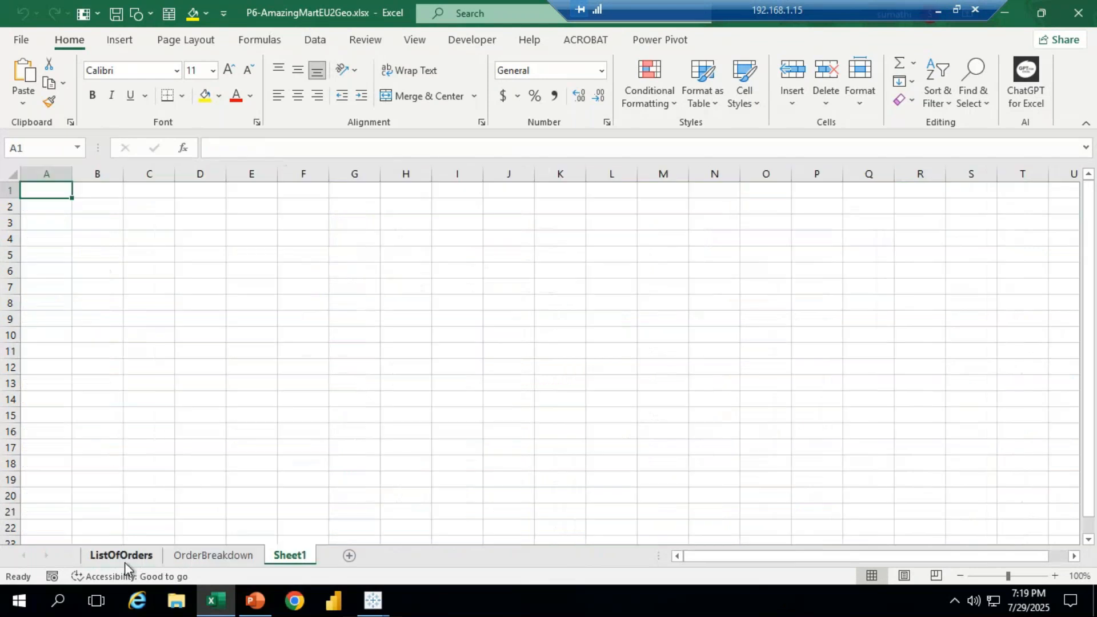
left_click(123, 557)
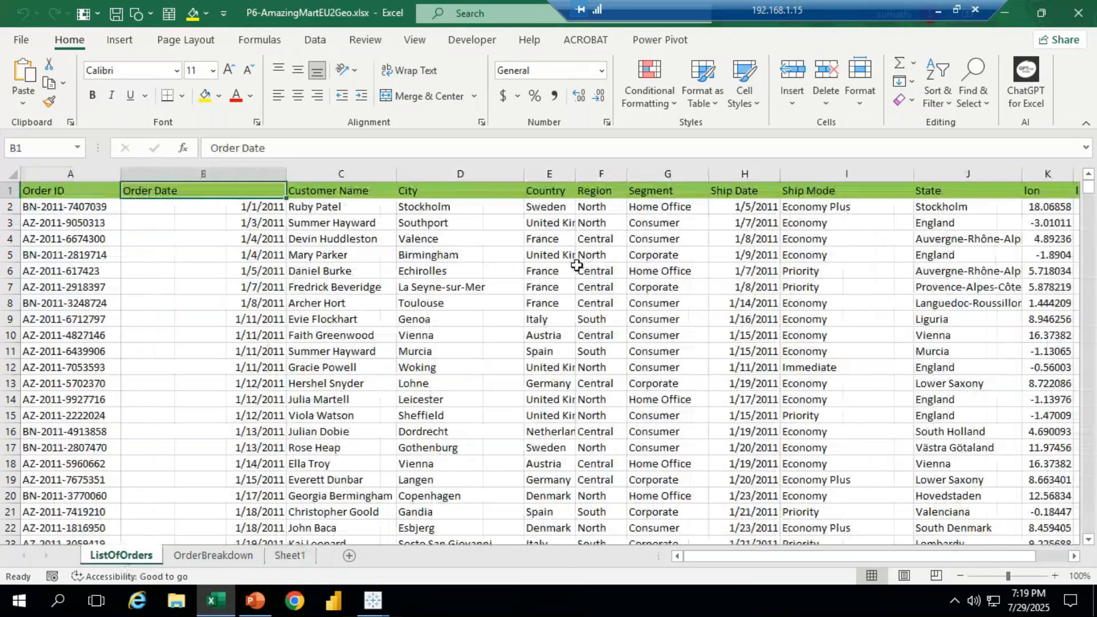
left_click(207, 557)
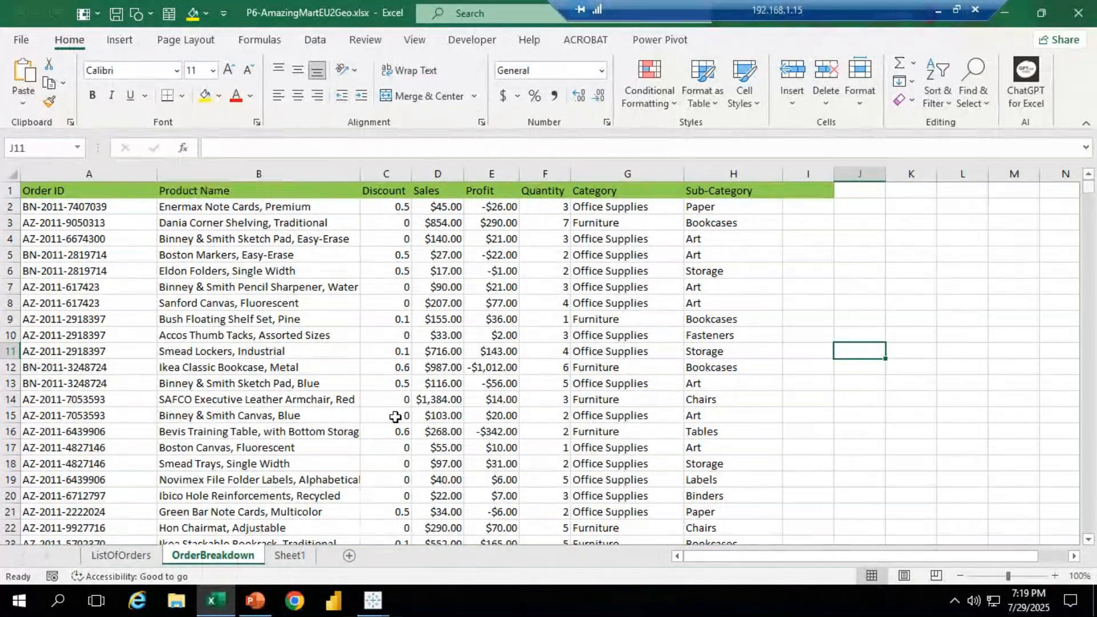
left_click(125, 557)
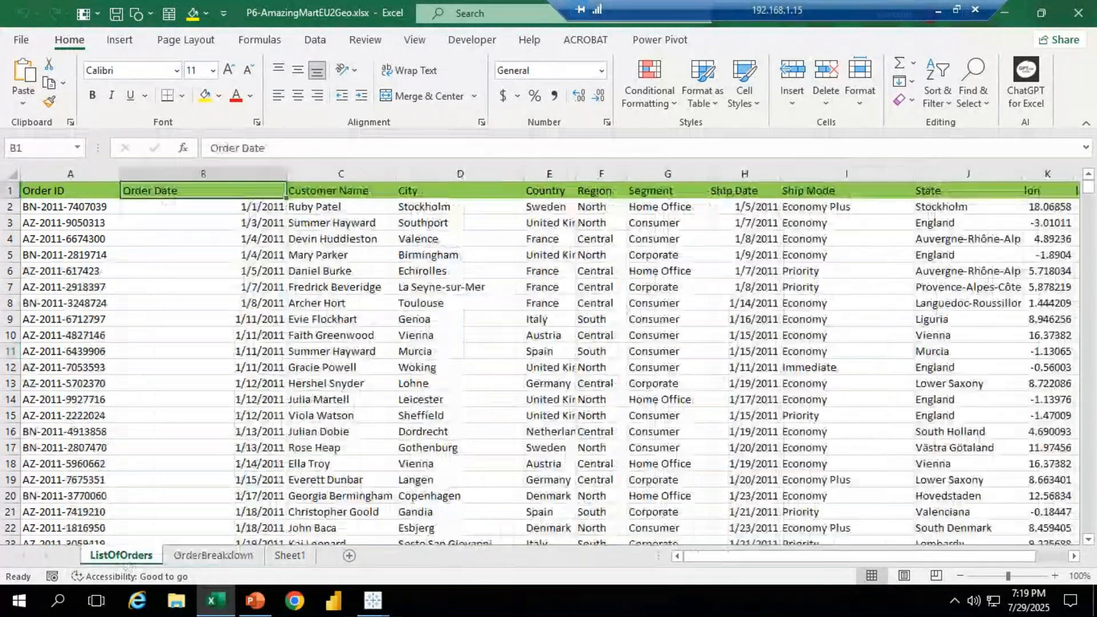
Step: Select the Order ID column down to its last record in ListOfOrders to check how many entries it holds
key("Left")
key("ctrl+space")
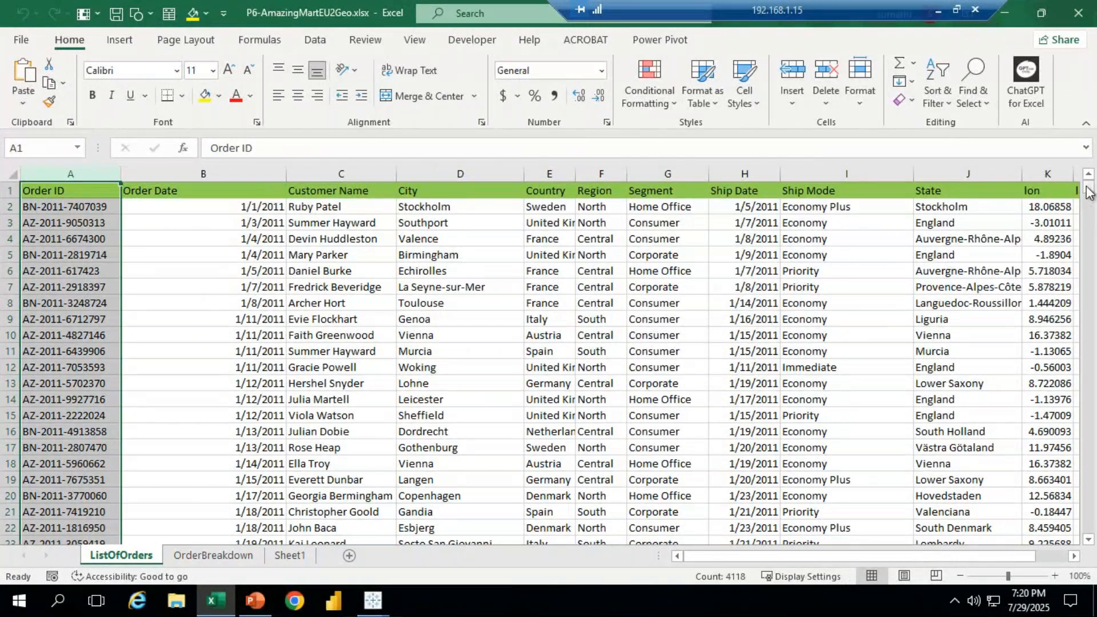
left_click_drag(1088, 193, 1090, 534)
left_click(43, 528)
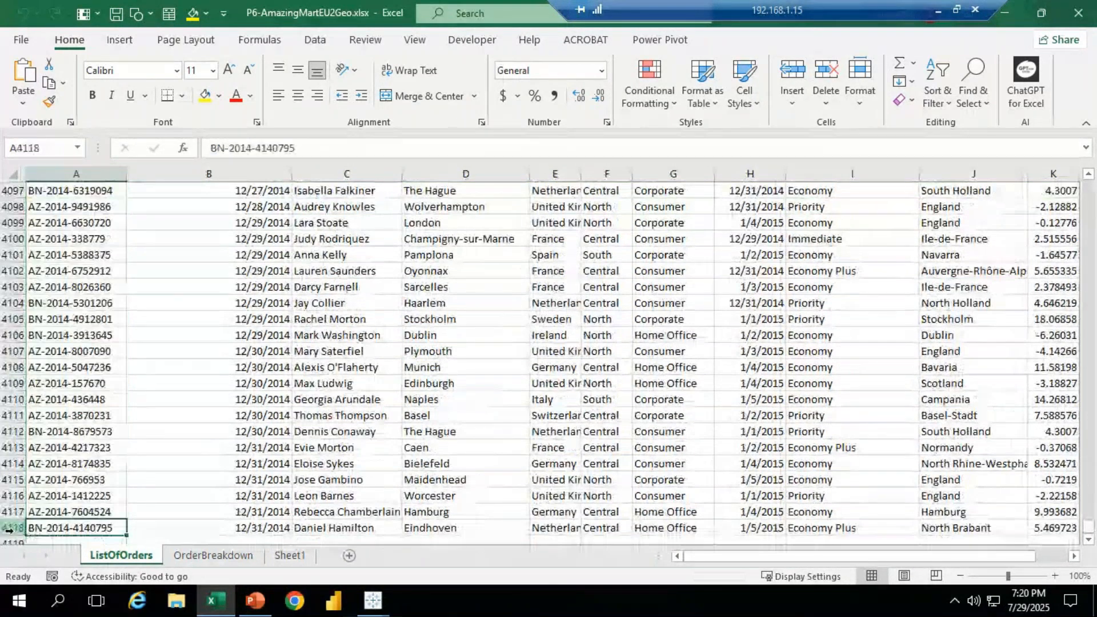
key("ctrl+shift+Up")
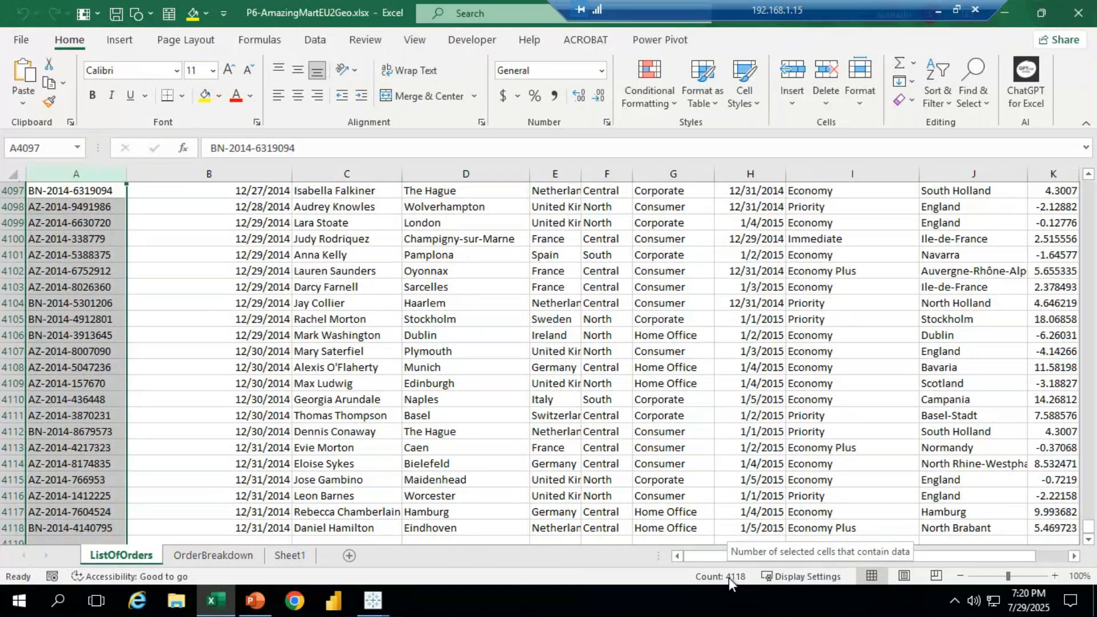
left_click_drag(1088, 527, 1088, 182)
left_click(200, 238)
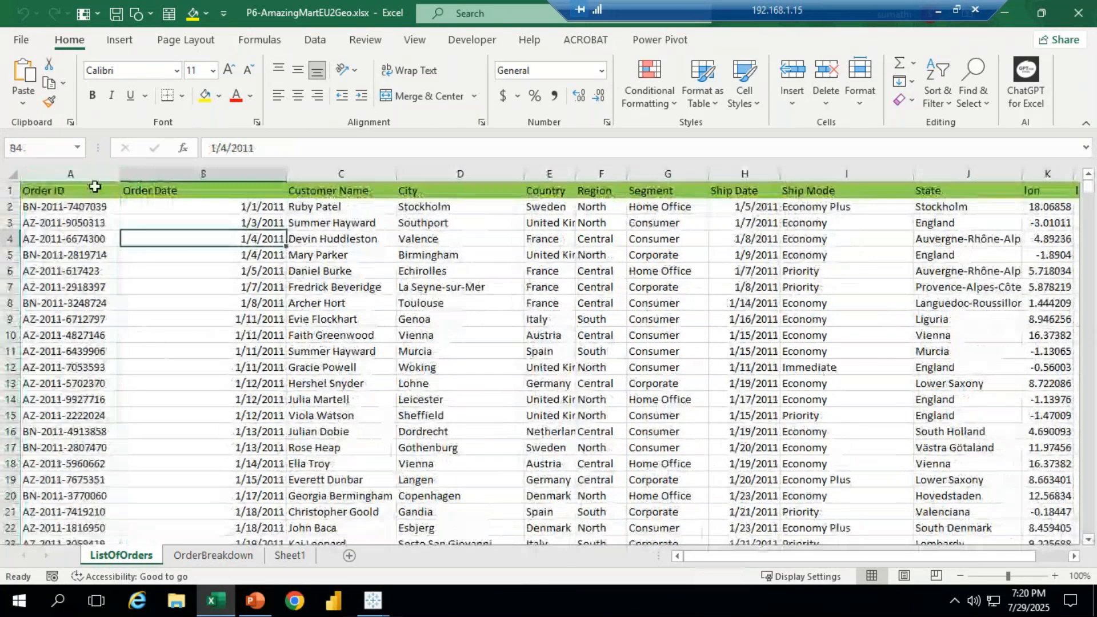
Step: Review the Order Date, Customer Name, City, Country, Region and Segment columns of ListOfOrders
left_click(194, 190)
left_click_drag(220, 195, 220, 528)
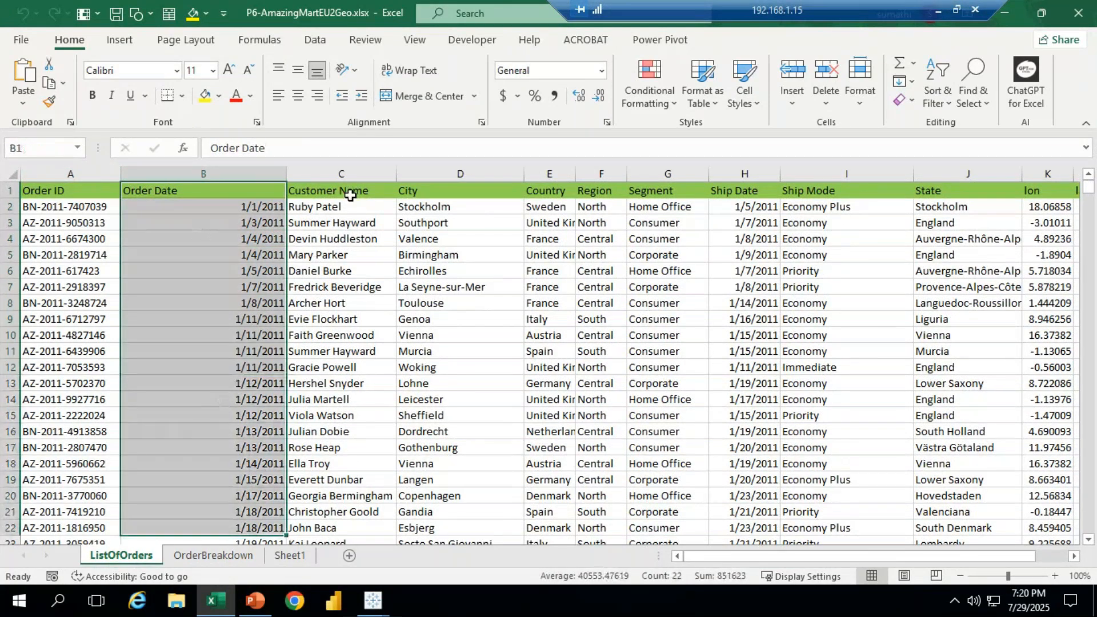
left_click_drag(344, 206, 341, 530)
left_click(441, 206)
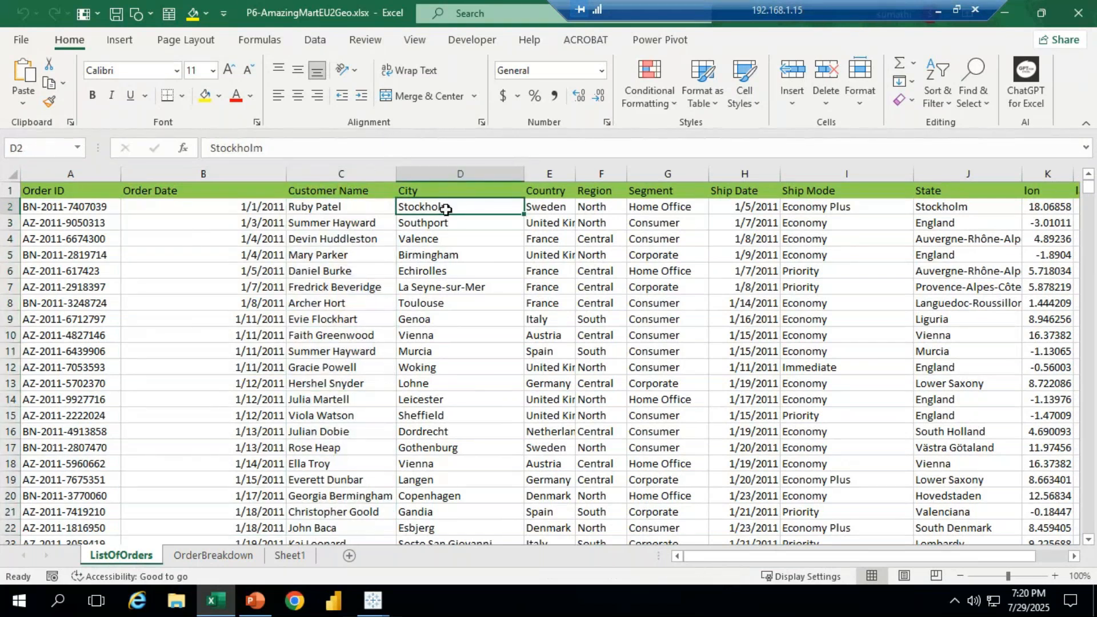
left_click(545, 206)
left_click(601, 207)
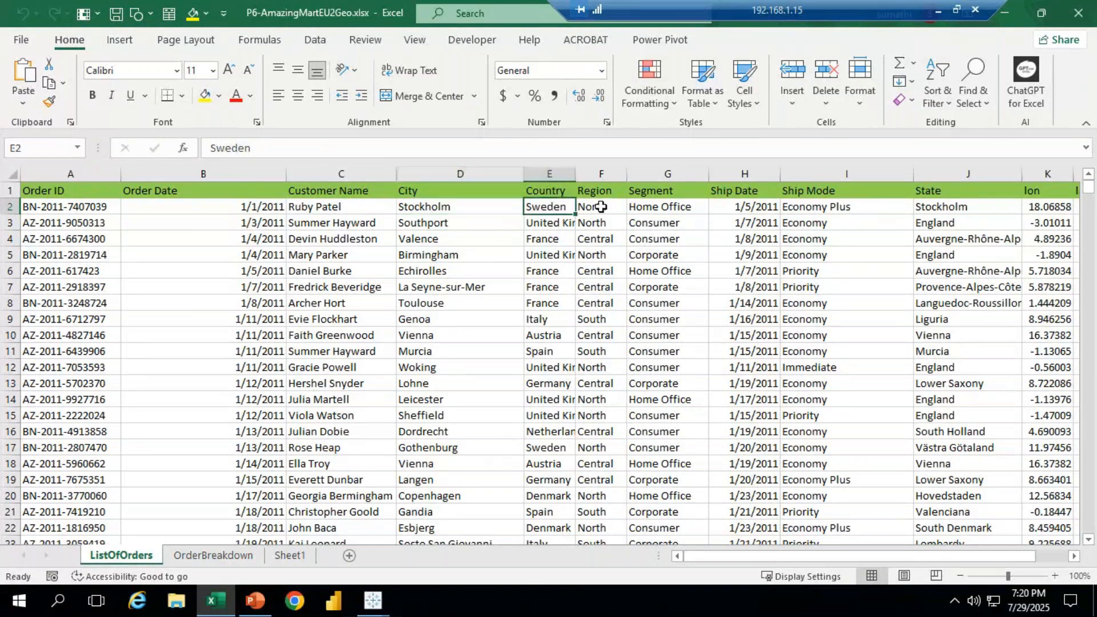
left_click(659, 211)
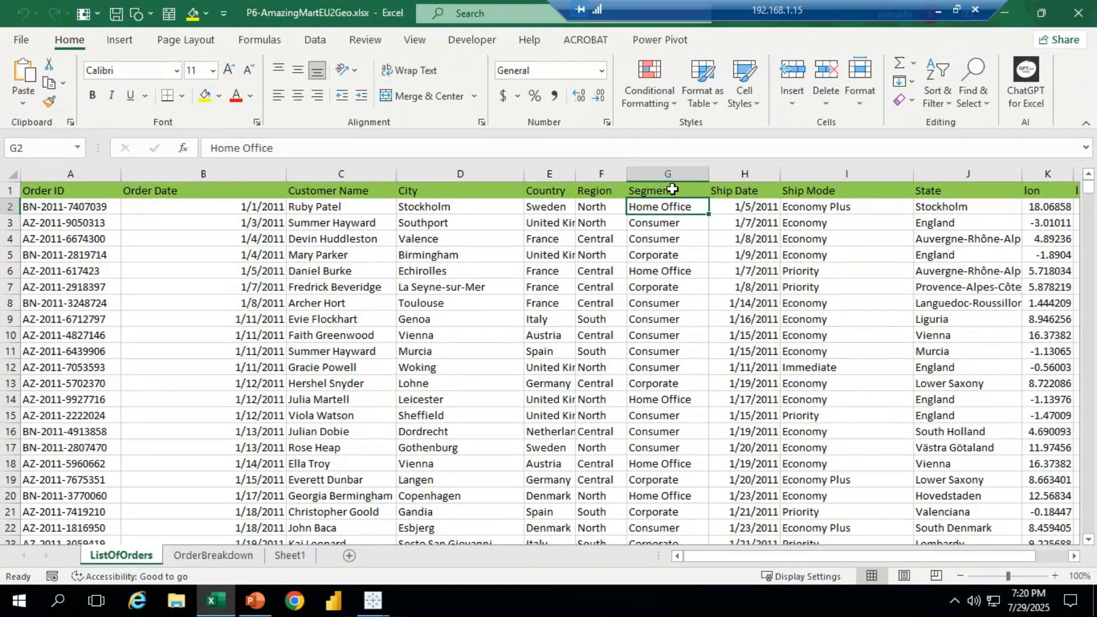
left_click_drag(672, 189, 660, 418)
Step: Examine the Ship Date and Ship Mode values in ListOfOrders
left_click(744, 207)
left_click_drag(747, 255, 749, 480)
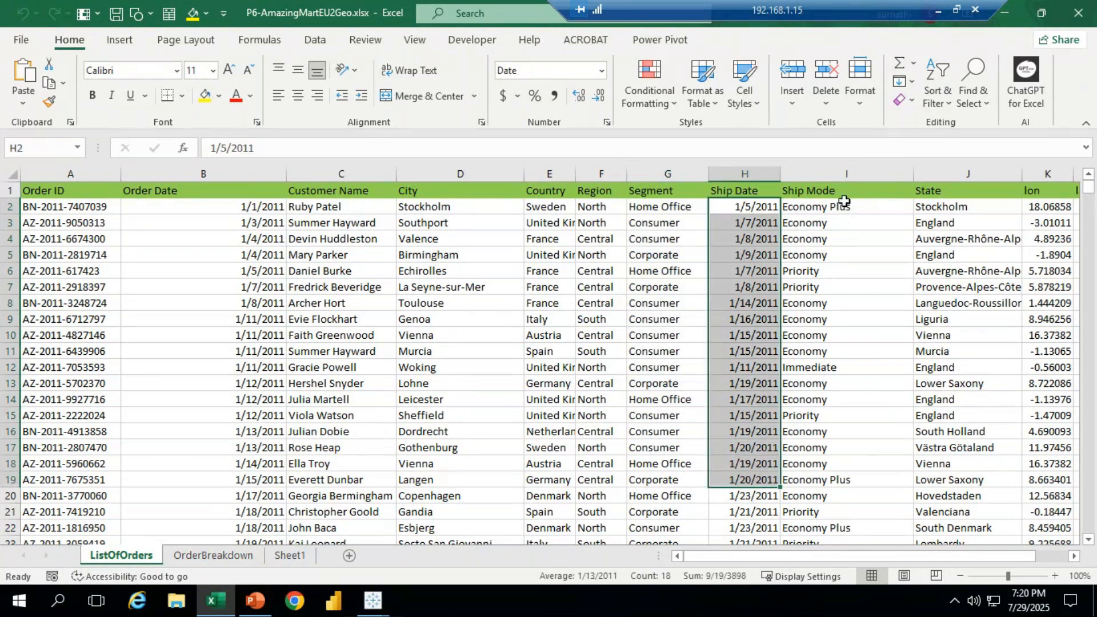
left_click(845, 207)
left_click(747, 205)
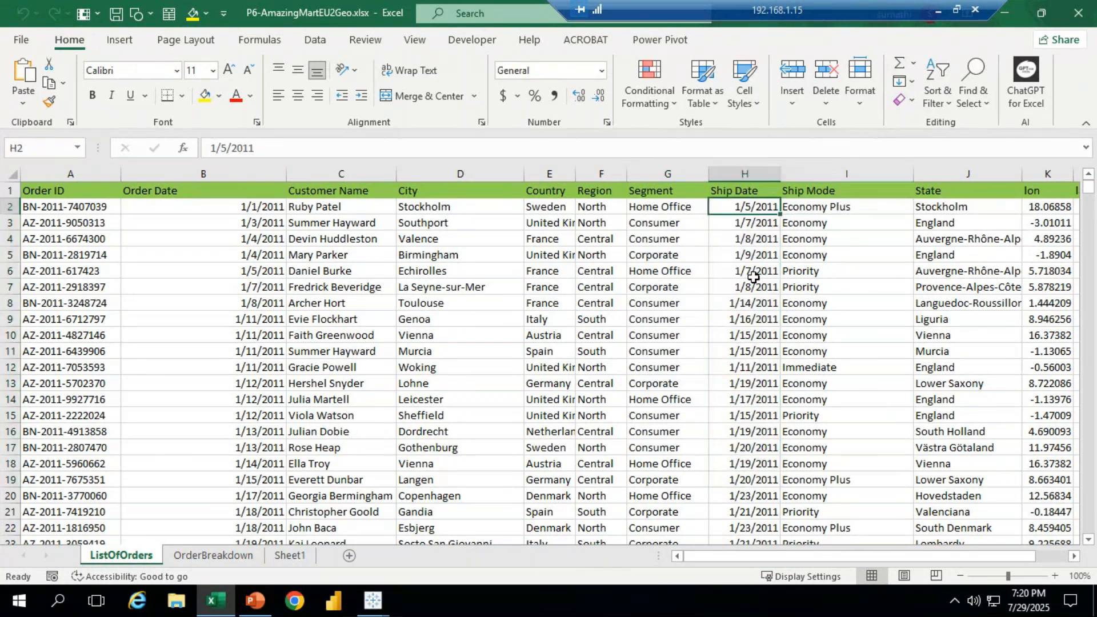
left_click(757, 448, "shift")
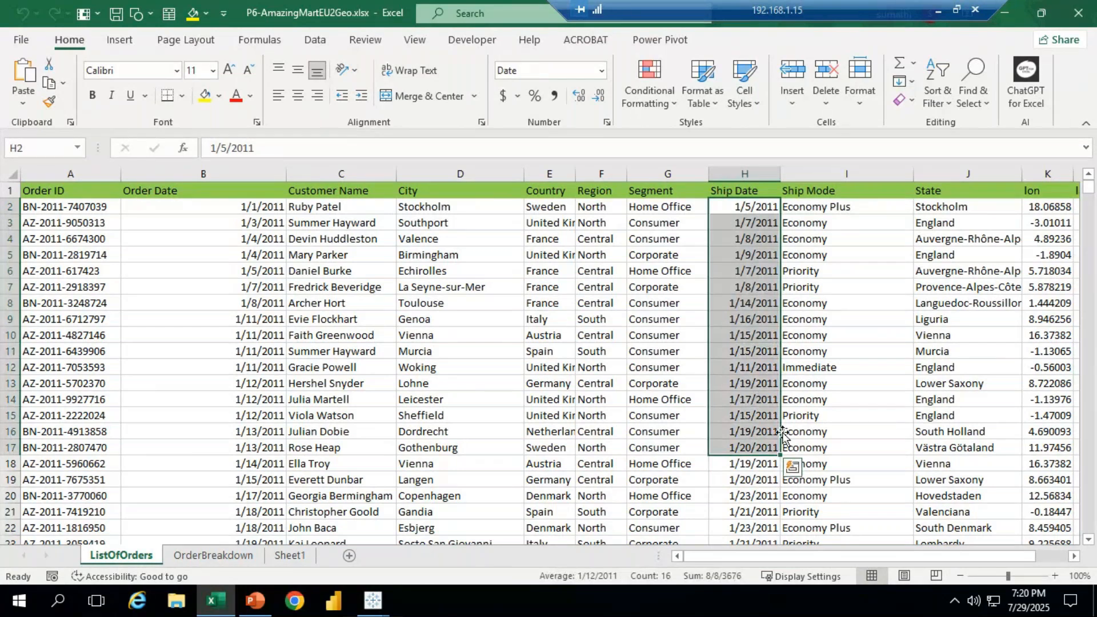
left_click_drag(846, 207, 846, 479)
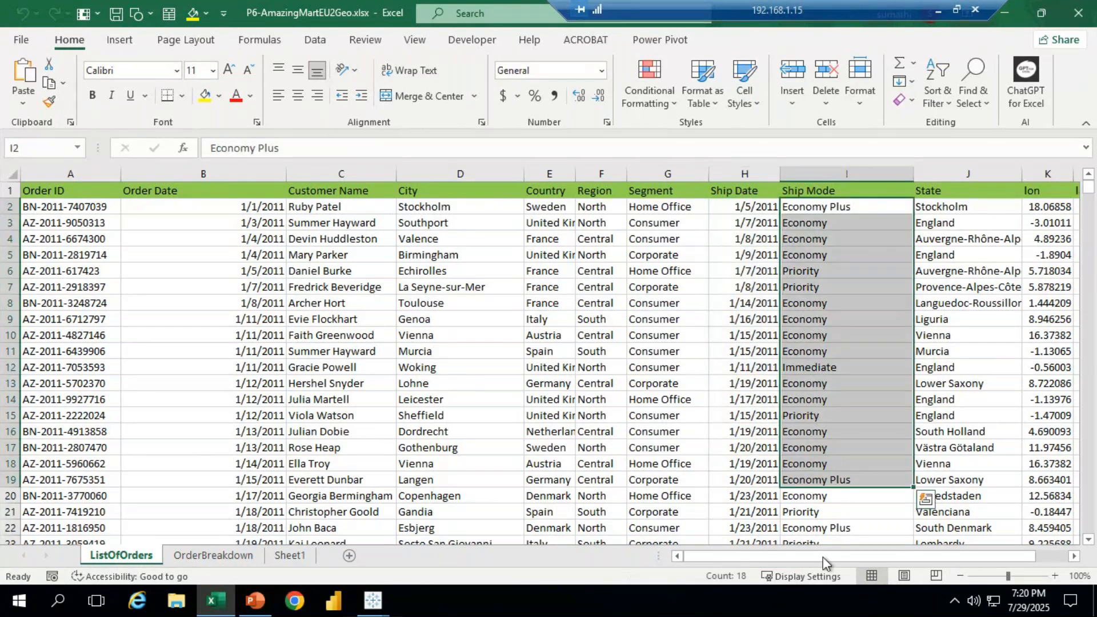
Step: Highlight the State values and widen the lon column in ListOfOrders so the longitudes show in full
left_click_drag(819, 560, 849, 560)
left_click_drag(874, 207, 901, 461)
left_click_drag(972, 172, 1000, 172)
left_click(1073, 555)
left_click(1073, 556)
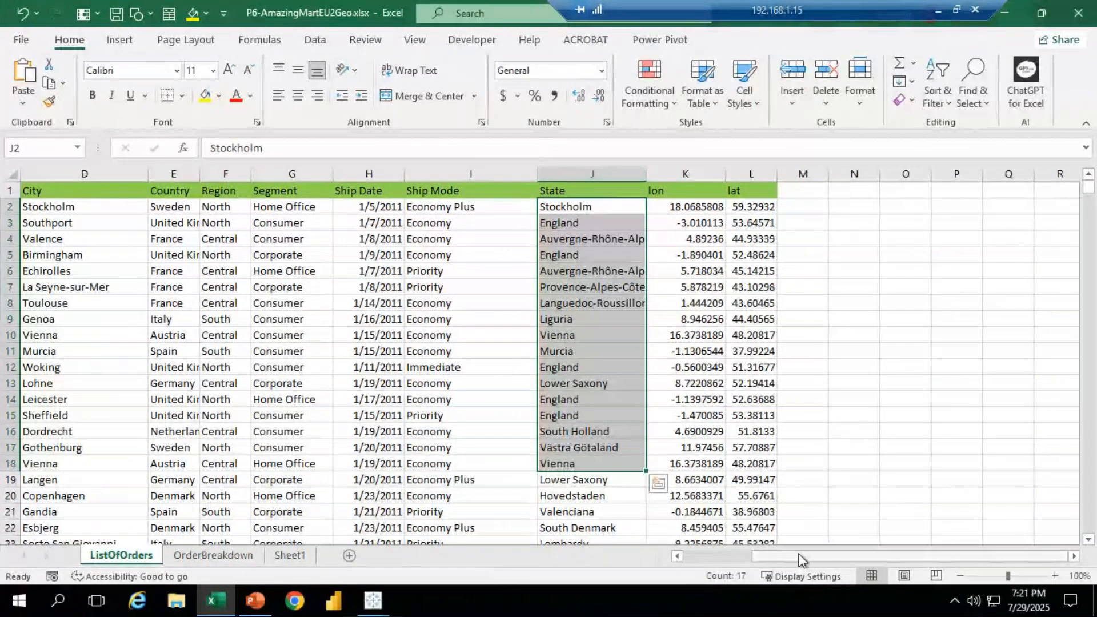
left_click_drag(800, 559, 732, 559)
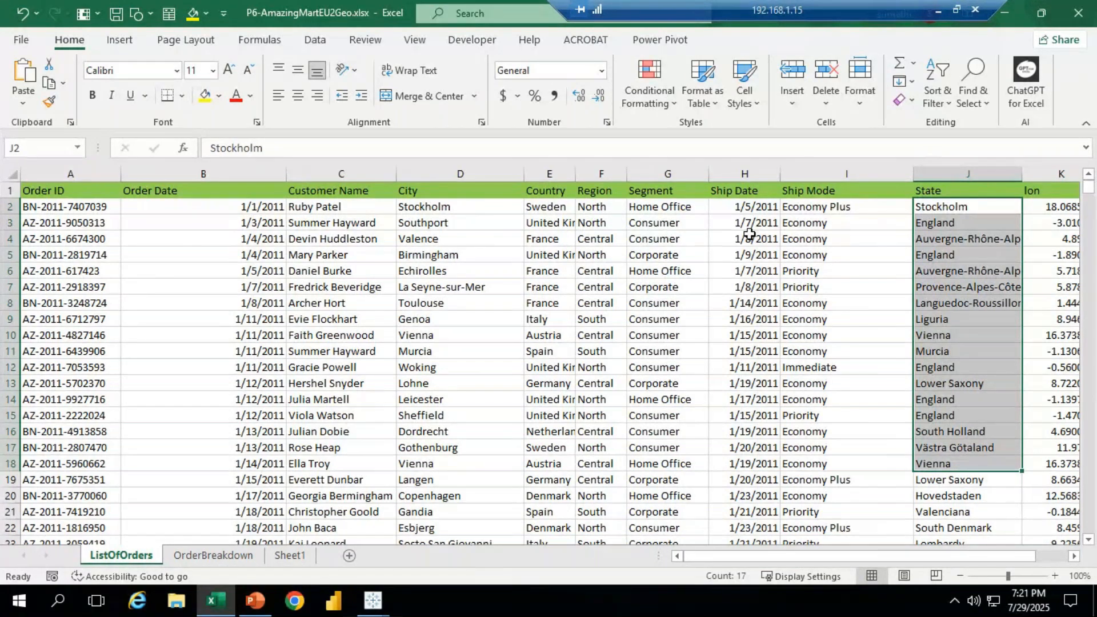
left_click_drag(768, 562, 688, 592)
Step: Review the Product Name, Sales, Profit, Quantity, Category and Sub-Category columns of the OrderBreakdown sheet
left_click(213, 557)
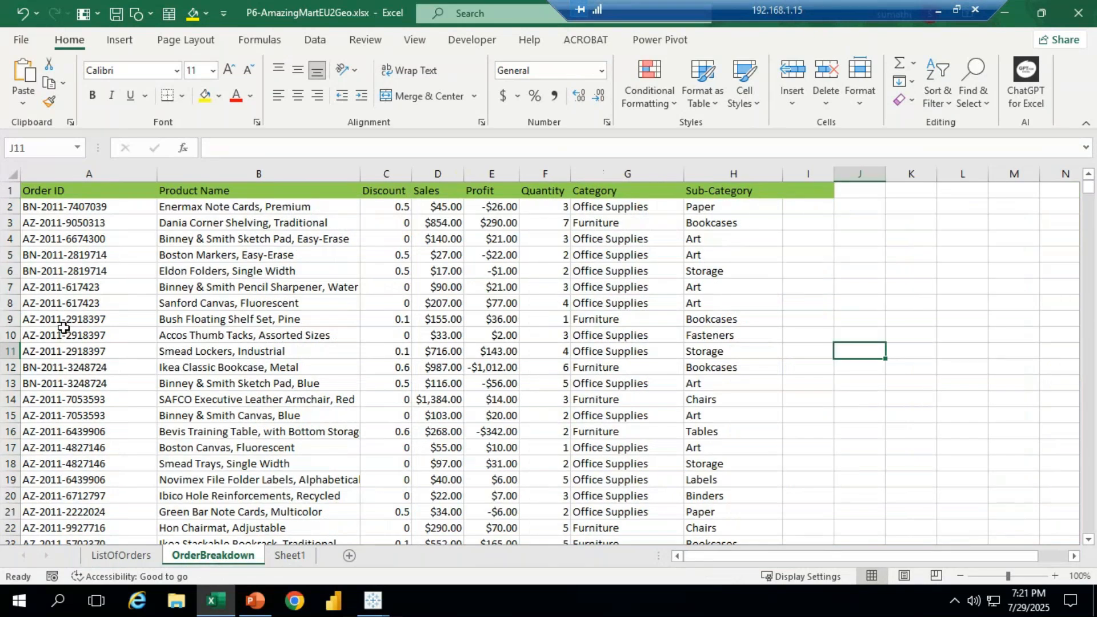
left_click_drag(255, 207, 296, 442)
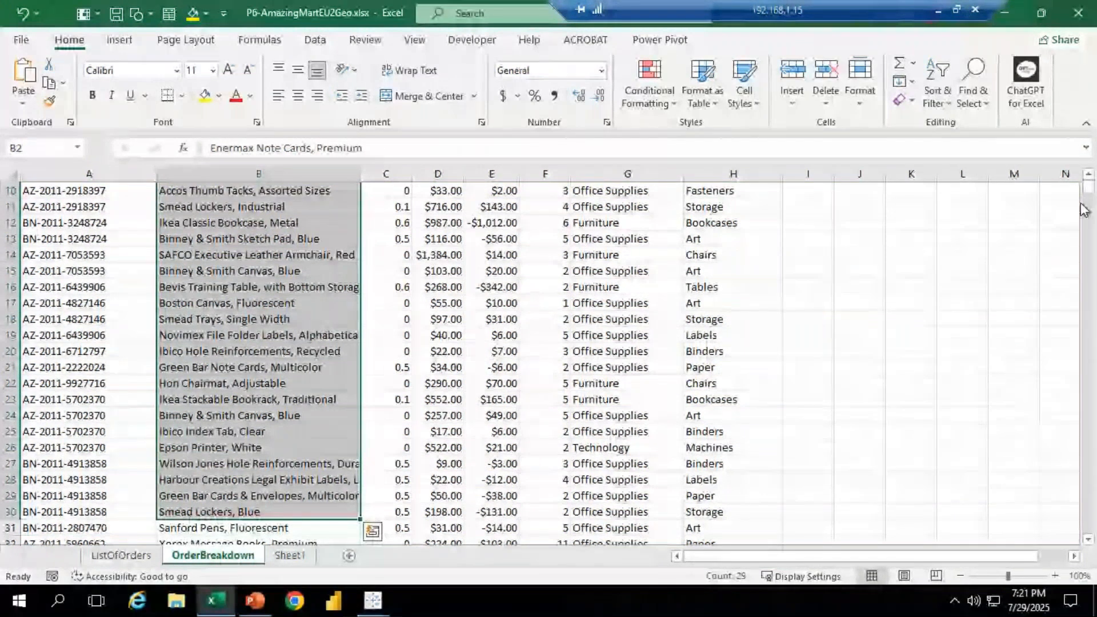
scroll(1084, 210, "up", 3)
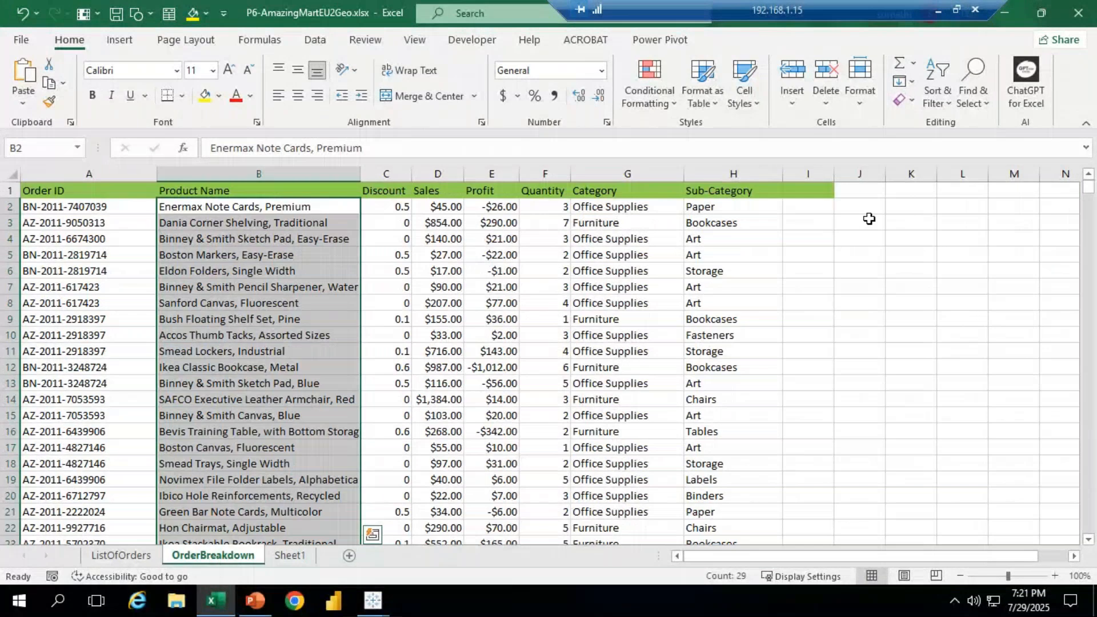
left_click(437, 237)
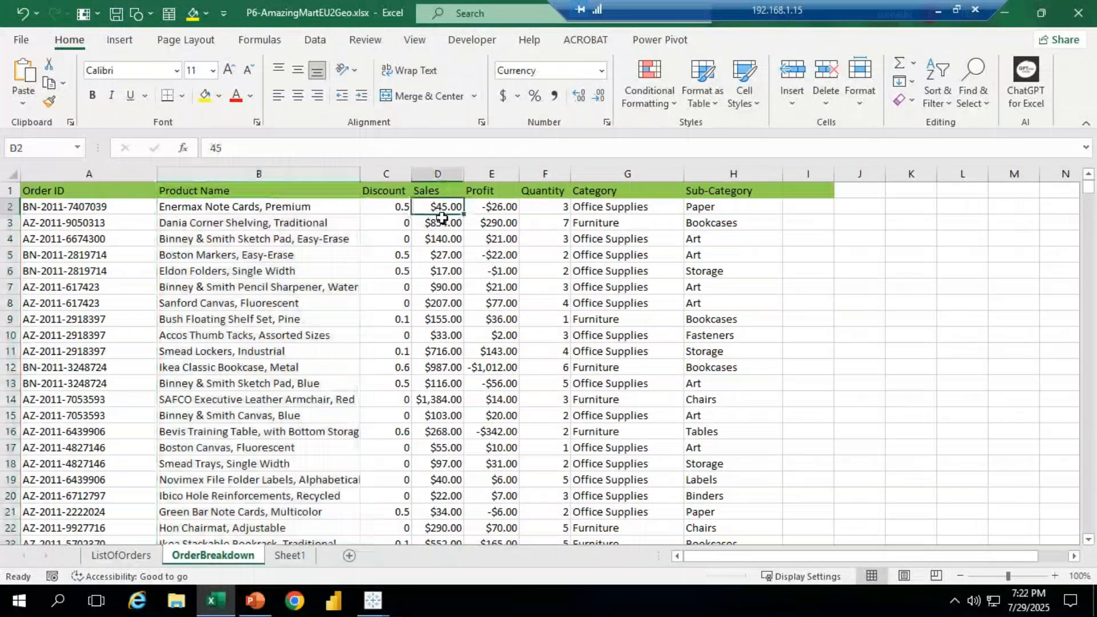
left_click(505, 204)
left_click(556, 208)
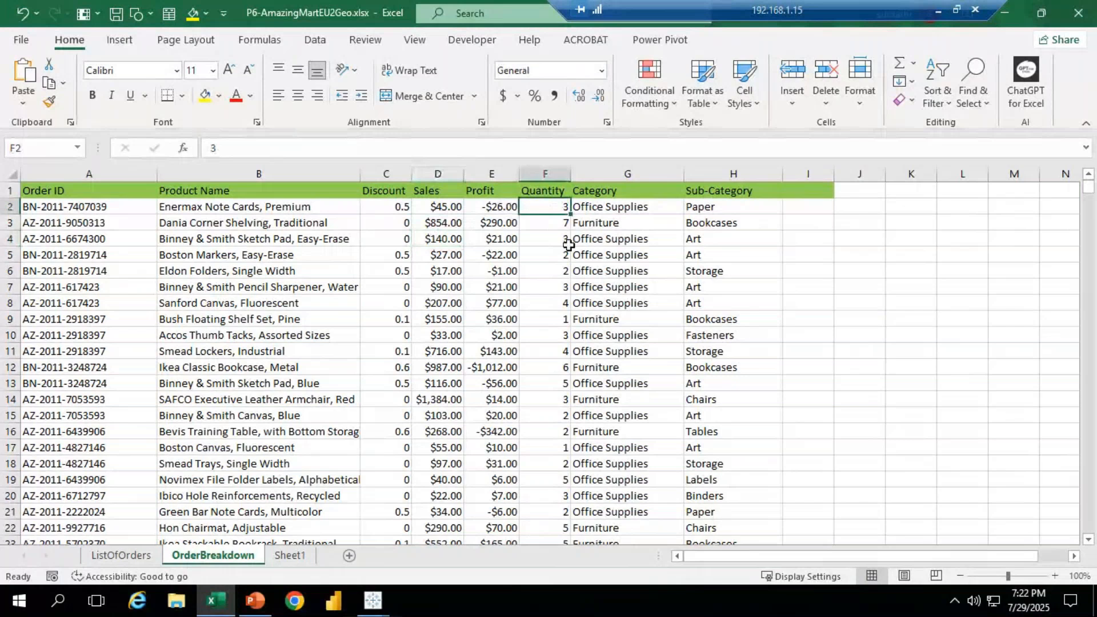
left_click(620, 205)
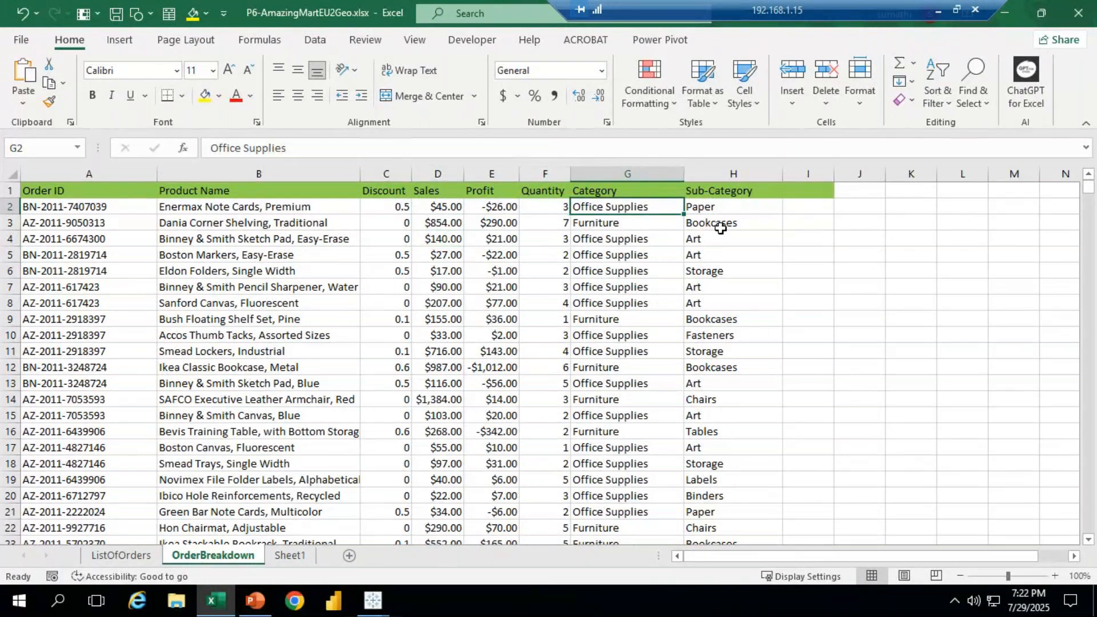
key("Right")
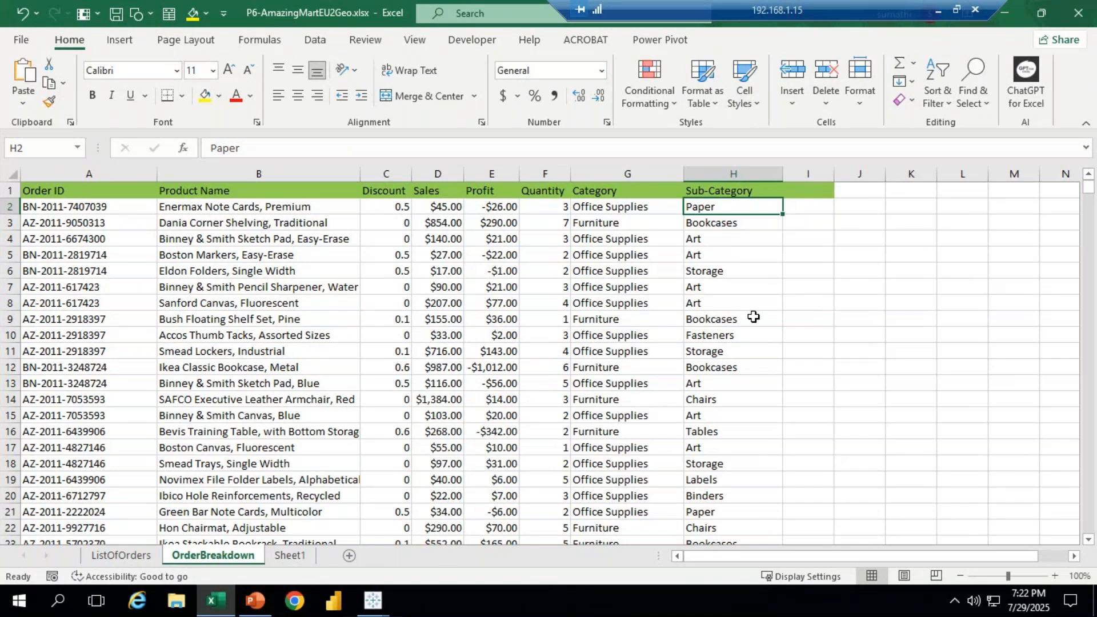
Step: Go to the blank Sheet1, enlarge its view to 150%, and select cell D3
key("ctrl+Page_Down")
left_click(1055, 575)
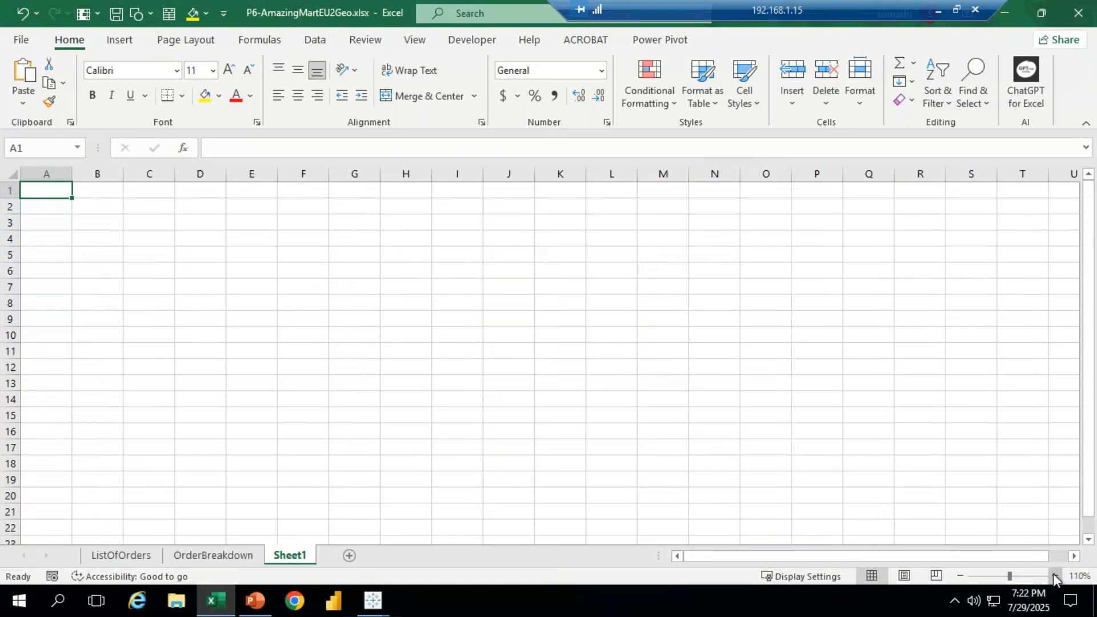
left_click(1055, 576)
left_click(1055, 576)
left_click(1055, 575)
left_click(1055, 576)
left_click(289, 259)
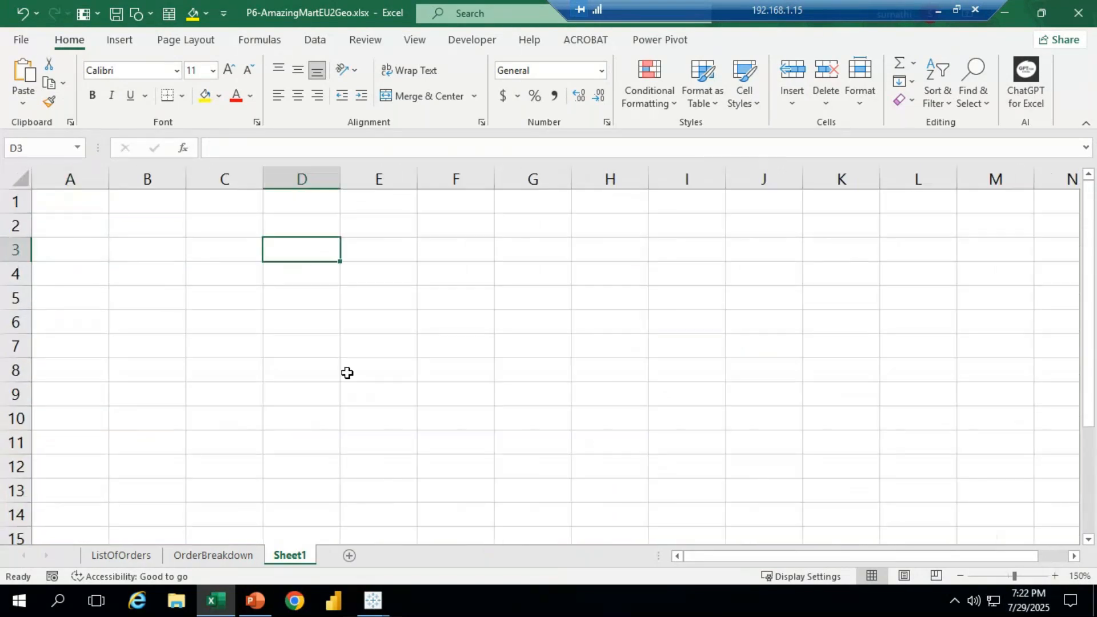
Step: Enter the label Category in cell D3 and subcategory in cell D5 of Sheet1
type("Cat")
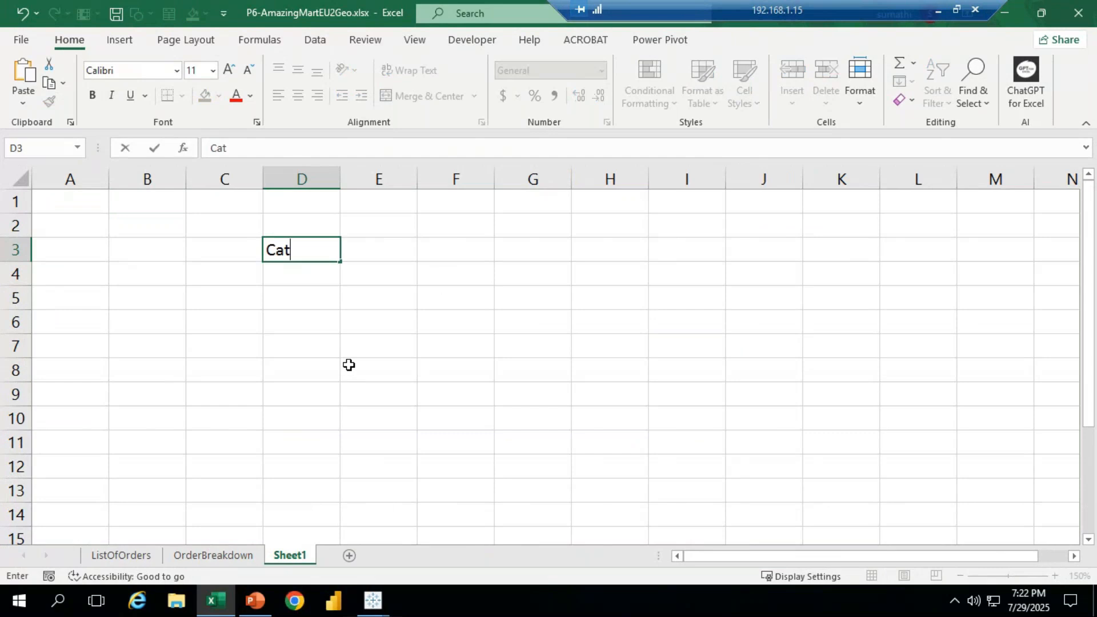
type("egoru")
key("BackSpace")
type("y")
left_click(300, 300)
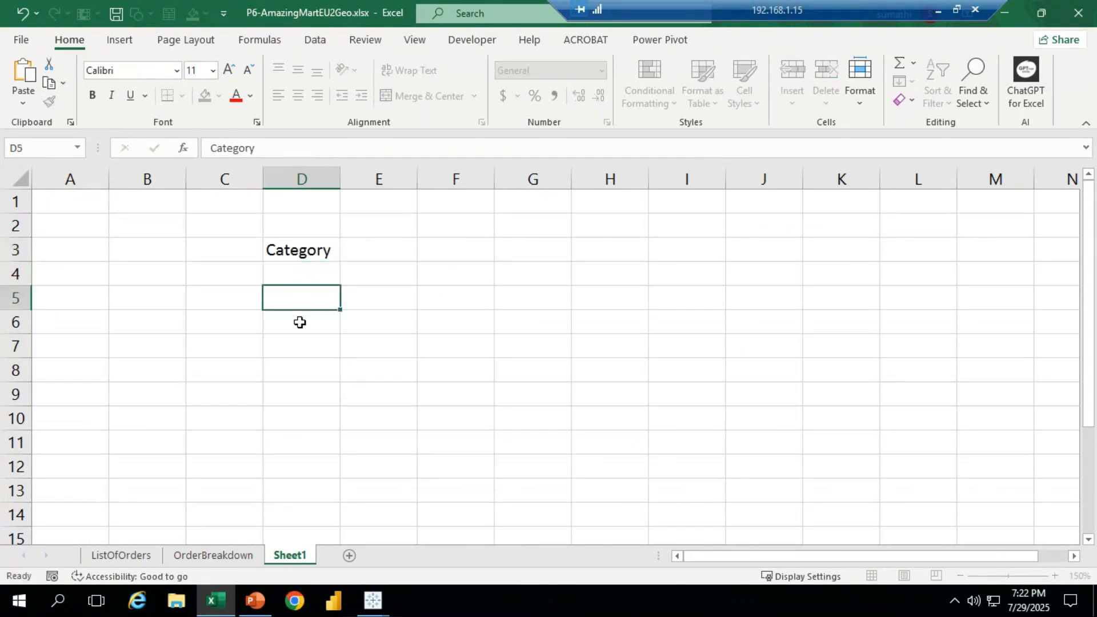
type("sub")
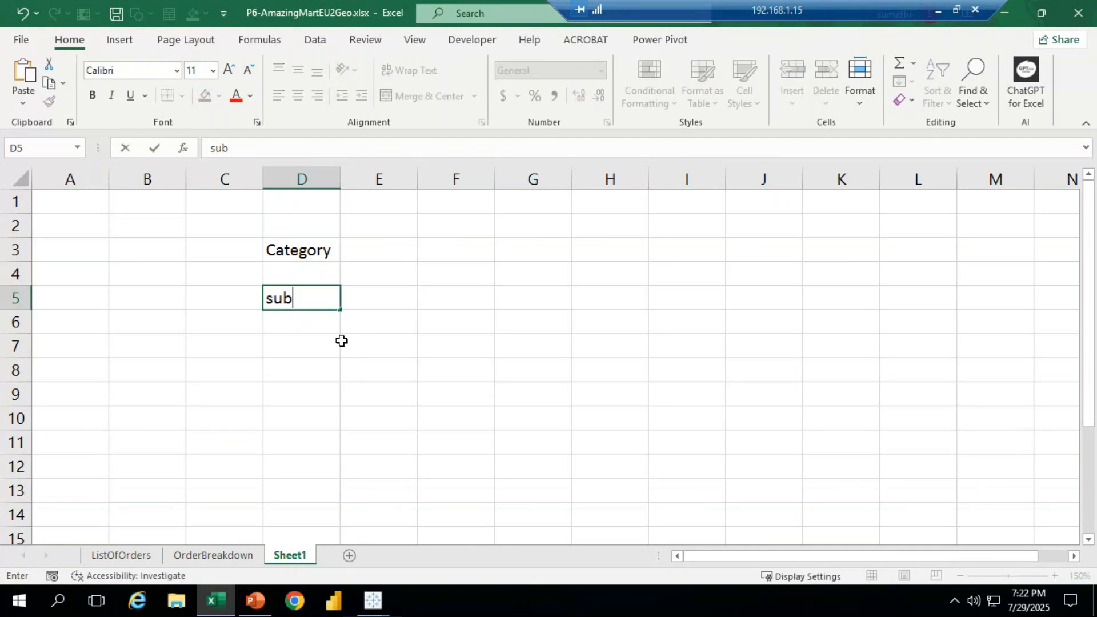
type("category")
Step: Enter the label Product name in cell D8 and fit column D's width to its contents
left_click(301, 364)
type("P")
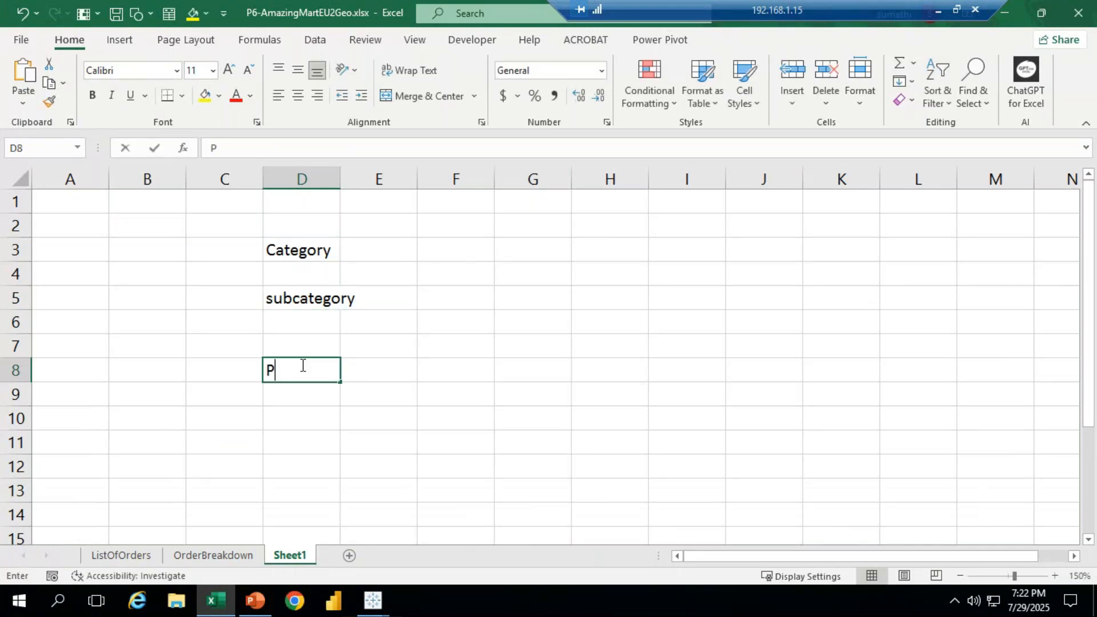
type("r")
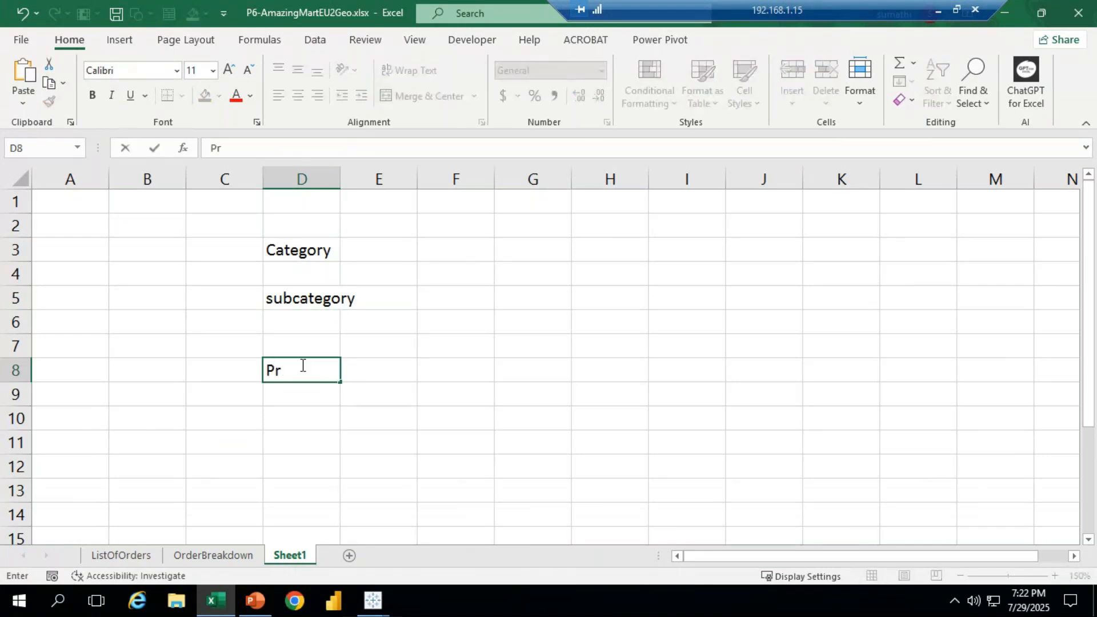
type("oduct name")
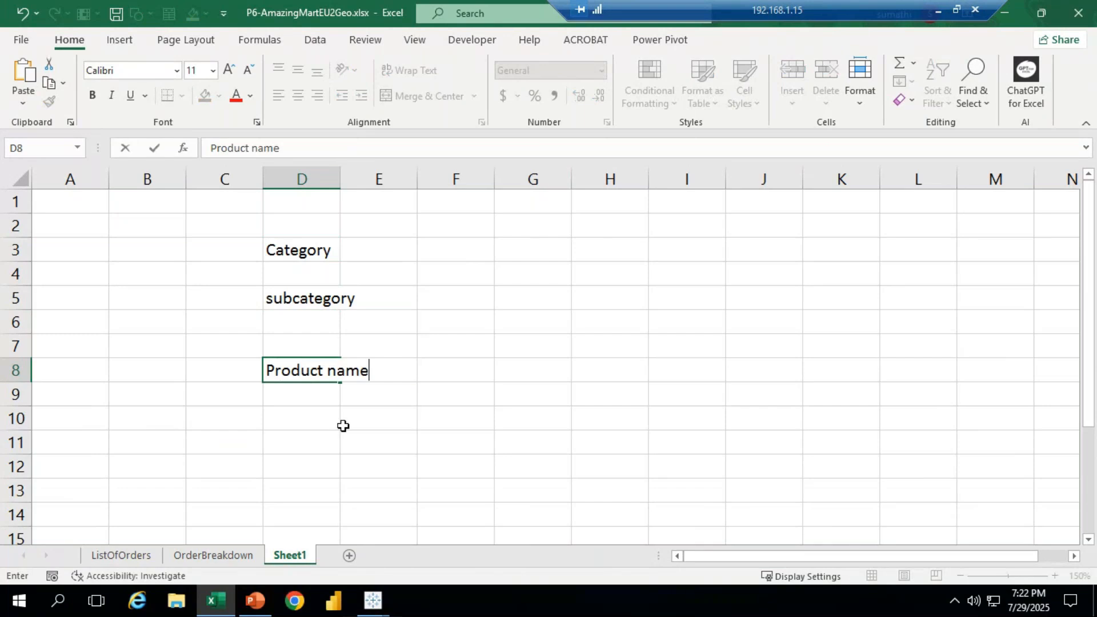
left_click_drag(396, 289, 397, 273)
double_click(340, 180)
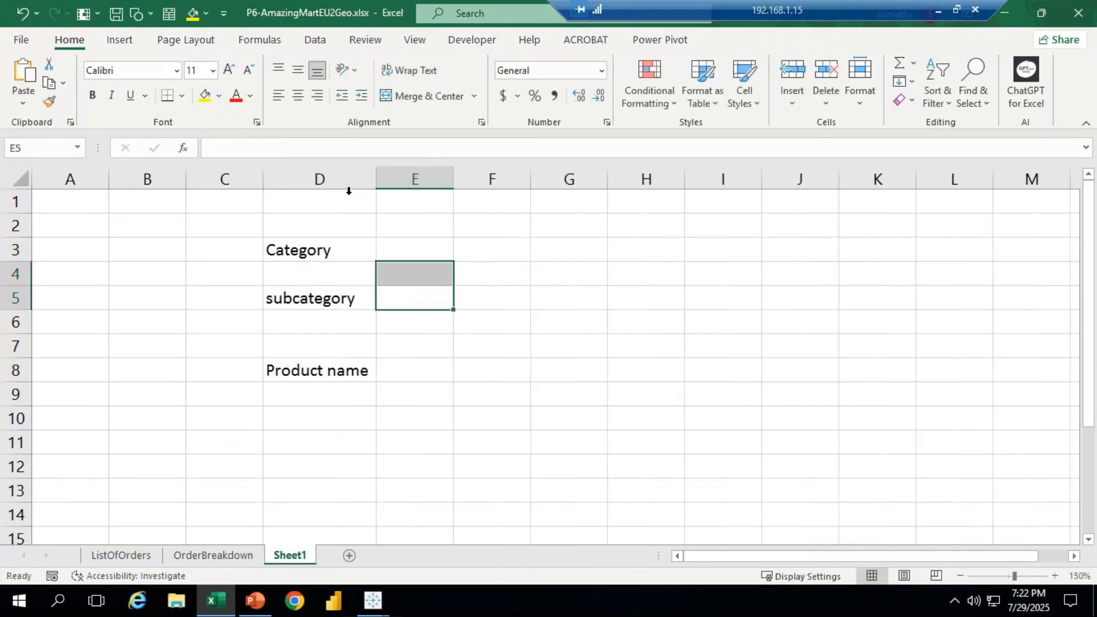
left_click(444, 460)
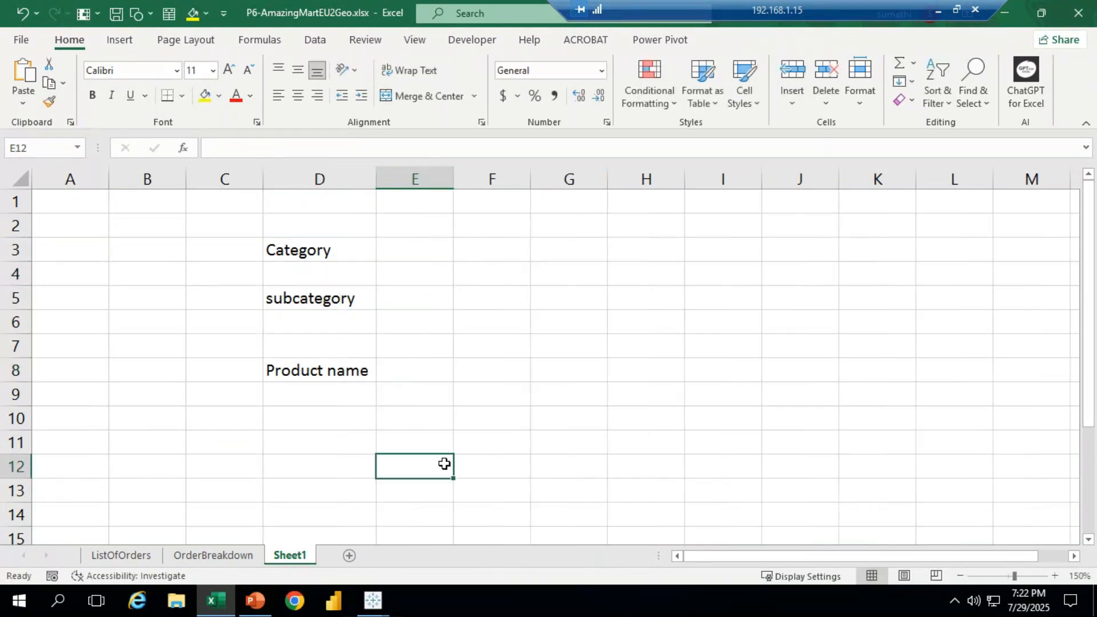
Step: Enter the example values Mobile beside Category in E3 and Samsung Mobile beside subcategory in E5
left_click(477, 254)
left_click(411, 251)
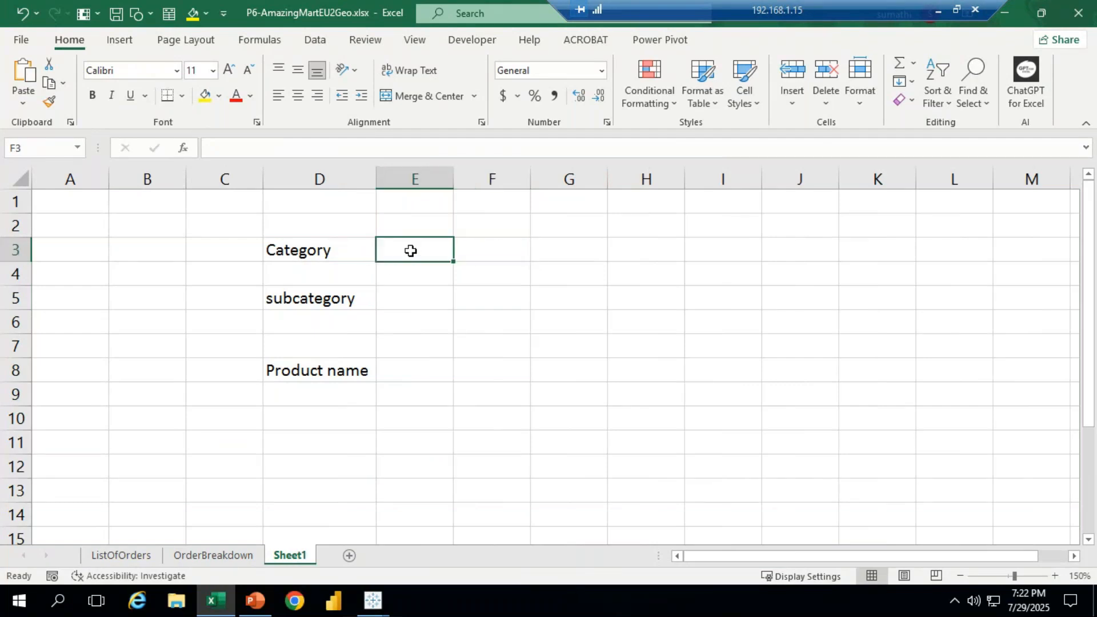
type("Mobile")
left_click(422, 306)
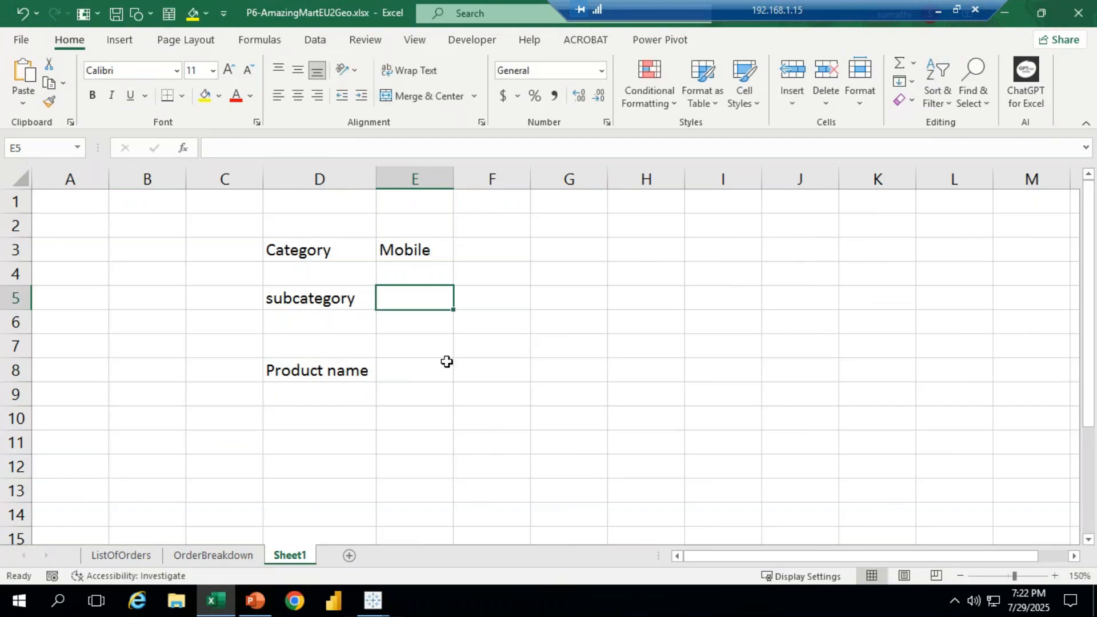
type("Samsun")
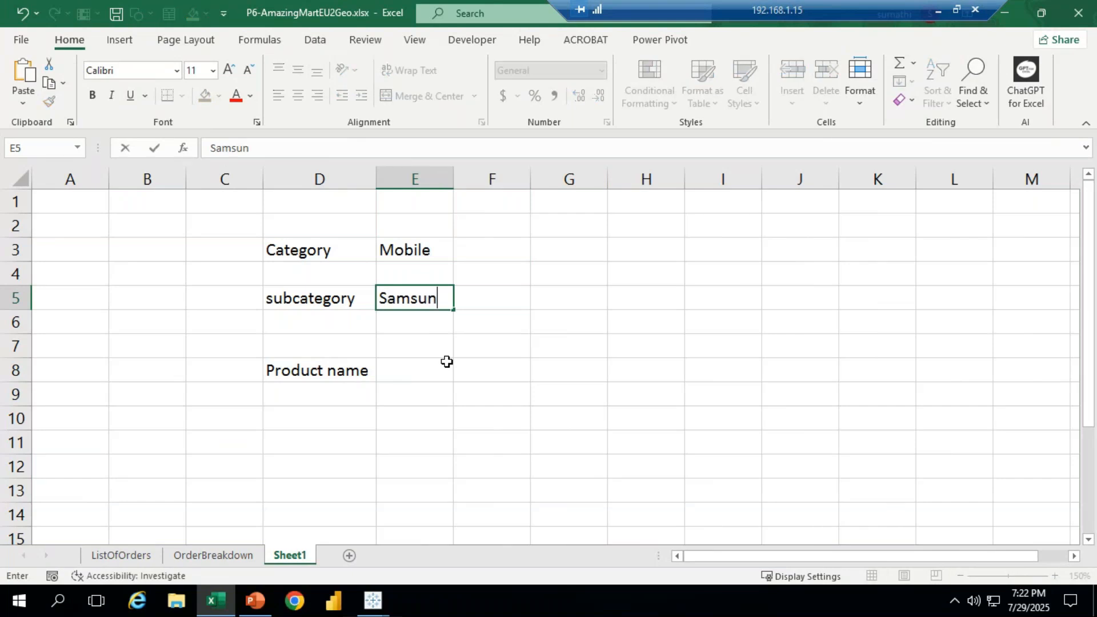
type("g Mobile")
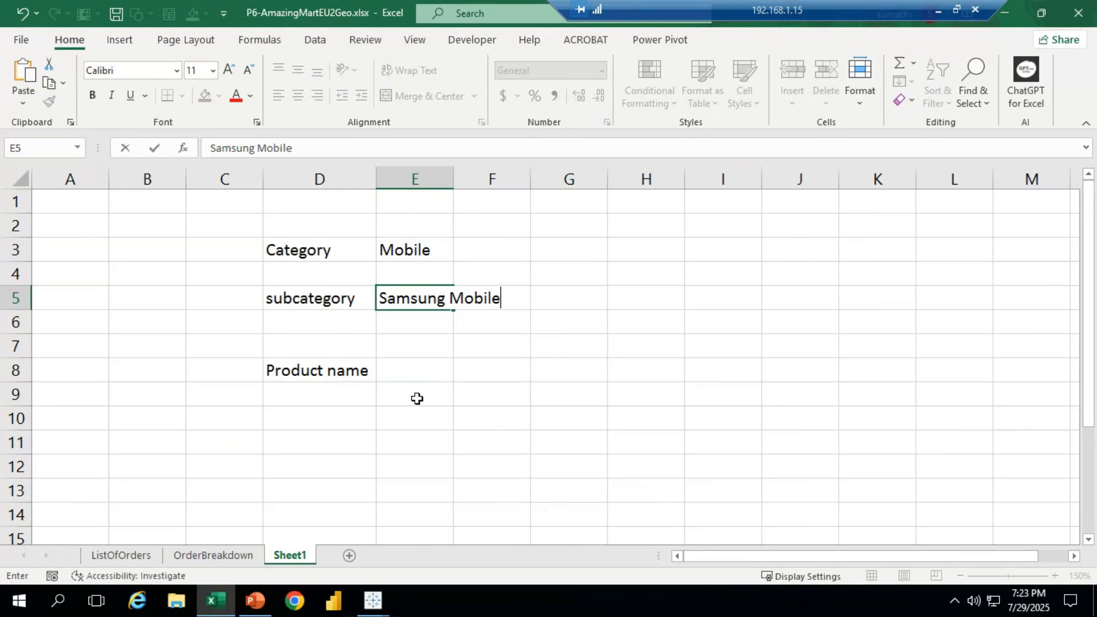
Step: Fit column E's width to its contents and enter Samsung edge beside Product name in E8
left_click(438, 362)
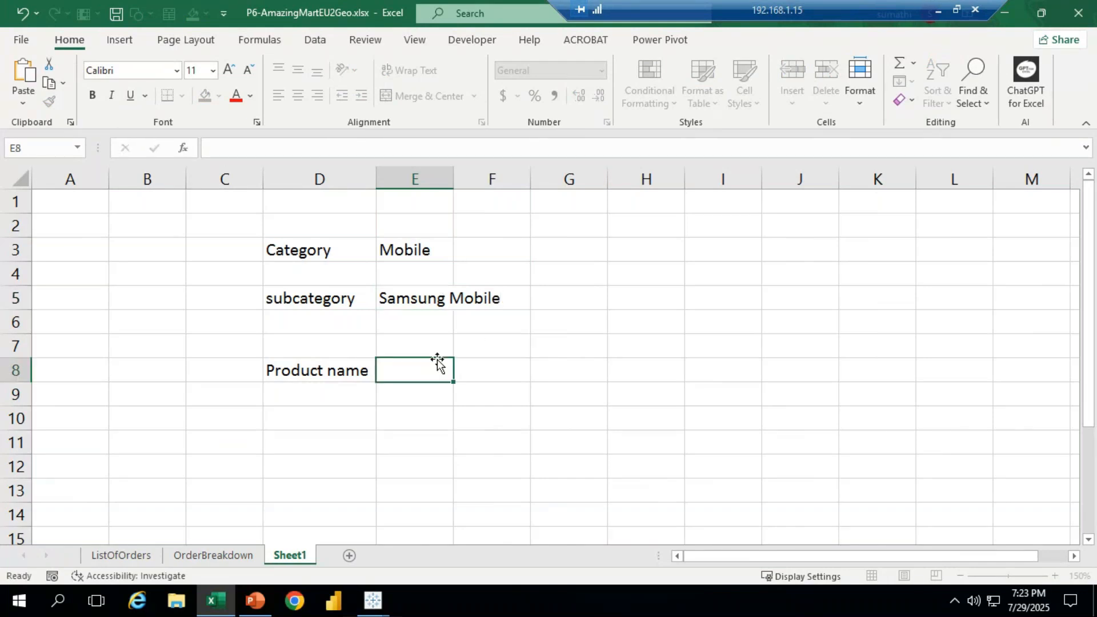
double_click(454, 178)
left_click(466, 413)
left_click(465, 376)
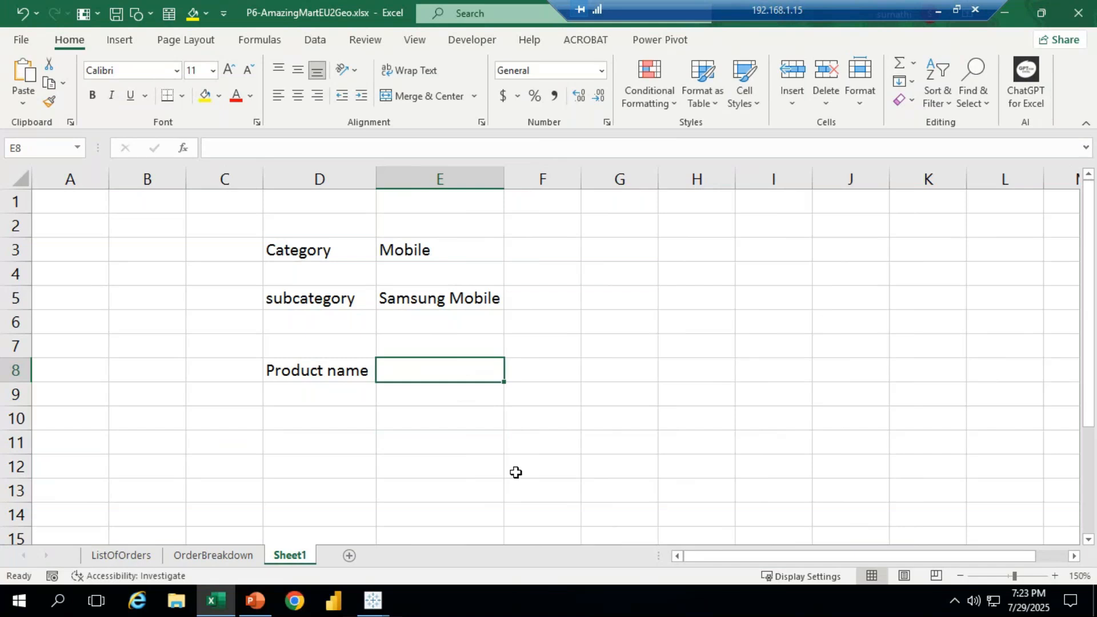
type("Samsung ")
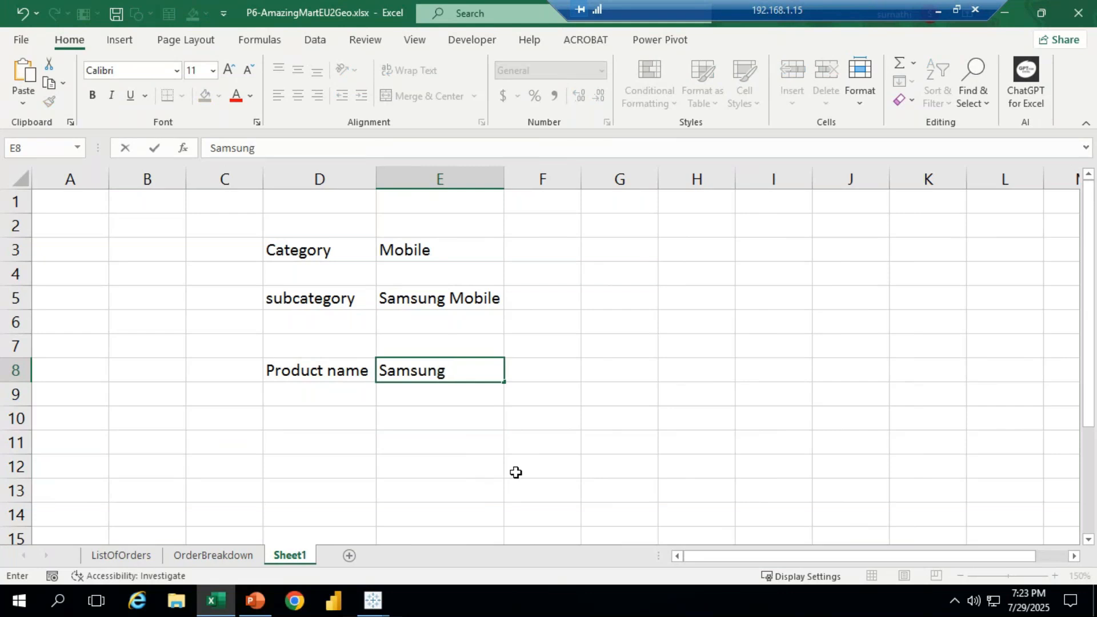
type("edge")
left_click(482, 428)
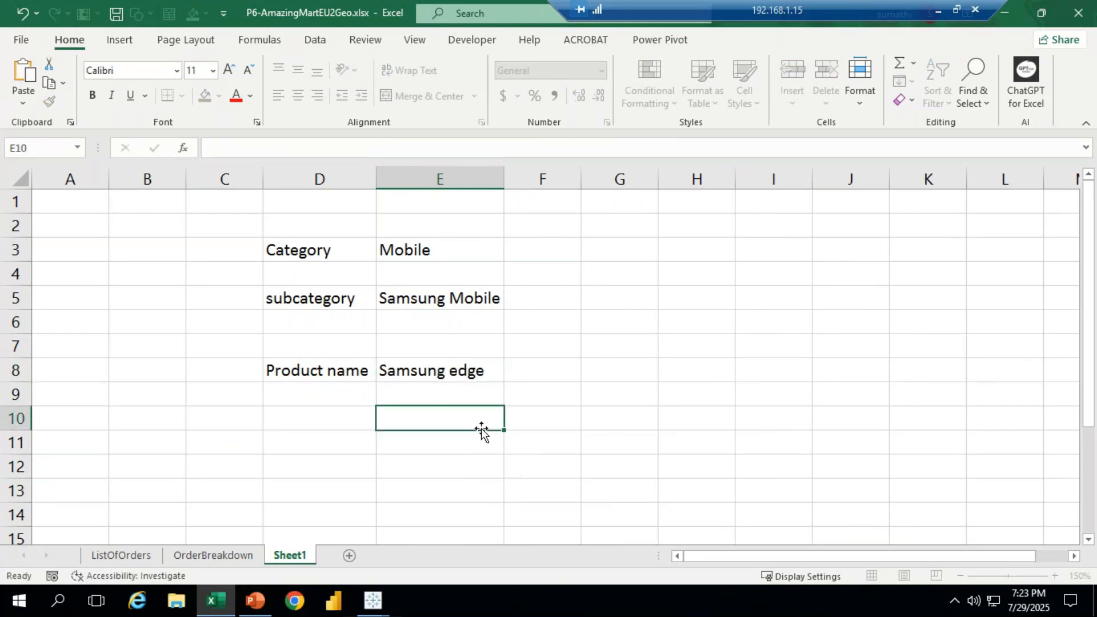
Step: Walk through the example hierarchy from the Category row to the subcategory and Product name rows
left_click(465, 372)
left_click_drag(358, 252, 443, 254)
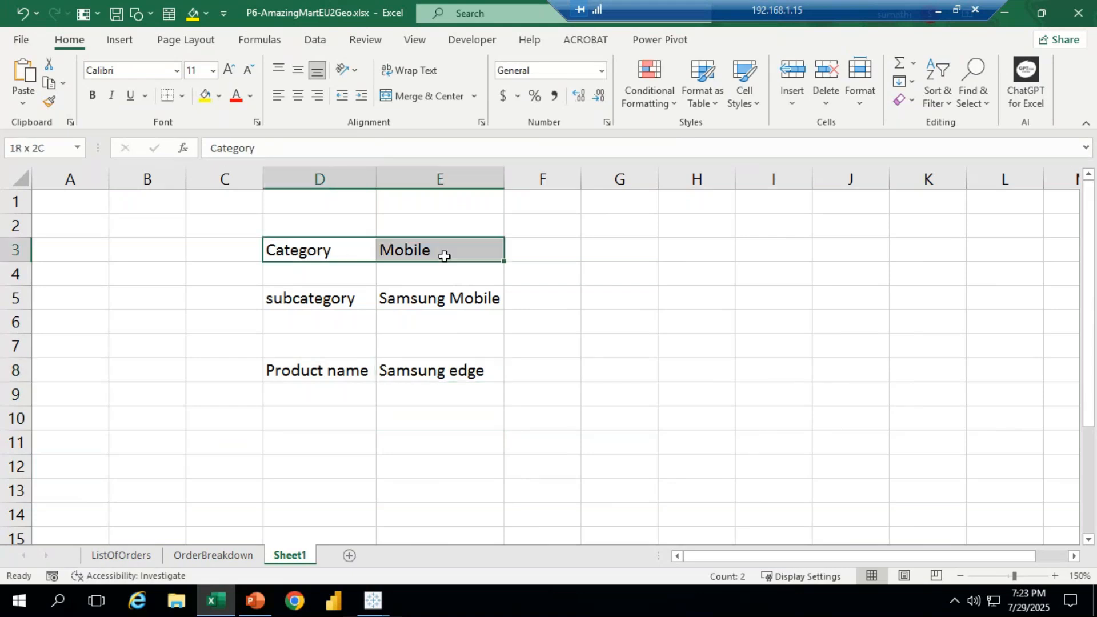
left_click_drag(311, 297, 511, 300)
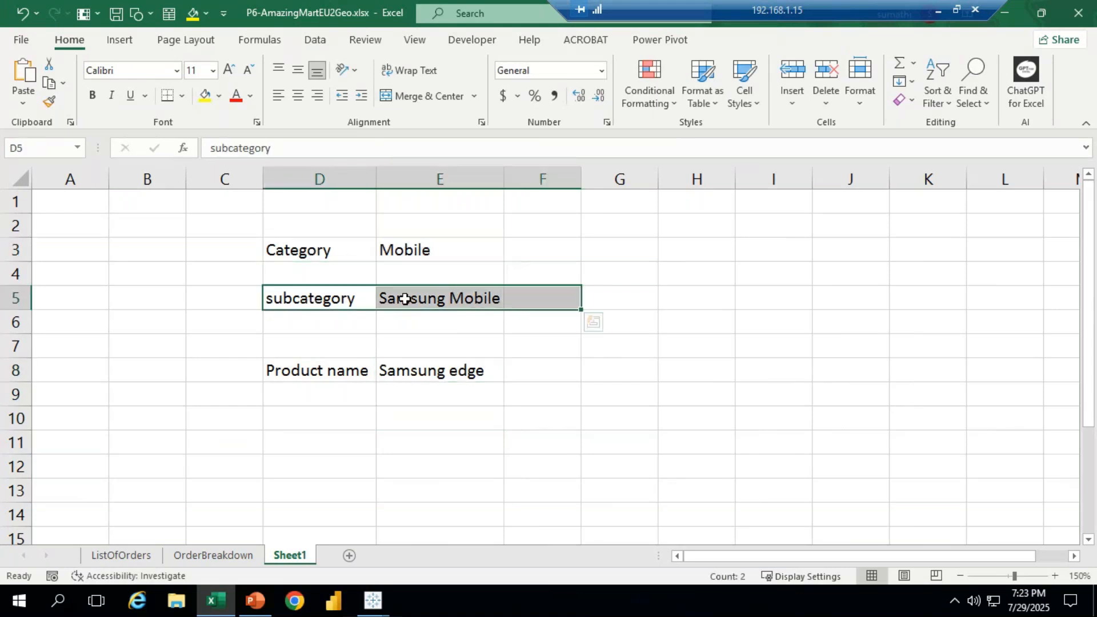
left_click(455, 318)
left_click(468, 295)
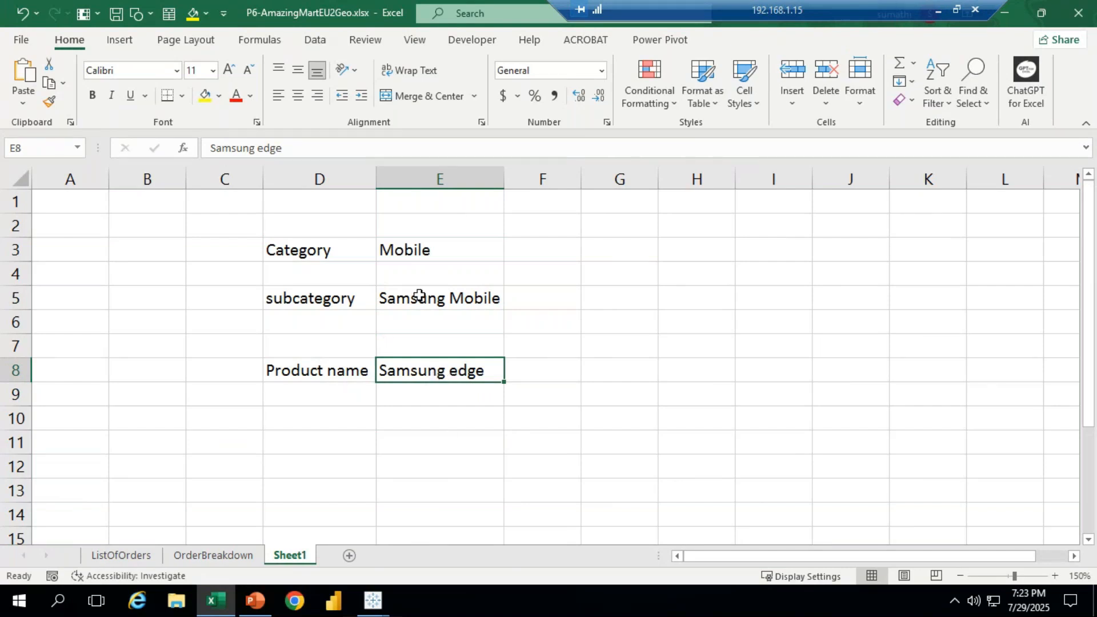
left_click(421, 252)
left_click(450, 298)
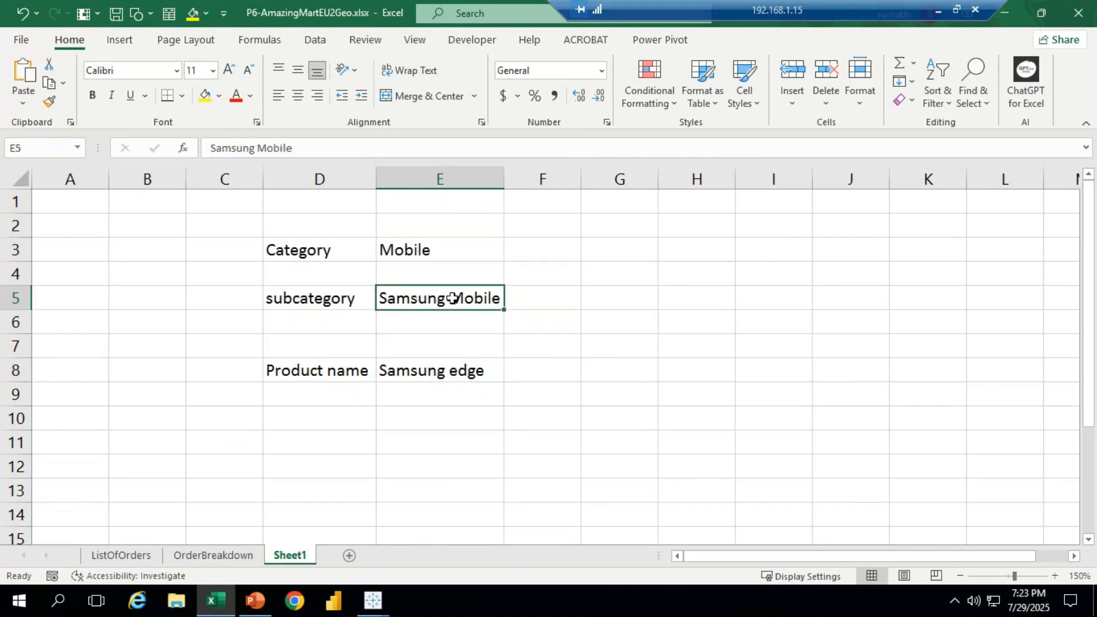
left_click(452, 370)
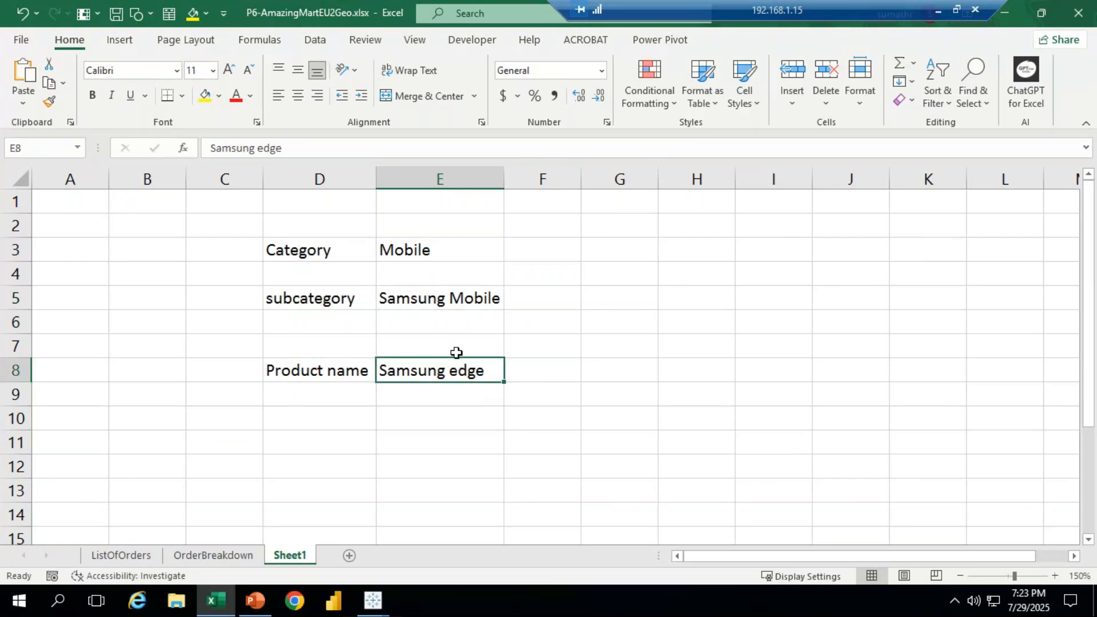
Step: Examine the Category and Product Name columns in OrderBreakdown and compare that sheet with ListOfOrders
left_click(245, 554)
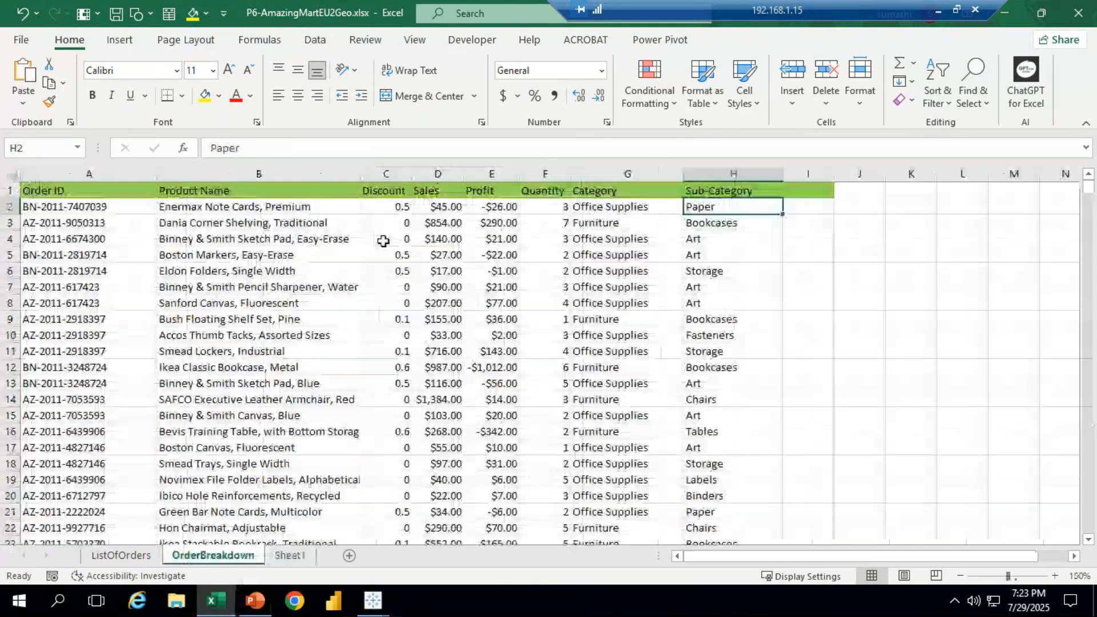
left_click_drag(592, 192, 614, 297)
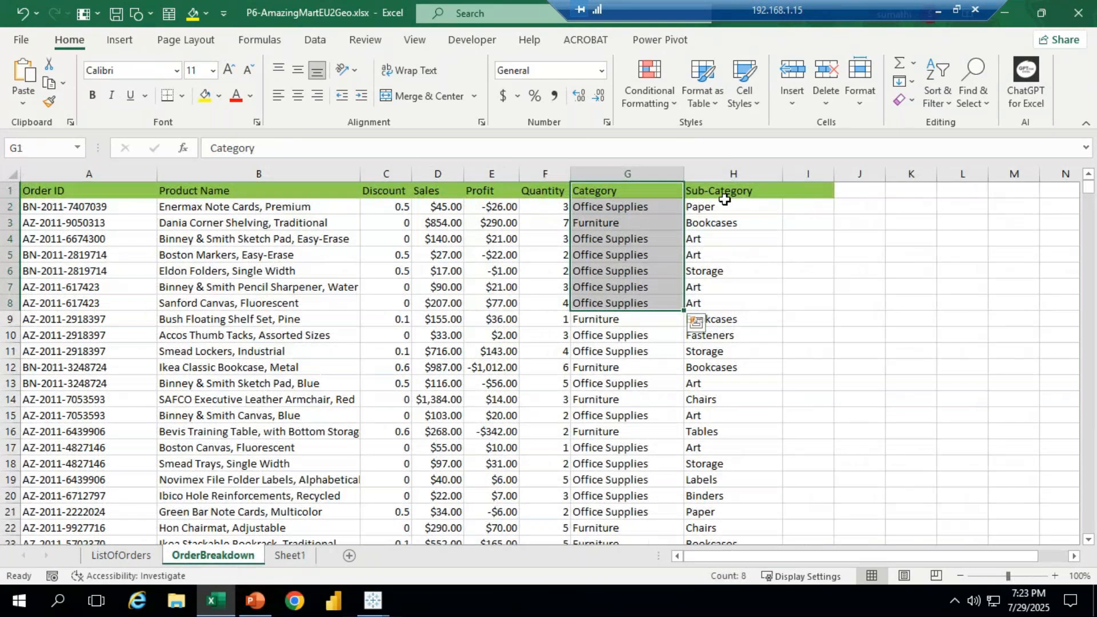
left_click_drag(249, 207, 249, 373)
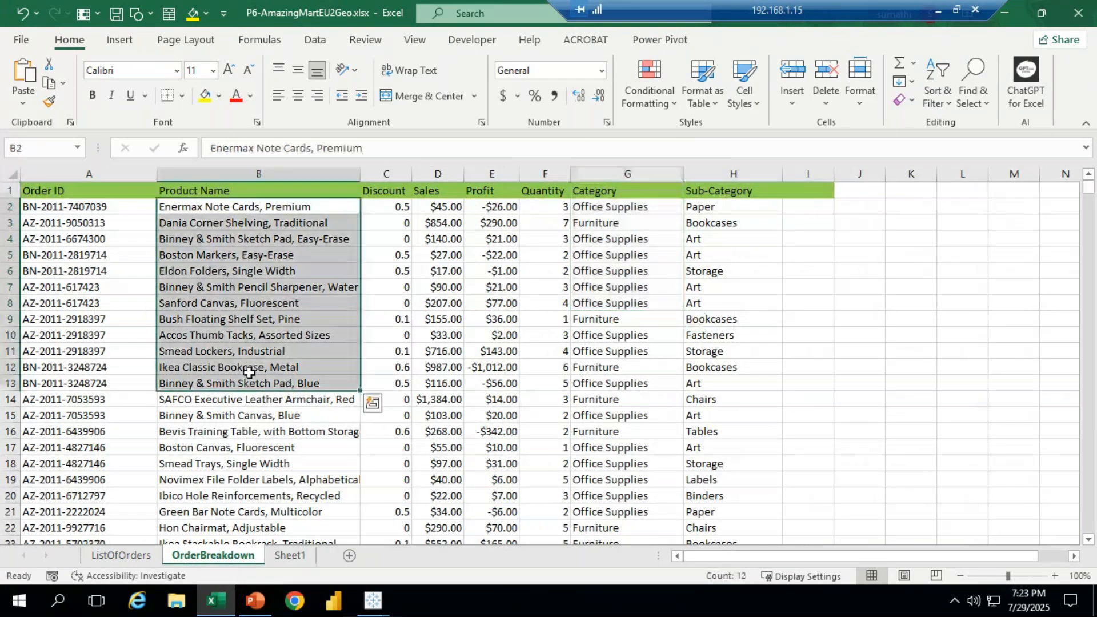
left_click(97, 558)
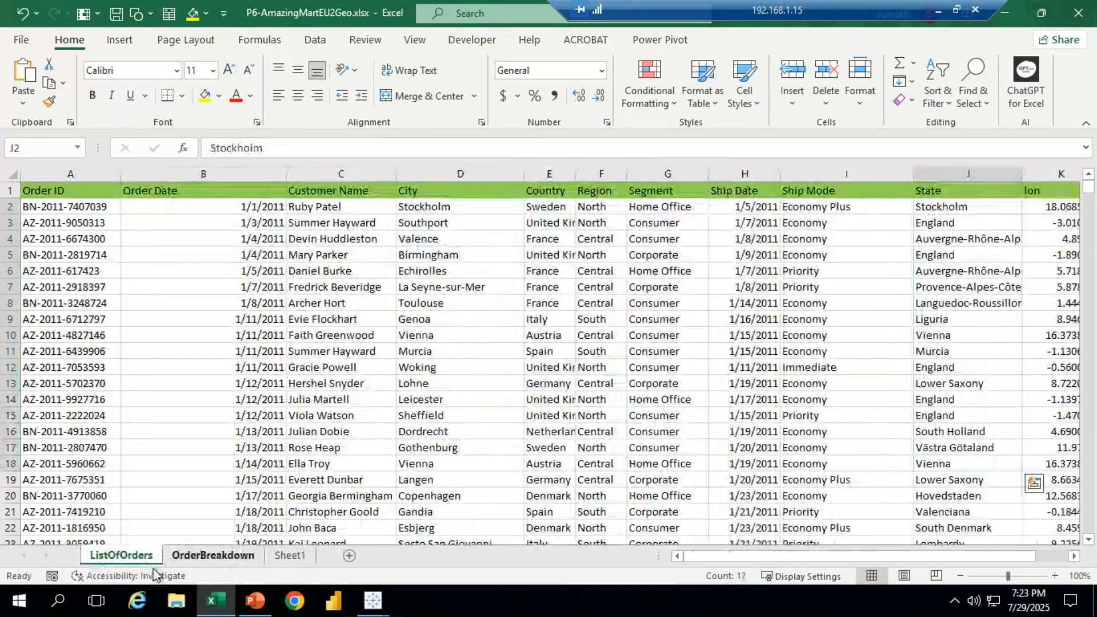
left_click(212, 559)
left_click(146, 560)
left_click(220, 557)
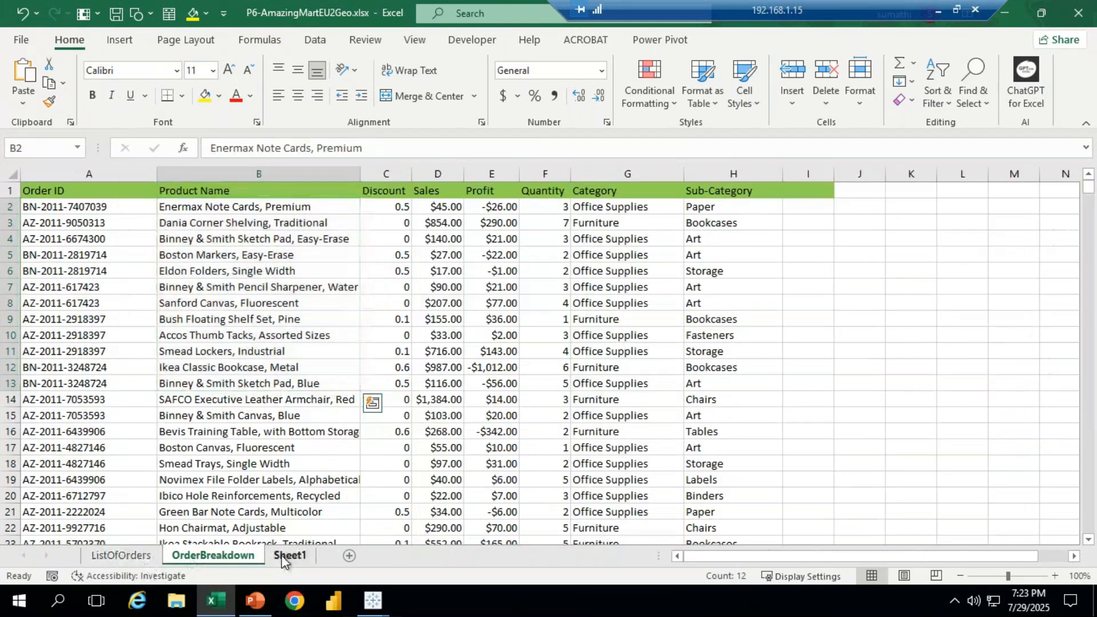
Step: Delete the example worksheet Sheet1 from the workbook
right_click(286, 556)
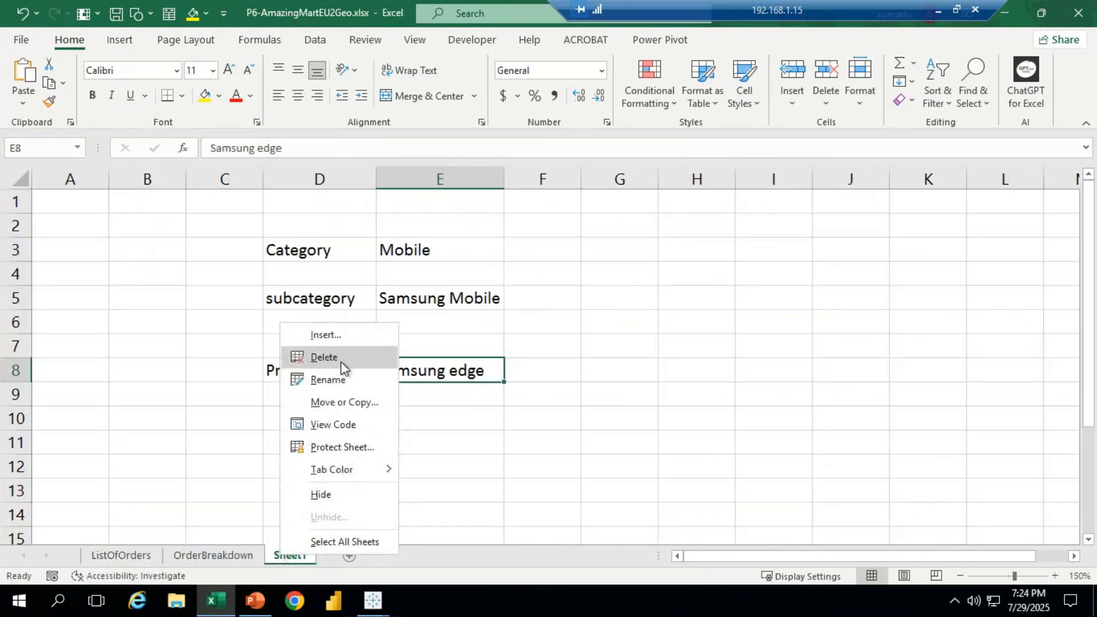
left_click(338, 358)
left_click(520, 344)
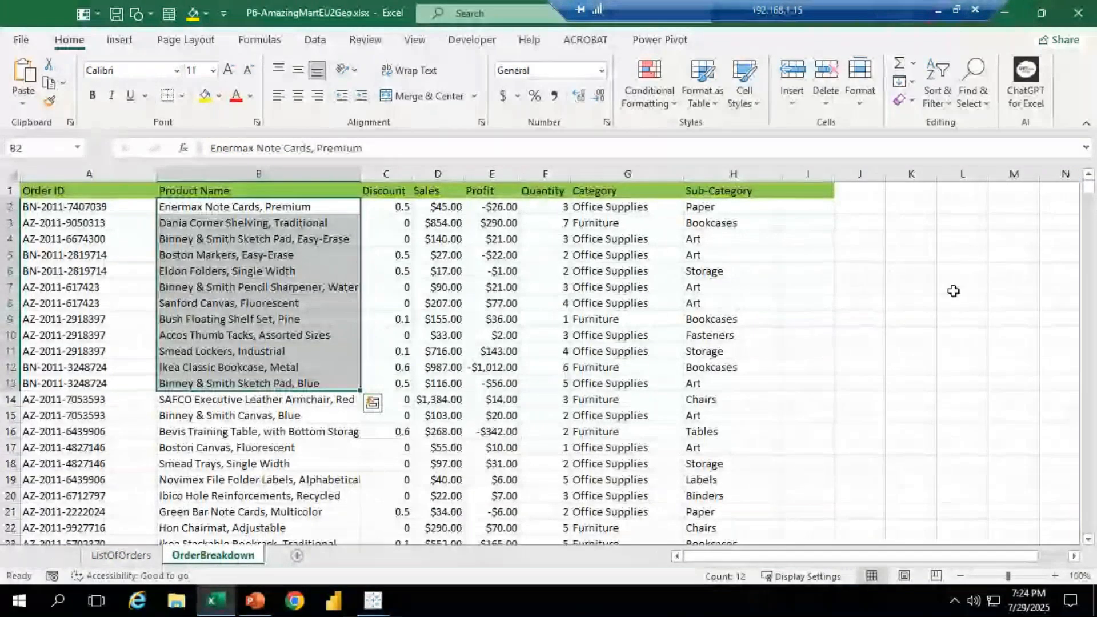
Step: Take a last look at the ListOfOrders sheet and close the P6-AmazingMartEU2Geo workbook
left_click(122, 554)
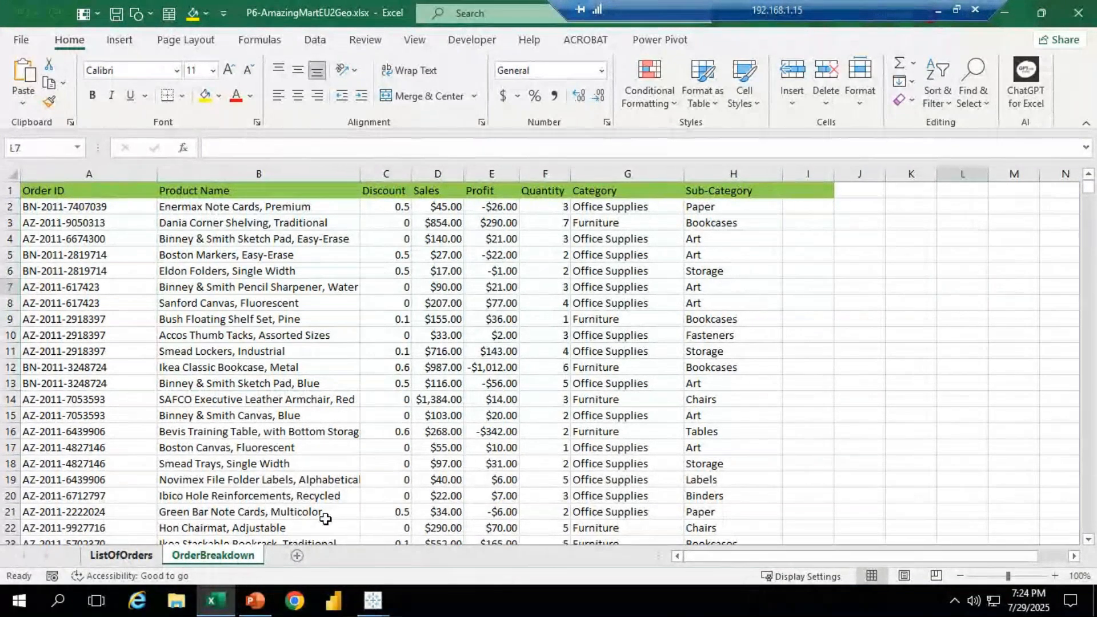
left_click(693, 352)
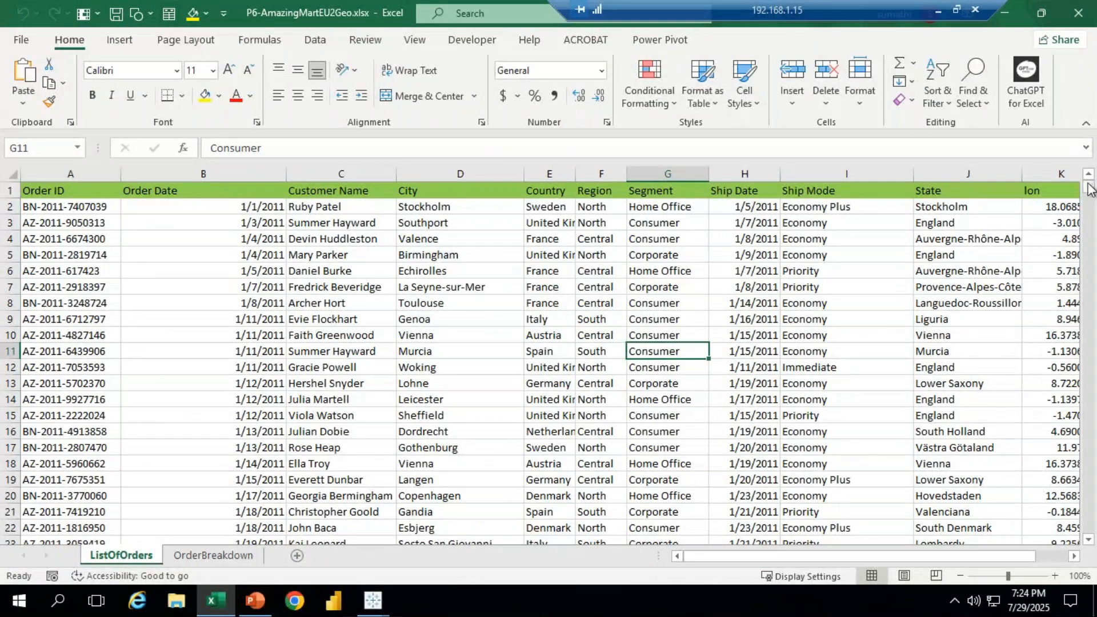
mouse_move(1088, 188)
left_mouse_down()
mouse_move(1089, 246)
mouse_move(1089, 188)
left_mouse_up()
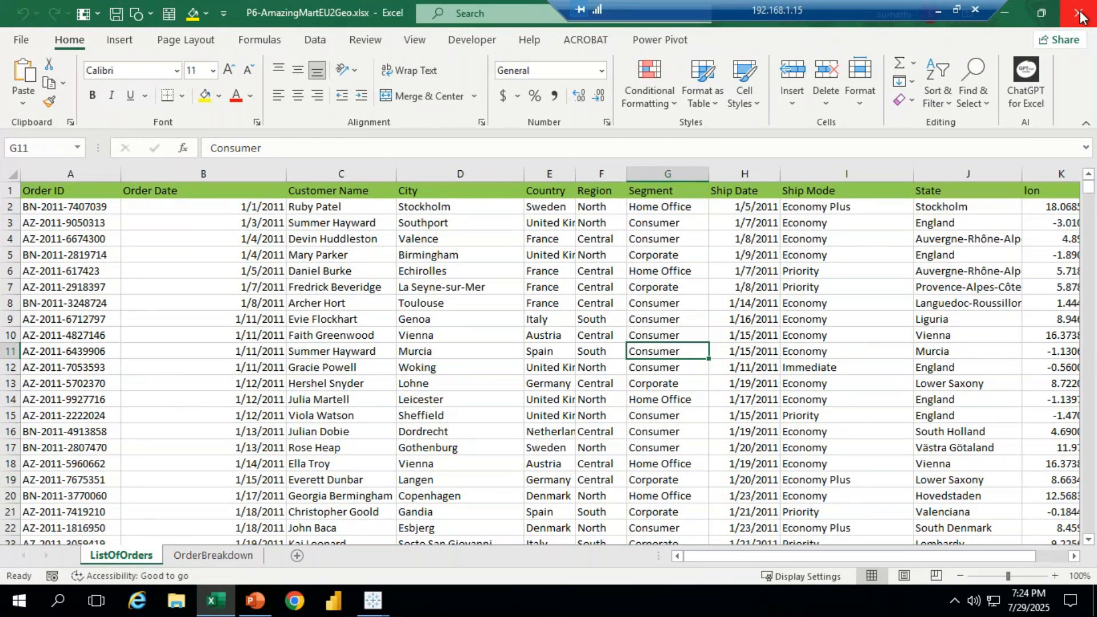
left_click(1080, 16)
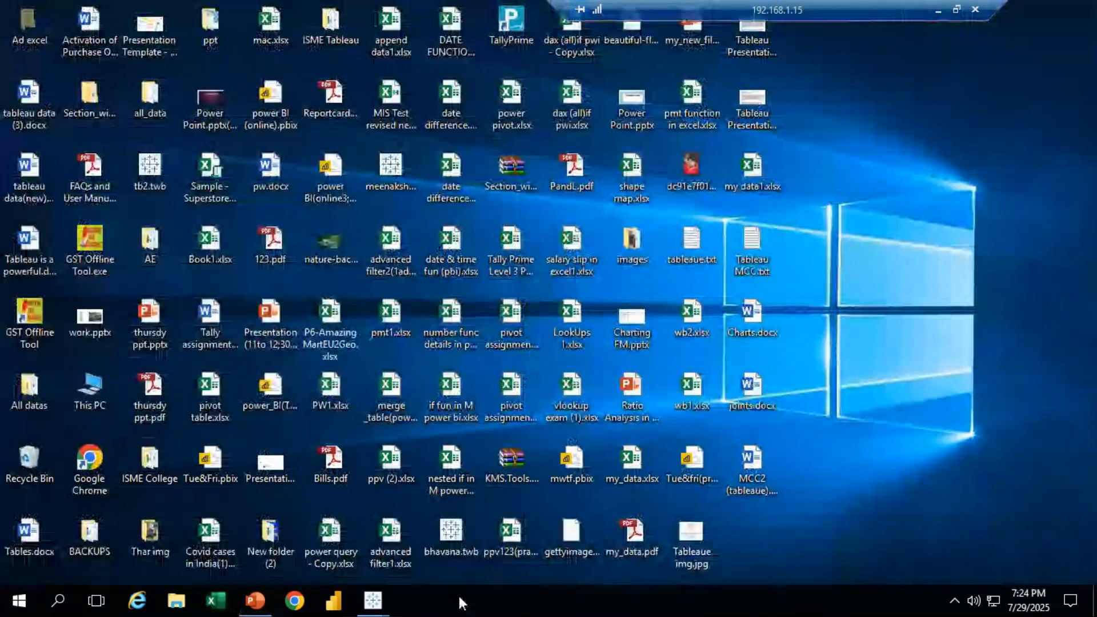
Step: Switch to Tableau, open the data connection options for the empty workbook, and browse the list of additional server connectors
left_click(372, 600)
left_click(457, 537)
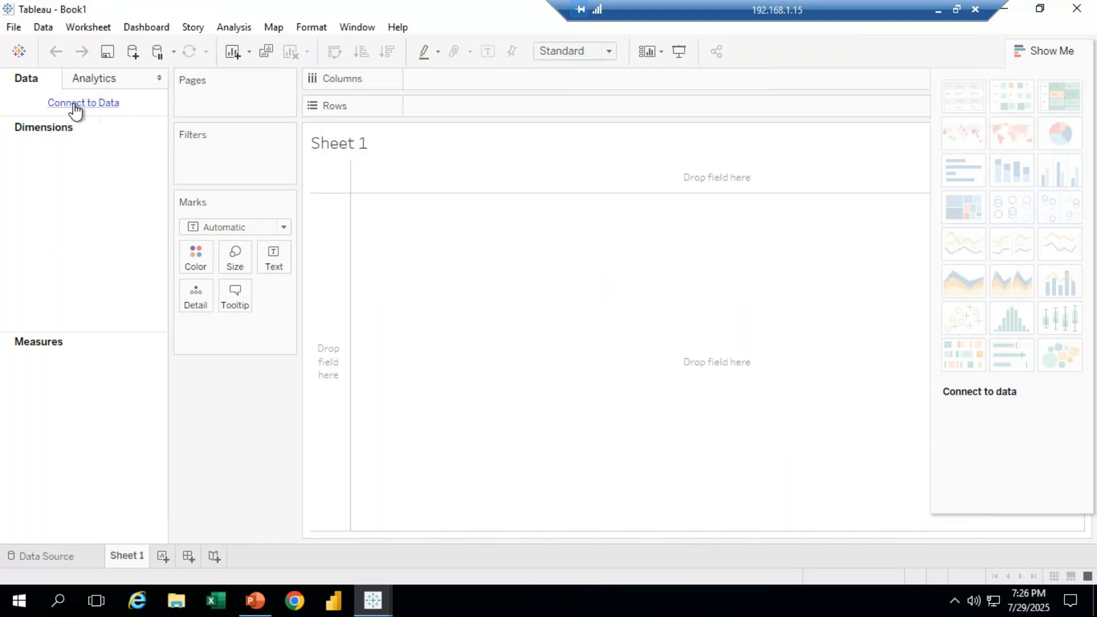
left_click(75, 106)
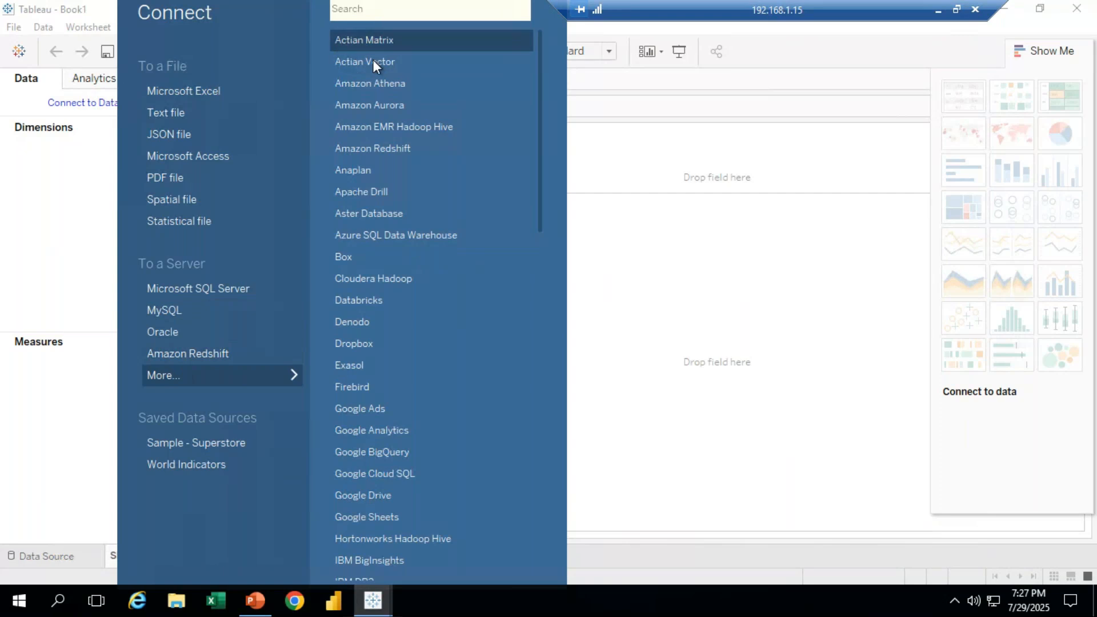
left_click_drag(540, 150, 519, 70)
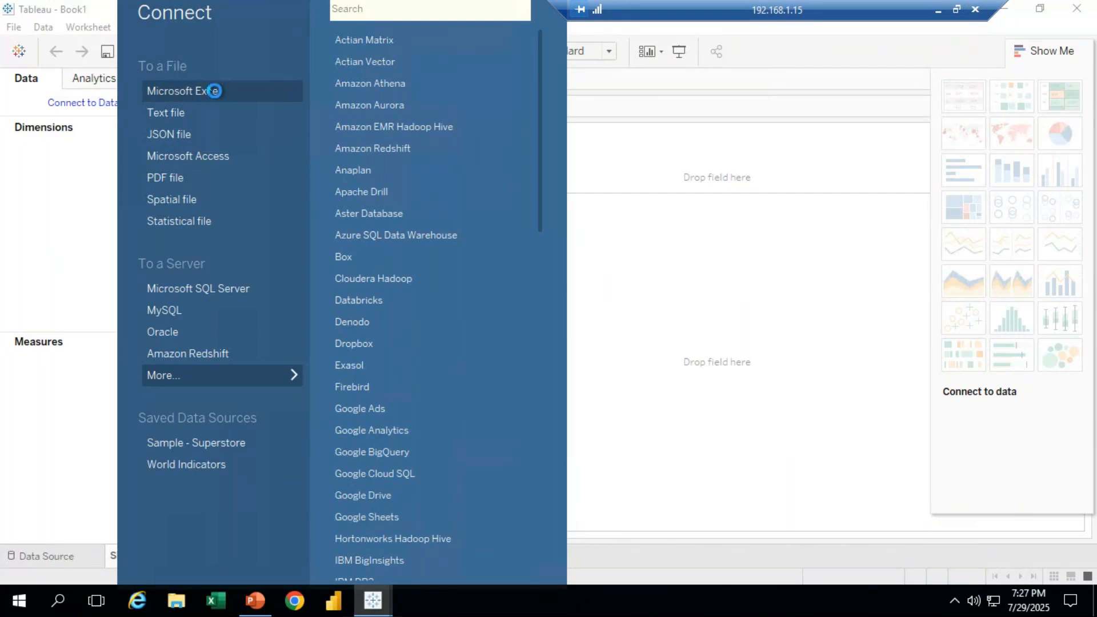
Step: Connect to the Excel workbook P6-AmazingMartEU2Geo.xlsx on the Desktop as the data source
left_click(215, 91)
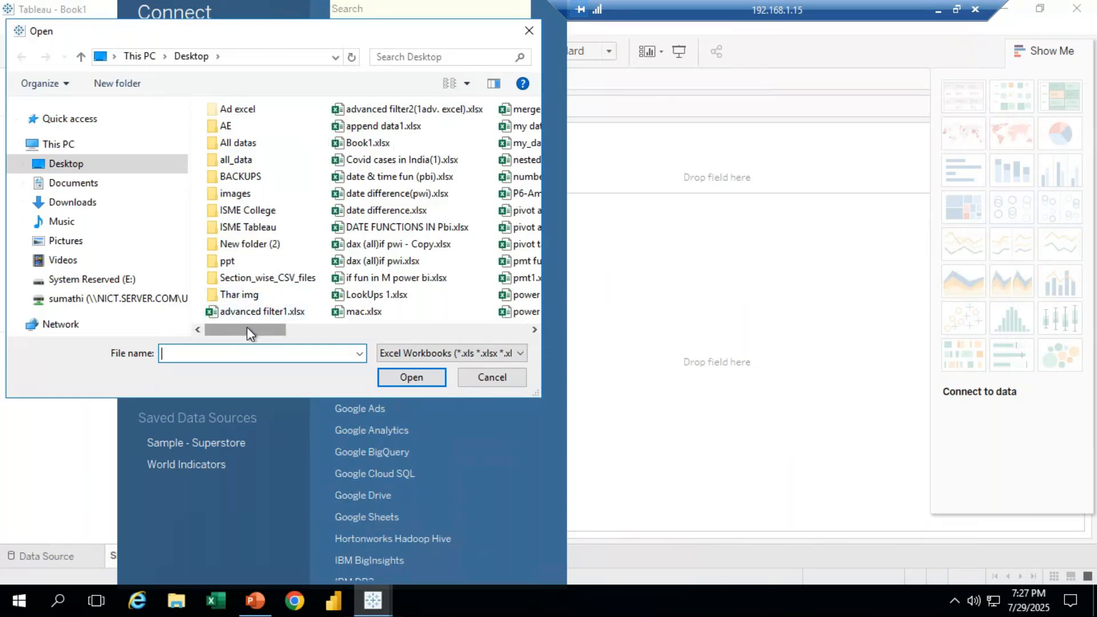
left_click(349, 228)
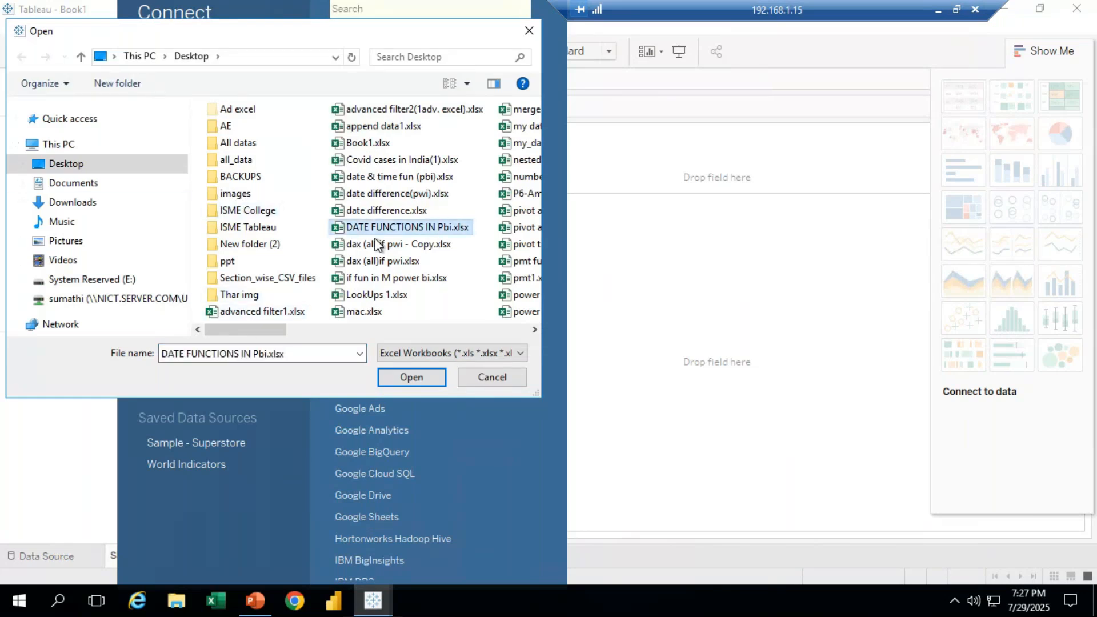
key("p")
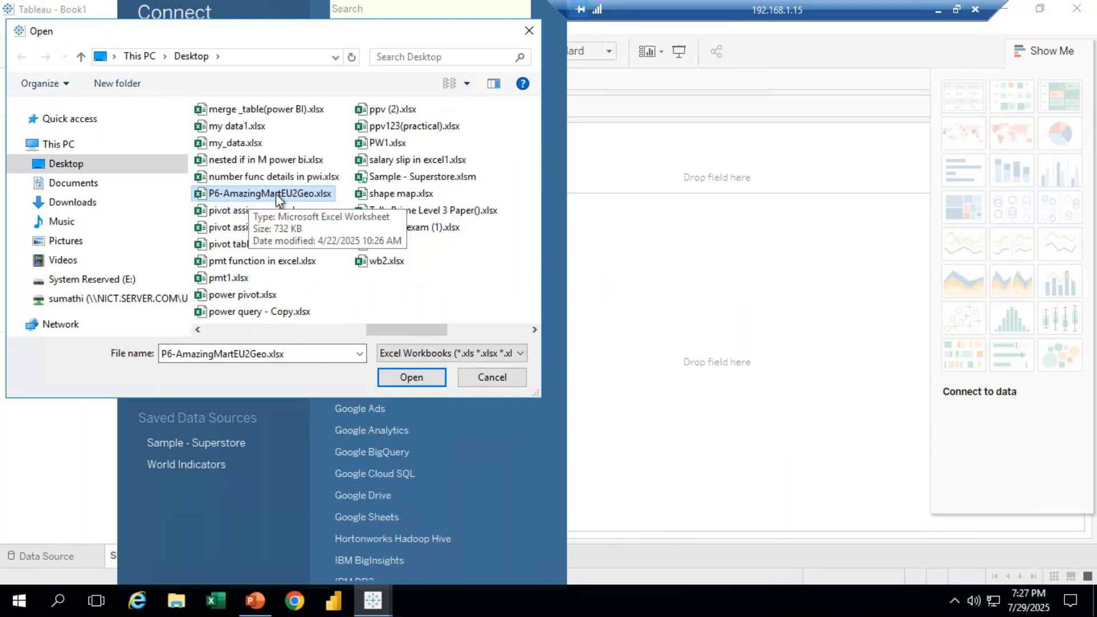
left_click(277, 198)
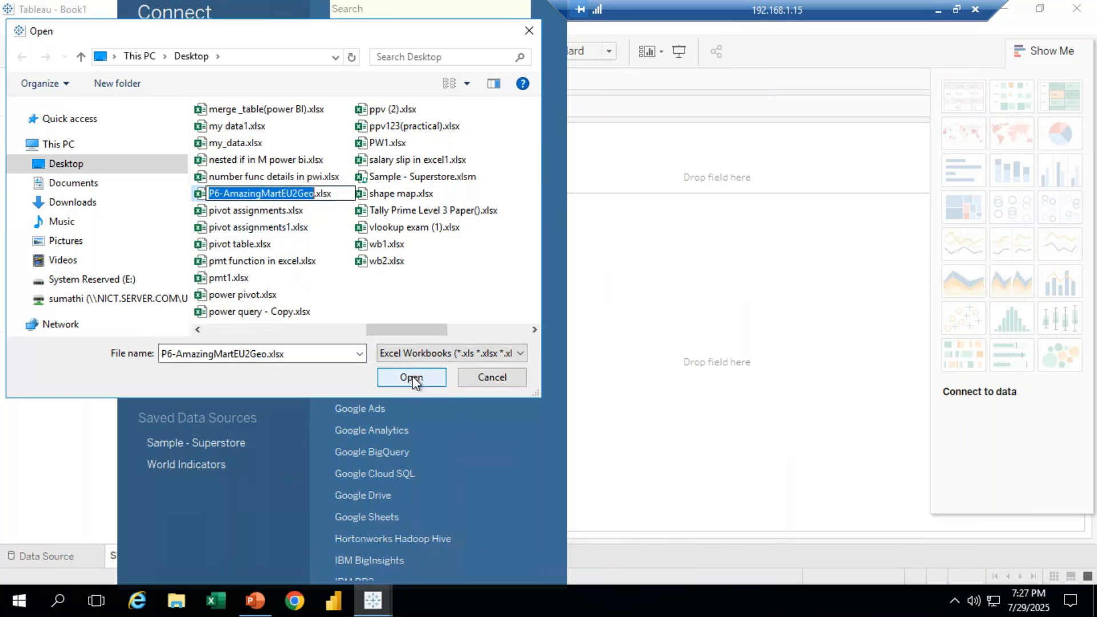
left_click(415, 378)
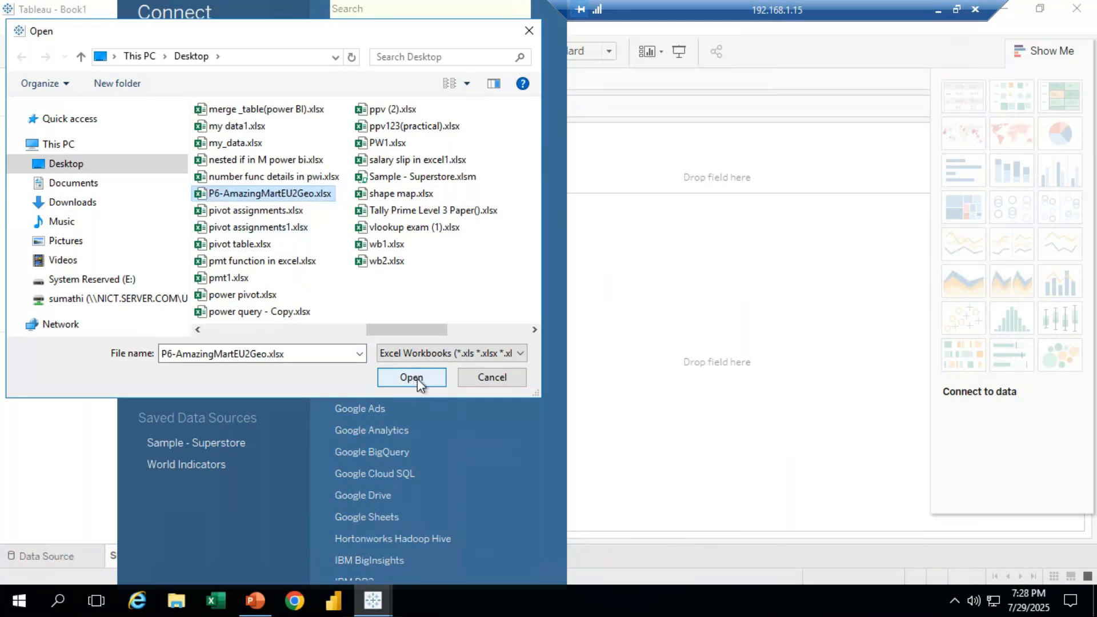
left_click(423, 381)
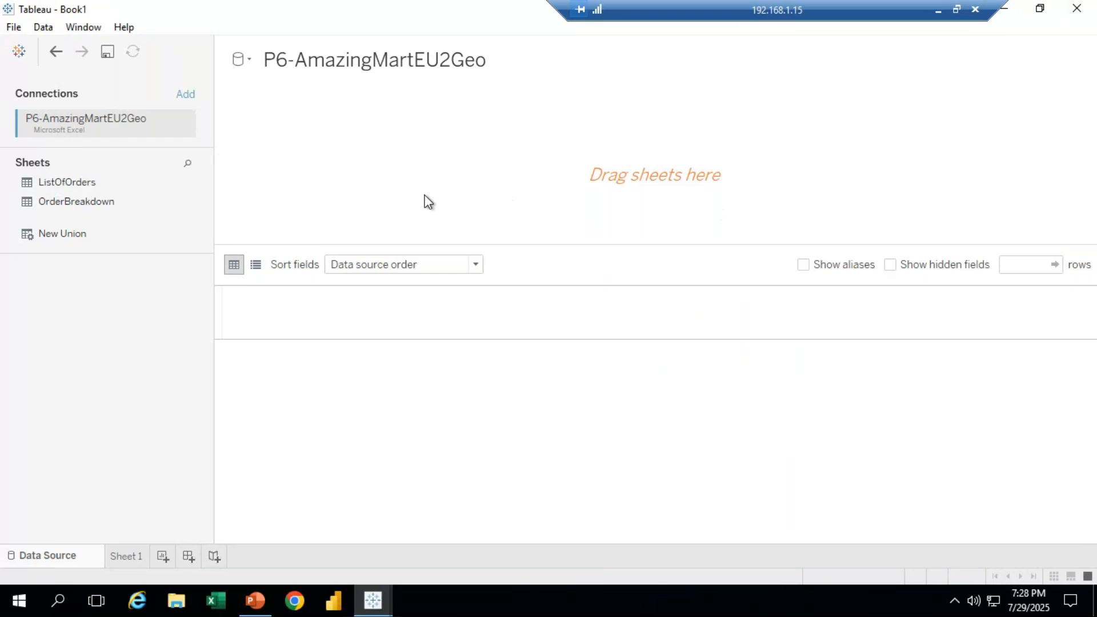
Step: Close the Tableau workbook without saving the changes
left_click_drag(851, 12, 726, 16)
left_click(1076, 9)
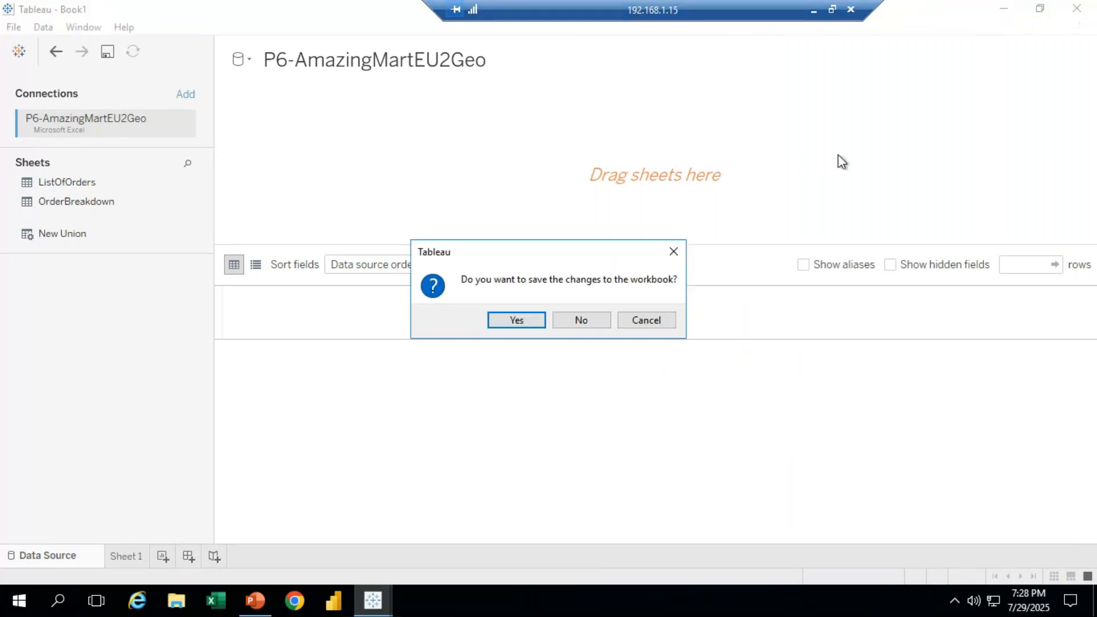
left_click(574, 321)
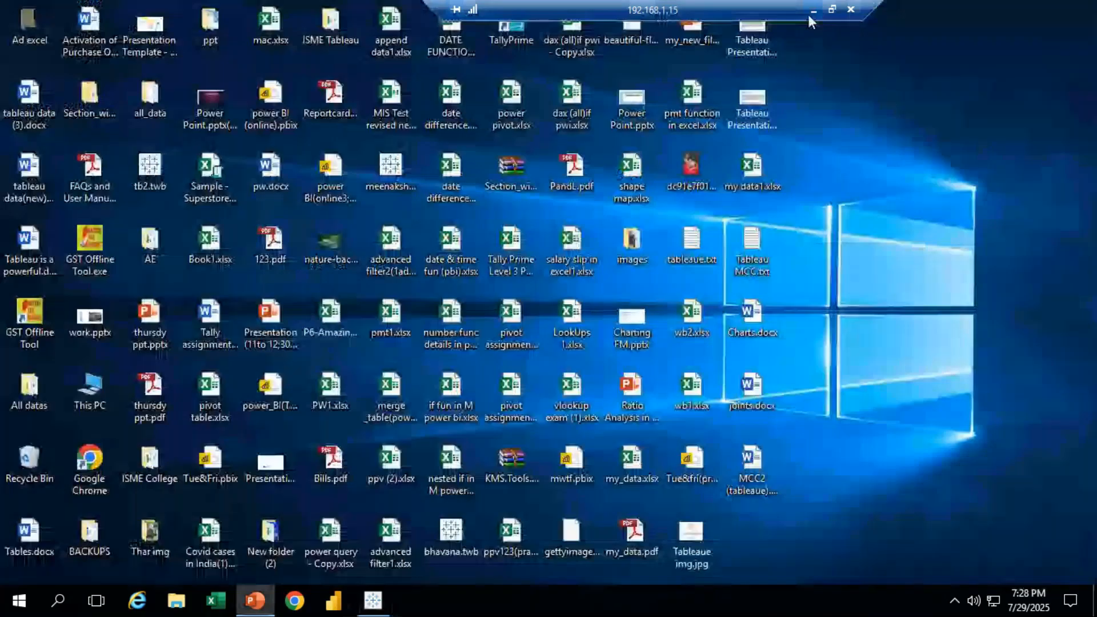
Step: Minimize the remote desktop session, switch to the GoTo Meeting chat, and send everyone the messages "any doubts?" and "ok"
left_click(808, 13)
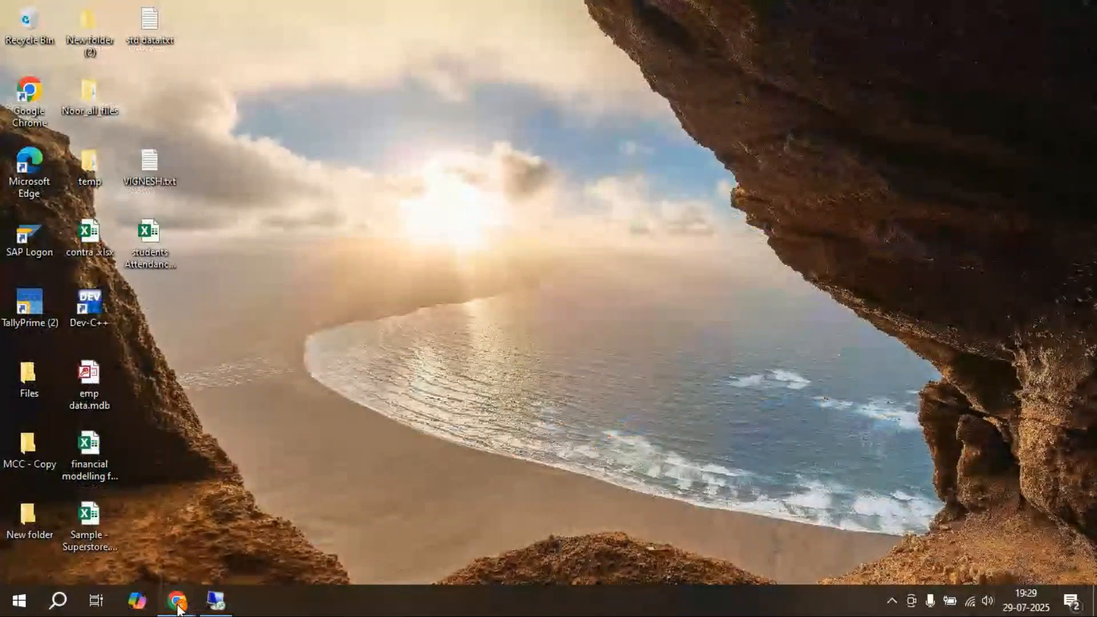
left_click(177, 607)
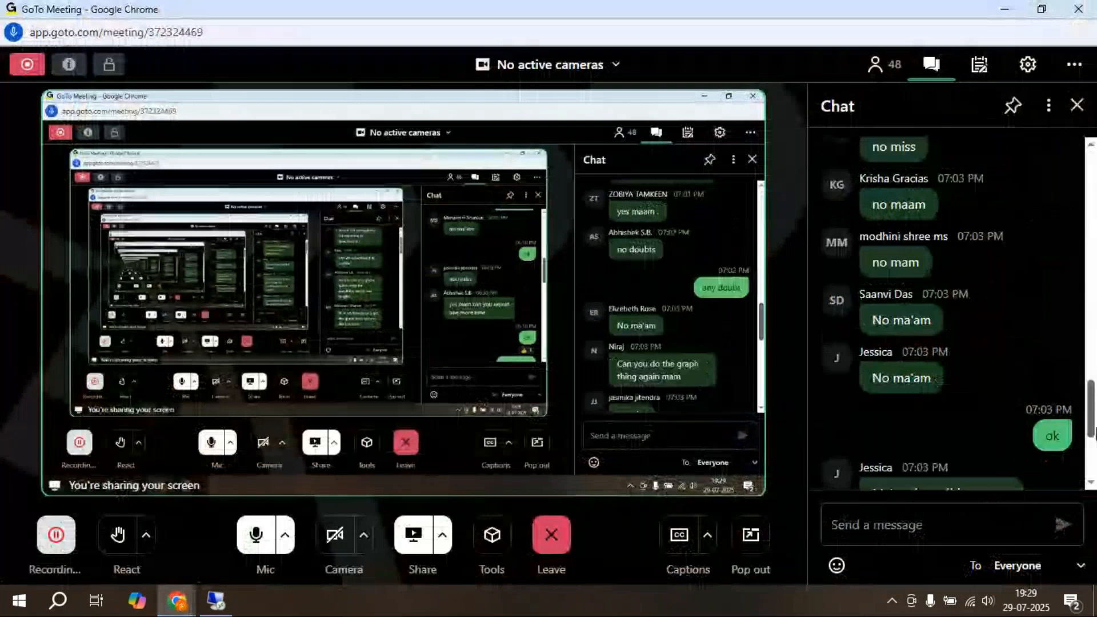
left_click_drag(1096, 434, 1095, 480)
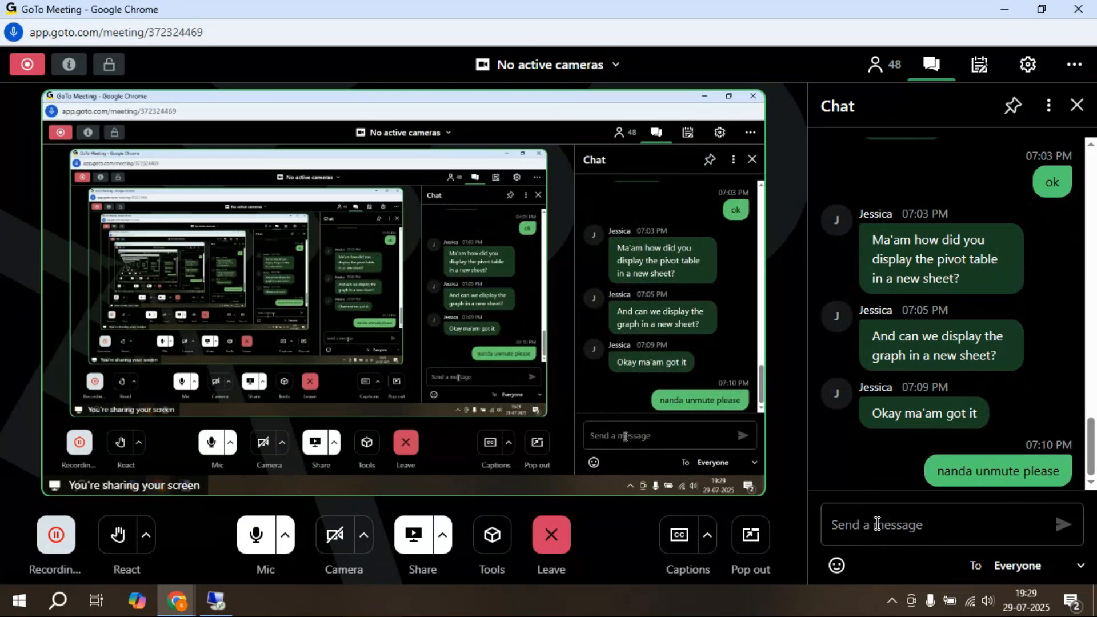
left_click(877, 524)
type("any")
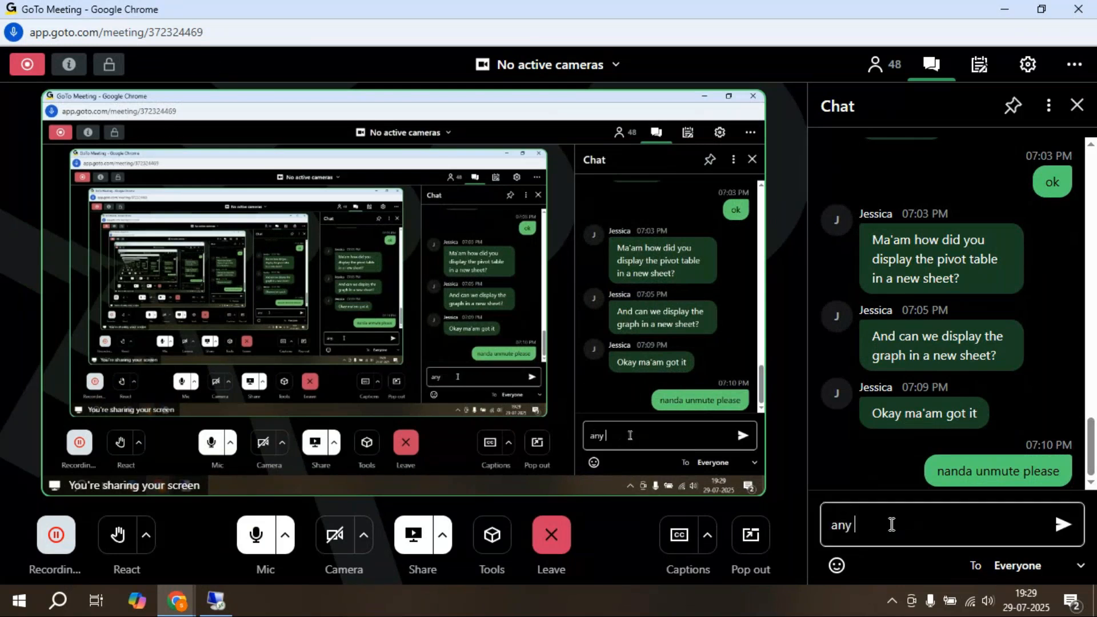
type(" doubt")
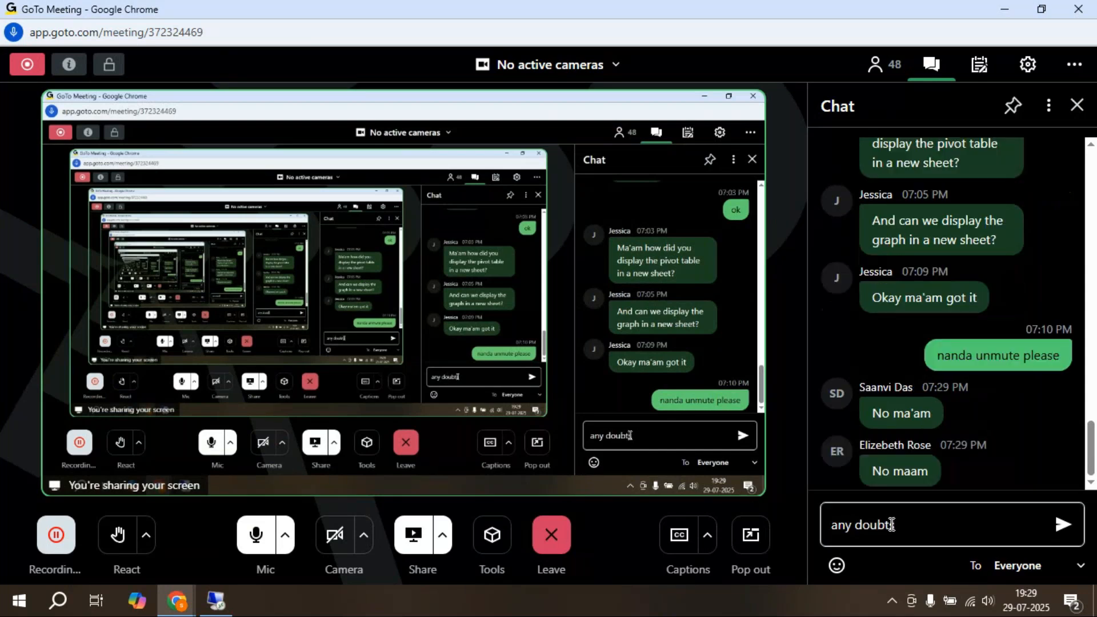
type("s?")
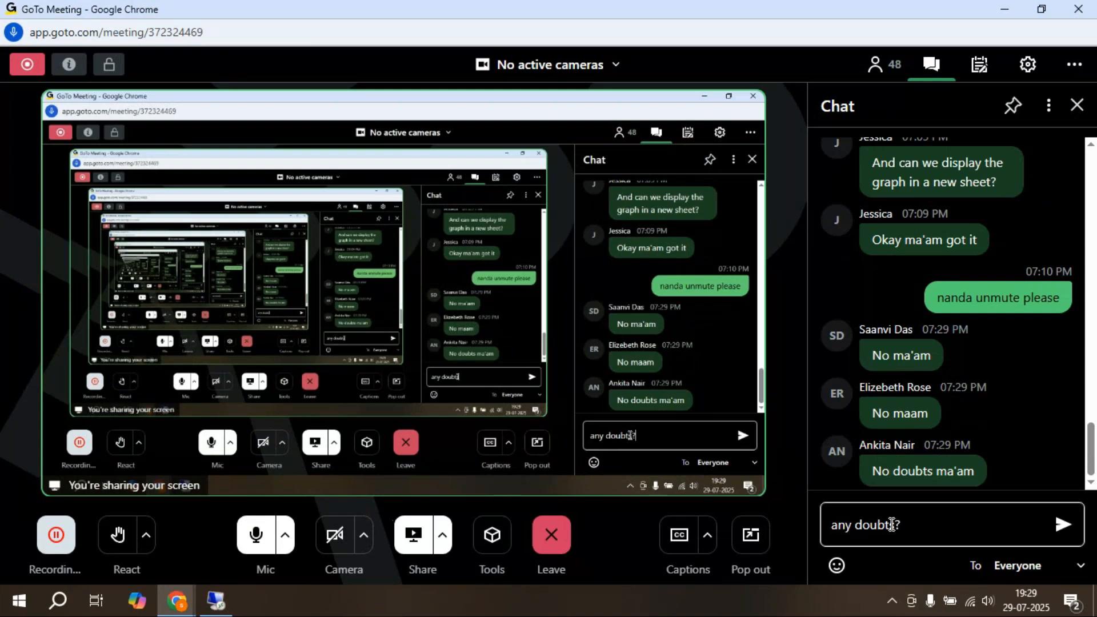
key("Return")
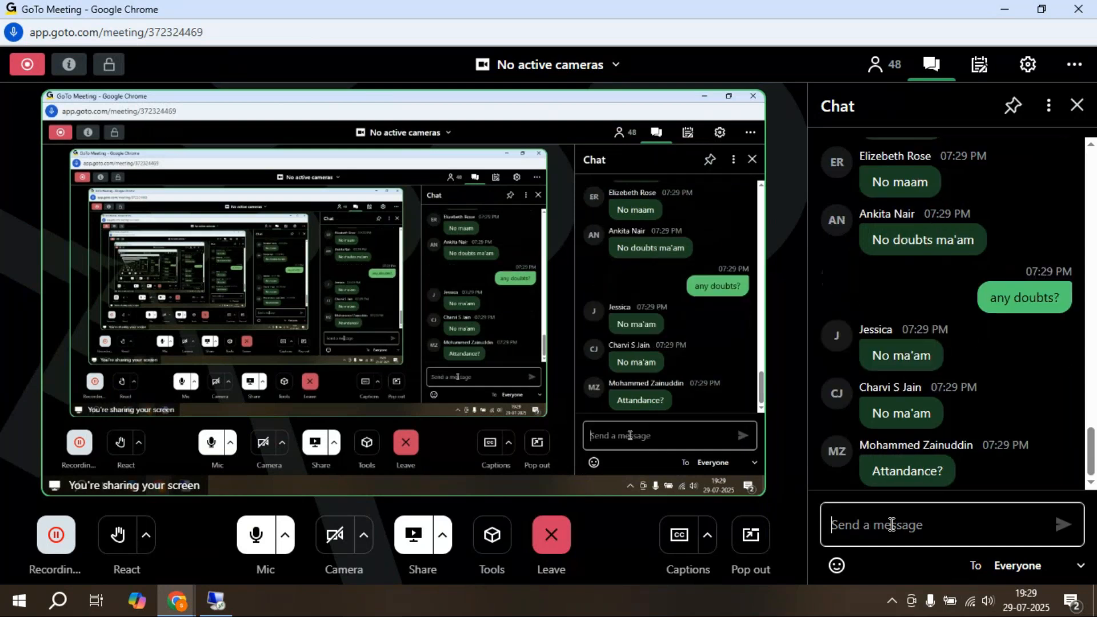
type("ok")
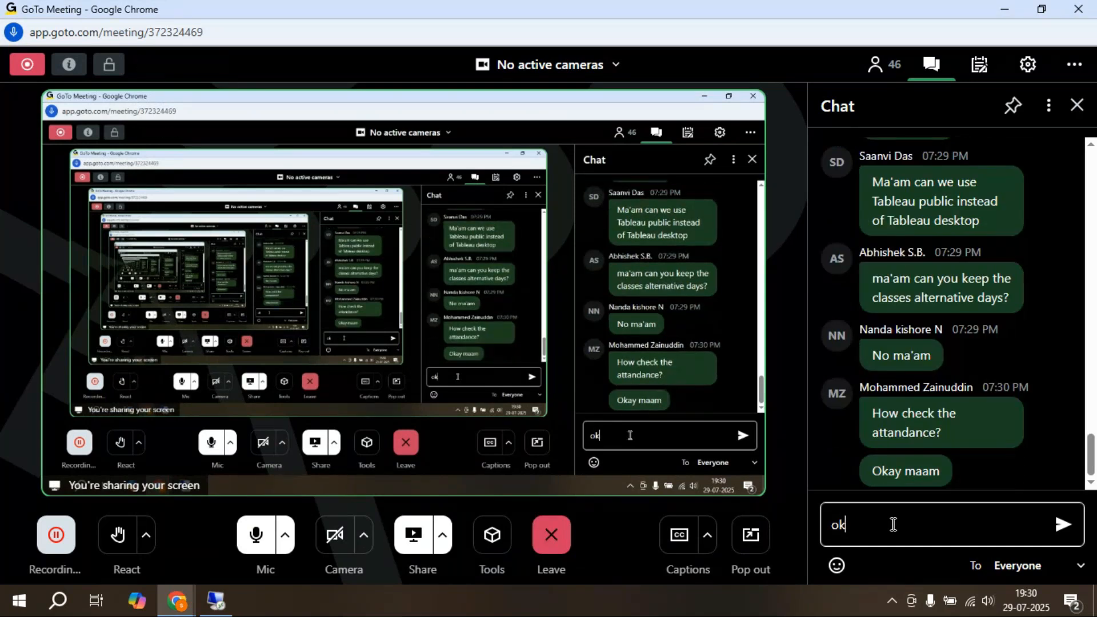
key("Return")
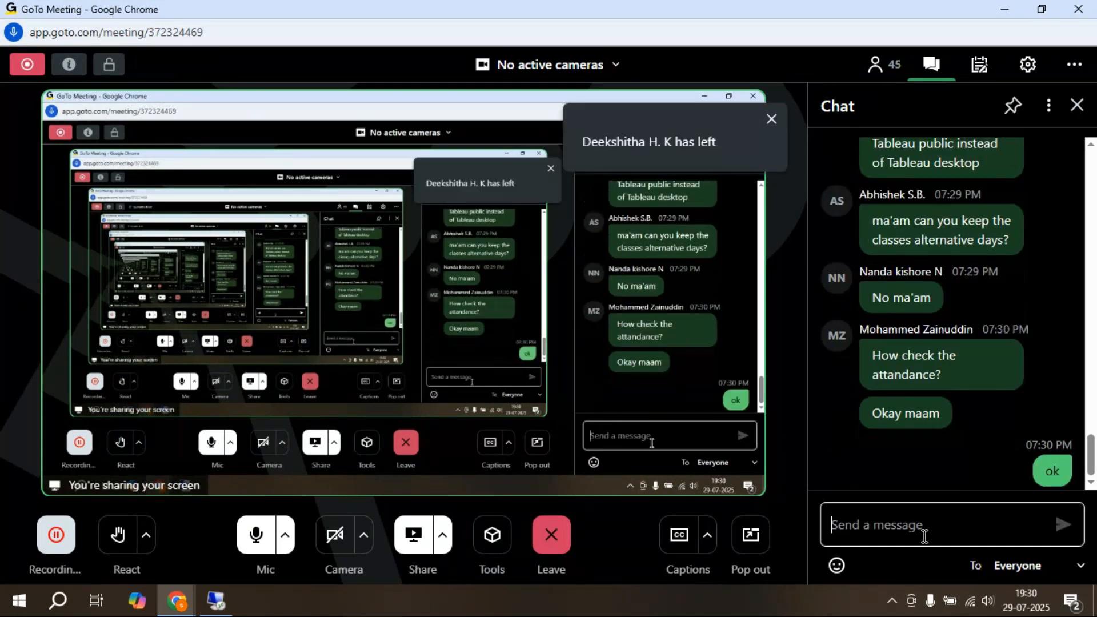